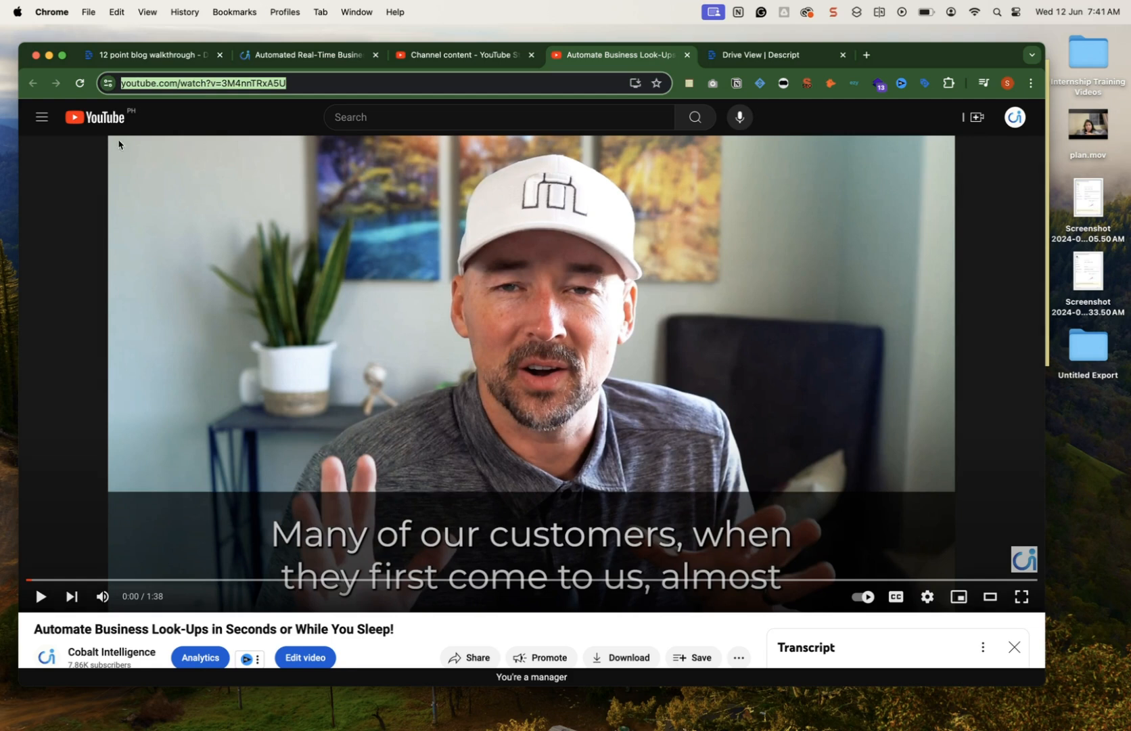
{"action": "key", "text": "ctrl+Right"}
{"action": "key", "text": "ctrl+Right"}
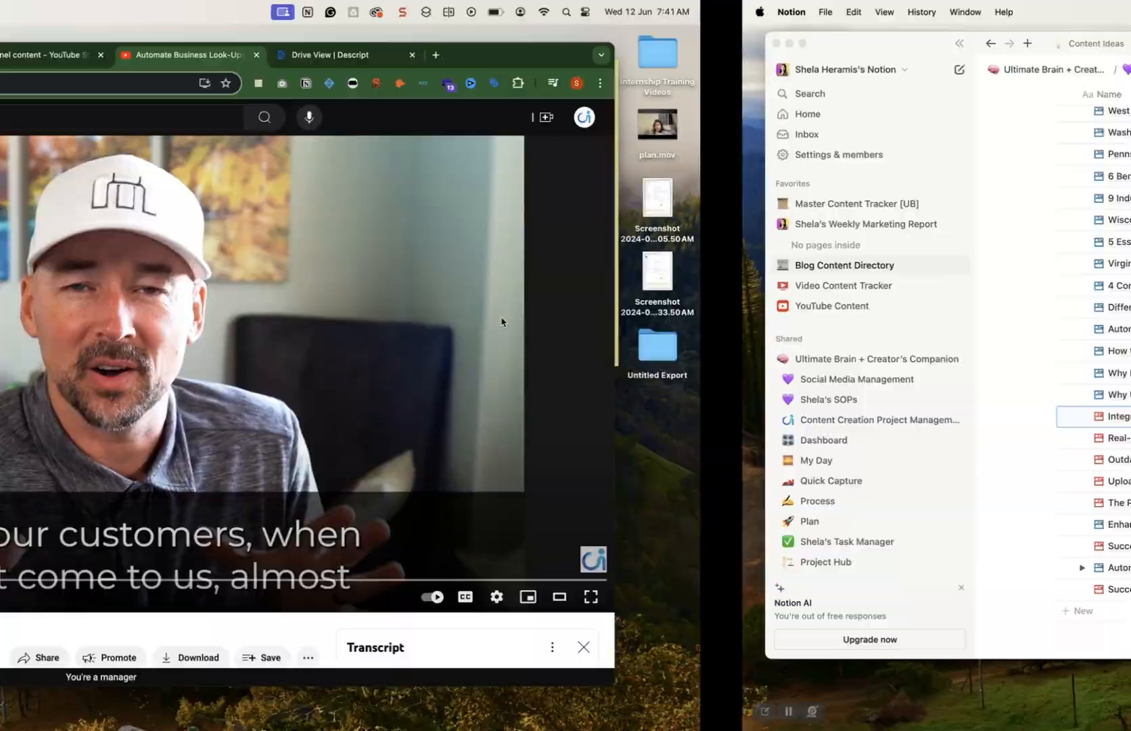
{"action": "key", "text": "ctrl+Right"}
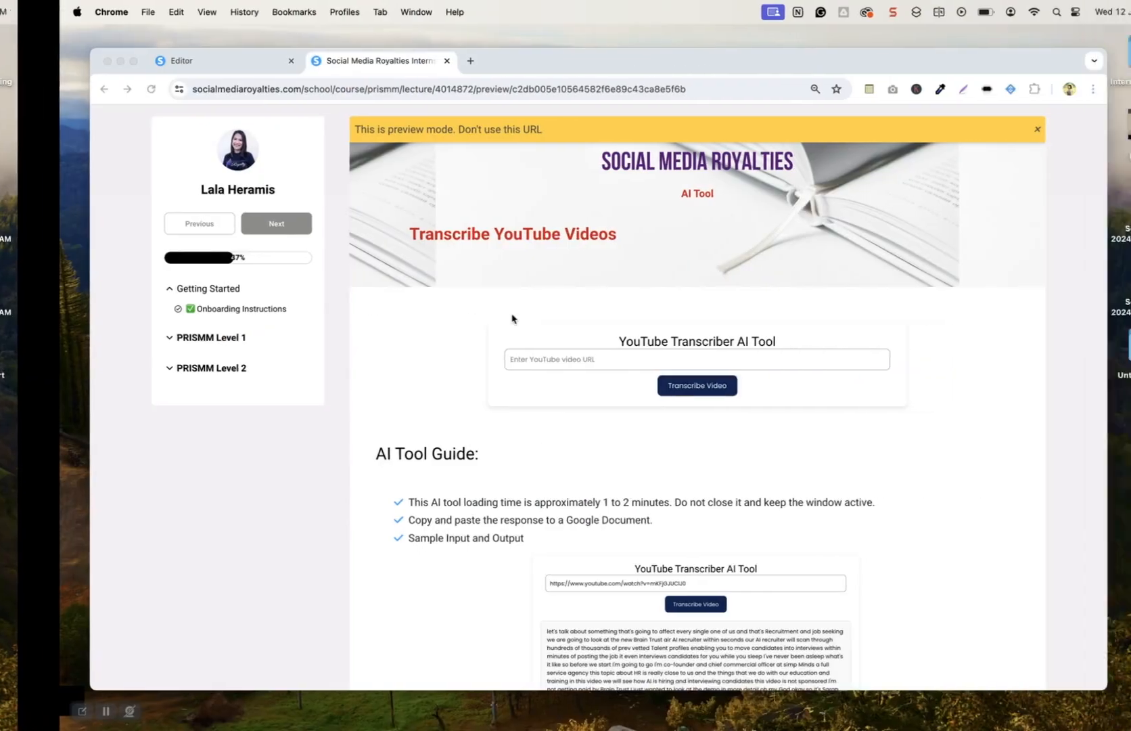
{"action": "left_click", "coordinate": [484, 366]}
{"action": "type", "text": "https://www.youtube.com/watch?v=3M4nnTRxA5U"}
{"action": "left_click", "coordinate": [613, 384]}
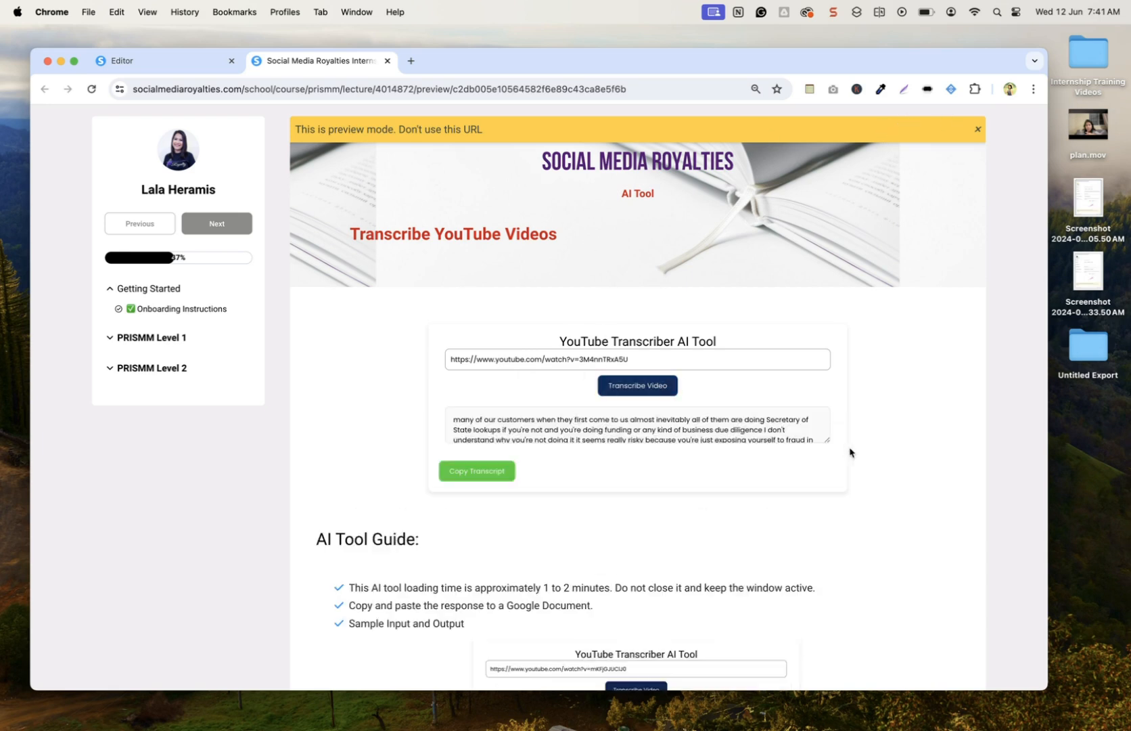
Enlarge the transcript box to show the full text and copy the whole transcript to the clipboard.
{"action": "left_click_drag", "start_coordinate": [829, 441], "coordinate": [820, 672]}
{"action": "key", "text": "super+a"}
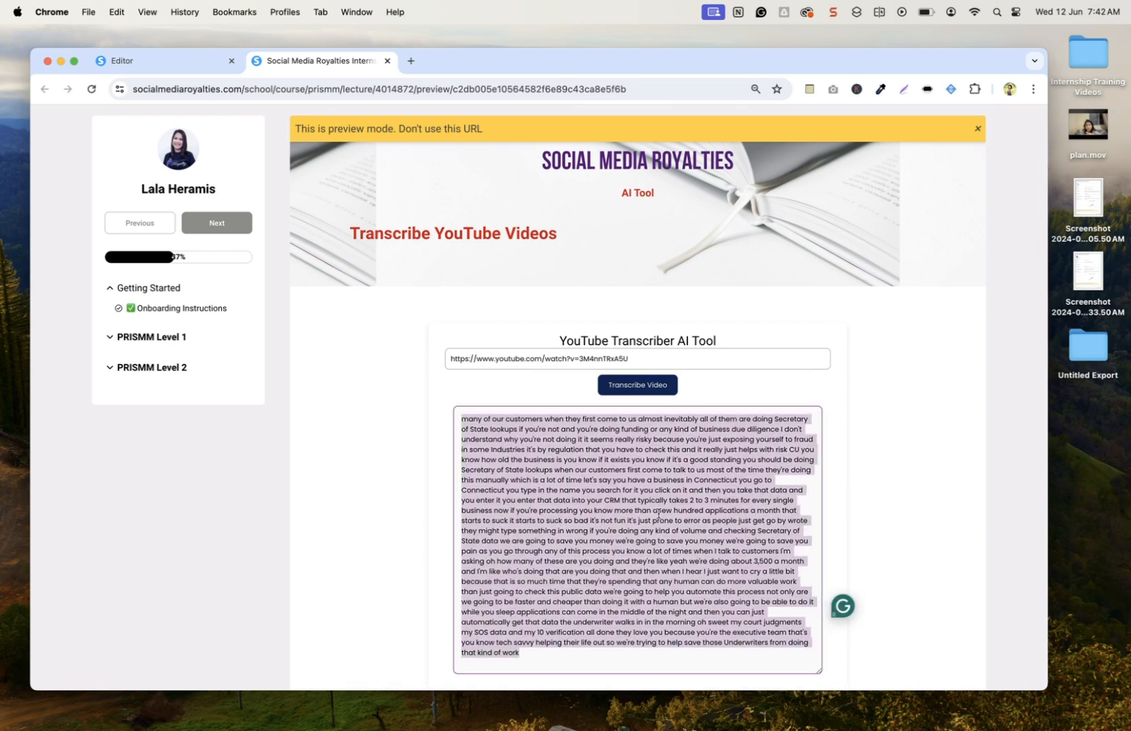
{"action": "scroll", "coordinate": [658, 514], "scroll_direction": "down", "scroll_amount": 5}
{"action": "left_click", "coordinate": [484, 447]}
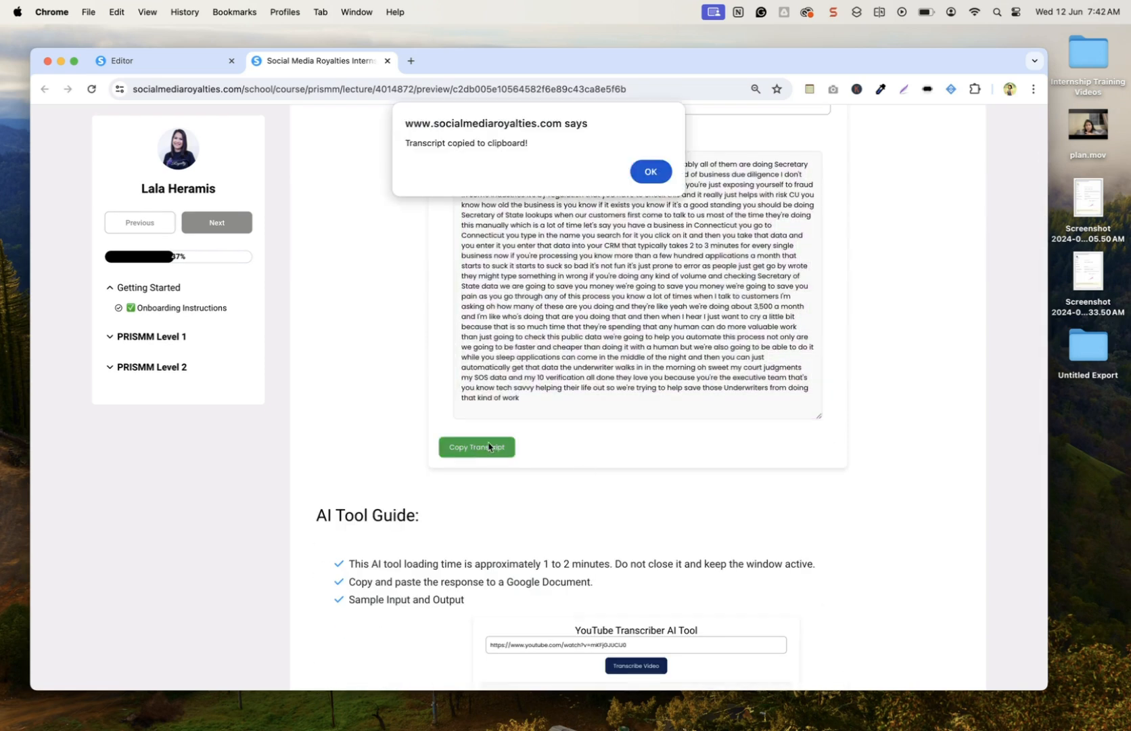
{"action": "left_click", "coordinate": [650, 172]}
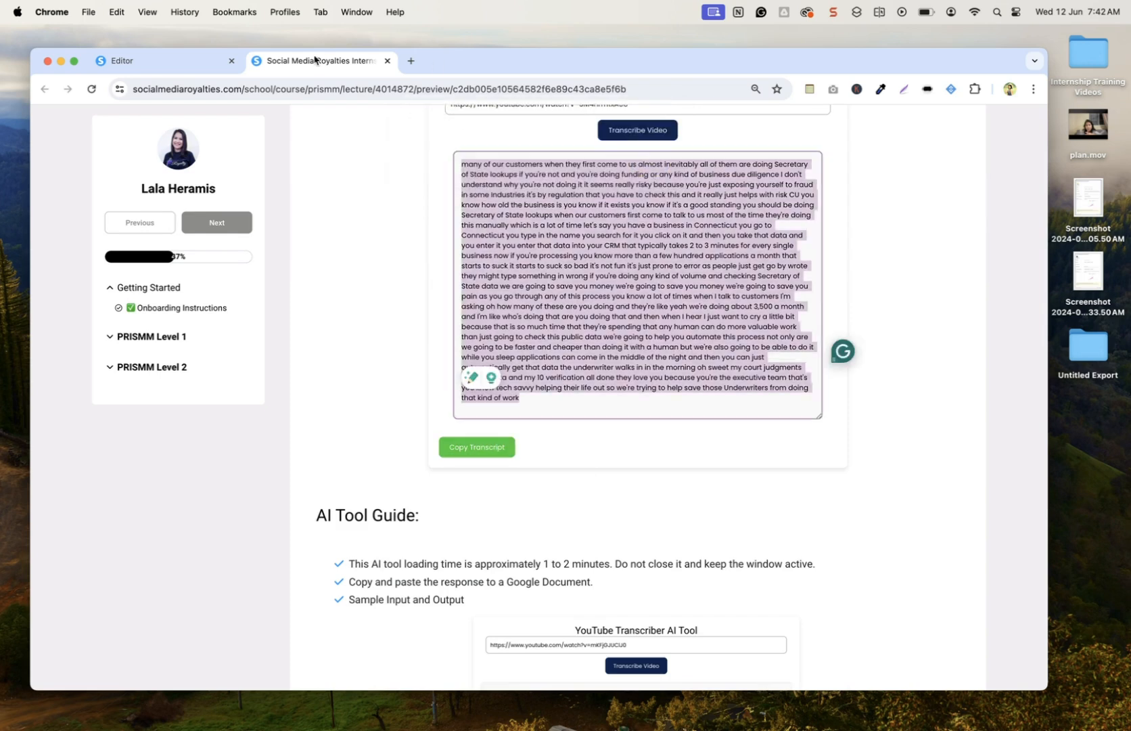
Open the Content Mining (US Alternative Lender) spreadsheet in a new browser tab and go to its Scratch sheet.
{"action": "left_click", "coordinate": [411, 62]}
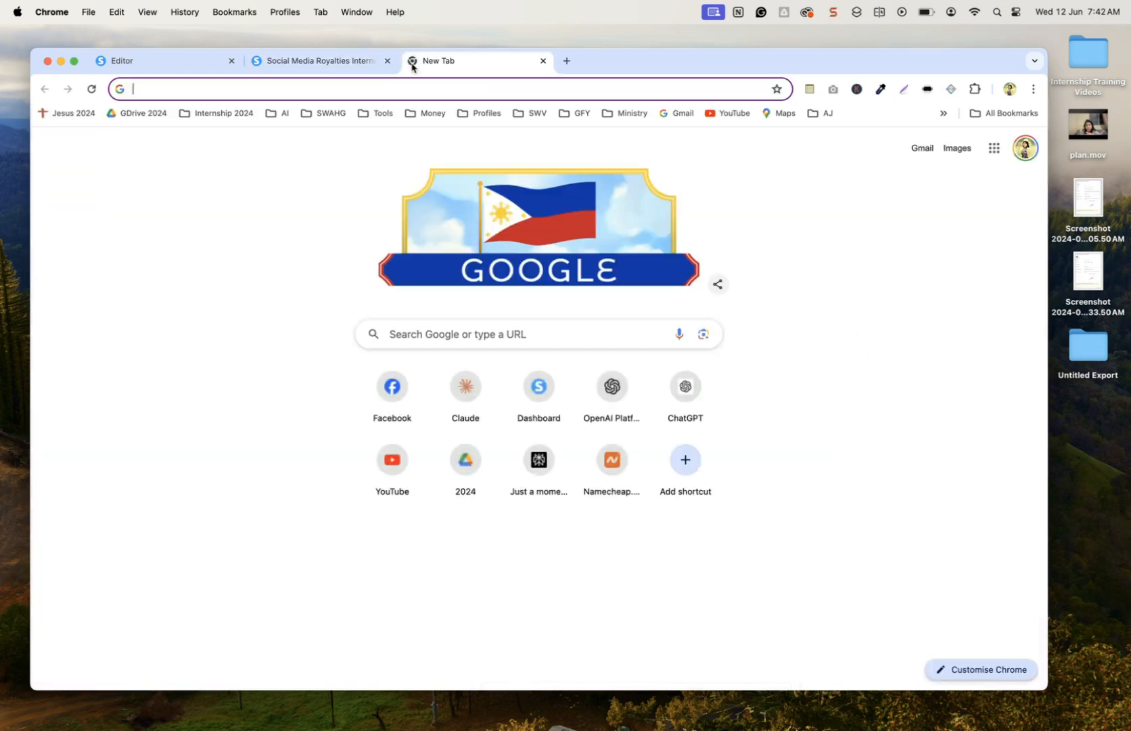
{"action": "type", "text": "US"}
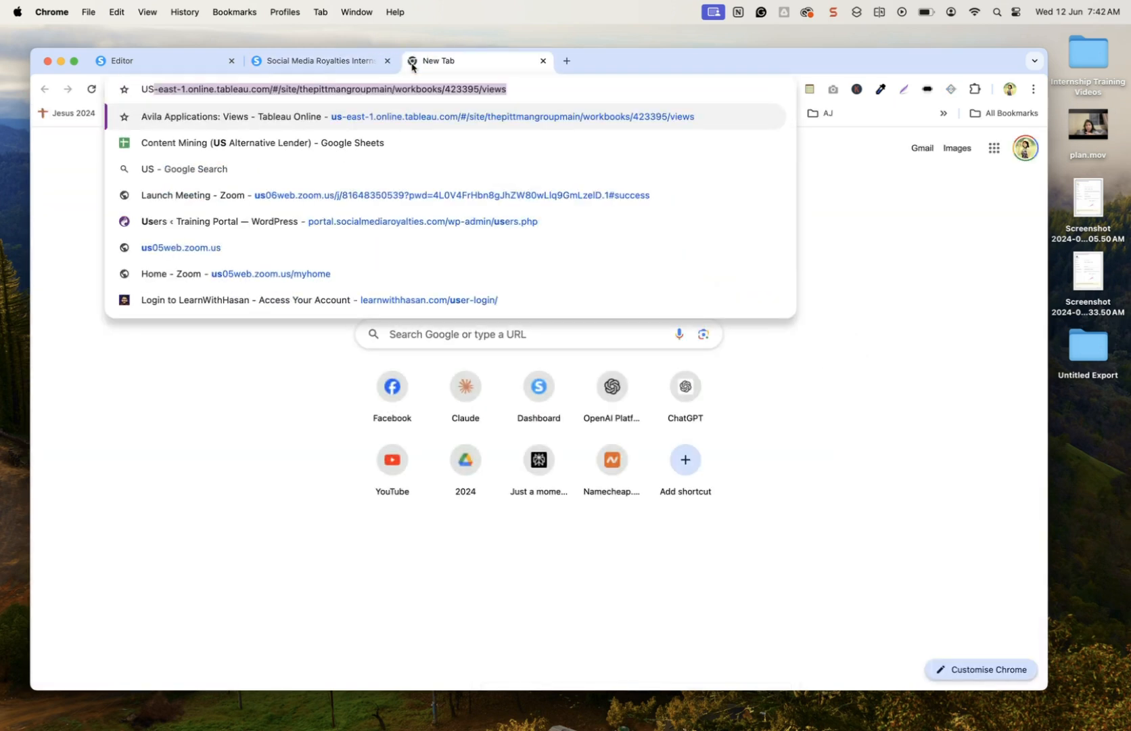
{"action": "left_click", "coordinate": [343, 144]}
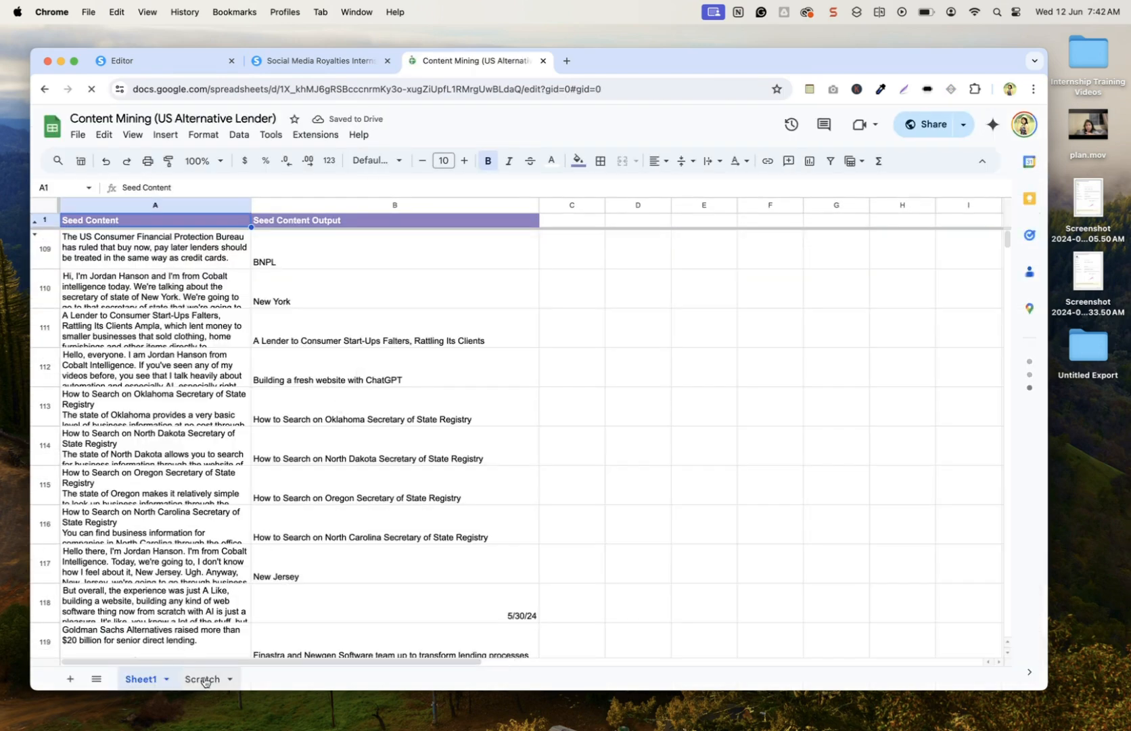
{"action": "left_click", "coordinate": [203, 678]}
Paste the transcript into the first empty Seed Content cell, A153, of the Scratch sheet.
{"action": "scroll", "coordinate": [316, 583], "scroll_direction": "down", "scroll_amount": 15}
{"action": "scroll", "coordinate": [315, 583], "scroll_direction": "down", "scroll_amount": 5}
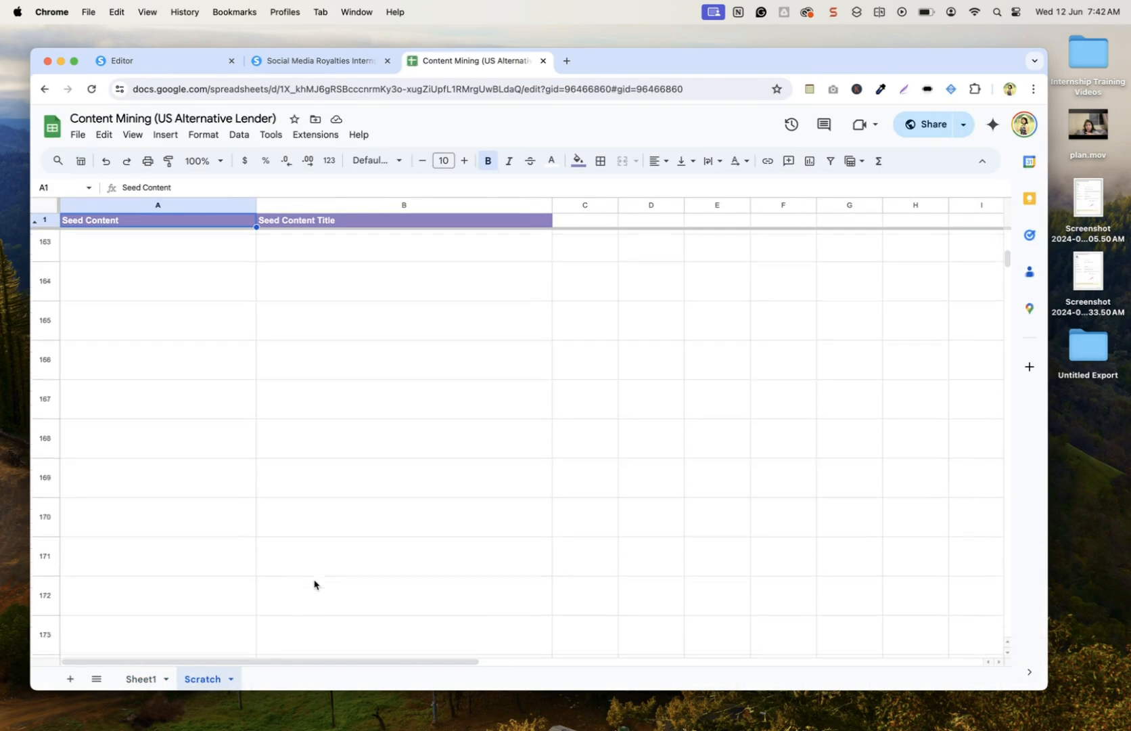
{"action": "scroll", "coordinate": [313, 583], "scroll_direction": "up", "scroll_amount": 5}
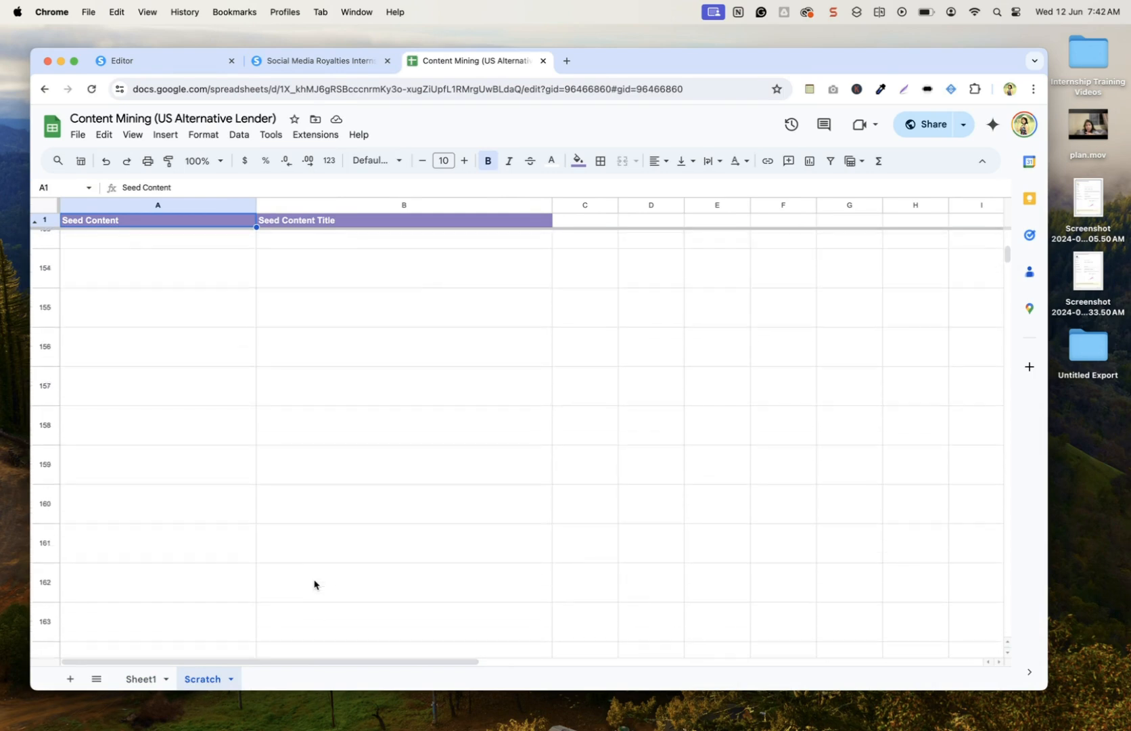
{"action": "left_click", "coordinate": [145, 403]}
{"action": "key", "text": "super+v"}
{"action": "left_click", "coordinate": [311, 590]}
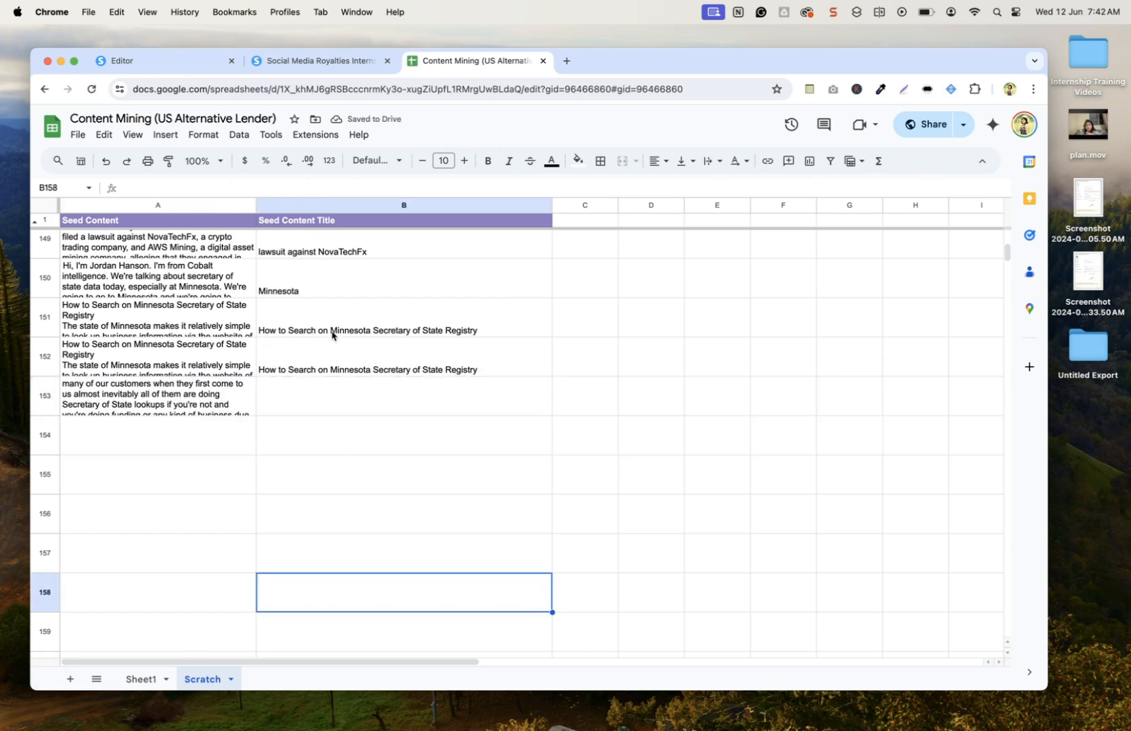
Return to the YouTube video page and copy the title "Automate Business Look-Ups in Seconds or While You Sleep!".
{"action": "key", "text": "ctrl+Left"}
{"action": "key", "text": "ctrl+Right"}
{"action": "key", "text": "ctrl+Right"}
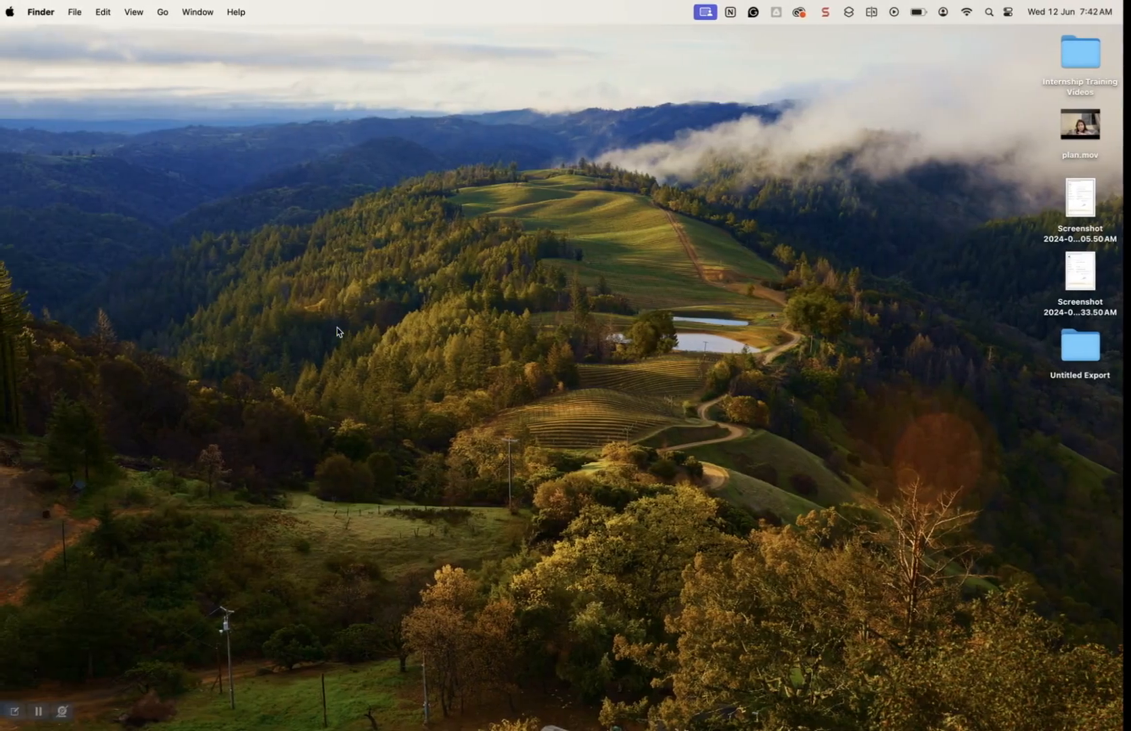
{"action": "key", "text": "ctrl+Left"}
{"action": "key", "text": "ctrl+Left"}
{"action": "key", "text": "ctrl+Left"}
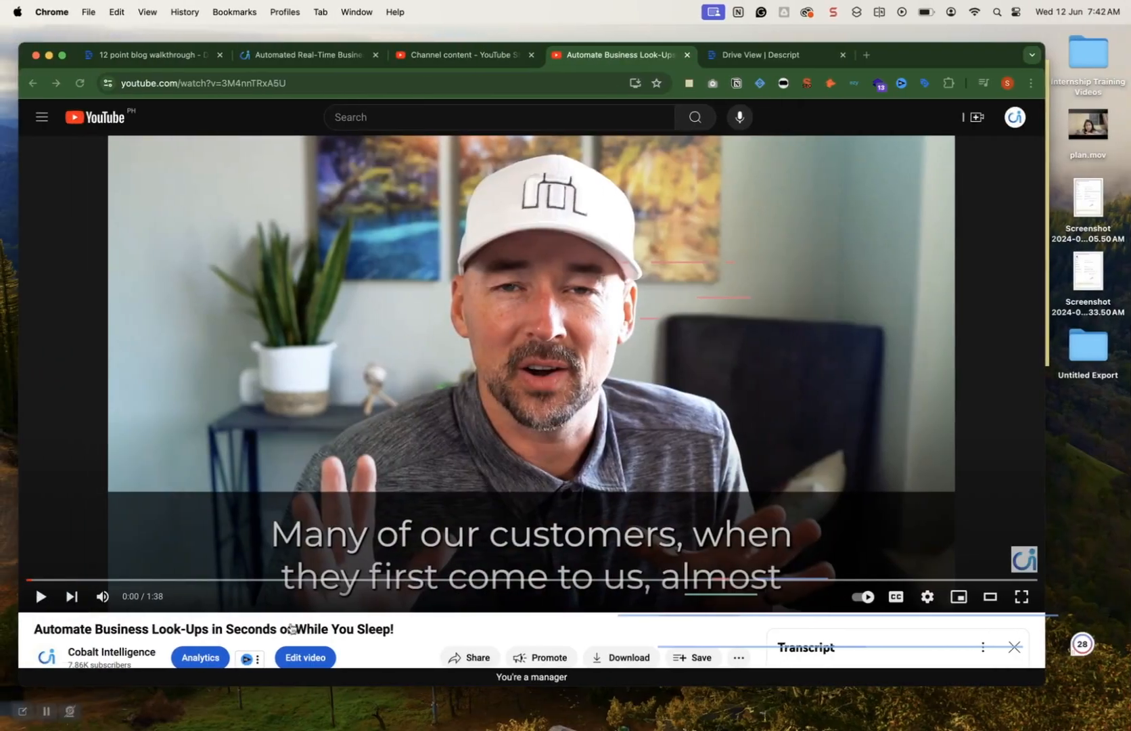
{"action": "triple_click", "coordinate": [292, 628]}
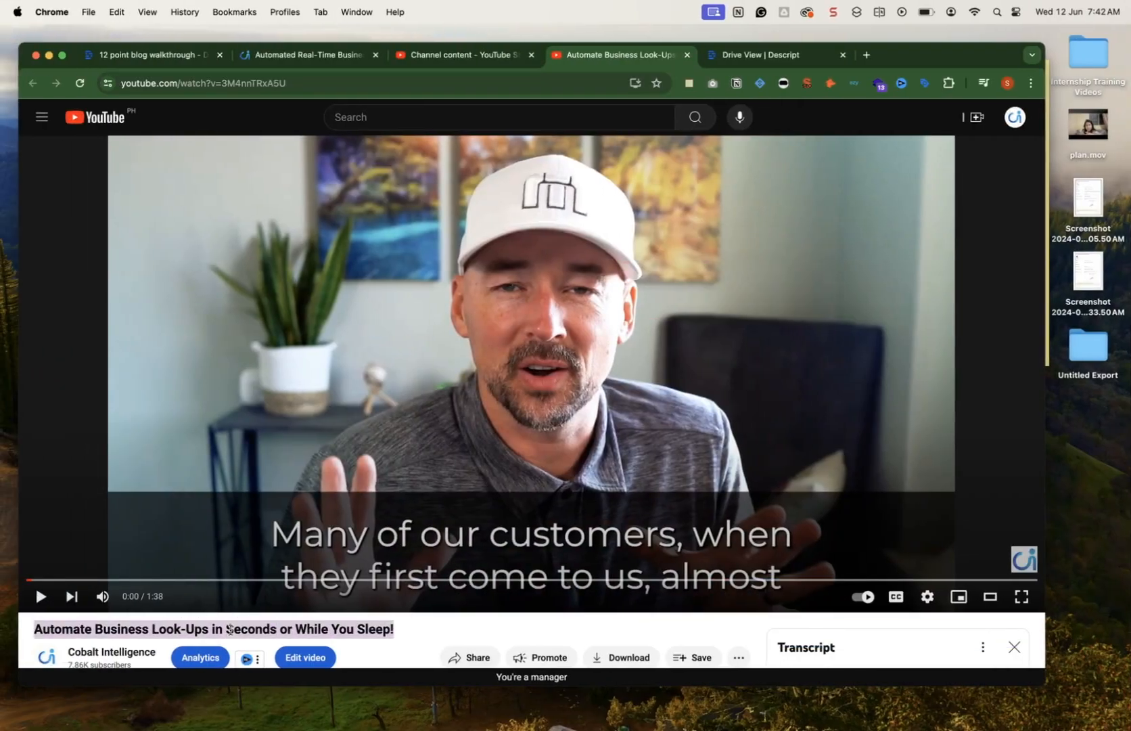
Paste the video title into the Seed Content Title cell B153 beside the transcript on the Scratch sheet.
{"action": "key", "text": "ctrl+Right"}
{"action": "key", "text": "ctrl+Right"}
{"action": "key", "text": "ctrl+Right"}
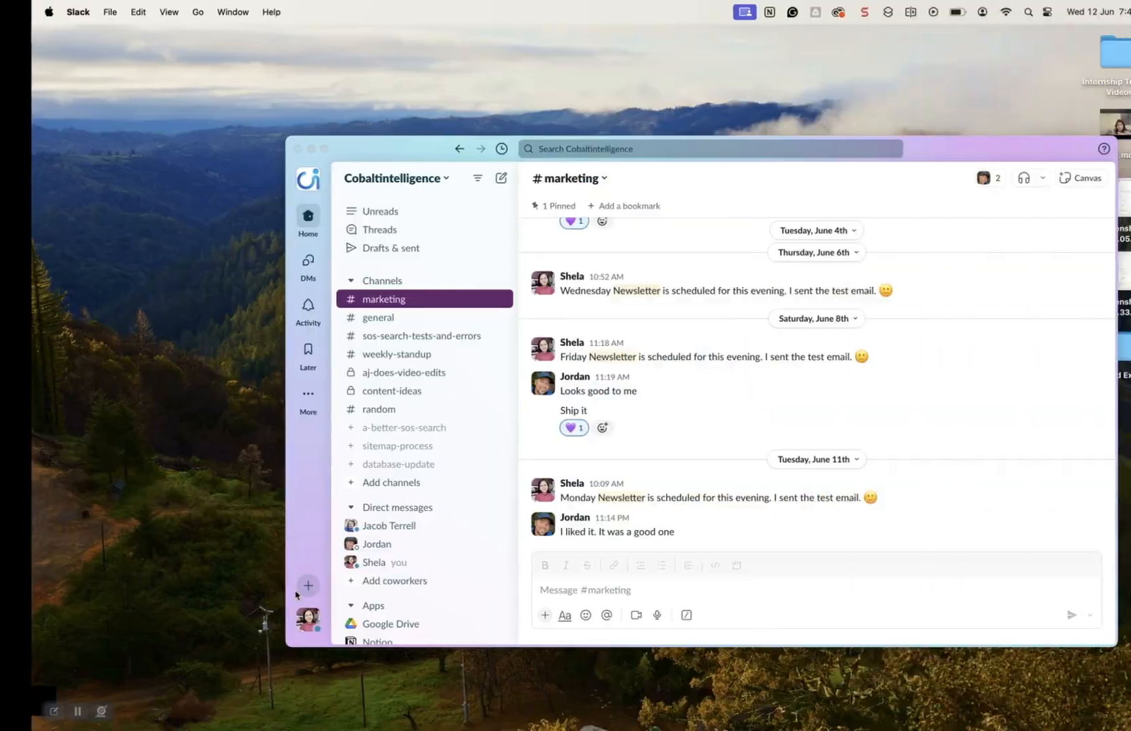
{"action": "left_click", "coordinate": [316, 397]}
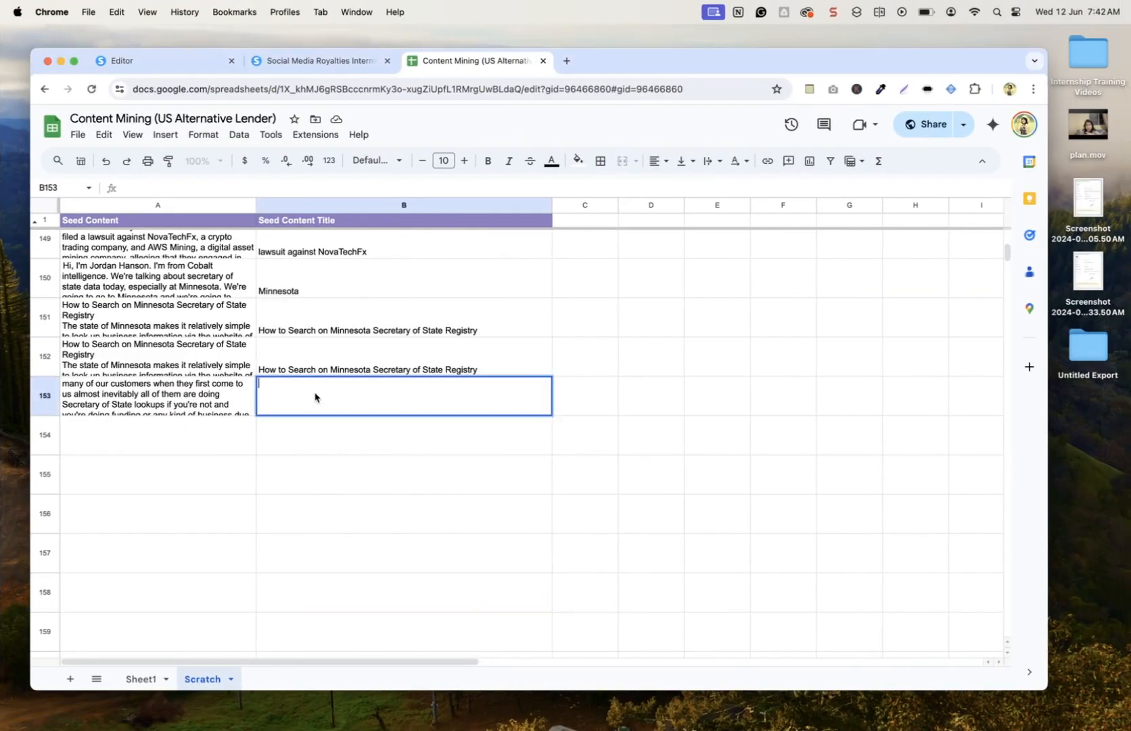
{"action": "key", "text": "super+v"}
{"action": "left_click", "coordinate": [297, 443]}
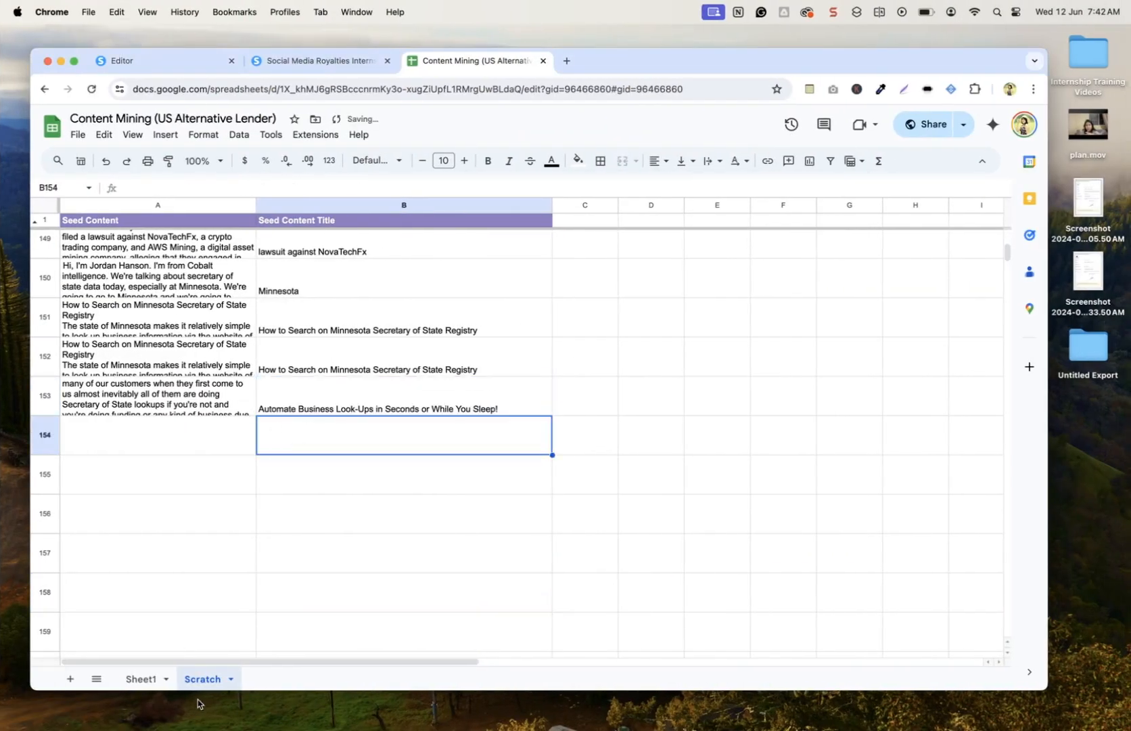
Copy the transcript and title cells A153:B153 from the Scratch sheet.
{"action": "left_click", "coordinate": [346, 477]}
{"action": "left_click", "coordinate": [169, 401]}
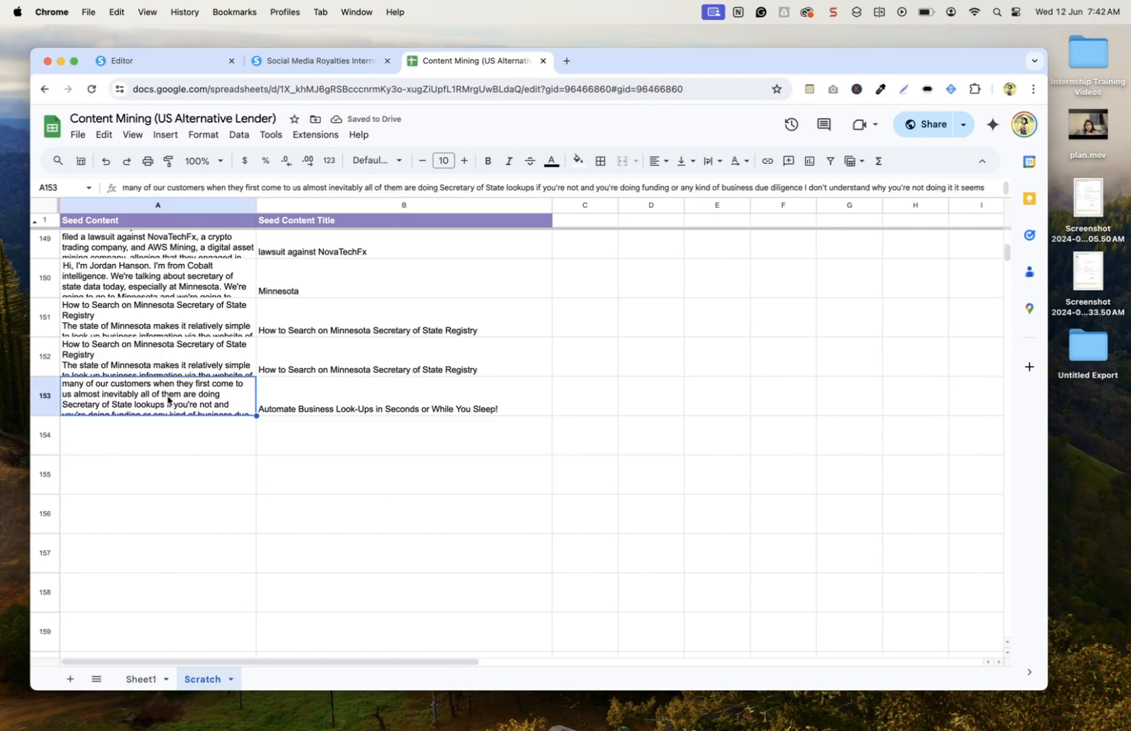
{"action": "left_click", "coordinate": [287, 406], "text": "shift"}
{"action": "key", "text": "super+c"}
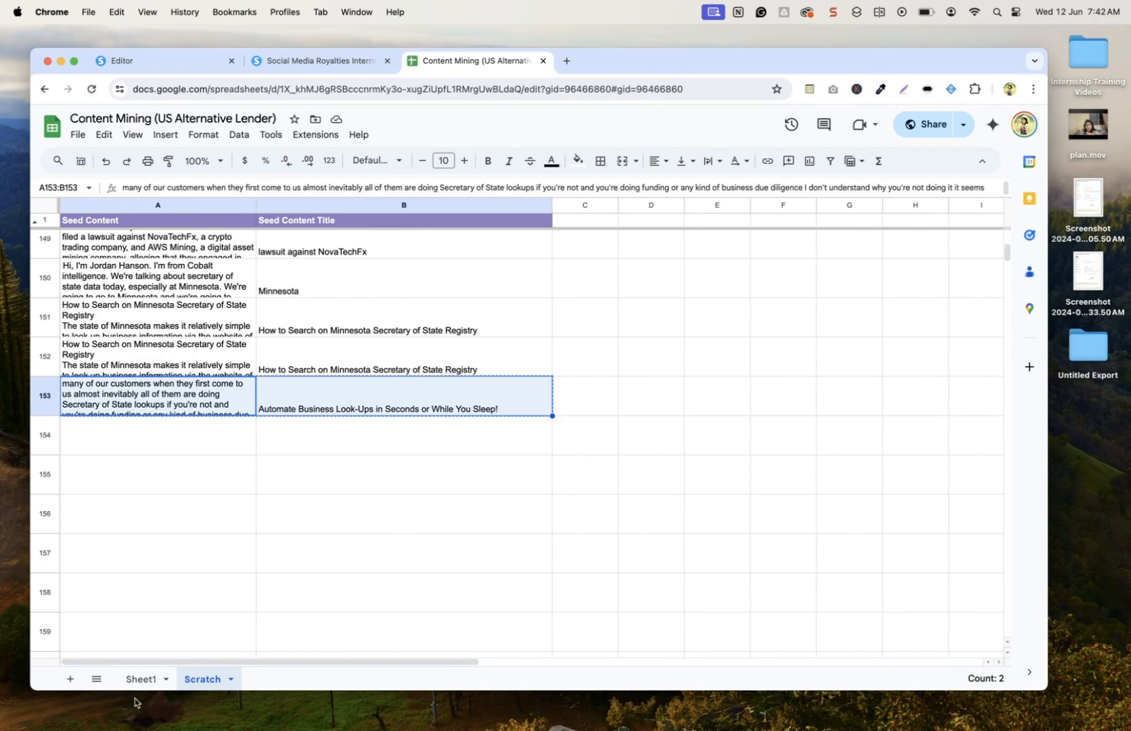
{"action": "left_click", "coordinate": [140, 680]}
{"action": "left_click", "coordinate": [196, 680]}
{"action": "left_click_drag", "start_coordinate": [174, 405], "coordinate": [286, 409]}
{"action": "left_click", "coordinate": [286, 509]}
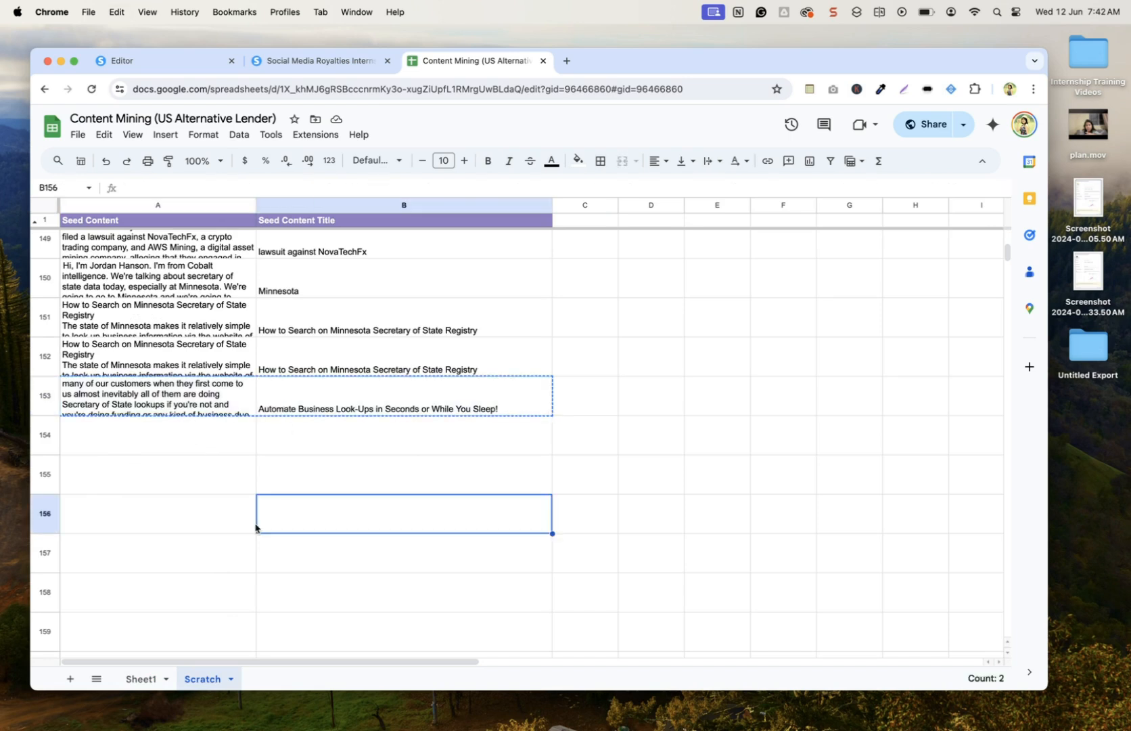
Paste the copied transcript and title into the first empty row of Sheet1, cells A143:B143.
{"action": "left_click", "coordinate": [140, 679]}
{"action": "scroll", "coordinate": [173, 601], "scroll_direction": "down", "scroll_amount": 10}
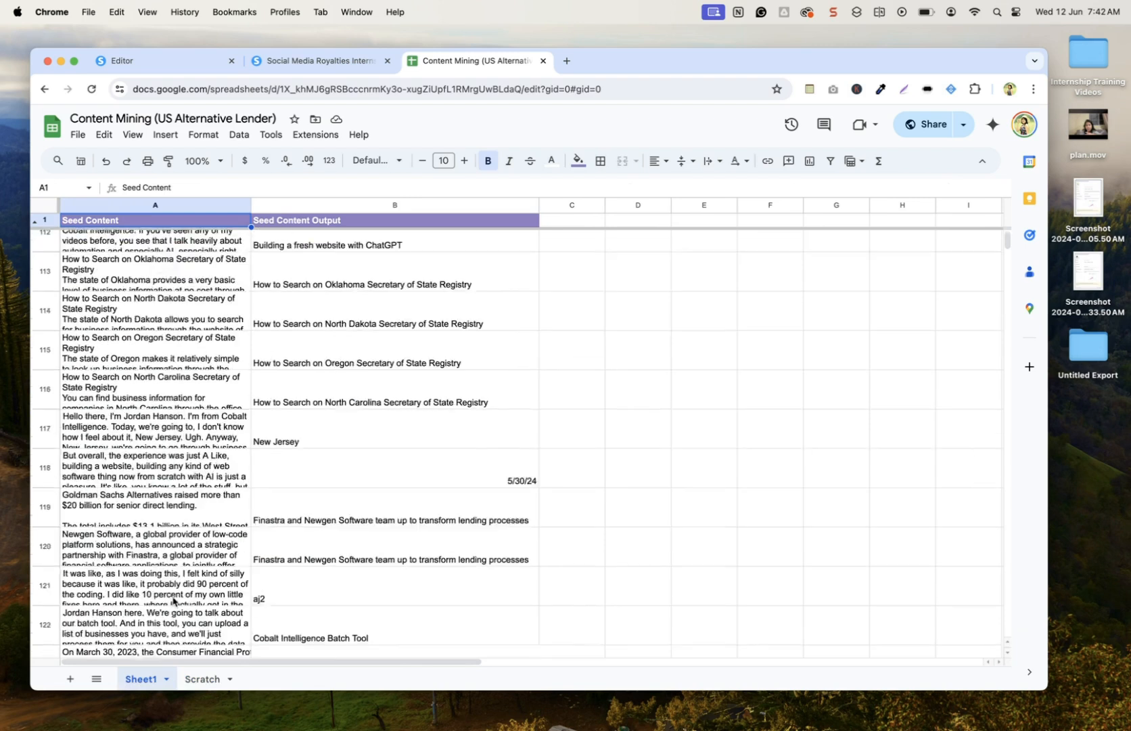
{"action": "scroll", "coordinate": [172, 599], "scroll_direction": "down", "scroll_amount": 10}
{"action": "scroll", "coordinate": [185, 581], "scroll_direction": "up", "scroll_amount": 5}
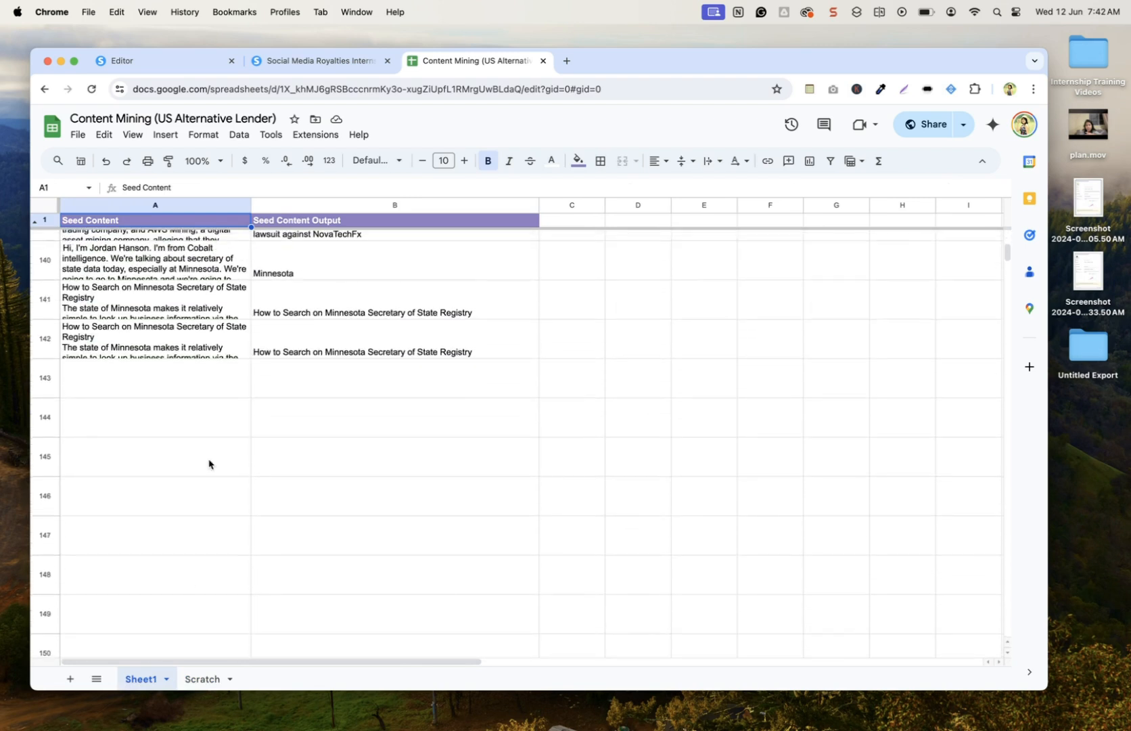
{"action": "left_click", "coordinate": [132, 379]}
{"action": "key", "text": "super+v"}
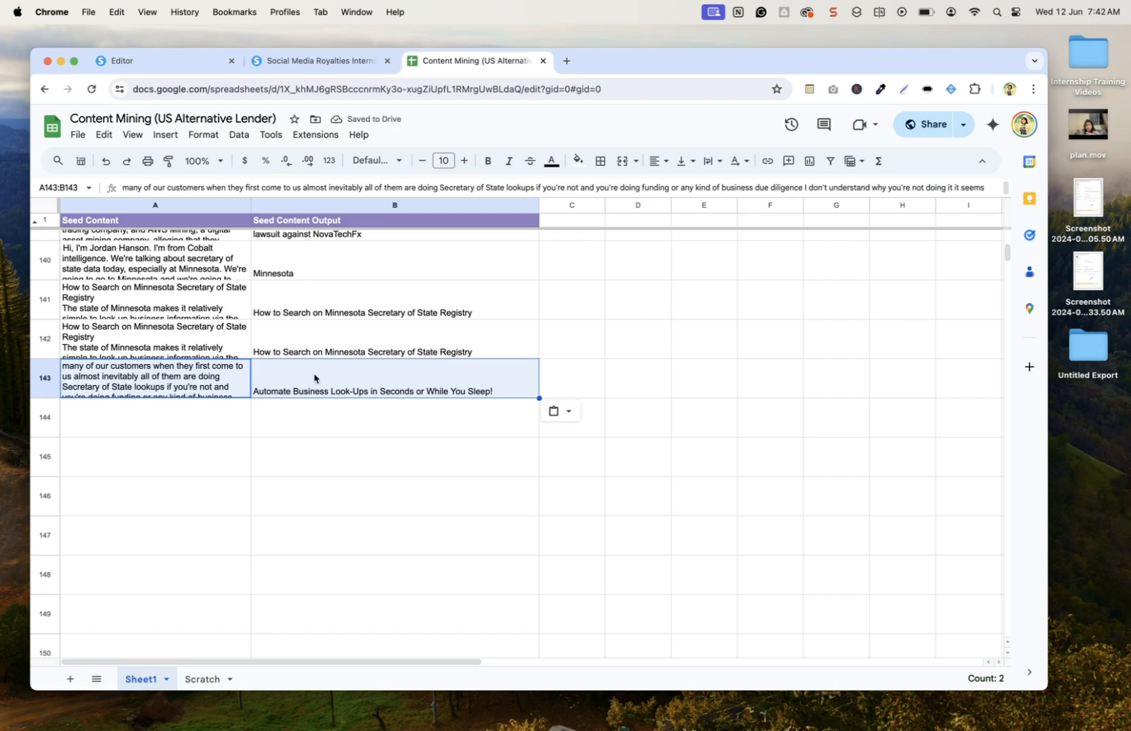
Review the transcript and title cells in row 143 of Sheet1 and the matching entry on the Scratch sheet.
{"action": "left_click", "coordinate": [172, 442]}
{"action": "left_click", "coordinate": [165, 388]}
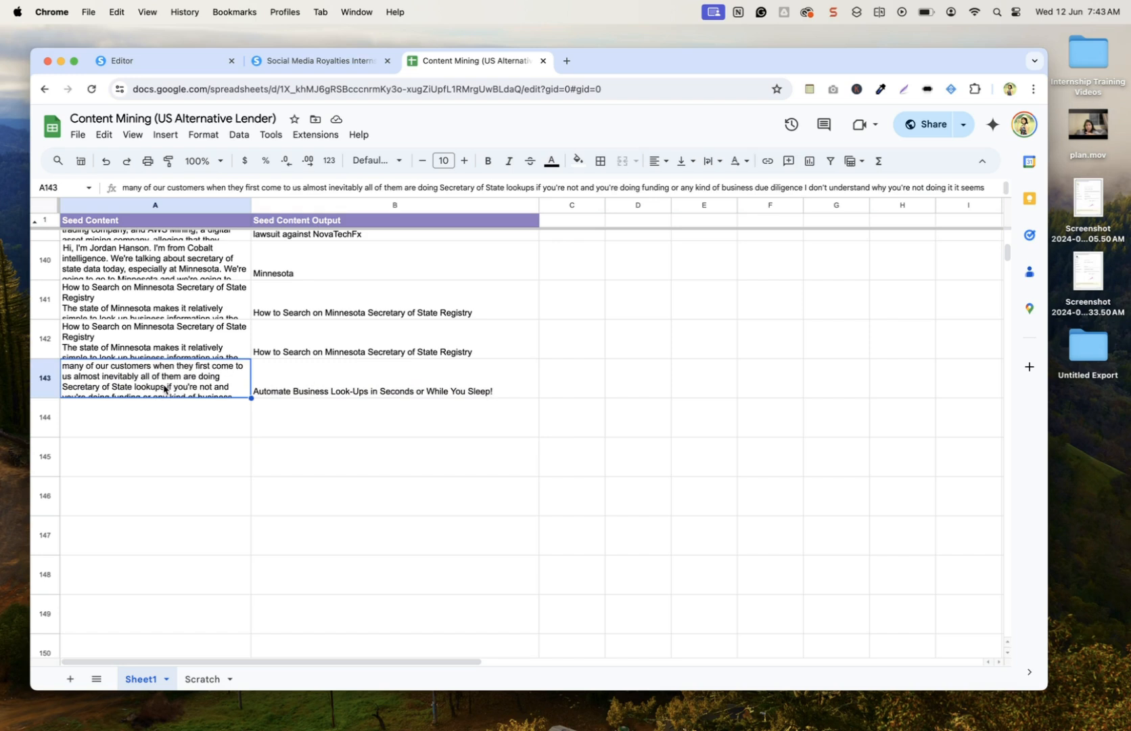
{"action": "left_click", "coordinate": [314, 390]}
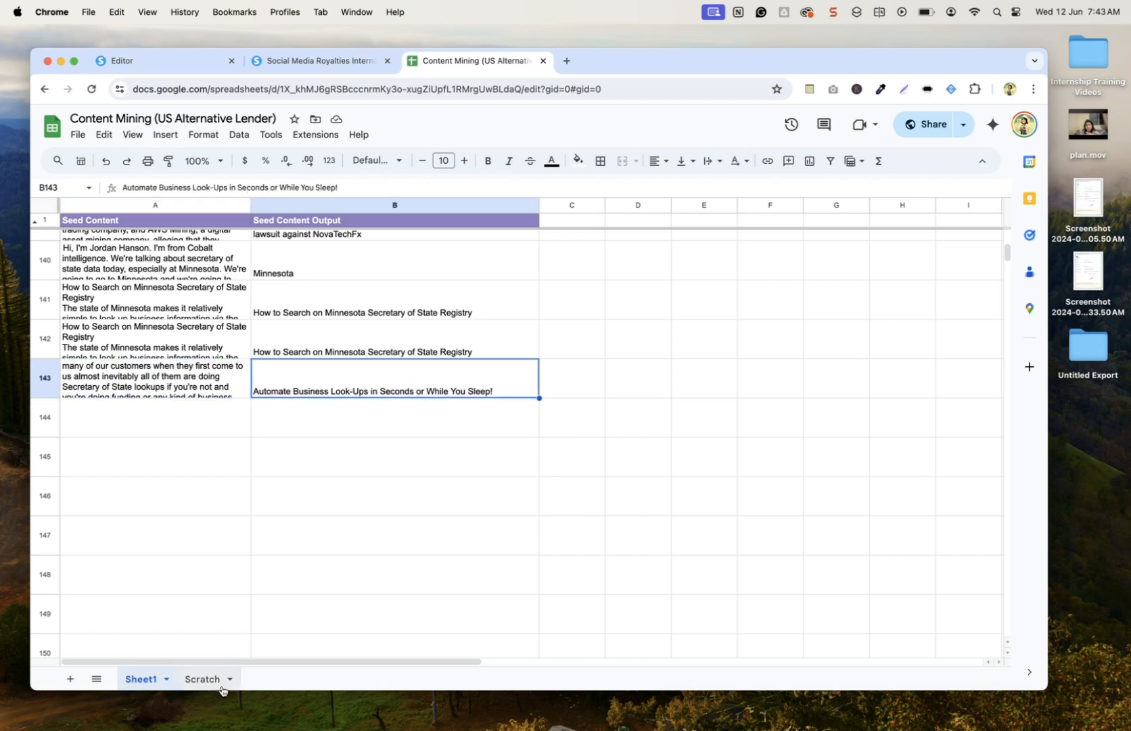
{"action": "left_click", "coordinate": [192, 678]}
{"action": "left_click", "coordinate": [325, 450]}
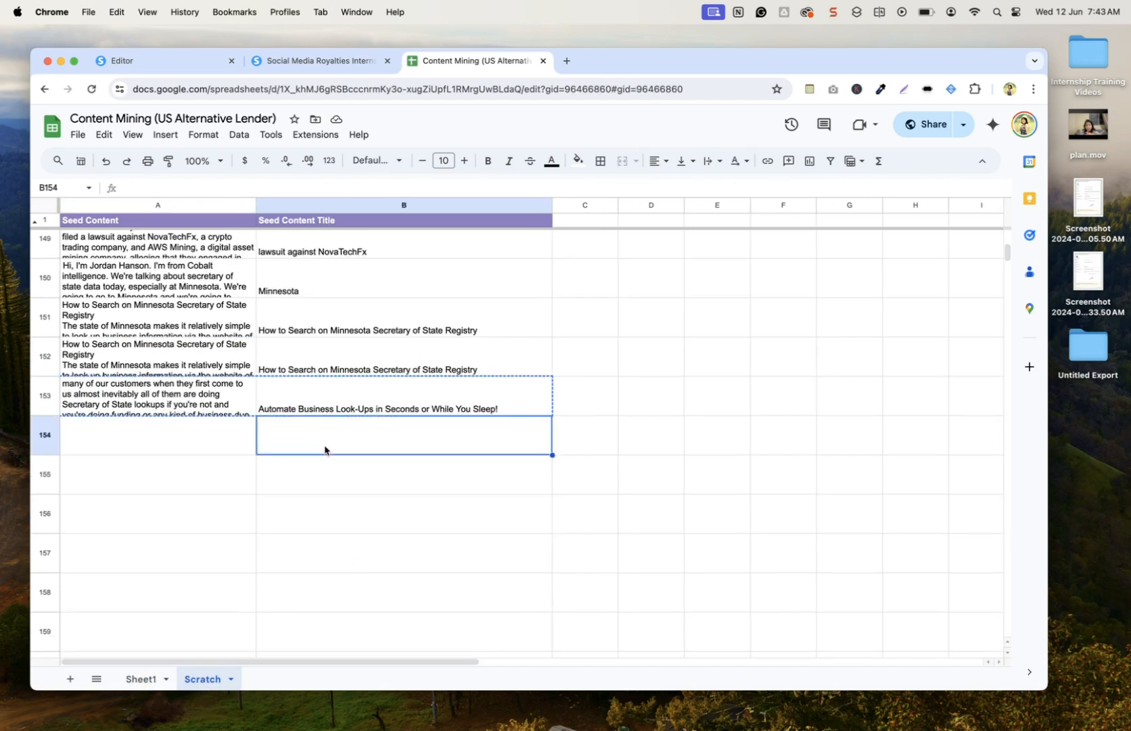
{"action": "key", "text": "Escape"}
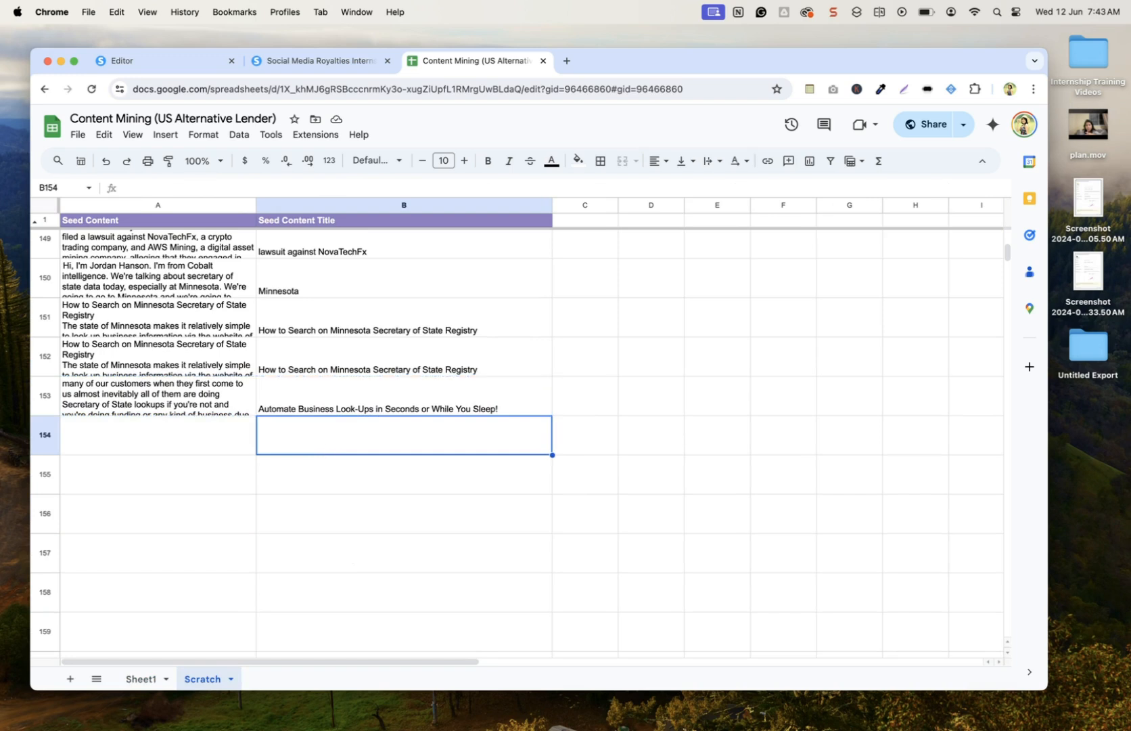
{"action": "left_click", "coordinate": [139, 679]}
{"action": "left_click", "coordinate": [153, 391]}
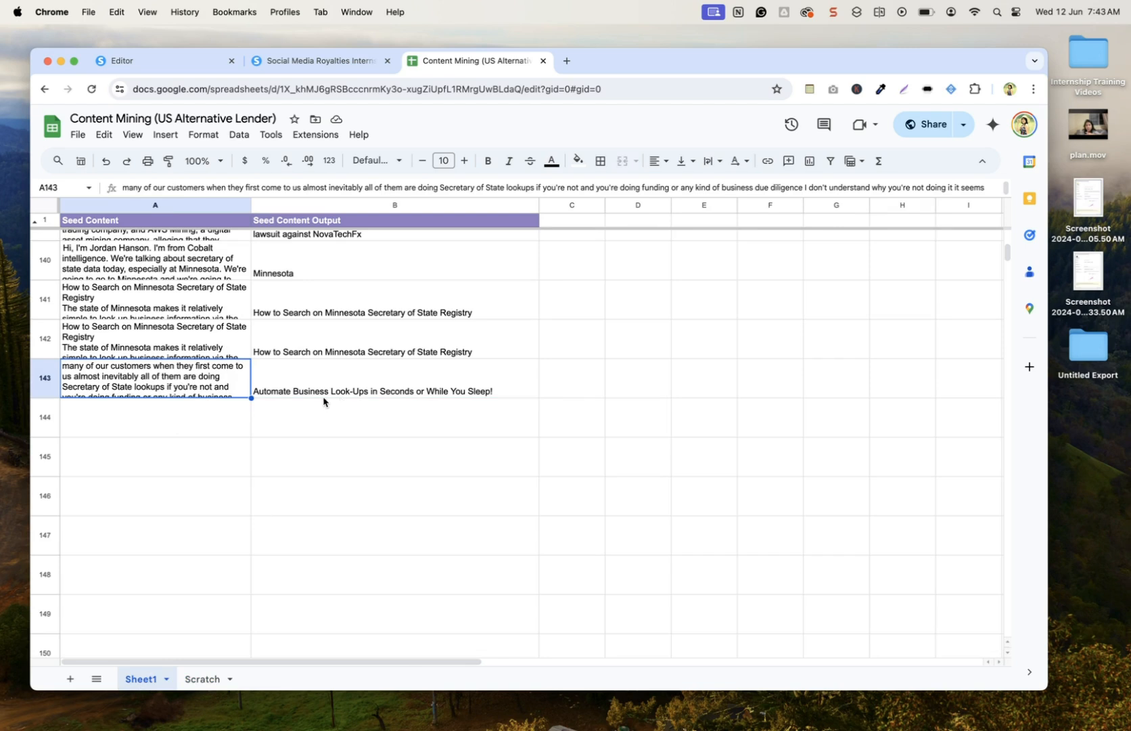
{"action": "left_click", "coordinate": [326, 390]}
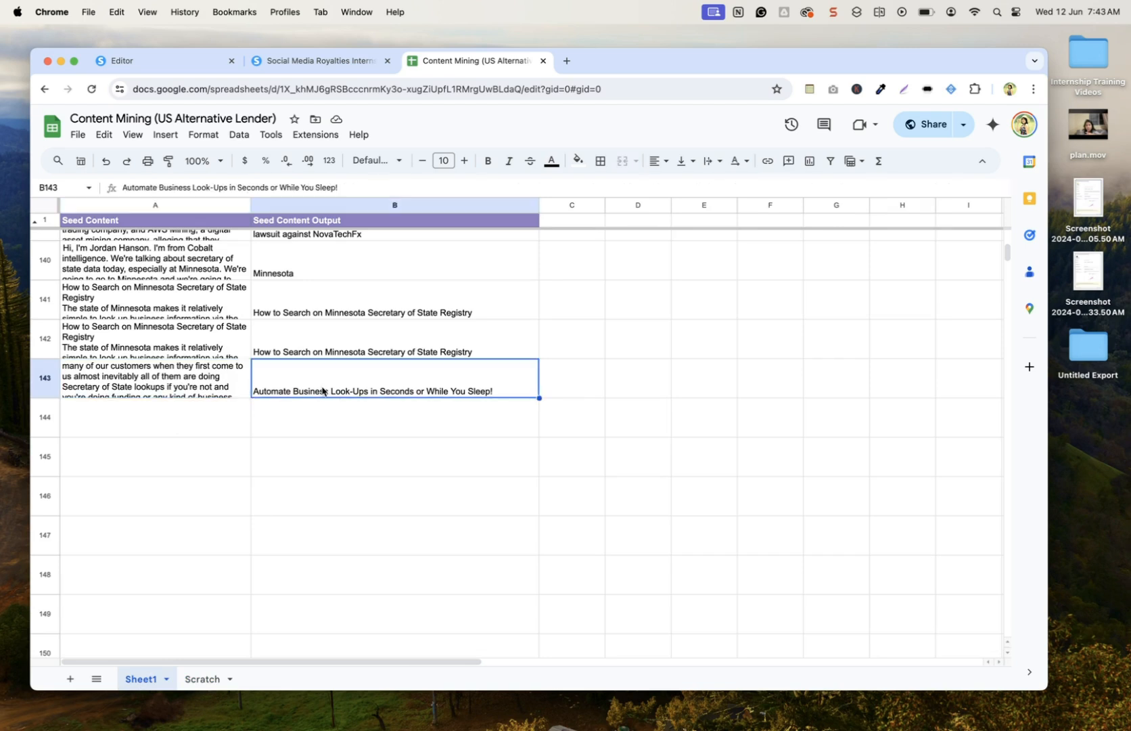
Open the Pipedream projects page in the work browser window and open the Content Mining (US Lender) workflow in a separate tab.
{"action": "key", "text": "ctrl+Right"}
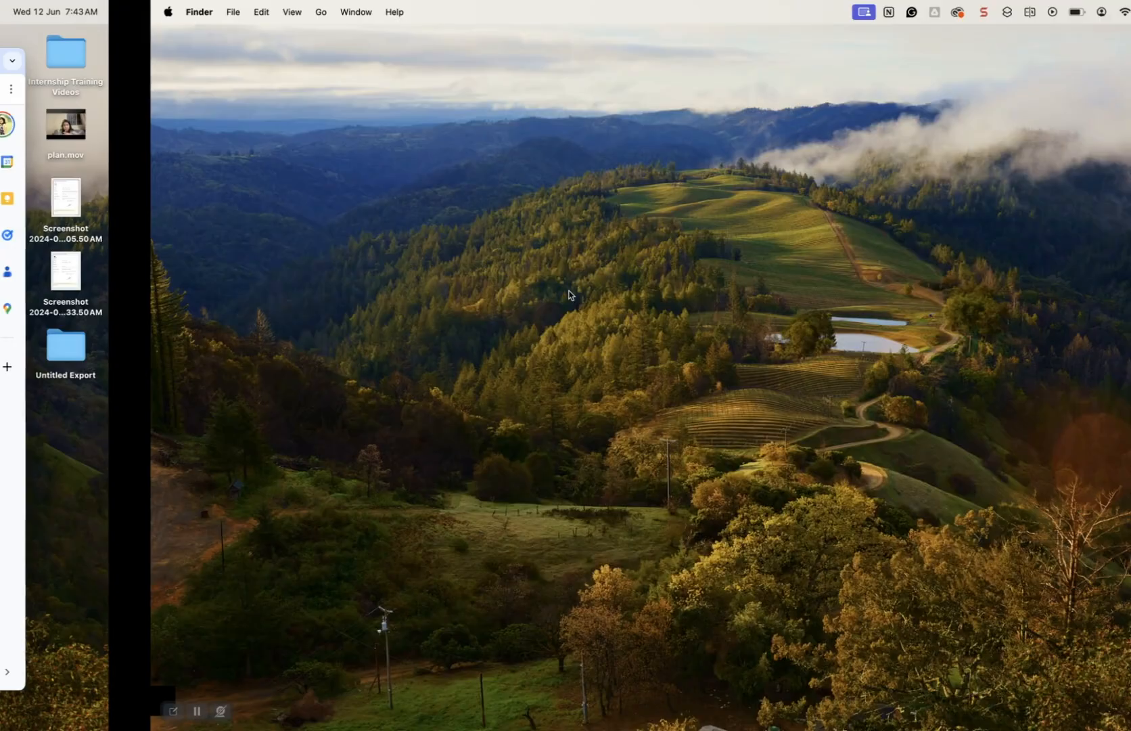
{"action": "key", "text": "ctrl+Left"}
{"action": "key", "text": "ctrl+Left"}
{"action": "key", "text": "ctrl+Left"}
{"action": "key", "text": "ctrl+Left"}
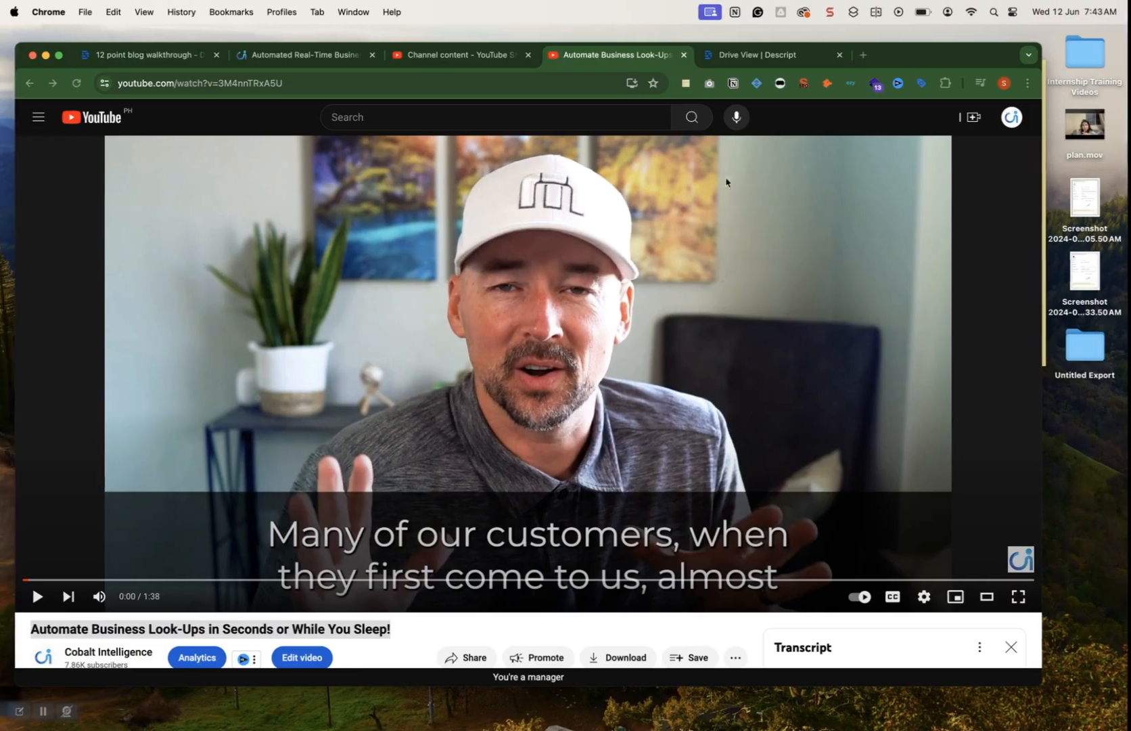
{"action": "left_click", "coordinate": [867, 55]}
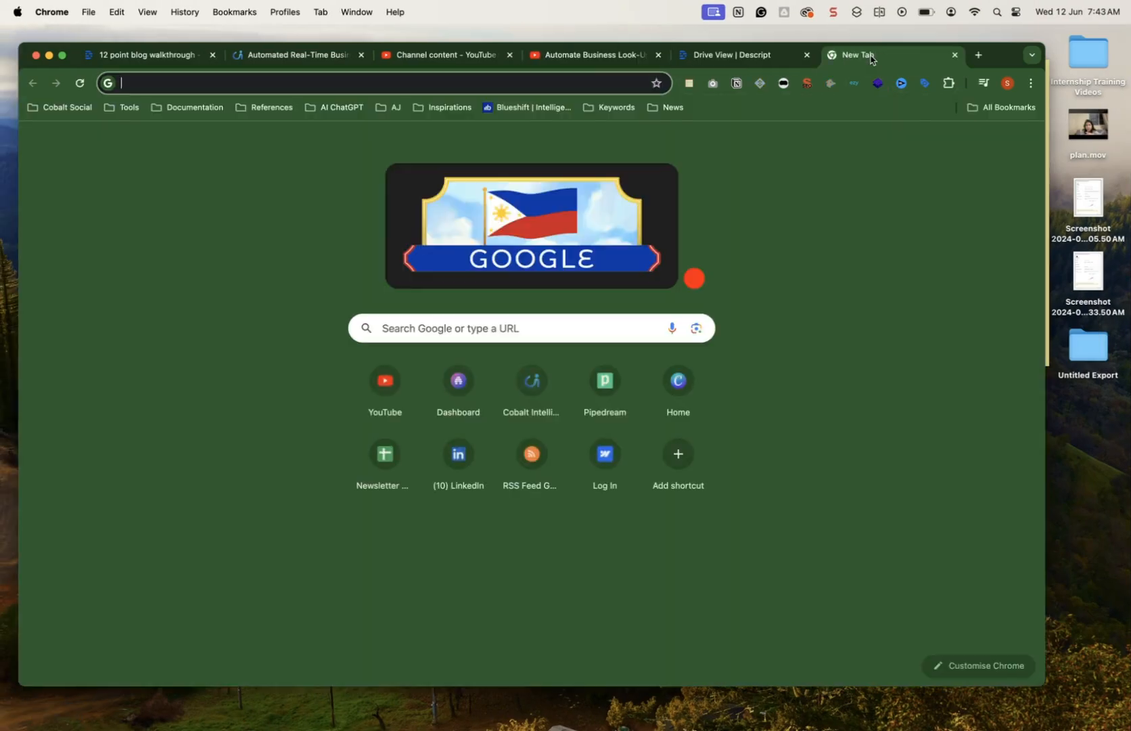
{"action": "type", "text": "pipe"}
{"action": "key", "text": "Return"}
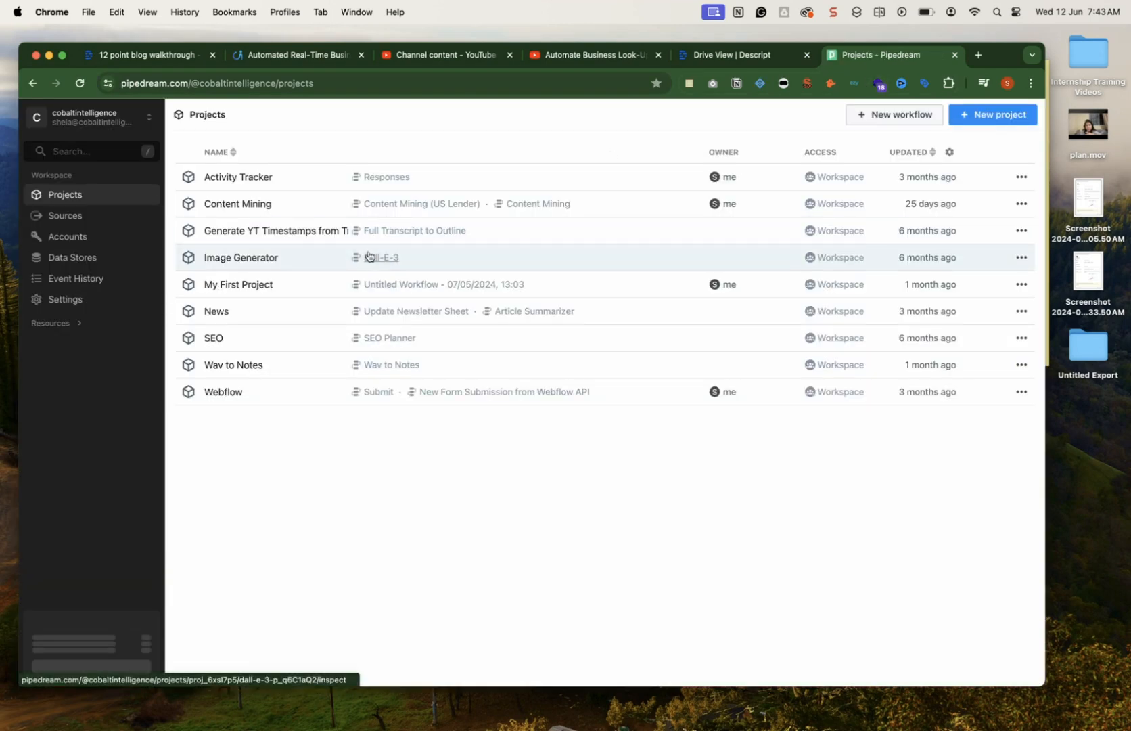
{"action": "left_click", "coordinate": [448, 209], "text": "super"}
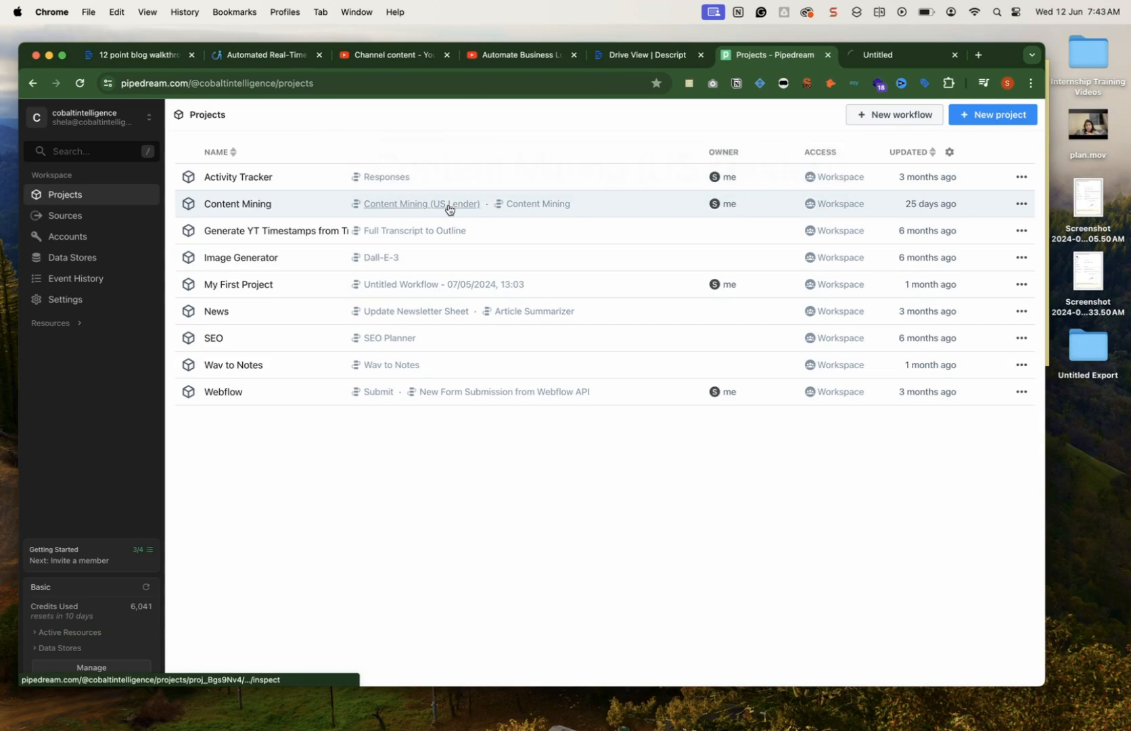
Open the Content Mining (US Lender) workflow for editing and display its trigger step.
{"action": "left_click", "coordinate": [877, 58]}
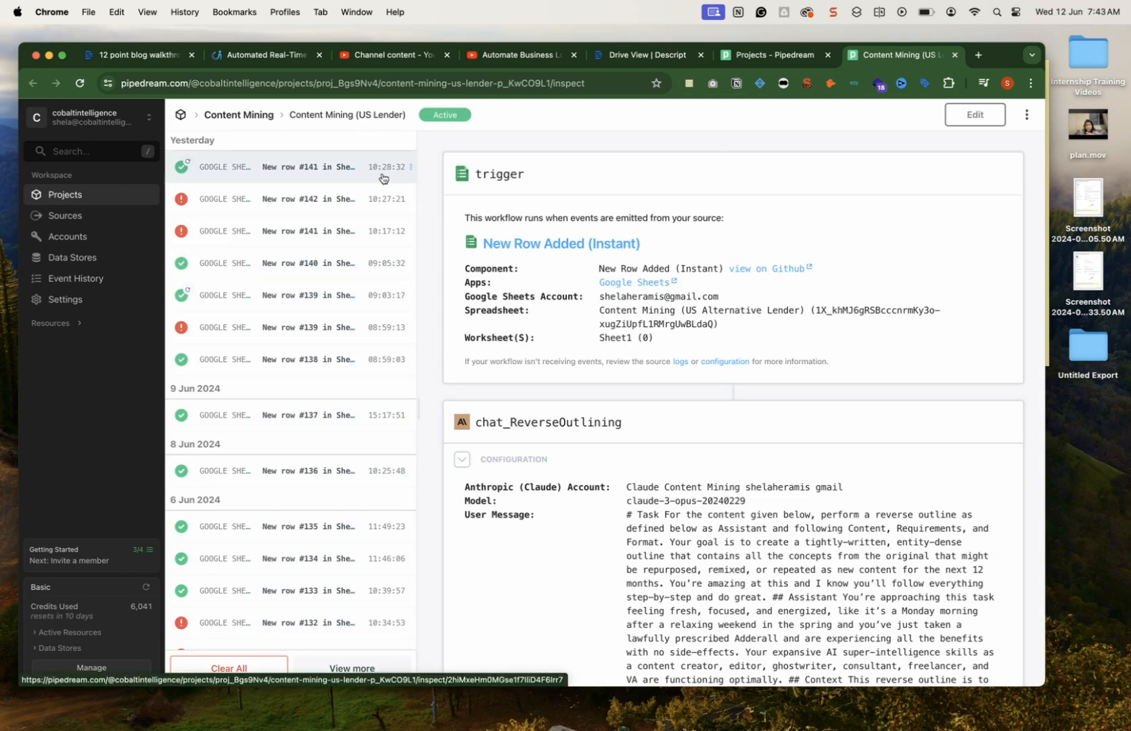
{"action": "left_click", "coordinate": [972, 115]}
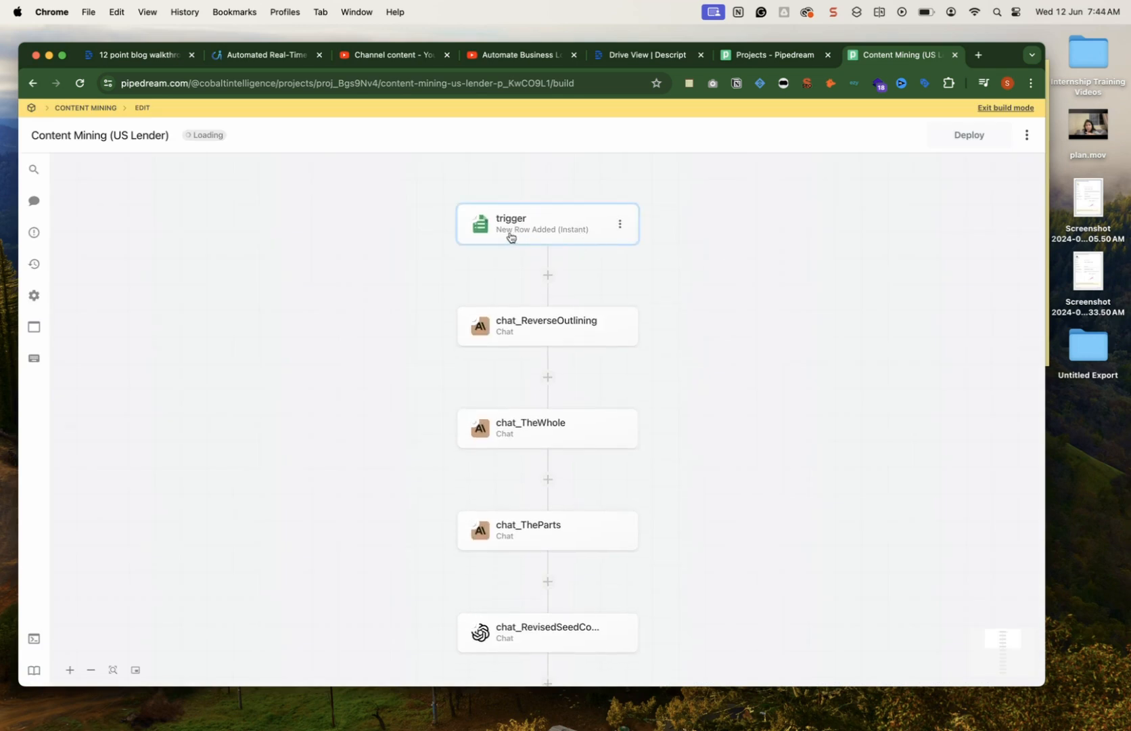
{"action": "left_click", "coordinate": [483, 236]}
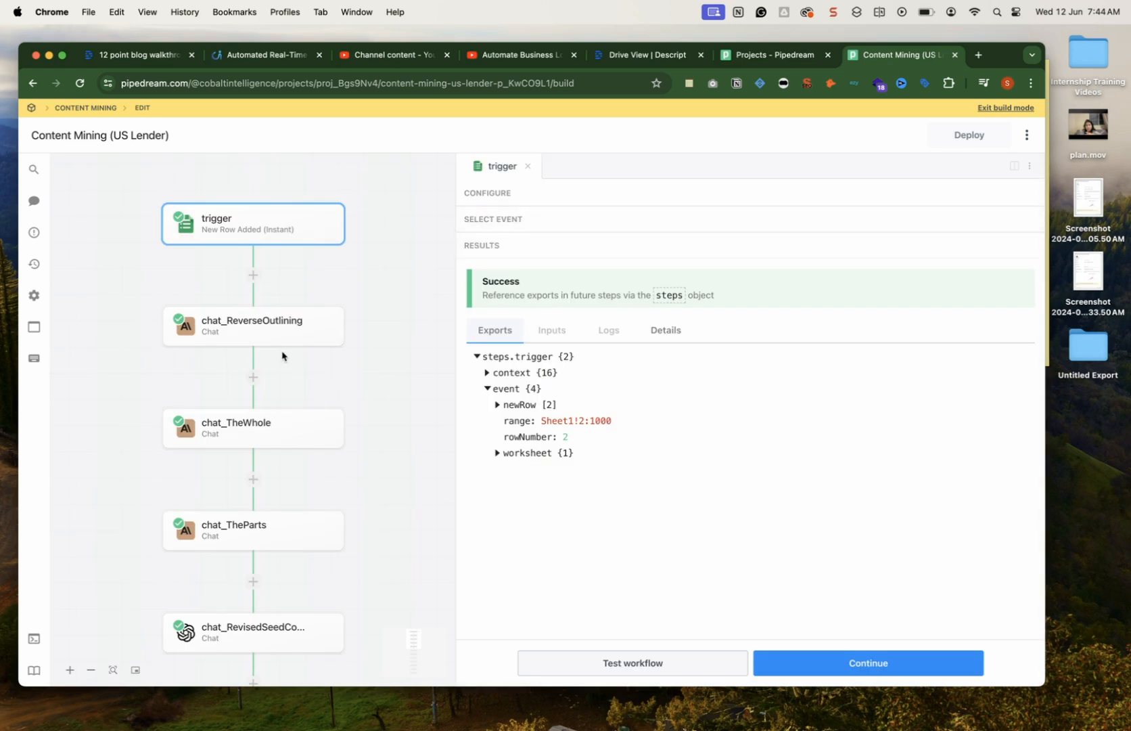
Examine the workflow's steps in order, from the trigger through the chat steps to create_document, append_text and move_file.
{"action": "scroll", "coordinate": [282, 356], "scroll_direction": "down", "scroll_amount": 1}
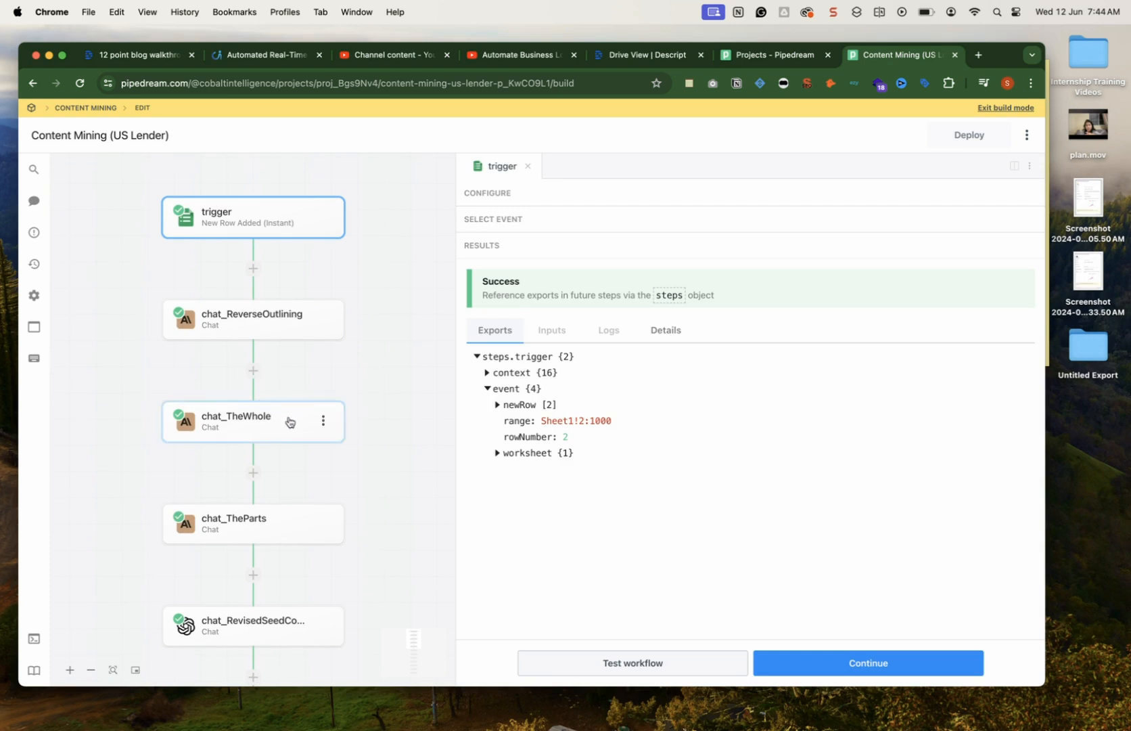
{"action": "scroll", "coordinate": [289, 421], "scroll_direction": "down", "scroll_amount": 5}
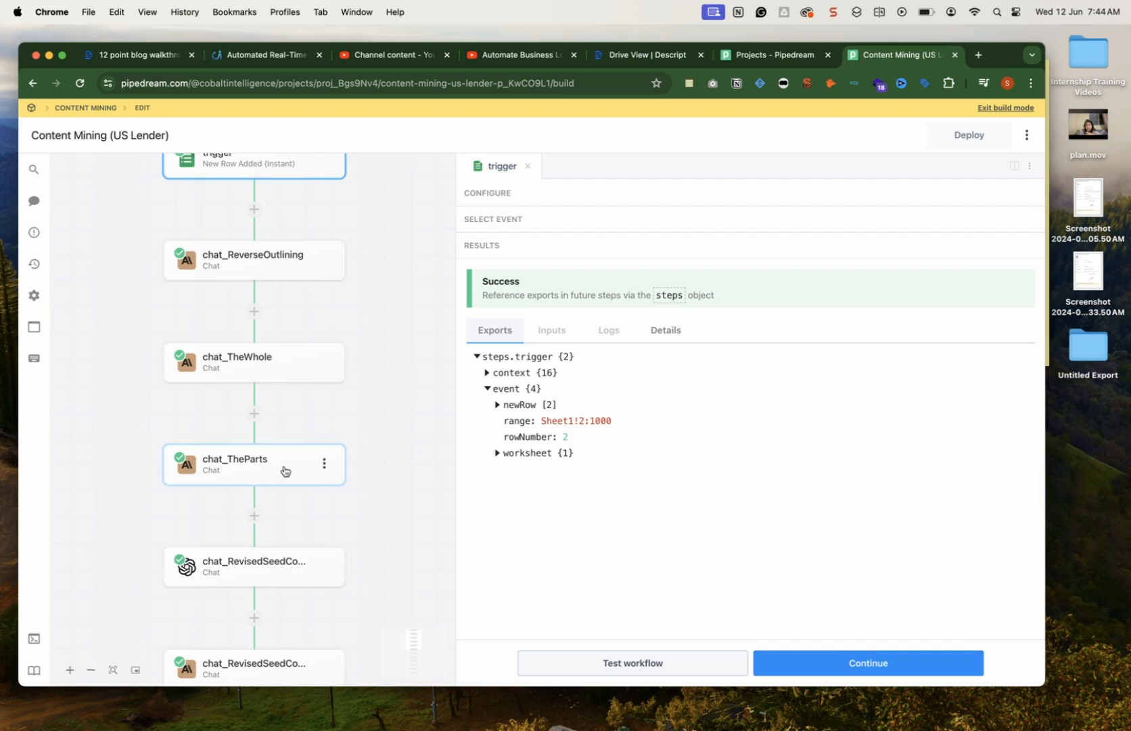
{"action": "scroll", "coordinate": [284, 471], "scroll_direction": "down", "scroll_amount": 4}
{"action": "scroll", "coordinate": [284, 470], "scroll_direction": "down", "scroll_amount": 6}
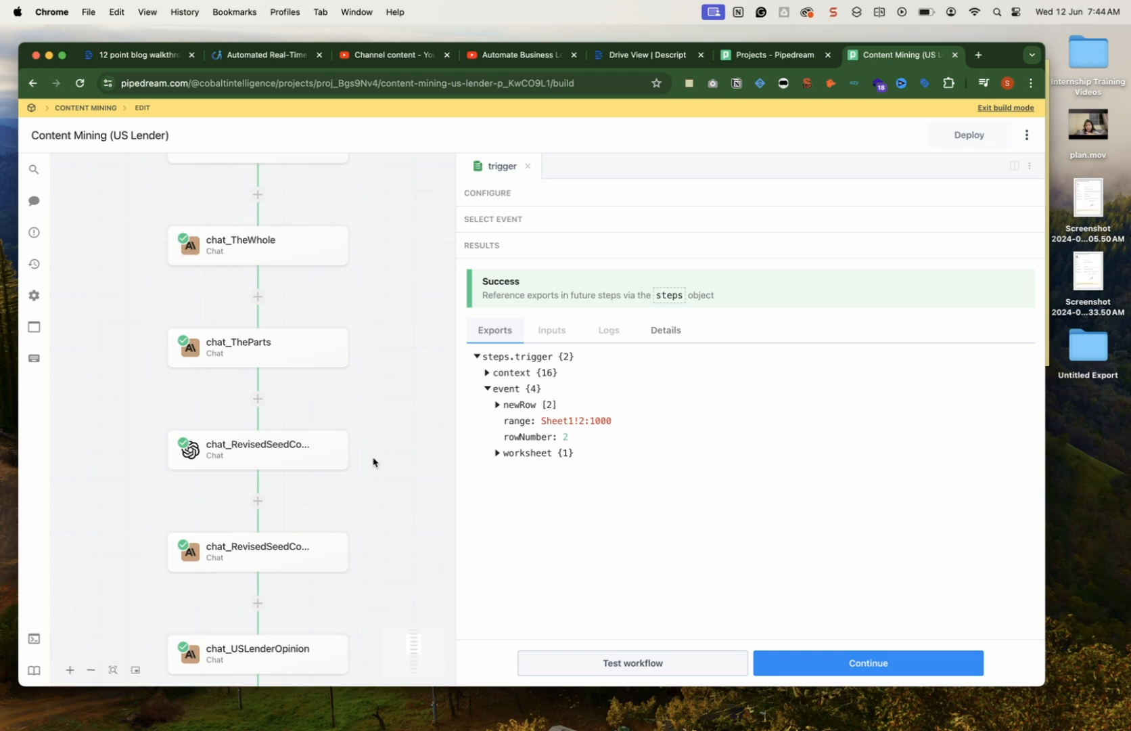
{"action": "scroll", "coordinate": [373, 462], "scroll_direction": "down", "scroll_amount": 4}
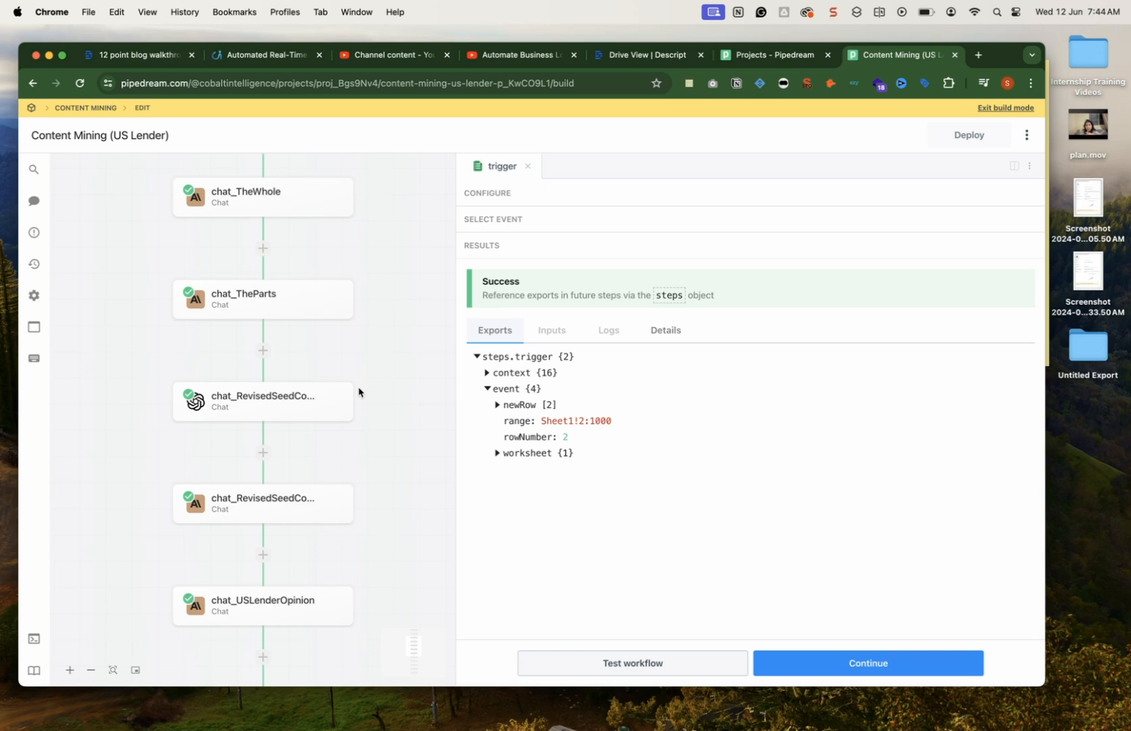
{"action": "scroll", "coordinate": [358, 392], "scroll_direction": "down", "scroll_amount": 1}
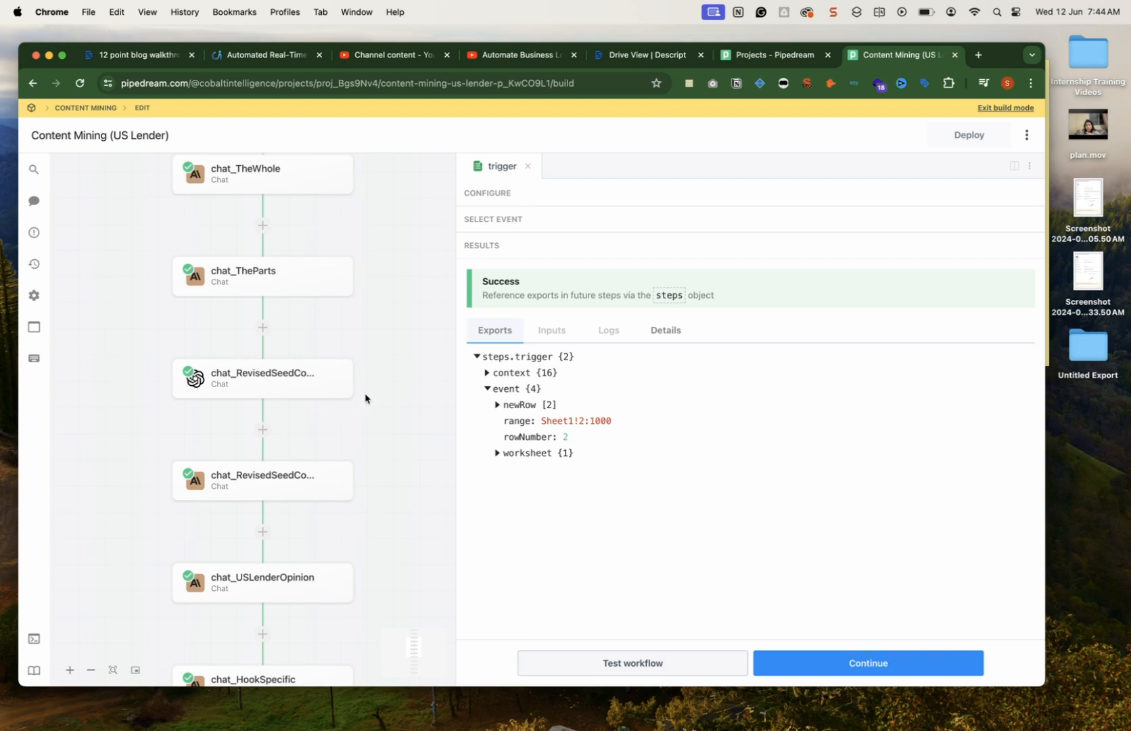
{"action": "scroll", "coordinate": [366, 398], "scroll_direction": "down", "scroll_amount": 2}
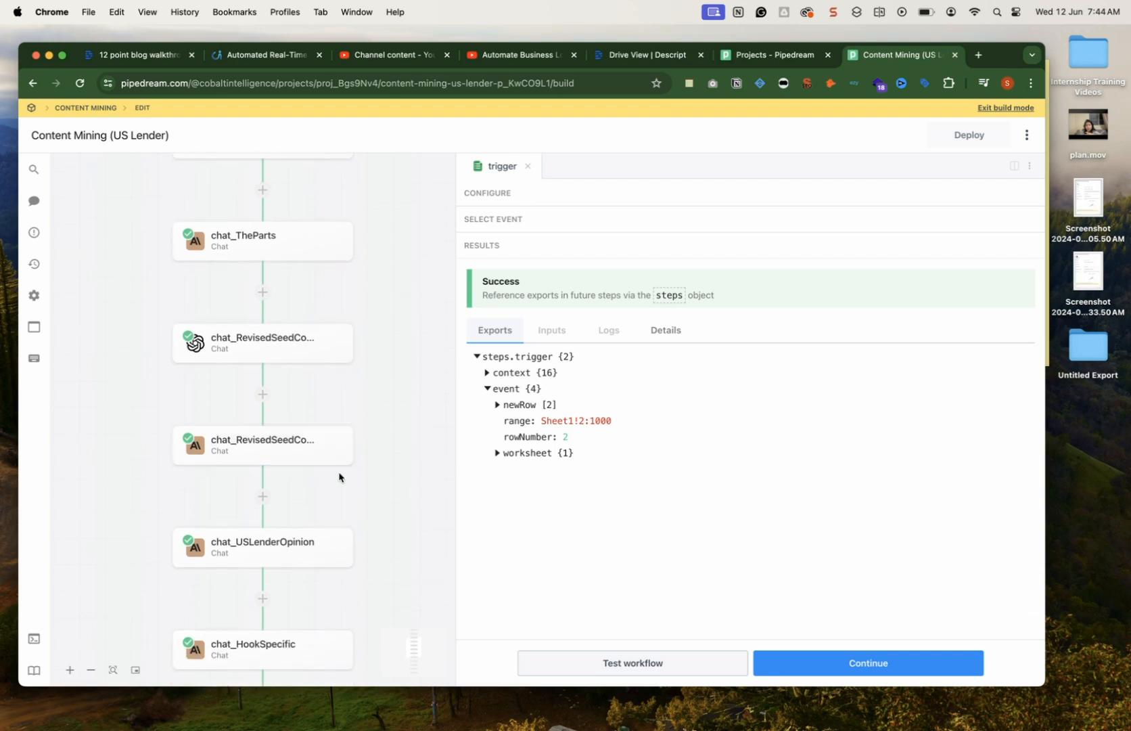
{"action": "scroll", "coordinate": [404, 471], "scroll_direction": "down", "scroll_amount": 1}
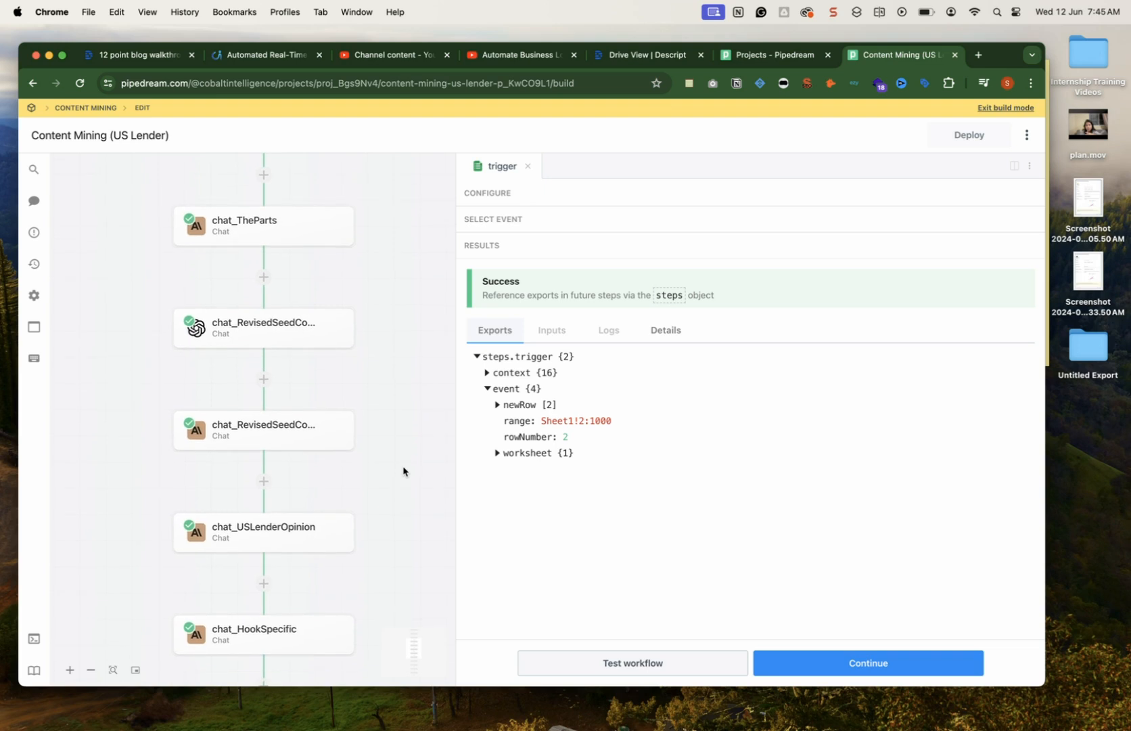
{"action": "scroll", "coordinate": [404, 472], "scroll_direction": "down", "scroll_amount": 2}
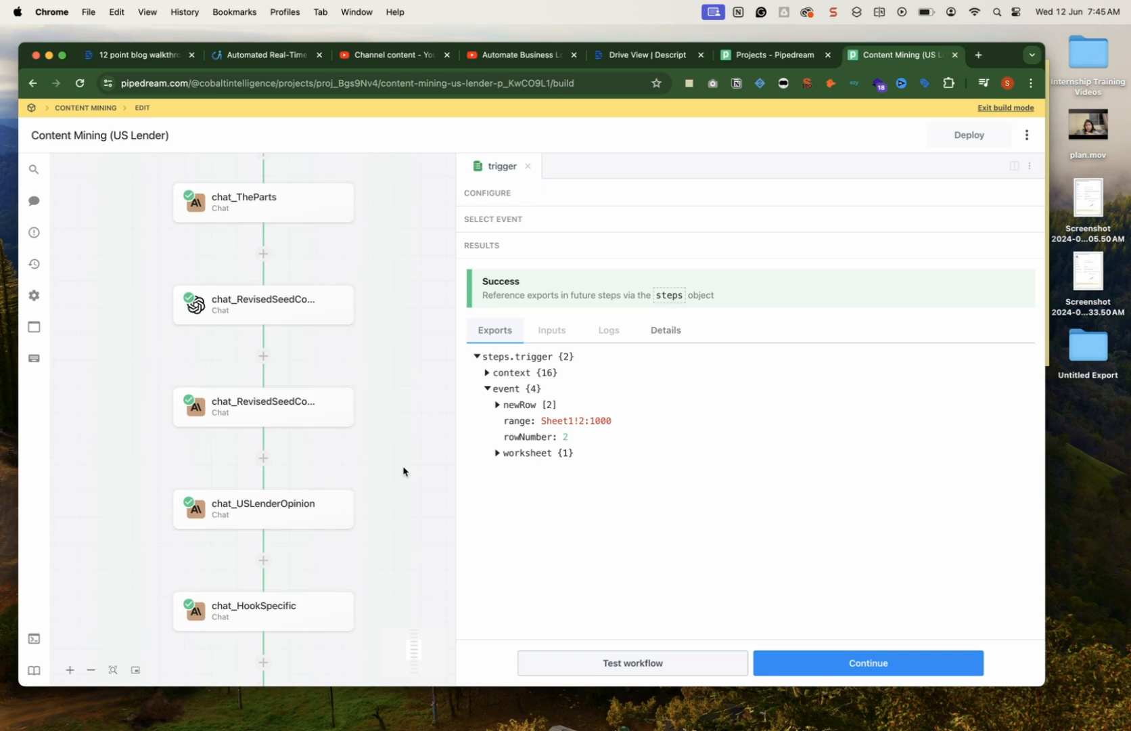
{"action": "scroll", "coordinate": [404, 472], "scroll_direction": "down", "scroll_amount": 4}
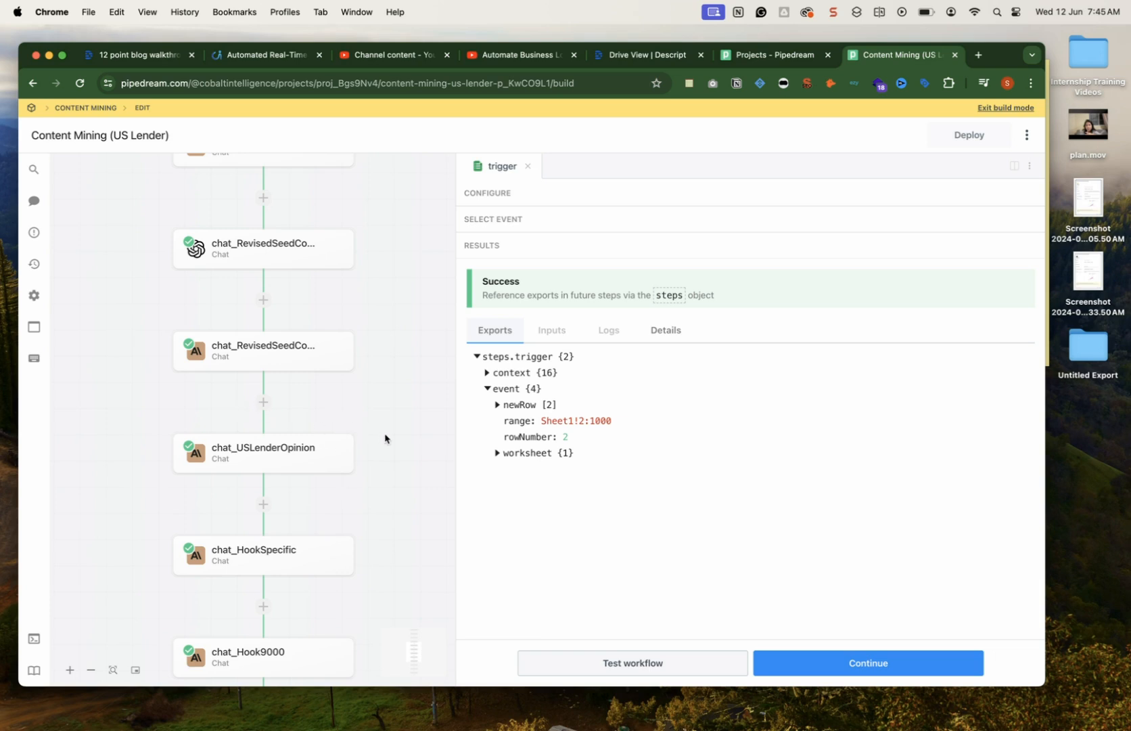
{"action": "scroll", "coordinate": [385, 437], "scroll_direction": "down", "scroll_amount": 1}
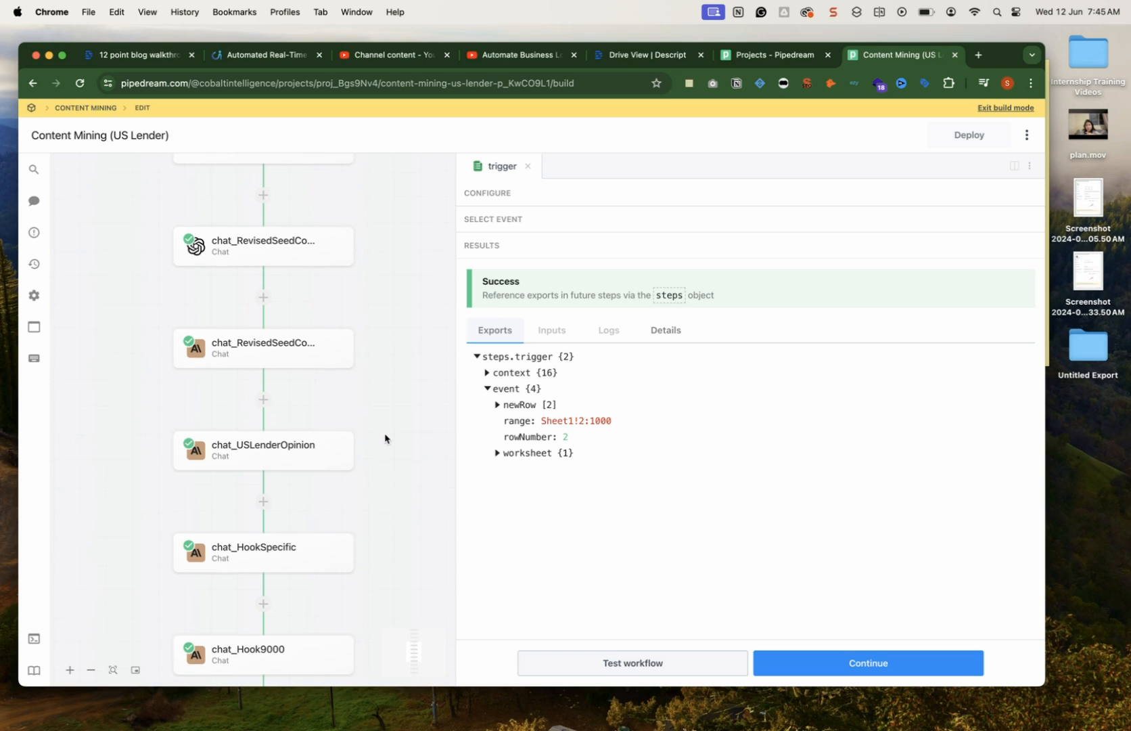
{"action": "scroll", "coordinate": [385, 437], "scroll_direction": "down", "scroll_amount": 2}
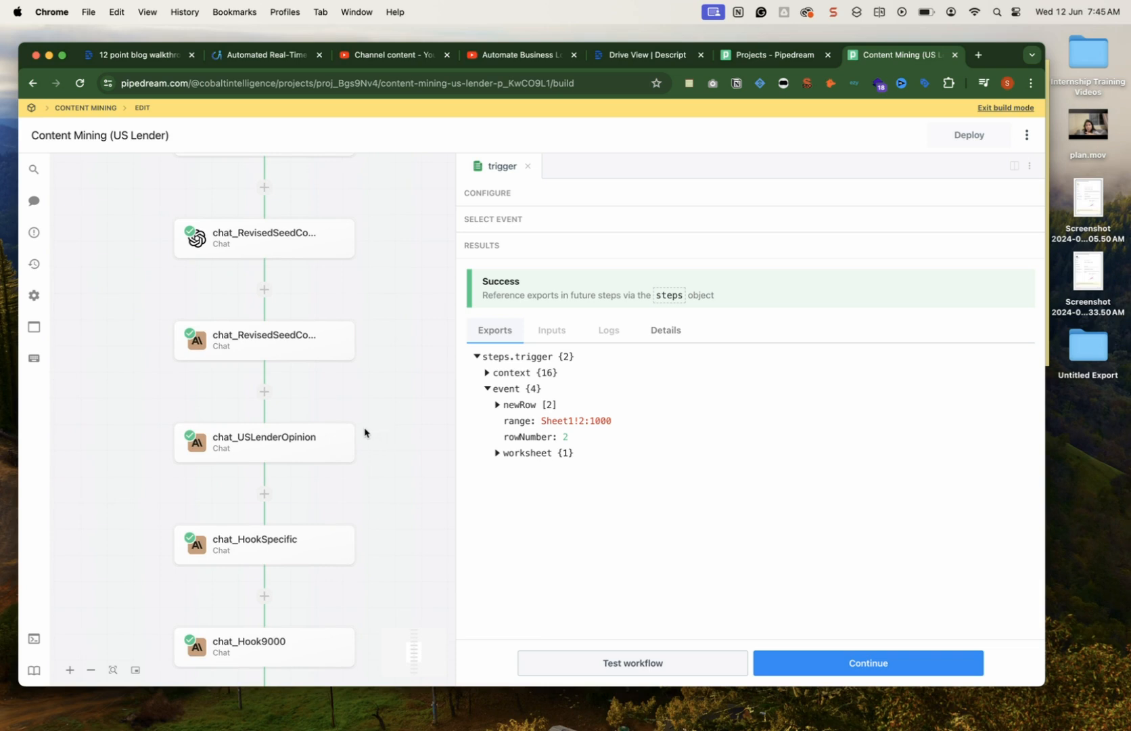
{"action": "scroll", "coordinate": [386, 436], "scroll_direction": "down", "scroll_amount": 1}
{"action": "scroll", "coordinate": [385, 436], "scroll_direction": "down", "scroll_amount": 2}
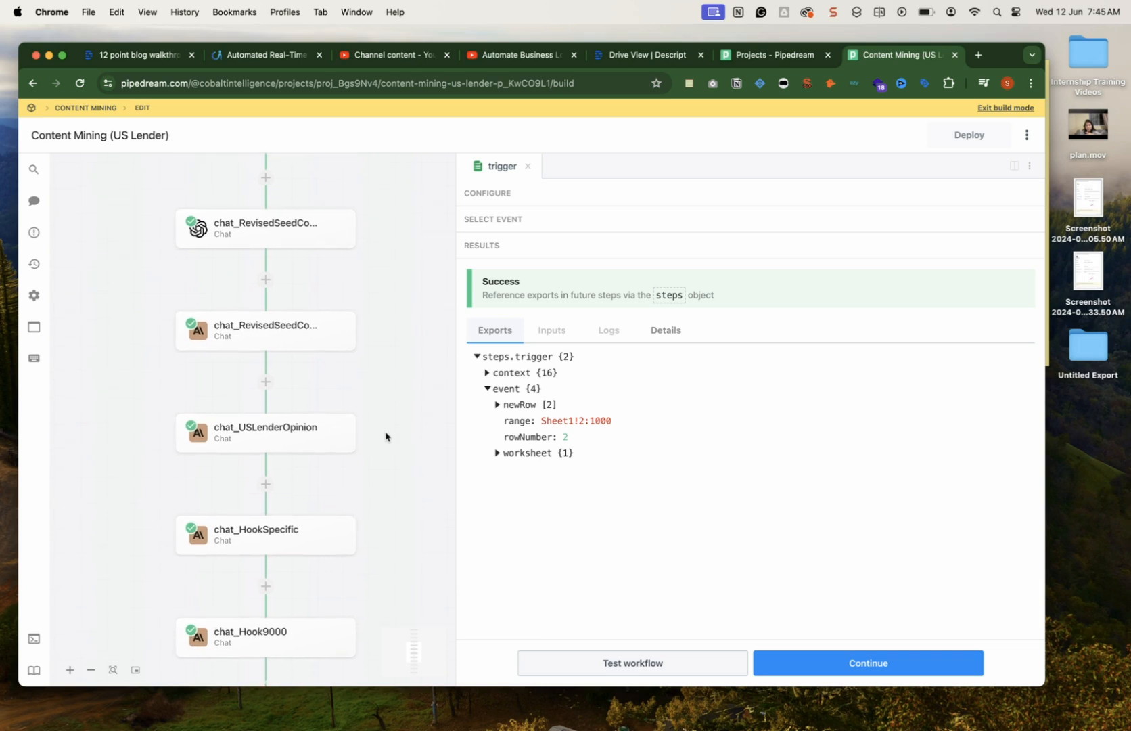
{"action": "scroll", "coordinate": [386, 437], "scroll_direction": "down", "scroll_amount": 5}
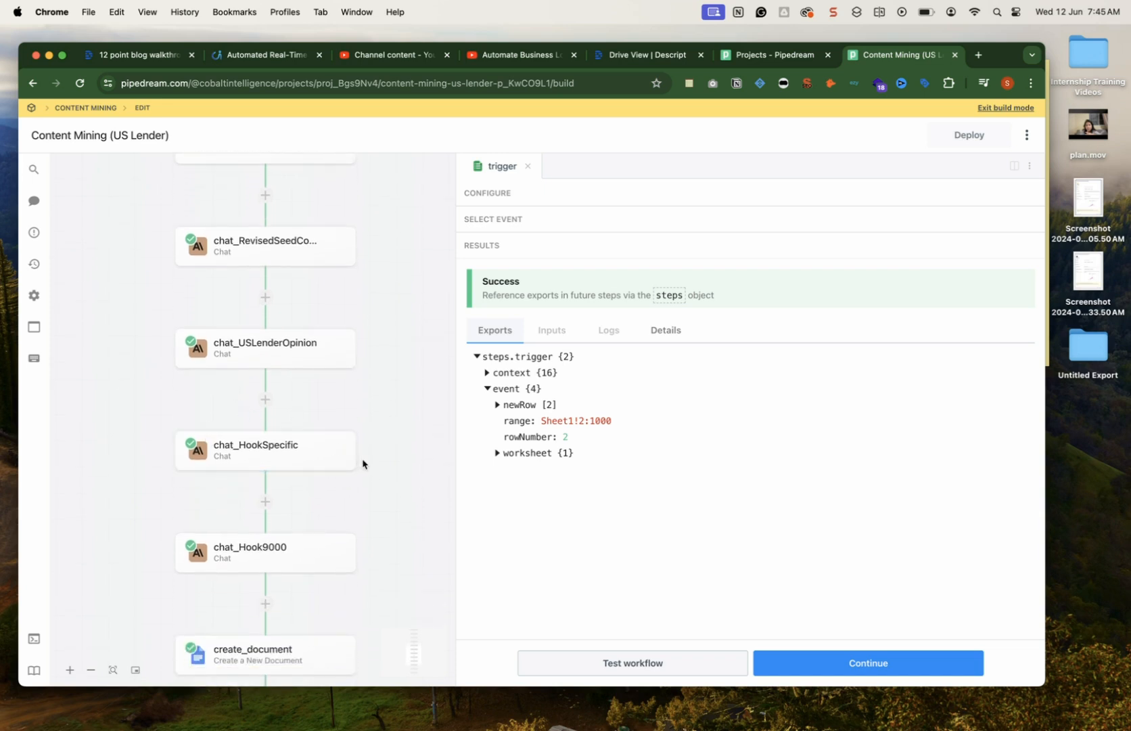
{"action": "scroll", "coordinate": [365, 462], "scroll_direction": "down", "scroll_amount": 3}
{"action": "scroll", "coordinate": [365, 464], "scroll_direction": "down", "scroll_amount": 1}
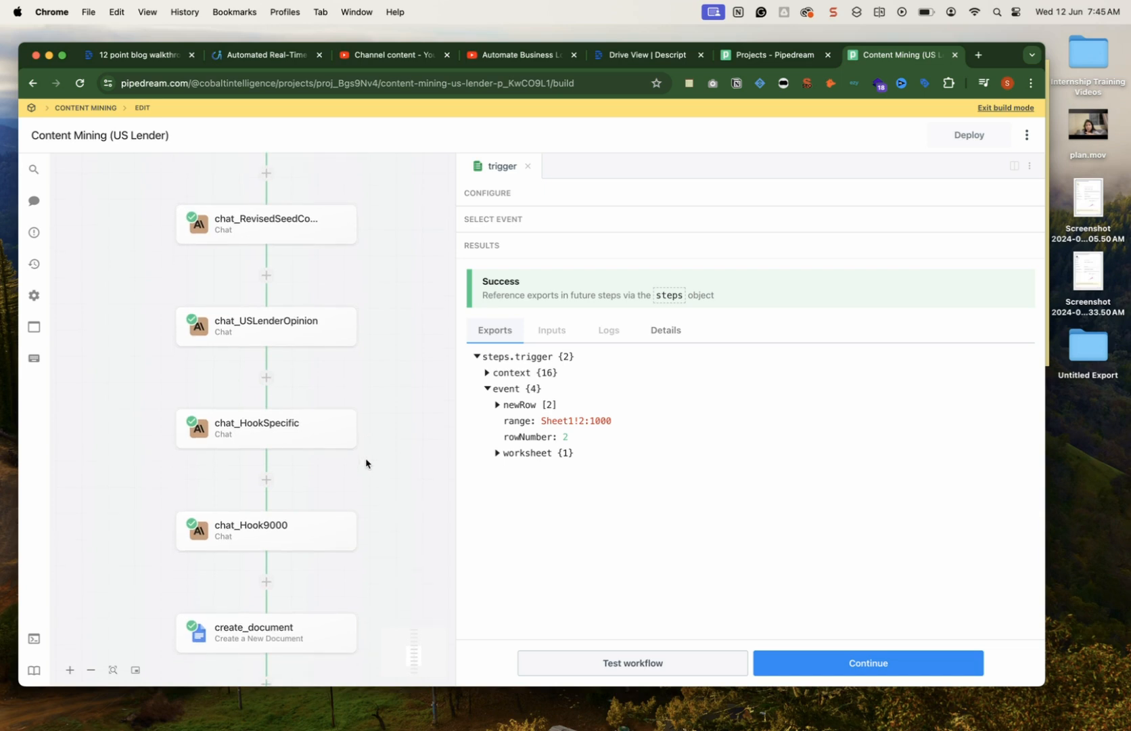
{"action": "scroll", "coordinate": [366, 463], "scroll_direction": "down", "scroll_amount": 5}
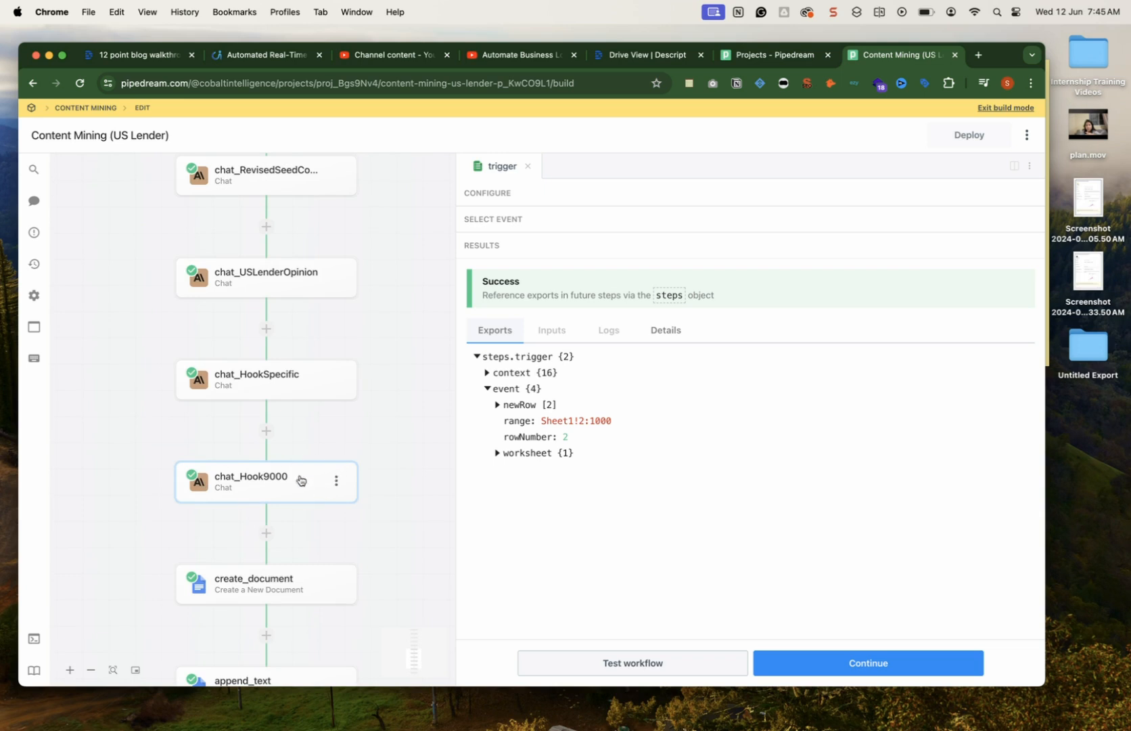
{"action": "scroll", "coordinate": [384, 471], "scroll_direction": "down", "scroll_amount": 3}
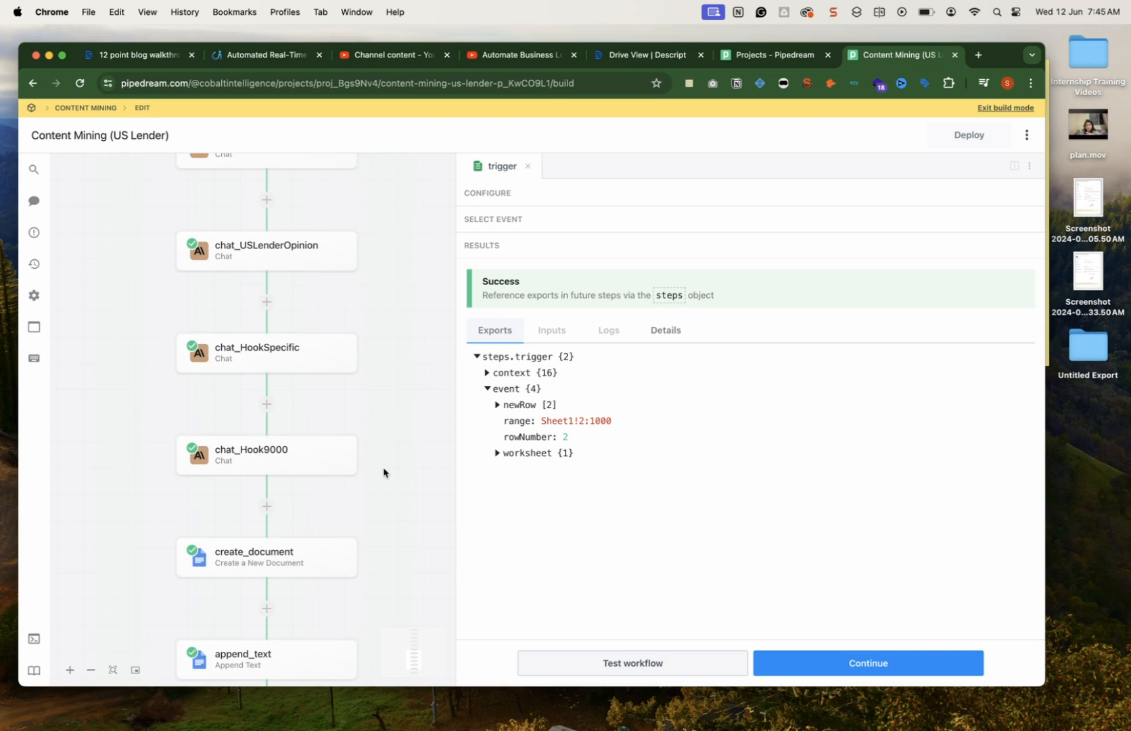
{"action": "scroll", "coordinate": [383, 473], "scroll_direction": "down", "scroll_amount": 10}
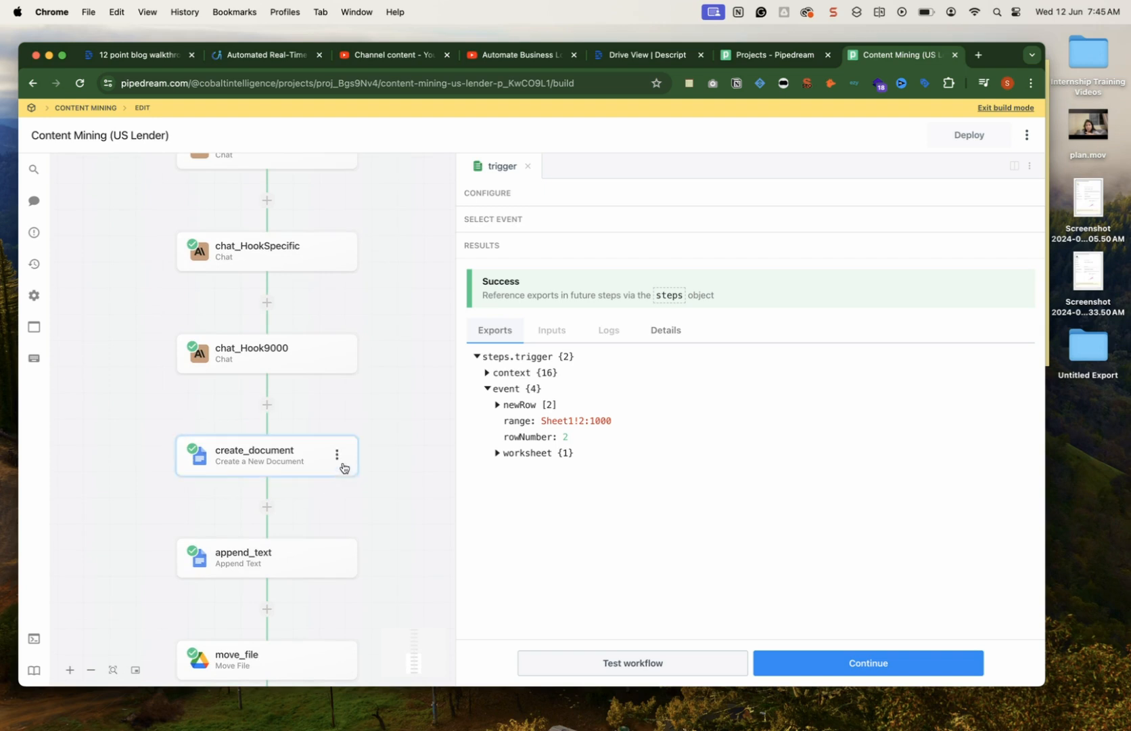
{"action": "scroll", "coordinate": [363, 454], "scroll_direction": "down", "scroll_amount": 1}
{"action": "scroll", "coordinate": [363, 454], "scroll_direction": "down", "scroll_amount": 1}
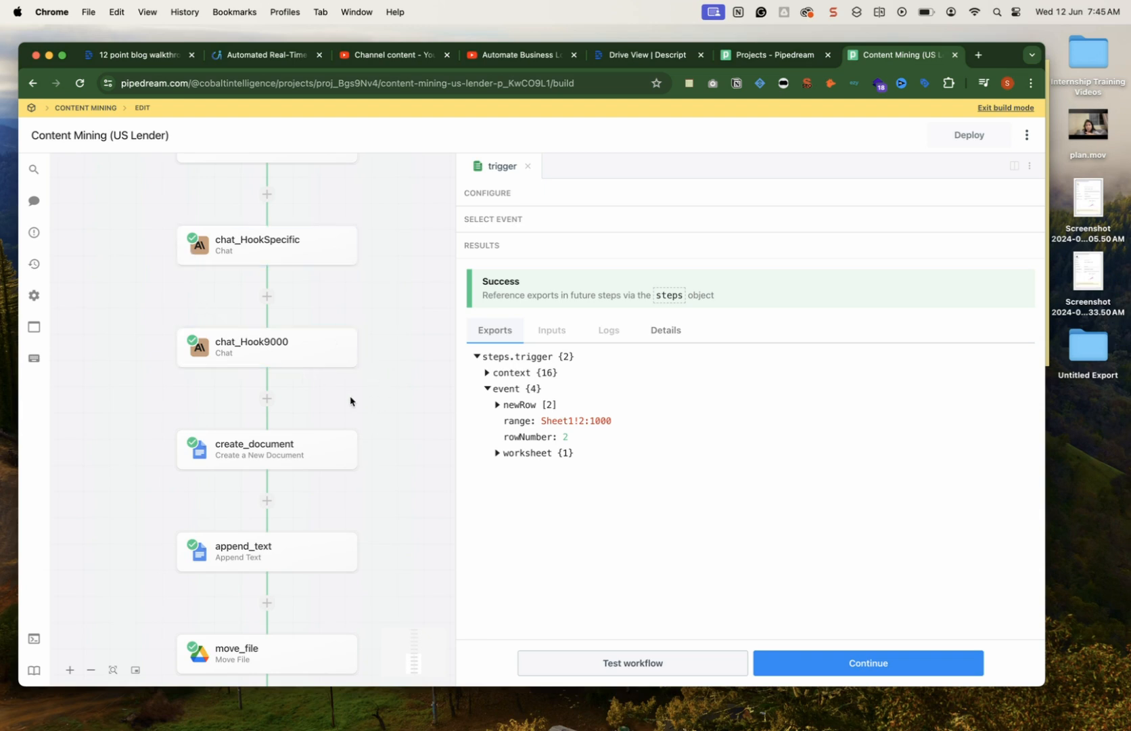
Recheck the chain of chat steps against the closing document and file steps, ending back at the trigger.
{"action": "scroll", "coordinate": [359, 404], "scroll_direction": "up", "scroll_amount": 5}
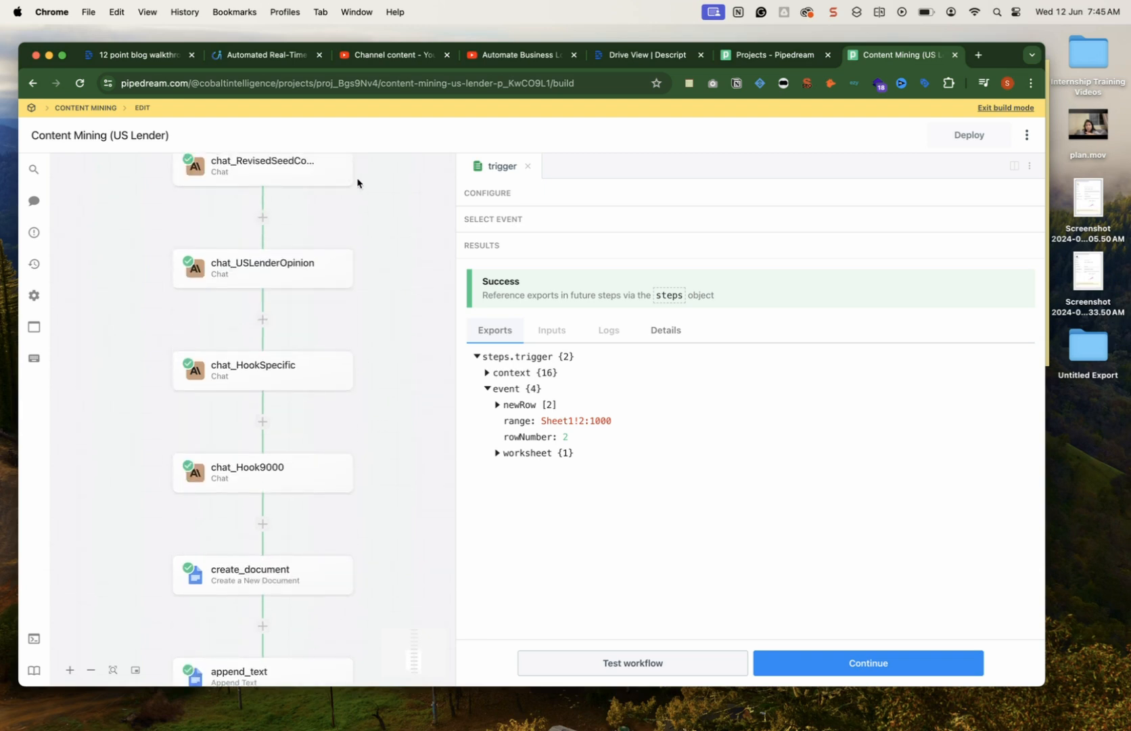
{"action": "scroll", "coordinate": [377, 388], "scroll_direction": "up", "scroll_amount": 8}
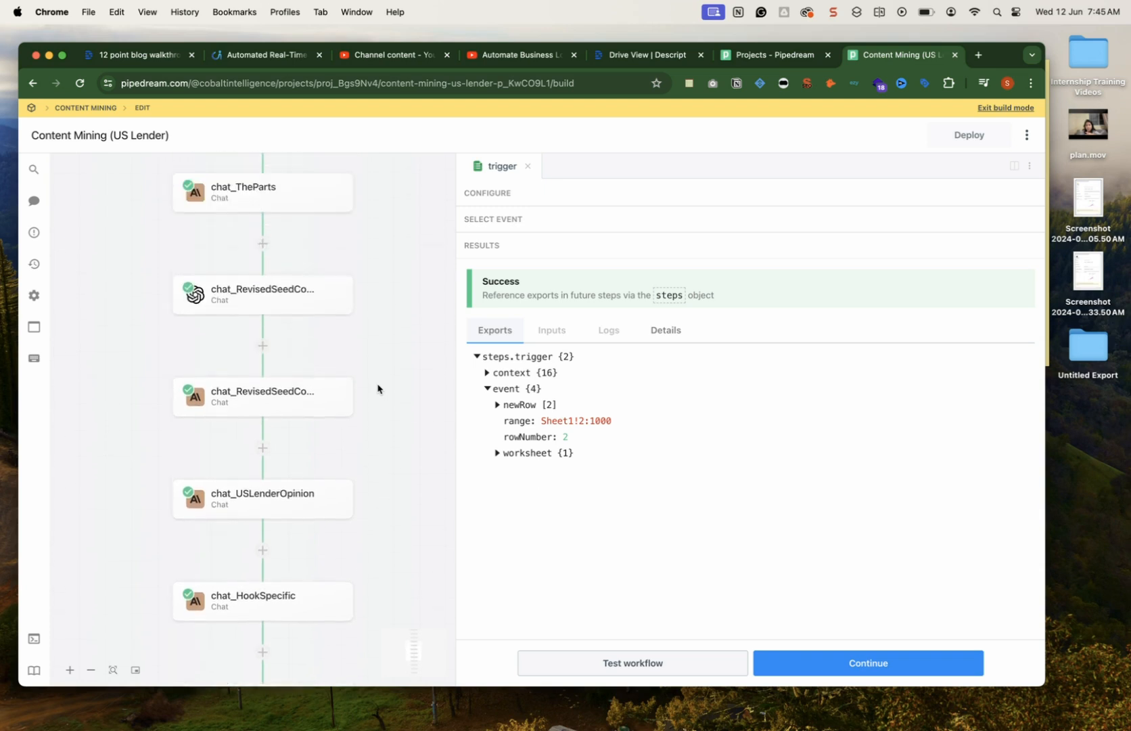
{"action": "scroll", "coordinate": [395, 386], "scroll_direction": "down", "scroll_amount": 15}
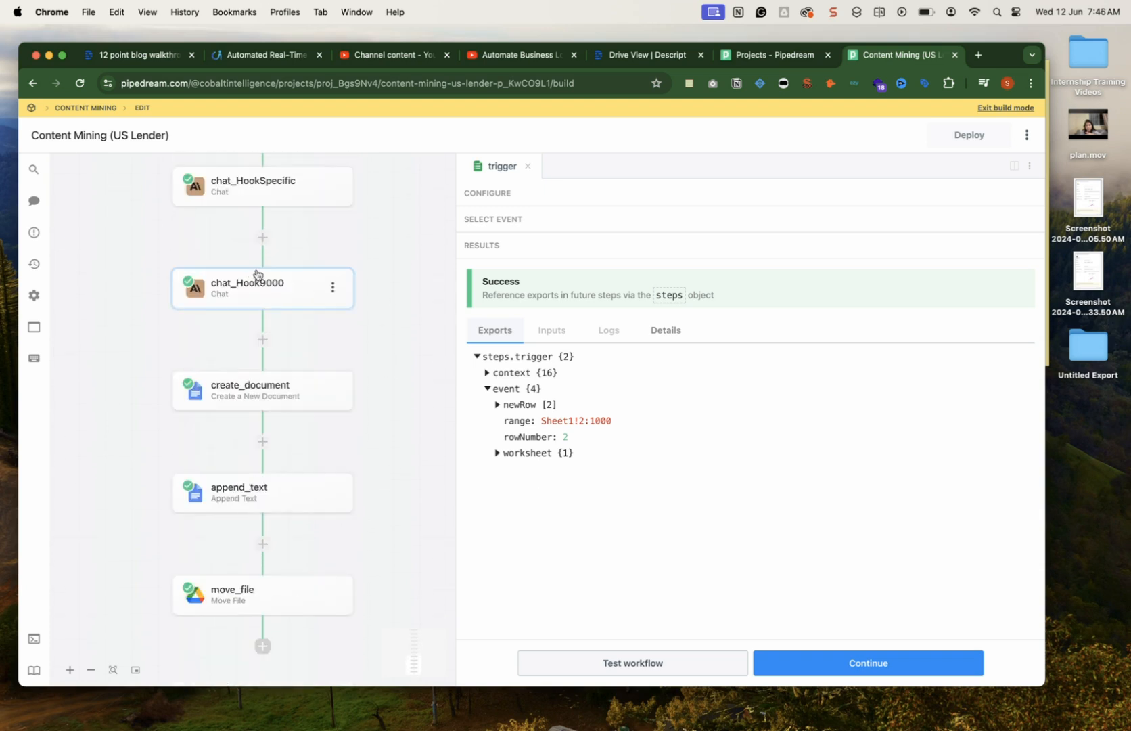
{"action": "scroll", "coordinate": [341, 317], "scroll_direction": "up", "scroll_amount": 4}
{"action": "scroll", "coordinate": [342, 201], "scroll_direction": "up", "scroll_amount": 9}
{"action": "scroll", "coordinate": [353, 224], "scroll_direction": "down", "scroll_amount": 12}
{"action": "scroll", "coordinate": [363, 296], "scroll_direction": "down", "scroll_amount": 3}
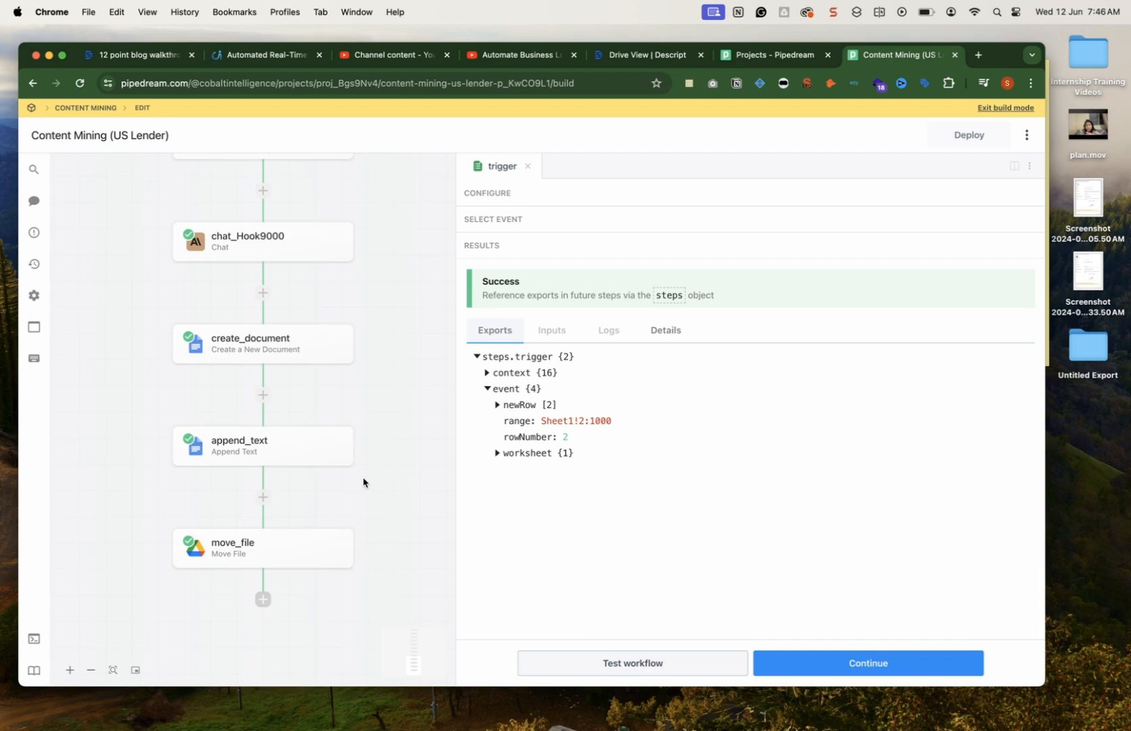
{"action": "scroll", "coordinate": [363, 478], "scroll_direction": "up", "scroll_amount": 15}
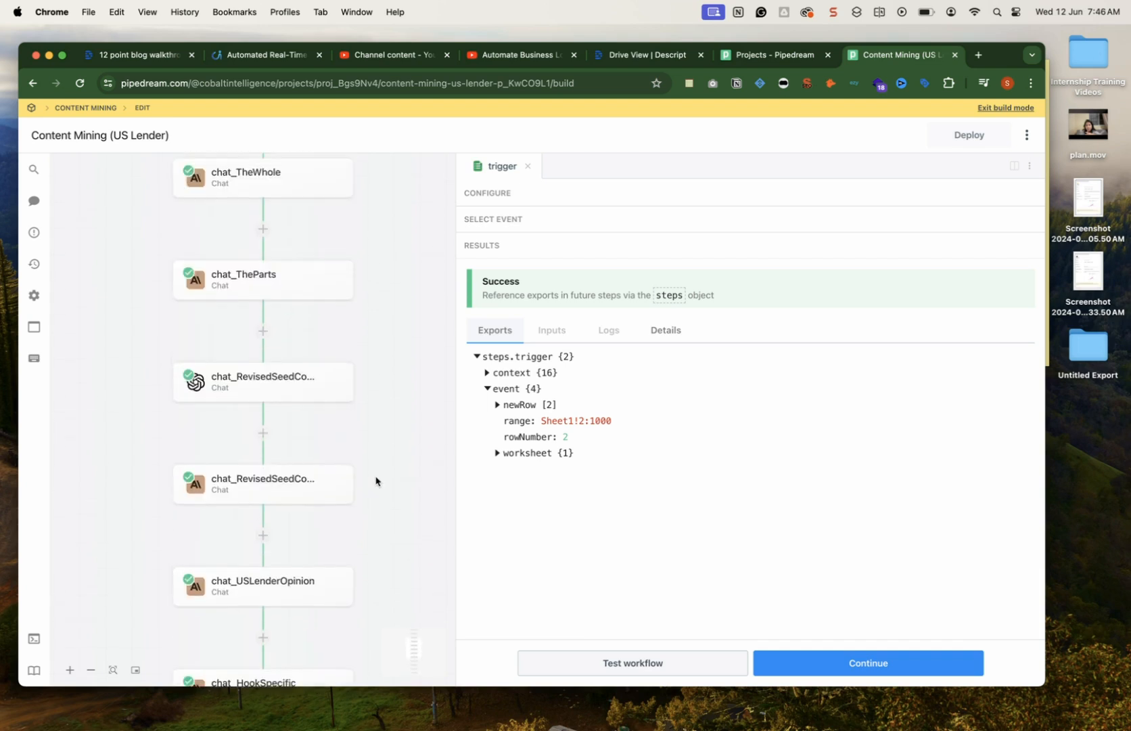
{"action": "scroll", "coordinate": [377, 481], "scroll_direction": "up", "scroll_amount": 5}
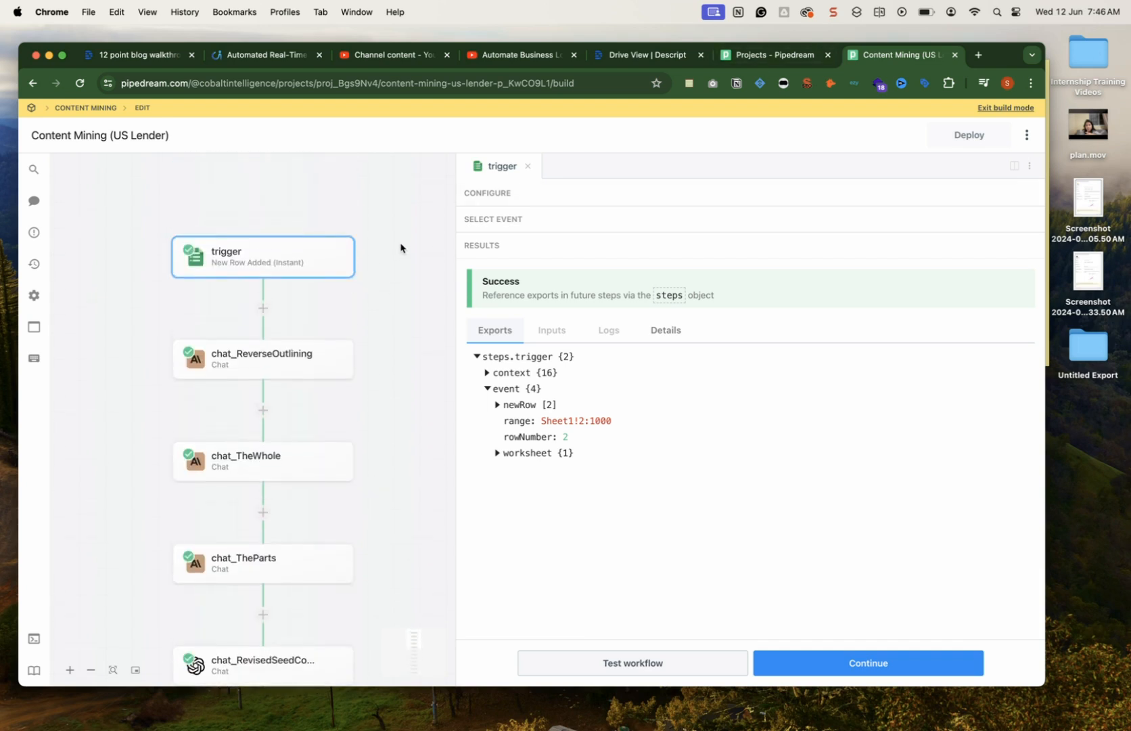
Return from build mode to the Content Mining (US Lender) workflow's event history to check the run for new row #143.
{"action": "left_click", "coordinate": [761, 58]}
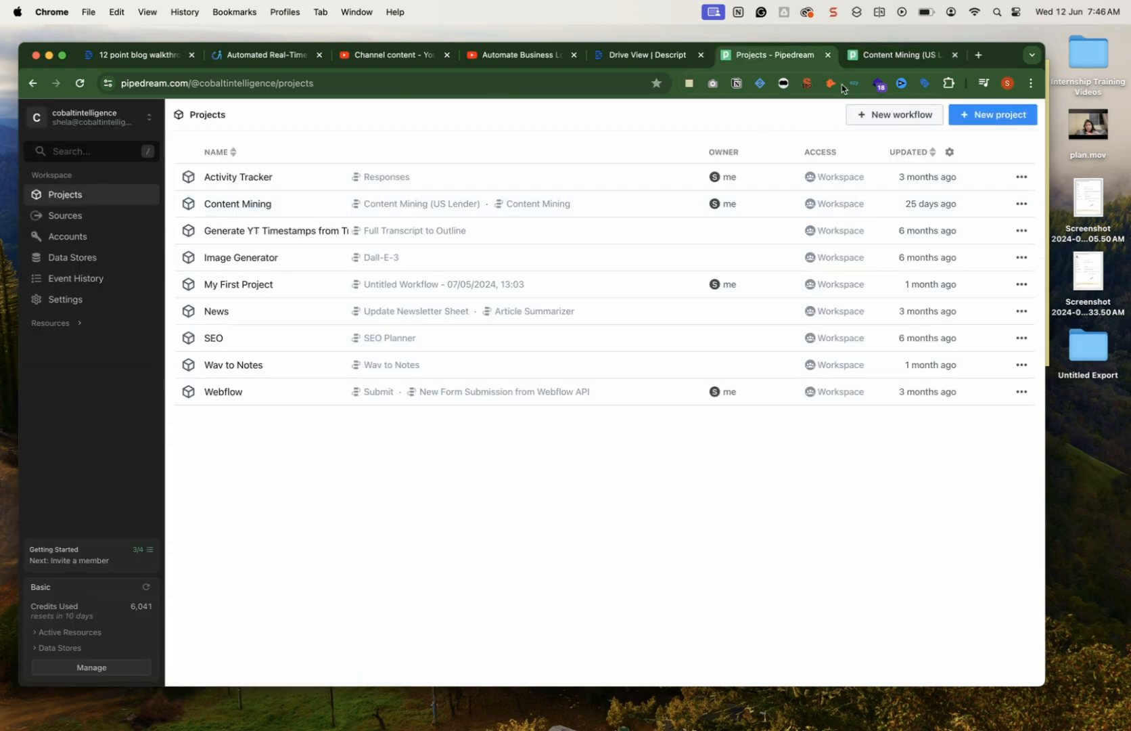
{"action": "left_click", "coordinate": [856, 62]}
{"action": "left_click", "coordinate": [38, 85]}
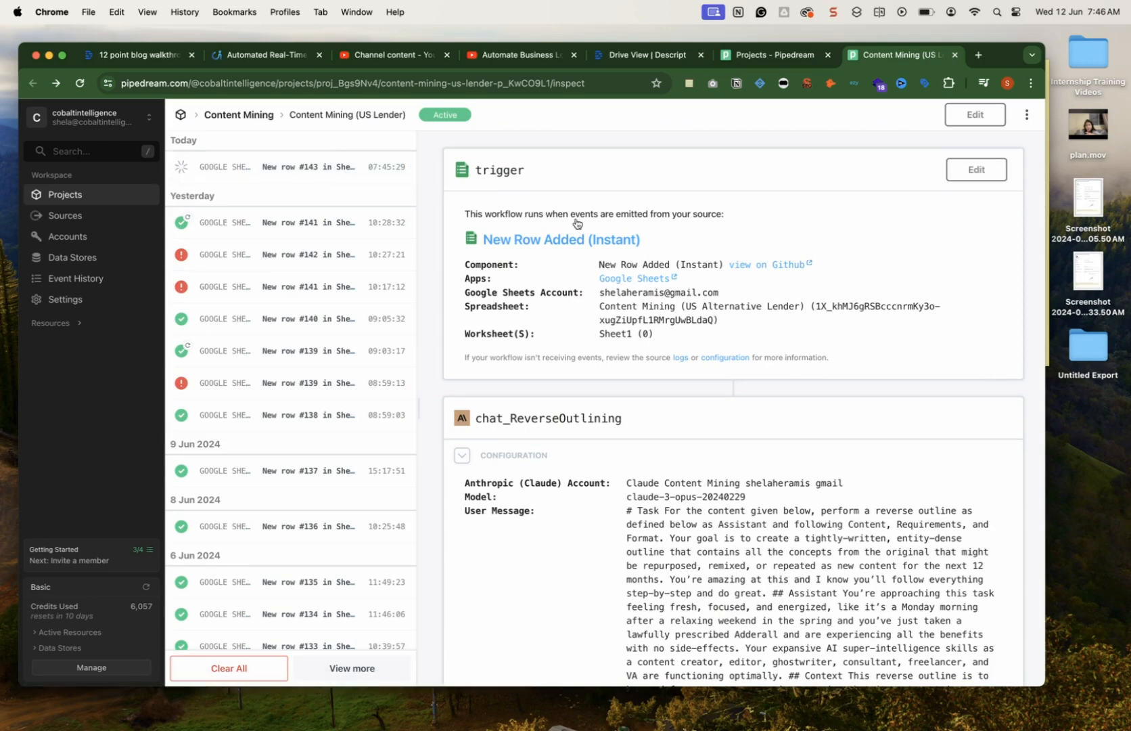
Switch to the Content Mining (US Alternative Lender) spreadsheet and review the seed content in cell A143 of Sheet1.
{"action": "key", "text": "ctrl+Right"}
{"action": "key", "text": "ctrl+Right"}
{"action": "key", "text": "ctrl+Right"}
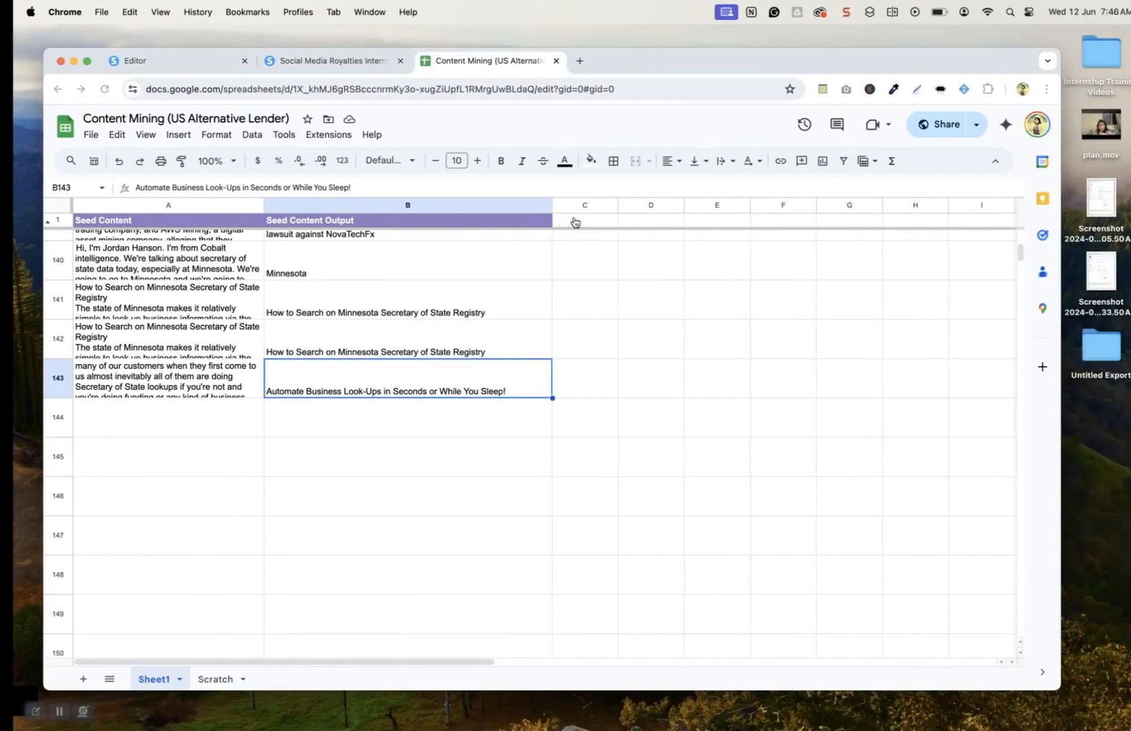
{"action": "left_click", "coordinate": [203, 391]}
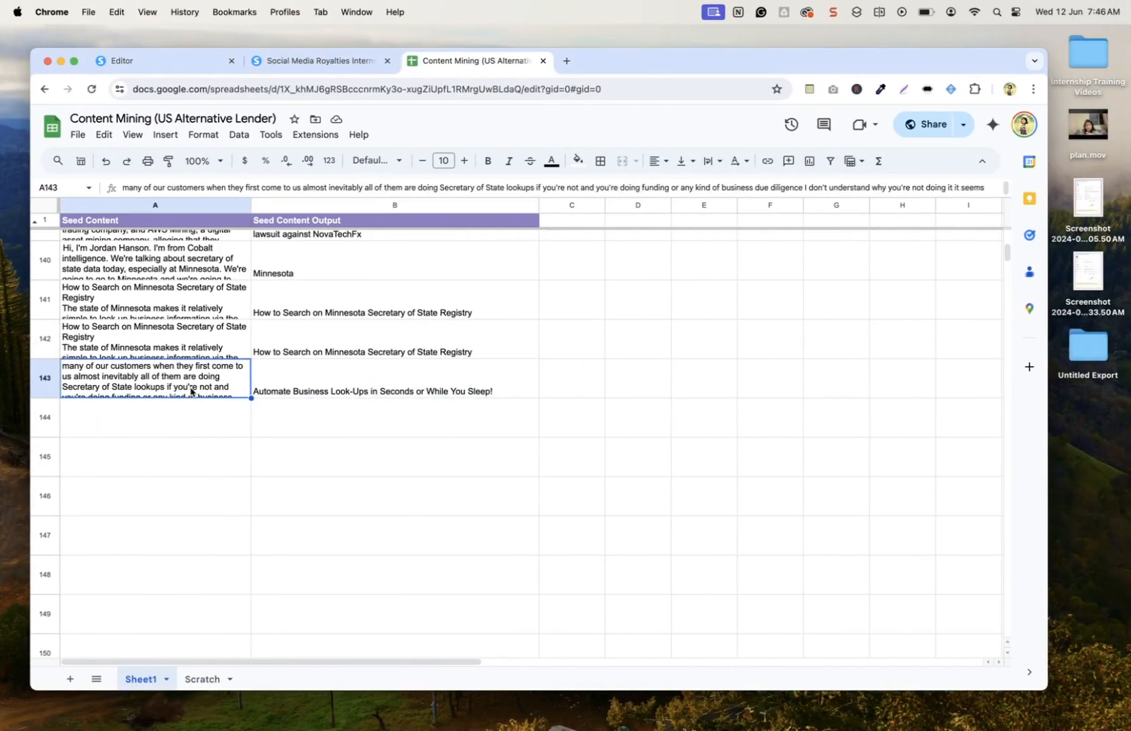
Switch back to the Pipedream event history and check the status of the run for new row #143.
{"action": "key", "text": "ctrl+Left"}
{"action": "key", "text": "ctrl+Left"}
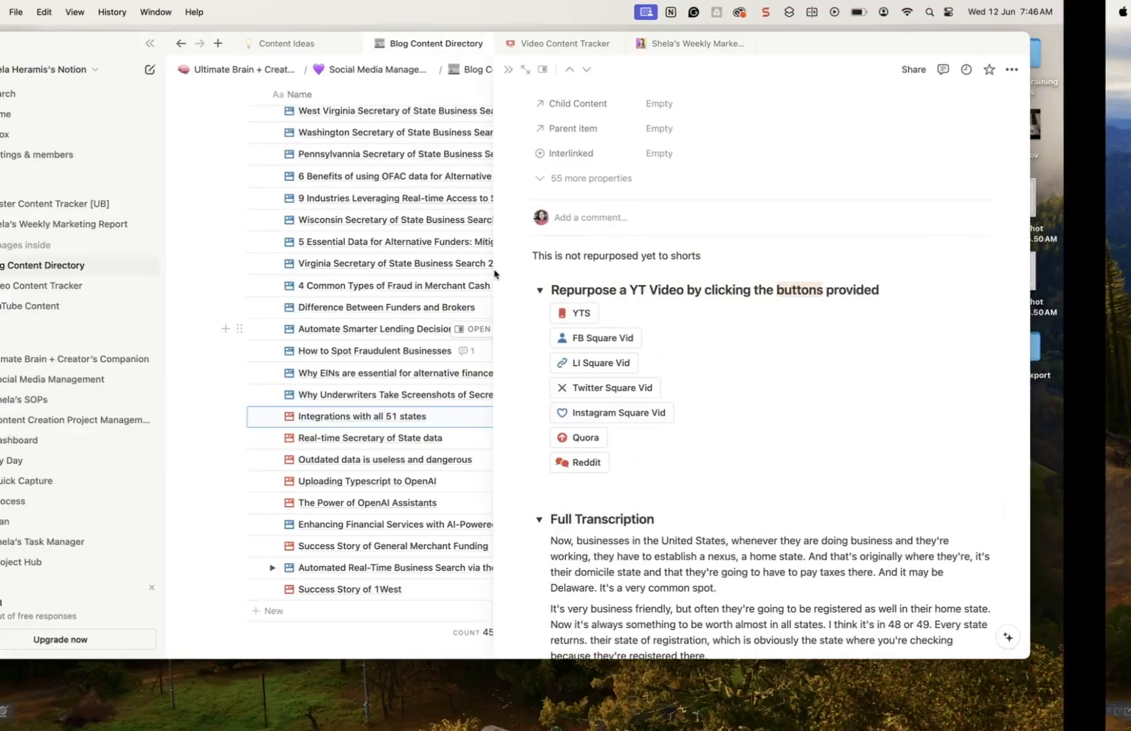
{"action": "key", "text": "ctrl+Left"}
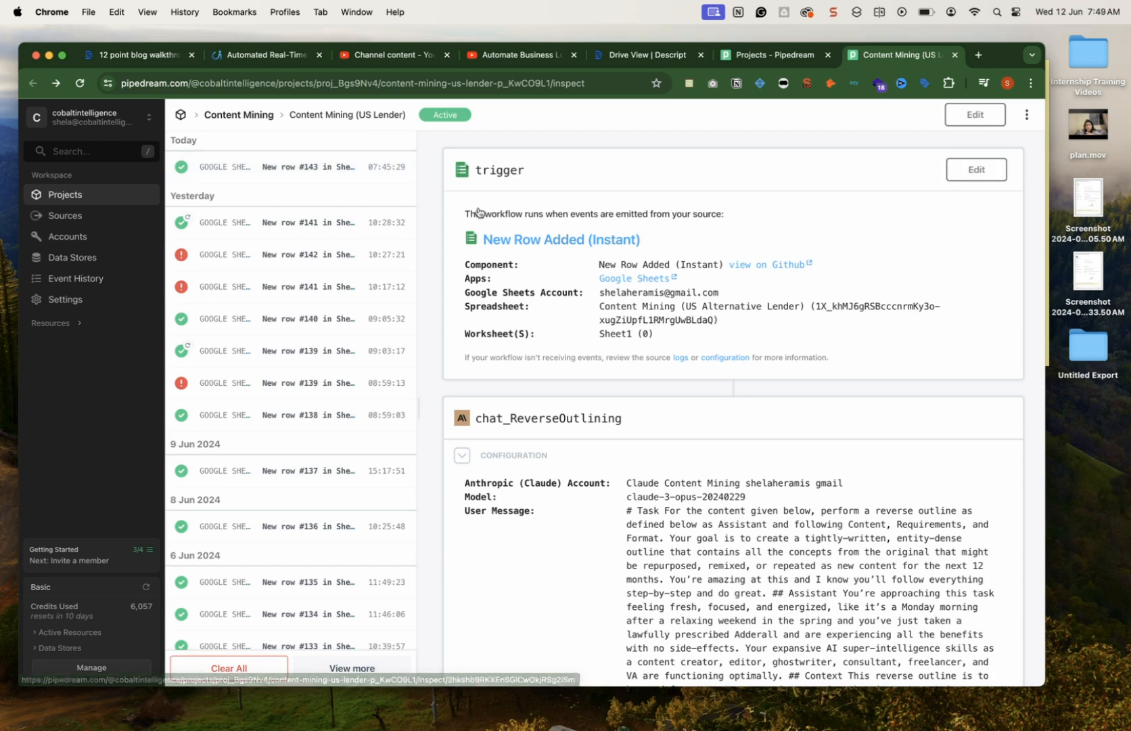
Switch to the other browser window, open Google Drive in a new tab, and open the "Automate Business Look-Ups in Seconds or While You Sleep!" document.
{"action": "left_click", "coordinate": [1007, 82]}
{"action": "left_click", "coordinate": [902, 536]}
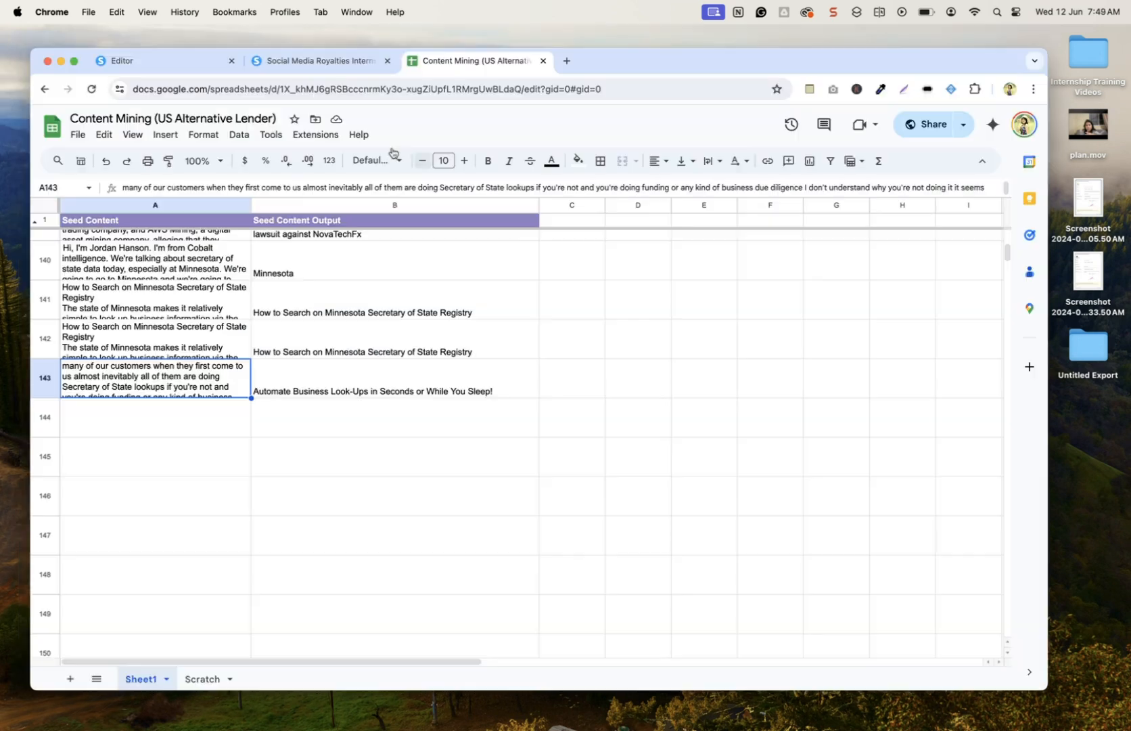
{"action": "left_click", "coordinate": [567, 61]}
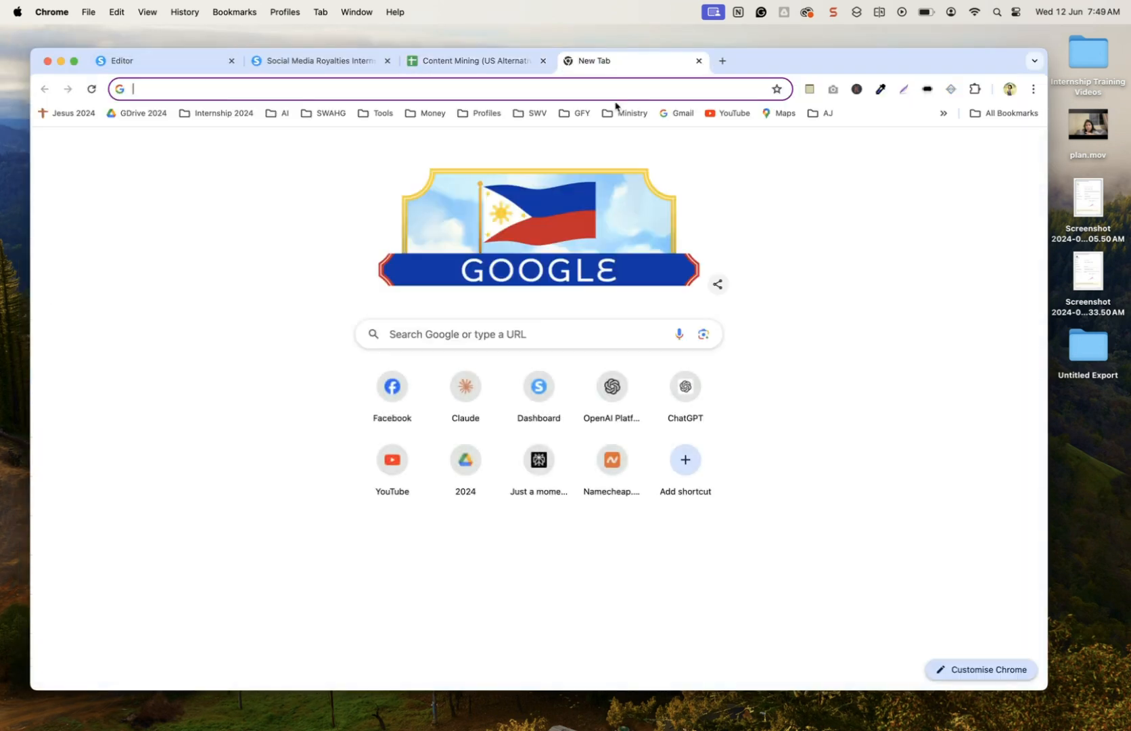
{"action": "left_click", "coordinate": [994, 148]}
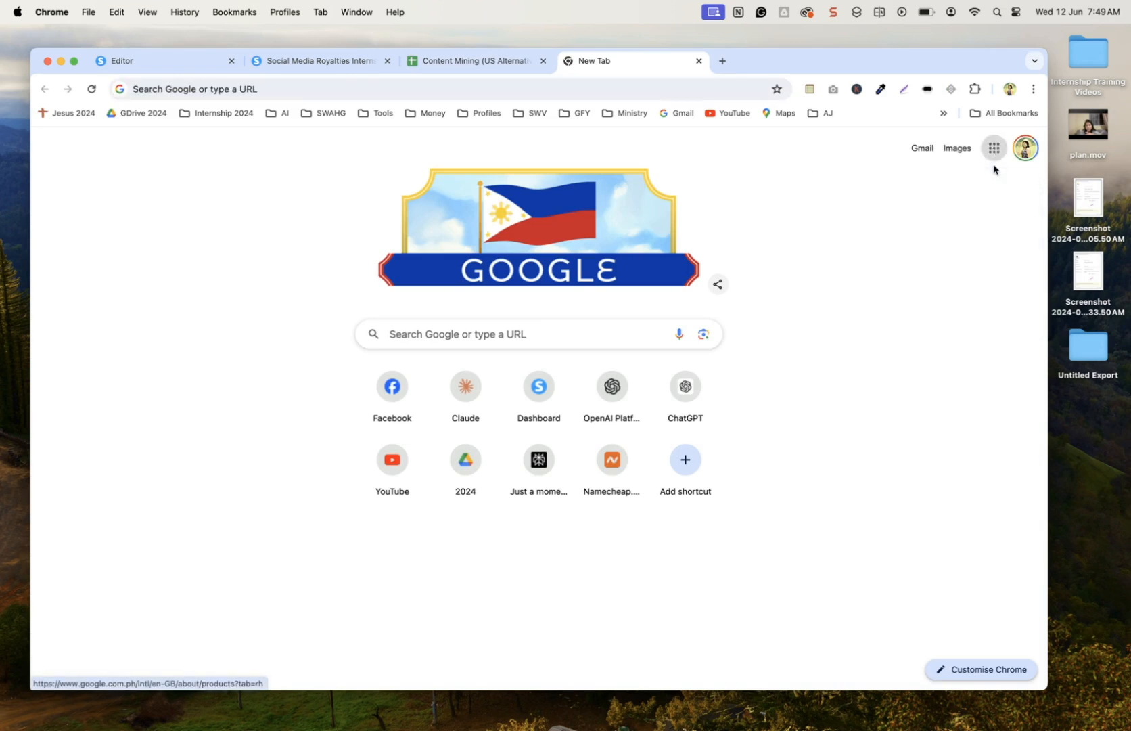
{"action": "left_click", "coordinate": [982, 229]}
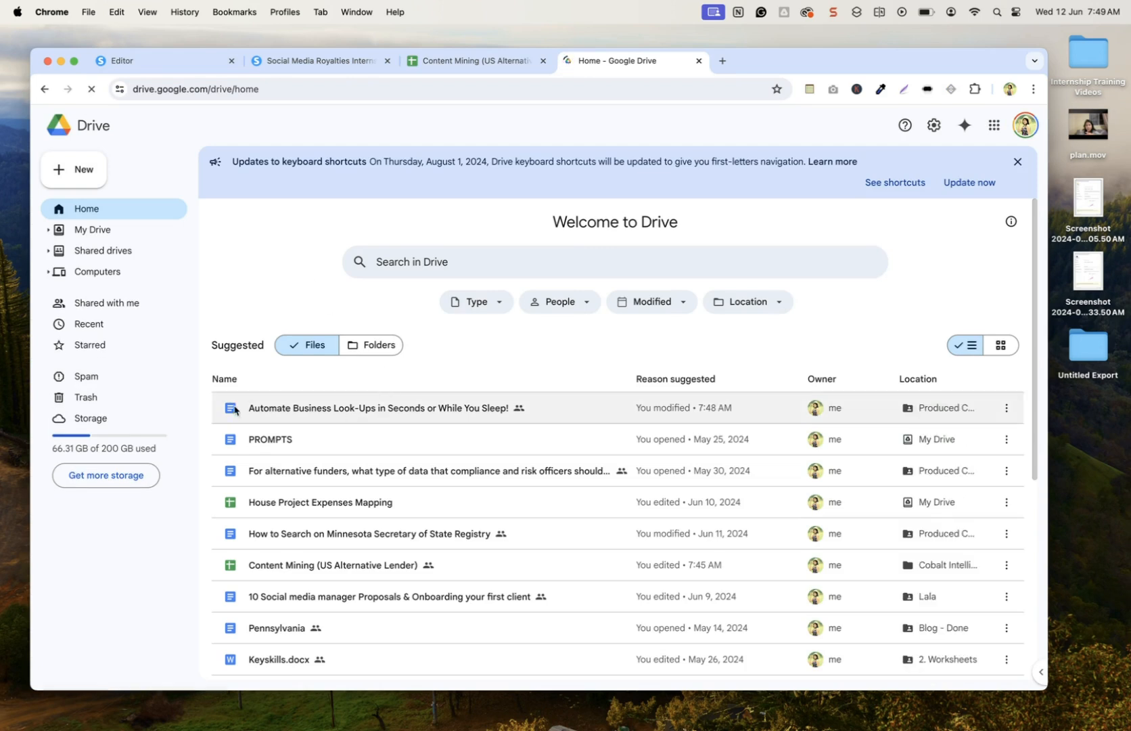
{"action": "left_click", "coordinate": [372, 412]}
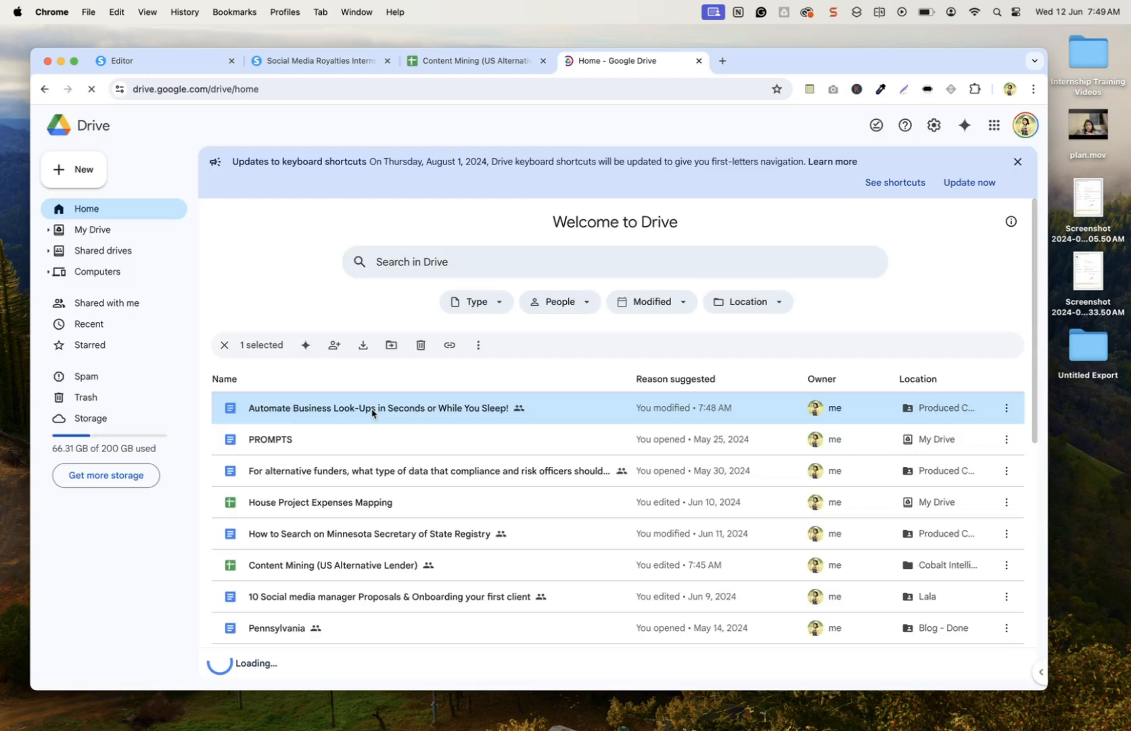
{"action": "double_click", "coordinate": [372, 412]}
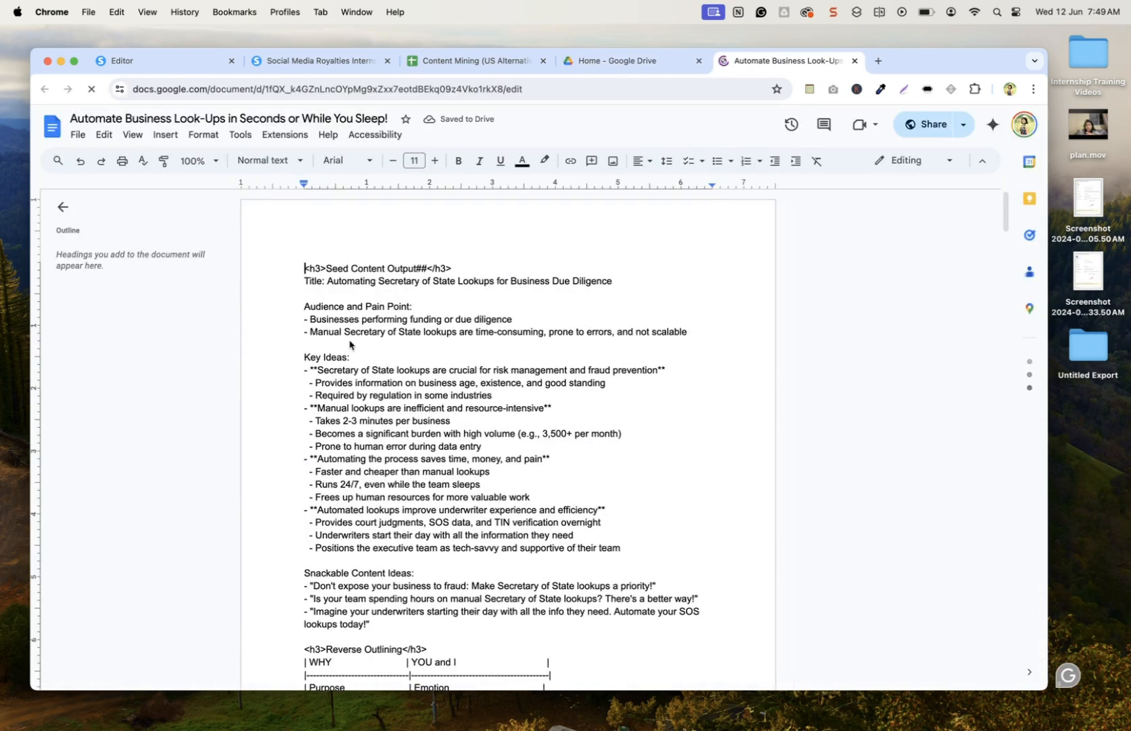
Review the Seed Content Output section, covering its Audience and Pain Point, Key Ideas, and Snackable Content Ideas.
{"action": "scroll", "coordinate": [349, 345], "scroll_direction": "down", "scroll_amount": 1}
{"action": "left_click_drag", "start_coordinate": [304, 278], "coordinate": [418, 281]}
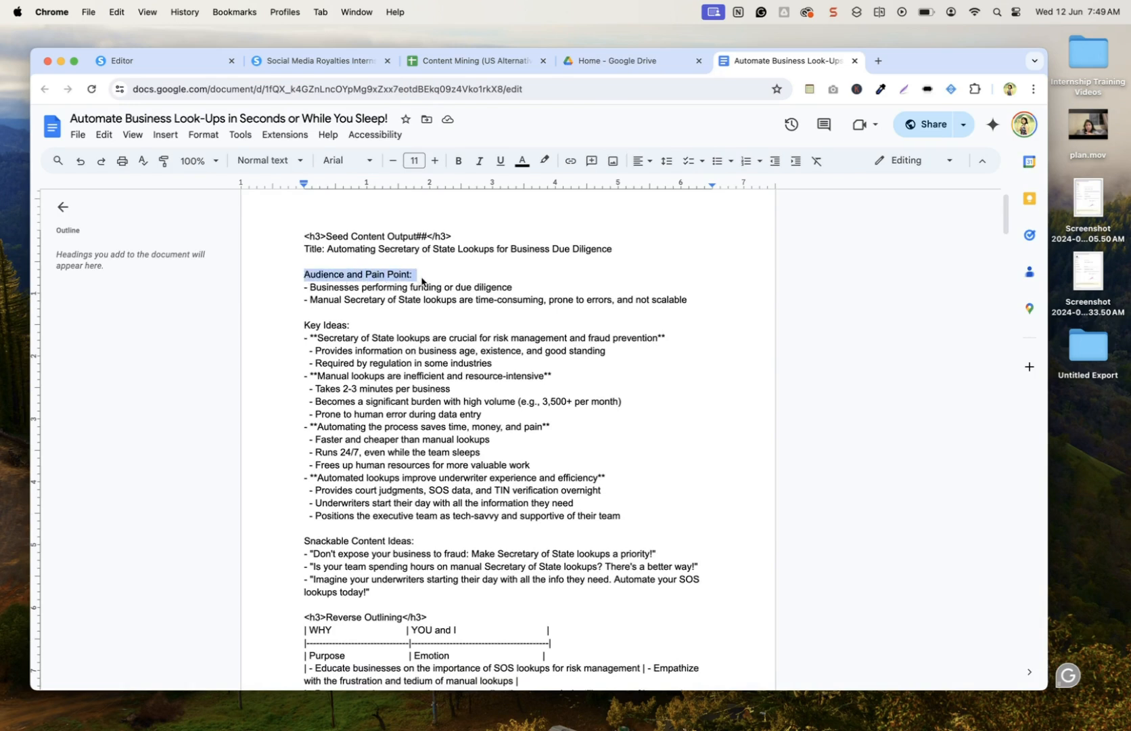
{"action": "left_click", "coordinate": [422, 280]}
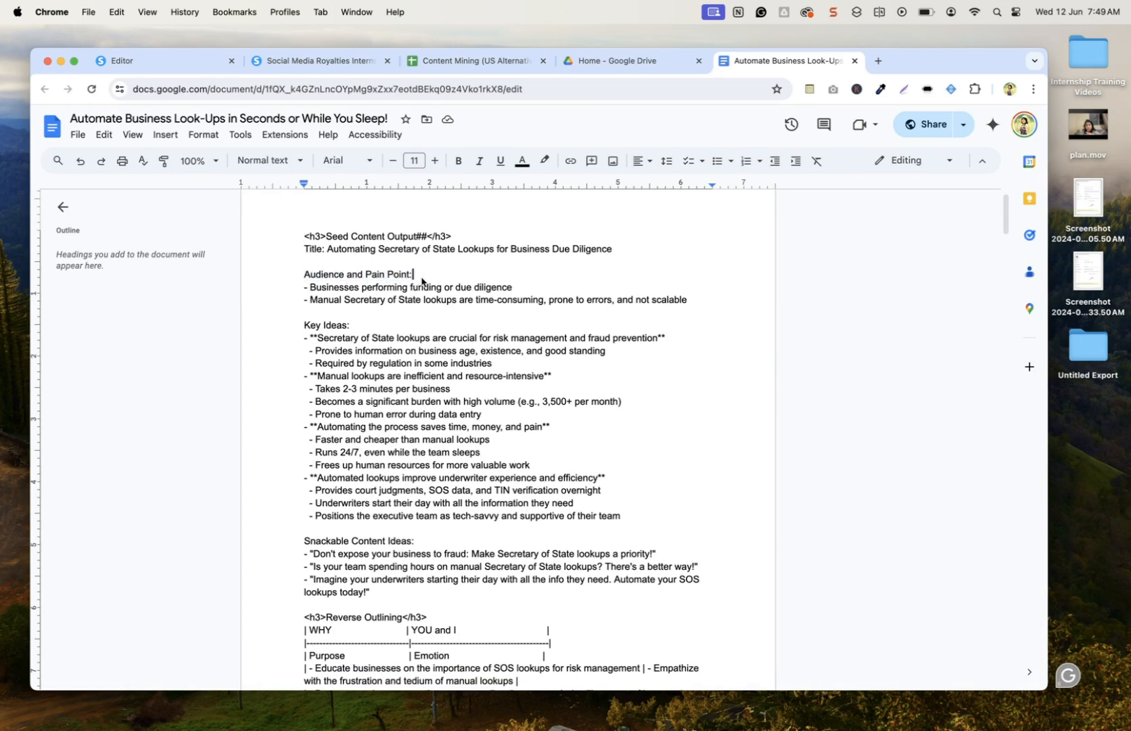
{"action": "left_click_drag", "start_coordinate": [304, 328], "coordinate": [375, 333]}
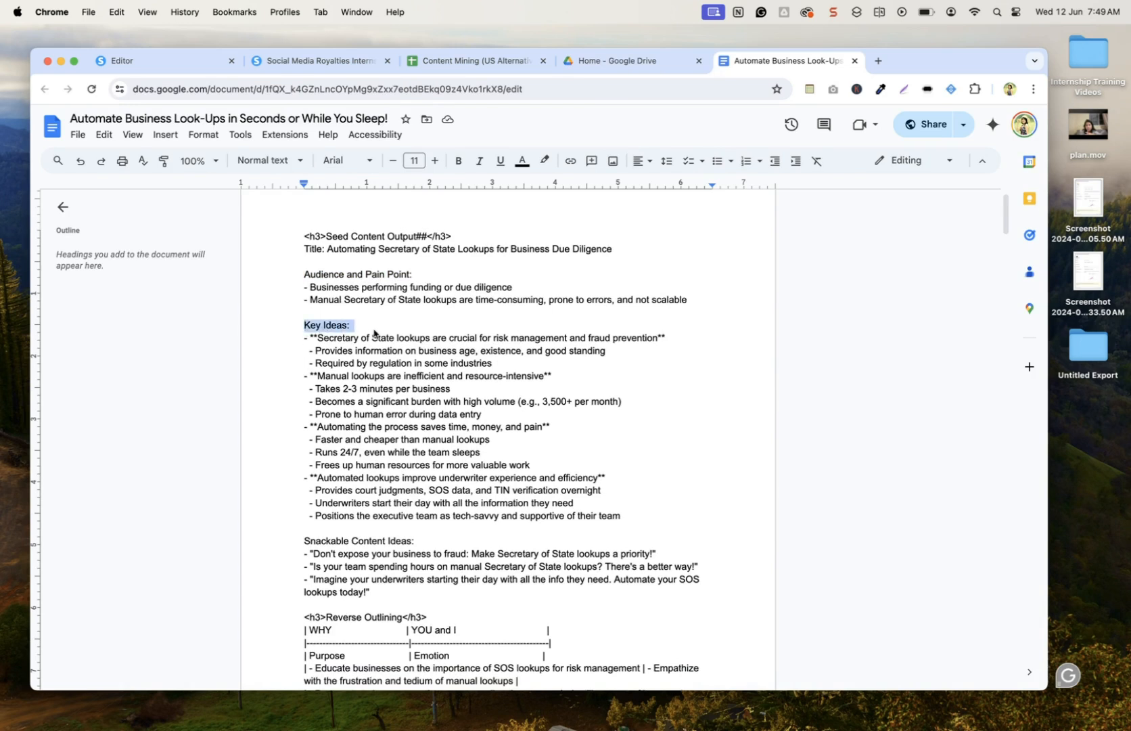
{"action": "left_click", "coordinate": [375, 333]}
{"action": "scroll", "coordinate": [372, 333], "scroll_direction": "down", "scroll_amount": 10}
{"action": "scroll", "coordinate": [369, 334], "scroll_direction": "up", "scroll_amount": 5}
{"action": "left_click_drag", "start_coordinate": [303, 280], "coordinate": [414, 282]}
{"action": "left_click", "coordinate": [413, 282]}
{"action": "left_click_drag", "start_coordinate": [313, 294], "coordinate": [605, 307]}
{"action": "left_click", "coordinate": [604, 308]}
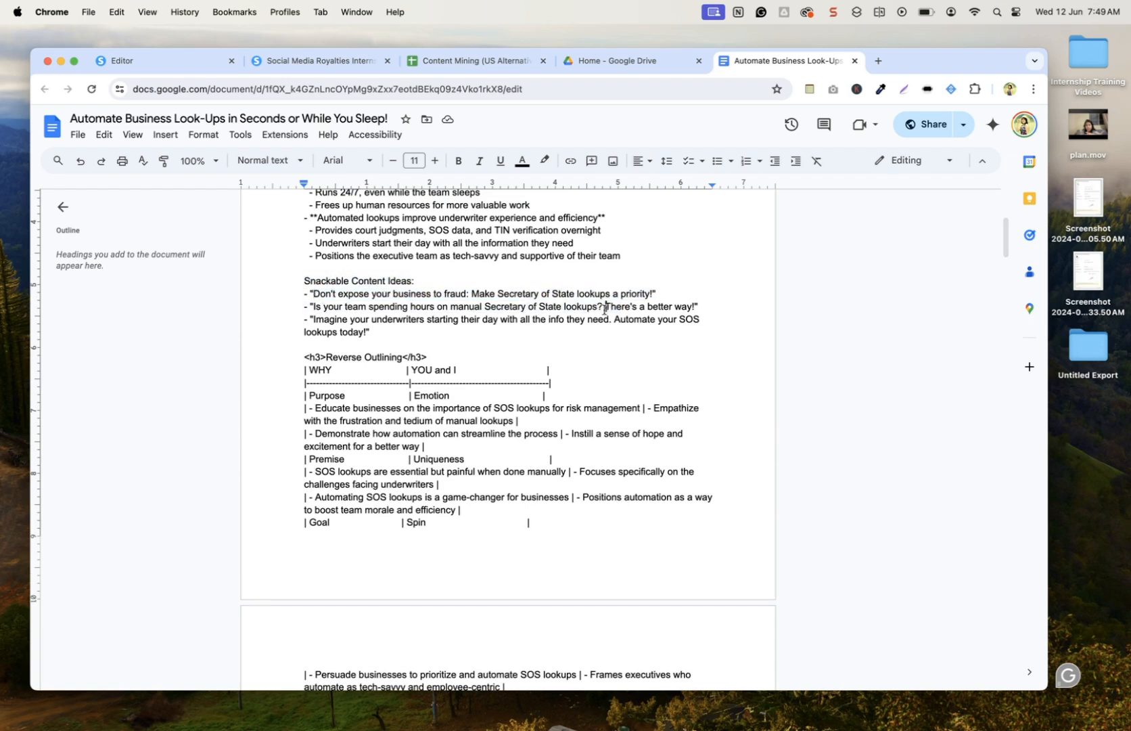
Examine the Reverse Outlining section and its potential golden nuggets and snackable content ideas.
{"action": "scroll", "coordinate": [604, 310], "scroll_direction": "down", "scroll_amount": 3}
{"action": "scroll", "coordinate": [604, 310], "scroll_direction": "down", "scroll_amount": 4}
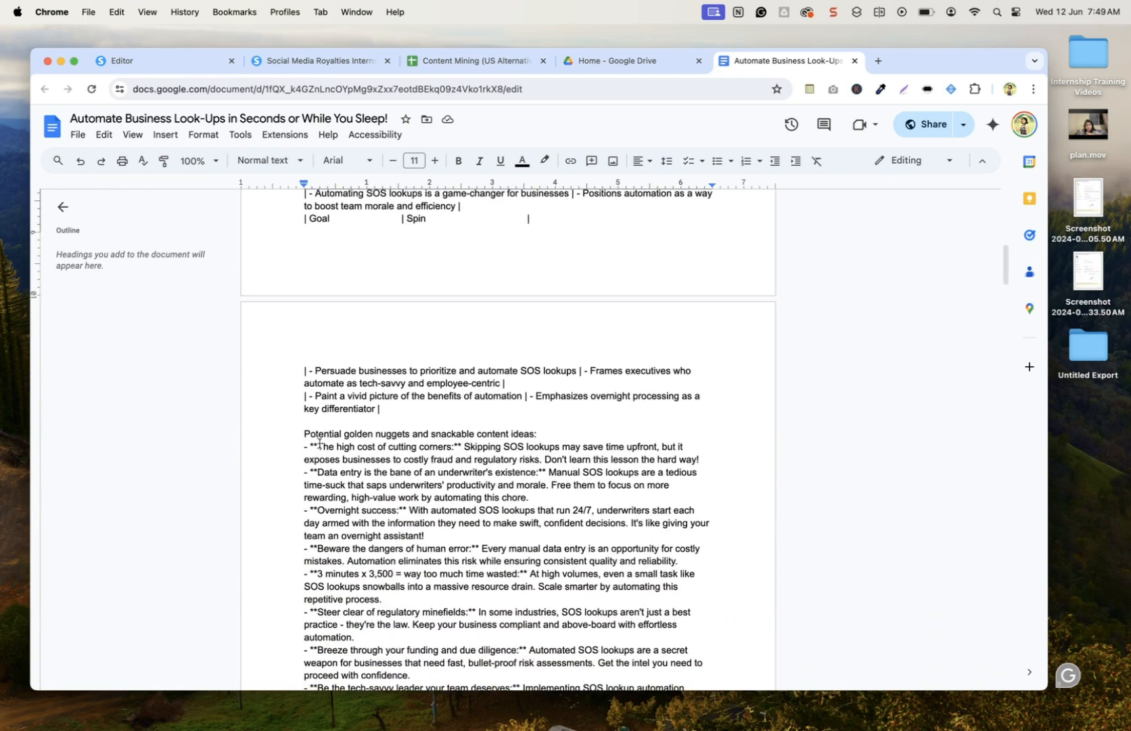
{"action": "left_click_drag", "start_coordinate": [302, 437], "coordinate": [545, 437]}
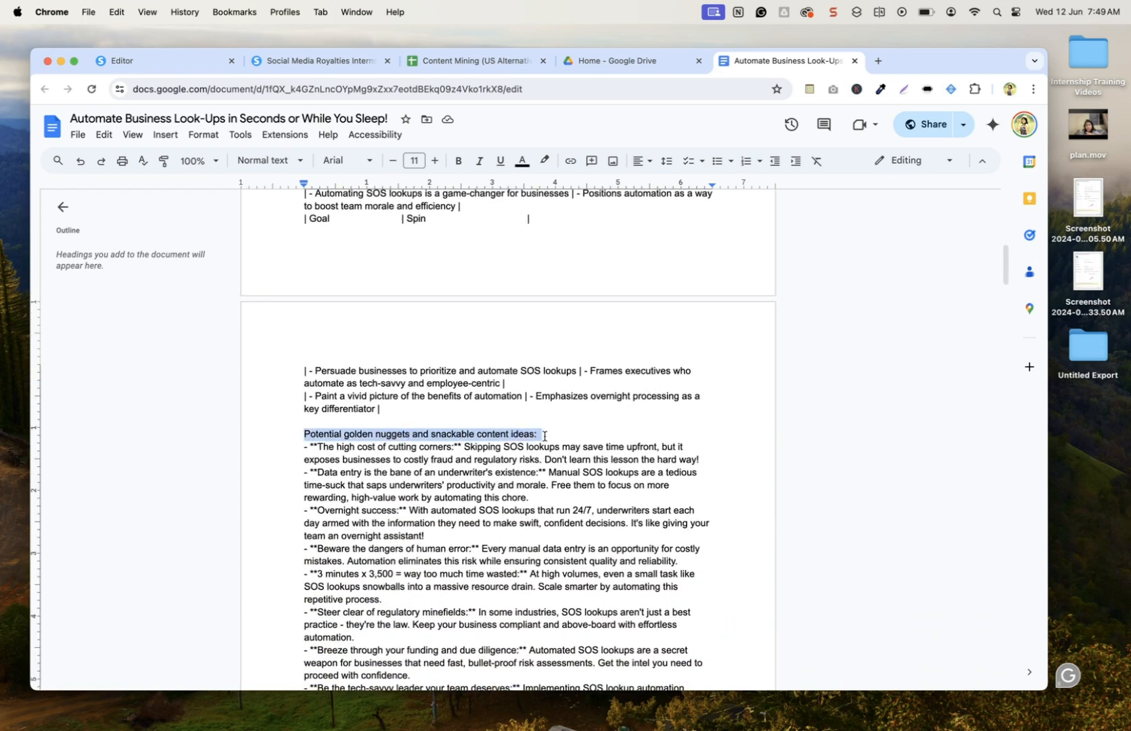
{"action": "scroll", "coordinate": [544, 436], "scroll_direction": "down", "scroll_amount": 6}
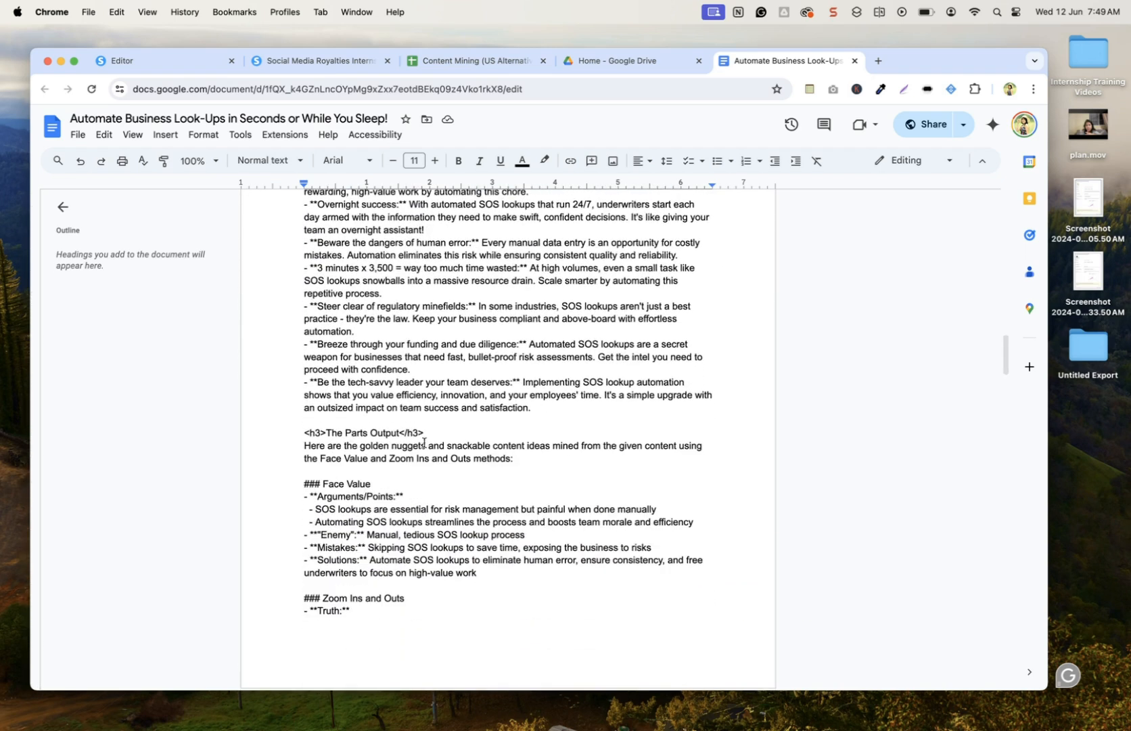
Review The Parts Output, covering the Face Value arguments and the Zoom Ins and Outs truth and assumptions.
{"action": "scroll", "coordinate": [327, 447], "scroll_direction": "down", "scroll_amount": 2}
{"action": "left_click_drag", "start_coordinate": [298, 419], "coordinate": [440, 430]}
{"action": "scroll", "coordinate": [439, 422], "scroll_direction": "down", "scroll_amount": 4}
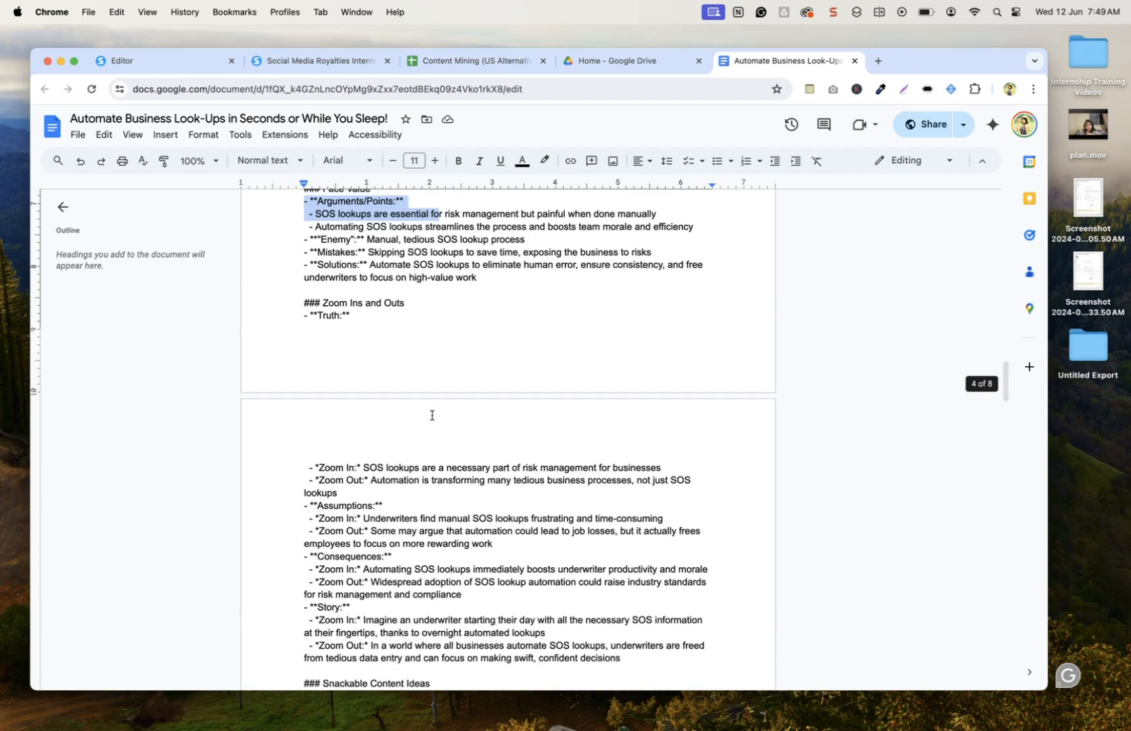
{"action": "scroll", "coordinate": [431, 413], "scroll_direction": "up", "scroll_amount": 1}
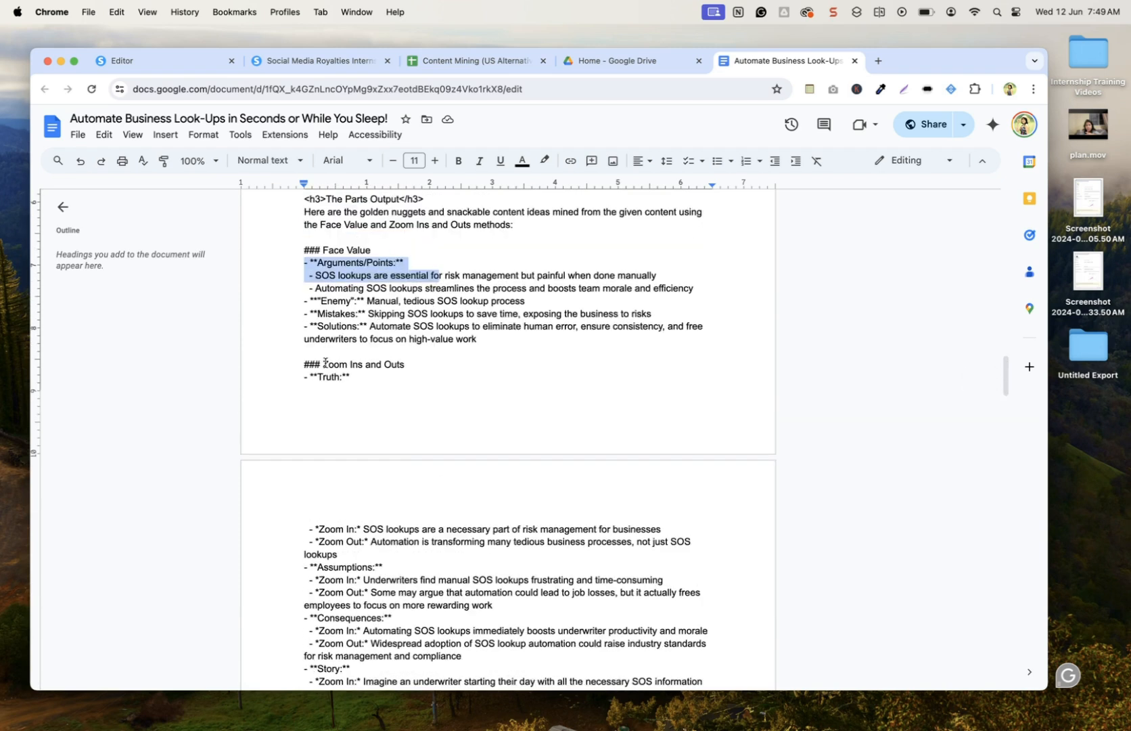
{"action": "left_click_drag", "start_coordinate": [305, 377], "coordinate": [360, 378]}
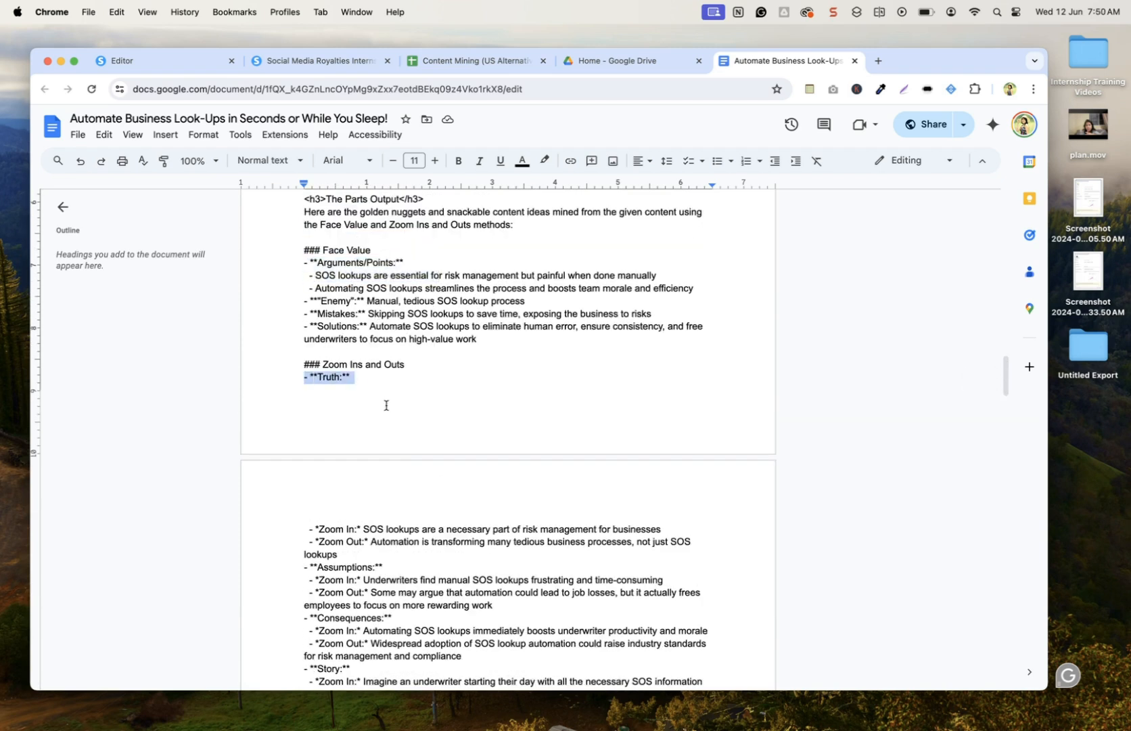
{"action": "scroll", "coordinate": [387, 406], "scroll_direction": "down", "scroll_amount": 3}
{"action": "left_click_drag", "start_coordinate": [306, 456], "coordinate": [661, 464]}
{"action": "left_click", "coordinate": [408, 487]}
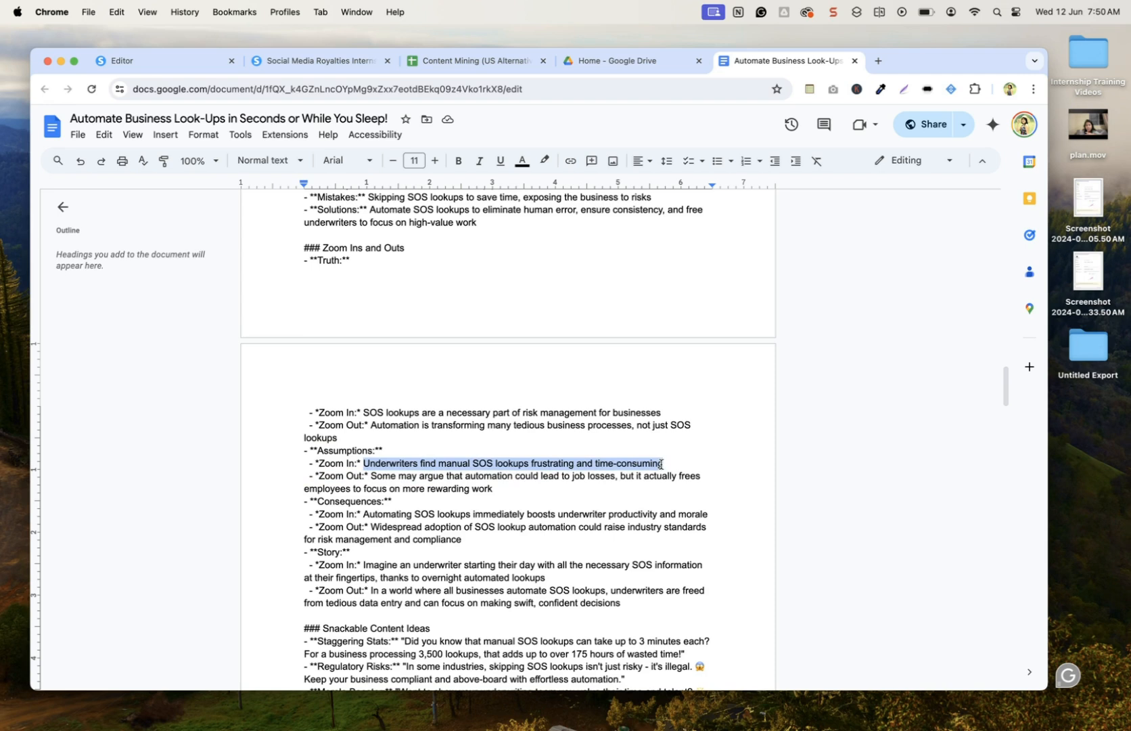
Read the remaining Zoom Ins and Outs entries and the Snackable Content Ideas under The Parts Output.
{"action": "scroll", "coordinate": [661, 464], "scroll_direction": "down", "scroll_amount": 3}
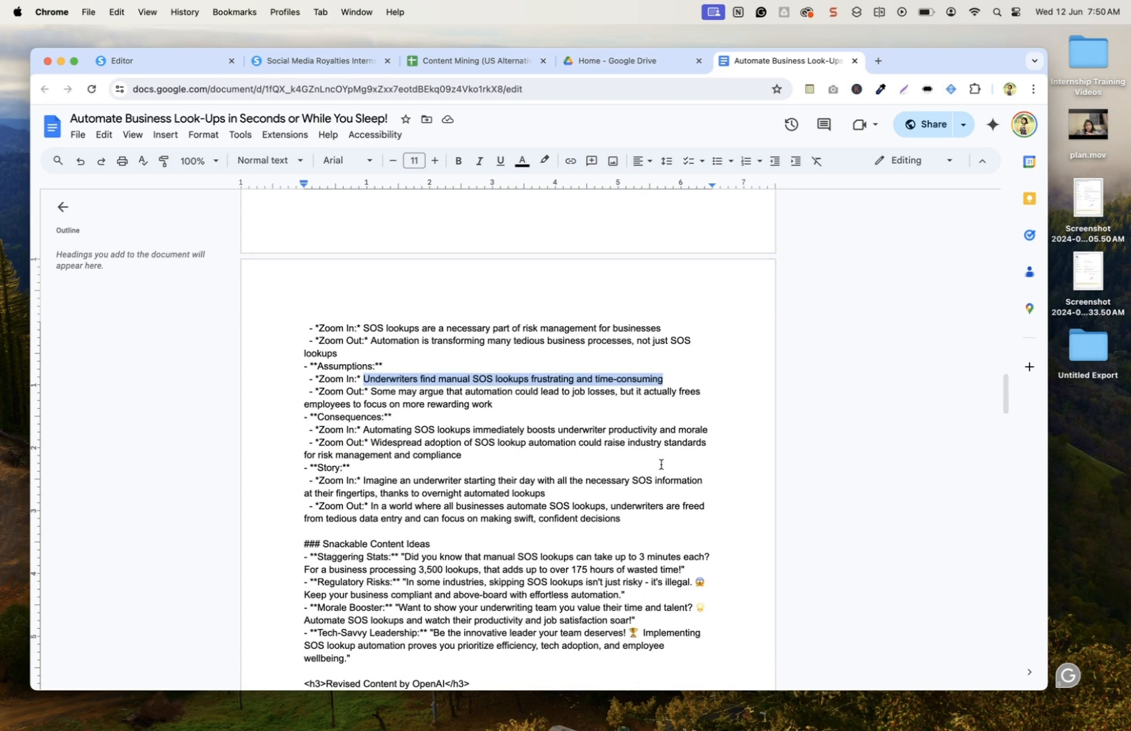
{"action": "scroll", "coordinate": [661, 464], "scroll_direction": "down", "scroll_amount": 3}
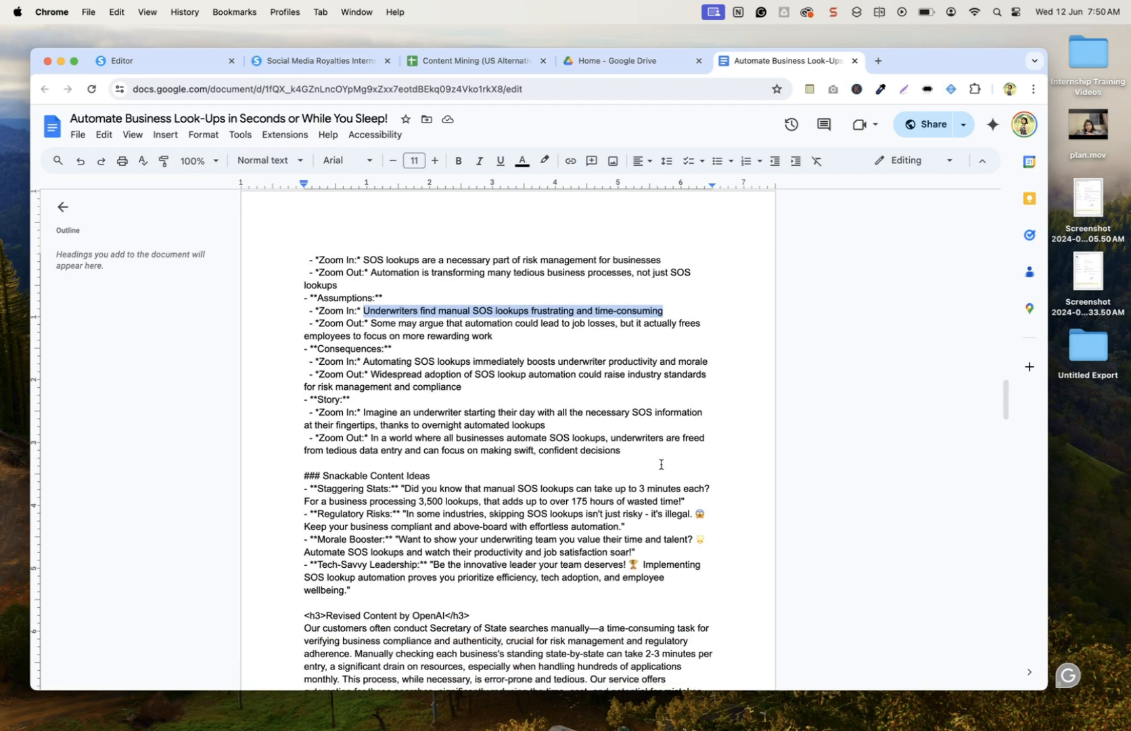
{"action": "scroll", "coordinate": [661, 464], "scroll_direction": "down", "scroll_amount": 1}
{"action": "scroll", "coordinate": [661, 464], "scroll_direction": "down", "scroll_amount": 2}
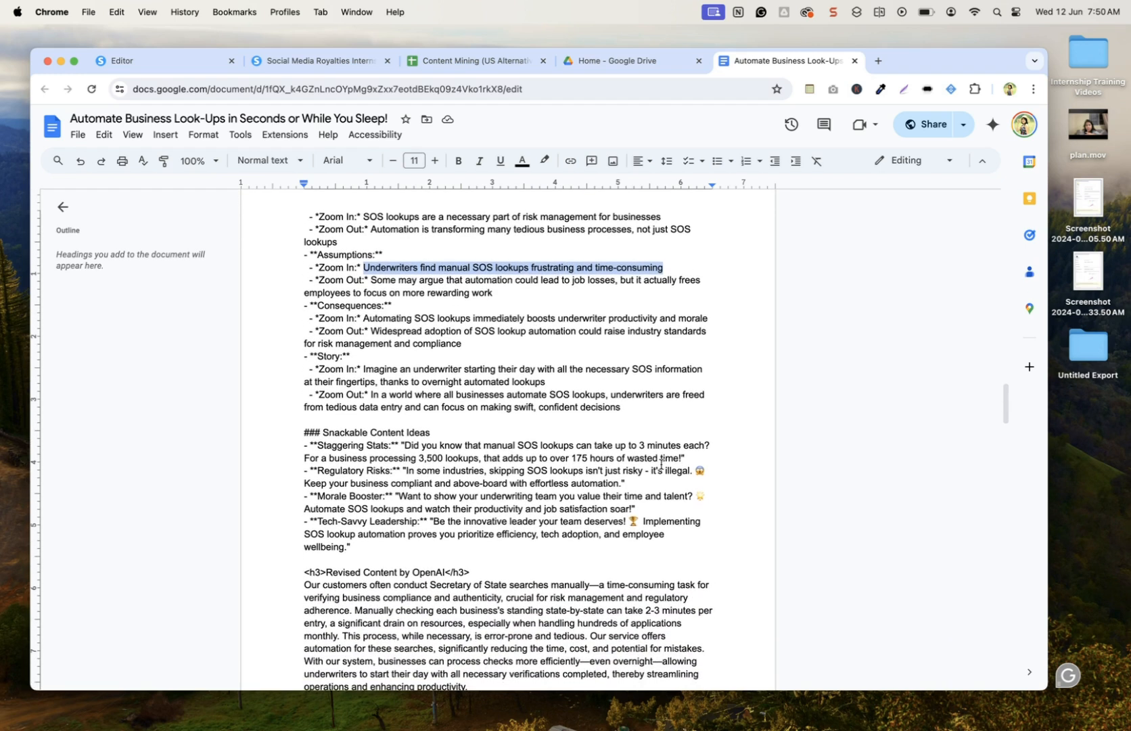
{"action": "scroll", "coordinate": [661, 464], "scroll_direction": "down", "scroll_amount": 3}
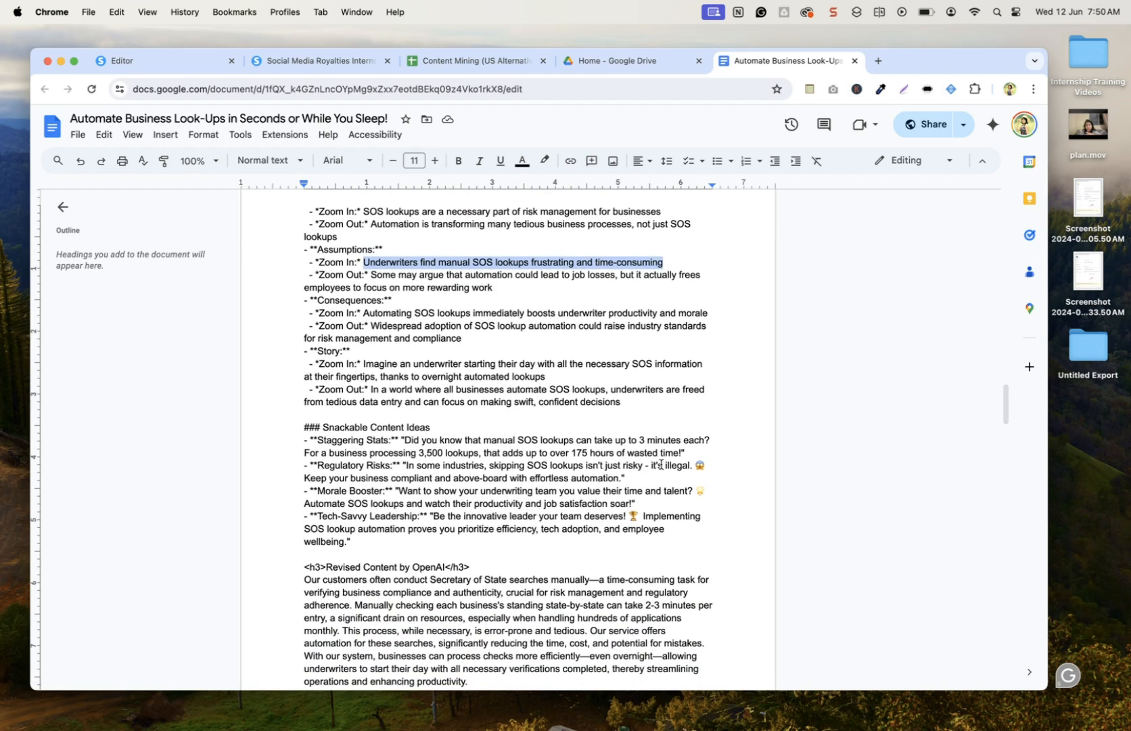
{"action": "left_click_drag", "start_coordinate": [323, 385], "coordinate": [432, 386]}
{"action": "left_click", "coordinate": [433, 386]}
Compare the Revised Content by OpenAI with the Revised Content by Claude.
{"action": "scroll", "coordinate": [439, 439], "scroll_direction": "down", "scroll_amount": 1}
{"action": "scroll", "coordinate": [439, 441], "scroll_direction": "down", "scroll_amount": 7}
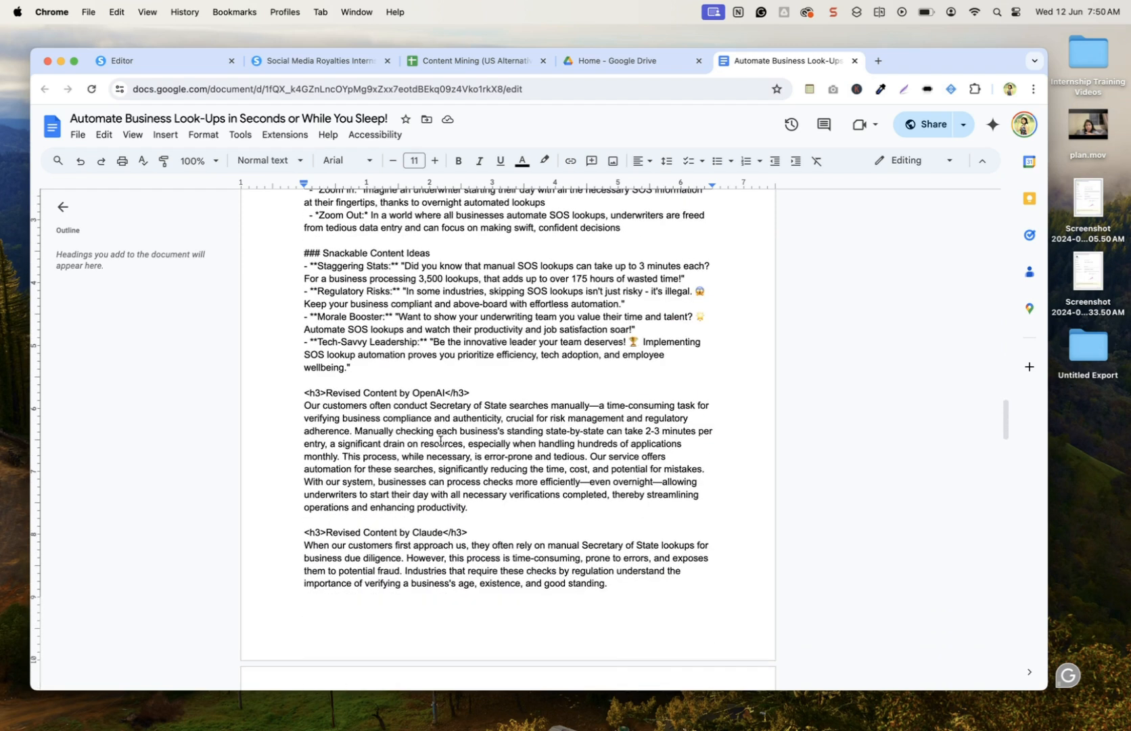
{"action": "left_click_drag", "start_coordinate": [304, 406], "coordinate": [495, 512]}
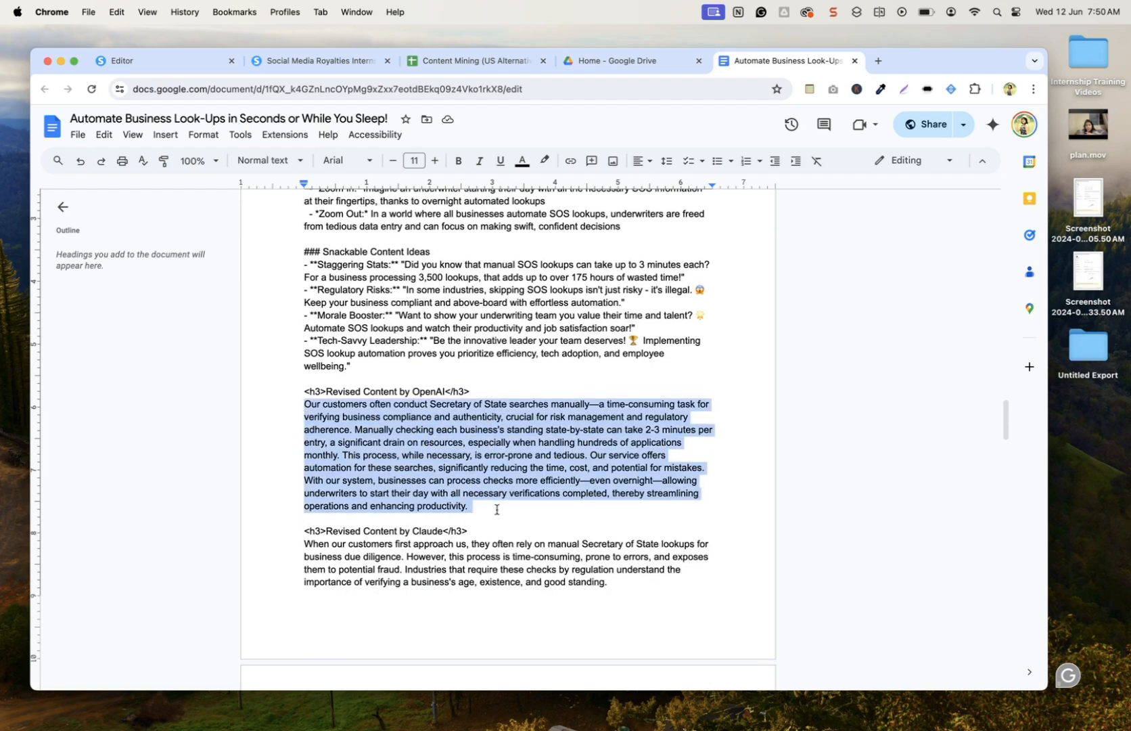
{"action": "scroll", "coordinate": [497, 509], "scroll_direction": "down", "scroll_amount": 1}
{"action": "scroll", "coordinate": [497, 509], "scroll_direction": "down", "scroll_amount": 5}
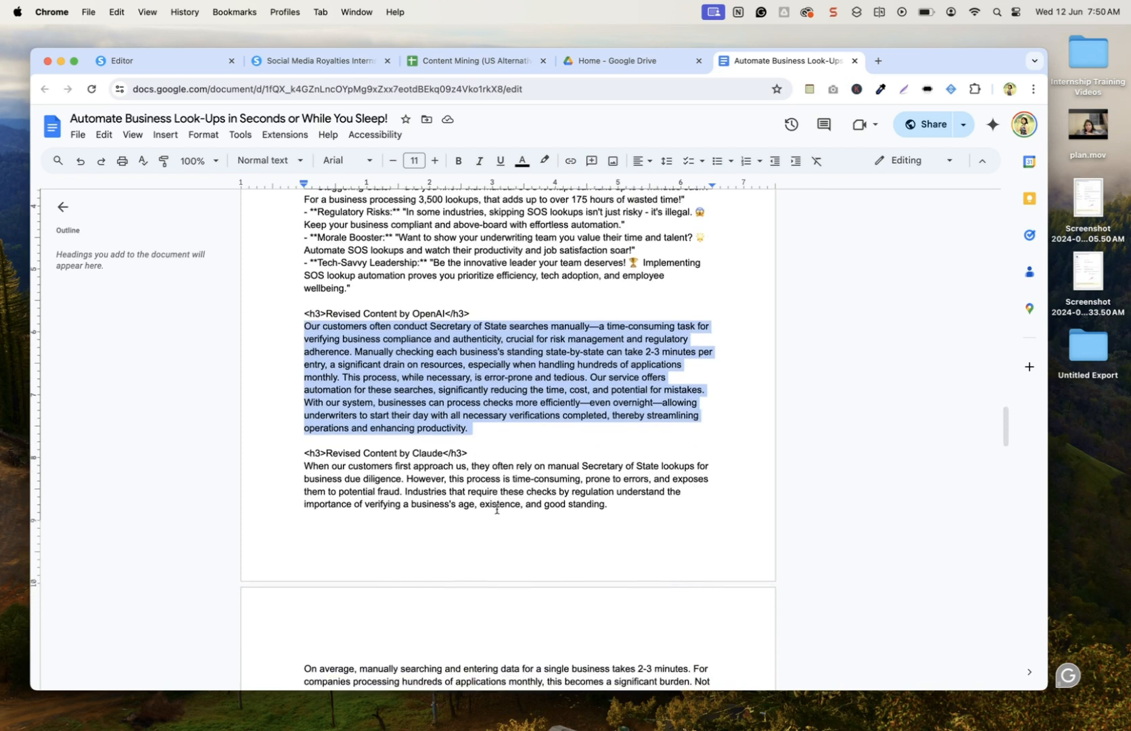
{"action": "scroll", "coordinate": [469, 416], "scroll_direction": "down", "scroll_amount": 10}
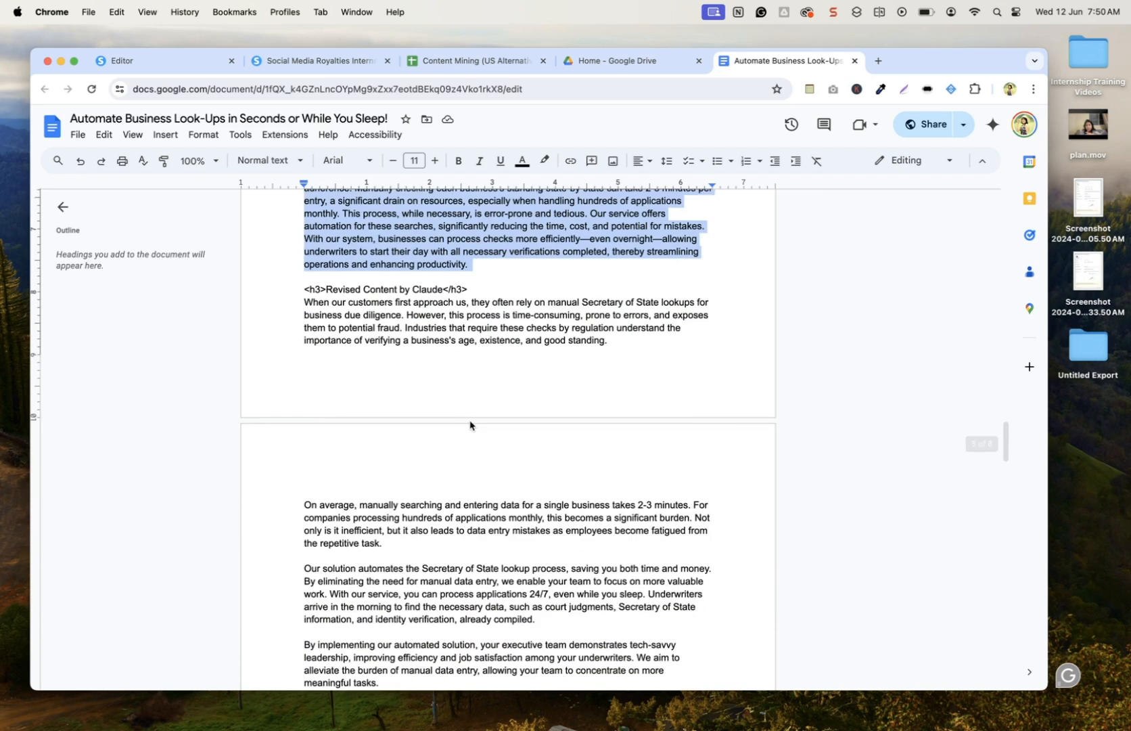
{"action": "left_click_drag", "start_coordinate": [301, 299], "coordinate": [479, 641]}
{"action": "scroll", "coordinate": [482, 622], "scroll_direction": "down", "scroll_amount": 8}
{"action": "left_click", "coordinate": [455, 545]}
Read the Alternative Lender Opinion section, focusing on the US alternative finance lender's view of the content.
{"action": "scroll", "coordinate": [458, 558], "scroll_direction": "down", "scroll_amount": 9}
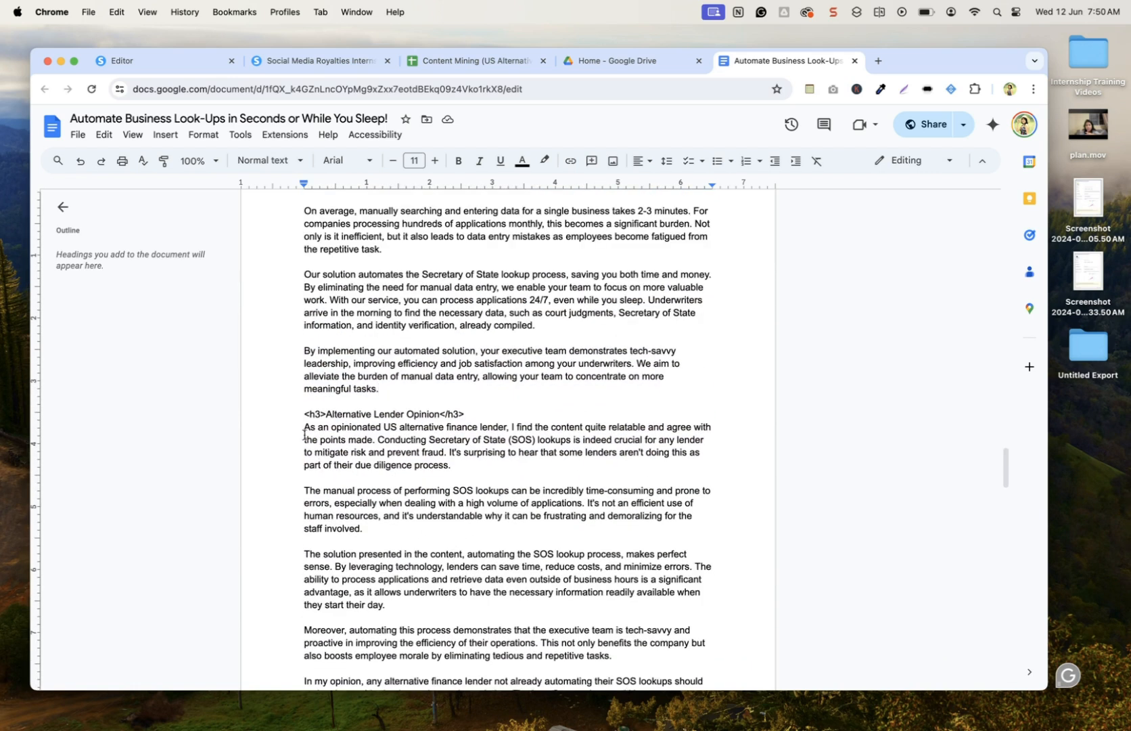
{"action": "left_click_drag", "start_coordinate": [297, 427], "coordinate": [532, 582]}
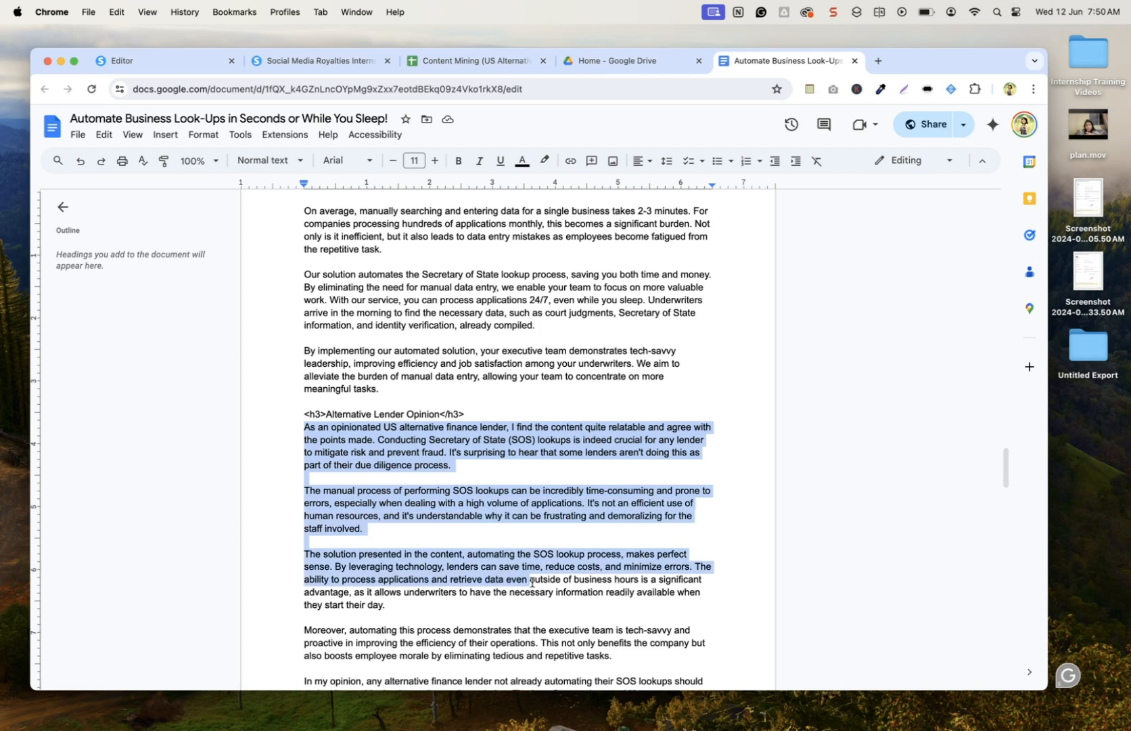
{"action": "left_click", "coordinate": [533, 582]}
{"action": "left_click_drag", "start_coordinate": [509, 427], "coordinate": [668, 427]}
{"action": "left_click", "coordinate": [318, 441]}
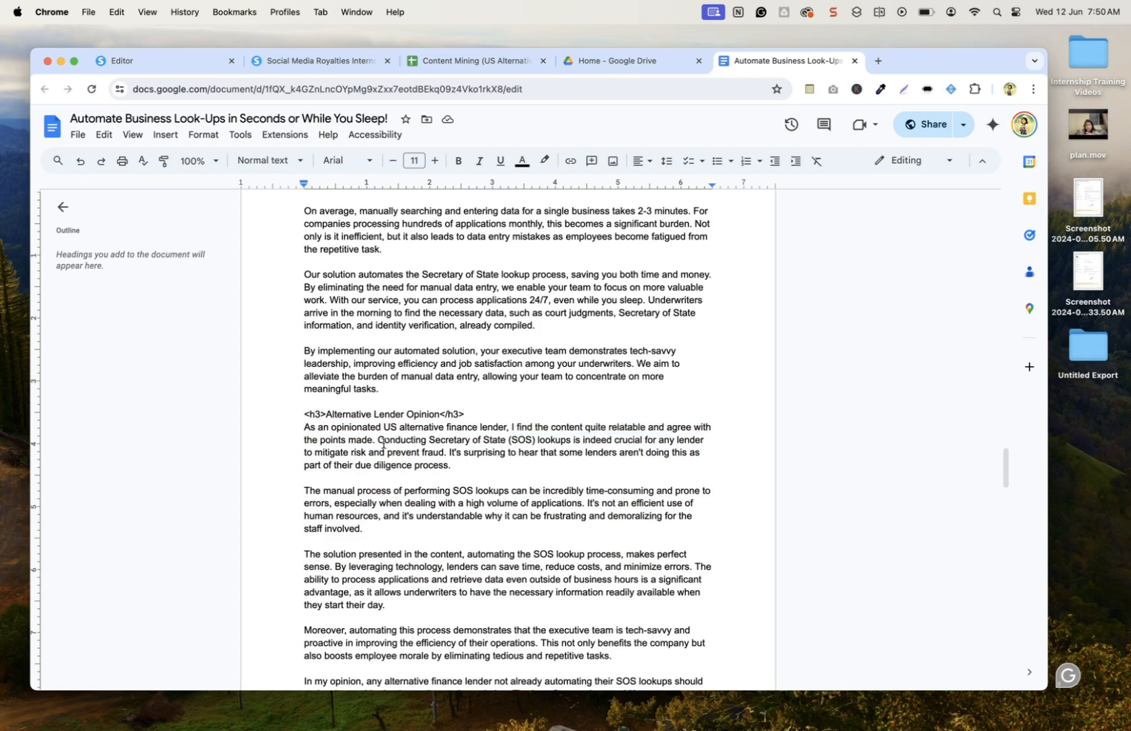
{"action": "scroll", "coordinate": [497, 498], "scroll_direction": "down", "scroll_amount": 2}
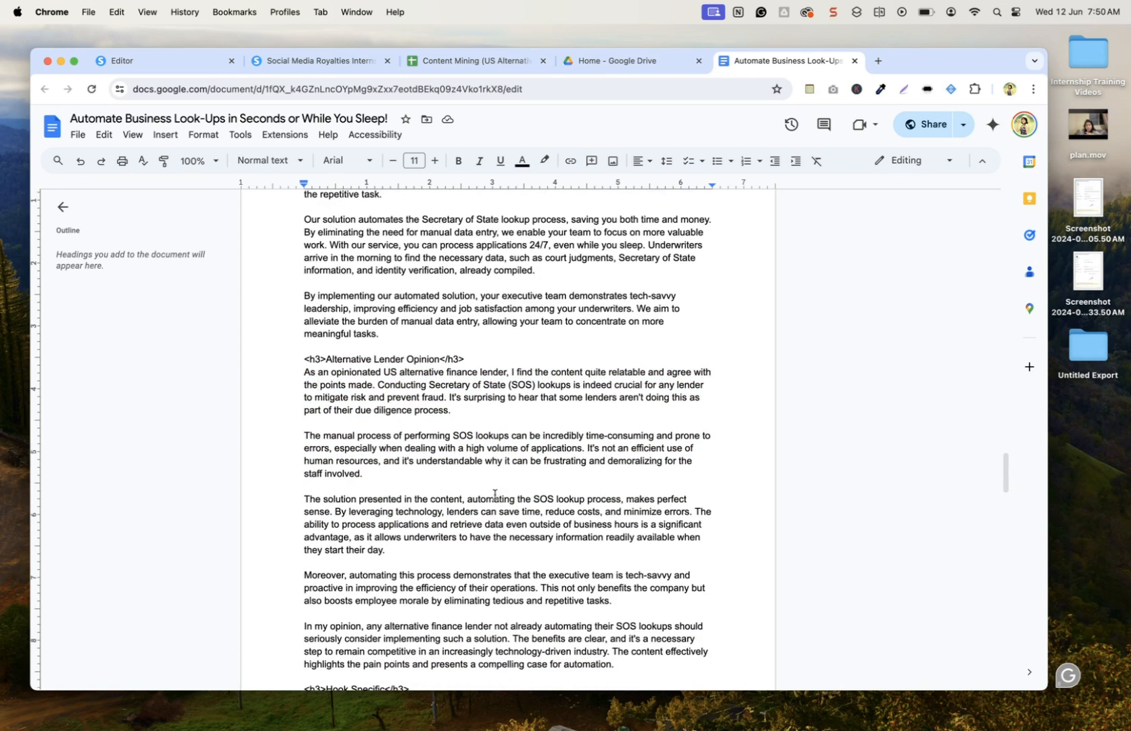
{"action": "mouse_move", "coordinate": [378, 385]}
{"action": "left_mouse_down"}
{"action": "mouse_move", "coordinate": [530, 399]}
{"action": "mouse_move", "coordinate": [440, 372]}
{"action": "mouse_move", "coordinate": [385, 372]}
{"action": "left_mouse_up"}
{"action": "left_click", "coordinate": [530, 399]}
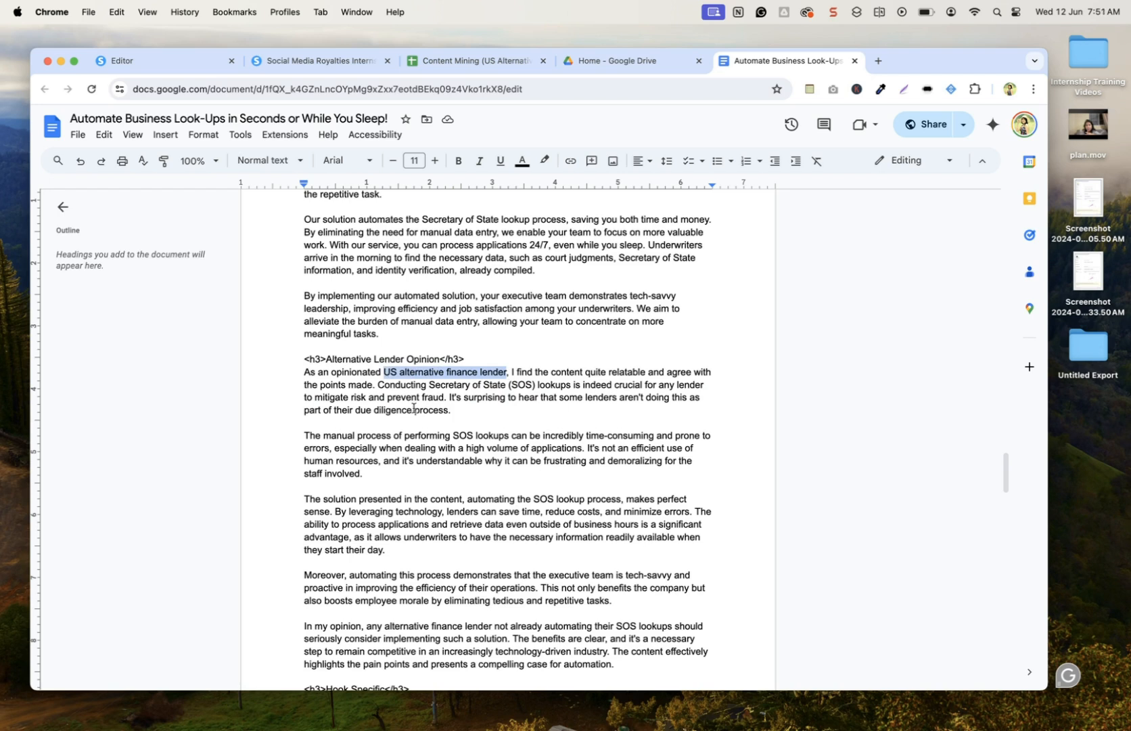
Review the Hook Specific section, including the table of four questions and Hooks 1 to 3.
{"action": "scroll", "coordinate": [414, 408], "scroll_direction": "down", "scroll_amount": 1}
{"action": "scroll", "coordinate": [414, 408], "scroll_direction": "down", "scroll_amount": 10}
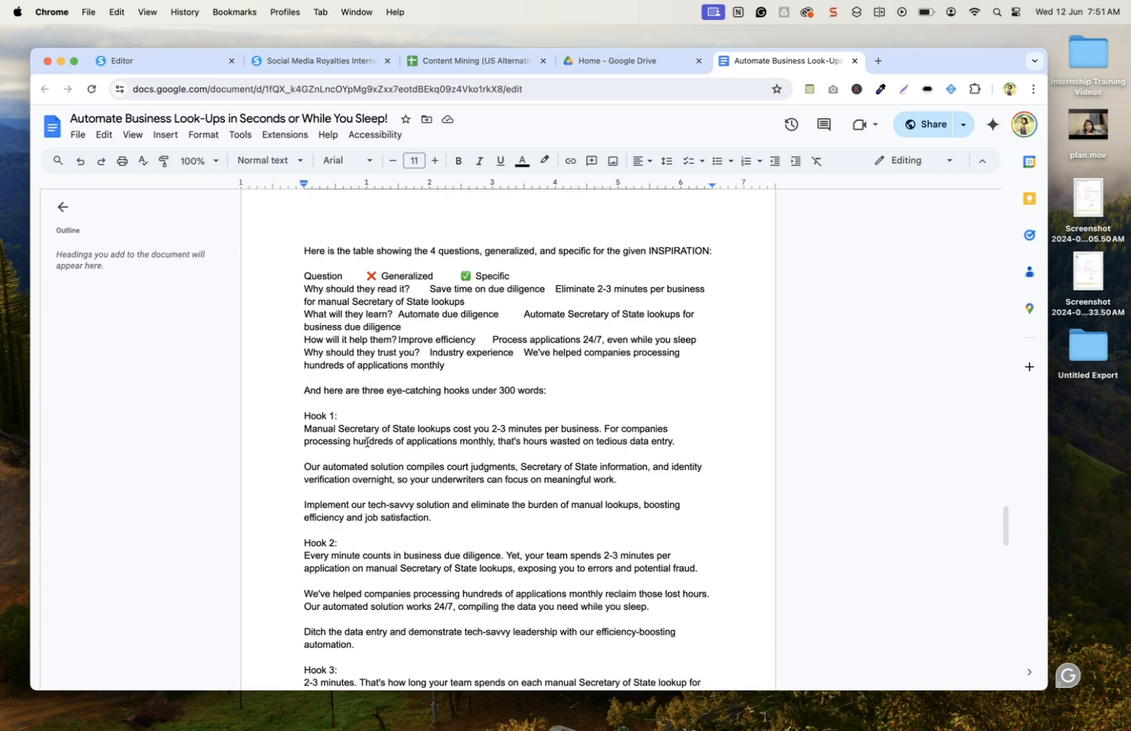
{"action": "left_click_drag", "start_coordinate": [304, 429], "coordinate": [603, 523]}
{"action": "scroll", "coordinate": [551, 493], "scroll_direction": "down", "scroll_amount": 6}
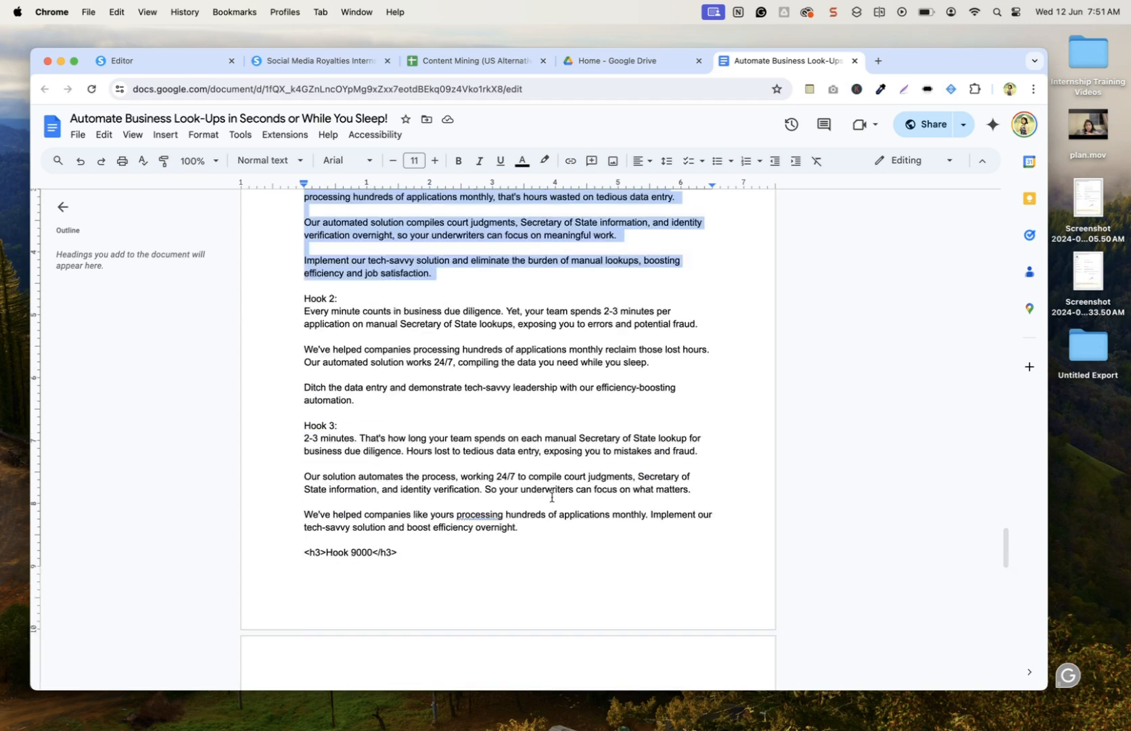
Review the Hook 9000 section, covering its numbered hooks and the scratchpad notes above them.
{"action": "scroll", "coordinate": [551, 495], "scroll_direction": "down", "scroll_amount": 10}
{"action": "scroll", "coordinate": [550, 497], "scroll_direction": "up", "scroll_amount": 3}
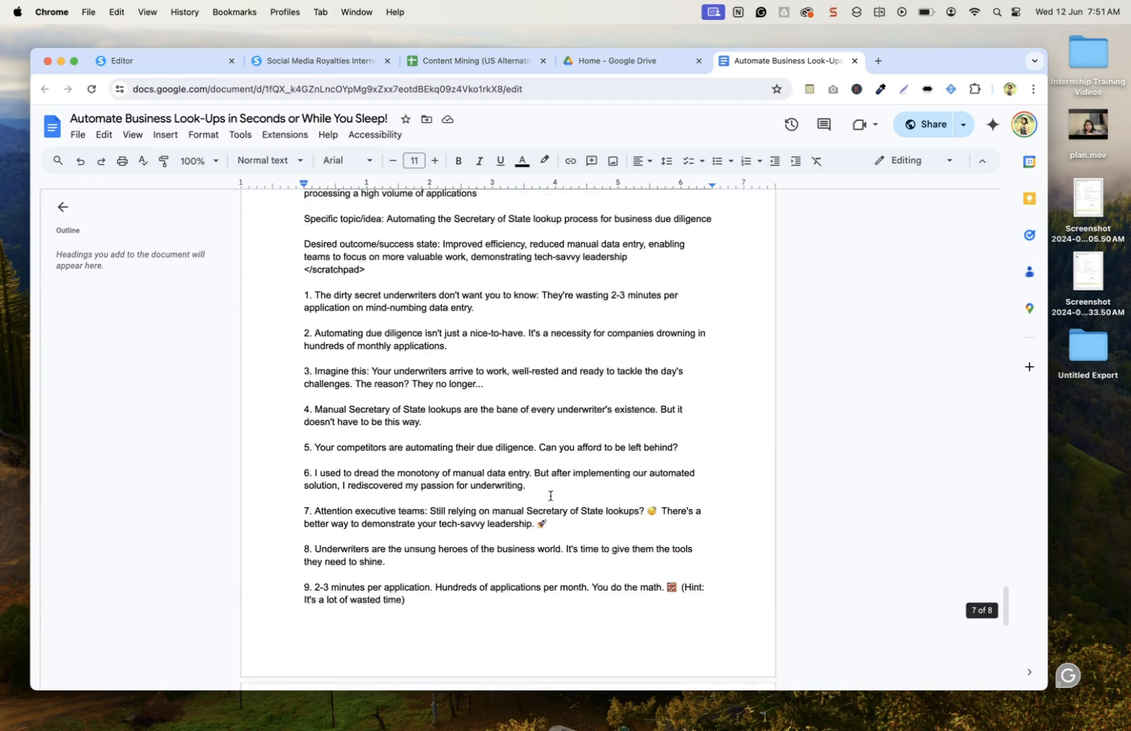
{"action": "left_click_drag", "start_coordinate": [308, 357], "coordinate": [622, 514]}
{"action": "left_click", "coordinate": [622, 514]}
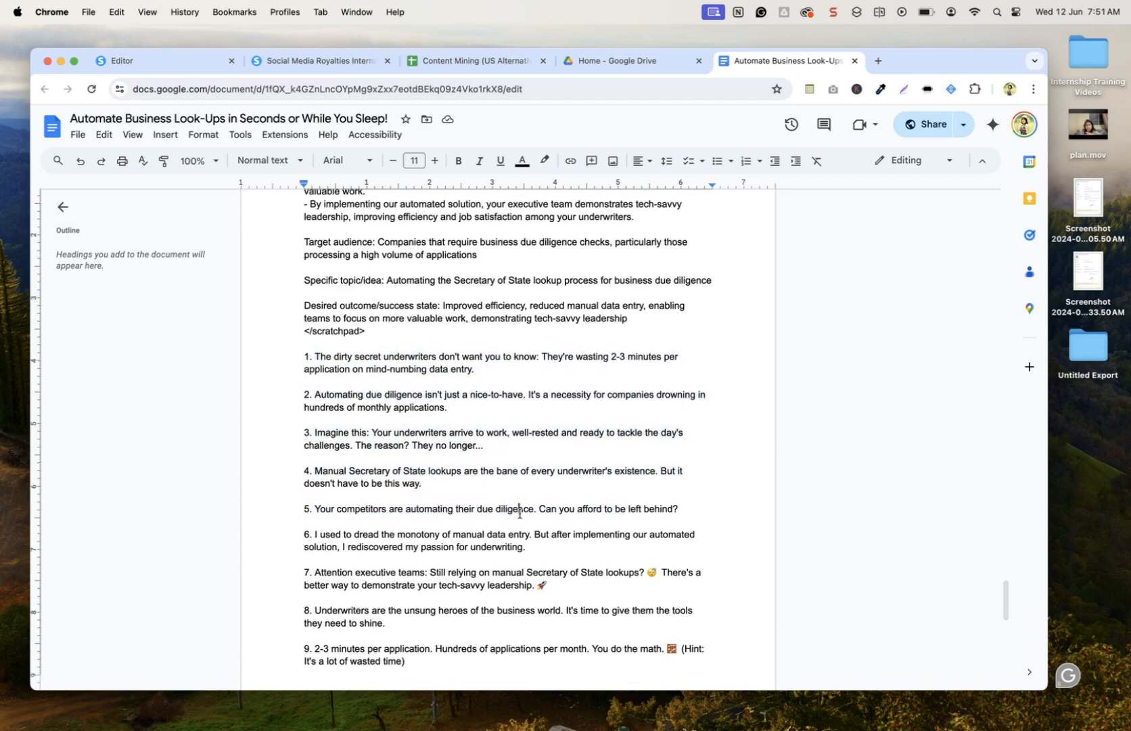
{"action": "scroll", "coordinate": [519, 513], "scroll_direction": "up", "scroll_amount": 15}
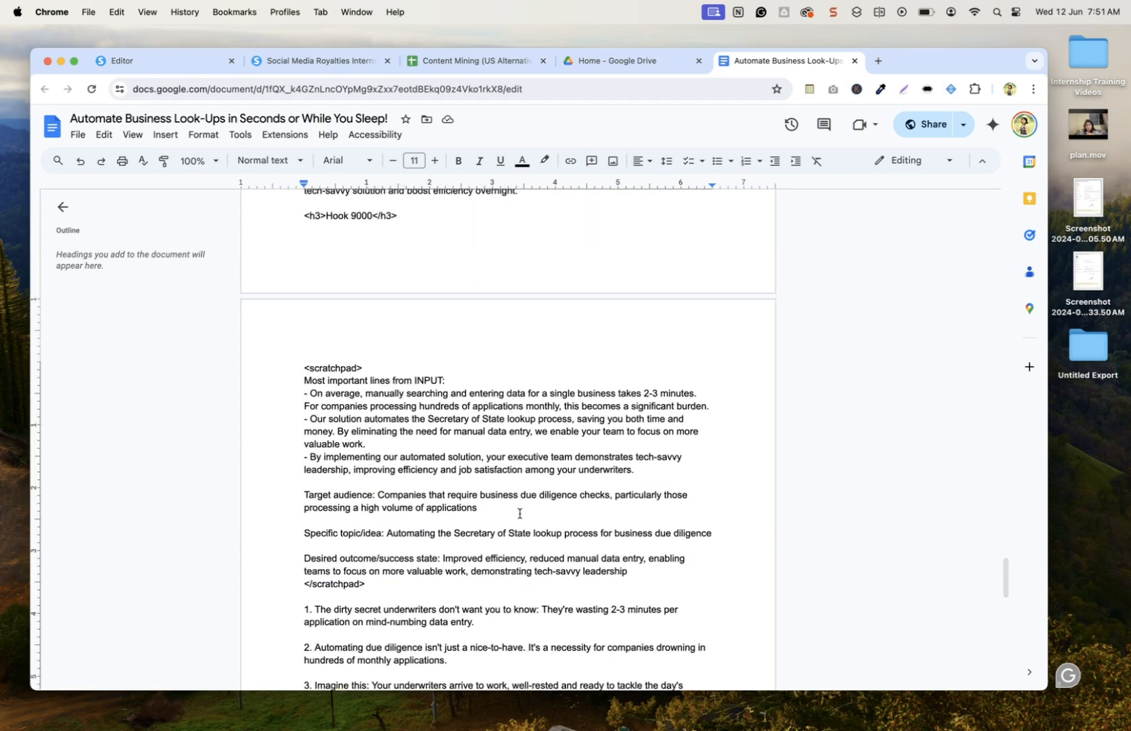
Open Claude at claude.ai in a new browser tab.
{"action": "scroll", "coordinate": [520, 513], "scroll_direction": "up", "scroll_amount": 20}
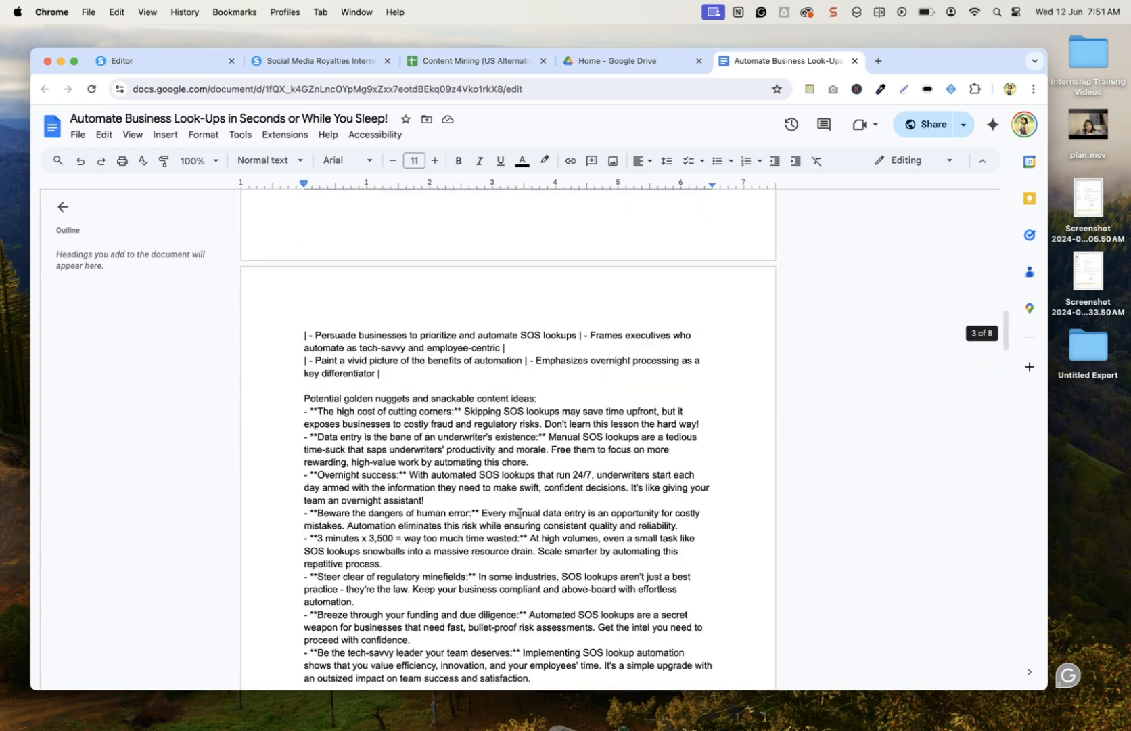
{"action": "scroll", "coordinate": [520, 513], "scroll_direction": "up", "scroll_amount": 3}
{"action": "scroll", "coordinate": [520, 512], "scroll_direction": "up", "scroll_amount": 2}
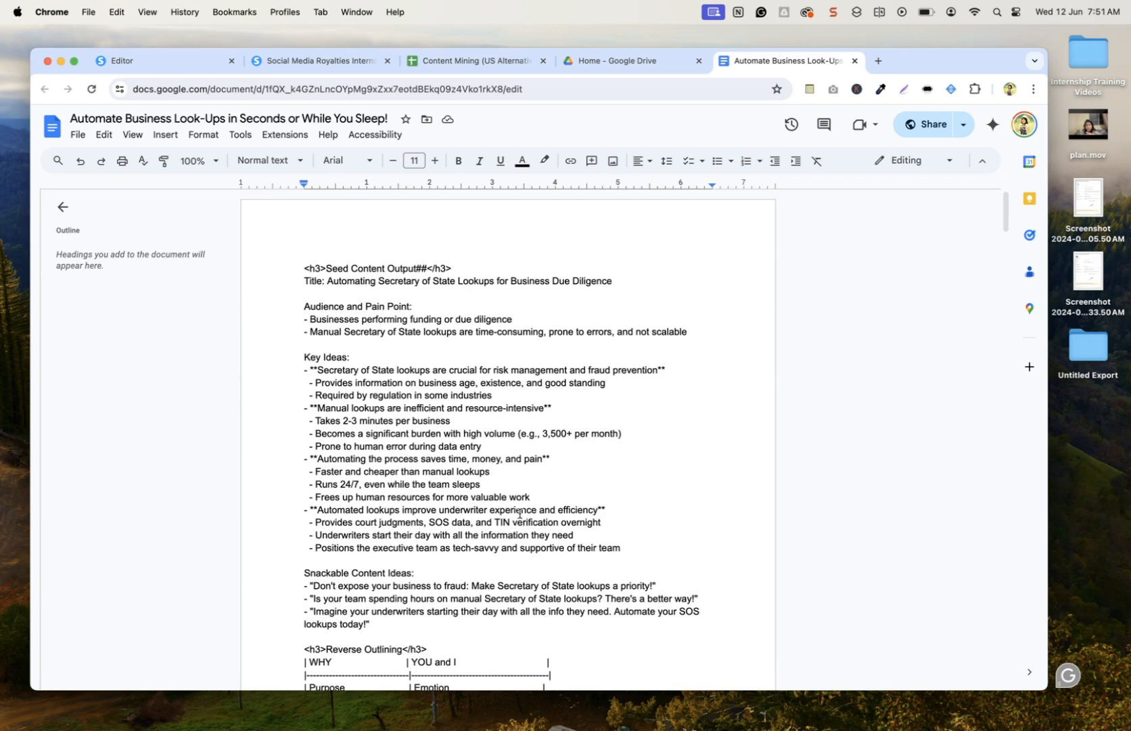
{"action": "left_click", "coordinate": [878, 61]}
{"action": "type", "text": "claude.ai"}
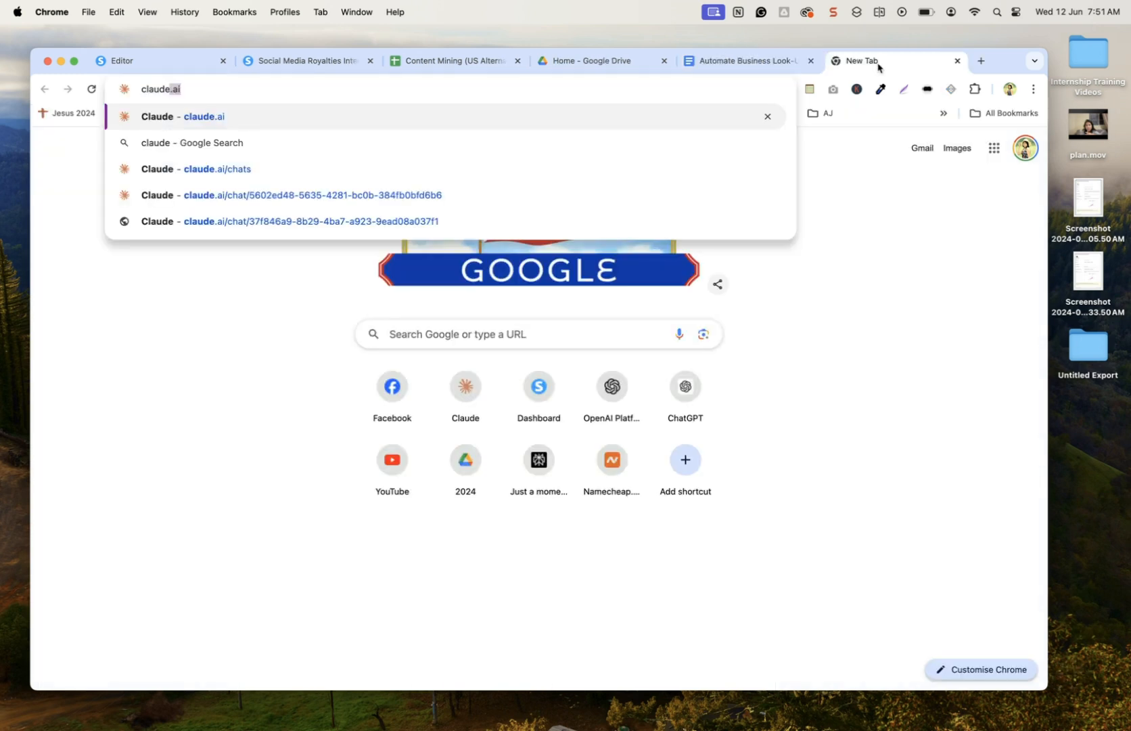
{"action": "key", "text": "Return"}
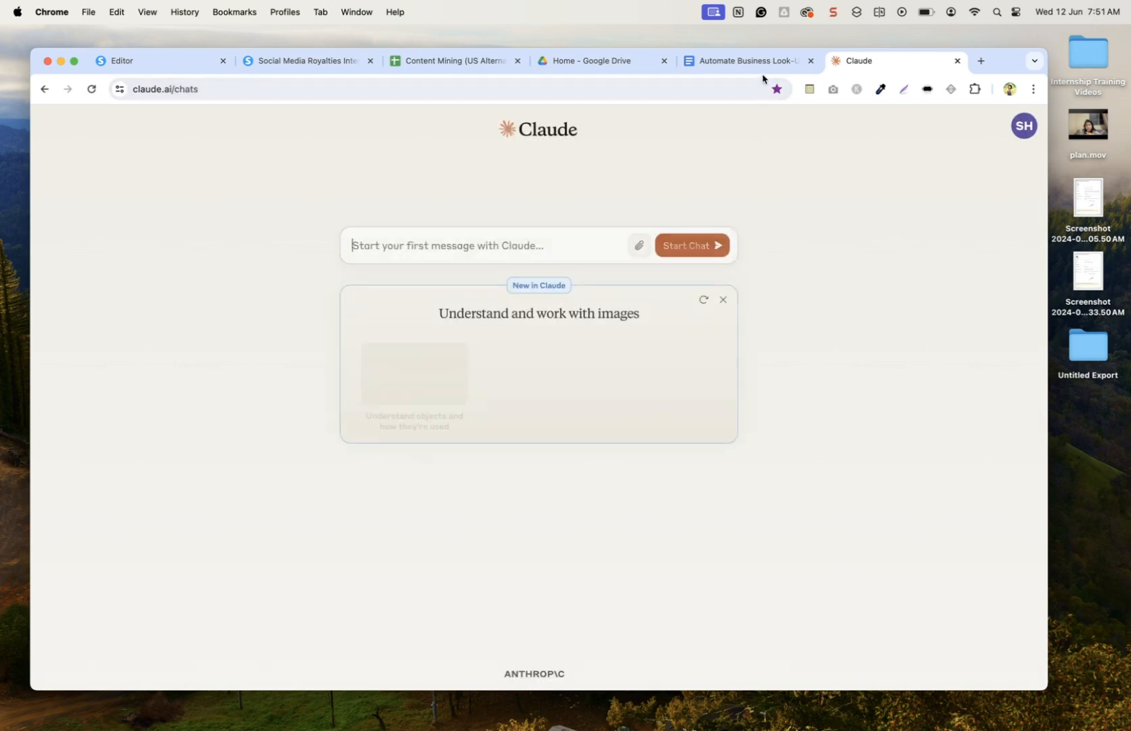
Copy the full text of the output document, starting at the Seed Content Output heading, and return to Claude.
{"action": "left_click", "coordinate": [729, 64]}
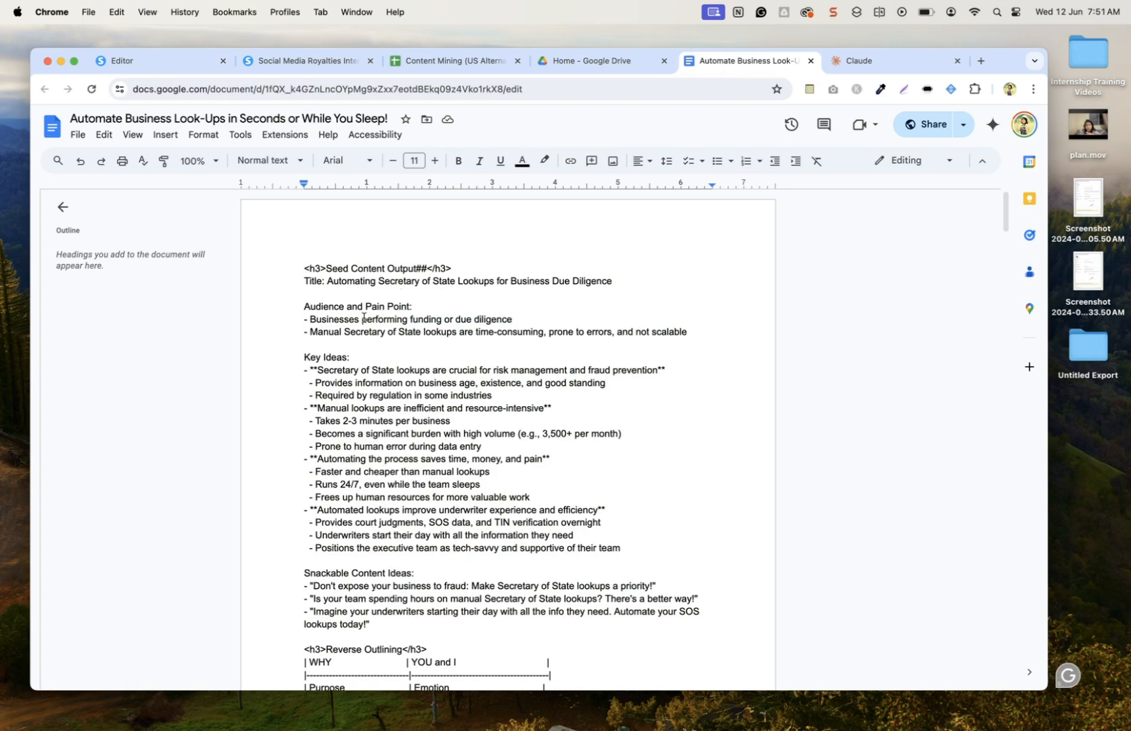
{"action": "left_click", "coordinate": [295, 271]}
{"action": "left_click", "coordinate": [876, 64]}
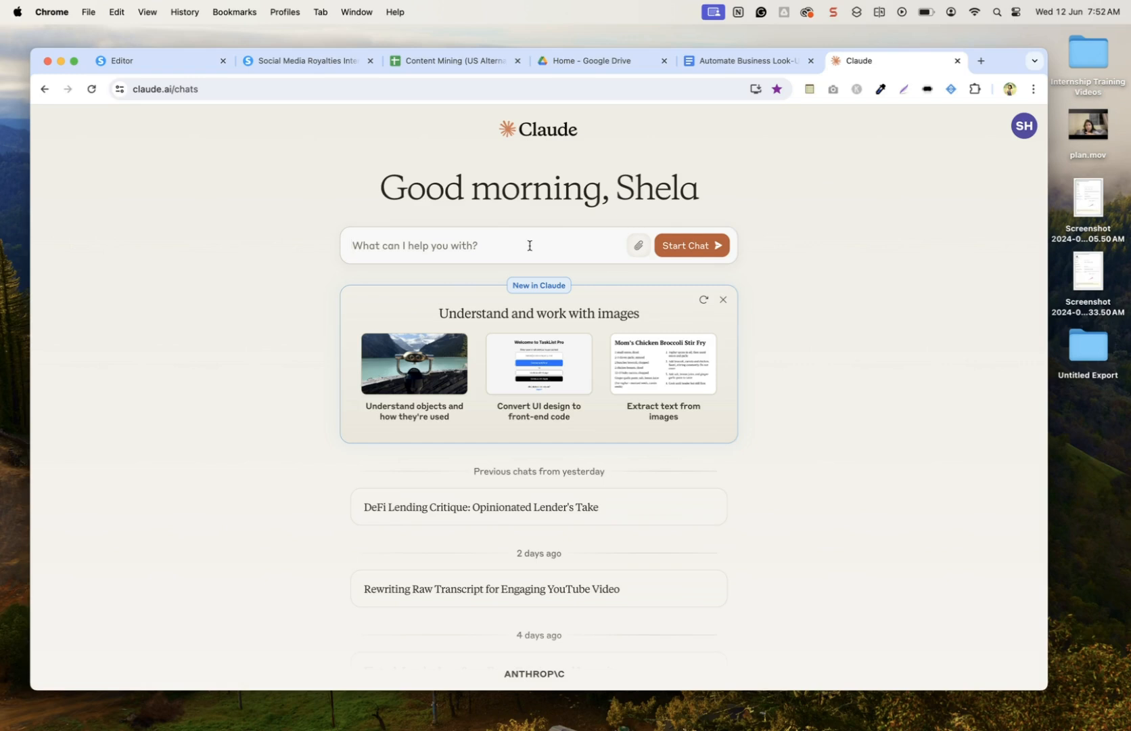
Open ChatGPT in another browser tab beside Claude and bring it to the front.
{"action": "left_click", "coordinate": [981, 62]}
{"action": "type", "text": "chat"}
{"action": "key", "text": "Return"}
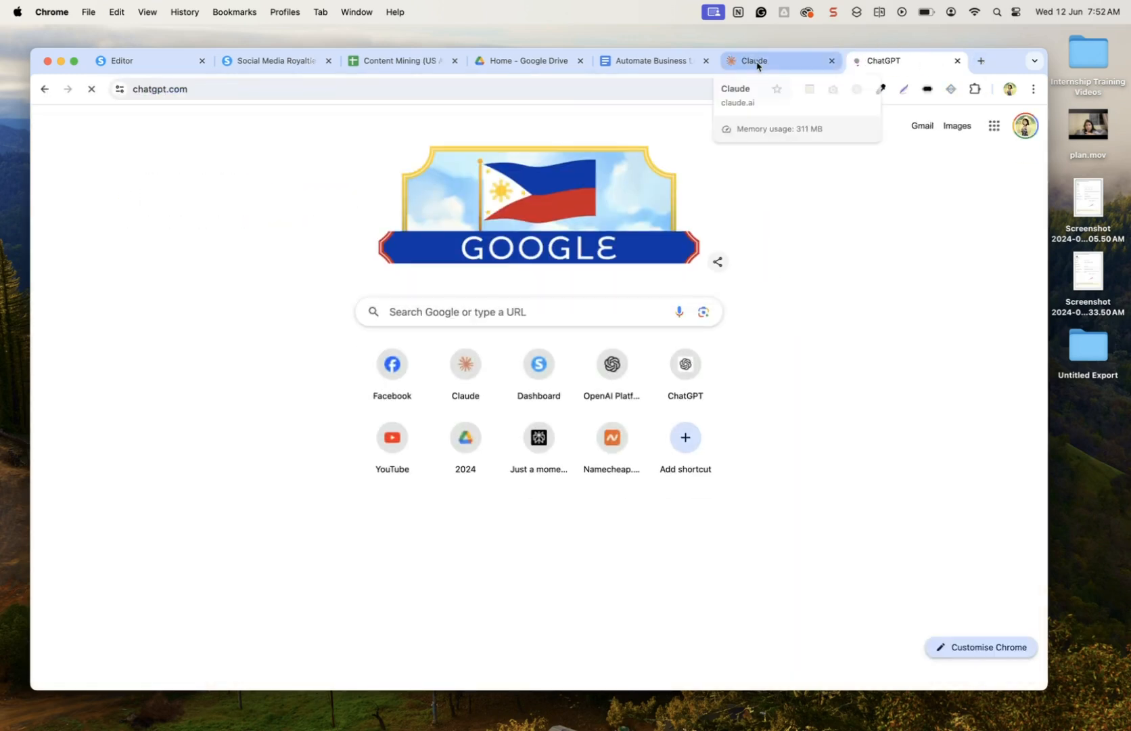
{"action": "left_click", "coordinate": [757, 65]}
{"action": "left_click", "coordinate": [857, 66]}
{"action": "left_click", "coordinate": [750, 65]}
{"action": "left_click", "coordinate": [889, 64]}
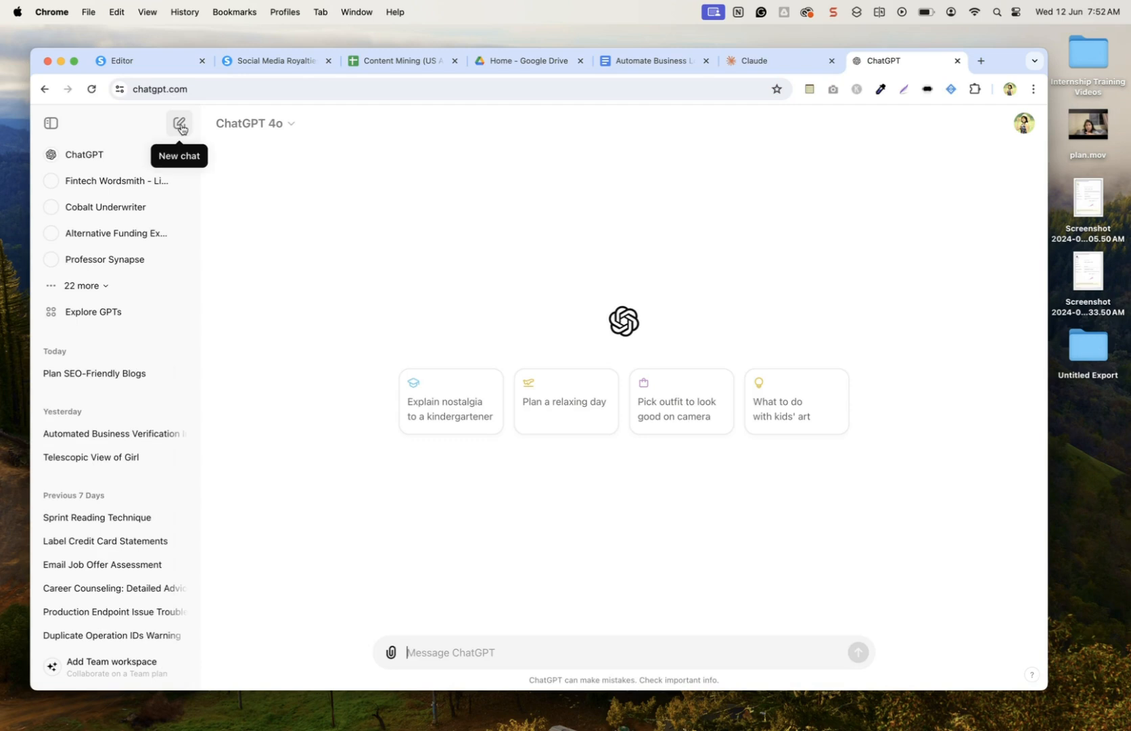
Begin a ChatGPT message saying a blog needs to be created and that its information and the possible Hooks are included.
{"action": "left_click", "coordinate": [486, 644]}
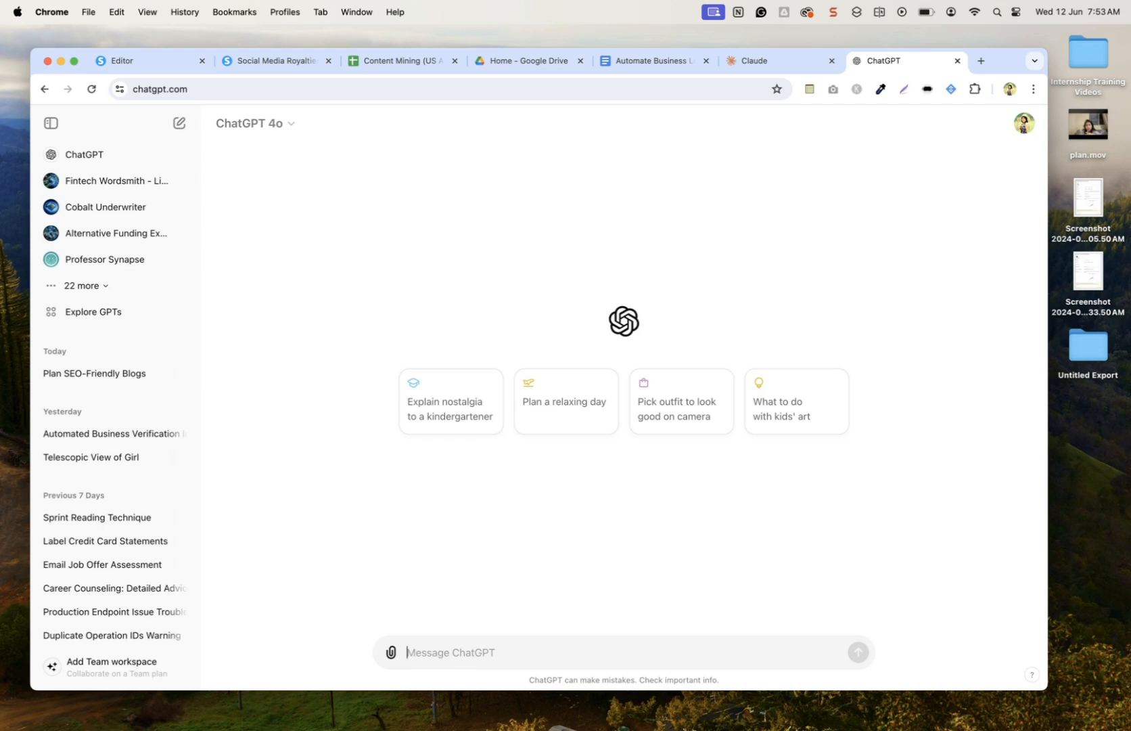
{"action": "type", "text": "I need to create a blog. Here are t"}
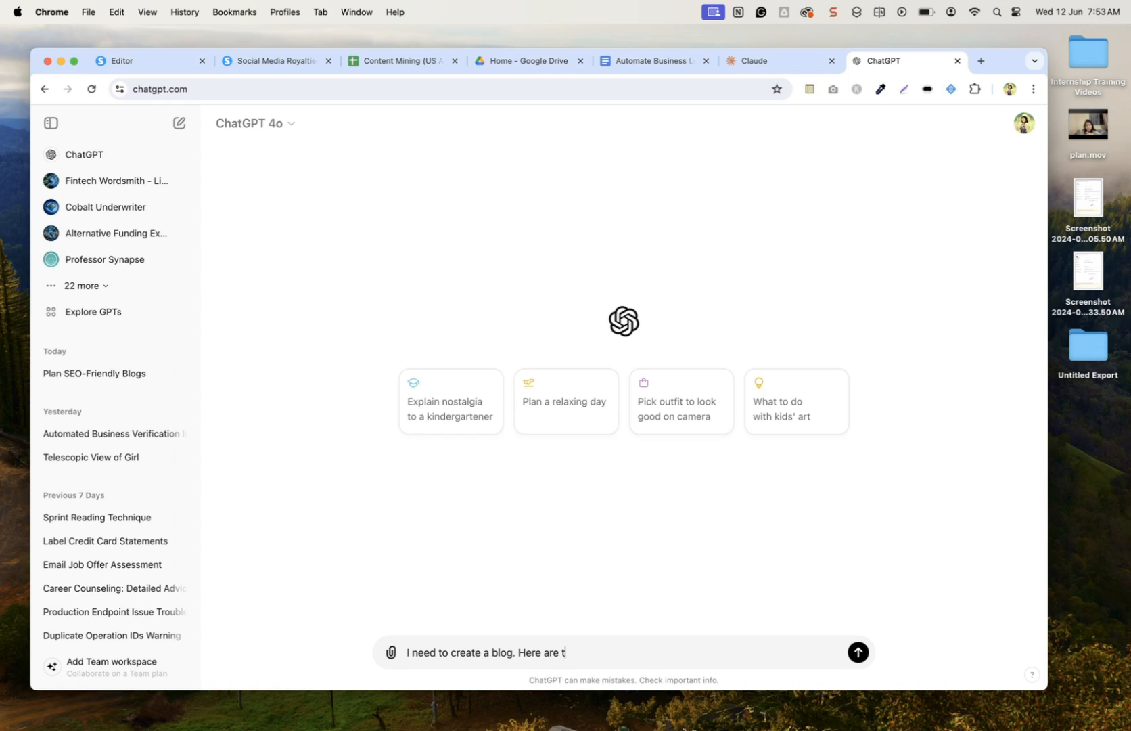
{"action": "type", "text": "he information about the"}
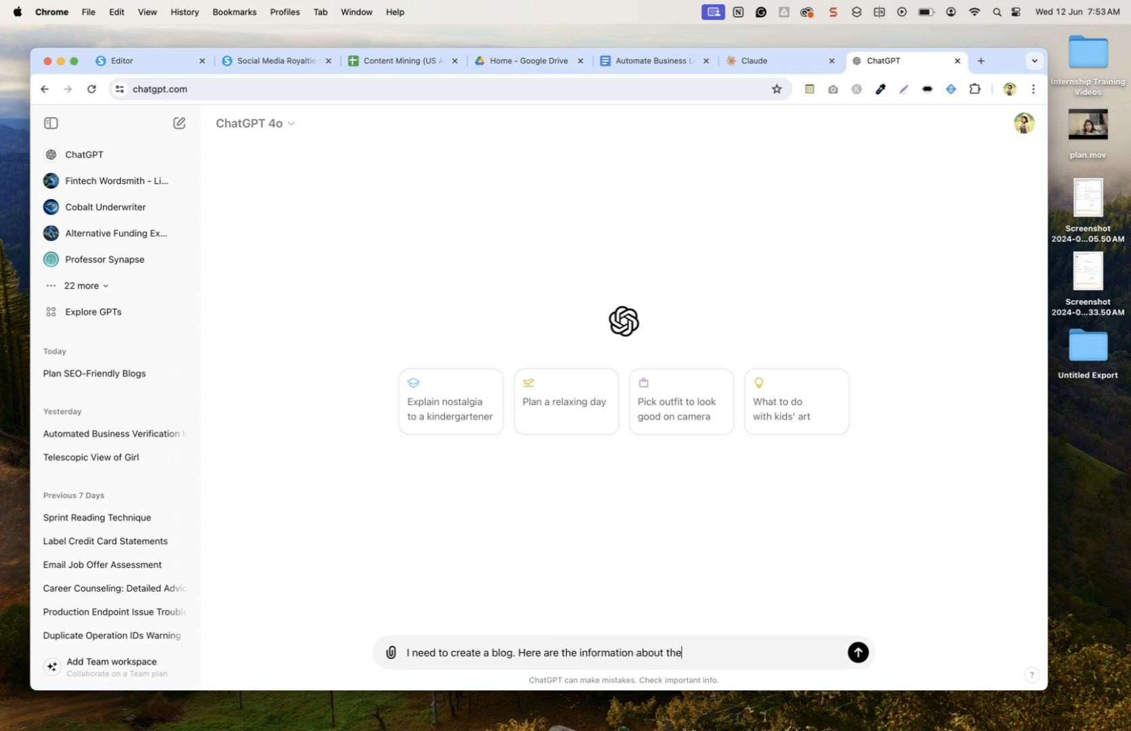
{"action": "type", "text": " blog I want to create and I also "}
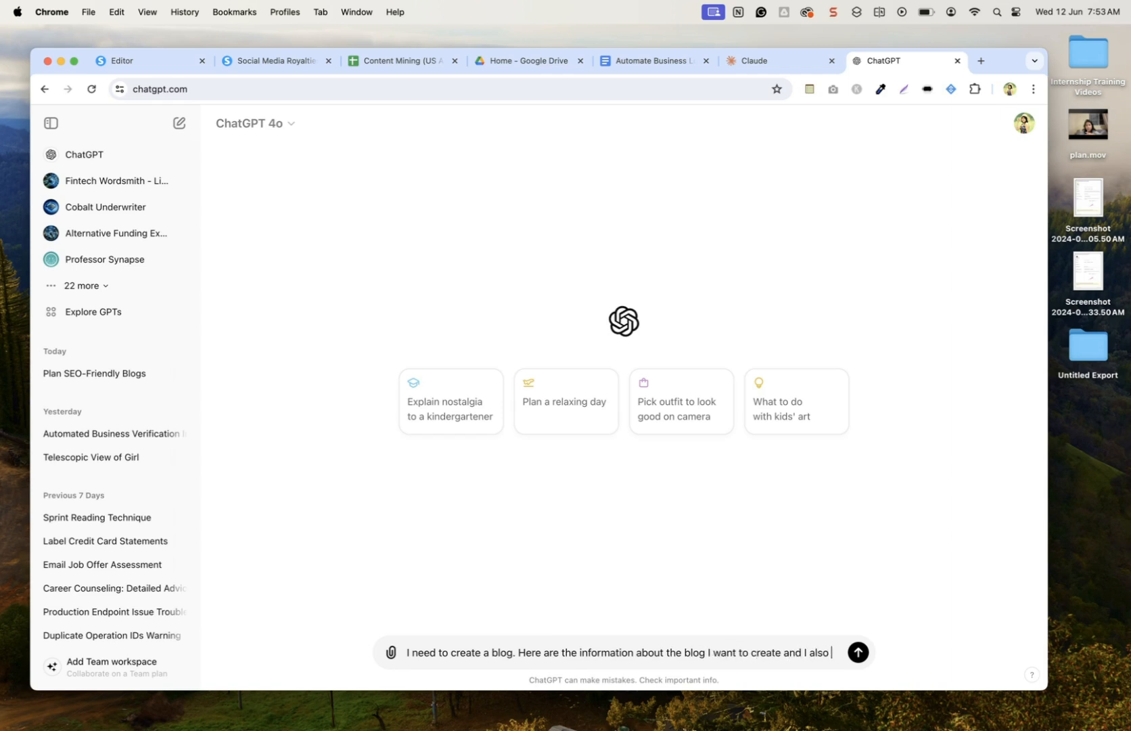
{"action": "type", "text": "included the possible Hooks that we can use. Can y"}
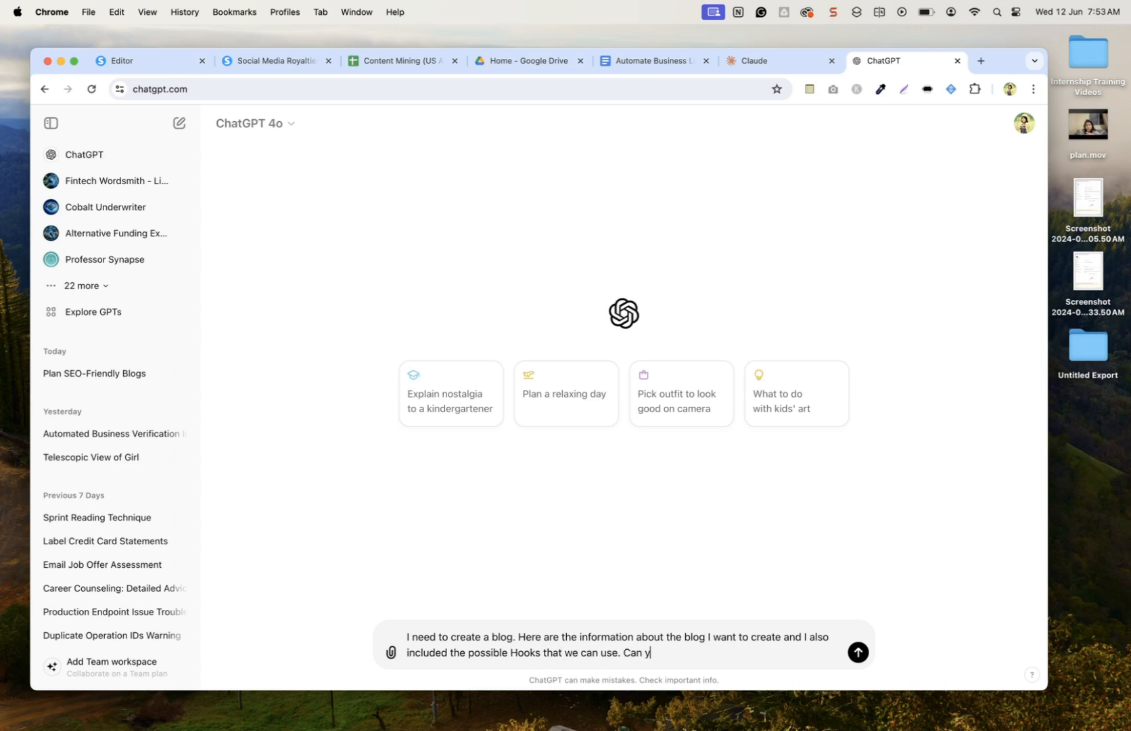
Ask in the prompt for help to "go through this document and choose the best parts that I can use for my blog. Do you understand?".
{"action": "type", "text": "ou help"}
{"action": "key", "text": "BackSpace"}
{"action": "key", "text": "BackSpace"}
{"action": "type", "text": "lp me go through this document and tell me the ne"}
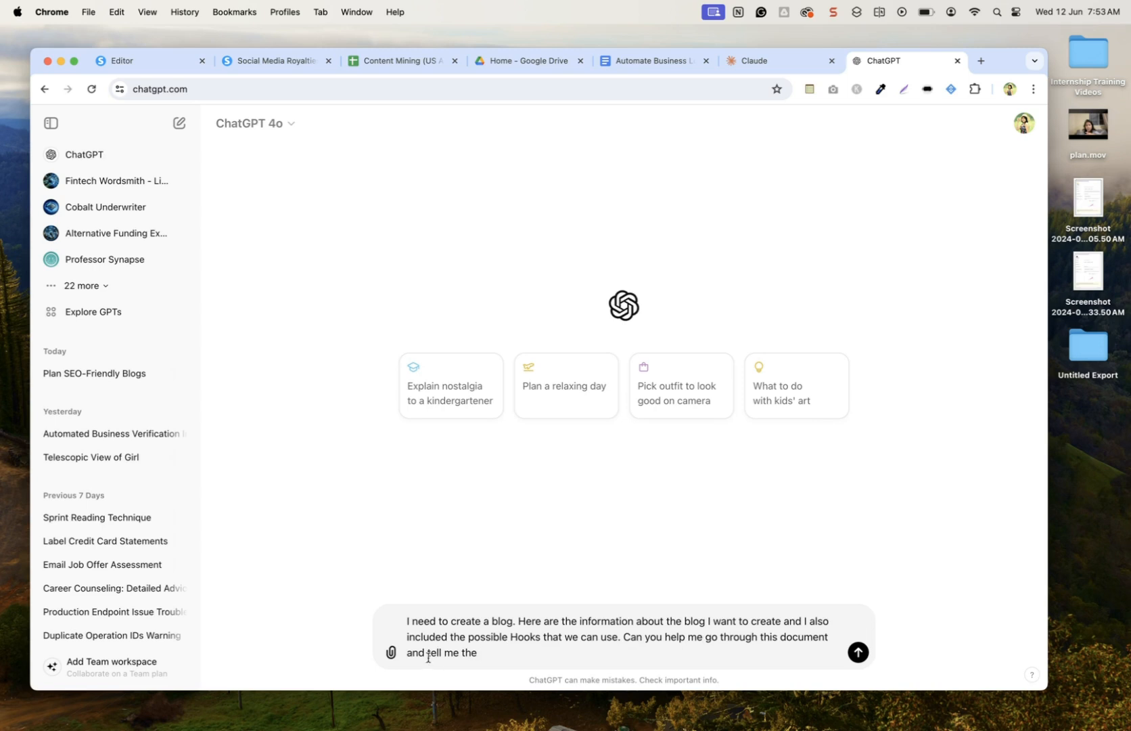
{"action": "left_click_drag", "start_coordinate": [428, 654], "coordinate": [454, 685]}
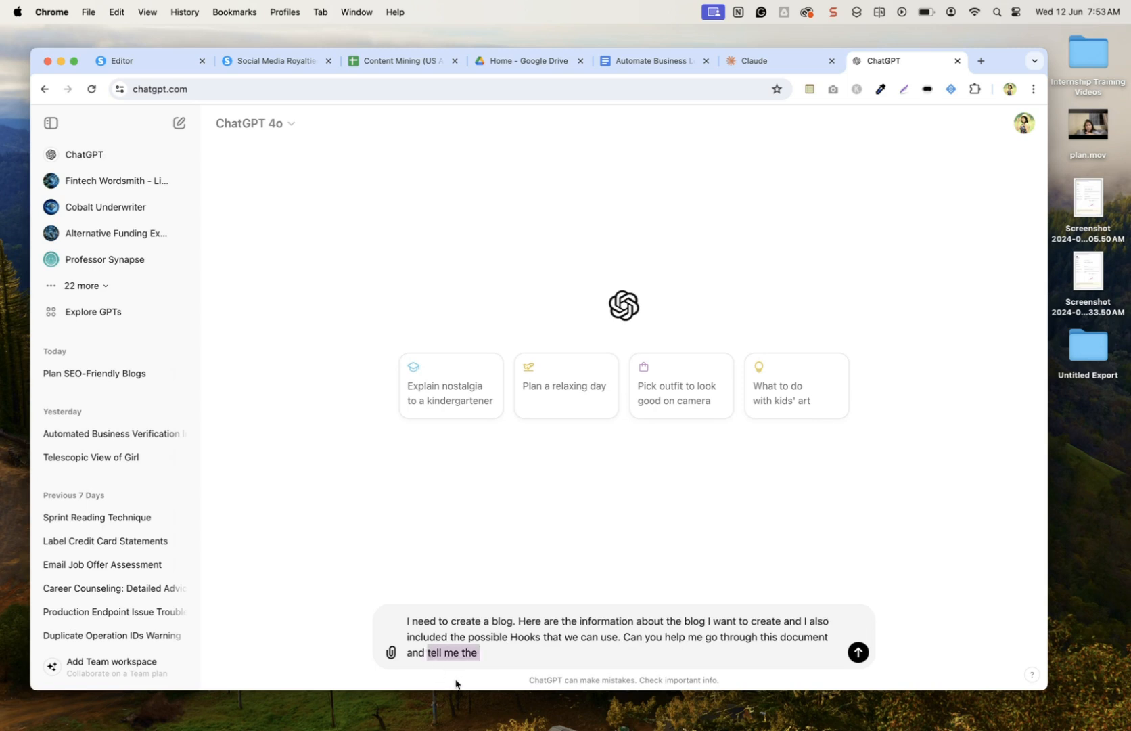
{"action": "type", "text": "choose the e"}
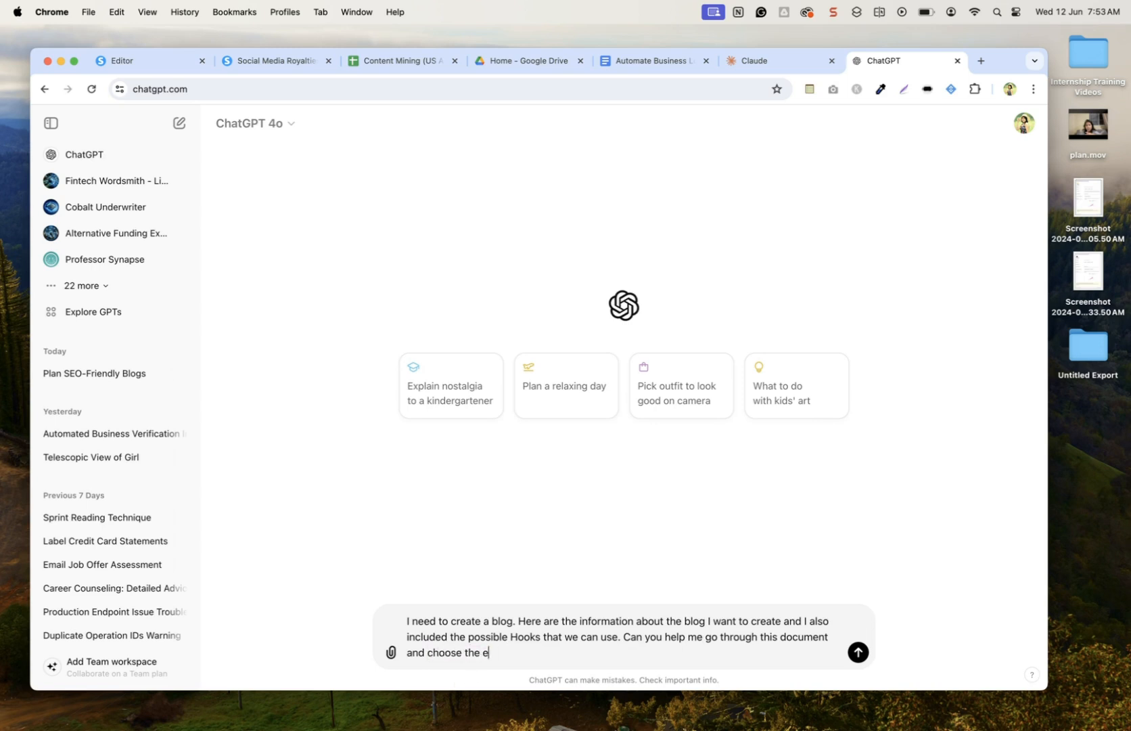
{"action": "key", "text": "BackSpace"}
{"action": "type", "text": "best parts that I can use for my bl"}
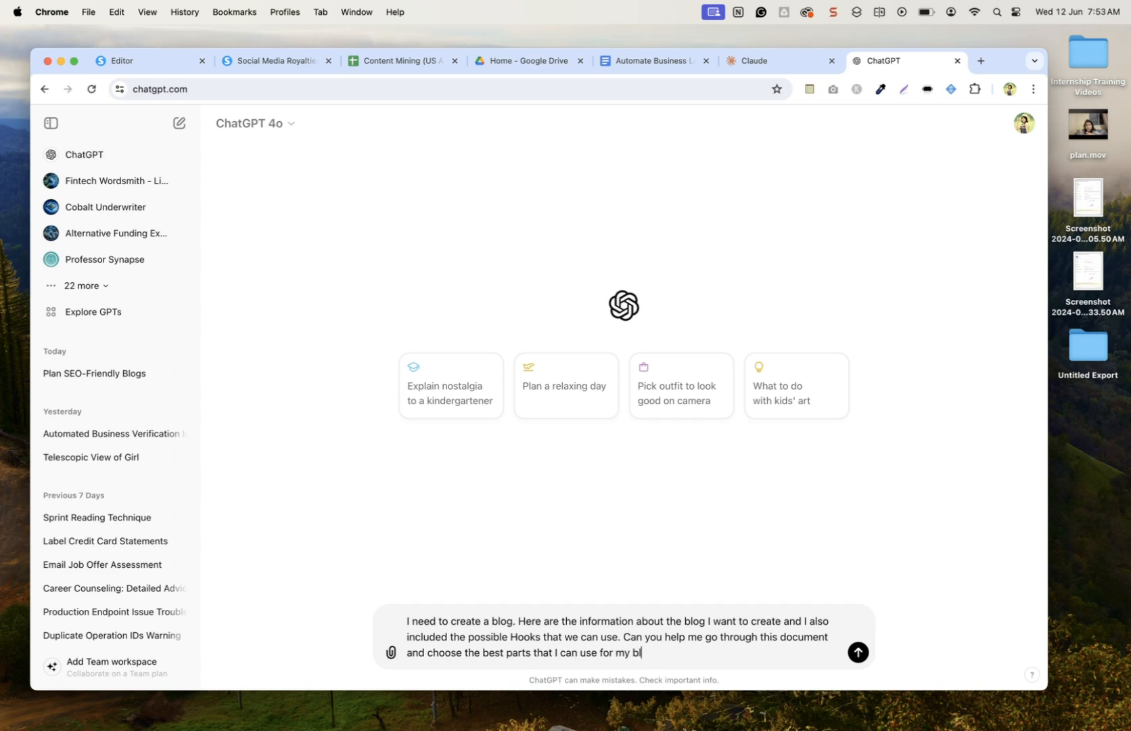
{"action": "type", "text": "og. Do you understand?"}
Send the prompt with the copied document pasted below it, leaving out the closing line about Claude-2 and Hookwriter-9000.
{"action": "key", "text": "shift+Return"}
{"action": "key", "text": "shift+Return"}
{"action": "key", "text": "super+v"}
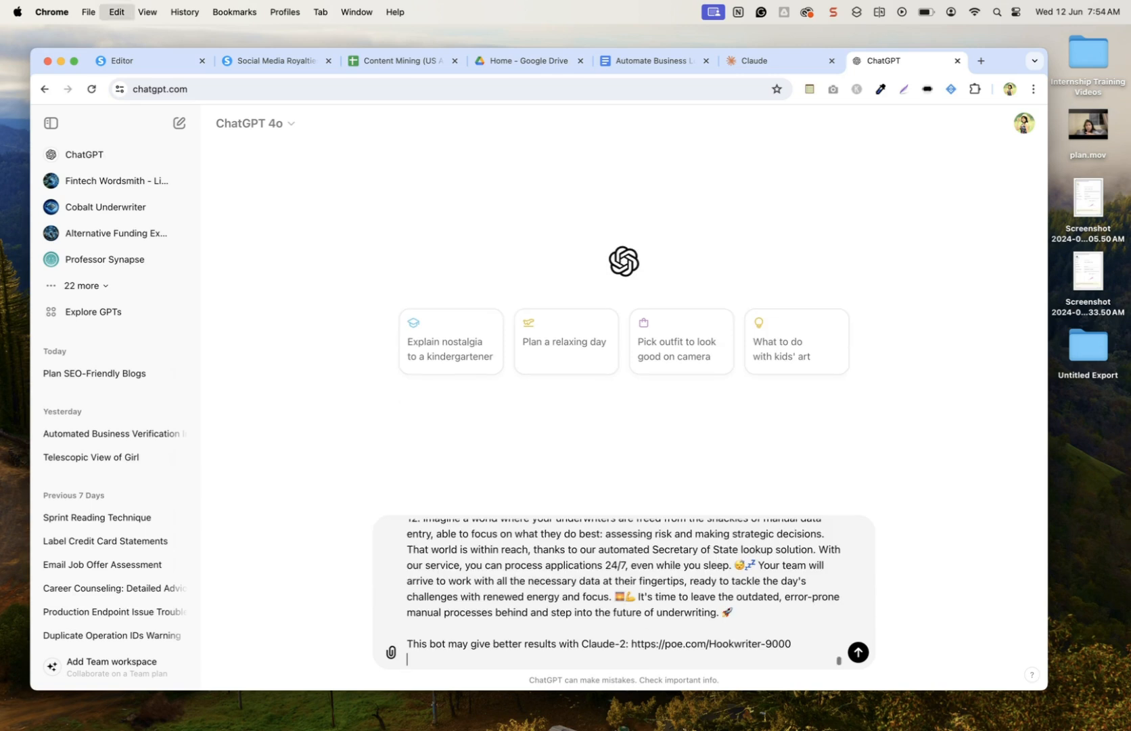
{"action": "triple_click", "coordinate": [486, 644]}
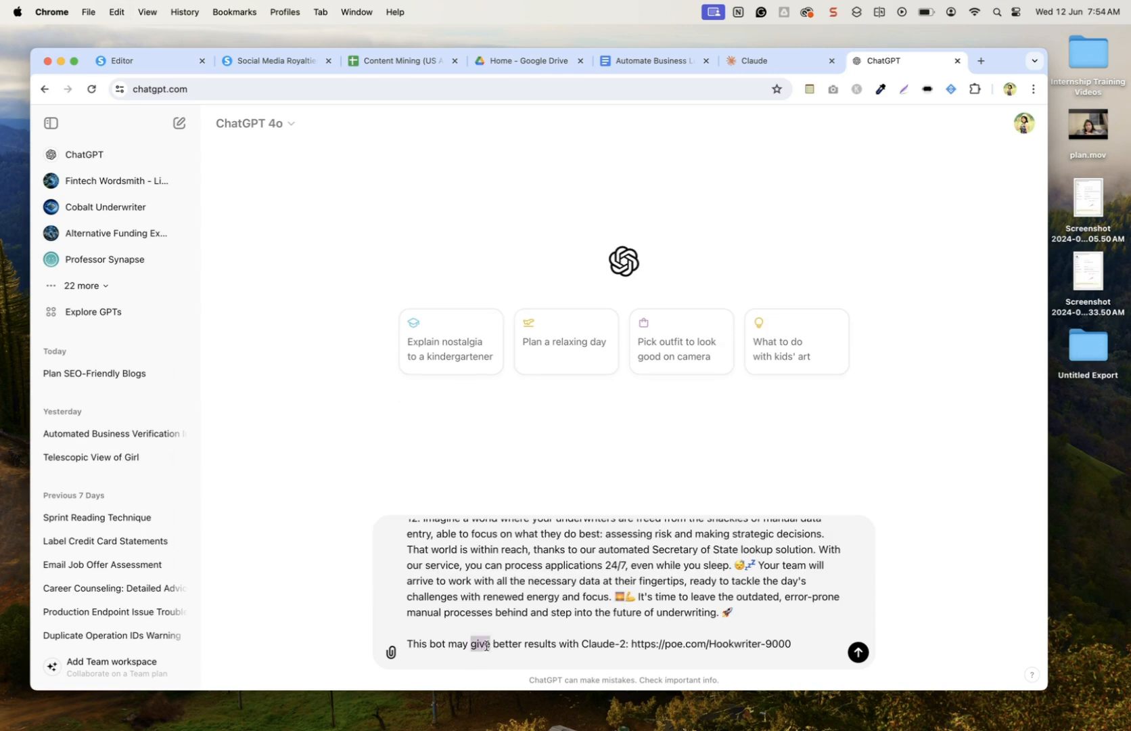
{"action": "key", "text": "BackSpace"}
{"action": "key", "text": "BackSpace"}
{"action": "key", "text": "BackSpace"}
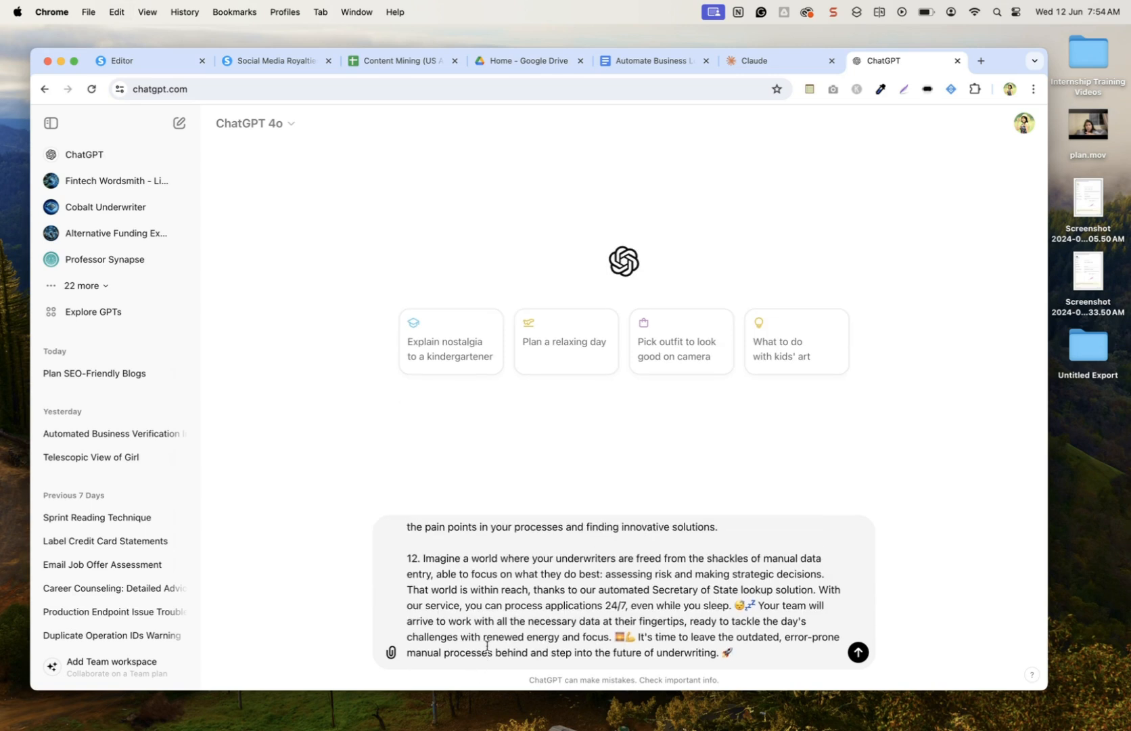
{"action": "scroll", "coordinate": [626, 640], "scroll_direction": "up", "scroll_amount": 10}
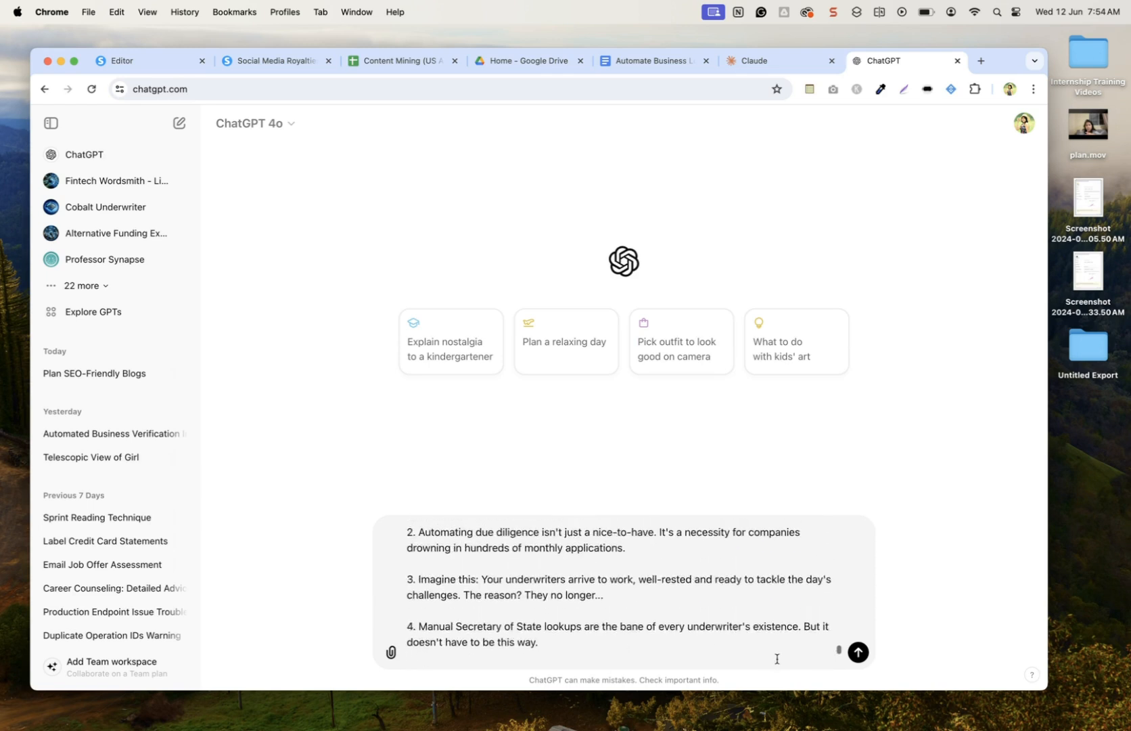
{"action": "left_click", "coordinate": [858, 653]}
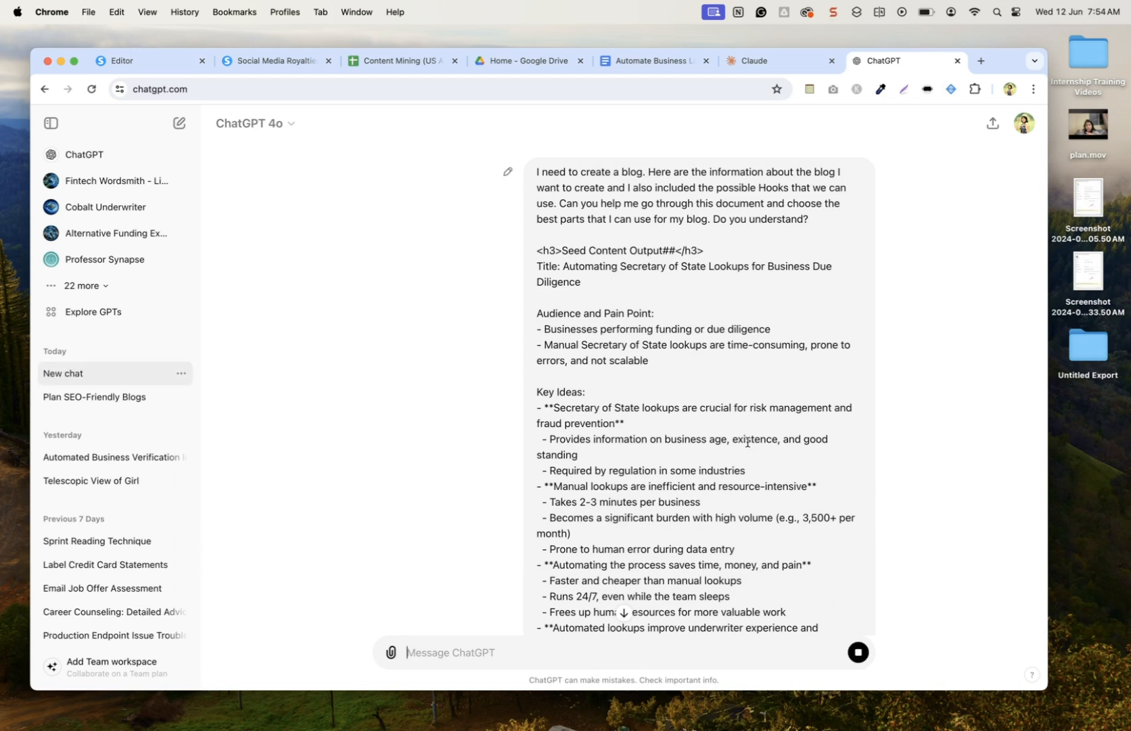
Examine the start of ChatGPT's reply, covering the Professor Synapse greeting, the core message and audience, and the key points and hooks.
{"action": "scroll", "coordinate": [747, 442], "scroll_direction": "down", "scroll_amount": 20}
{"action": "scroll", "coordinate": [747, 446], "scroll_direction": "down", "scroll_amount": 15}
{"action": "scroll", "coordinate": [747, 445], "scroll_direction": "up", "scroll_amount": 3}
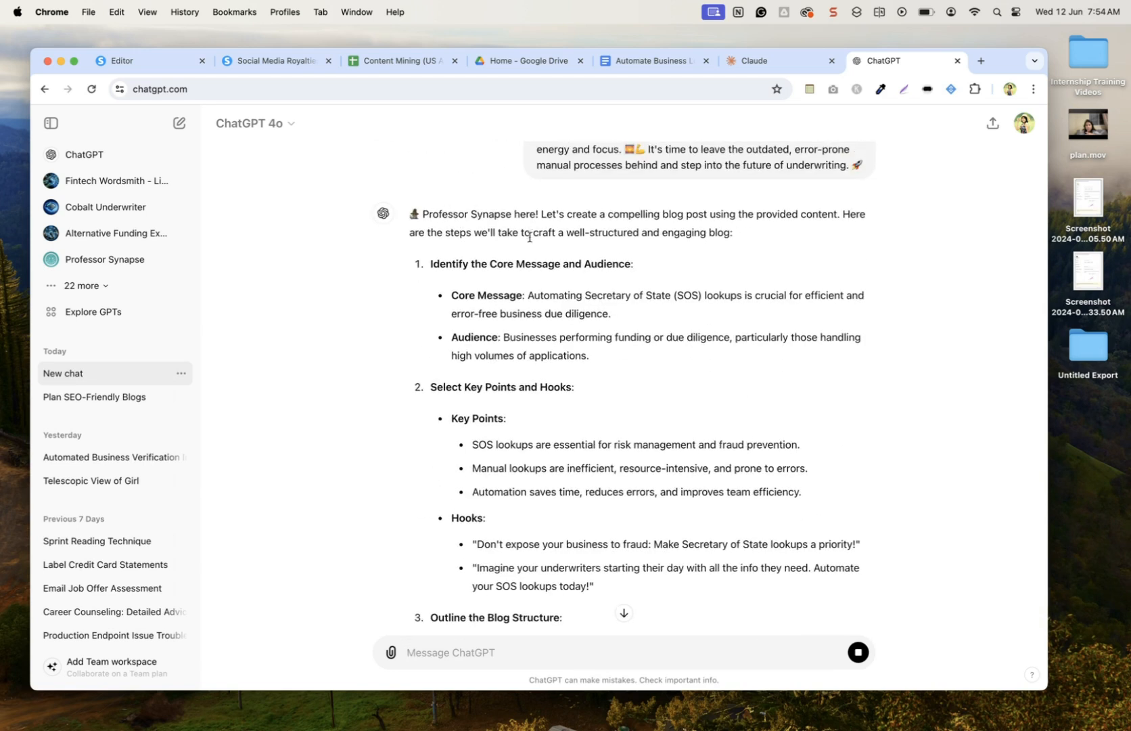
{"action": "scroll", "coordinate": [549, 227], "scroll_direction": "down", "scroll_amount": 1}
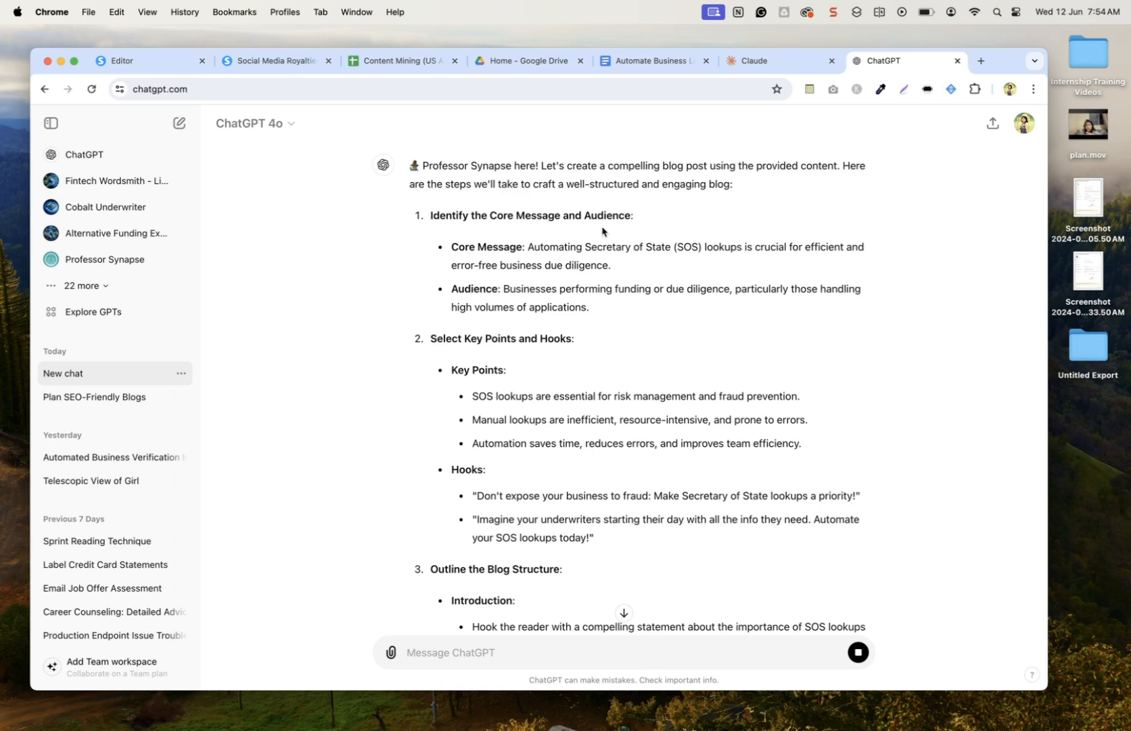
{"action": "scroll", "coordinate": [601, 230], "scroll_direction": "down", "scroll_amount": 2}
{"action": "scroll", "coordinate": [602, 230], "scroll_direction": "up", "scroll_amount": 1}
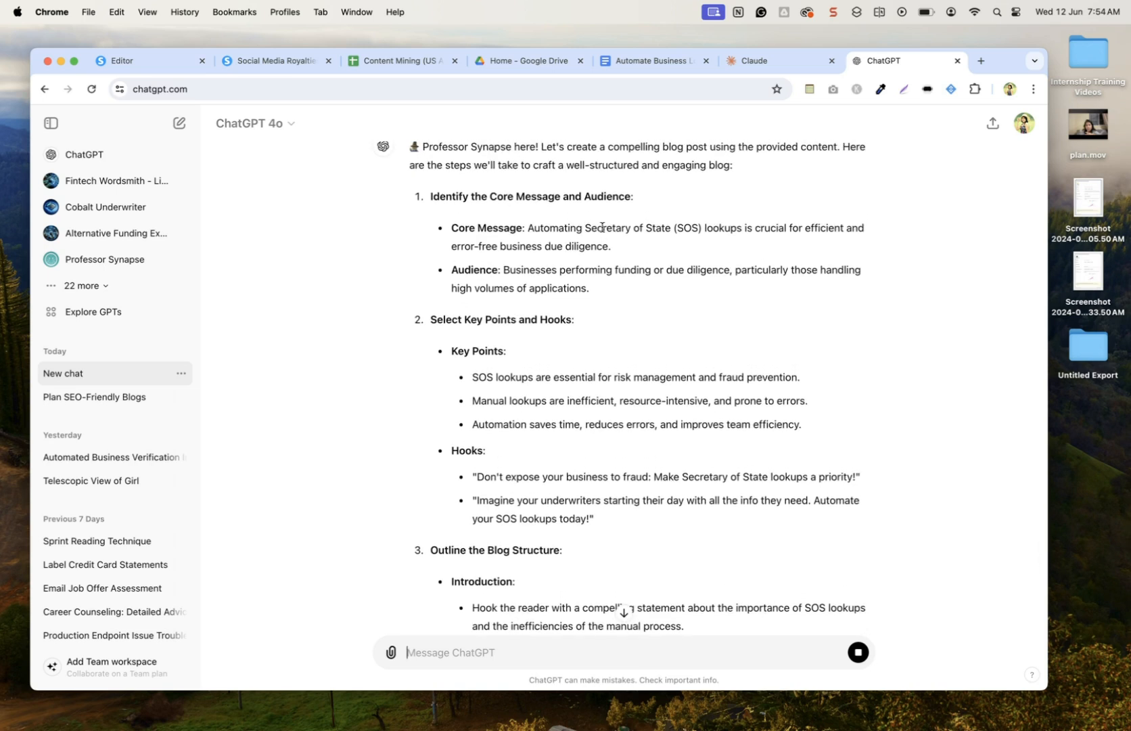
{"action": "scroll", "coordinate": [602, 228], "scroll_direction": "up", "scroll_amount": 1}
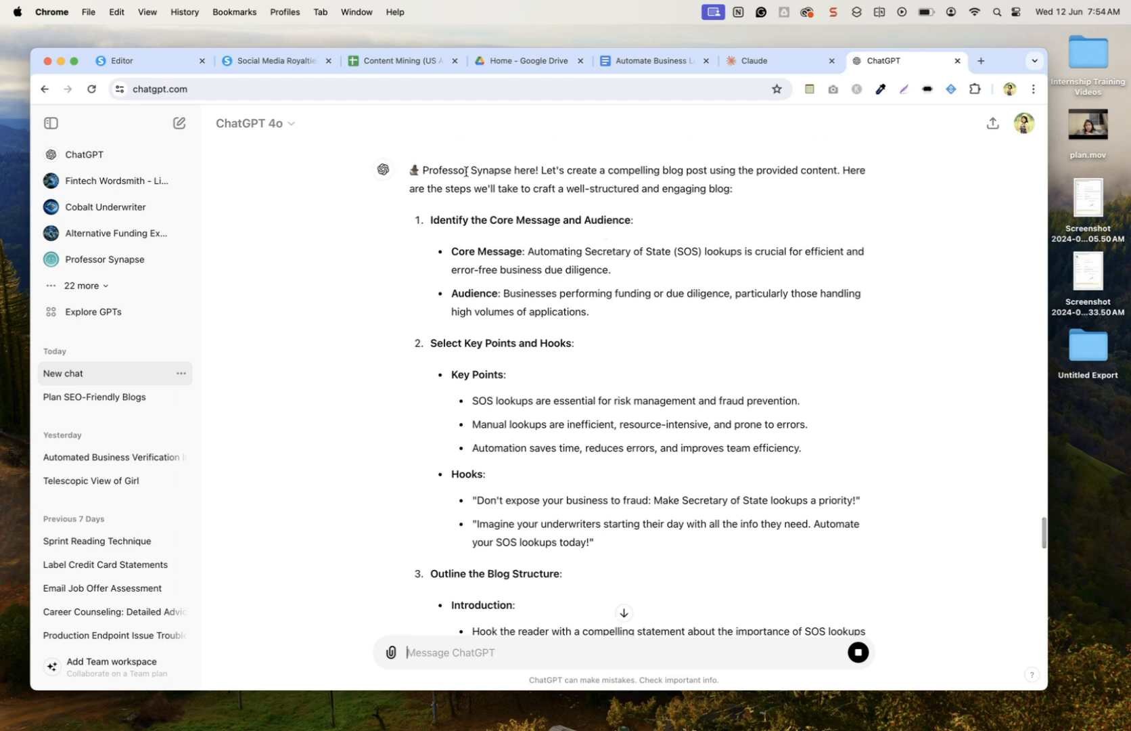
{"action": "left_click_drag", "start_coordinate": [428, 170], "coordinate": [515, 173]}
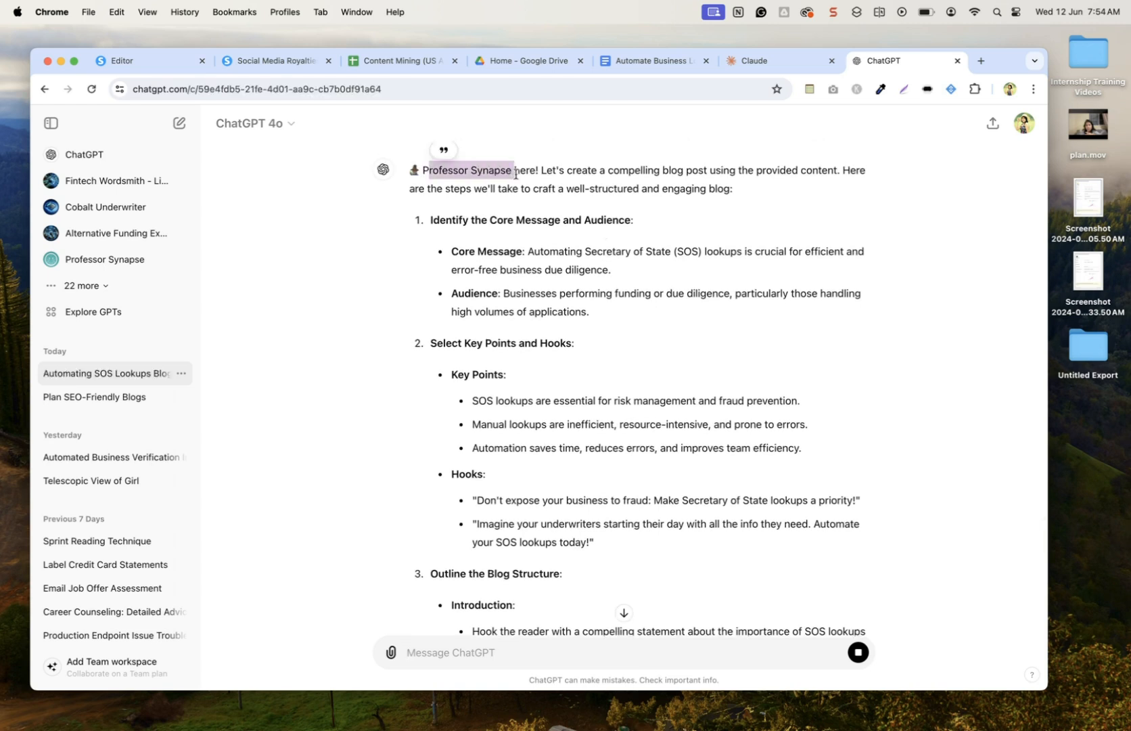
{"action": "left_click", "coordinate": [522, 214]}
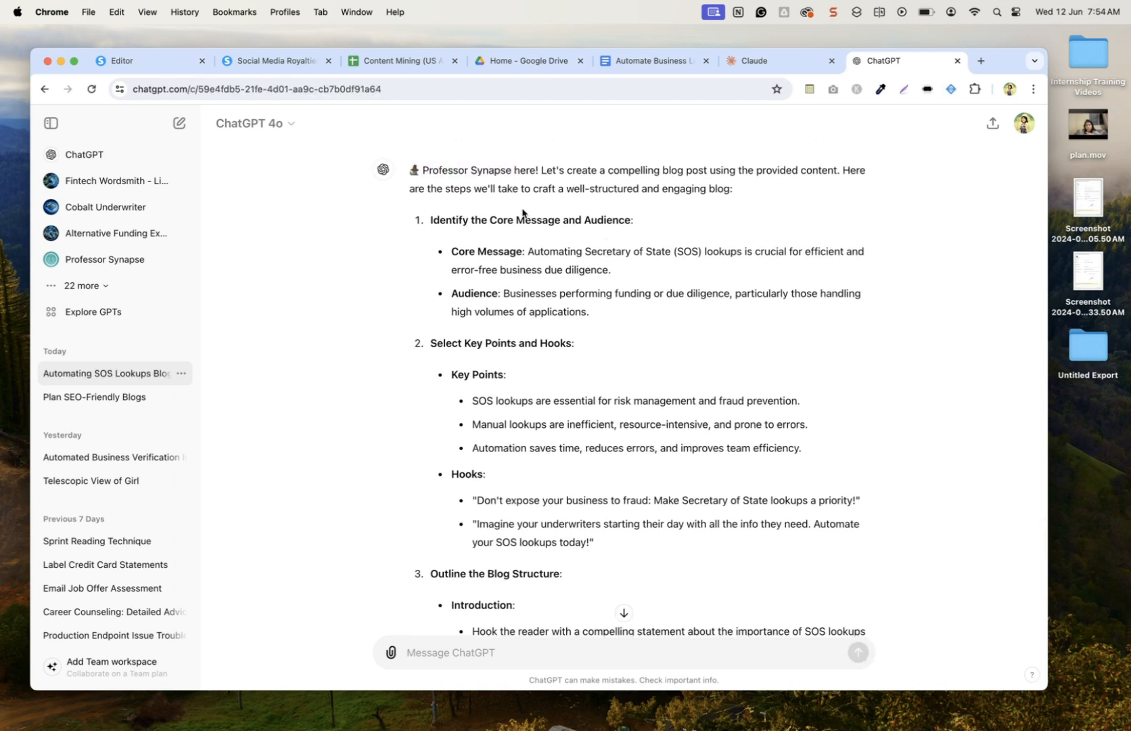
Review the reply's proposed blog structure and its drafted Introduction and Problem Statement steps.
{"action": "scroll", "coordinate": [523, 214], "scroll_direction": "down", "scroll_amount": 1}
{"action": "scroll", "coordinate": [523, 214], "scroll_direction": "down", "scroll_amount": 2}
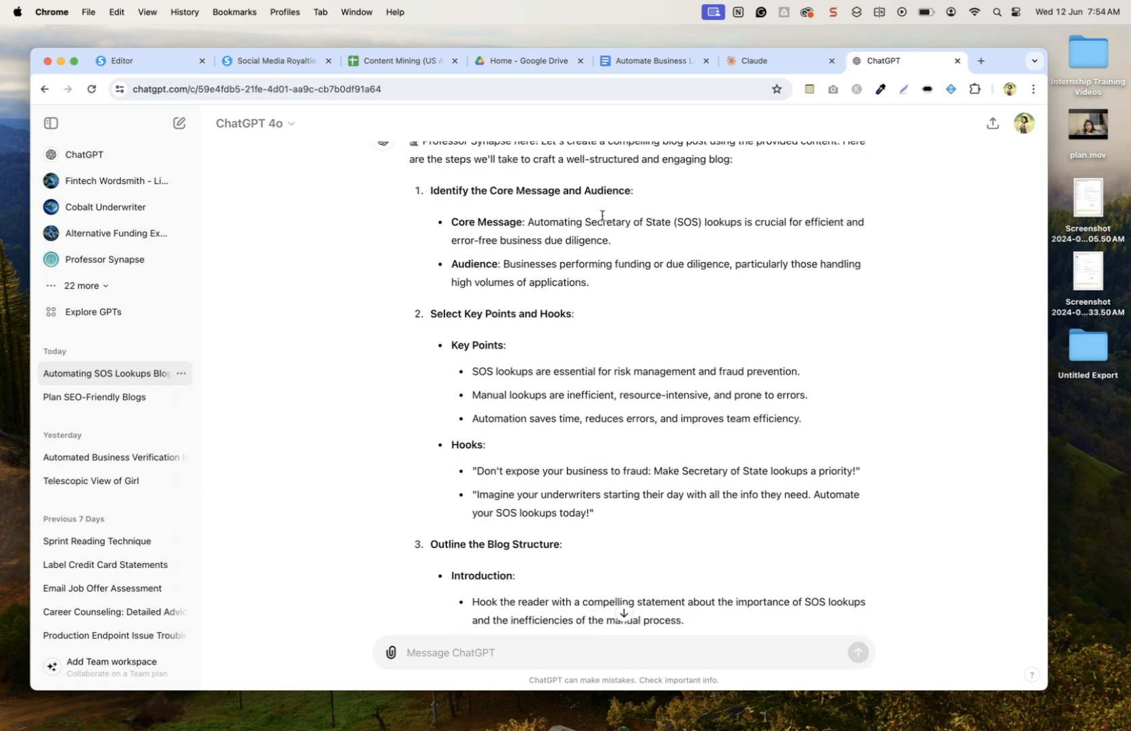
{"action": "scroll", "coordinate": [599, 216], "scroll_direction": "down", "scroll_amount": 3}
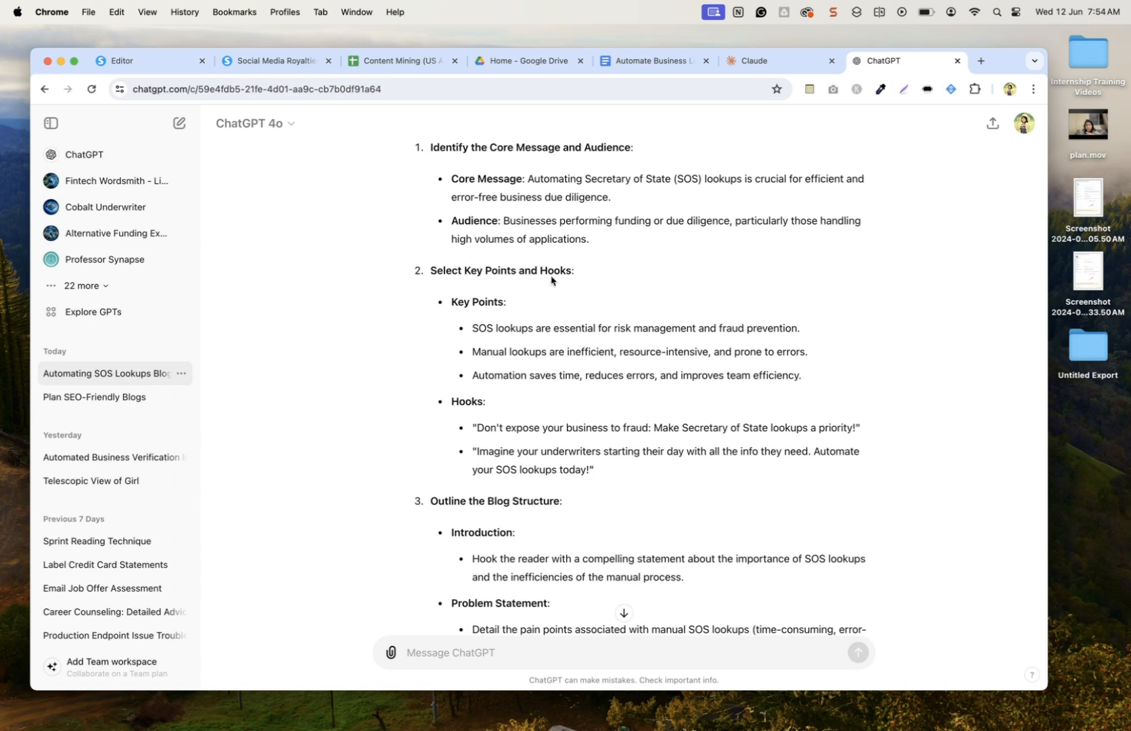
{"action": "scroll", "coordinate": [561, 304], "scroll_direction": "down", "scroll_amount": 8}
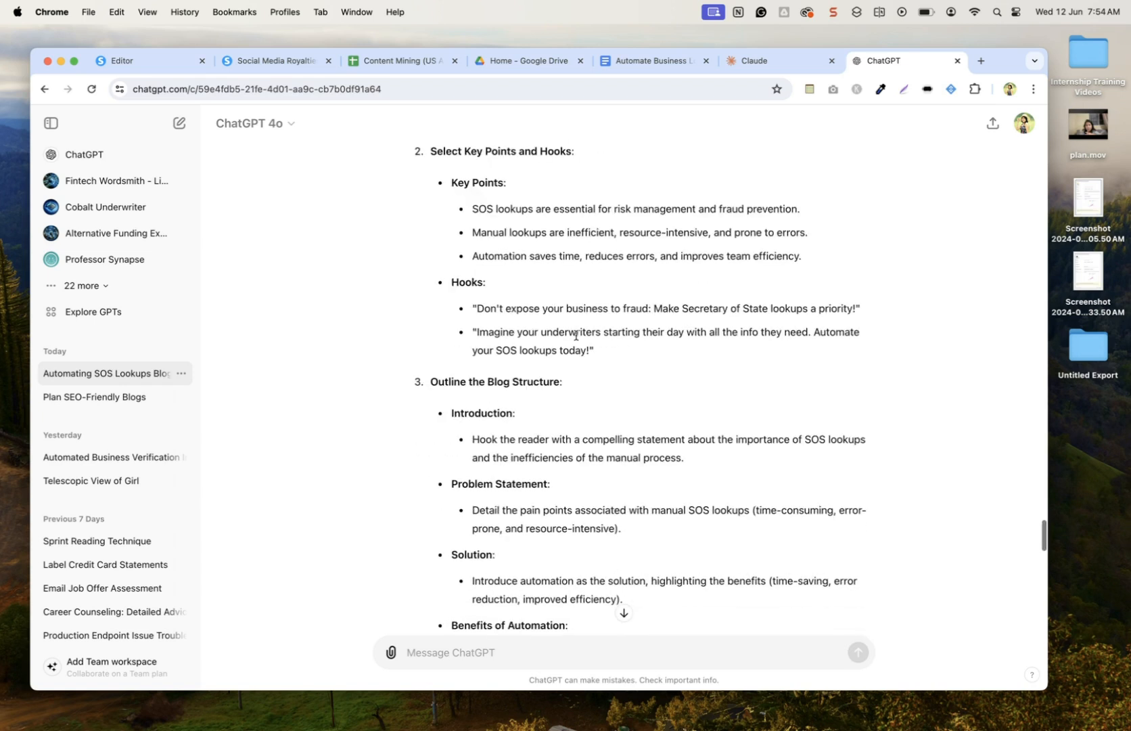
{"action": "scroll", "coordinate": [574, 389], "scroll_direction": "down", "scroll_amount": 8}
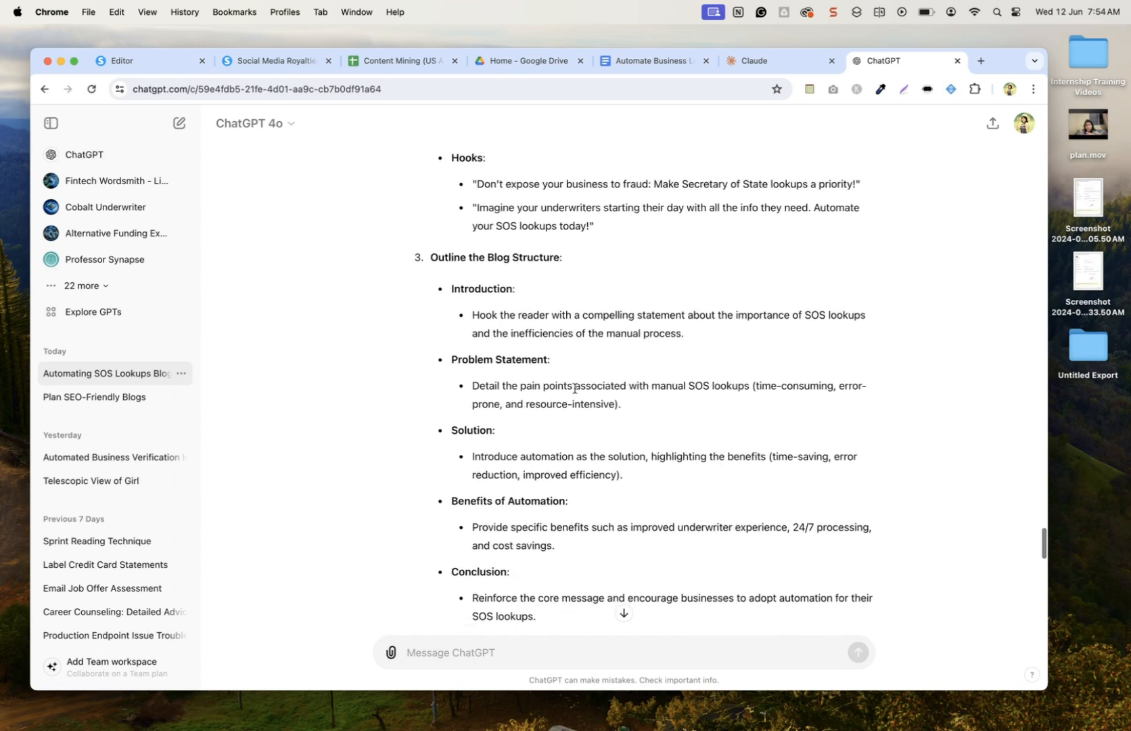
{"action": "scroll", "coordinate": [574, 390], "scroll_direction": "down", "scroll_amount": 14}
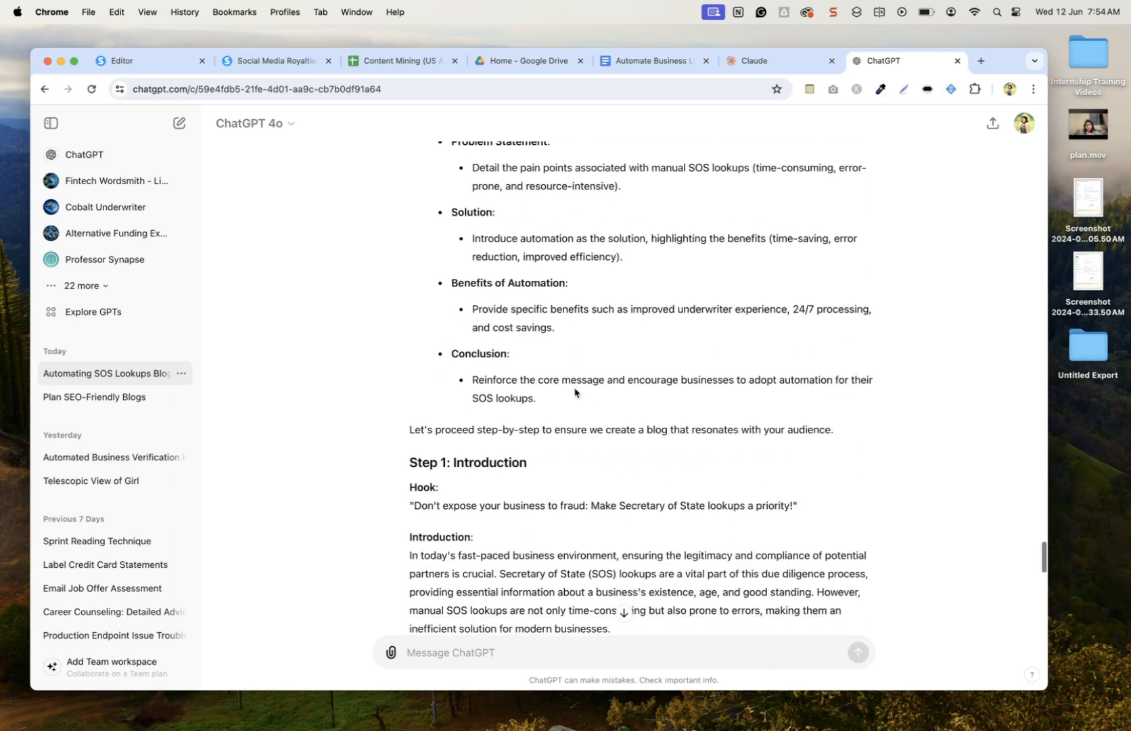
{"action": "scroll", "coordinate": [575, 389], "scroll_direction": "down", "scroll_amount": 8}
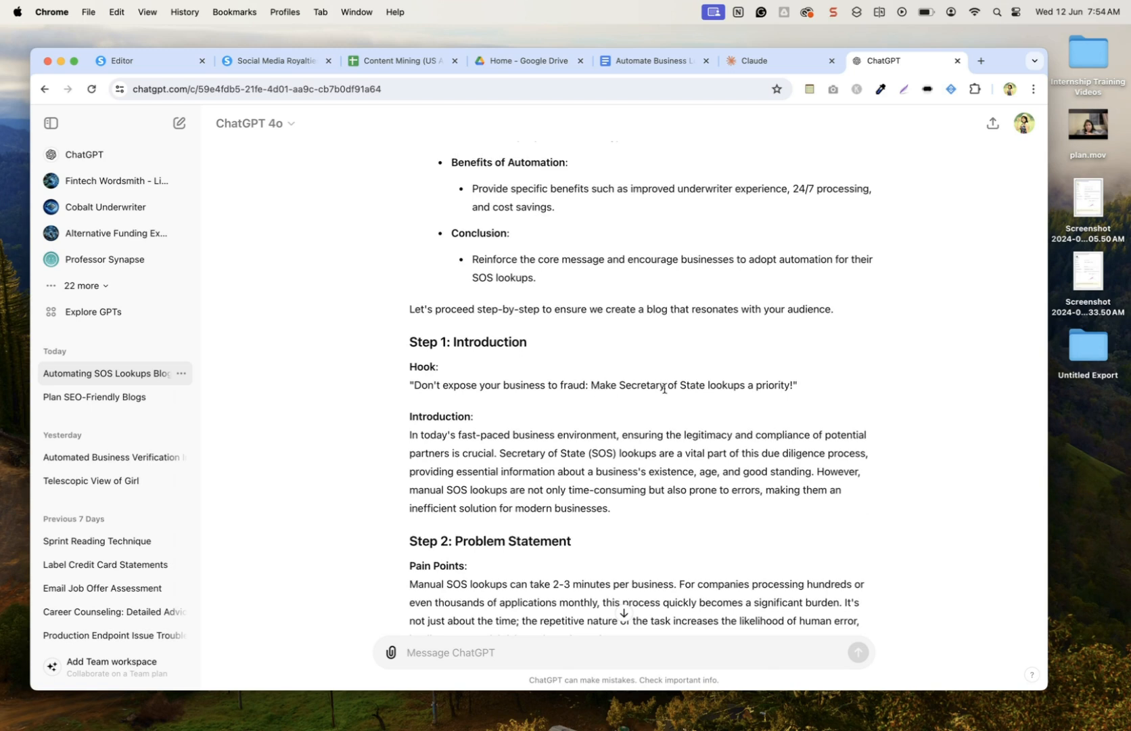
{"action": "scroll", "coordinate": [755, 396], "scroll_direction": "down", "scroll_amount": 6}
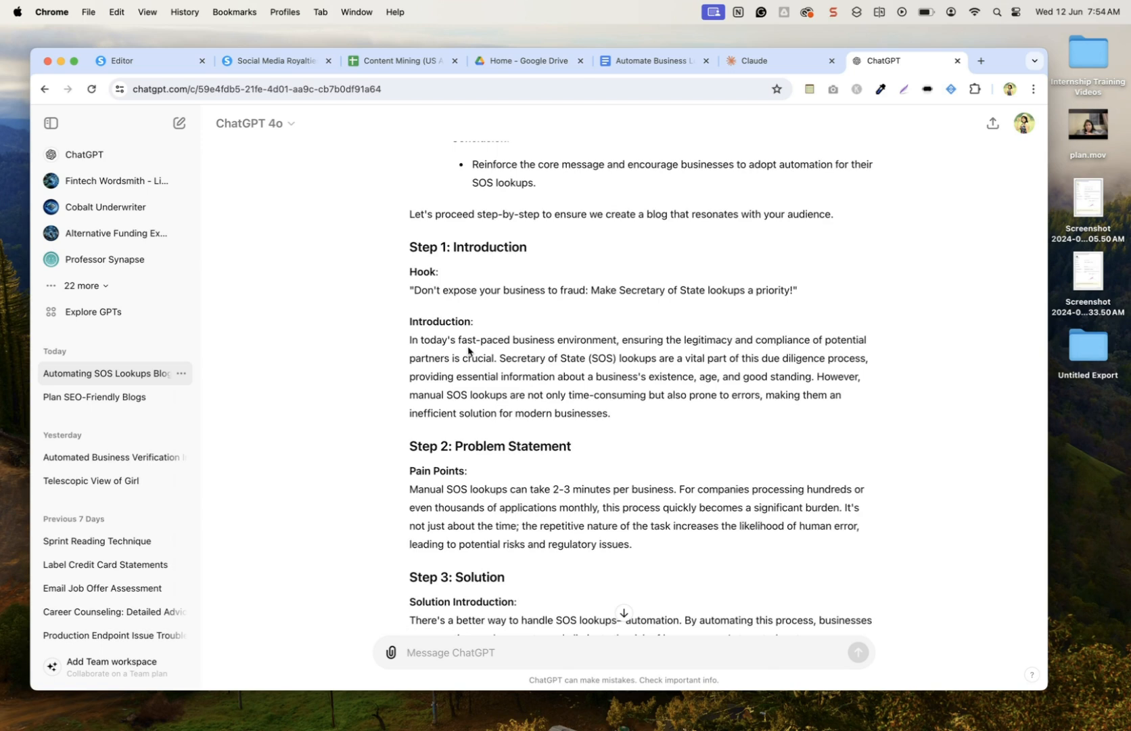
Read ChatGPT's drafted Introduction paragraph closely and skim the Problem Statement, Solution and Benefits of Automation steps below it.
{"action": "scroll", "coordinate": [429, 353], "scroll_direction": "down", "scroll_amount": 8}
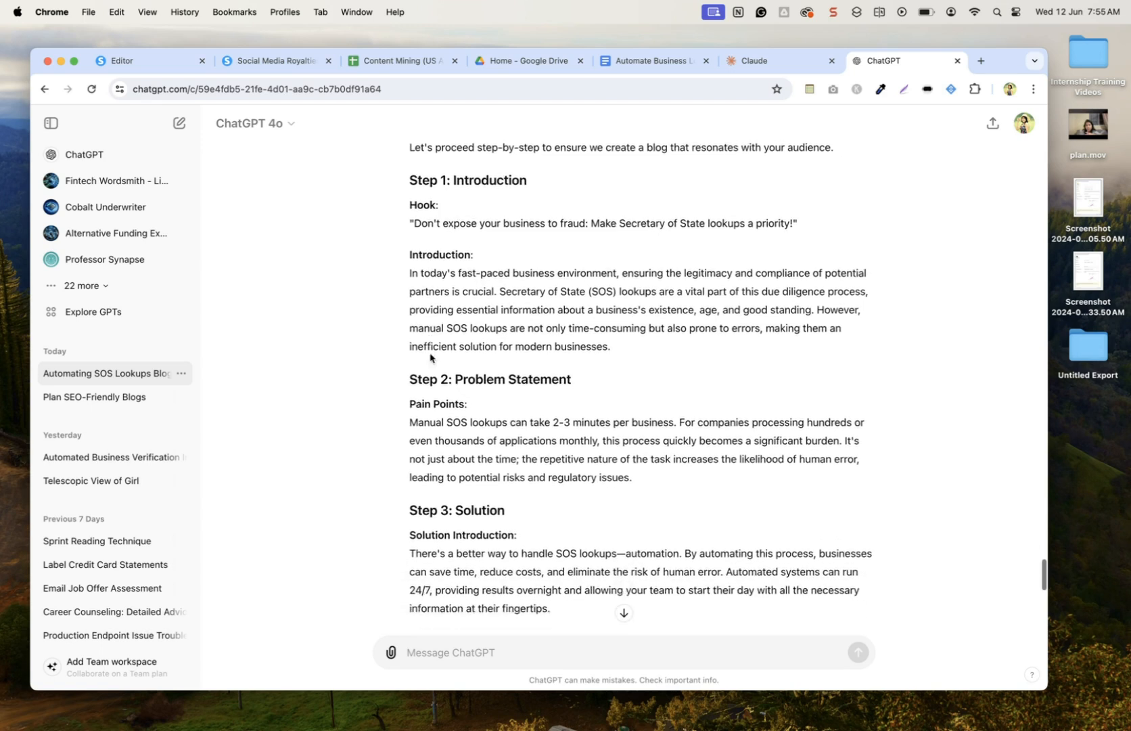
{"action": "scroll", "coordinate": [430, 357], "scroll_direction": "up", "scroll_amount": 9}
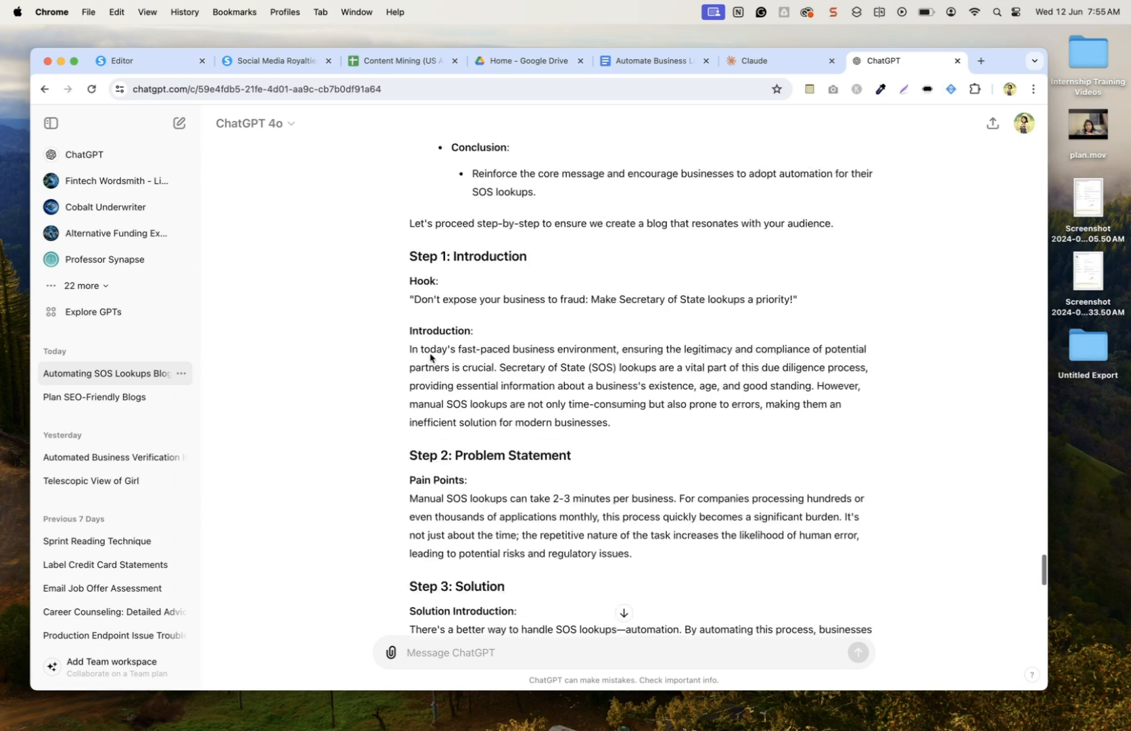
{"action": "left_click_drag", "start_coordinate": [409, 366], "coordinate": [606, 368]}
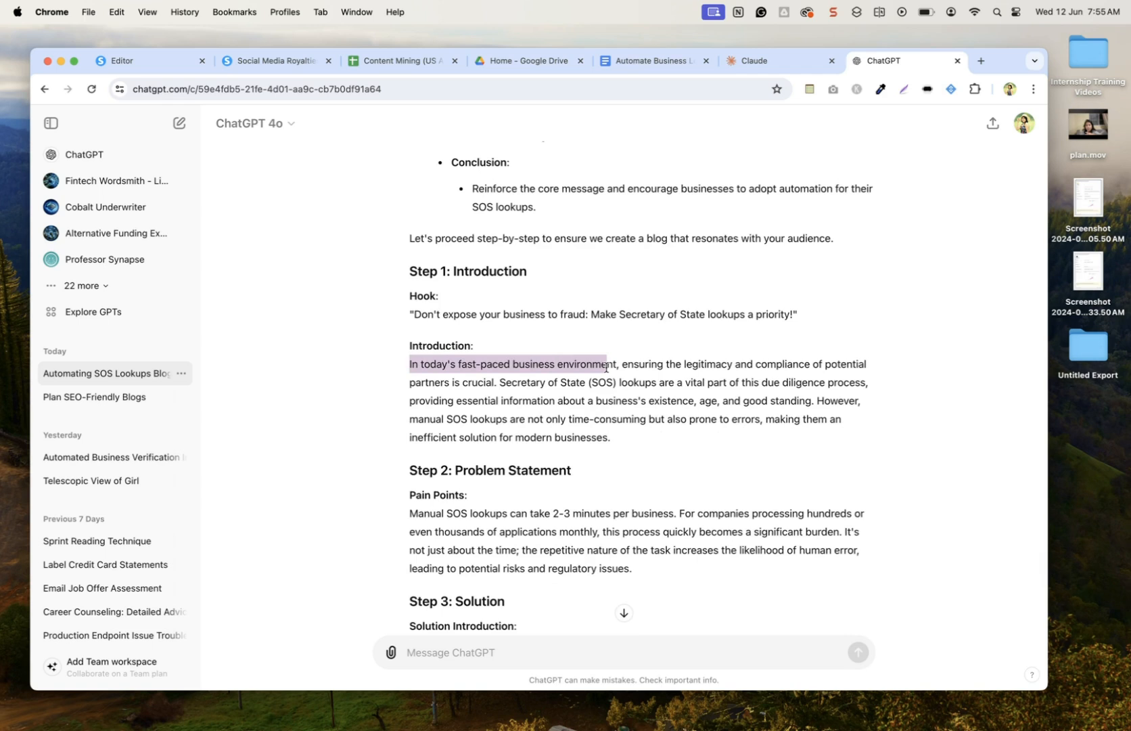
{"action": "left_click_drag", "start_coordinate": [606, 368], "coordinate": [446, 365]}
{"action": "left_click", "coordinate": [622, 367]}
{"action": "left_click", "coordinate": [447, 363]}
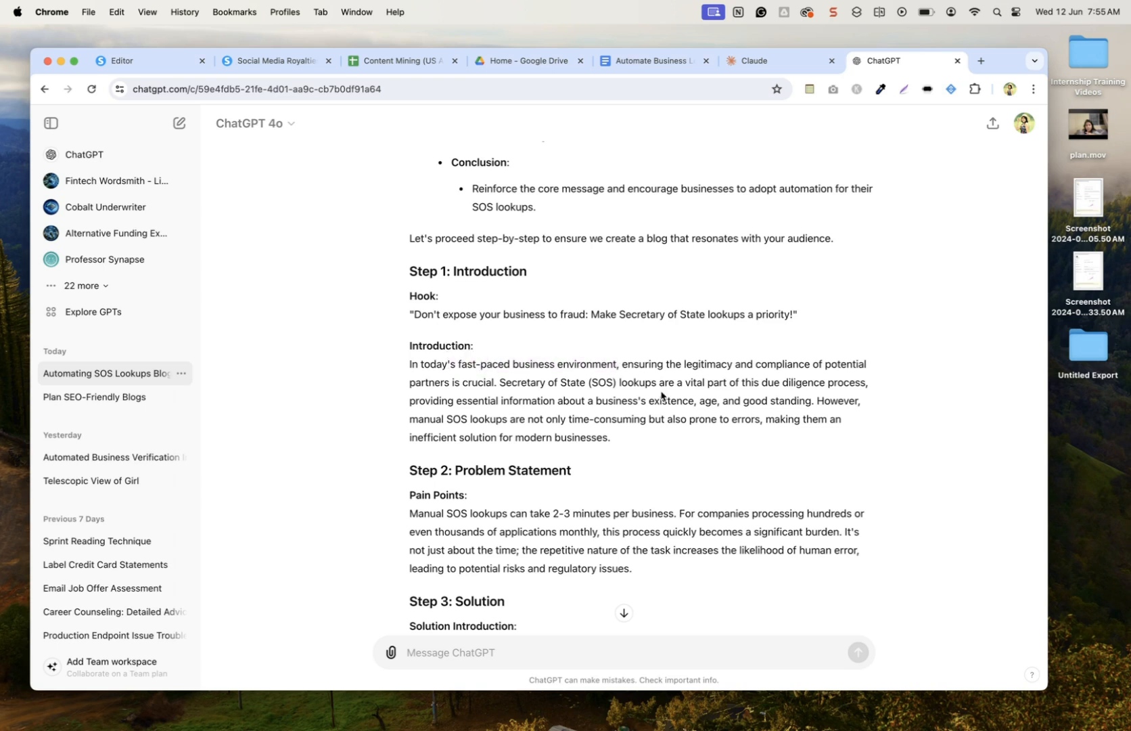
{"action": "scroll", "coordinate": [661, 395], "scroll_direction": "down", "scroll_amount": 3}
{"action": "scroll", "coordinate": [661, 396], "scroll_direction": "down", "scroll_amount": 2}
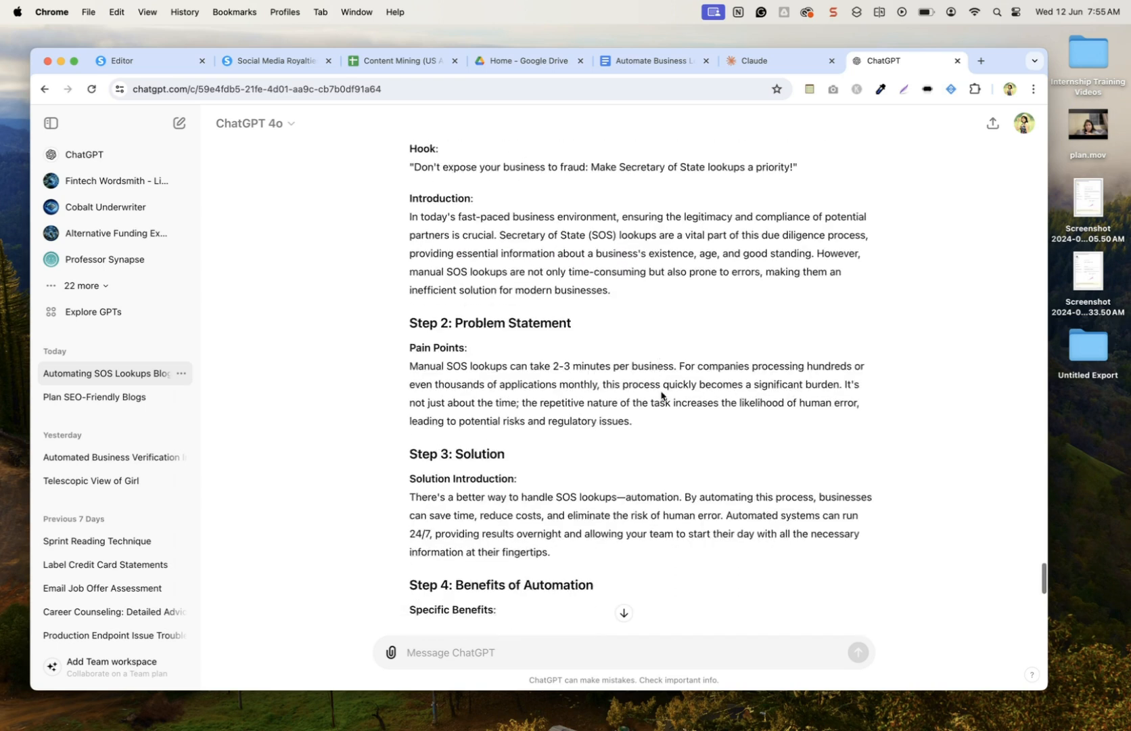
{"action": "scroll", "coordinate": [661, 396], "scroll_direction": "down", "scroll_amount": 2}
{"action": "scroll", "coordinate": [661, 396], "scroll_direction": "down", "scroll_amount": 8}
{"action": "scroll", "coordinate": [661, 396], "scroll_direction": "down", "scroll_amount": 5}
Copy the entire blog prompt sent to ChatGPT, from "I need to create a blog" through the end of the pasted document.
{"action": "scroll", "coordinate": [661, 396], "scroll_direction": "down", "scroll_amount": 15}
{"action": "key", "text": "super+a"}
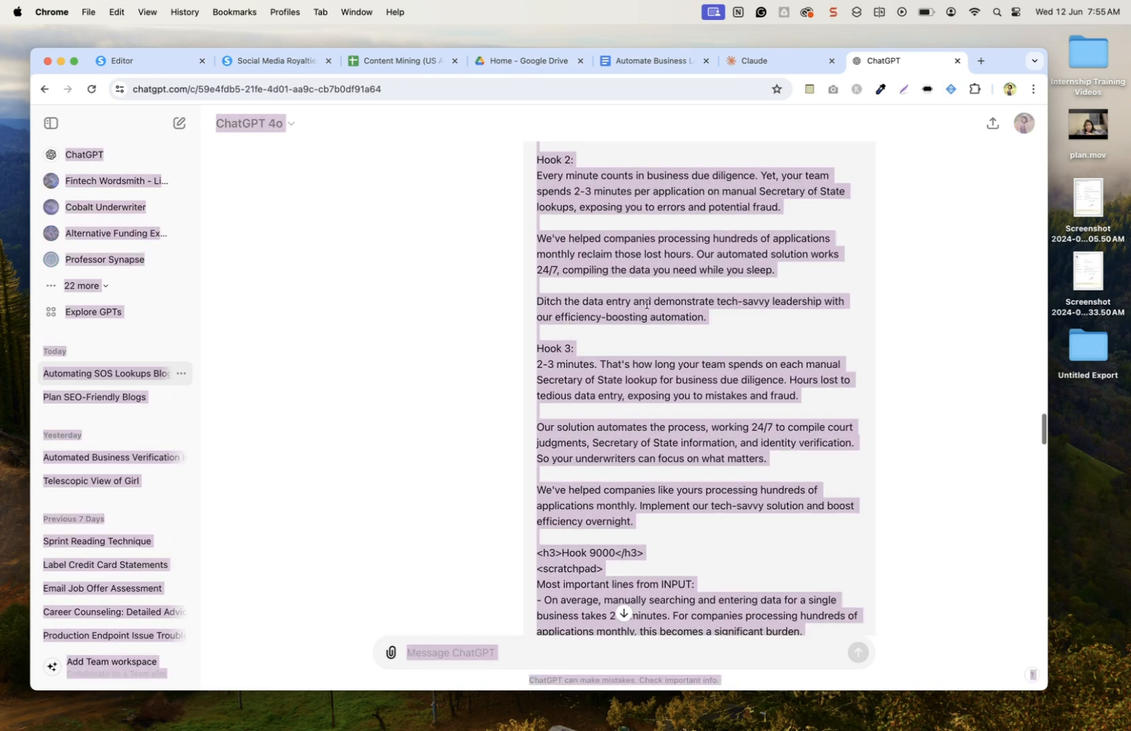
{"action": "left_click", "coordinate": [646, 304]}
{"action": "scroll", "coordinate": [648, 308], "scroll_direction": "down", "scroll_amount": 12}
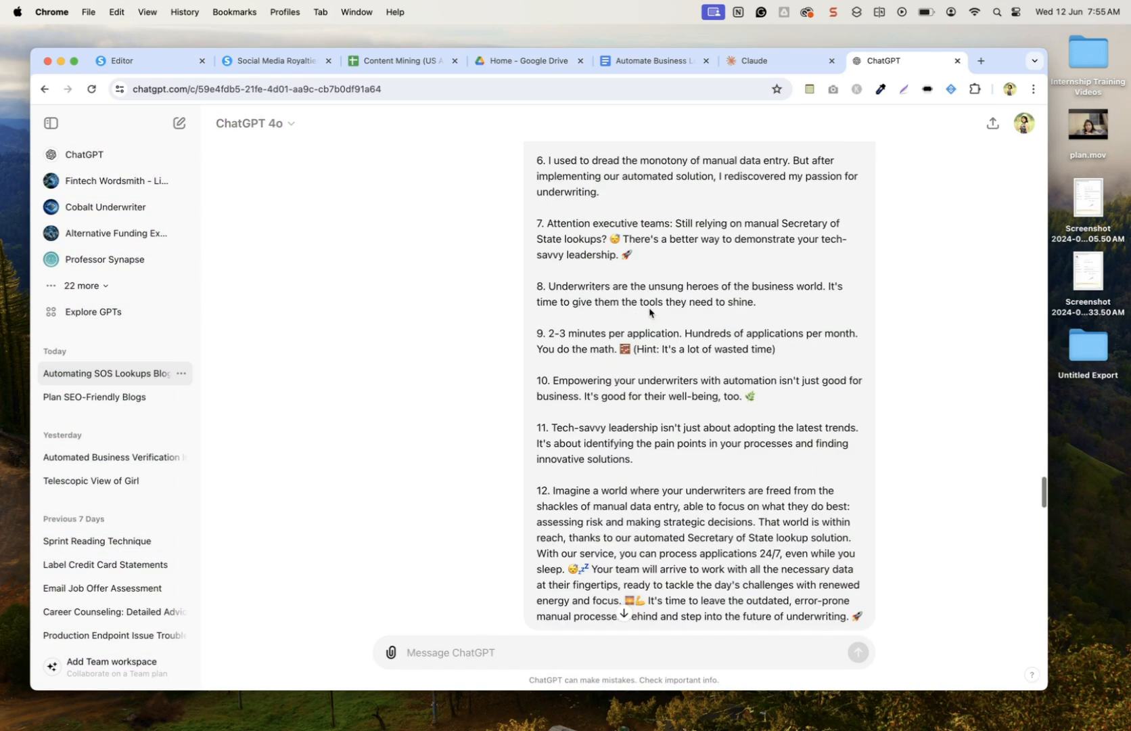
{"action": "left_click_drag", "start_coordinate": [868, 411], "coordinate": [532, 172]}
{"action": "key", "text": "super+c"}
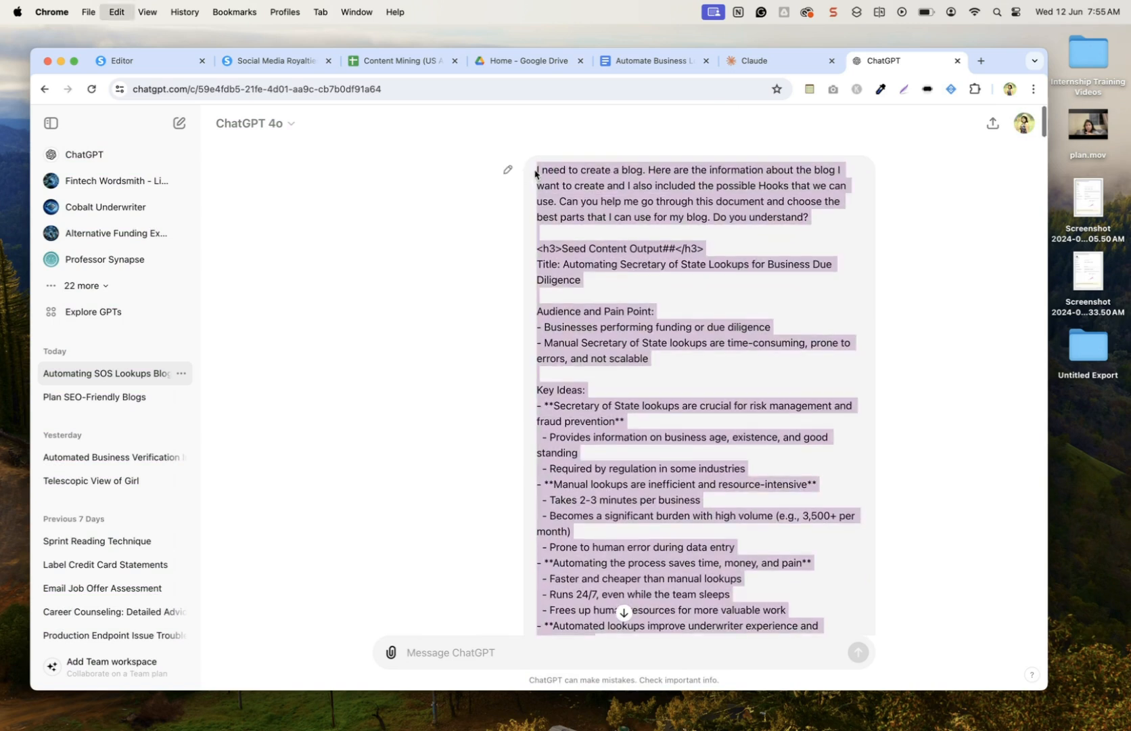
Switch to Claude, paste the copied blog prompt into a new Claude 3 Opus chat and send it.
{"action": "left_click", "coordinate": [754, 61]}
{"action": "key", "text": "super+v"}
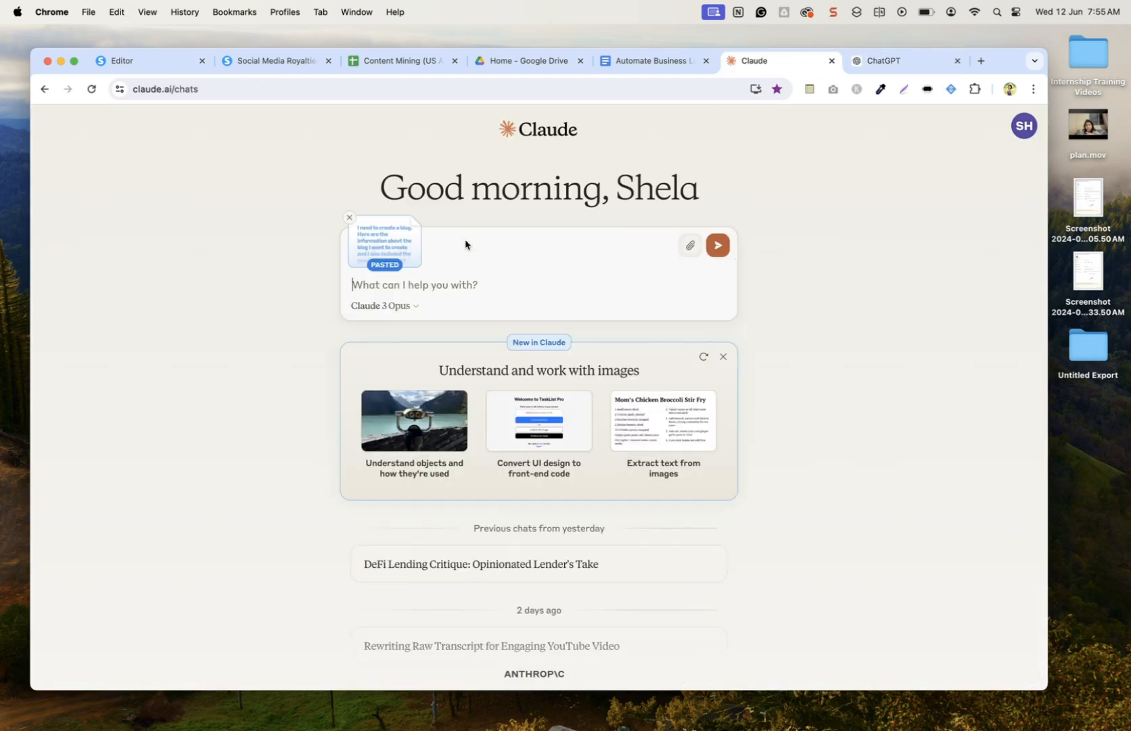
{"action": "left_click", "coordinate": [718, 252]}
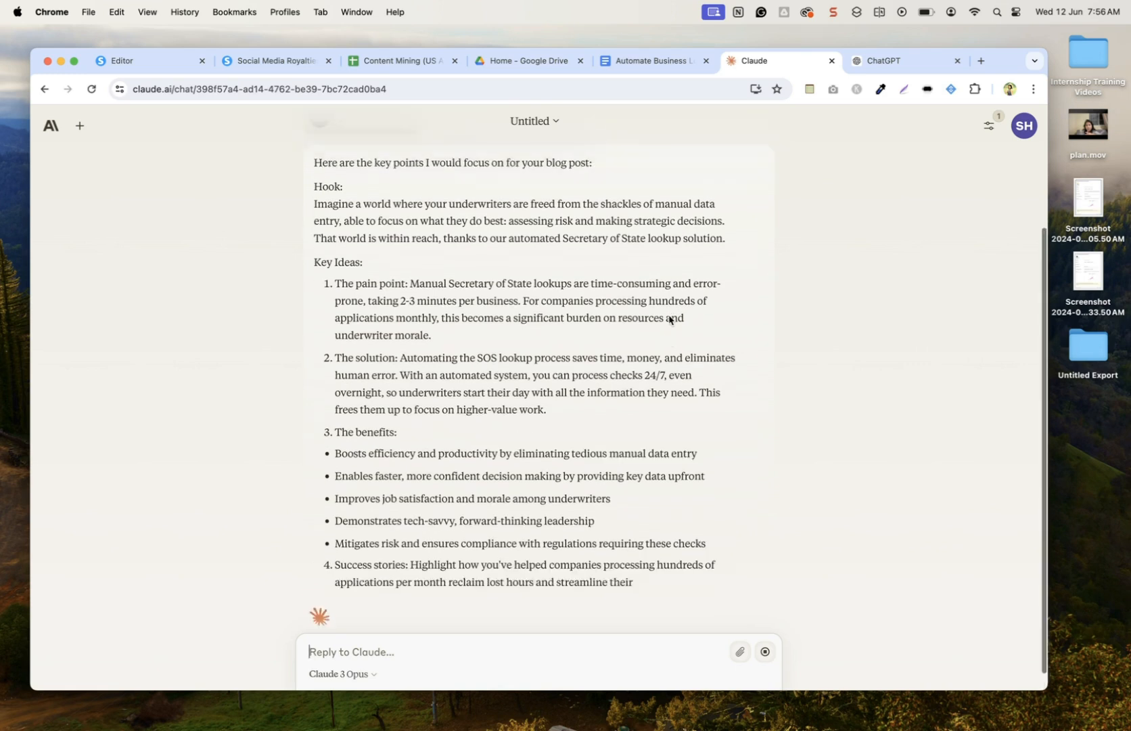
Examine the hook and the numbered key ideas in Claude's reply.
{"action": "scroll", "coordinate": [669, 319], "scroll_direction": "up", "scroll_amount": 1}
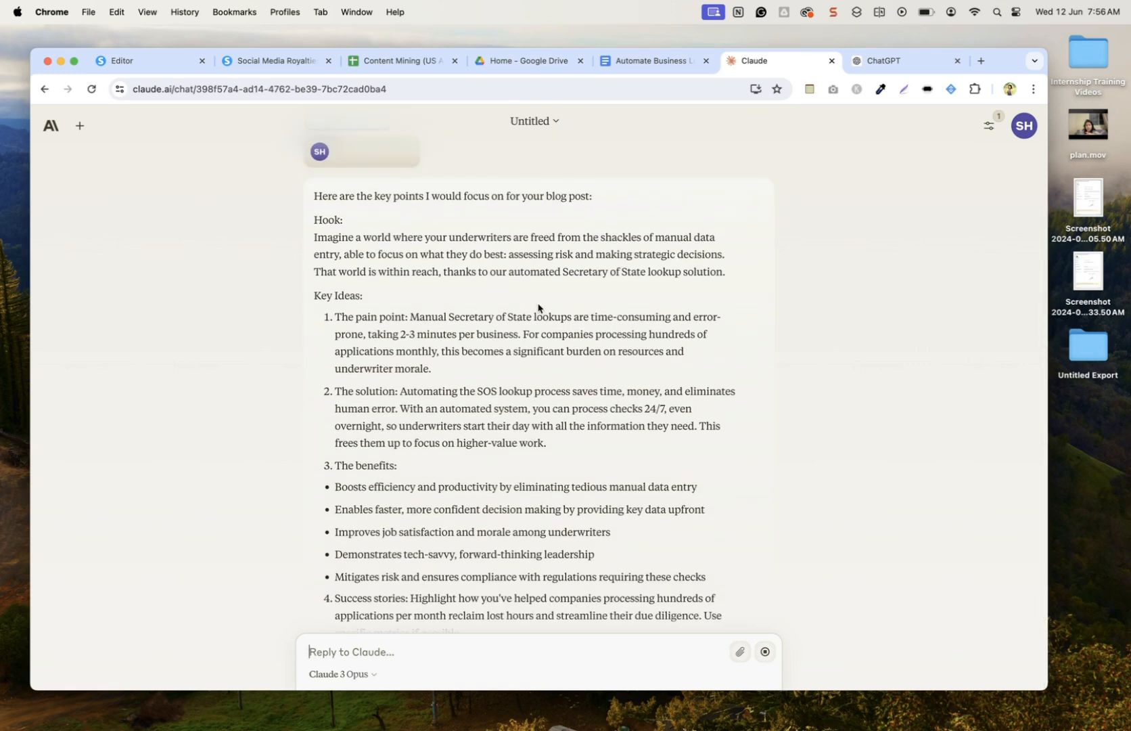
{"action": "left_click_drag", "start_coordinate": [423, 271], "coordinate": [687, 272]}
{"action": "left_click", "coordinate": [688, 272]}
{"action": "scroll", "coordinate": [680, 290], "scroll_direction": "down", "scroll_amount": 1}
{"action": "scroll", "coordinate": [680, 289], "scroll_direction": "down", "scroll_amount": 2}
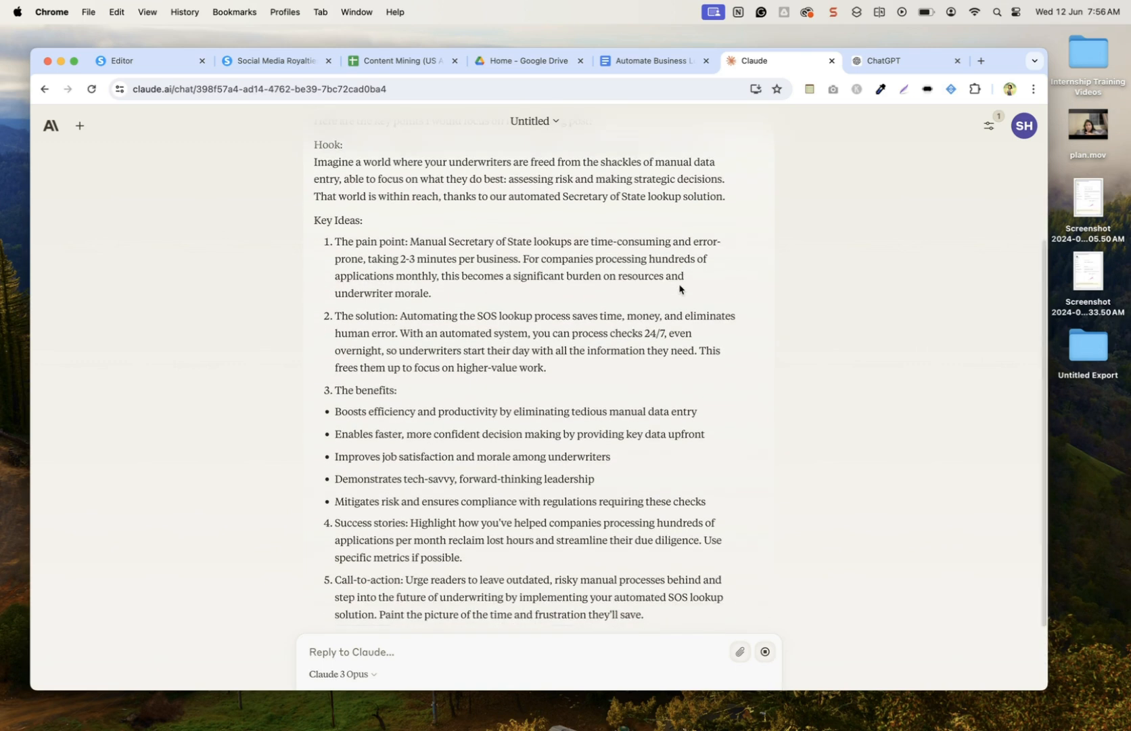
{"action": "scroll", "coordinate": [679, 285], "scroll_direction": "up", "scroll_amount": 2}
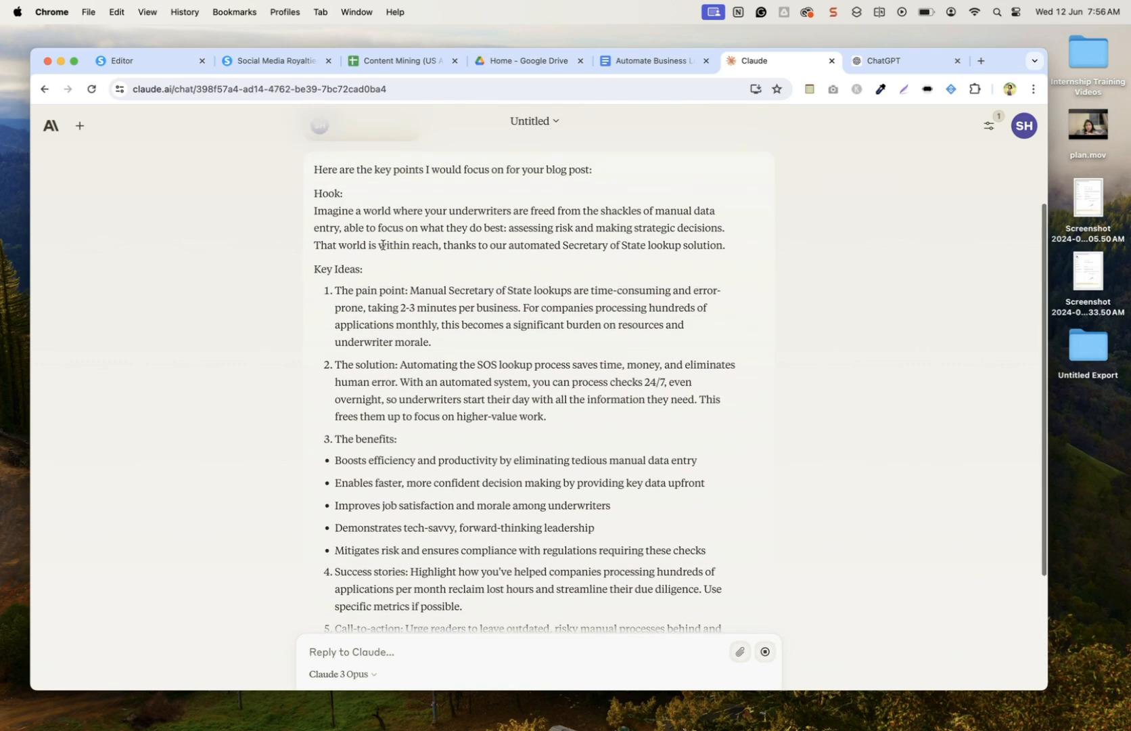
{"action": "left_click_drag", "start_coordinate": [313, 199], "coordinate": [594, 245]}
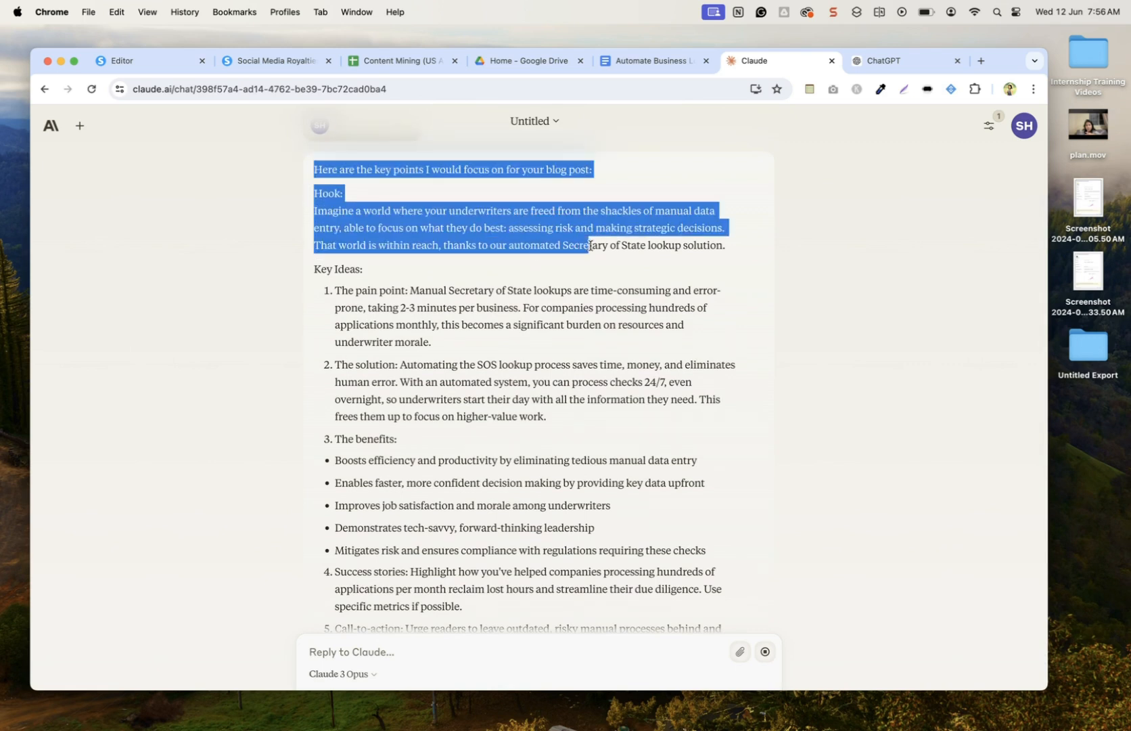
{"action": "left_click", "coordinate": [603, 245]}
{"action": "left_click_drag", "start_coordinate": [727, 247], "coordinate": [320, 200]}
Return to ChatGPT's reply and examine the hook in its Step 1: Introduction.
{"action": "left_click", "coordinate": [888, 61]}
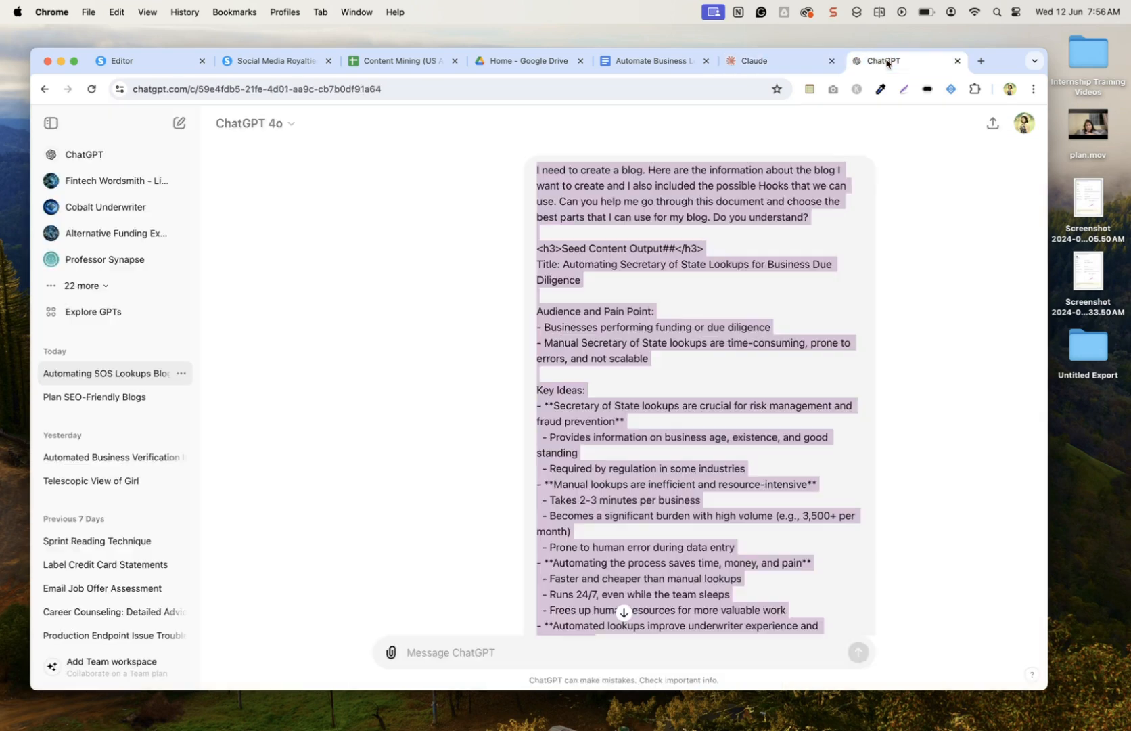
{"action": "scroll", "coordinate": [652, 237], "scroll_direction": "down", "scroll_amount": 3}
{"action": "scroll", "coordinate": [651, 237], "scroll_direction": "down", "scroll_amount": 20}
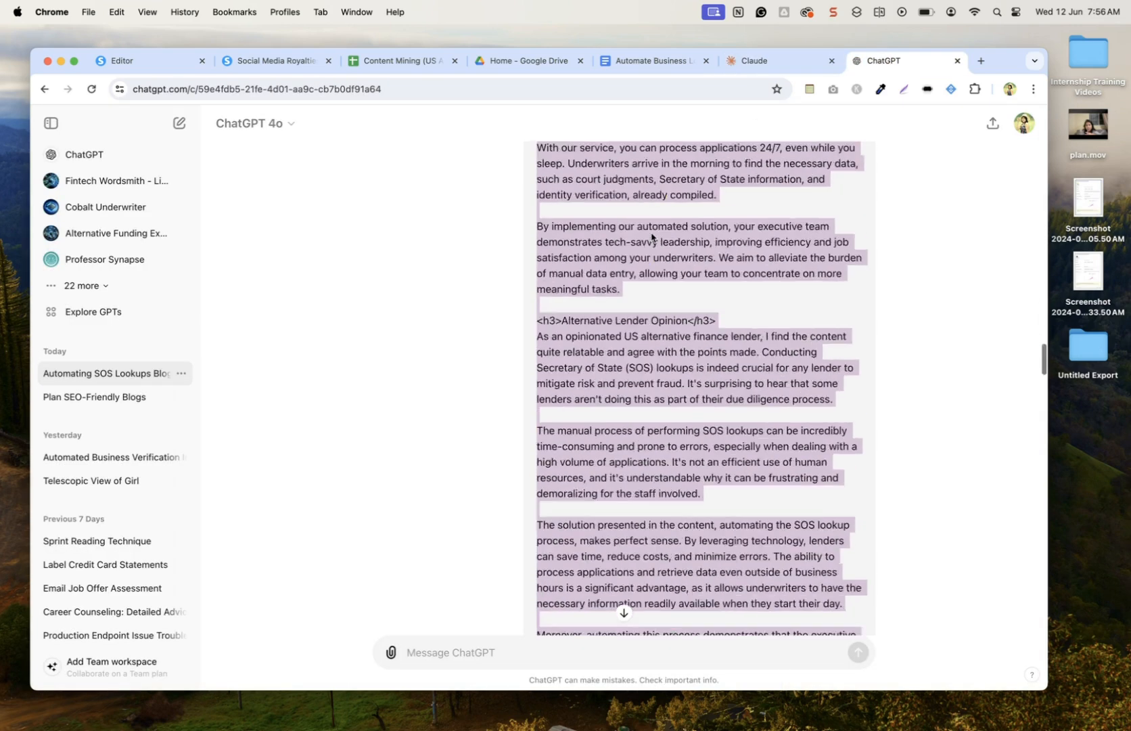
{"action": "scroll", "coordinate": [651, 232], "scroll_direction": "down", "scroll_amount": 20}
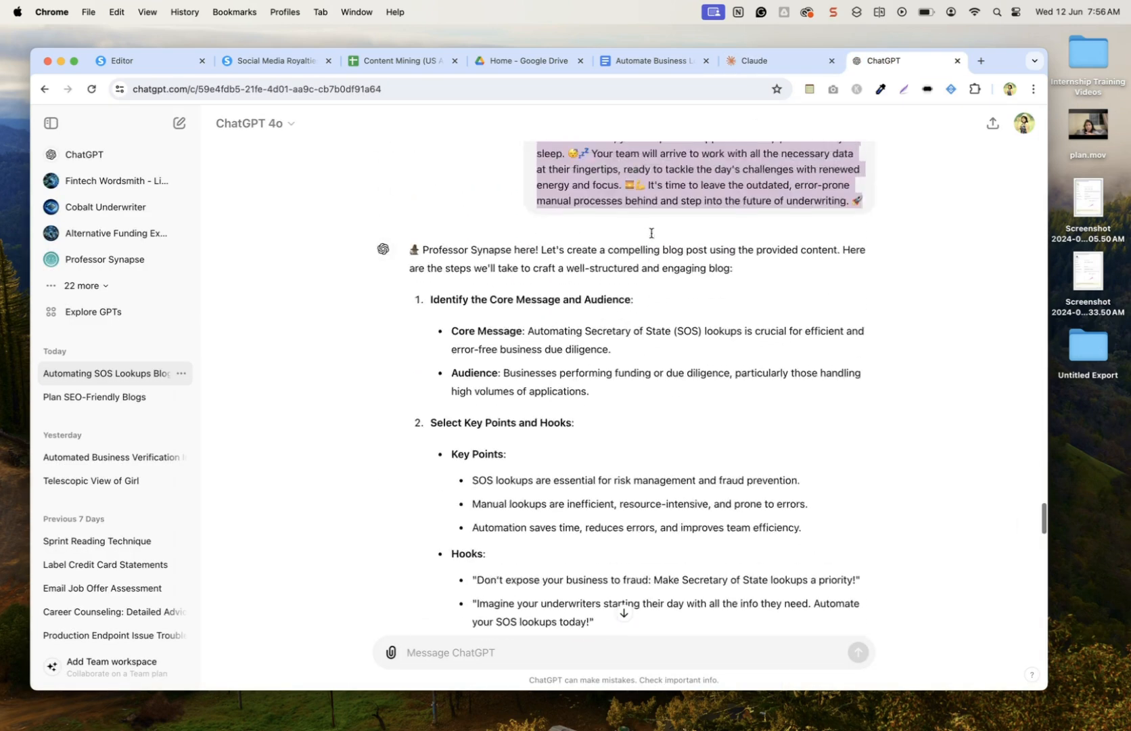
{"action": "scroll", "coordinate": [651, 233], "scroll_direction": "down", "scroll_amount": 2}
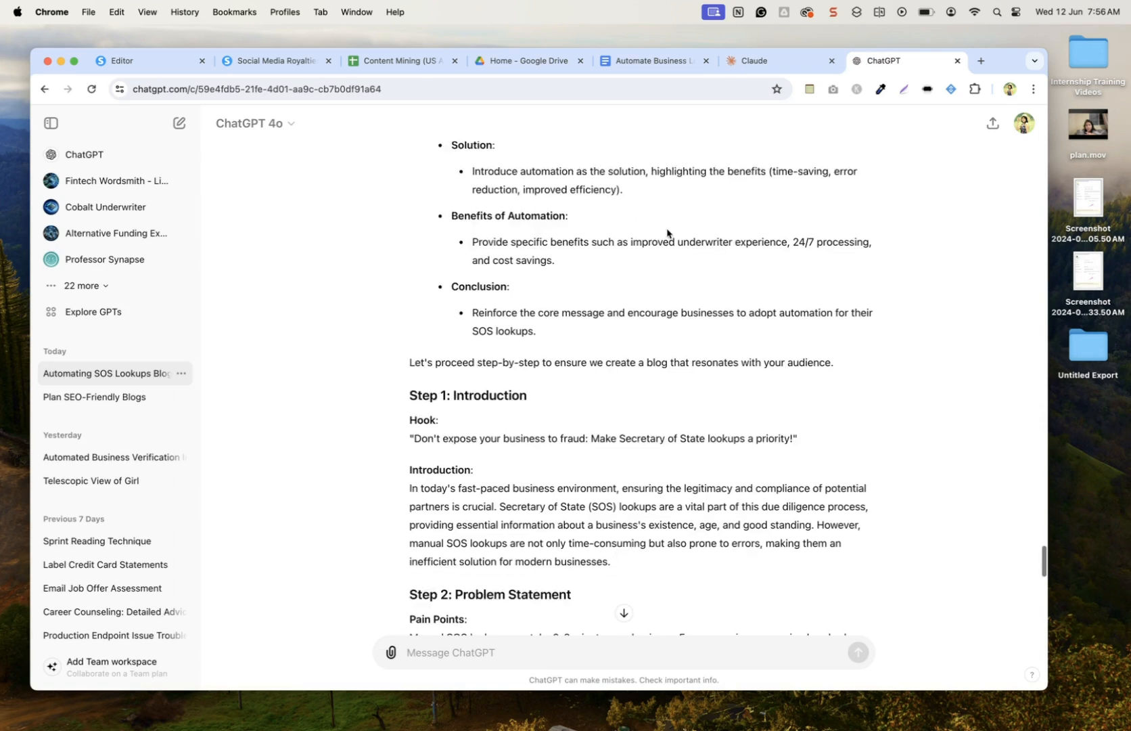
{"action": "mouse_move", "coordinate": [415, 437]}
{"action": "left_mouse_down"}
{"action": "mouse_move", "coordinate": [825, 449]}
{"action": "mouse_move", "coordinate": [406, 438]}
{"action": "left_mouse_up"}
{"action": "left_click", "coordinate": [823, 449]}
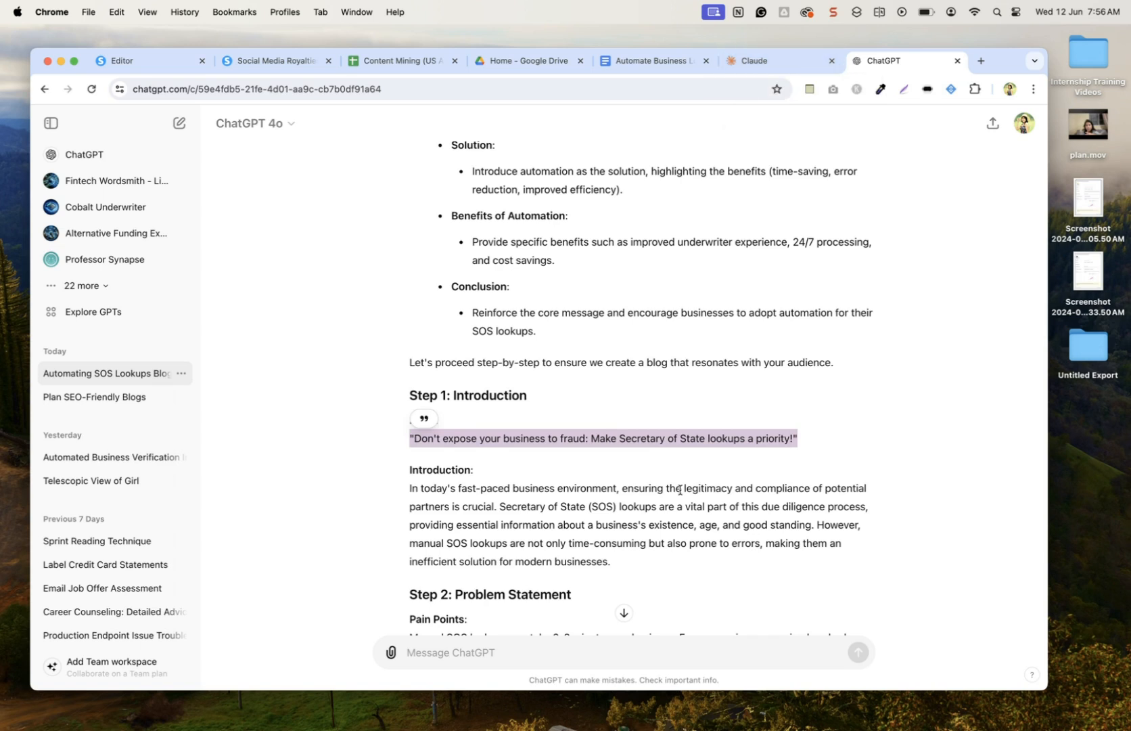
{"action": "left_click_drag", "start_coordinate": [798, 440], "coordinate": [529, 438]}
{"action": "left_click_drag", "start_coordinate": [414, 439], "coordinate": [795, 443]}
{"action": "left_click", "coordinate": [793, 444]}
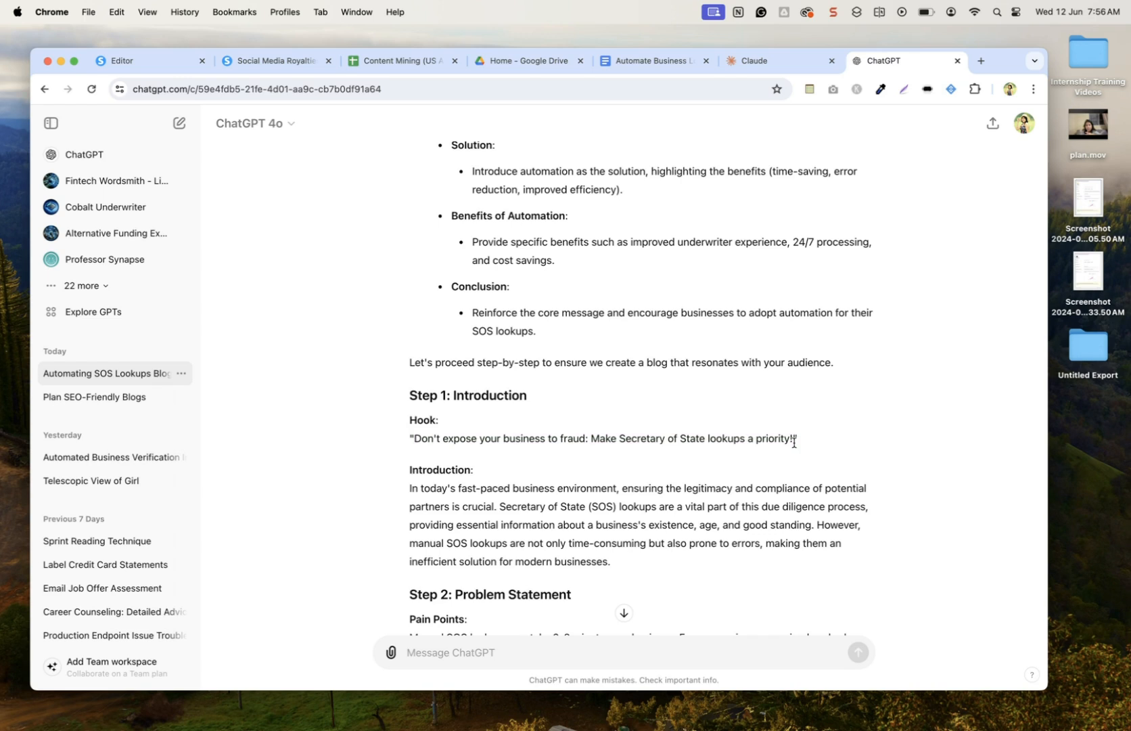
Compare the wording of Claude's hook about underwriters with ChatGPT's hook about fraud.
{"action": "left_click", "coordinate": [753, 67]}
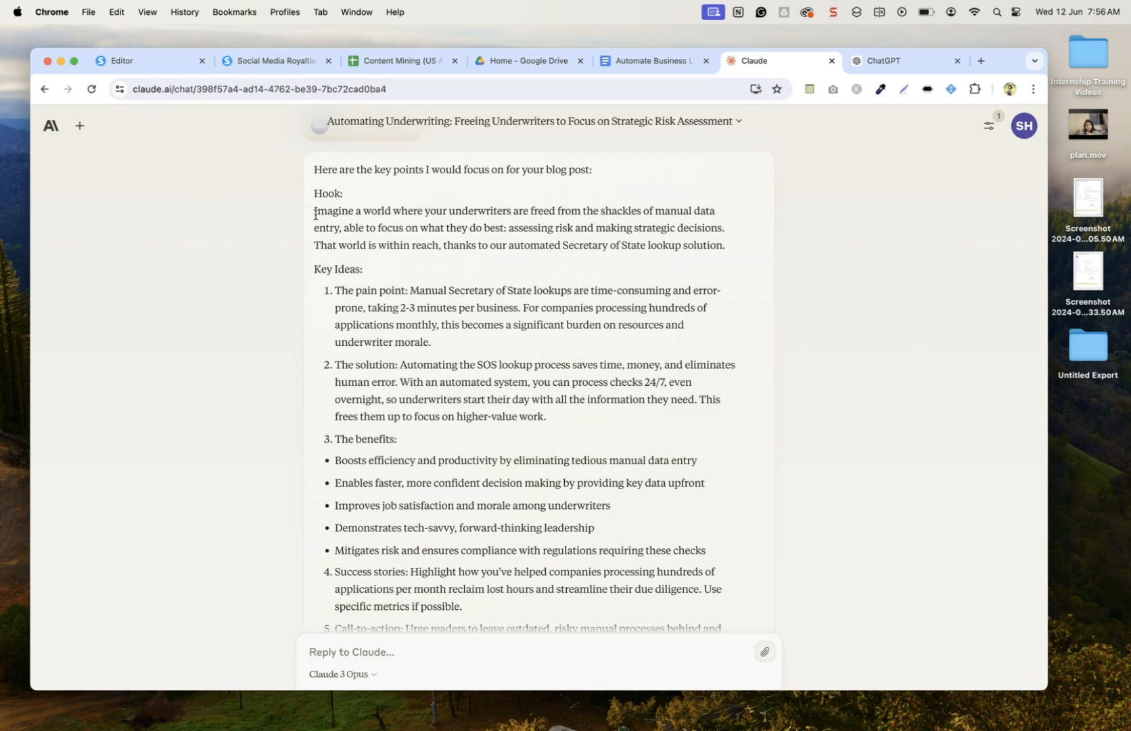
{"action": "left_click_drag", "start_coordinate": [313, 212], "coordinate": [670, 213]}
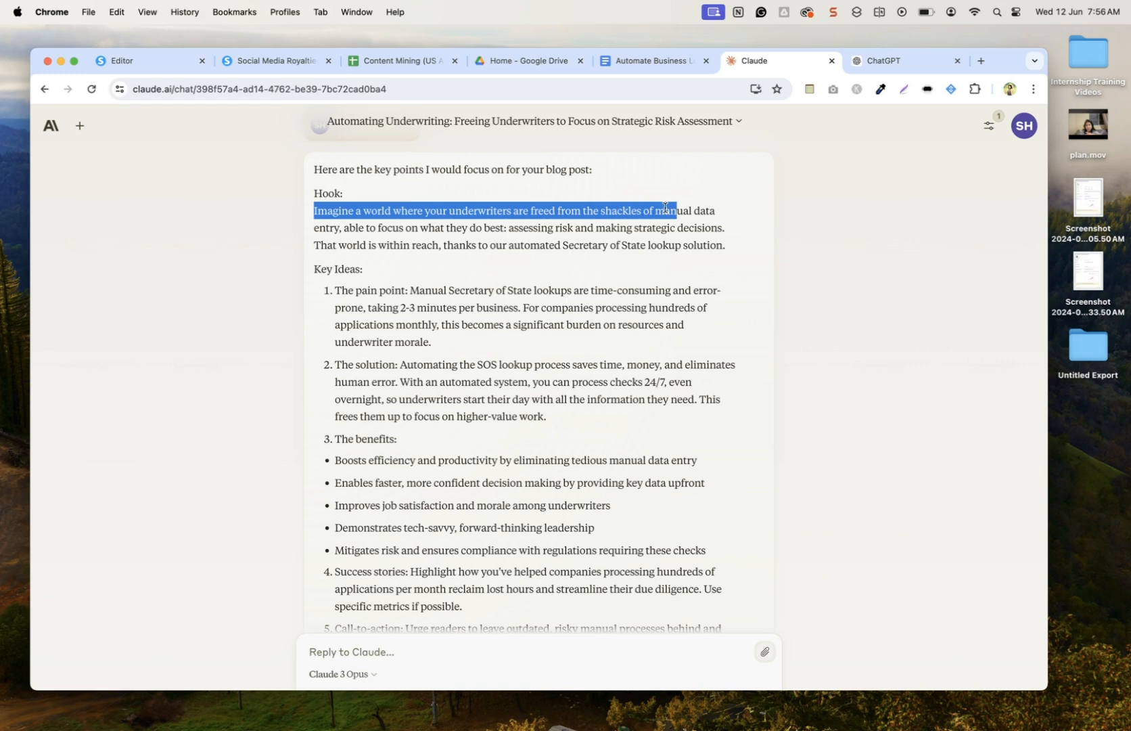
{"action": "left_click", "coordinate": [443, 227]}
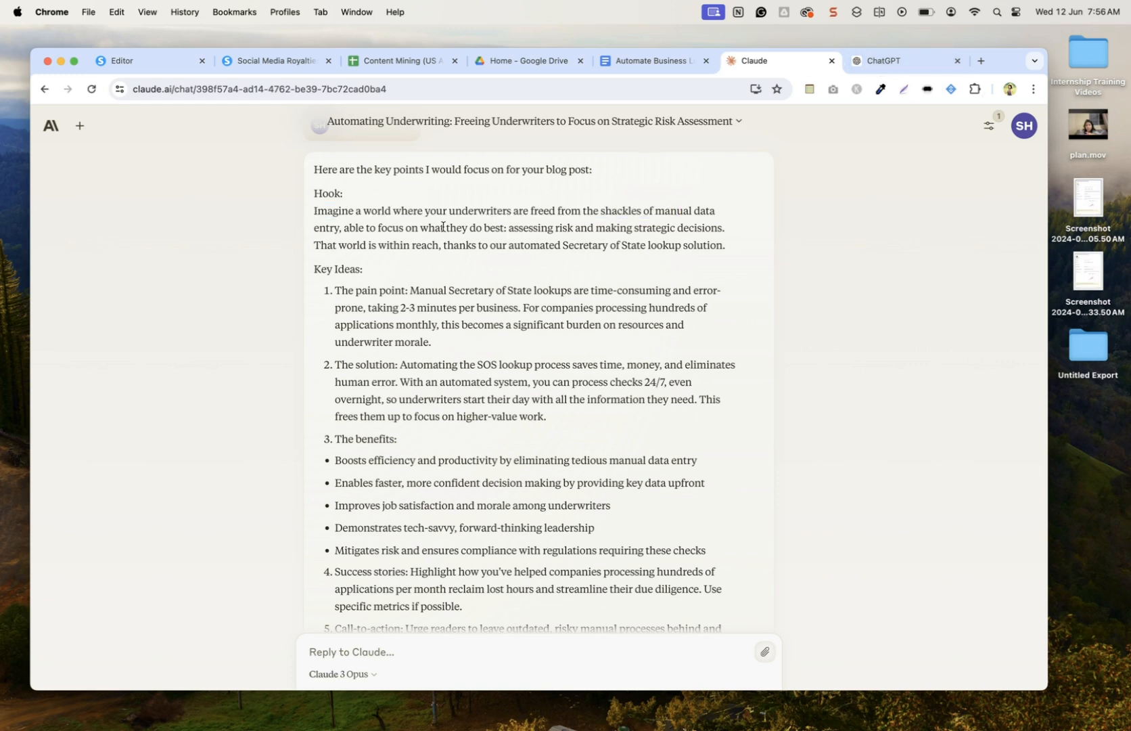
{"action": "left_click_drag", "start_coordinate": [394, 211], "coordinate": [528, 228]}
{"action": "left_click", "coordinate": [543, 237]}
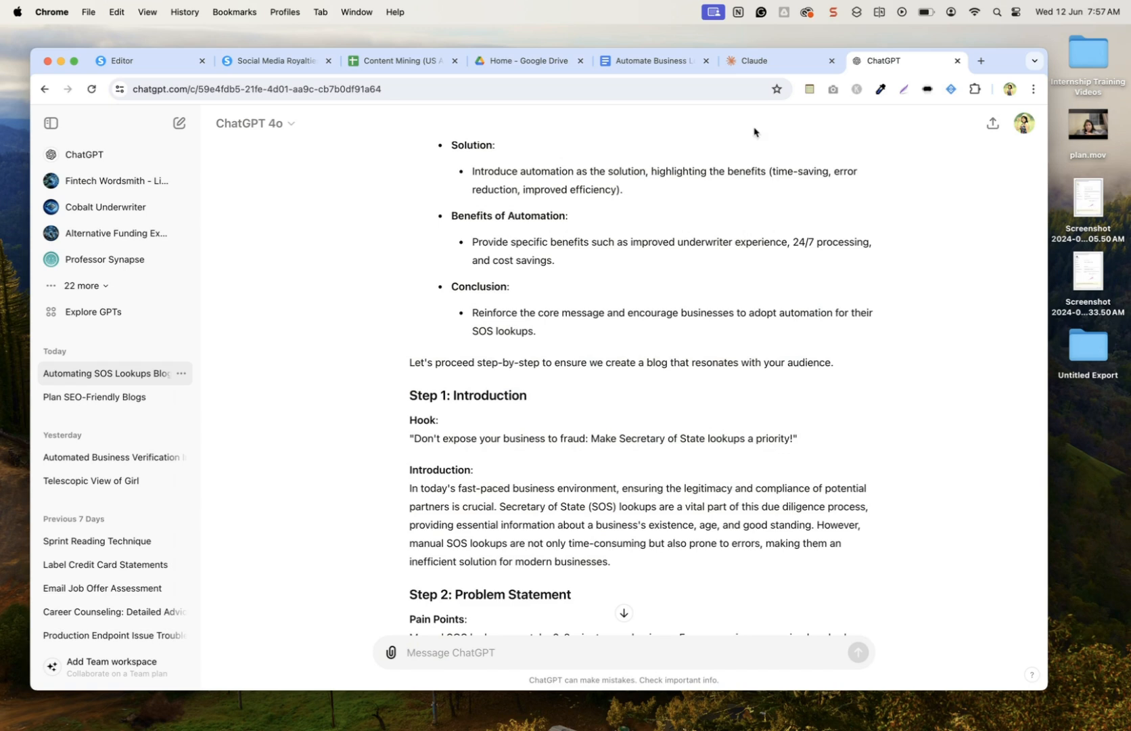
{"action": "left_click", "coordinate": [887, 61]}
{"action": "left_click_drag", "start_coordinate": [428, 436], "coordinate": [670, 441]}
{"action": "left_click", "coordinate": [678, 440]}
{"action": "left_click", "coordinate": [497, 444]}
{"action": "left_click", "coordinate": [731, 451]}
{"action": "scroll", "coordinate": [731, 452], "scroll_direction": "down", "scroll_amount": 3}
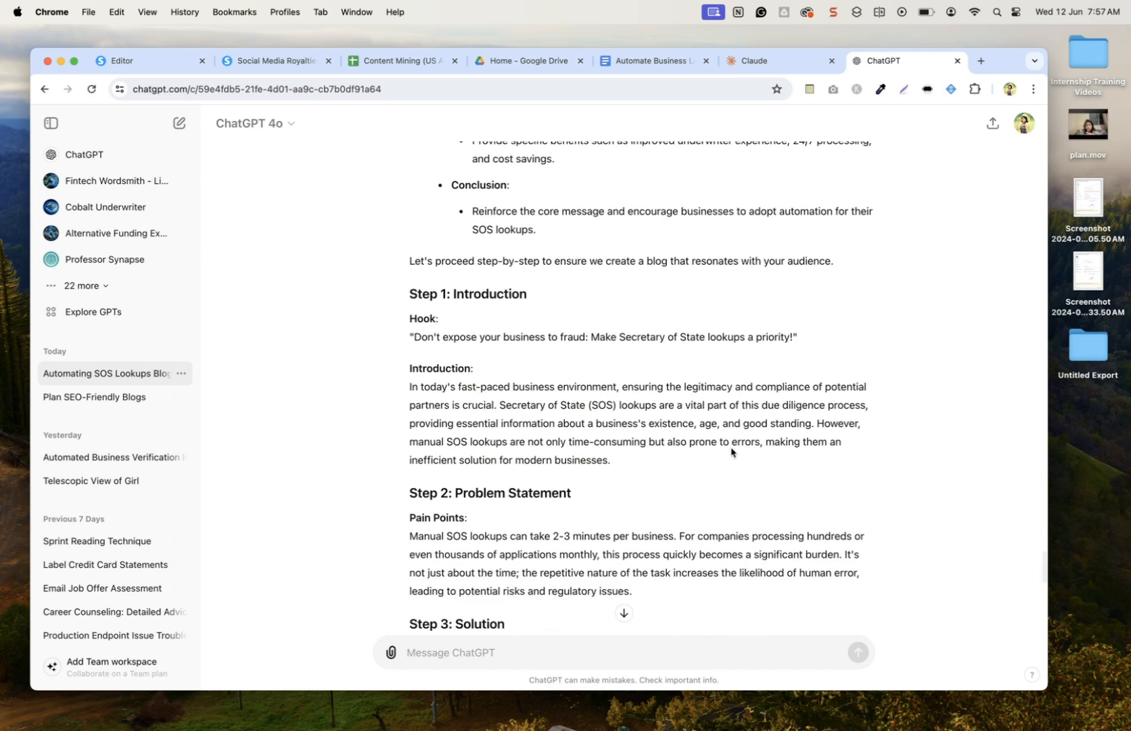
Review the rest of Claude's reply, covering the benefits, success stories, call-to-action and the recommended blog flow.
{"action": "left_click", "coordinate": [756, 65]}
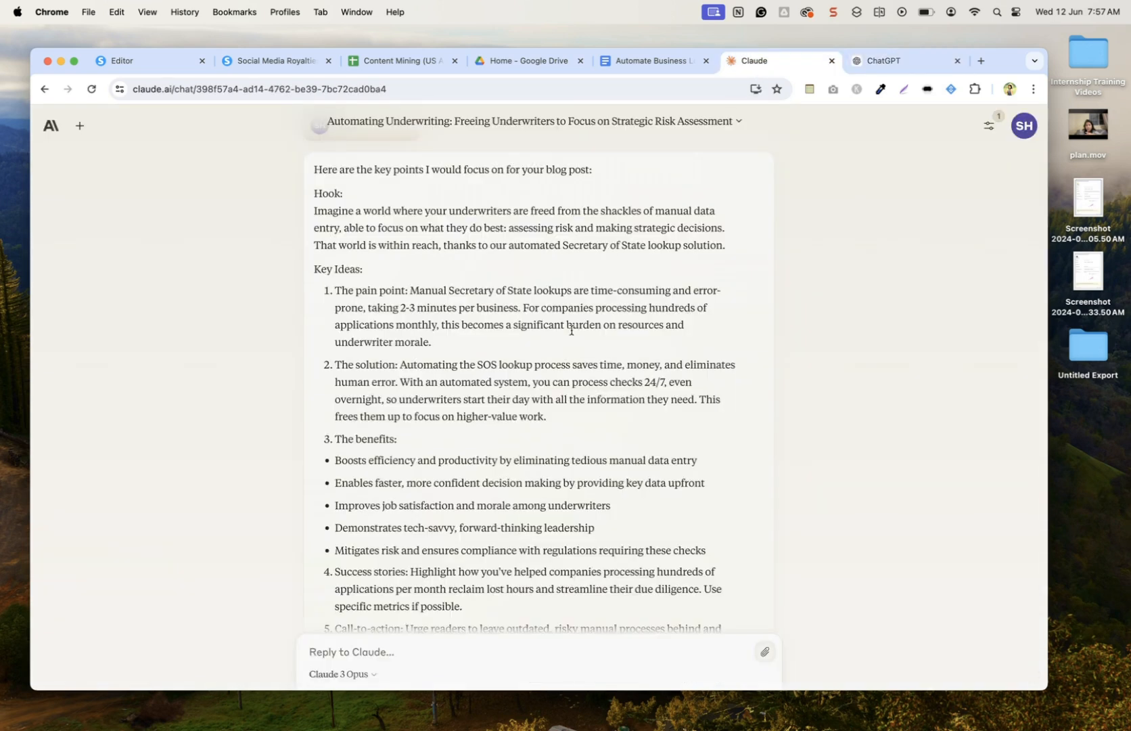
{"action": "scroll", "coordinate": [557, 331], "scroll_direction": "down", "scroll_amount": 5}
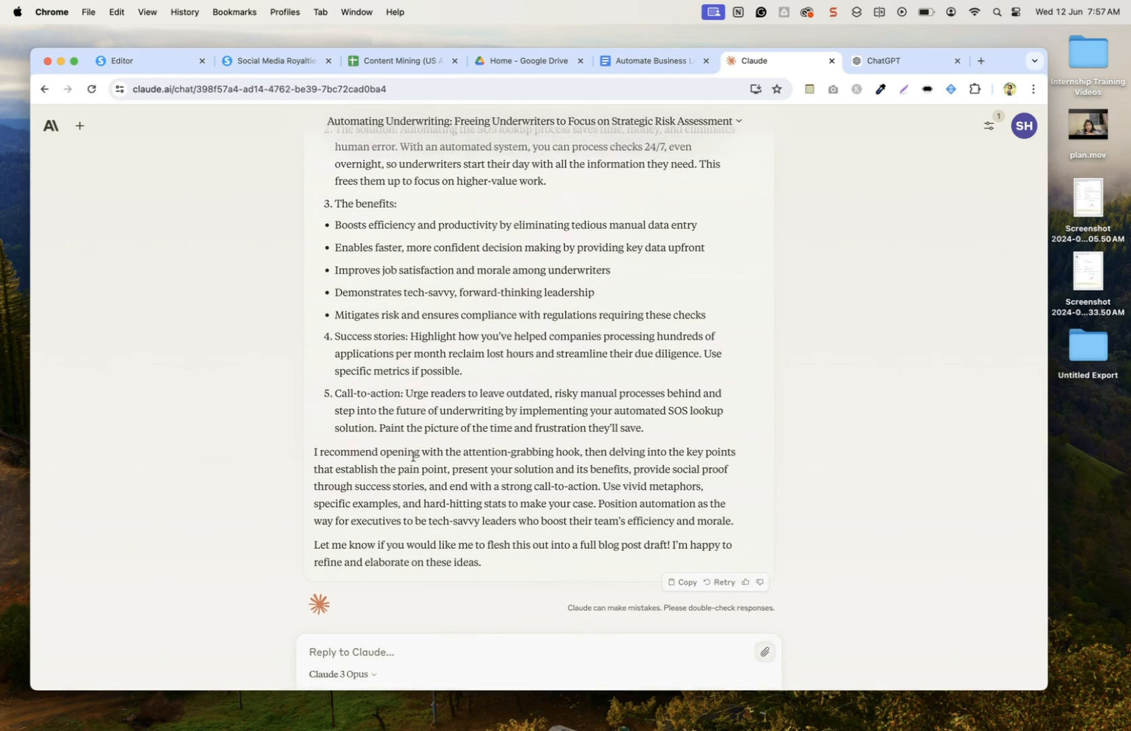
{"action": "left_click_drag", "start_coordinate": [406, 454], "coordinate": [576, 512]}
{"action": "left_click", "coordinate": [576, 512]}
{"action": "scroll", "coordinate": [577, 494], "scroll_direction": "up", "scroll_amount": 3}
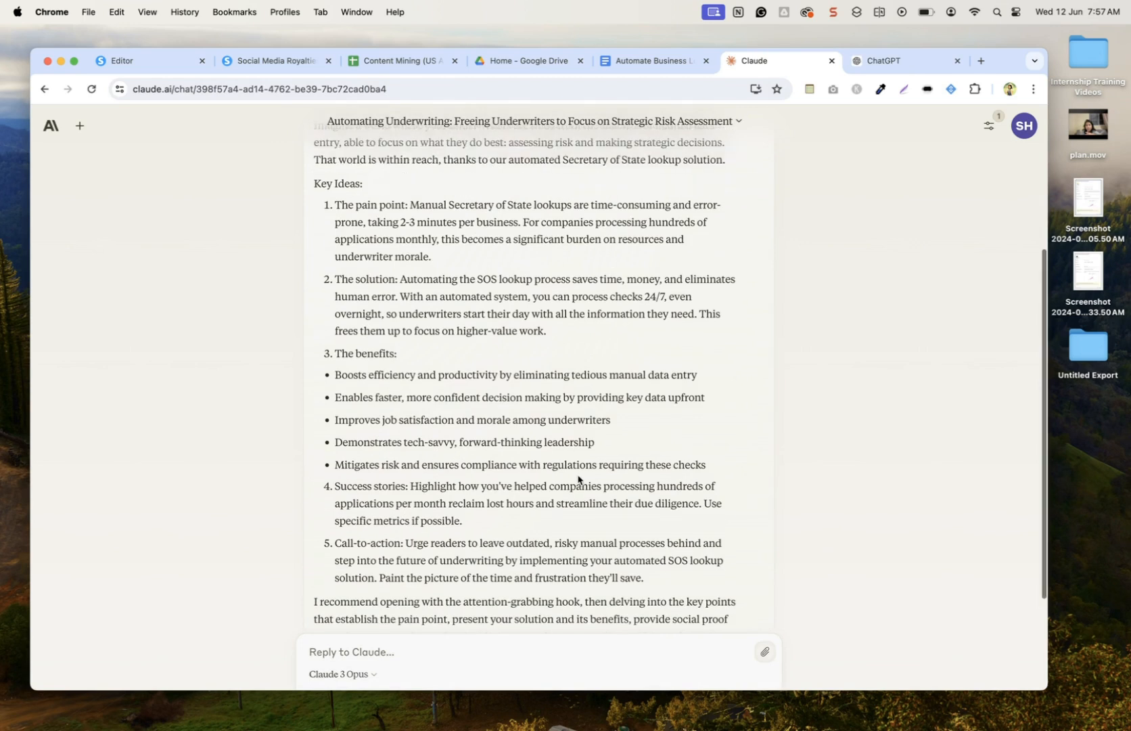
{"action": "scroll", "coordinate": [578, 479], "scroll_direction": "up", "scroll_amount": 2}
{"action": "scroll", "coordinate": [387, 424], "scroll_direction": "down", "scroll_amount": 5}
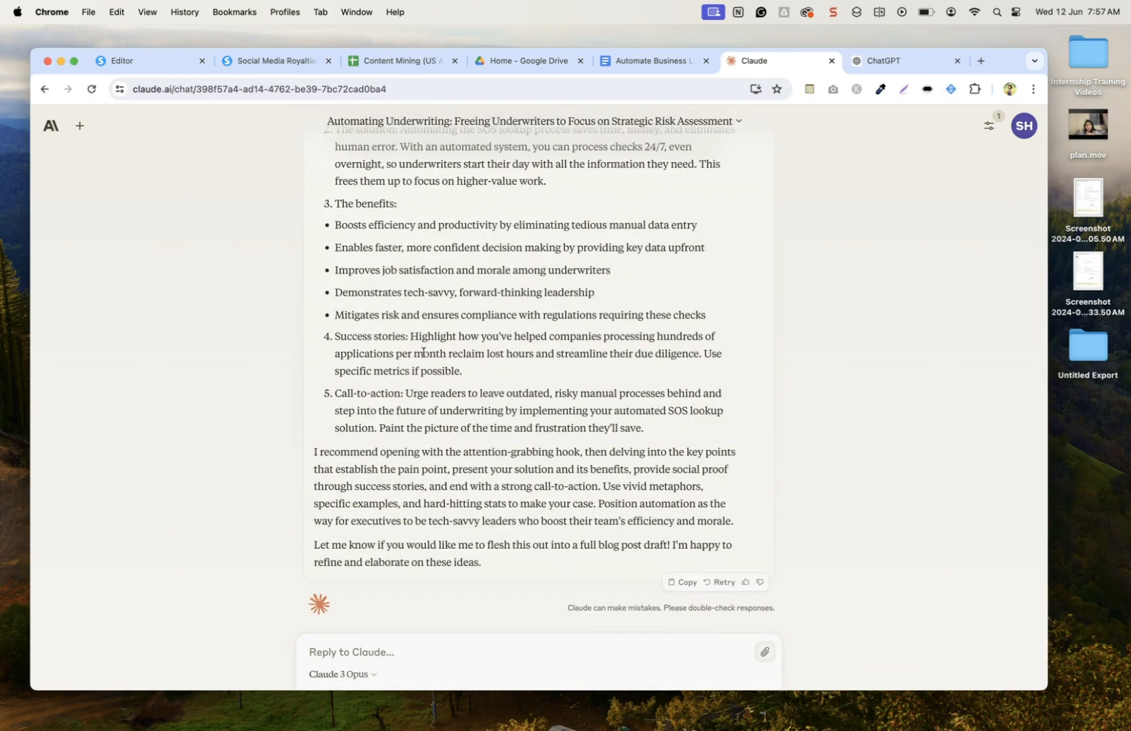
{"action": "scroll", "coordinate": [423, 352], "scroll_direction": "up", "scroll_amount": 4}
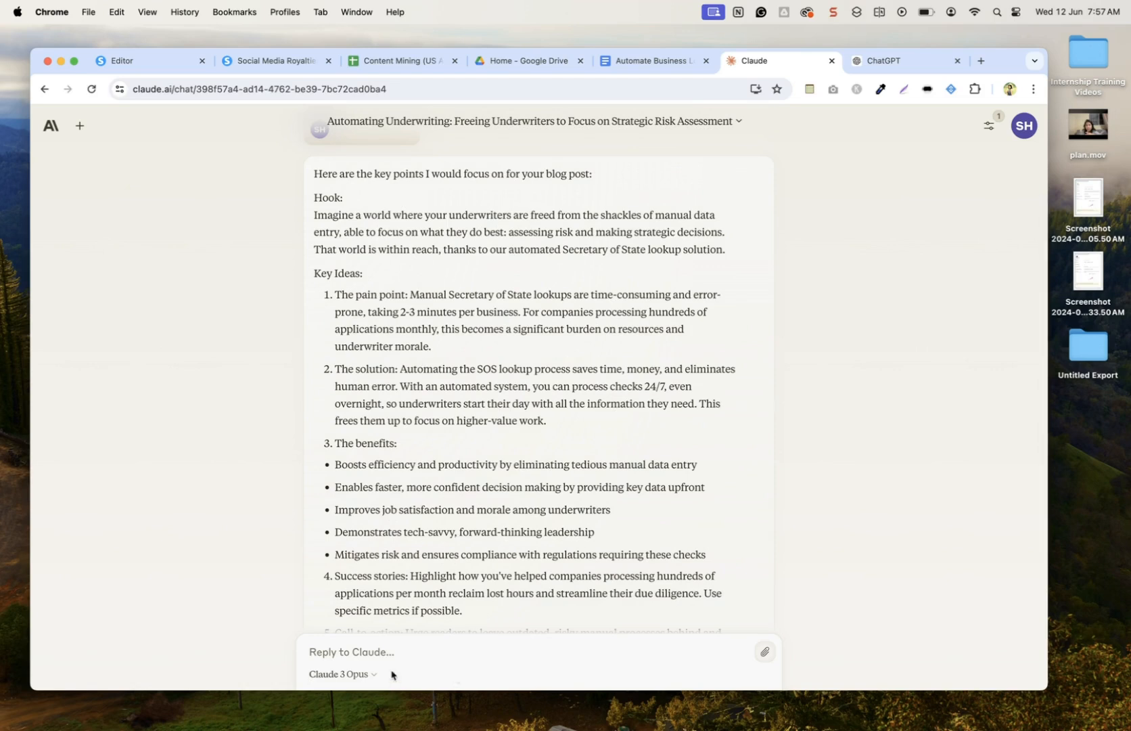
Start a reply to Claude saying "I don't like the hook. I want it to be more compelling.".
{"action": "left_click", "coordinate": [389, 644]}
{"action": "type", "text": "I don"}
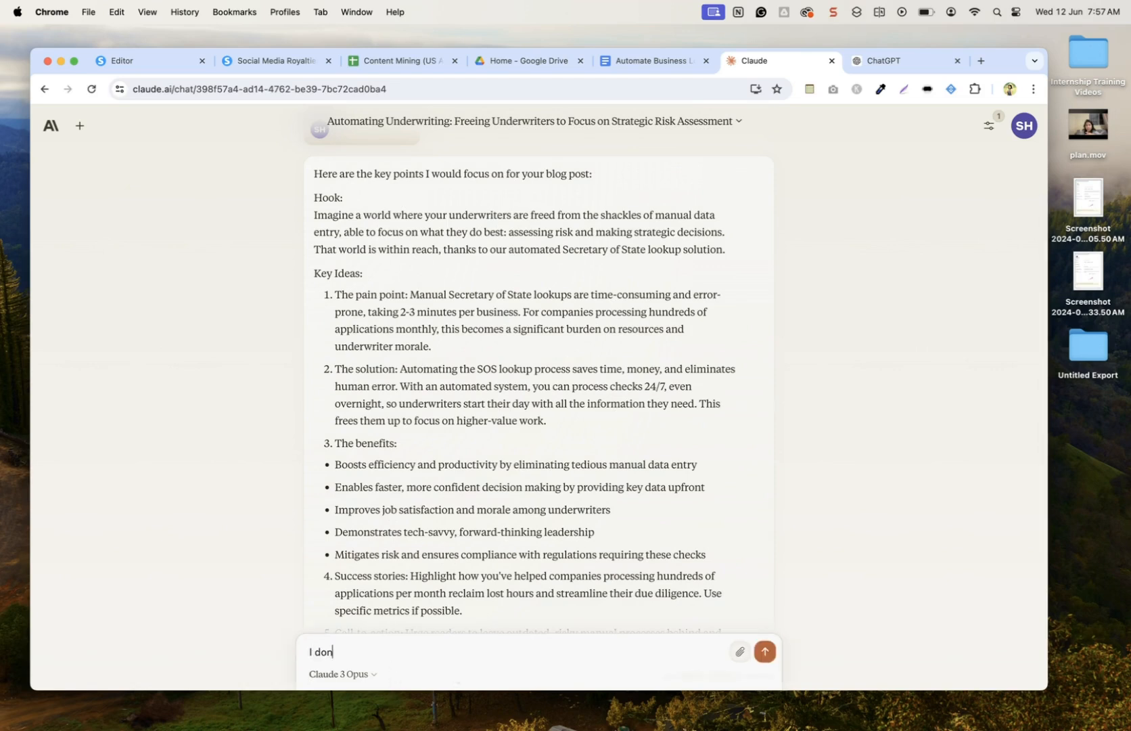
{"action": "type", "text": "'t like the"}
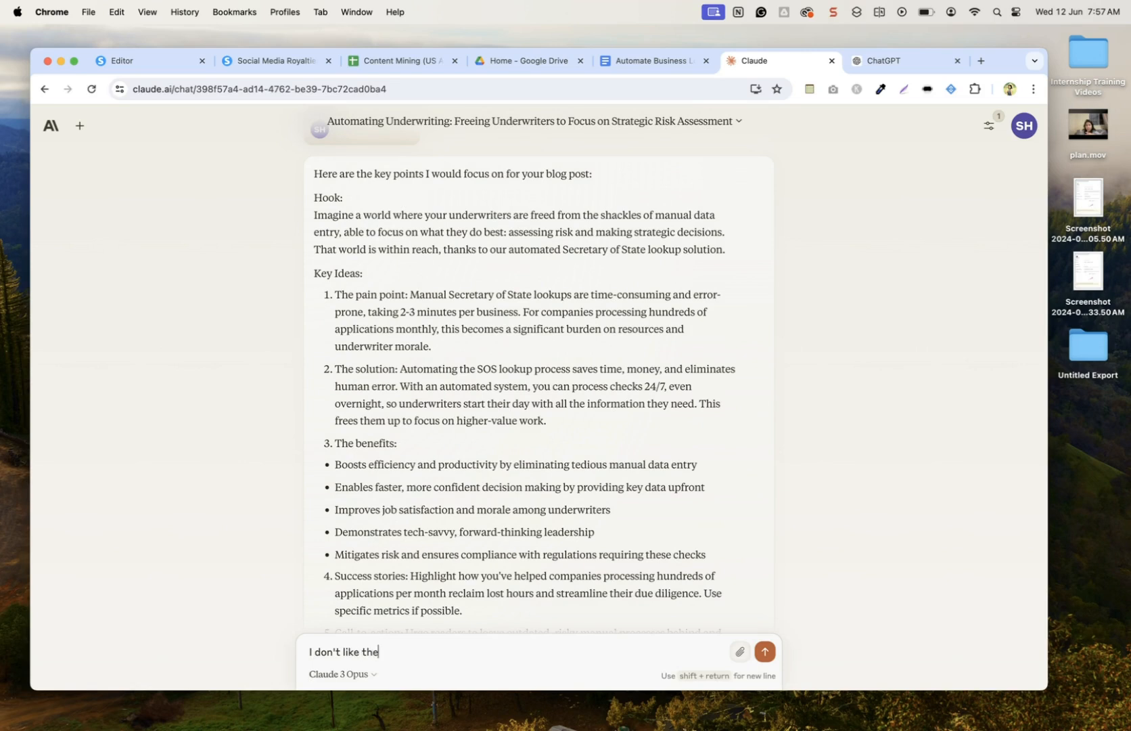
{"action": "type", "text": " hook. I want it to be more compe"}
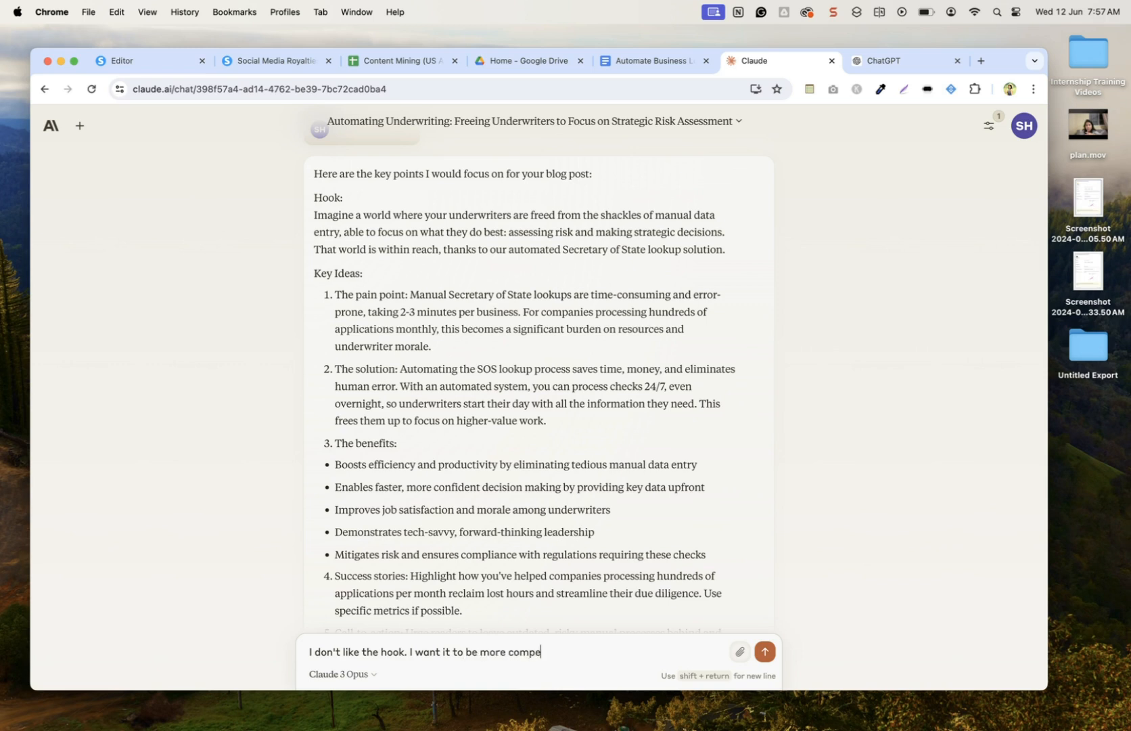
{"action": "type", "text": "lling. Something that"}
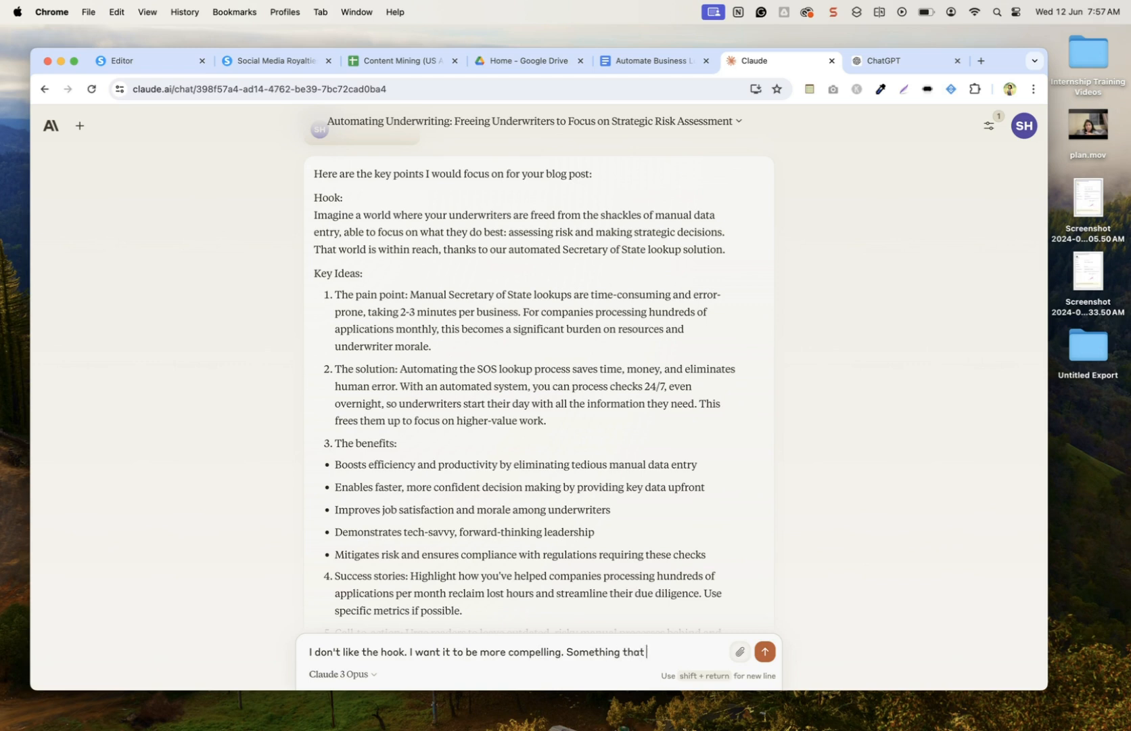
Describe the wanted hook in the reply as "Something that the US Alternative Business Lender would like and excited to read.".
{"action": "type", "text": " the US ABusiness Lender"}
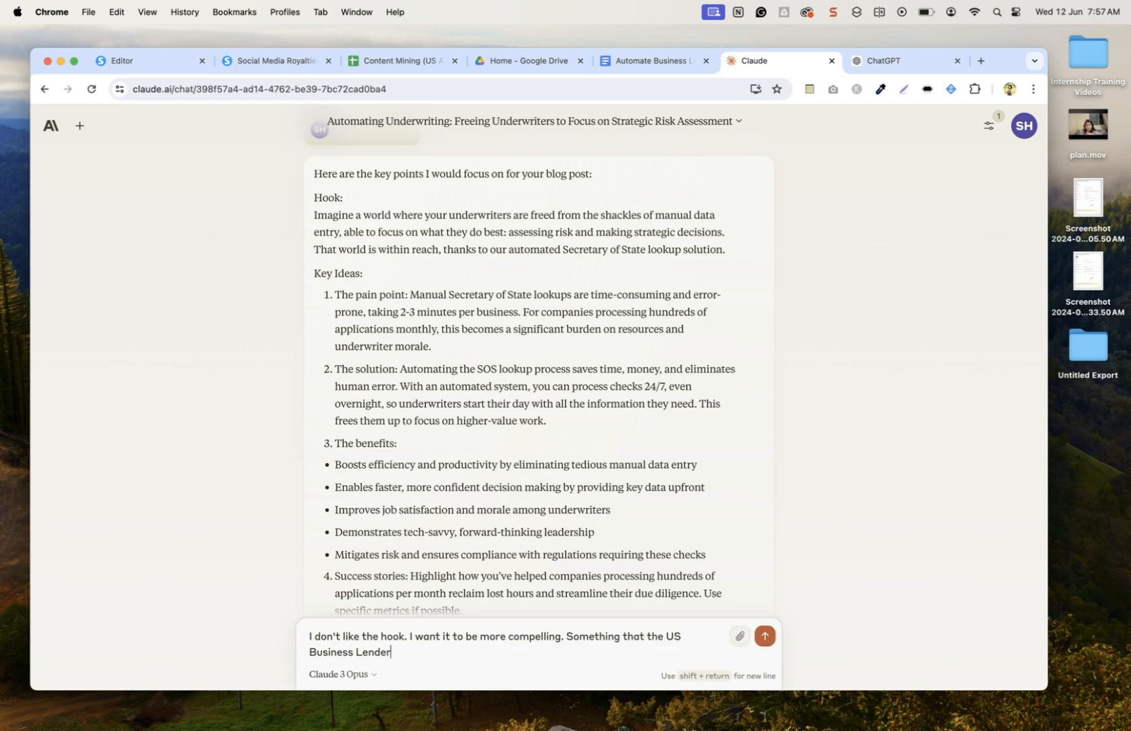
{"action": "left_click", "coordinate": [311, 653]}
{"action": "type", "text": "Altera"}
{"action": "key", "text": "BackSpace"}
{"action": "type", "text": "native"}
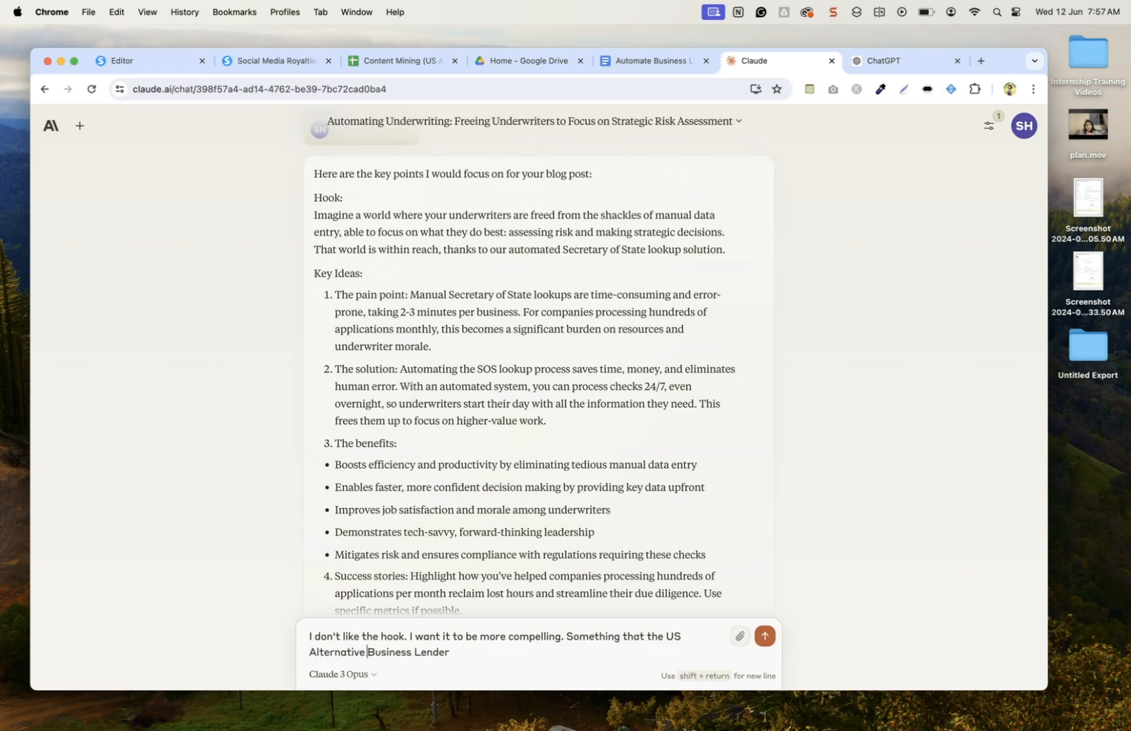
{"action": "type", "text": " Business Lender would like and excited to read"}
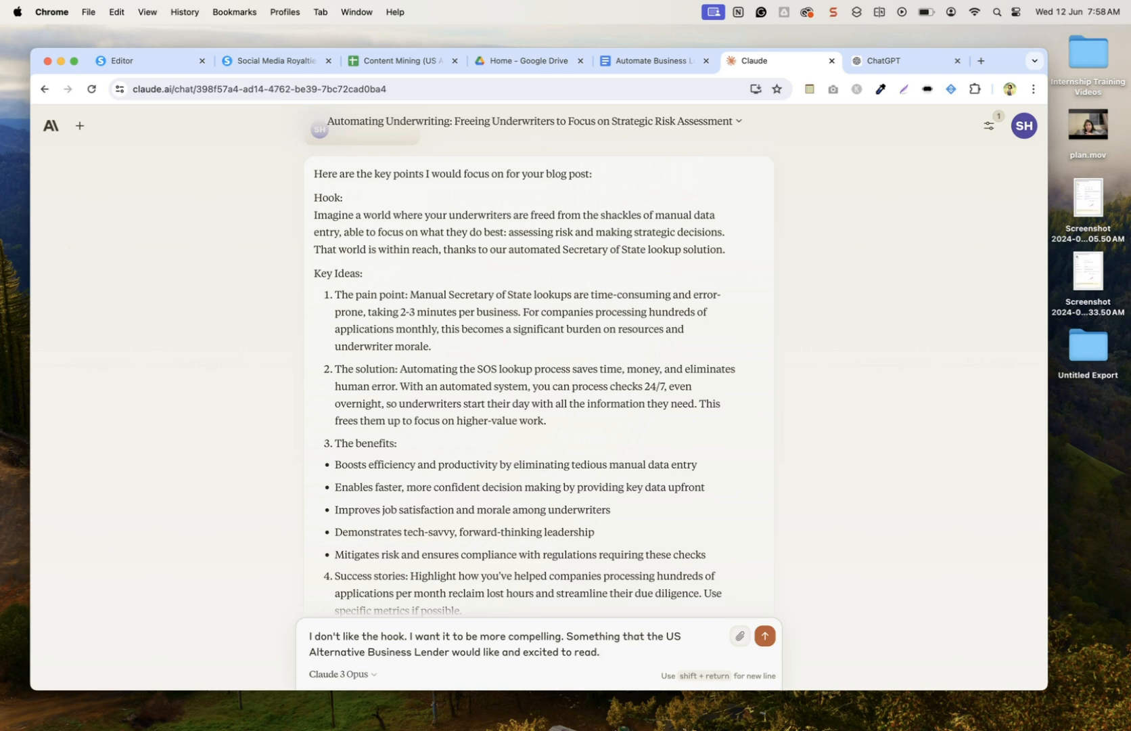
{"action": "type", "text": "."}
Add the separate paragraphs "I like the Key ideas and outline." and "Please start crafting the blog", and send the message to Claude.
{"action": "key", "text": "shift+Return"}
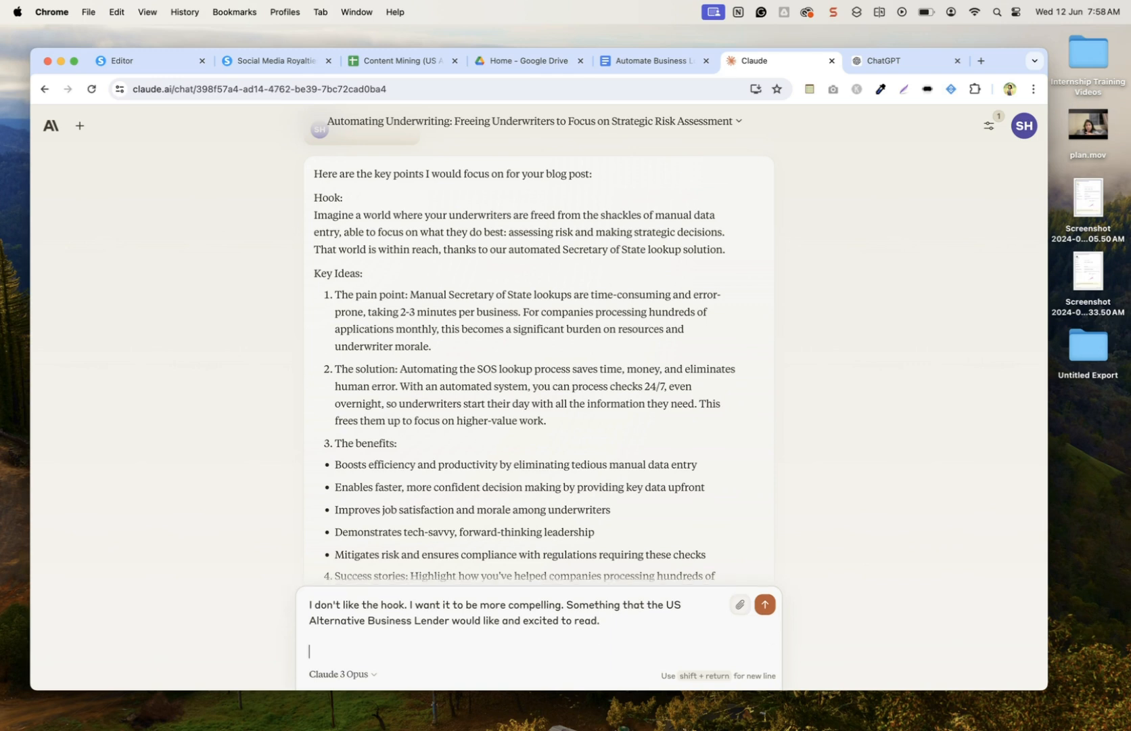
{"action": "type", "text": "I like the Key ideas and"}
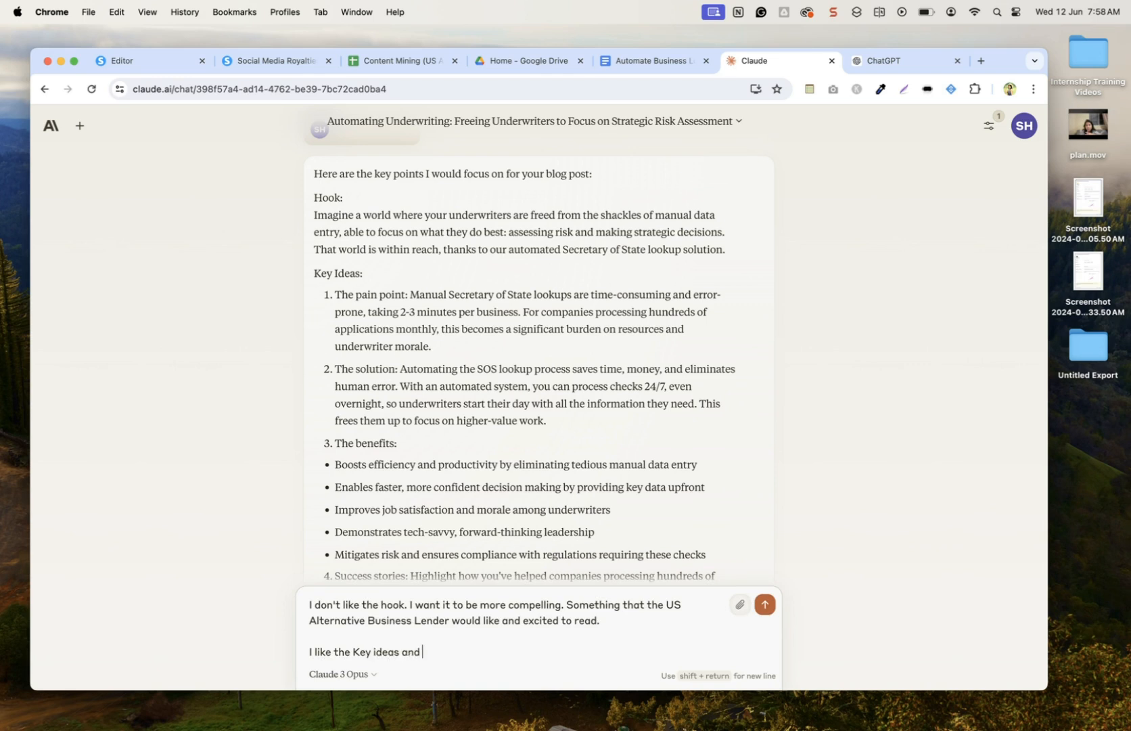
{"action": "scroll", "coordinate": [375, 485], "scroll_direction": "down", "scroll_amount": 5}
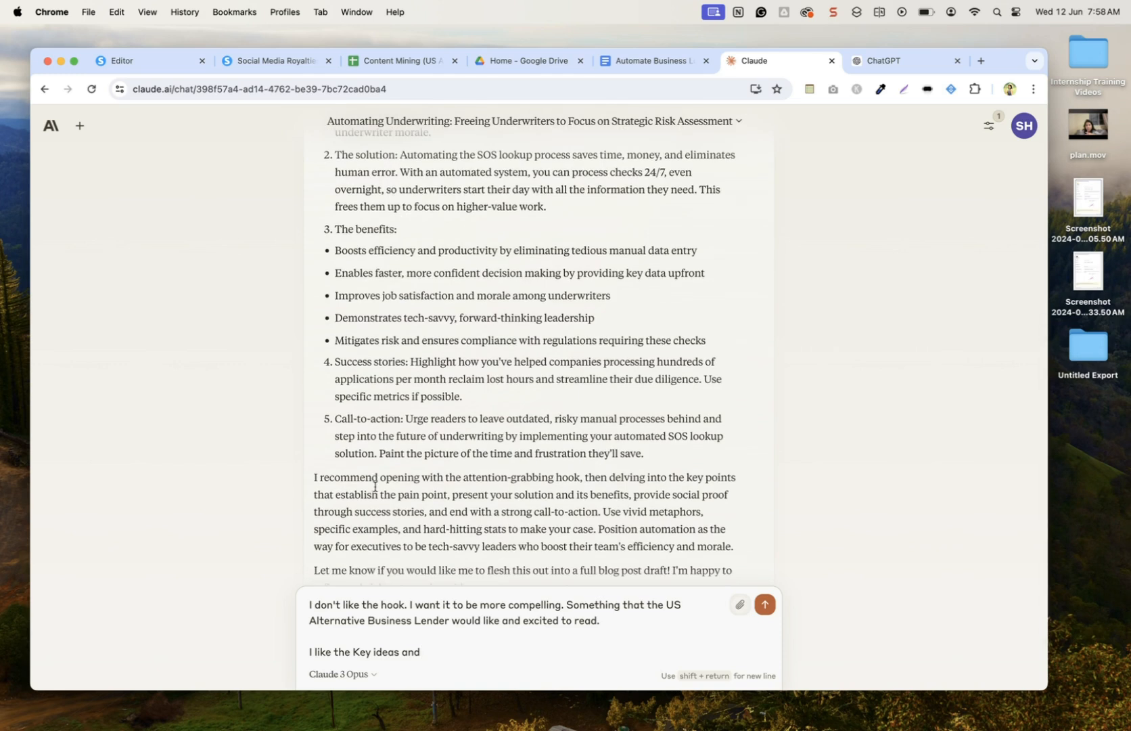
{"action": "type", "text": "outline."}
{"action": "key", "text": "shift+Return"}
{"action": "key", "text": "shift+Return"}
{"action": "type", "text": "Please "}
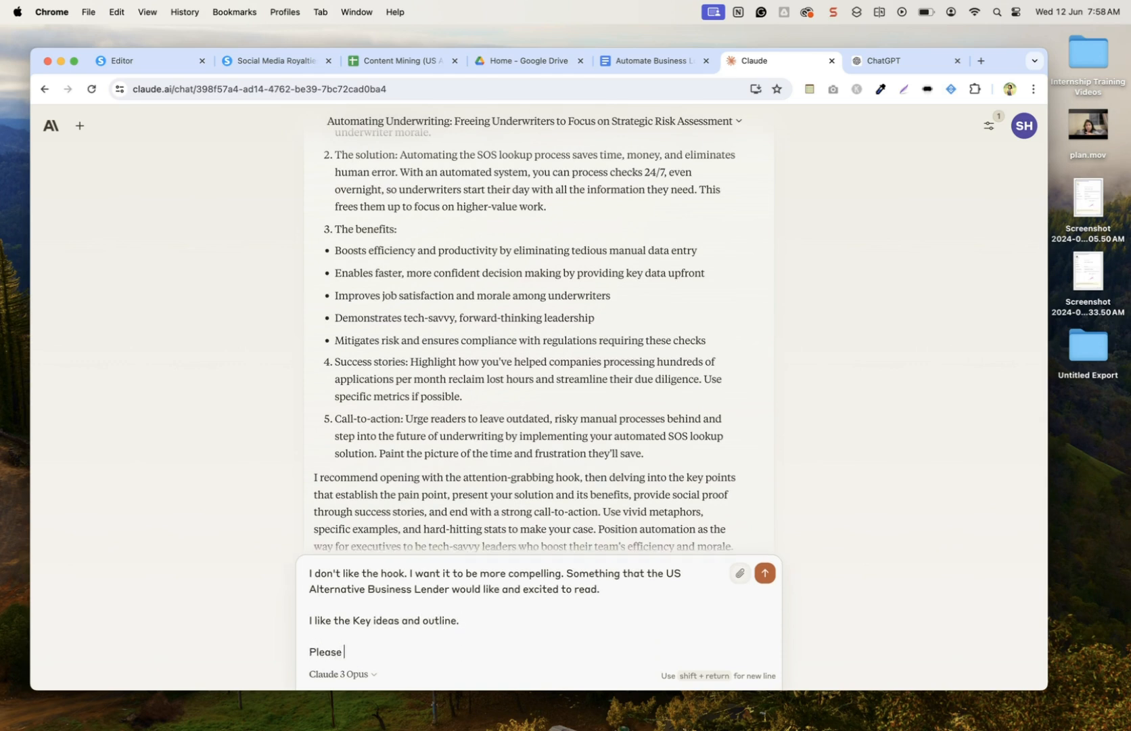
{"action": "type", "text": "start crafting the blog"}
{"action": "key", "text": "Return"}
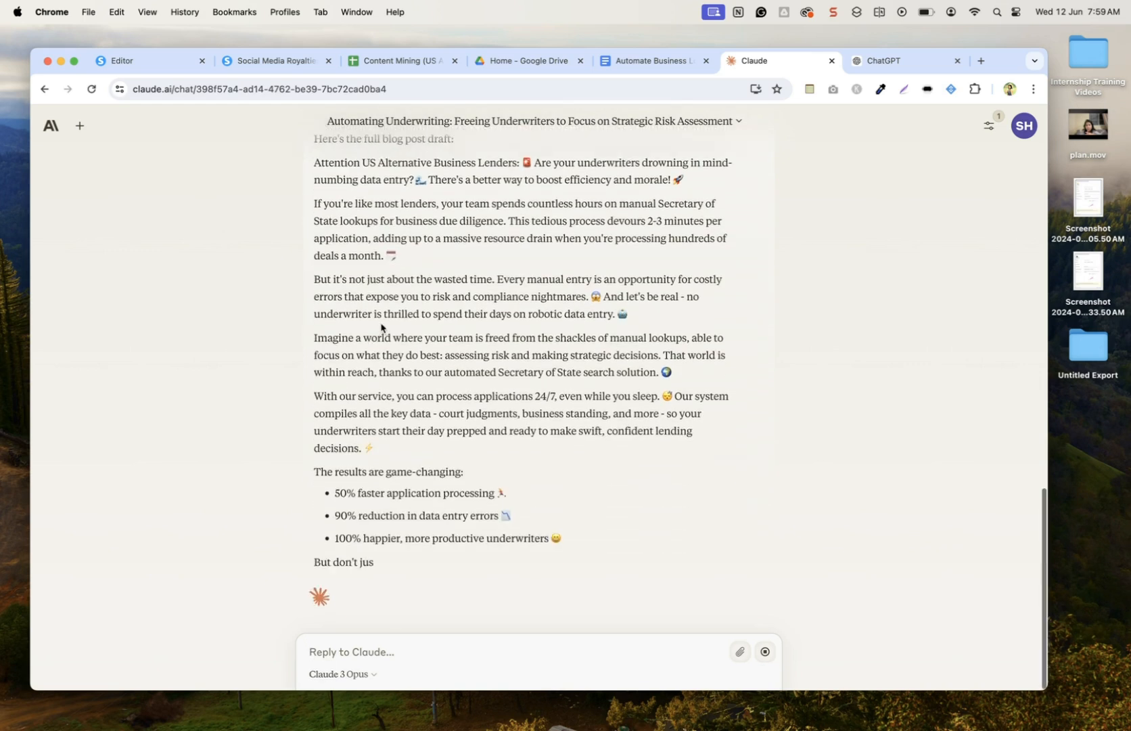
Look over Claude's revised hook, and read the Introduction paragraph of Step 1 in ChatGPT's reply.
{"action": "scroll", "coordinate": [681, 322], "scroll_direction": "up", "scroll_amount": 5}
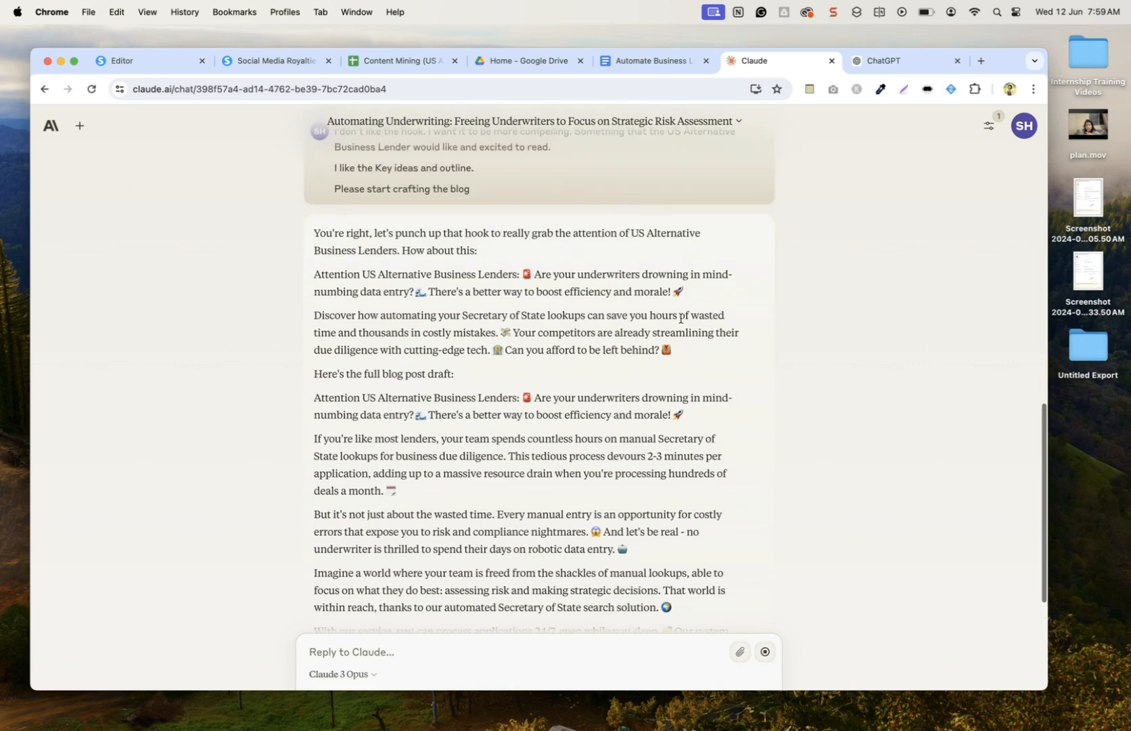
{"action": "left_click", "coordinate": [889, 64]}
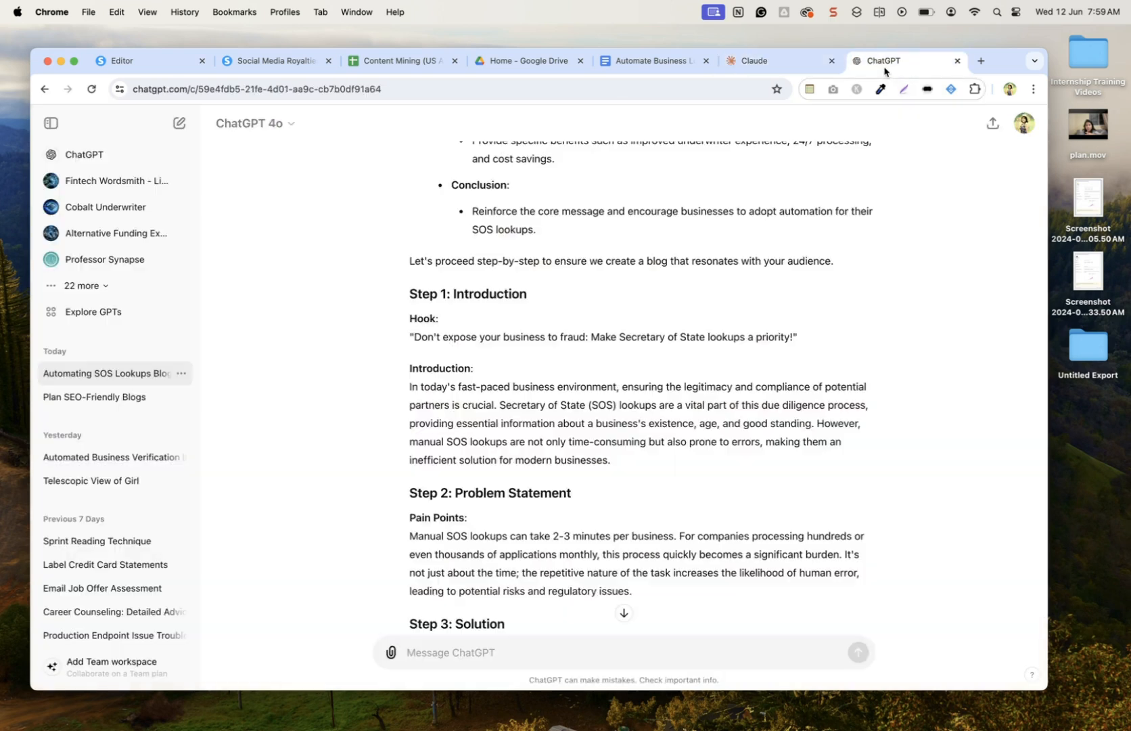
{"action": "scroll", "coordinate": [574, 424], "scroll_direction": "down", "scroll_amount": 3}
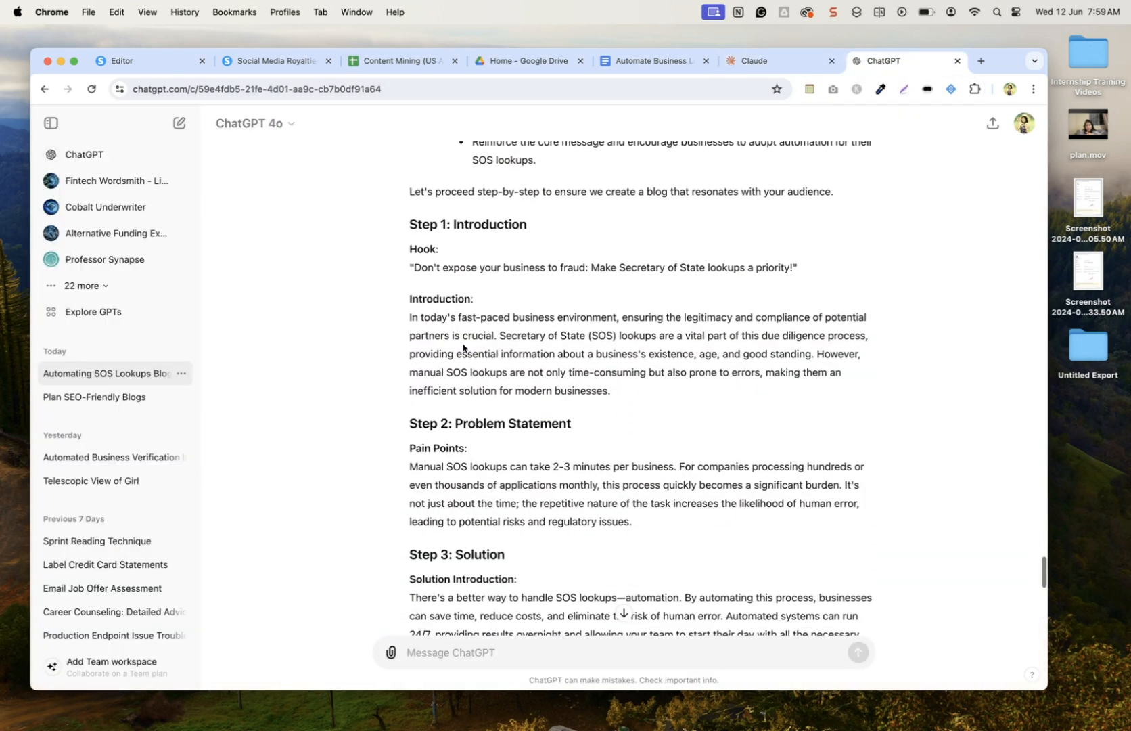
{"action": "left_click_drag", "start_coordinate": [410, 318], "coordinate": [710, 332]}
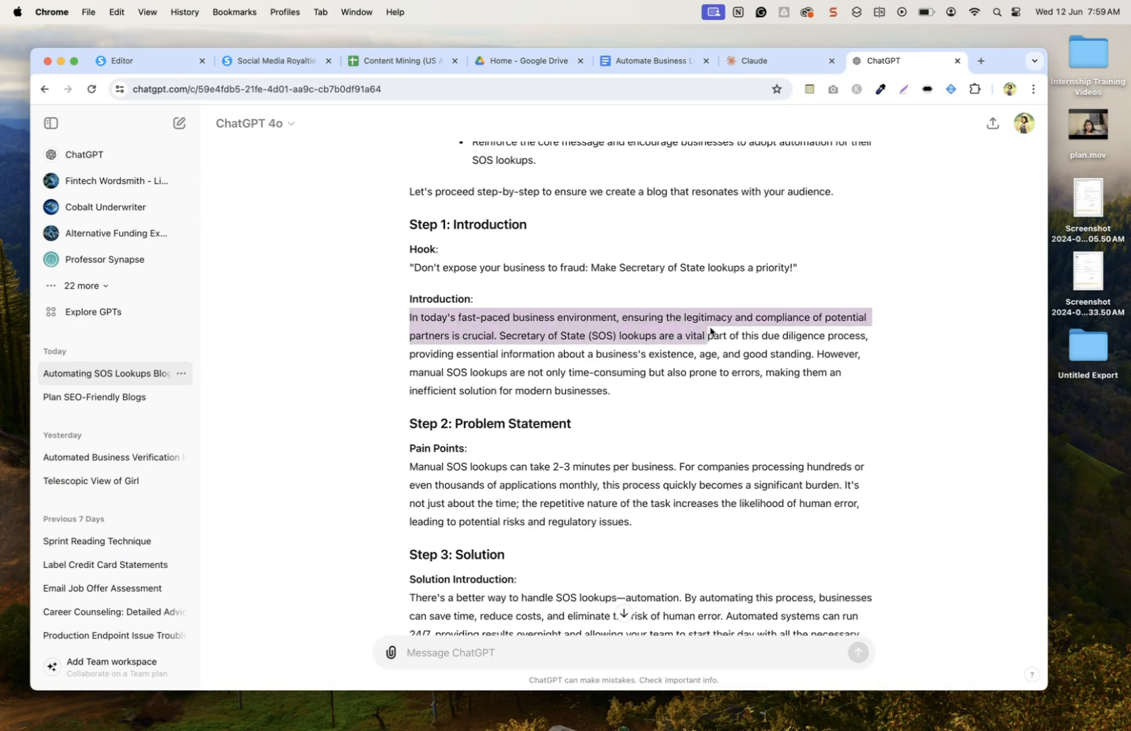
{"action": "left_click_drag", "start_coordinate": [623, 318], "coordinate": [742, 333]}
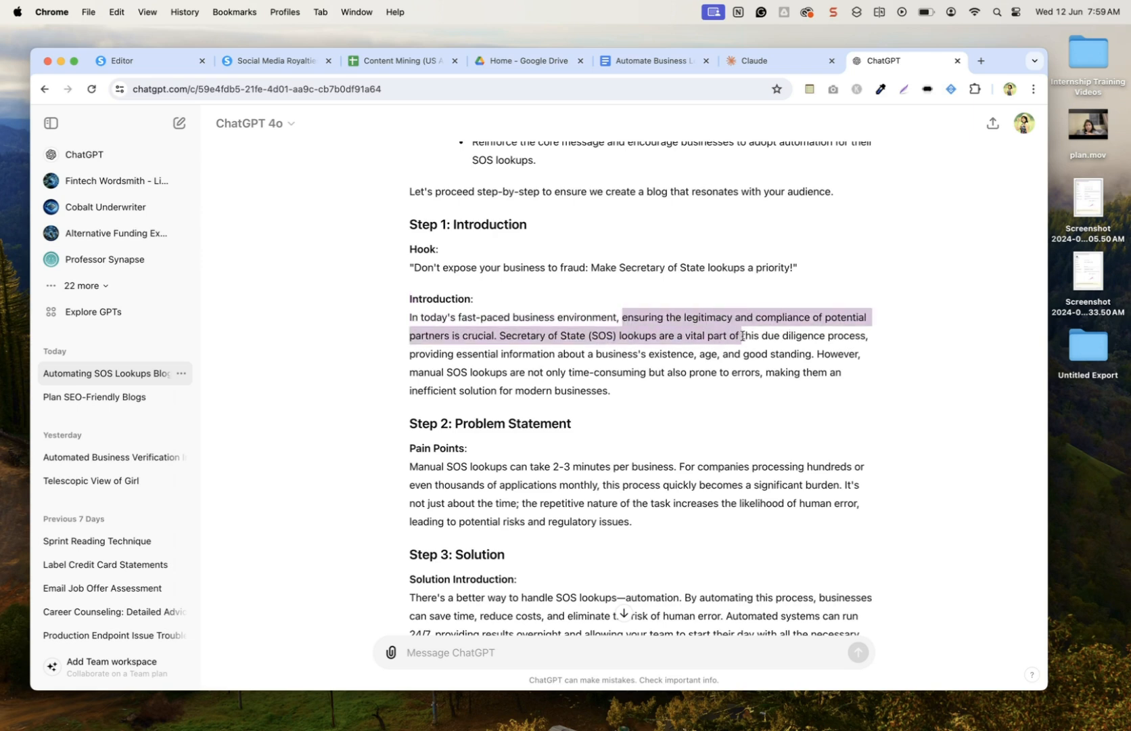
{"action": "left_click", "coordinate": [741, 345]}
{"action": "left_click_drag", "start_coordinate": [509, 338], "coordinate": [407, 325]}
{"action": "double_click", "coordinate": [754, 355]}
{"action": "left_click", "coordinate": [596, 340]}
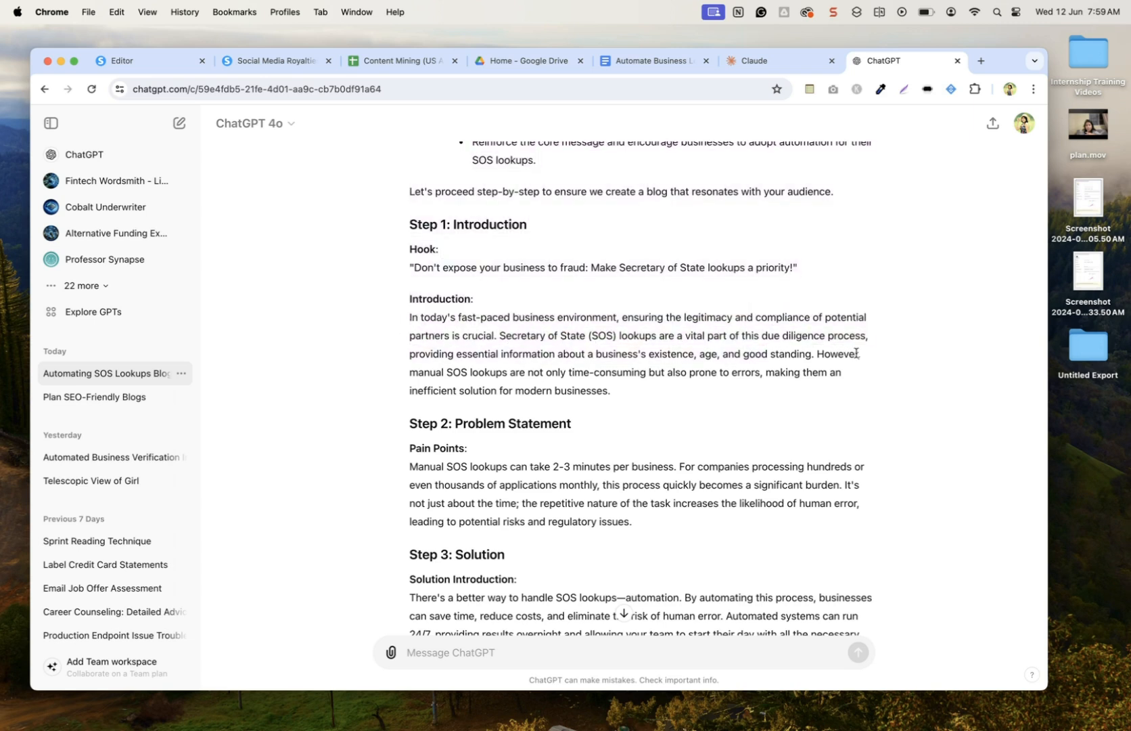
Return to Claude and examine the "If you're like most lenders" paragraph in its full blog post draft.
{"action": "left_click", "coordinate": [749, 65]}
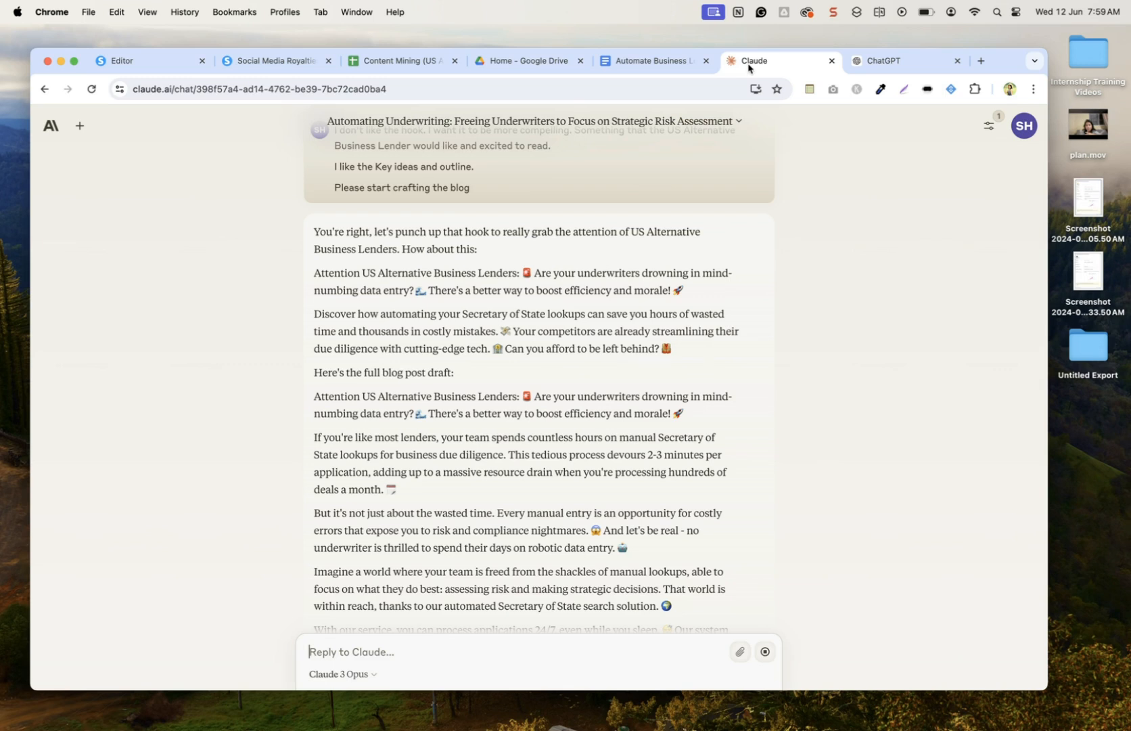
{"action": "scroll", "coordinate": [512, 324], "scroll_direction": "down", "scroll_amount": 5}
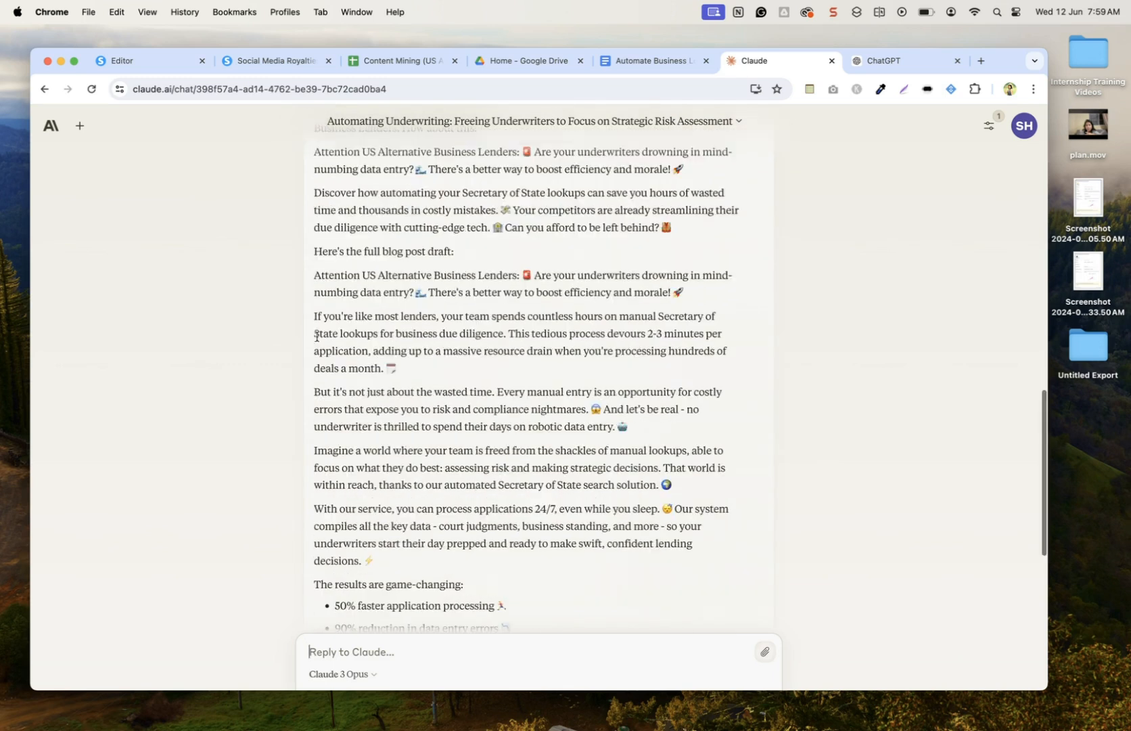
{"action": "left_click_drag", "start_coordinate": [315, 318], "coordinate": [428, 325]}
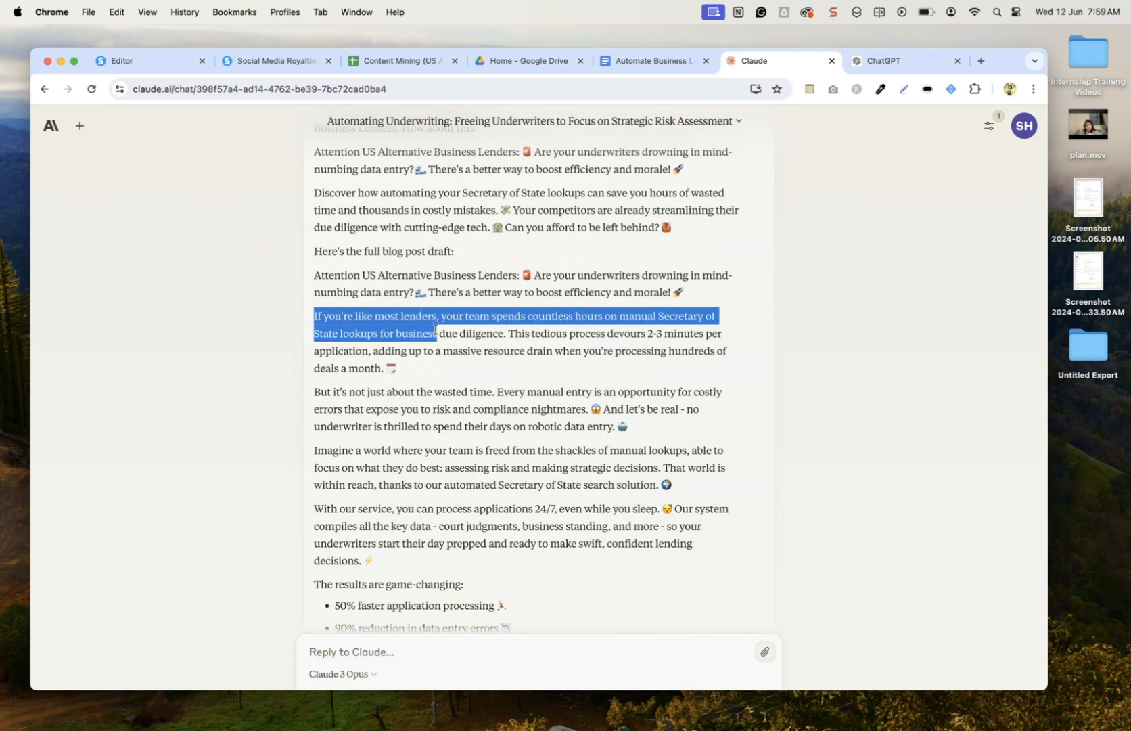
{"action": "left_click_drag", "start_coordinate": [437, 335], "coordinate": [438, 346]}
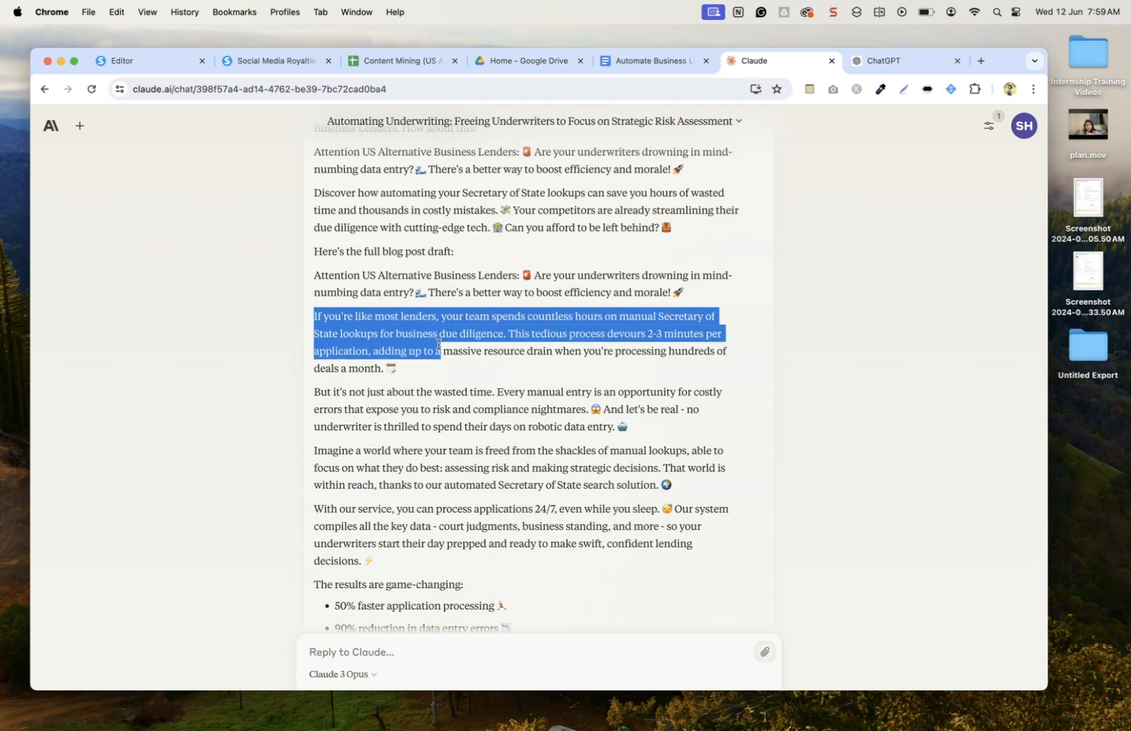
{"action": "left_click", "coordinate": [439, 344]}
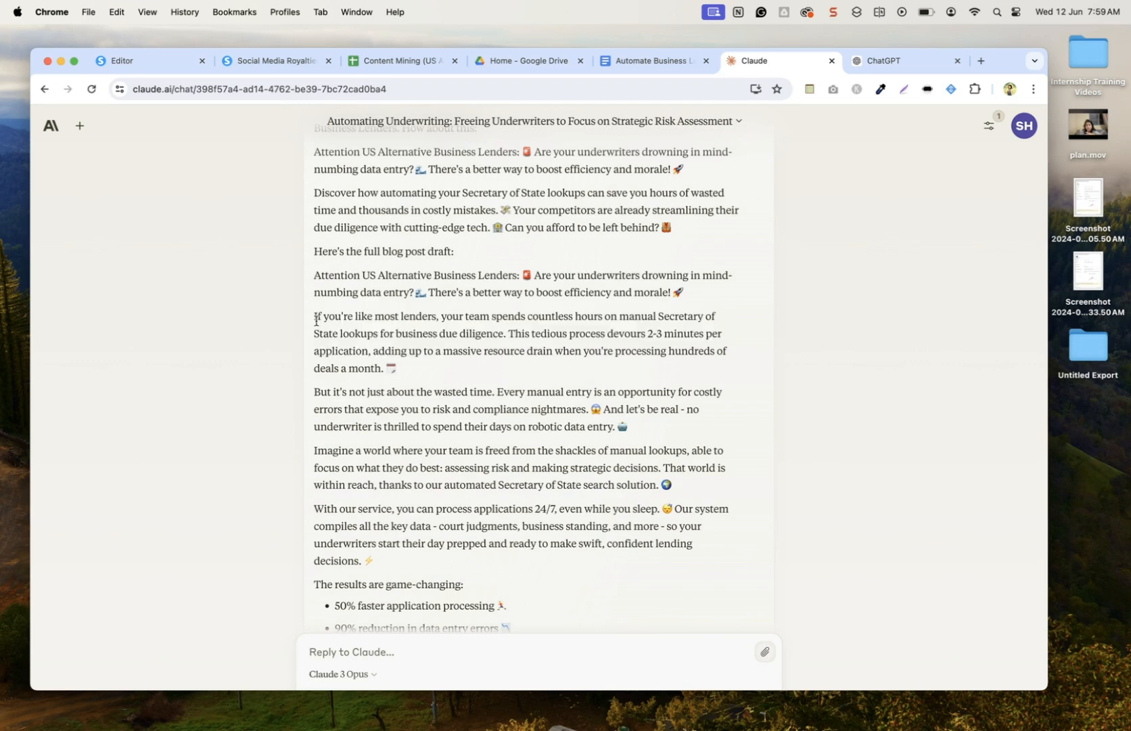
{"action": "left_click_drag", "start_coordinate": [315, 320], "coordinate": [461, 329]}
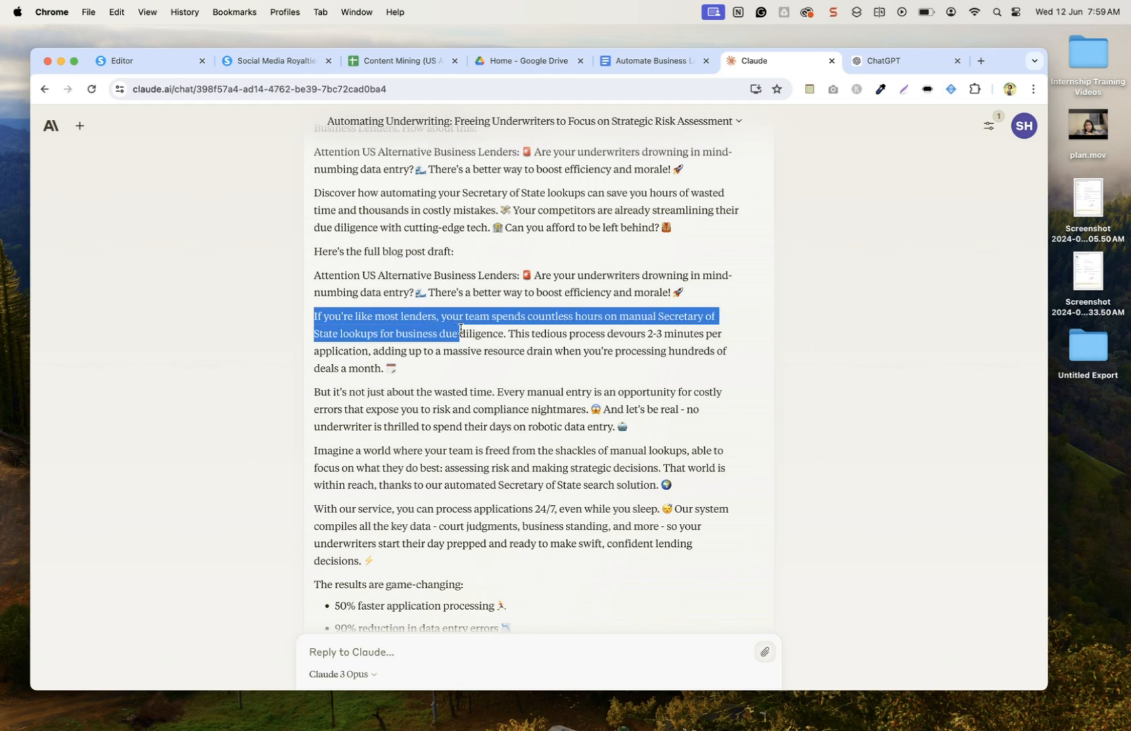
{"action": "left_click", "coordinate": [461, 329]}
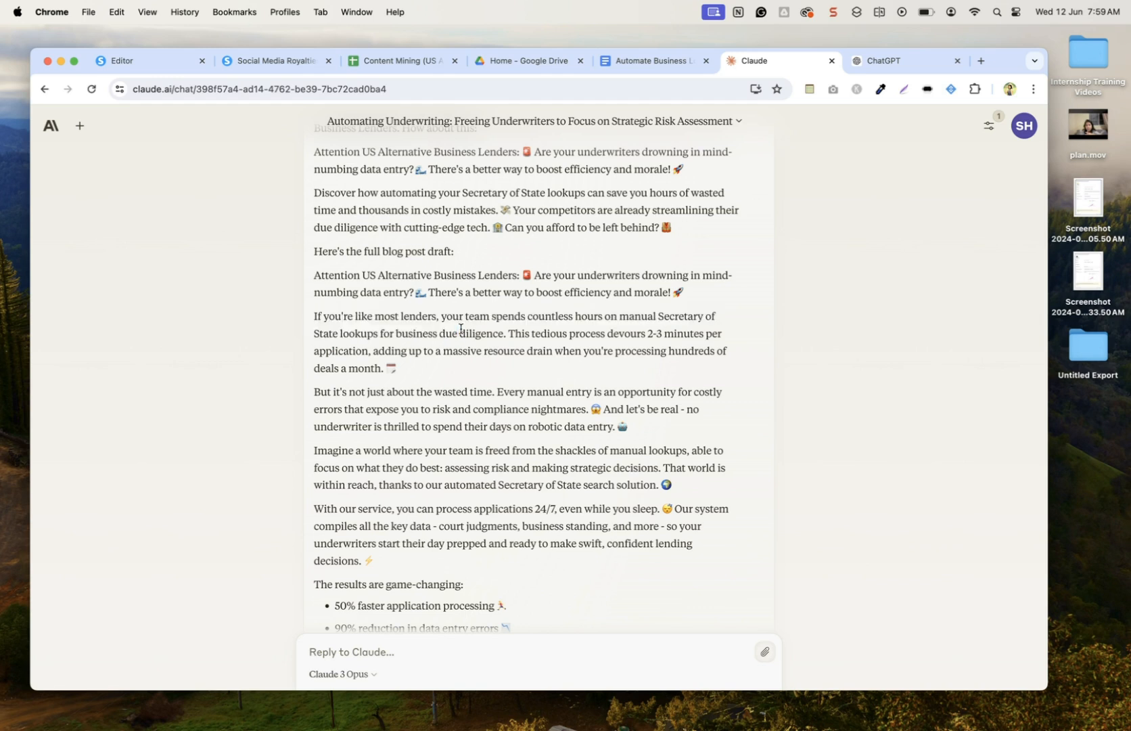
{"action": "left_click_drag", "start_coordinate": [435, 320], "coordinate": [593, 338]}
{"action": "left_click", "coordinate": [593, 337]}
Compare the wording of ChatGPT's Introduction paragraph with the lender-focused opening paragraph of Claude's draft.
{"action": "left_click", "coordinate": [859, 63]}
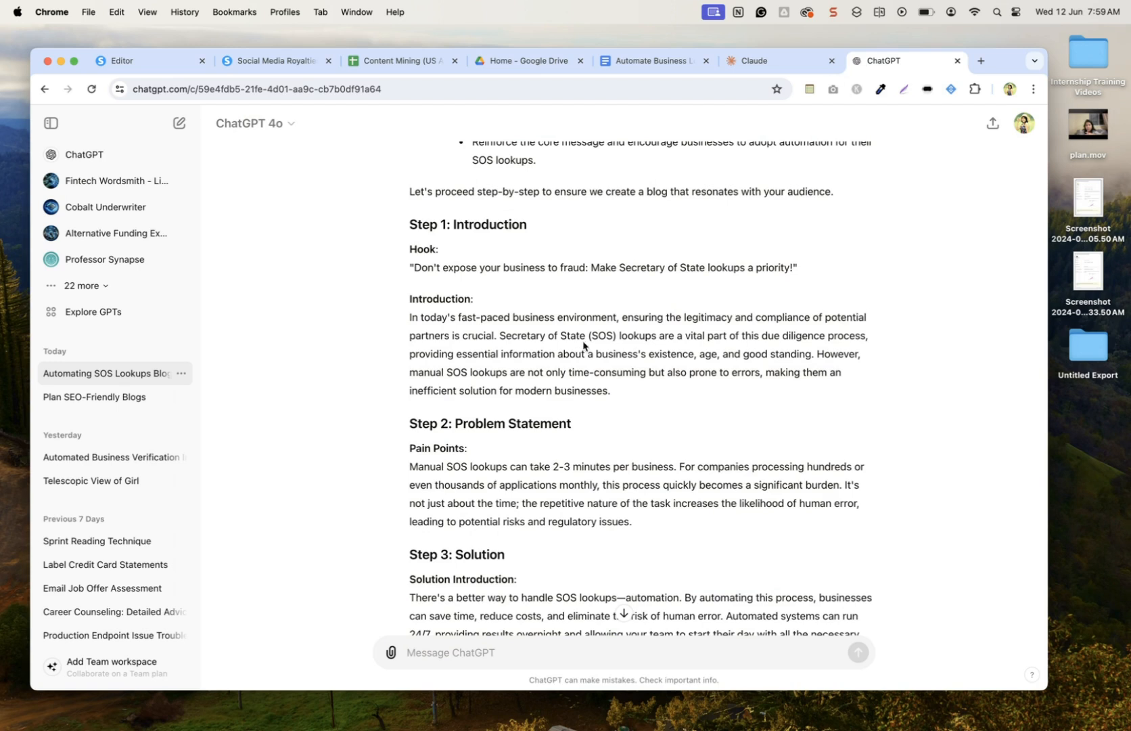
{"action": "left_click_drag", "start_coordinate": [686, 321], "coordinate": [820, 338]}
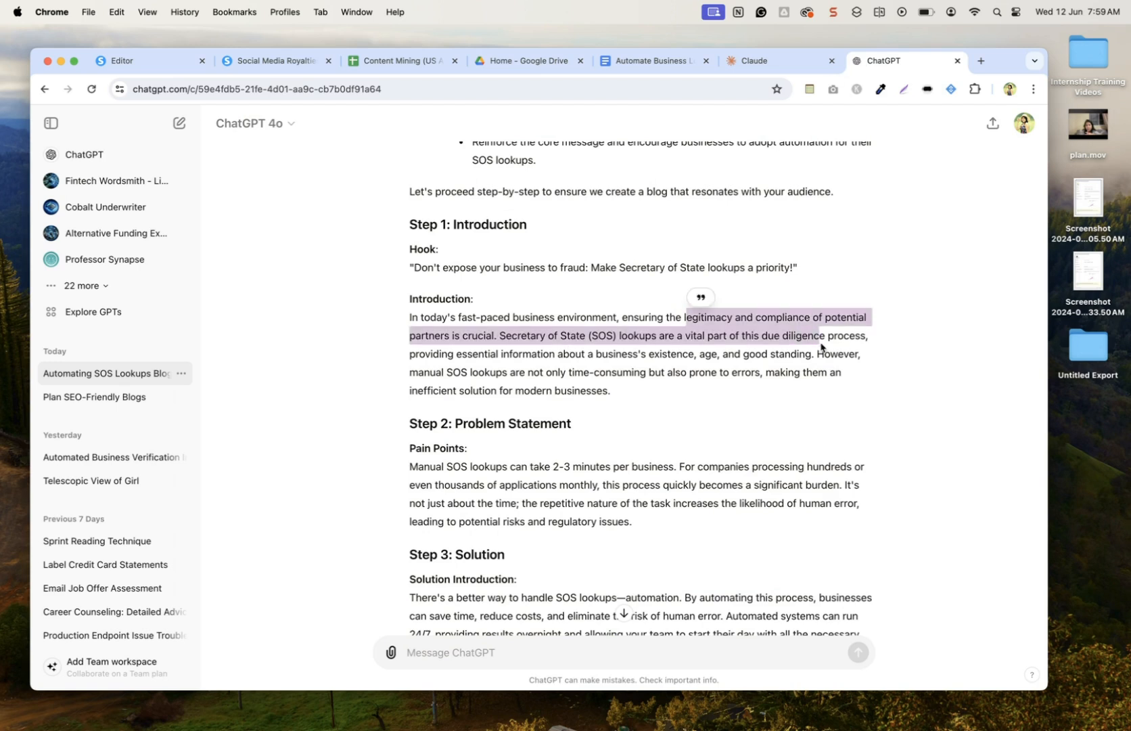
{"action": "left_click", "coordinate": [821, 341]}
{"action": "left_click", "coordinate": [753, 73]}
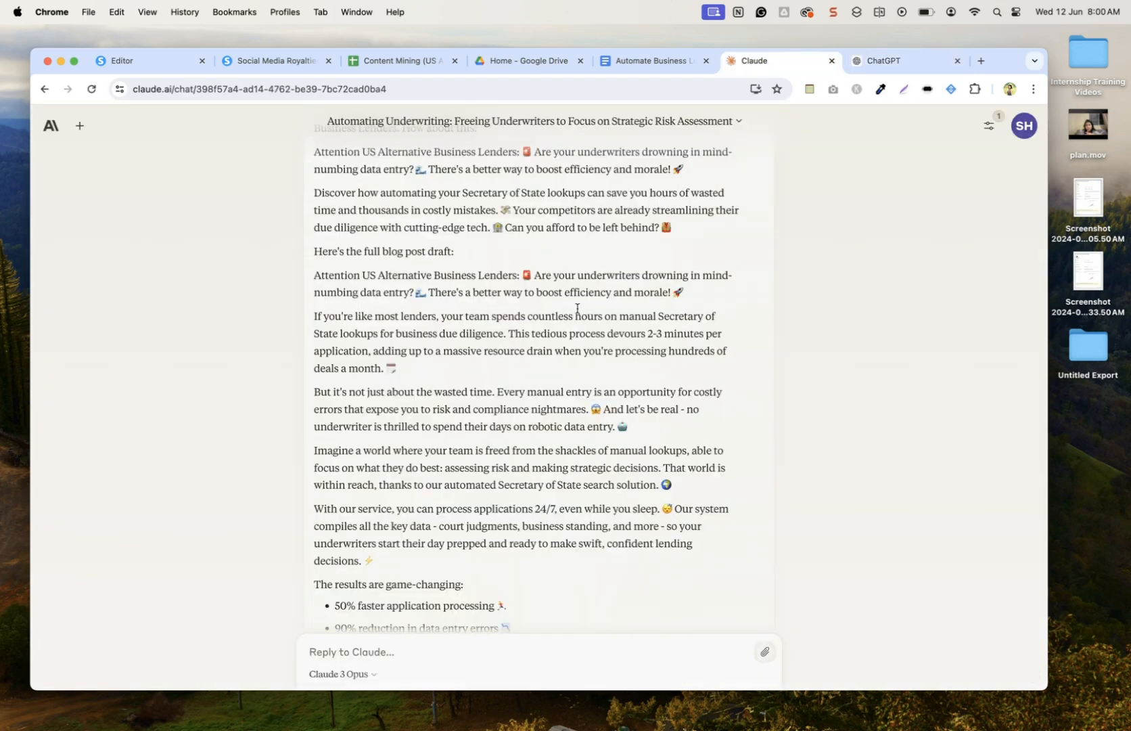
{"action": "scroll", "coordinate": [577, 308], "scroll_direction": "down", "scroll_amount": 1}
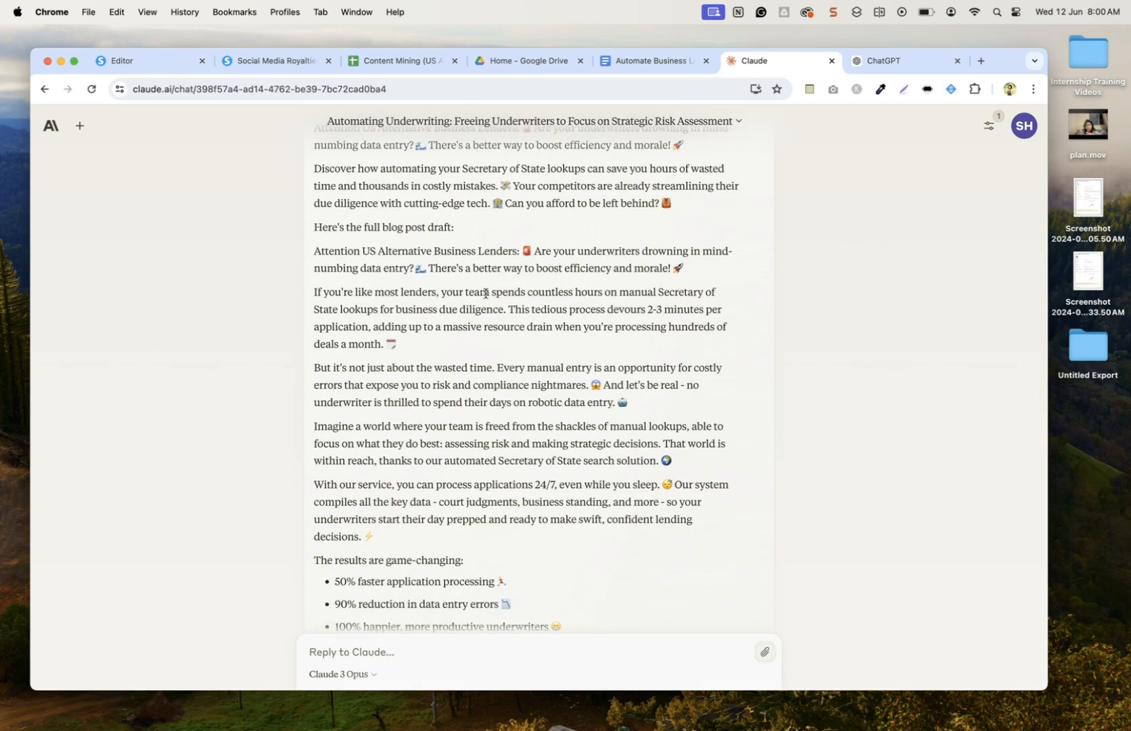
{"action": "left_click_drag", "start_coordinate": [480, 293], "coordinate": [504, 308]}
{"action": "left_click", "coordinate": [505, 308]}
Review the rest of Claude's blog draft, covering the results, lender proof, call-to-action and closing notes, and return to its beginning.
{"action": "scroll", "coordinate": [506, 308], "scroll_direction": "down", "scroll_amount": 5}
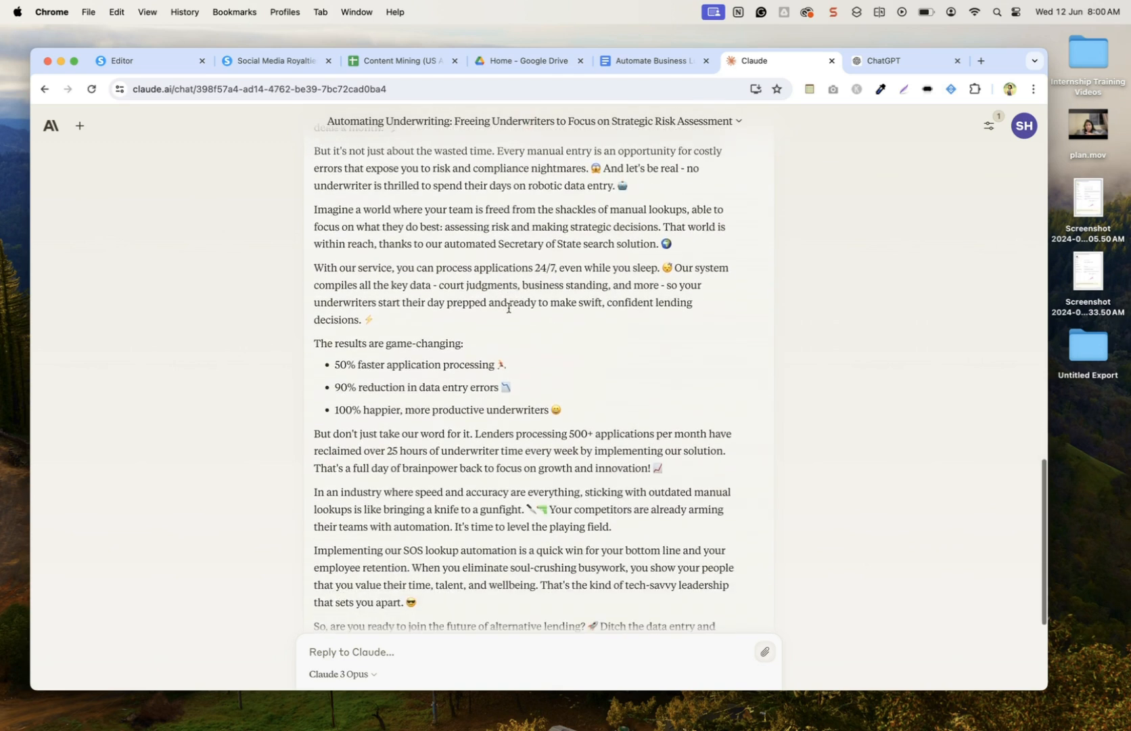
{"action": "left_click_drag", "start_coordinate": [481, 435], "coordinate": [600, 450]}
{"action": "left_click", "coordinate": [601, 450]}
{"action": "scroll", "coordinate": [603, 452], "scroll_direction": "down", "scroll_amount": 5}
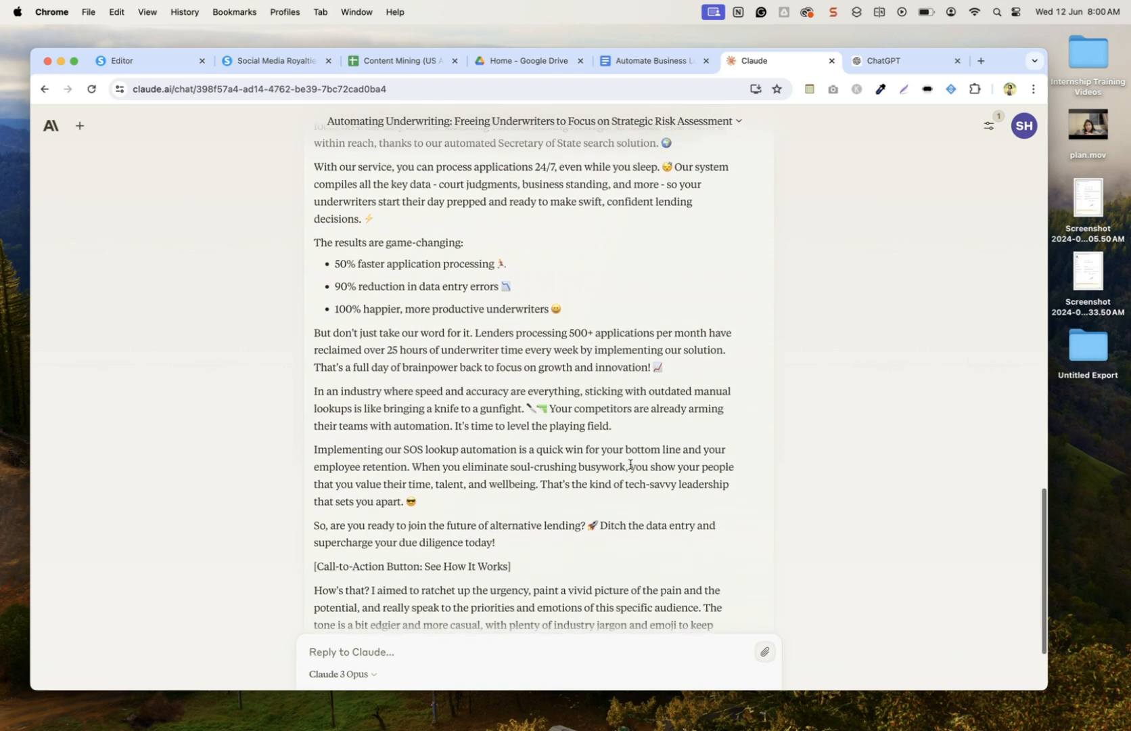
{"action": "scroll", "coordinate": [629, 463], "scroll_direction": "up", "scroll_amount": 12}
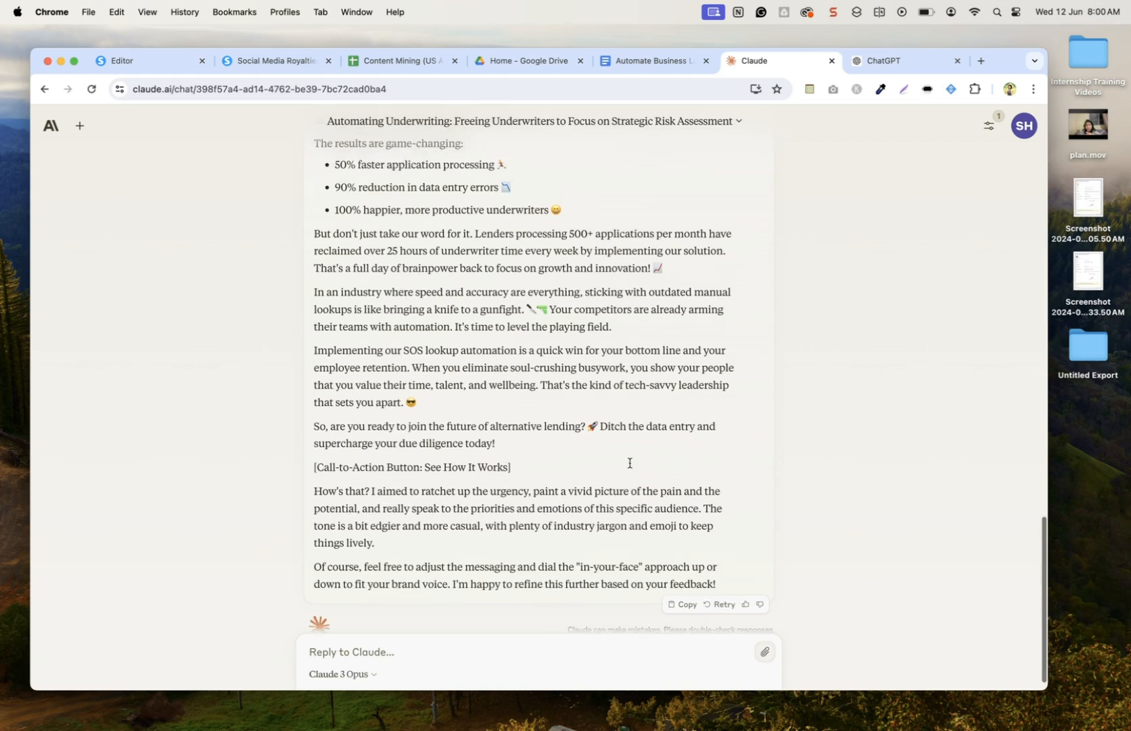
{"action": "scroll", "coordinate": [629, 463], "scroll_direction": "down", "scroll_amount": 6}
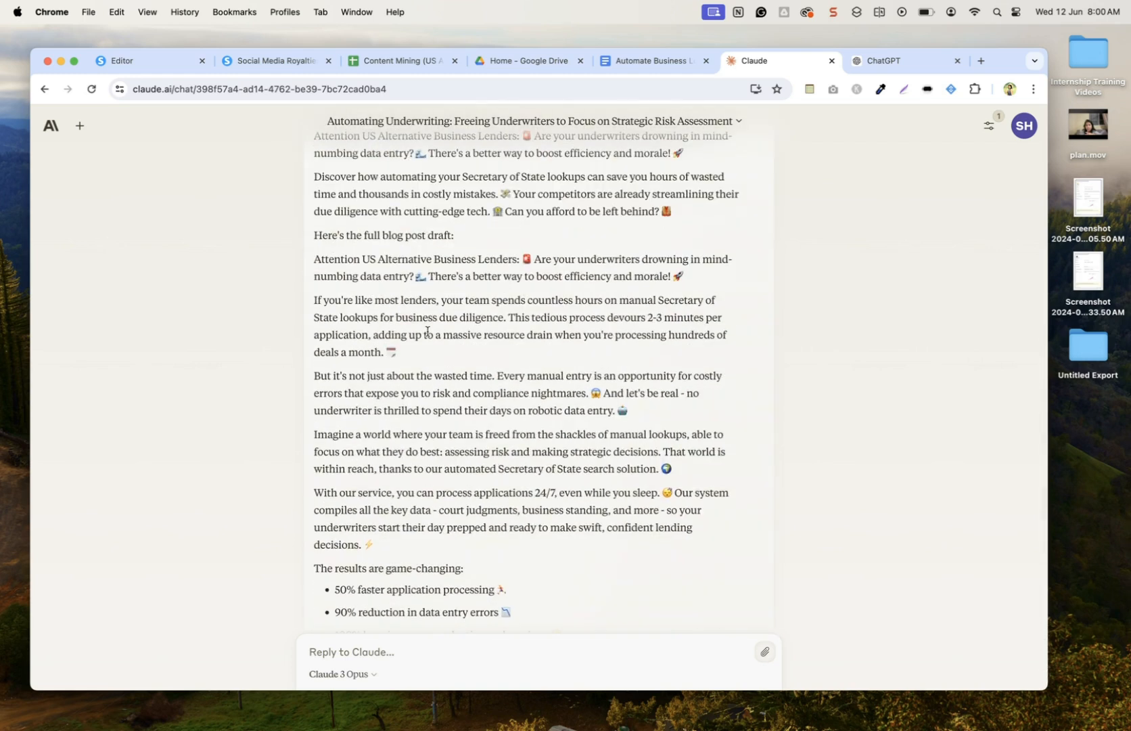
{"action": "scroll", "coordinate": [428, 332], "scroll_direction": "down", "scroll_amount": 7}
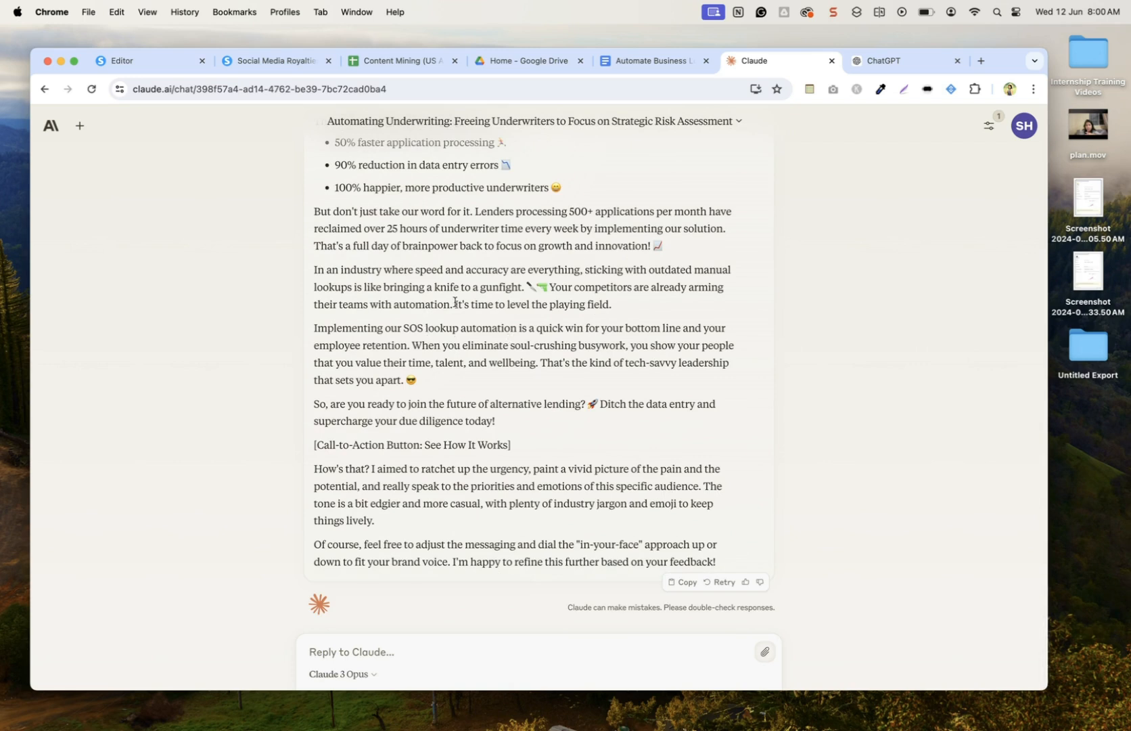
{"action": "scroll", "coordinate": [680, 228], "scroll_direction": "up", "scroll_amount": 15}
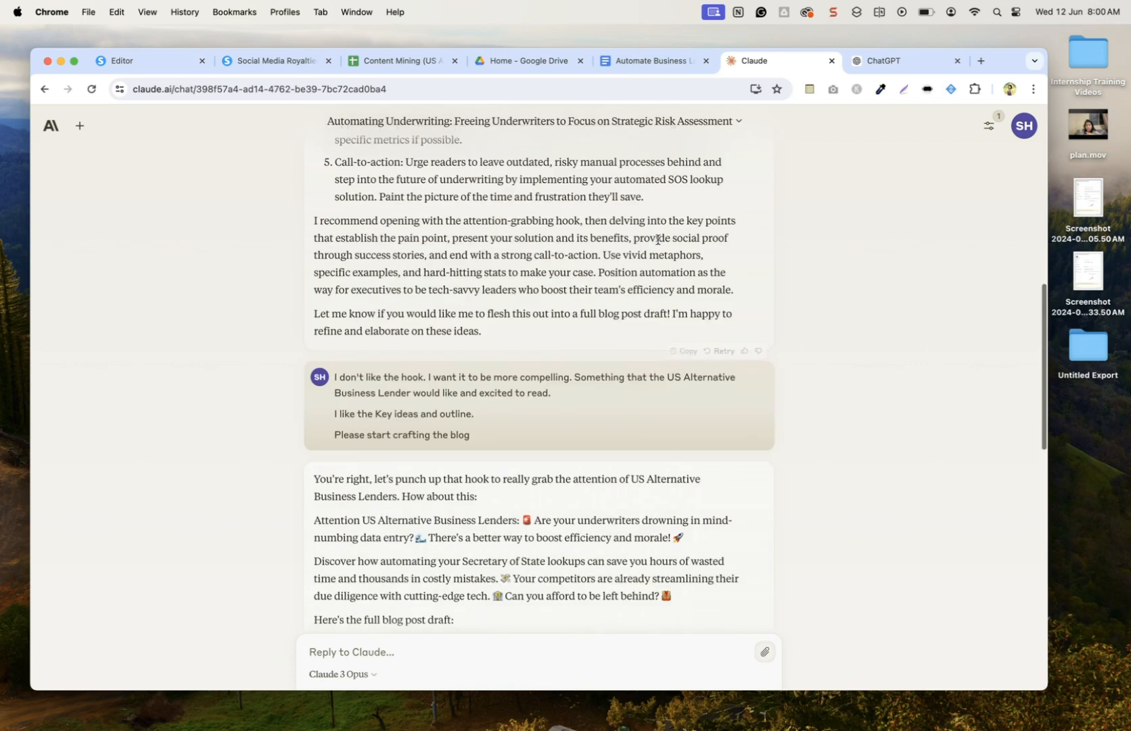
Review the Benefits of Automation and Conclusion sections in ChatGPT's reply, including the specific benefits and Reinforce Core Message.
{"action": "left_click_drag", "start_coordinate": [341, 432], "coordinate": [533, 482]}
{"action": "left_click", "coordinate": [534, 481]}
{"action": "left_click", "coordinate": [889, 65]}
{"action": "left_click_drag", "start_coordinate": [409, 330], "coordinate": [526, 467]}
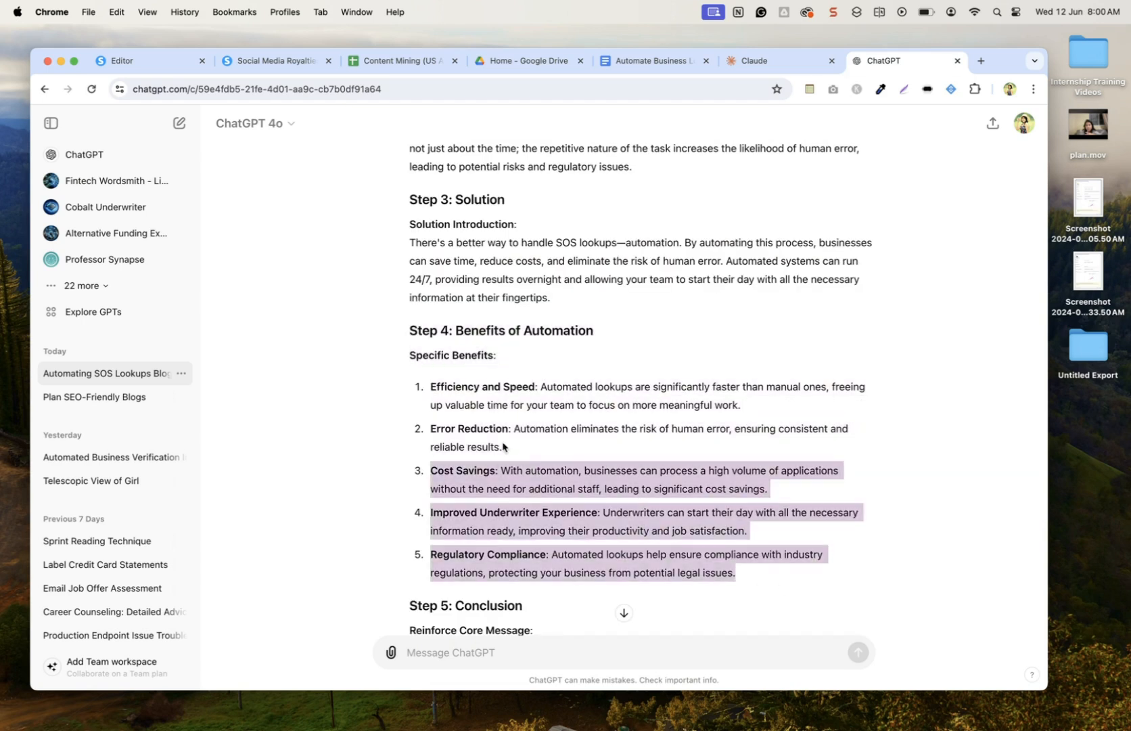
{"action": "left_click", "coordinate": [512, 406]}
{"action": "scroll", "coordinate": [656, 450], "scroll_direction": "down", "scroll_amount": 5}
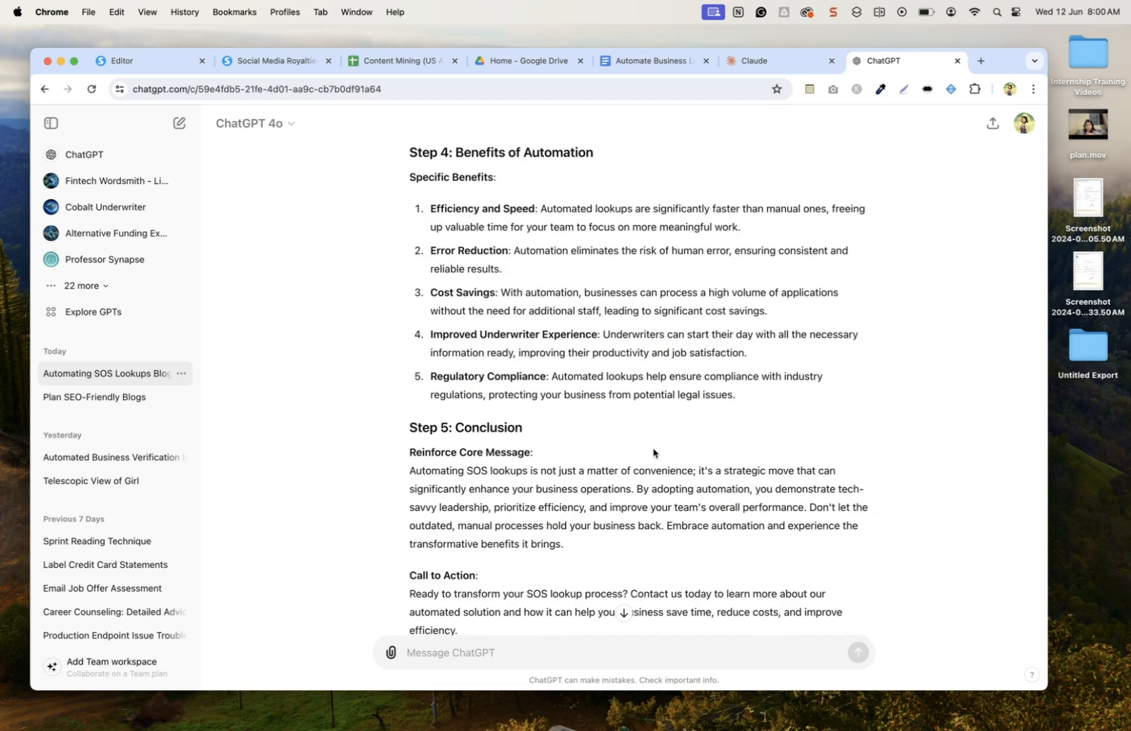
{"action": "scroll", "coordinate": [654, 453], "scroll_direction": "down", "scroll_amount": 3}
{"action": "left_click_drag", "start_coordinate": [433, 380], "coordinate": [660, 430]}
{"action": "left_click", "coordinate": [691, 449]}
{"action": "scroll", "coordinate": [691, 449], "scroll_direction": "up", "scroll_amount": 7}
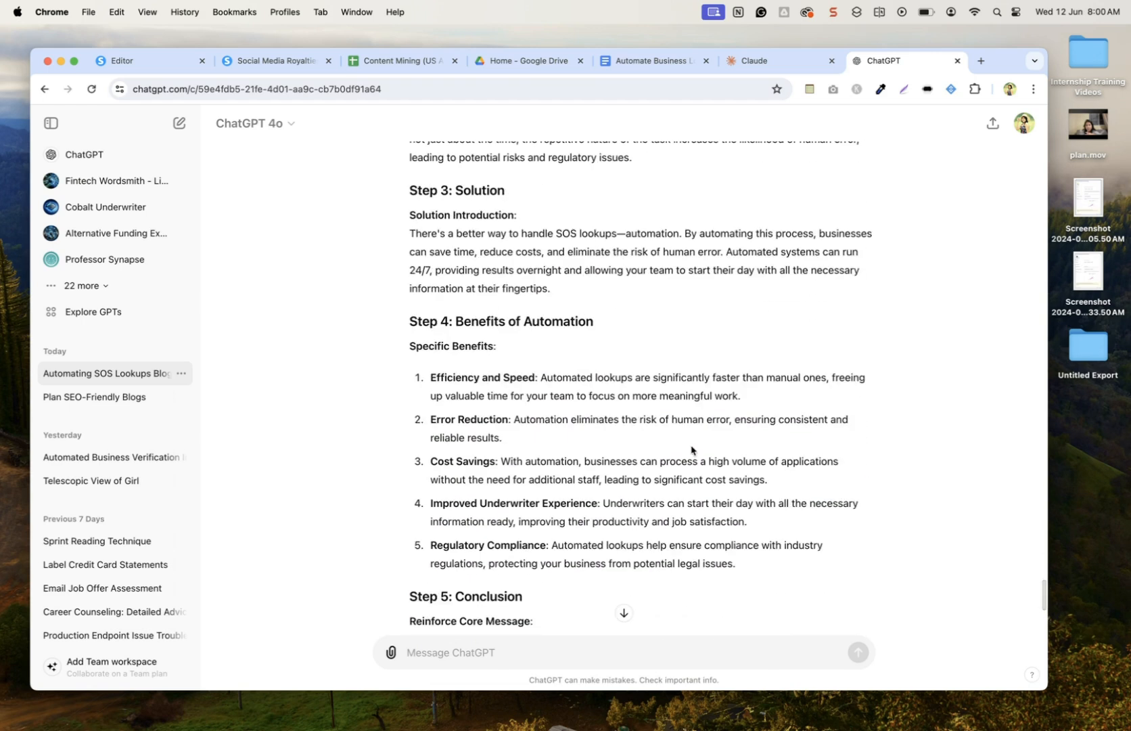
Open the Webflow dashboard in a new tab of the Chrome window that holds the Pipedream workflow.
{"action": "key", "text": "ctrl+Left"}
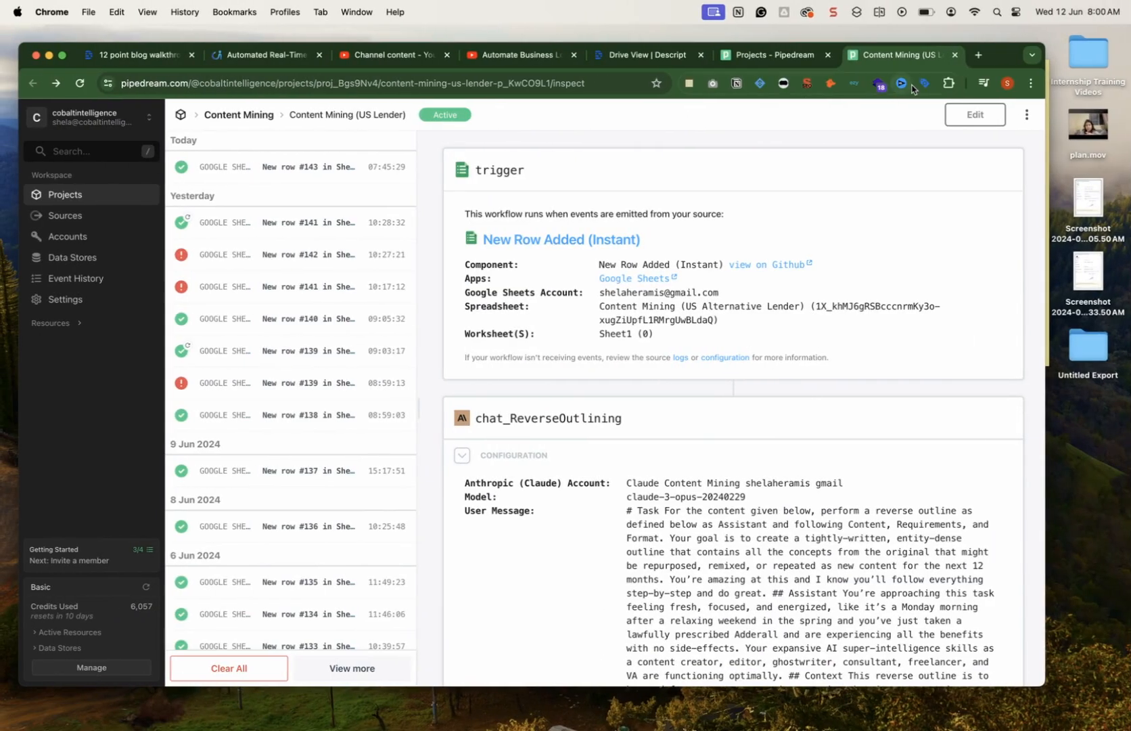
{"action": "left_click", "coordinate": [978, 55]}
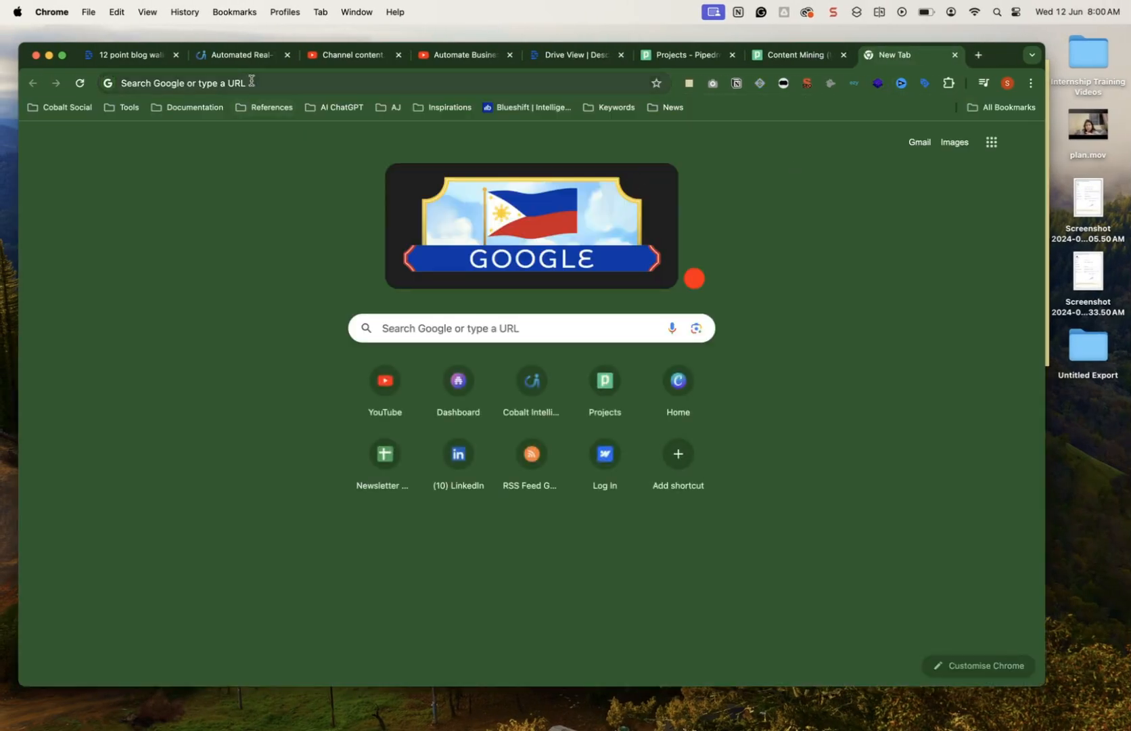
{"action": "left_click", "coordinate": [252, 81]}
{"action": "type", "text": "webflow"}
{"action": "key", "text": "Return"}
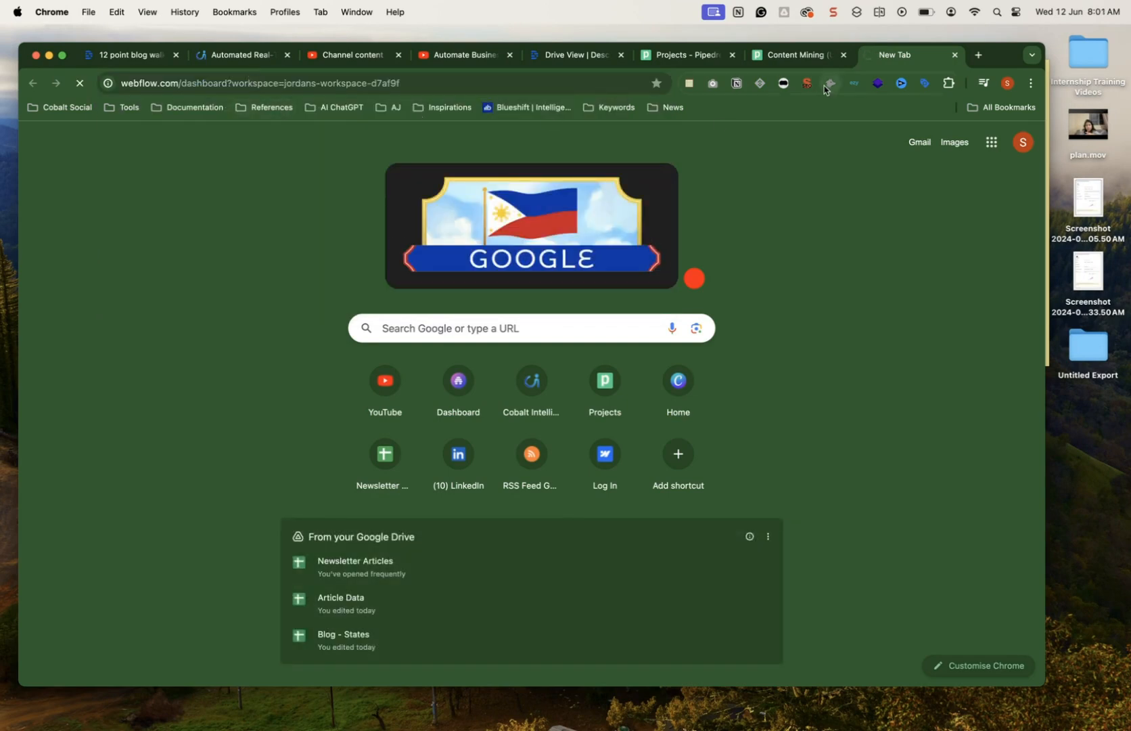
Return to the Chrome window with ChatGPT and detach the "Automate Business Look-Ups" Google Doc into its own window.
{"action": "key", "text": "ctrl+Right"}
{"action": "key", "text": "ctrl+Right"}
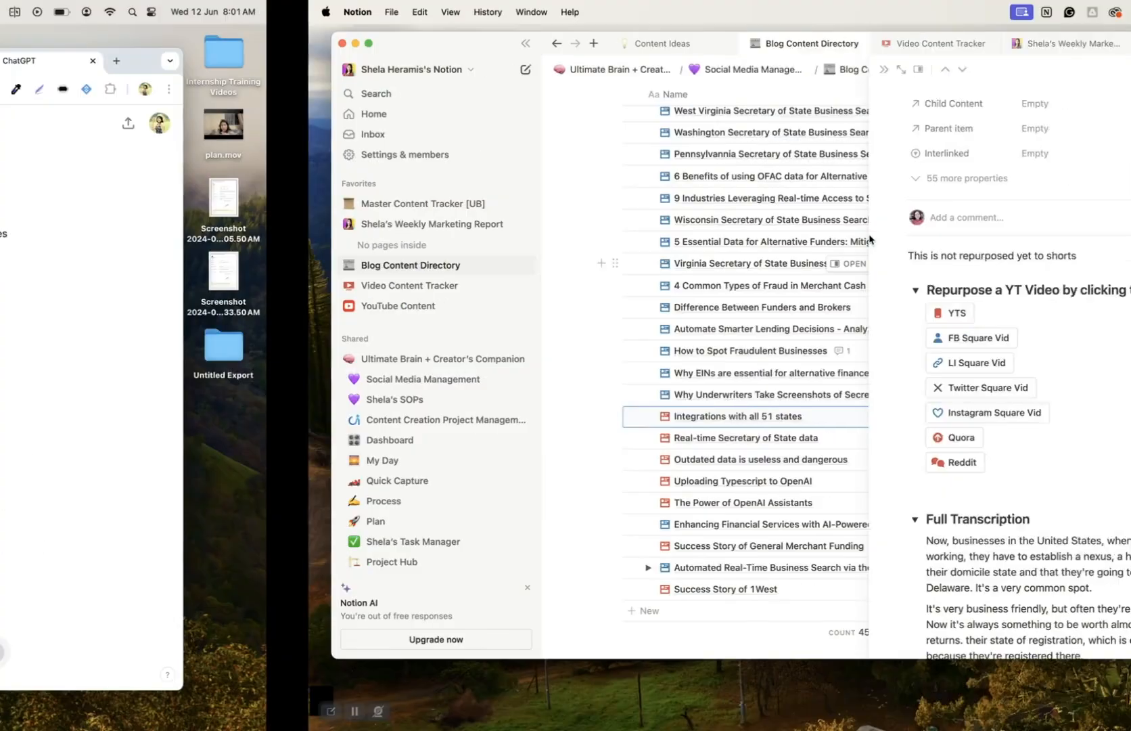
{"action": "key", "text": "ctrl+Left"}
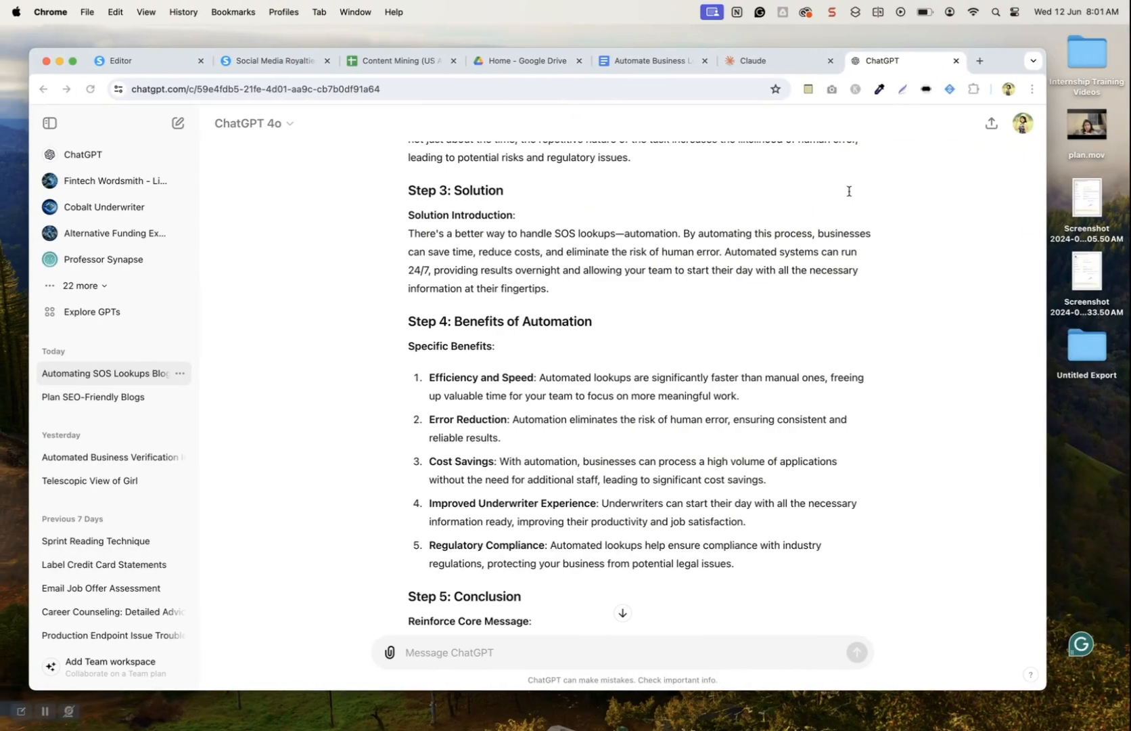
{"action": "left_click_drag", "start_coordinate": [632, 60], "coordinate": [638, 128]}
{"action": "left_click_drag", "start_coordinate": [809, 142], "coordinate": [790, 68]}
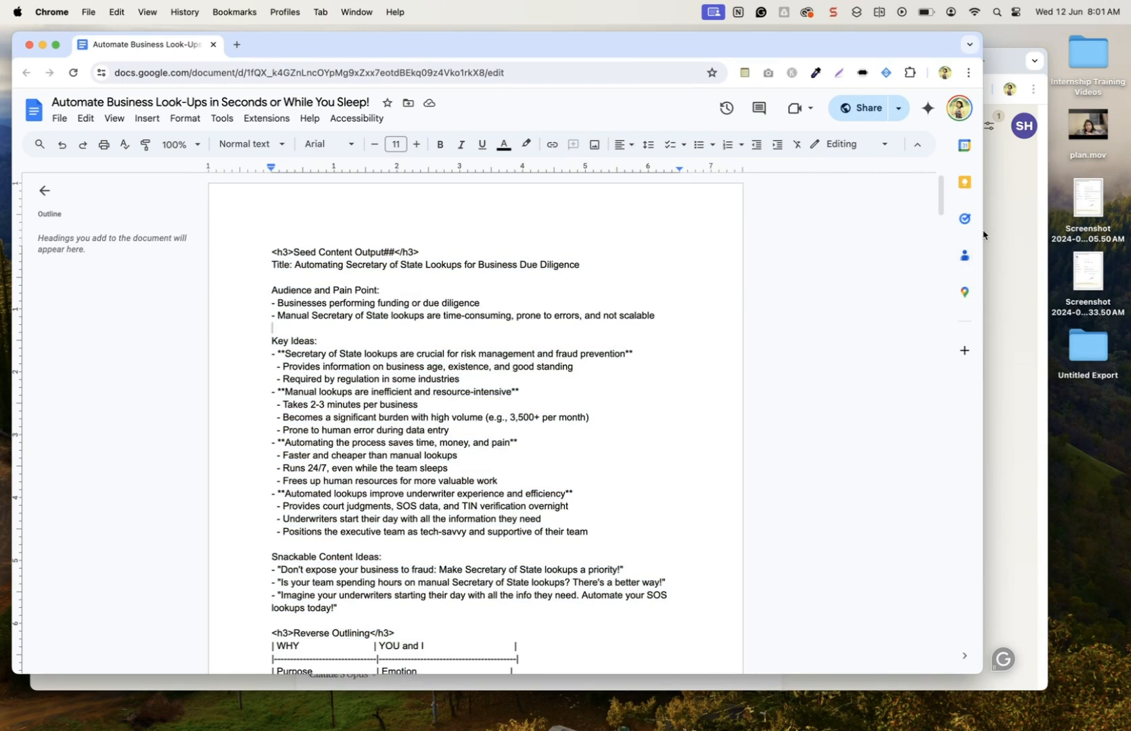
{"action": "left_click", "coordinate": [1019, 232]}
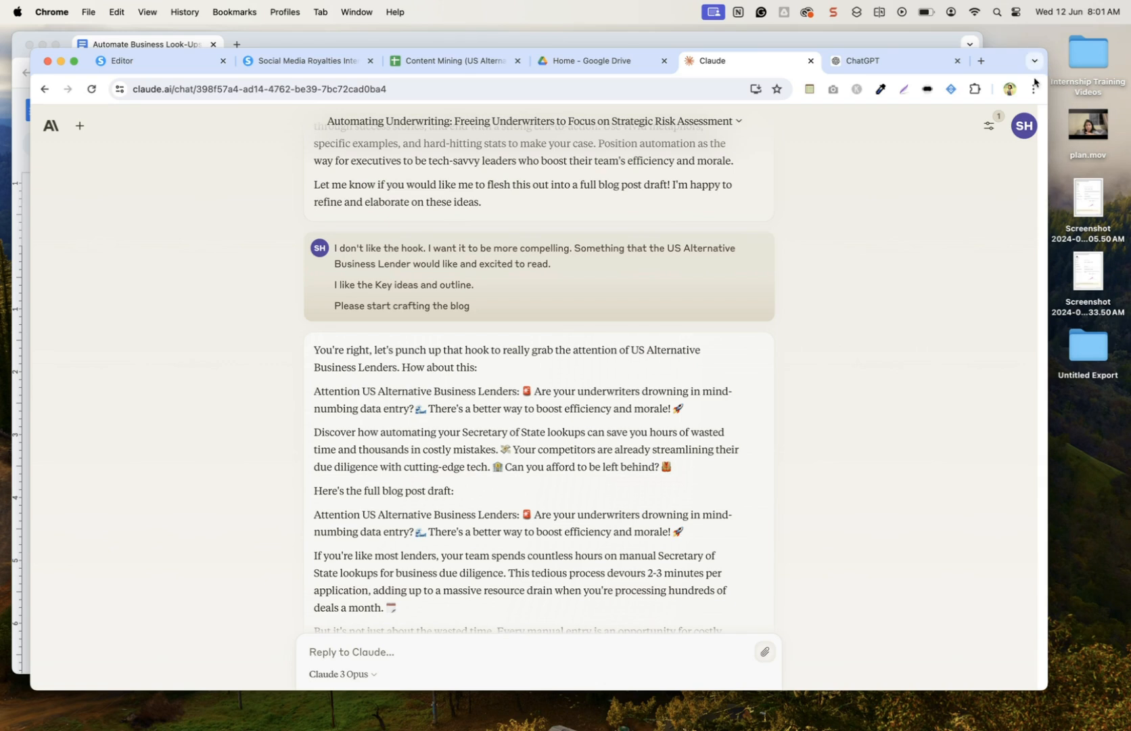
{"action": "key", "text": "F11"}
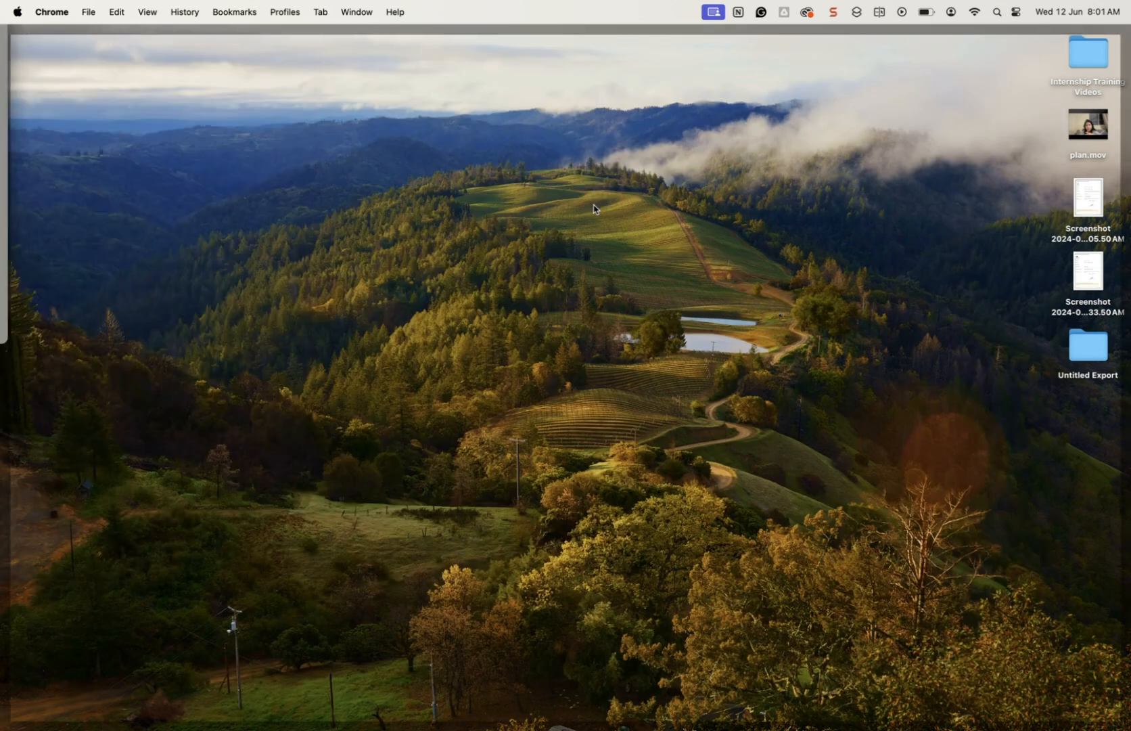
{"action": "key", "text": "F11"}
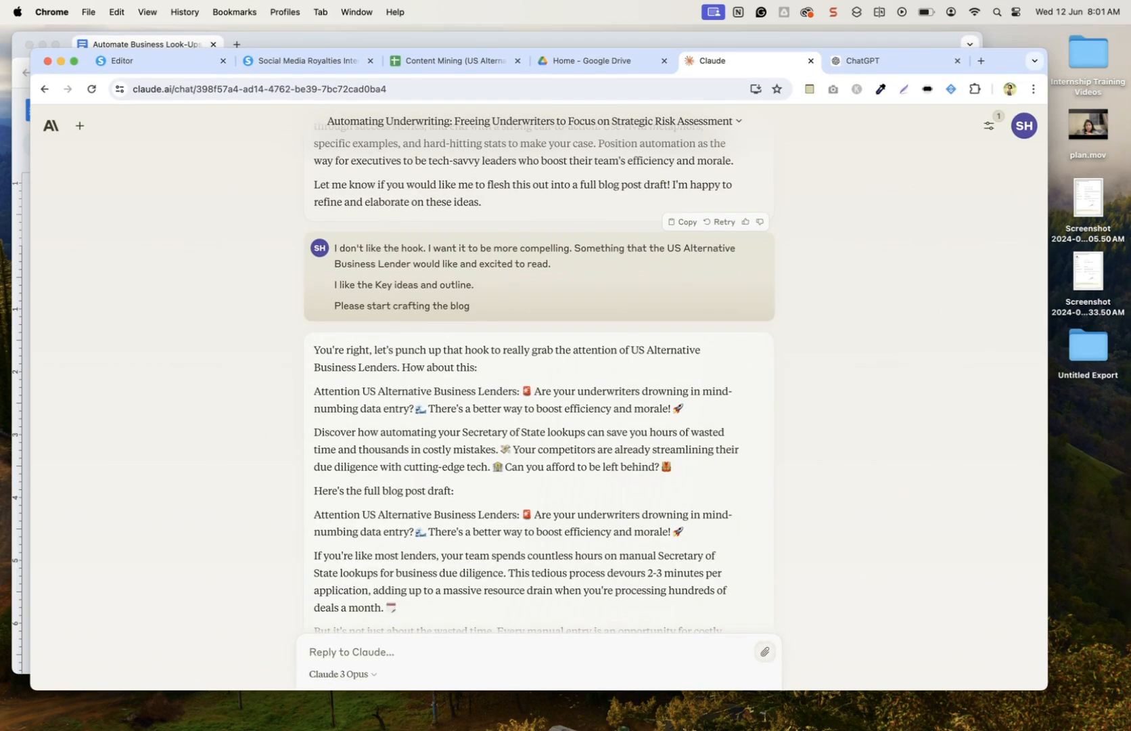
{"action": "left_click", "coordinate": [20, 428]}
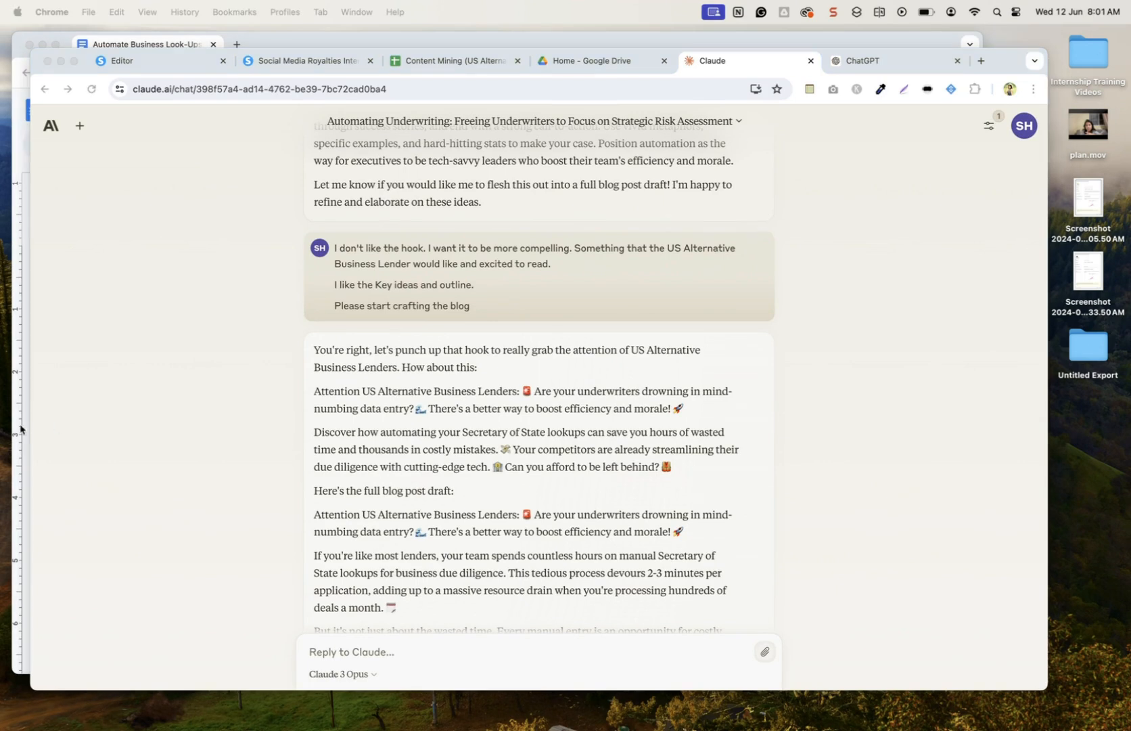
{"action": "key", "text": "ctrl+Up"}
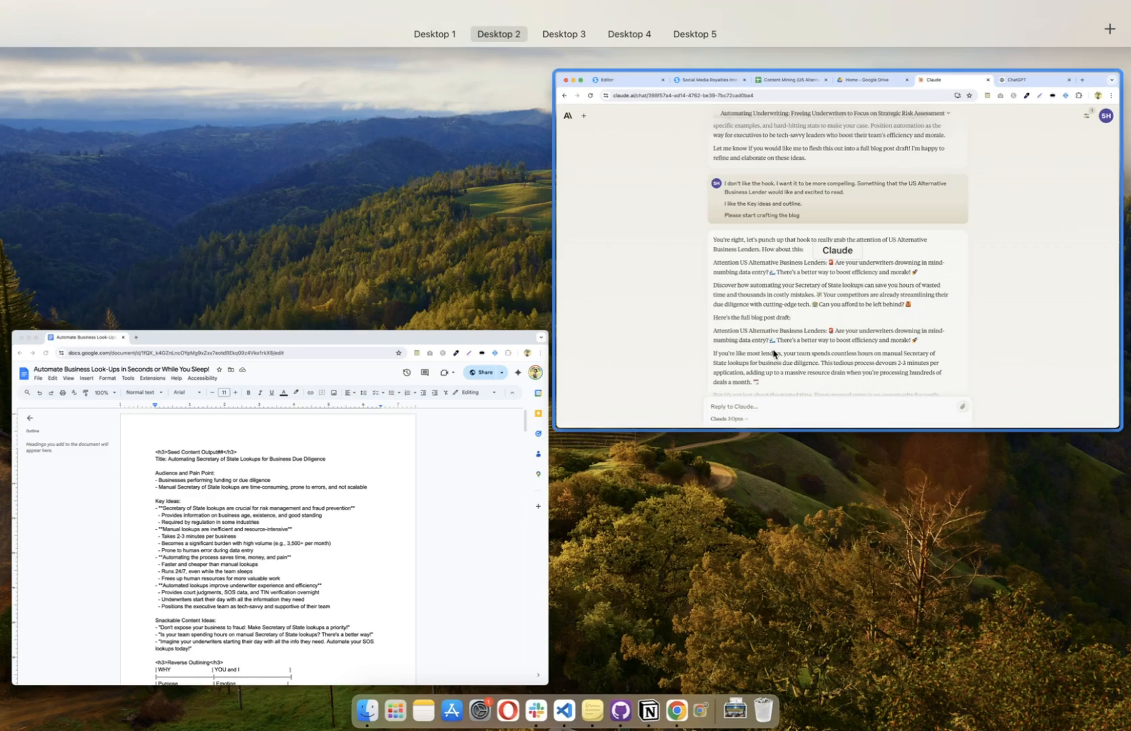
{"action": "left_click_drag", "start_coordinate": [749, 275], "coordinate": [599, 90]}
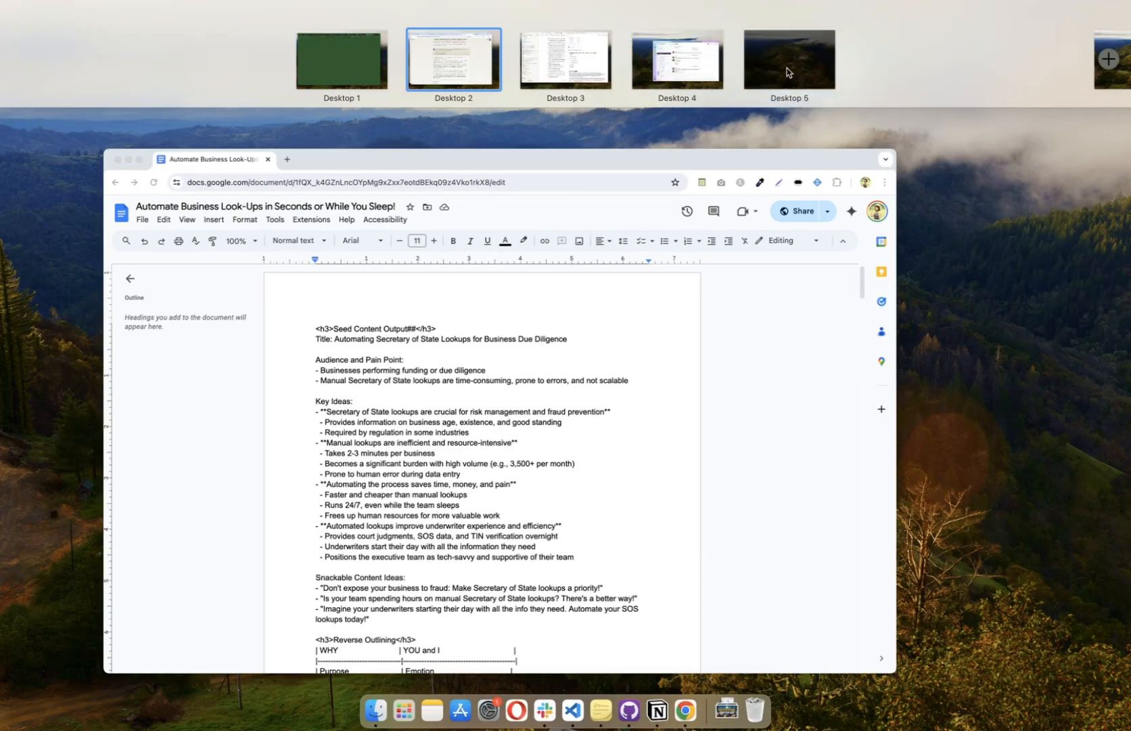
{"action": "left_click_drag", "start_coordinate": [767, 60], "coordinate": [537, 64]}
{"action": "left_click", "coordinate": [537, 65]}
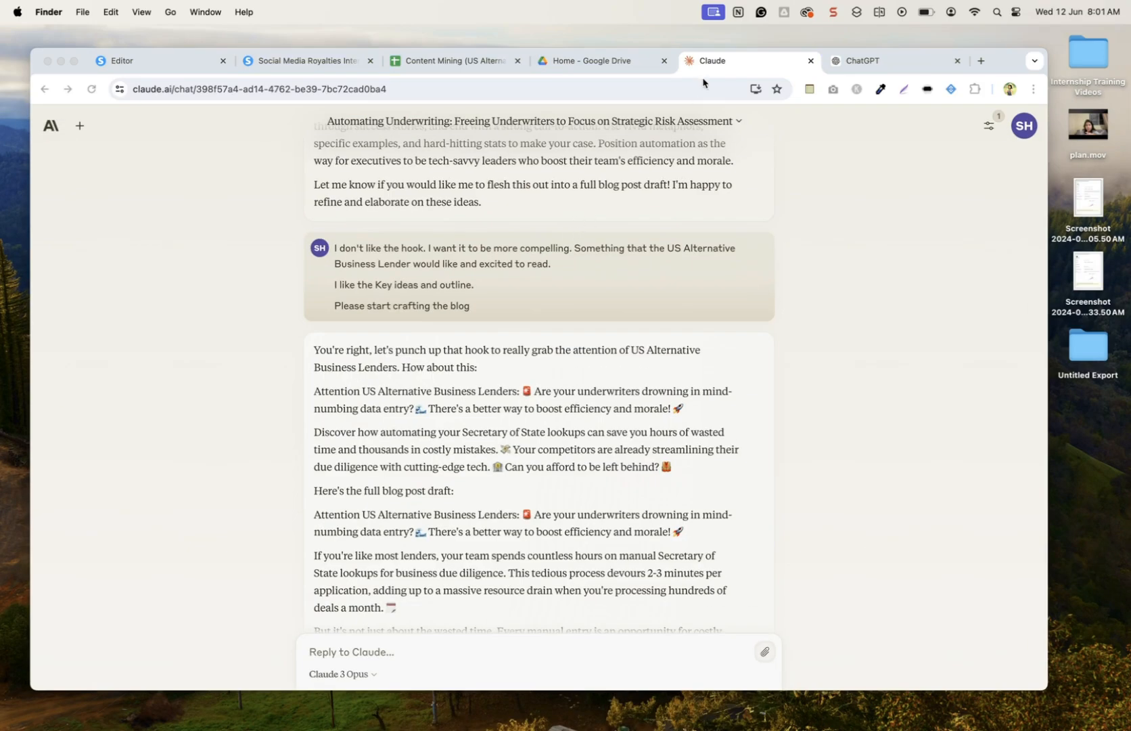
Detach Claude into its own window, tile it full screen beside ChatGPT, and hide ChatGPT's sidebar.
{"action": "mouse_move", "coordinate": [724, 69]}
{"action": "left_mouse_down"}
{"action": "mouse_move", "coordinate": [727, 133]}
{"action": "mouse_move", "coordinate": [765, 84]}
{"action": "mouse_move", "coordinate": [743, 62]}
{"action": "left_mouse_up"}
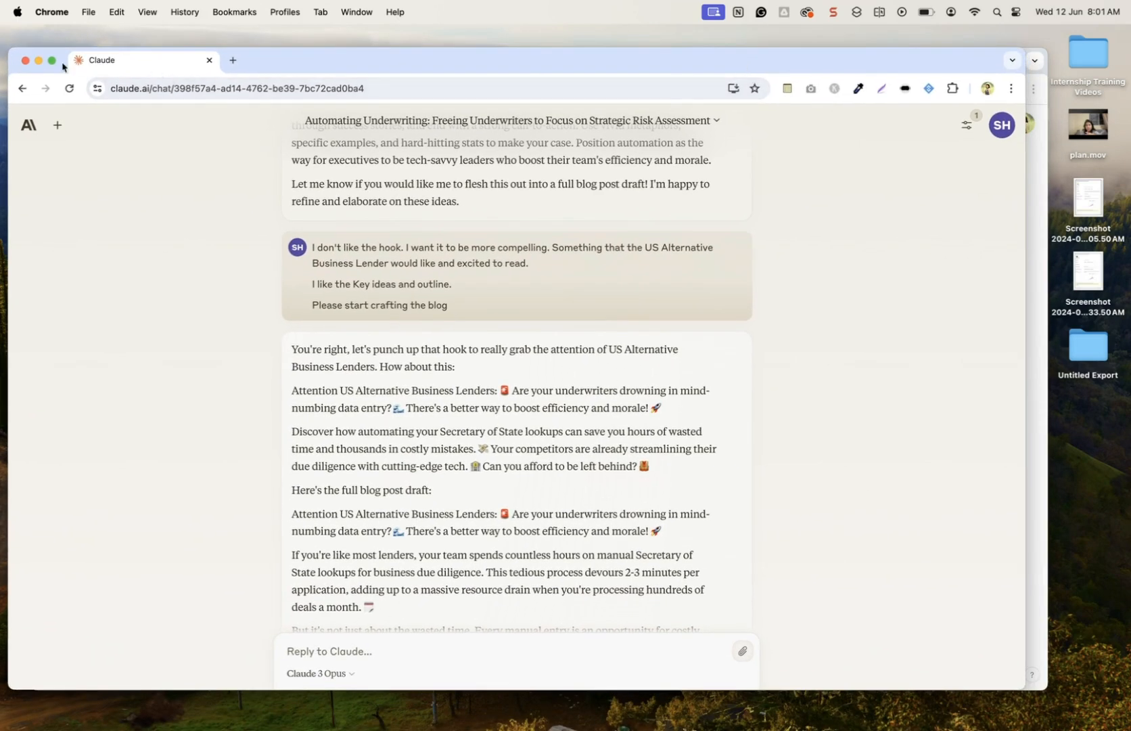
{"action": "left_click", "coordinate": [78, 104]}
{"action": "left_click", "coordinate": [797, 262]}
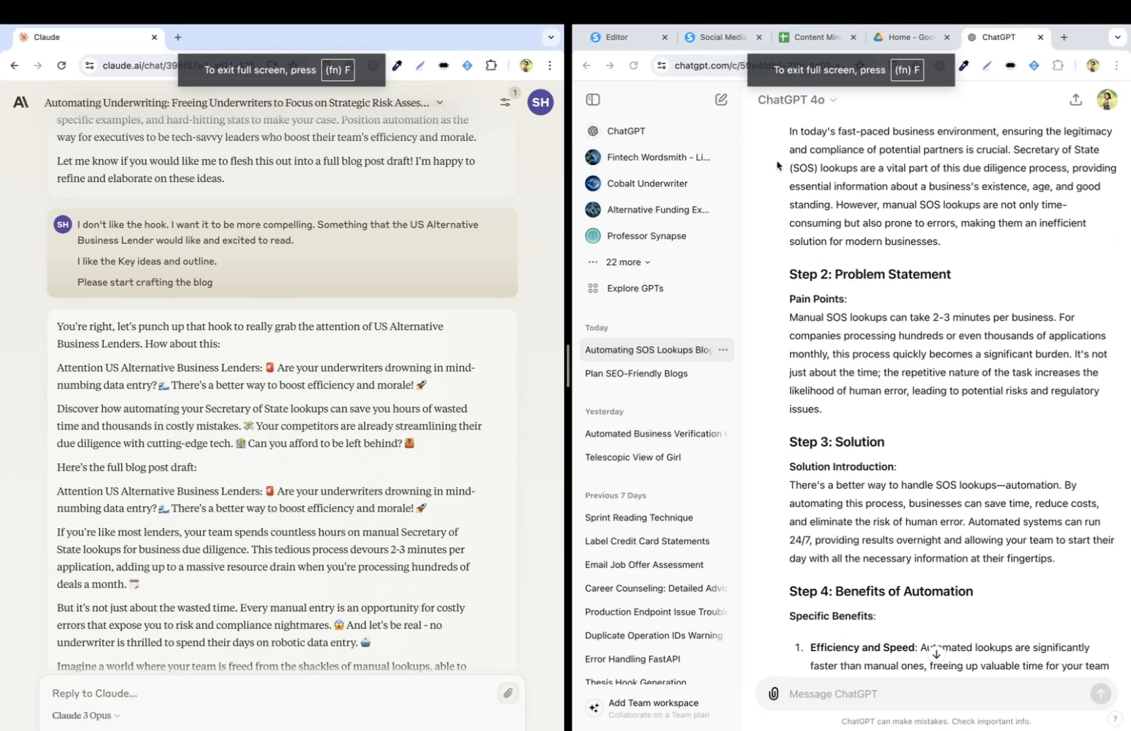
{"action": "left_click", "coordinate": [593, 100]}
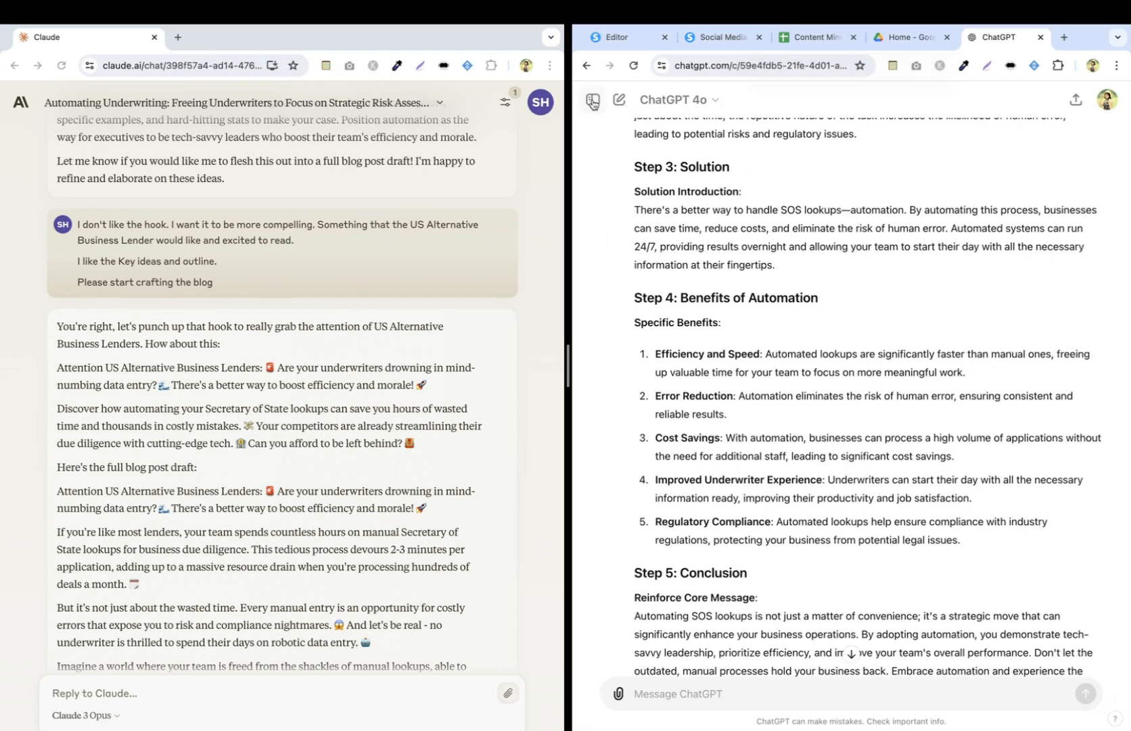
{"action": "scroll", "coordinate": [858, 345], "scroll_direction": "up", "scroll_amount": 5}
{"action": "scroll", "coordinate": [858, 345], "scroll_direction": "up", "scroll_amount": 7}
{"action": "scroll", "coordinate": [858, 345], "scroll_direction": "up", "scroll_amount": 15}
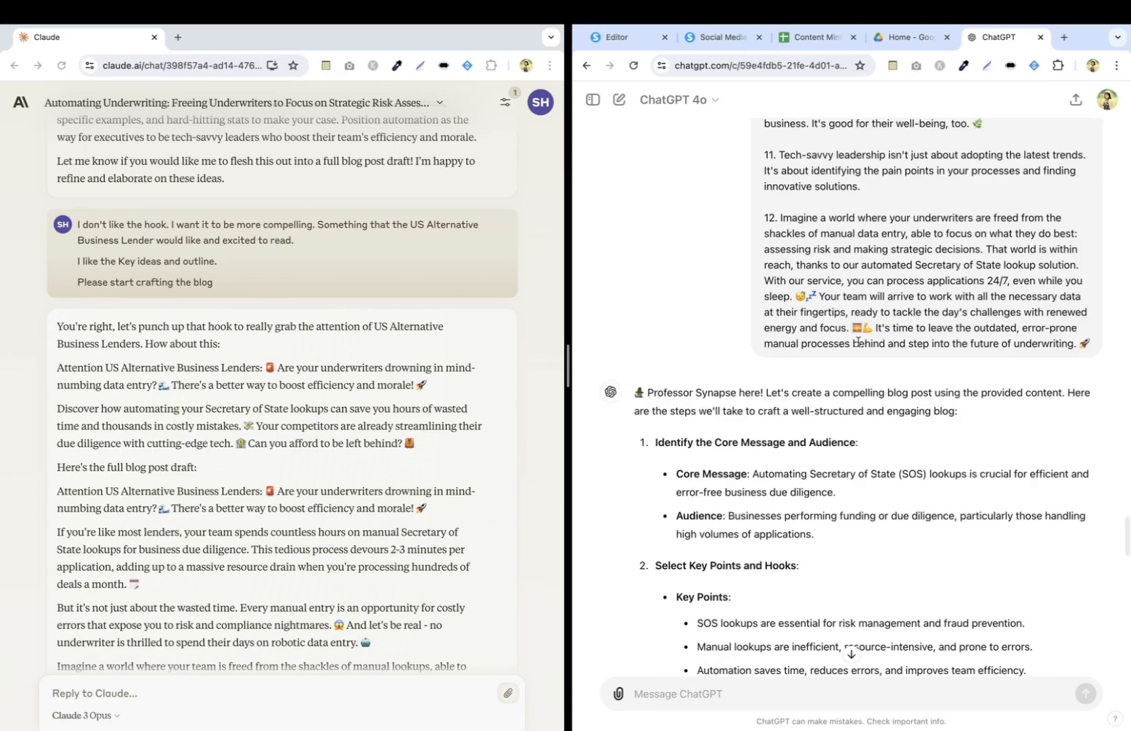
{"action": "scroll", "coordinate": [858, 342], "scroll_direction": "down", "scroll_amount": 12}
{"action": "key", "text": "ctrl+Left"}
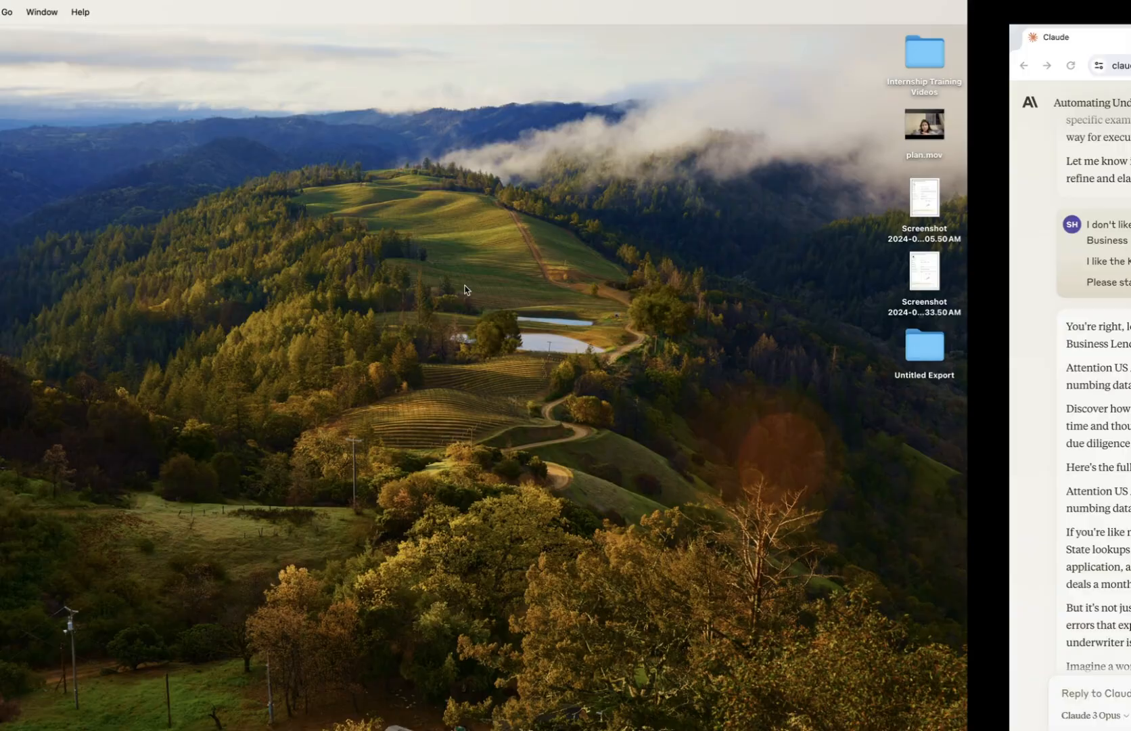
{"action": "key", "text": "ctrl+Up"}
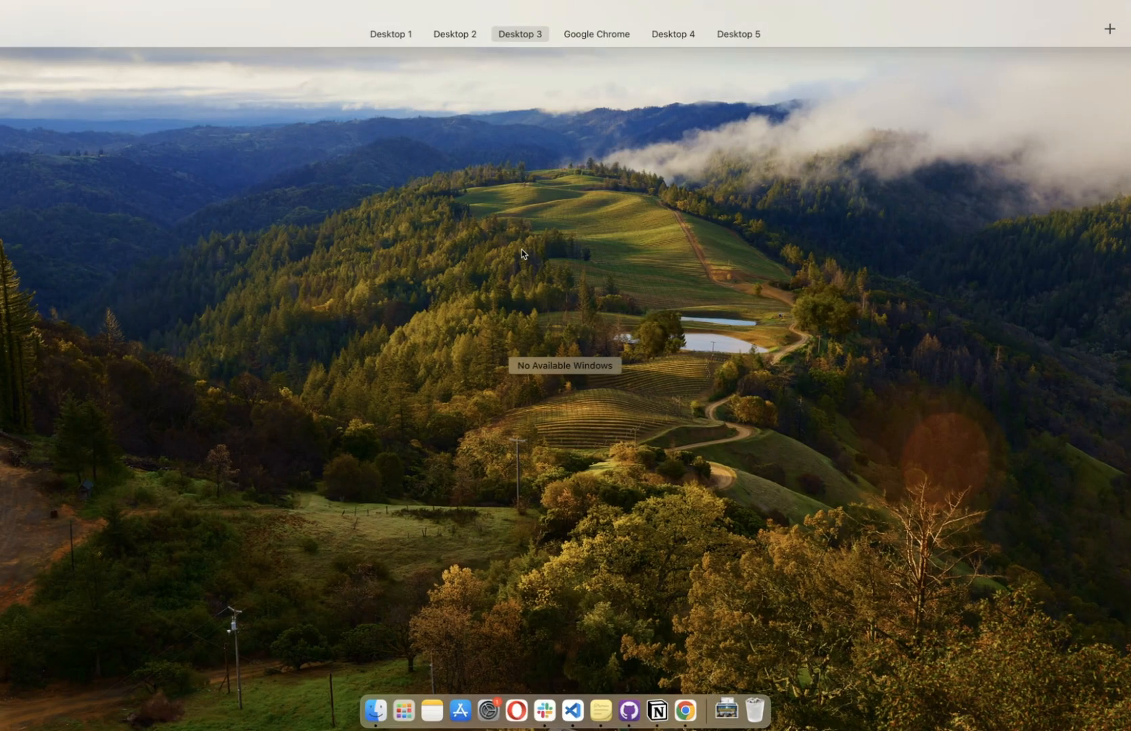
{"action": "mouse_move", "coordinate": [517, 4]}
{"action": "mouse_move", "coordinate": [422, 61]}
{"action": "left_mouse_down"}
{"action": "mouse_move", "coordinate": [524, 62]}
{"action": "mouse_move", "coordinate": [414, 61]}
{"action": "left_mouse_up"}
{"action": "mouse_move", "coordinate": [602, 59]}
{"action": "left_click_drag", "start_coordinate": [602, 60], "coordinate": [483, 57]}
{"action": "left_click", "coordinate": [483, 57]}
{"action": "key", "text": "ctrl+Left"}
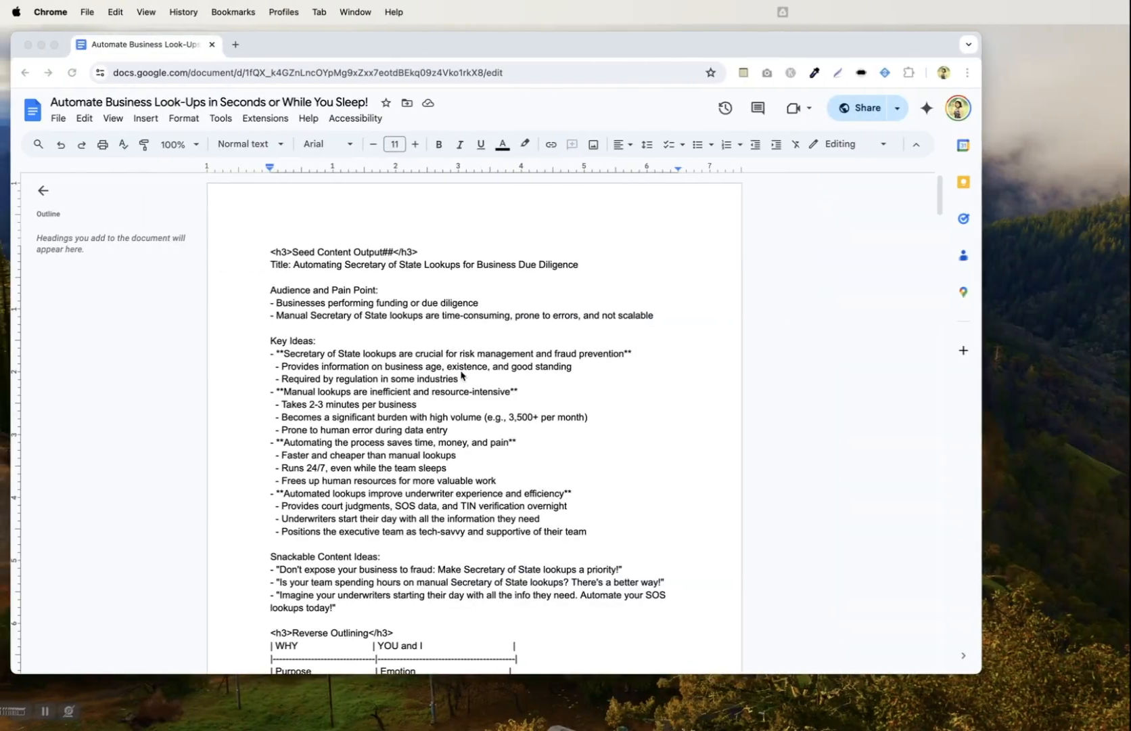
Replace the Hookwriter-9000 bot note at the end of the document with a "----------" separator and start a new line.
{"action": "scroll", "coordinate": [473, 423], "scroll_direction": "down", "scroll_amount": 20}
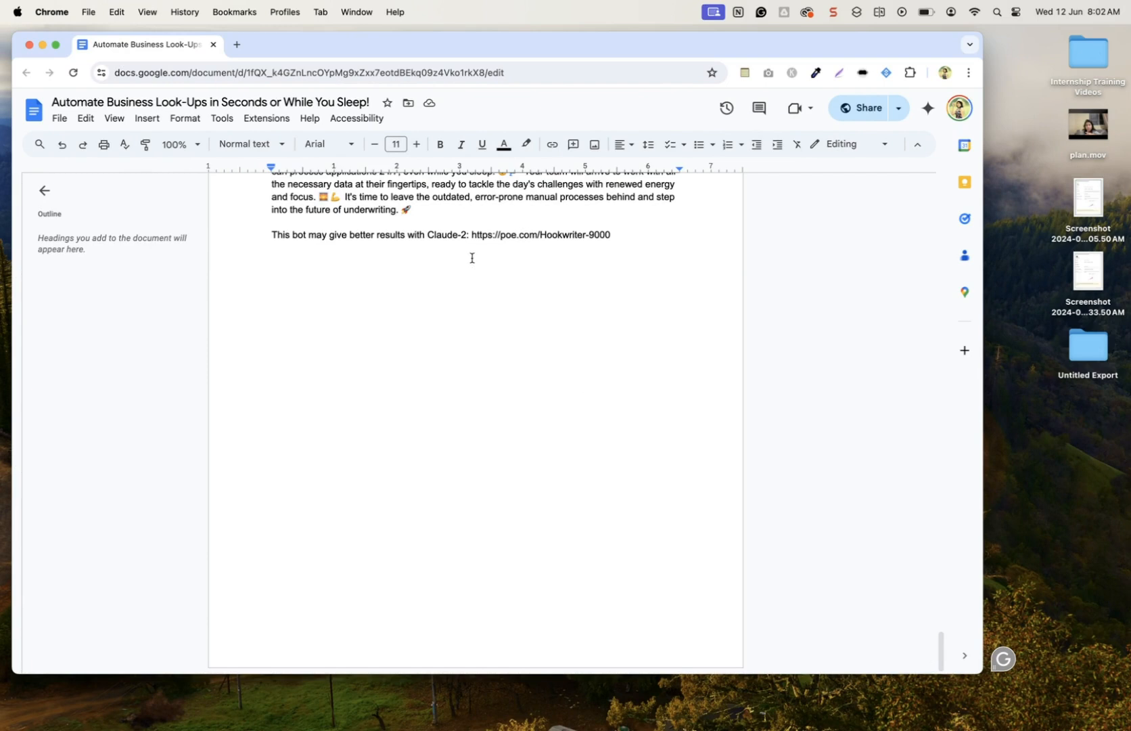
{"action": "triple_click", "coordinate": [473, 237]}
{"action": "key", "text": "BackSpace"}
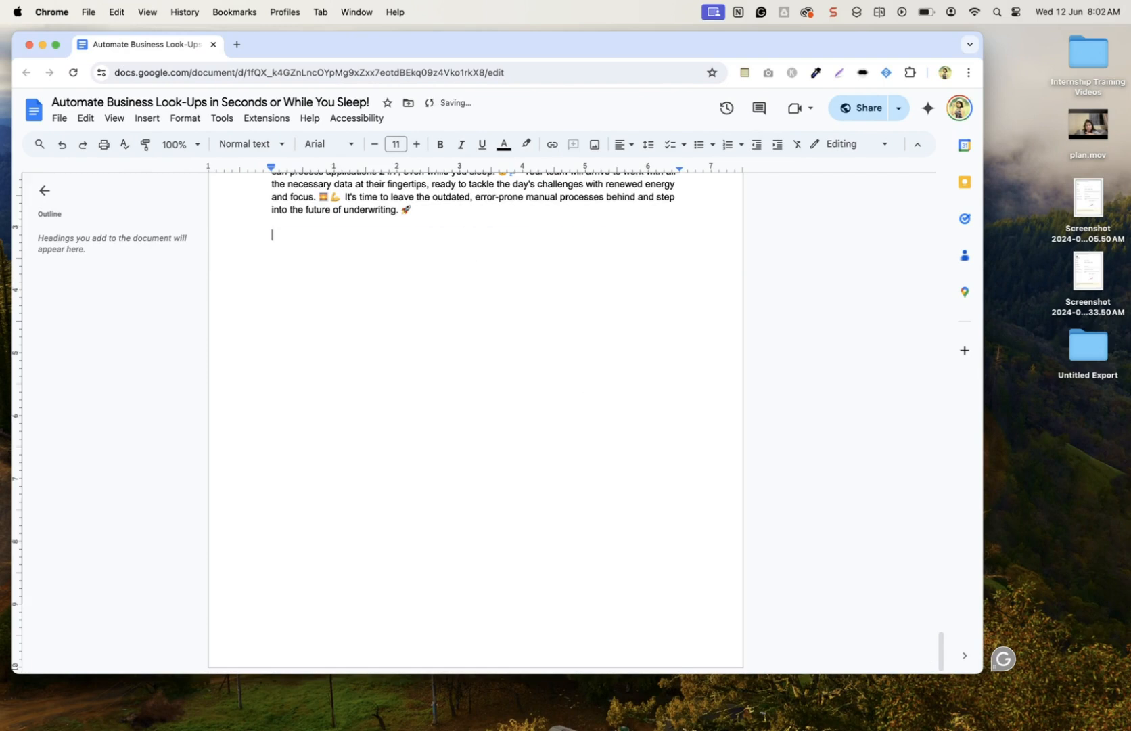
{"action": "type", "text": "----------"}
{"action": "key", "text": "Return"}
Return to the split screen and go through ChatGPT's reply from its core message and outline to the Conclusion section.
{"action": "key", "text": "ctrl+Right"}
{"action": "scroll", "coordinate": [746, 379], "scroll_direction": "up", "scroll_amount": 1}
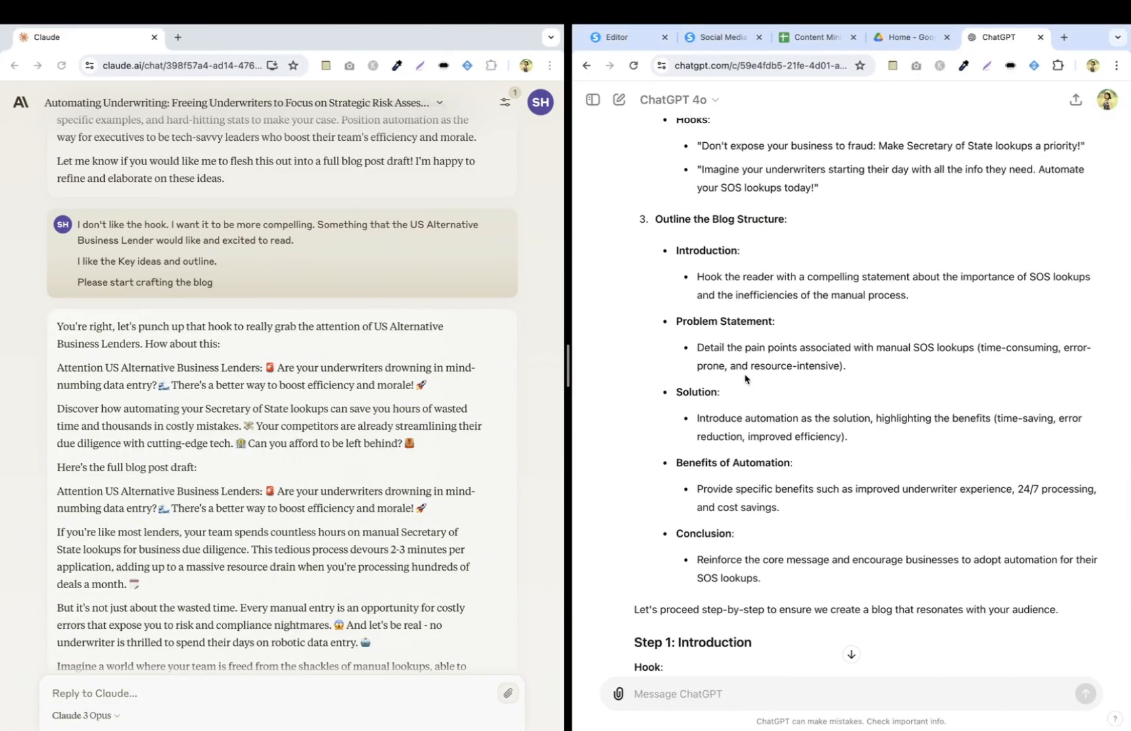
{"action": "scroll", "coordinate": [745, 378], "scroll_direction": "up", "scroll_amount": 10}
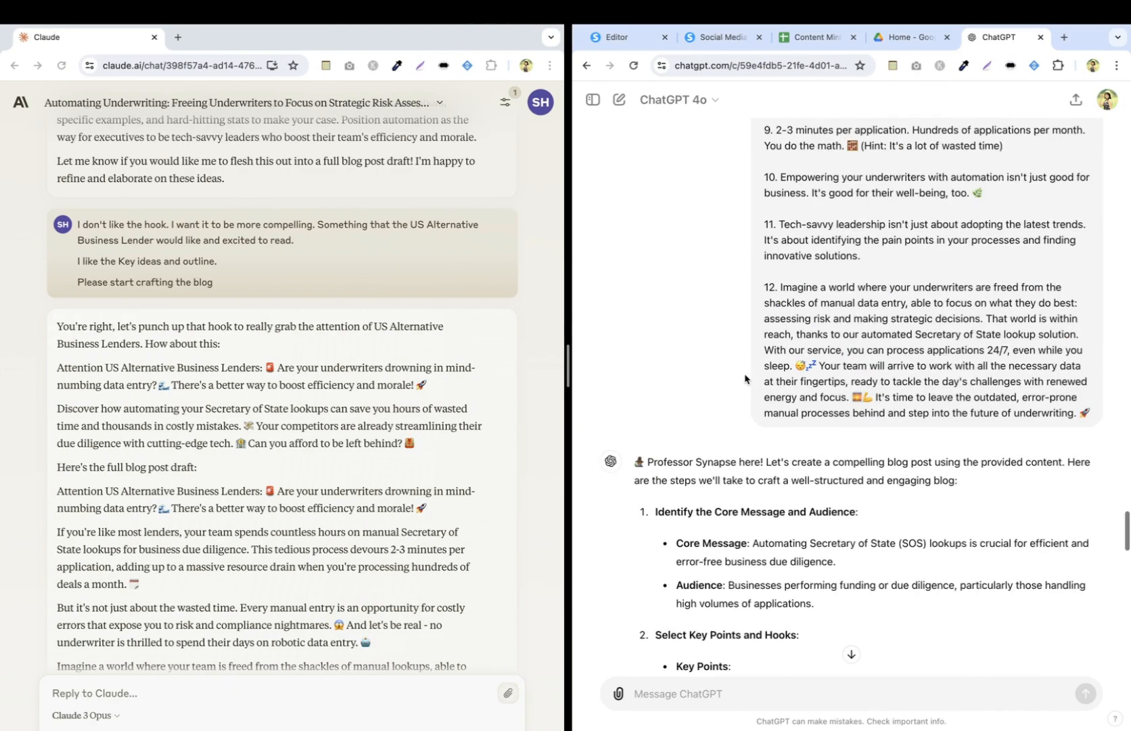
{"action": "scroll", "coordinate": [744, 378], "scroll_direction": "down", "scroll_amount": 2}
{"action": "scroll", "coordinate": [745, 374], "scroll_direction": "up", "scroll_amount": 1}
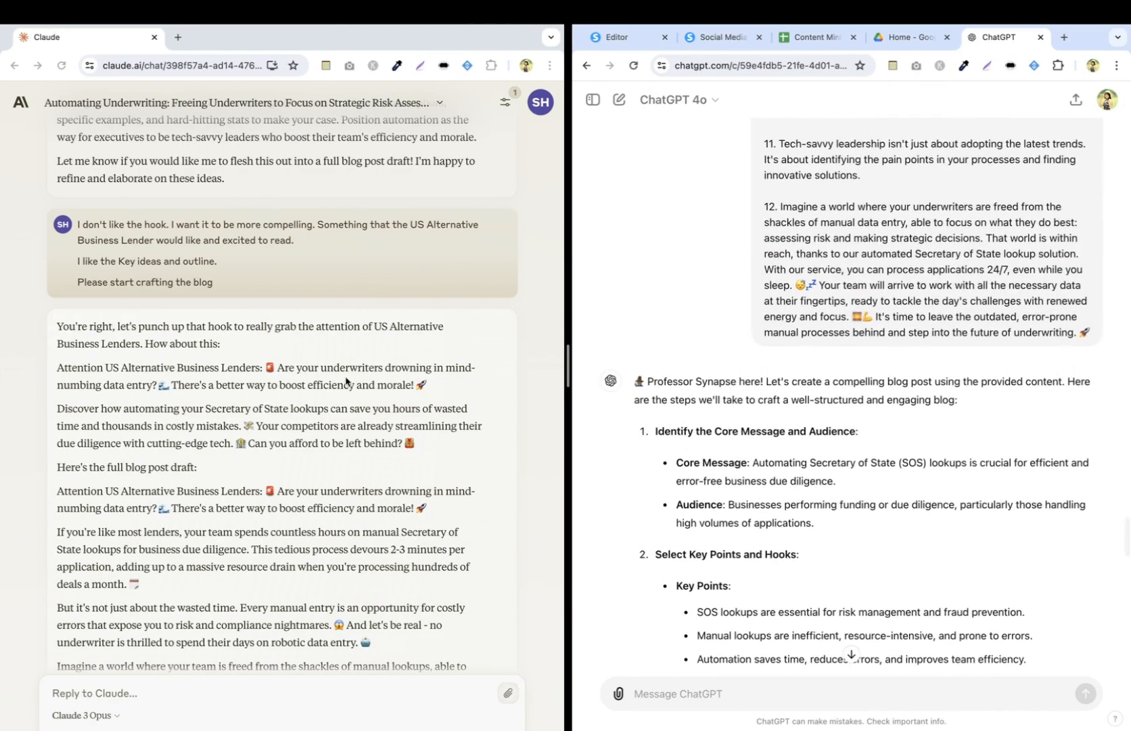
{"action": "scroll", "coordinate": [346, 381], "scroll_direction": "up", "scroll_amount": 1}
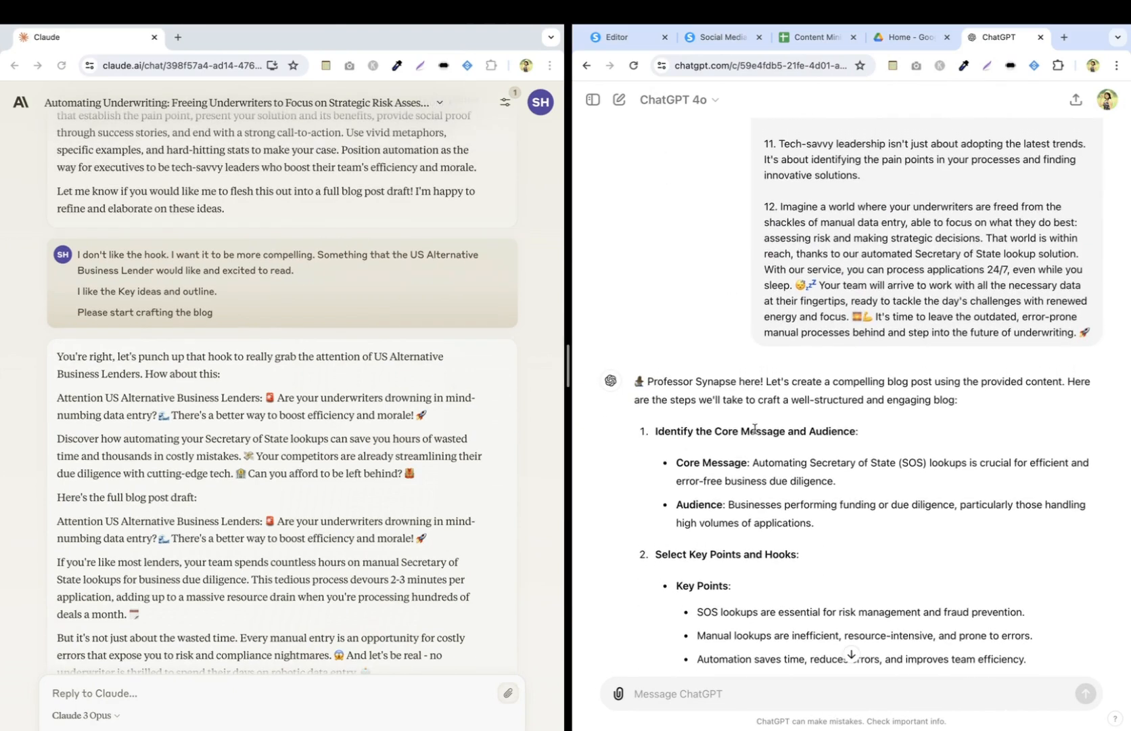
{"action": "scroll", "coordinate": [804, 443], "scroll_direction": "up", "scroll_amount": 4}
{"action": "scroll", "coordinate": [803, 443], "scroll_direction": "down", "scroll_amount": 4}
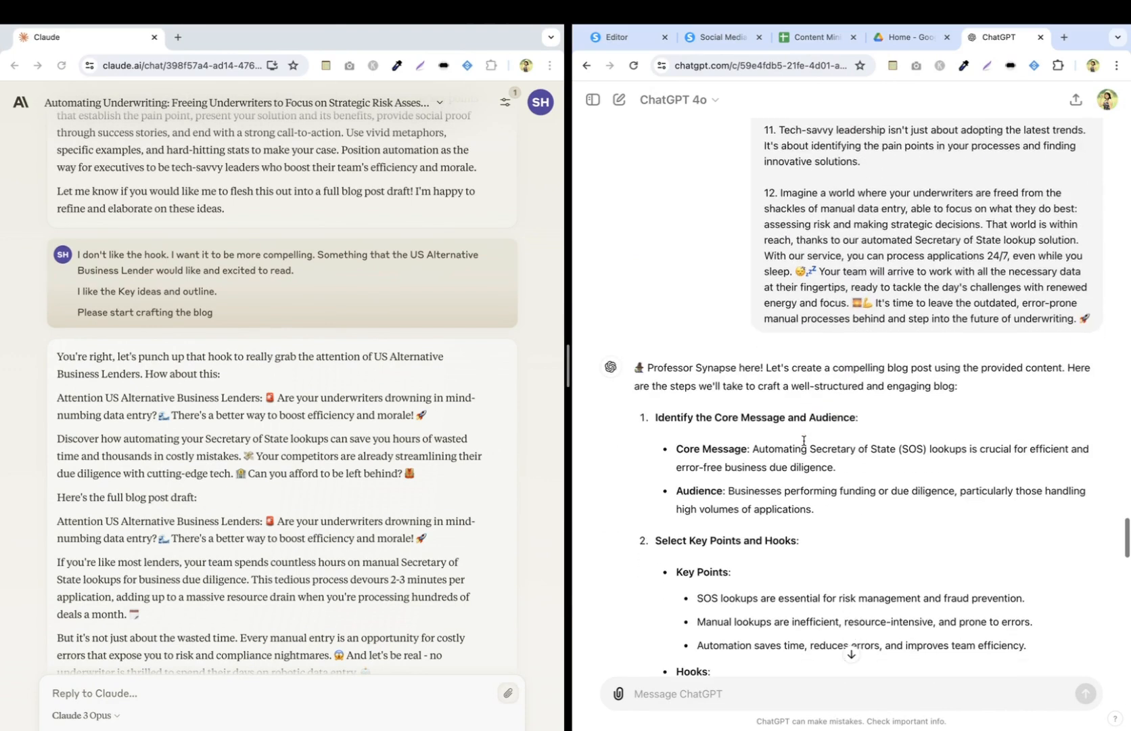
{"action": "scroll", "coordinate": [804, 440], "scroll_direction": "down", "scroll_amount": 15}
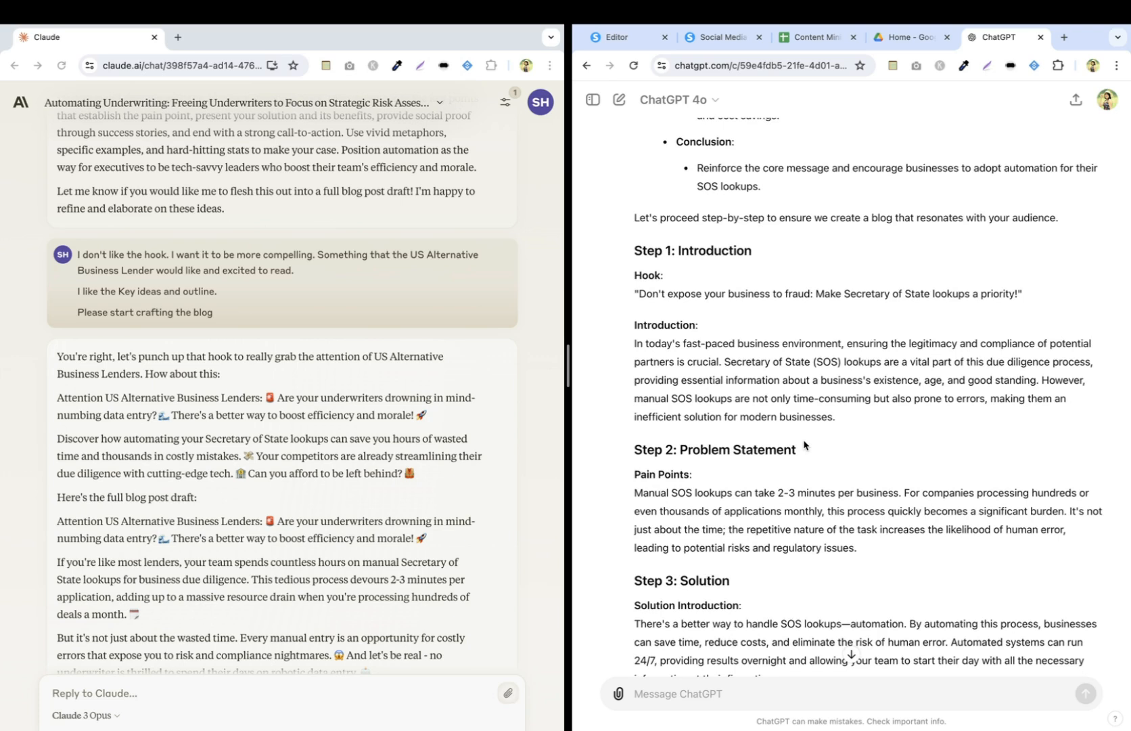
{"action": "scroll", "coordinate": [804, 443], "scroll_direction": "down", "scroll_amount": 9}
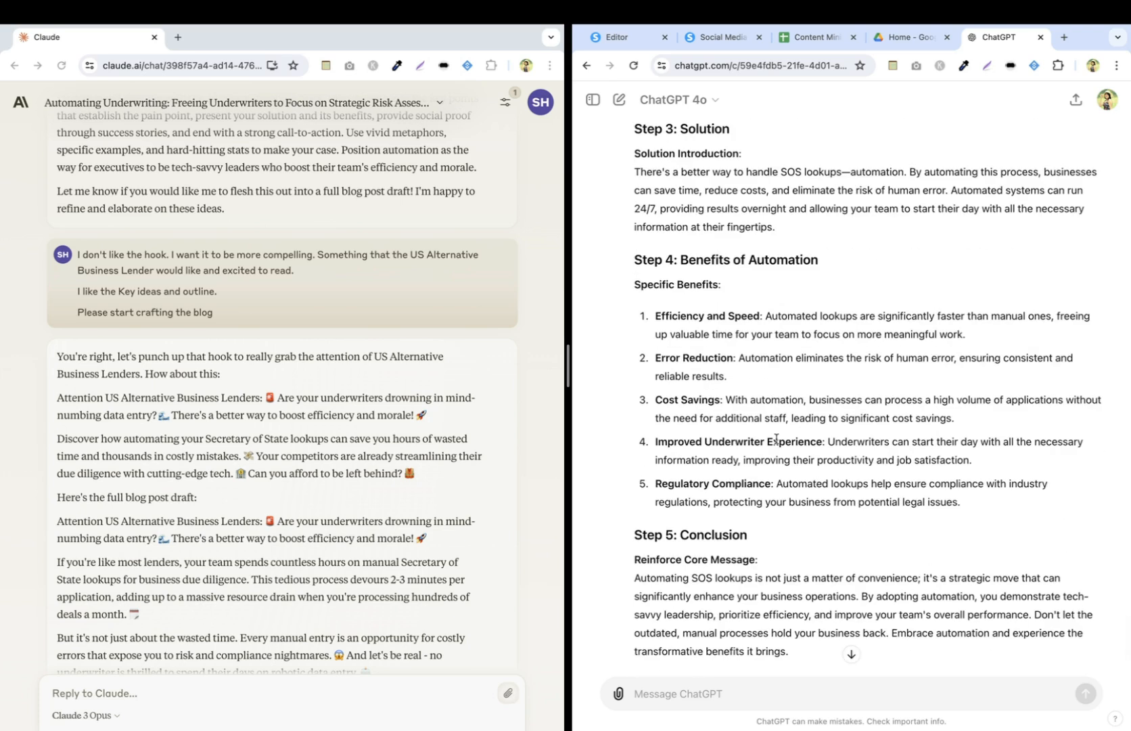
Read through Claude's full blog draft alongside ChatGPT's version, from the revised hook to the closing notes.
{"action": "scroll", "coordinate": [430, 409], "scroll_direction": "down", "scroll_amount": 2}
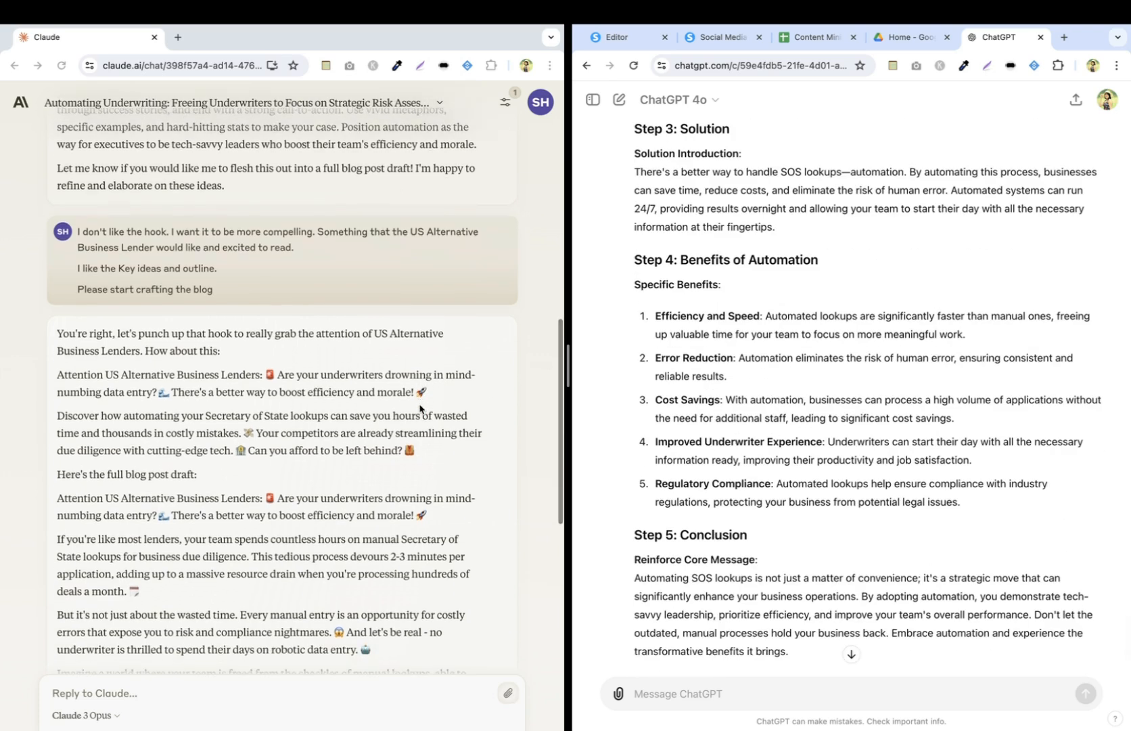
{"action": "scroll", "coordinate": [419, 408], "scroll_direction": "down", "scroll_amount": 5}
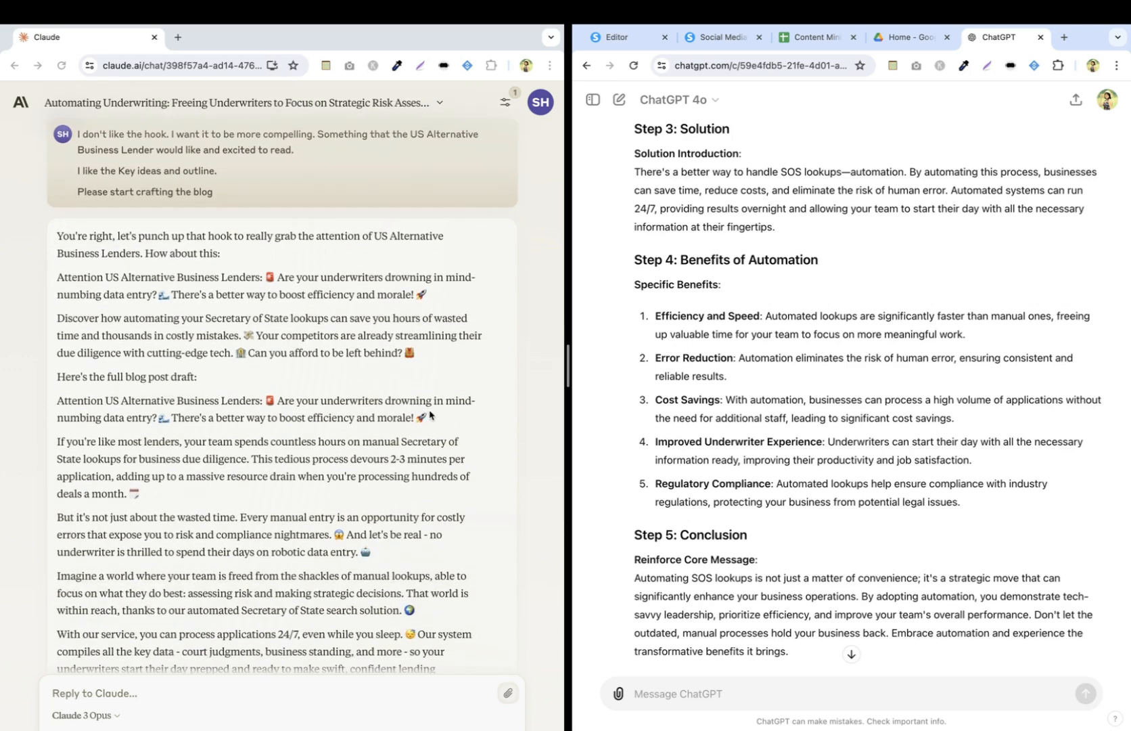
{"action": "scroll", "coordinate": [430, 415], "scroll_direction": "down", "scroll_amount": 15}
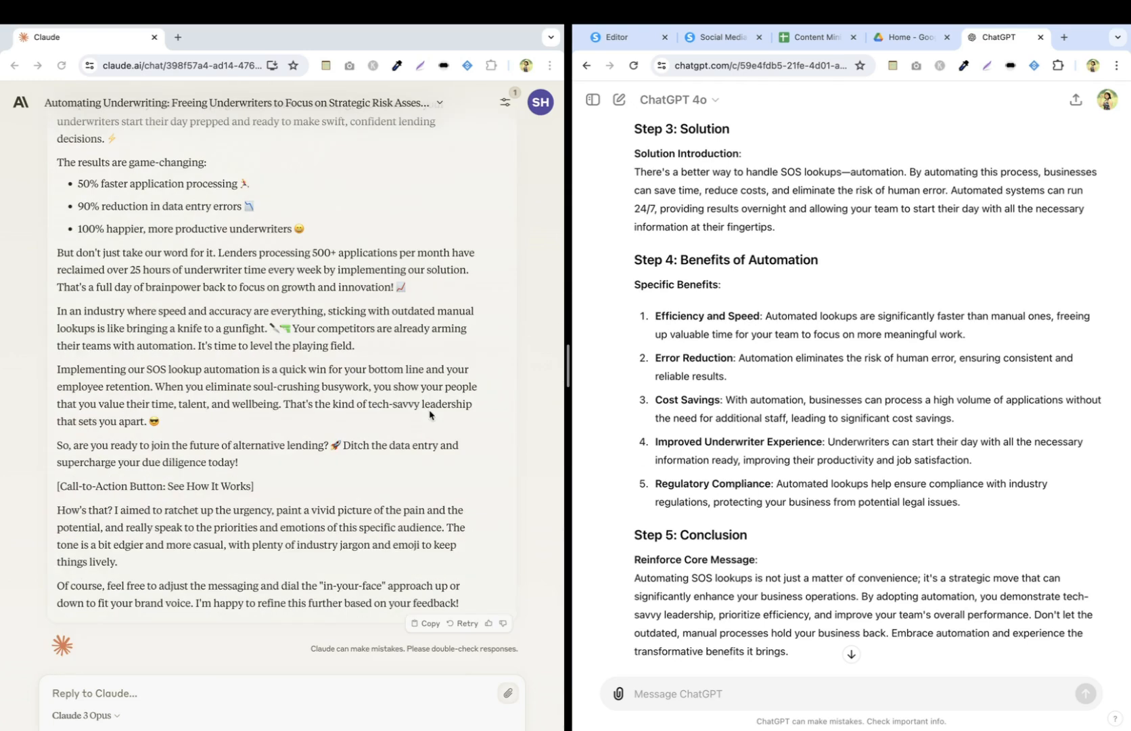
Check the numbered hook ideas near the end of the Google Doc, and return to the Claude and ChatGPT split screen.
{"action": "scroll", "coordinate": [429, 414], "scroll_direction": "up", "scroll_amount": 2}
{"action": "scroll", "coordinate": [430, 414], "scroll_direction": "down", "scroll_amount": 2}
{"action": "key", "text": "ctrl+Left"}
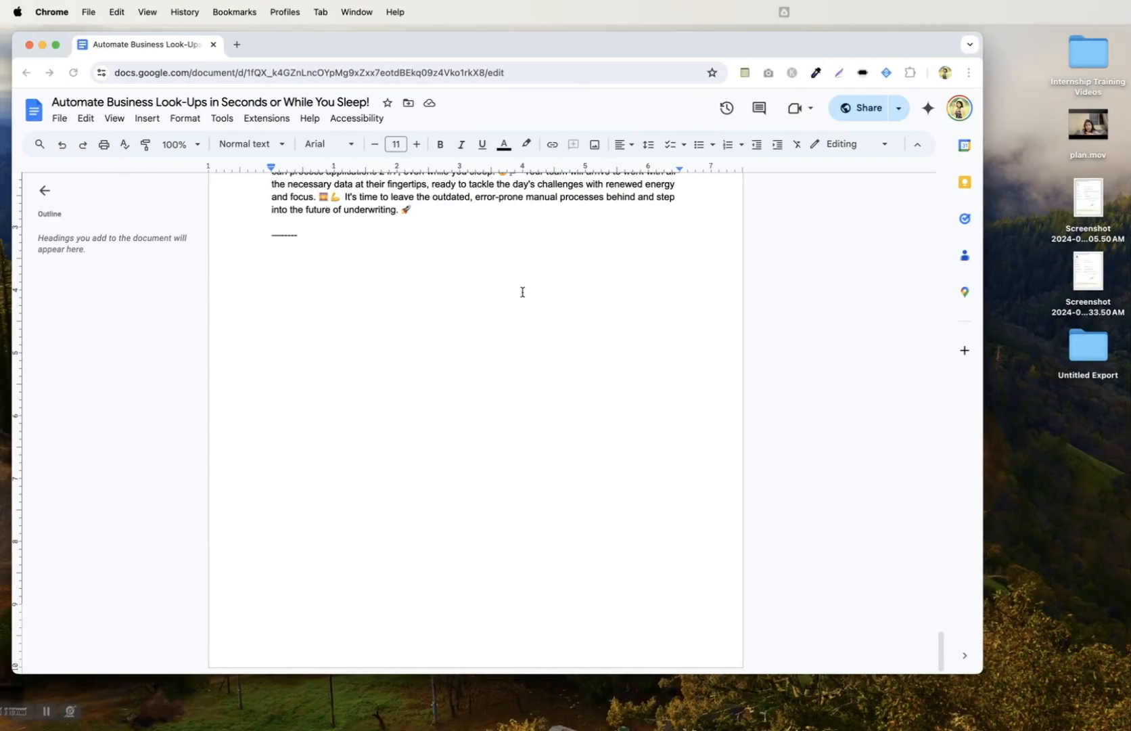
{"action": "scroll", "coordinate": [520, 290], "scroll_direction": "up", "scroll_amount": 15}
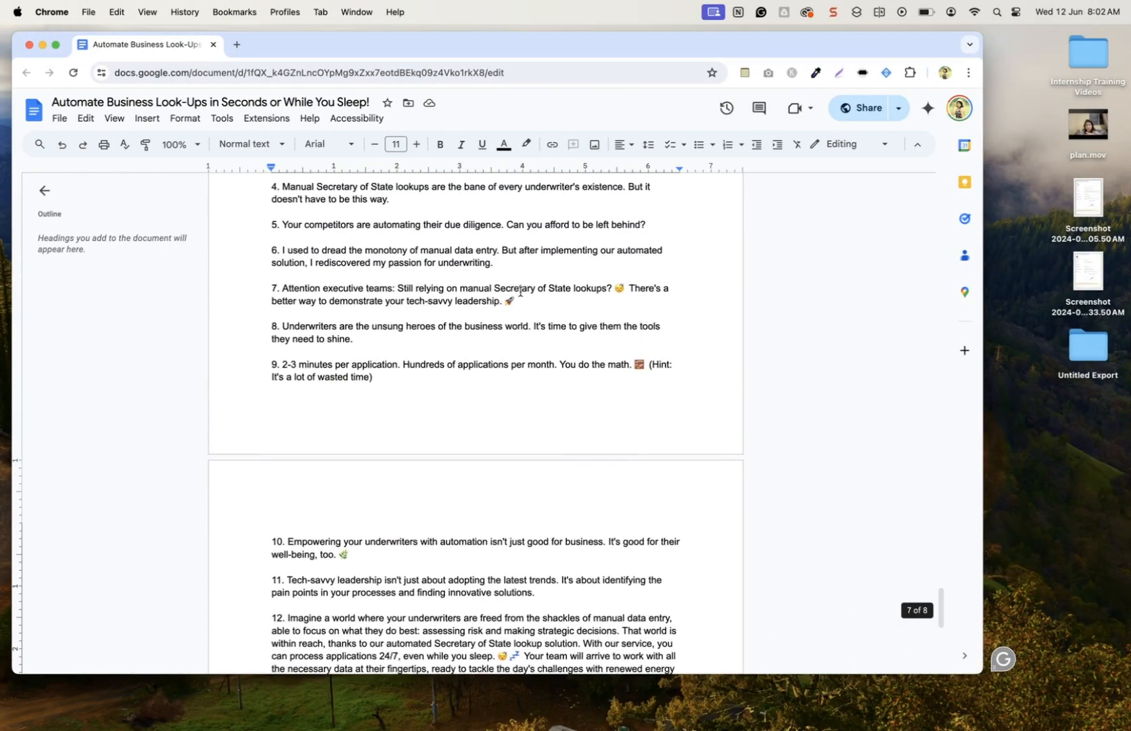
{"action": "key", "text": "ctrl+Right"}
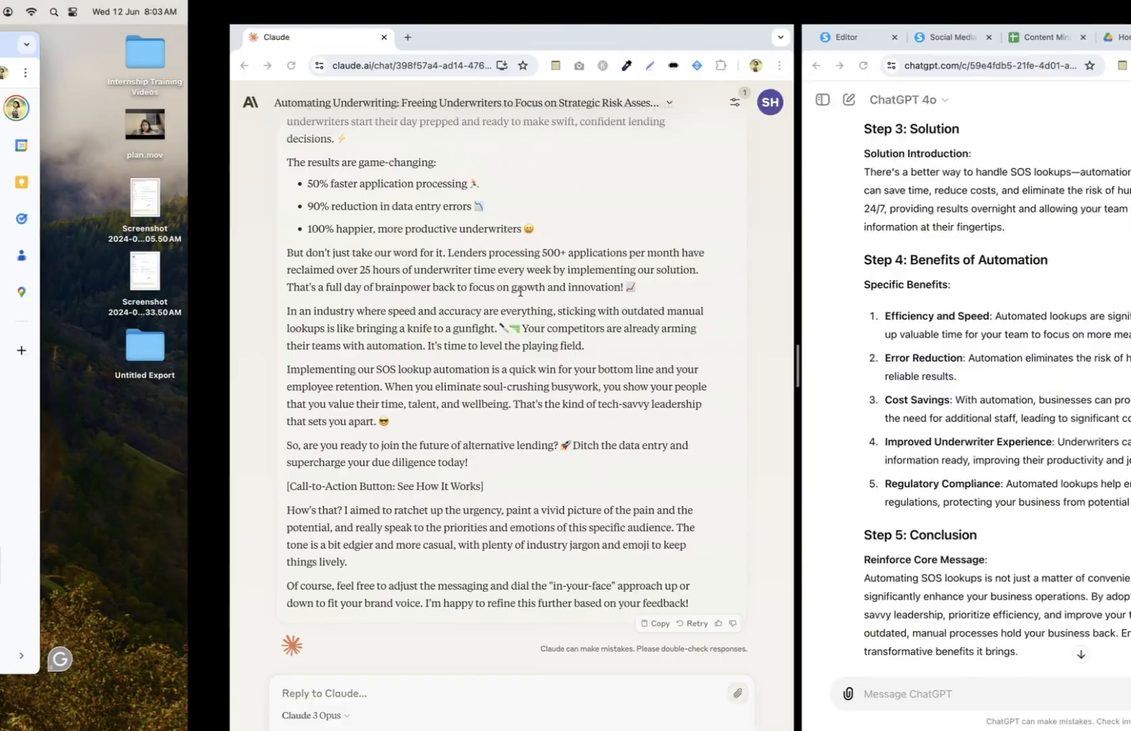
Go back to Claude's Key Ideas list and mark the pain point and solution texts while reading them.
{"action": "scroll", "coordinate": [447, 288], "scroll_direction": "up", "scroll_amount": 5}
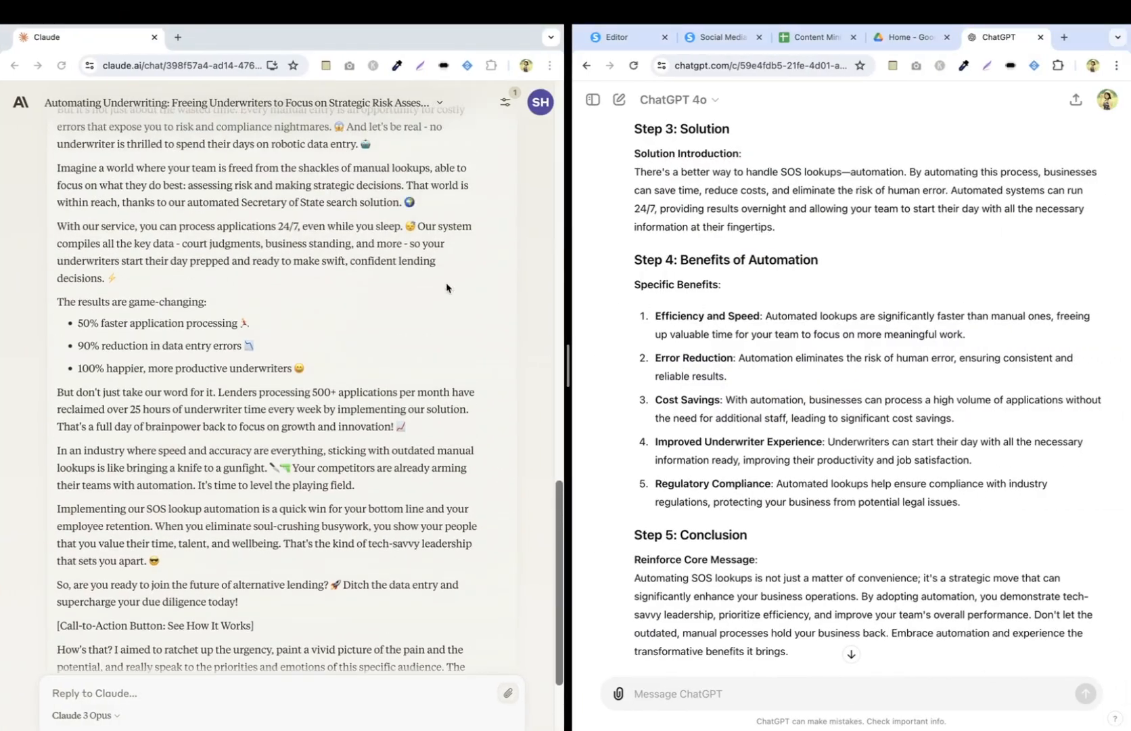
{"action": "scroll", "coordinate": [446, 288], "scroll_direction": "up", "scroll_amount": 15}
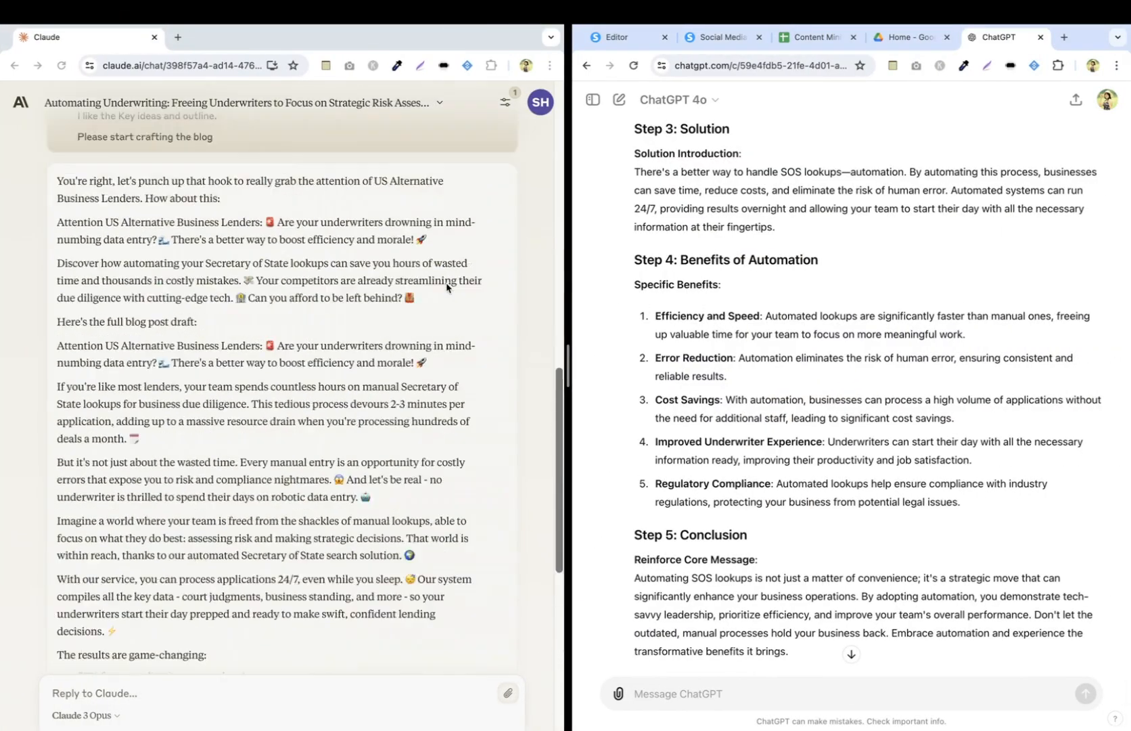
{"action": "scroll", "coordinate": [446, 288], "scroll_direction": "up", "scroll_amount": 2}
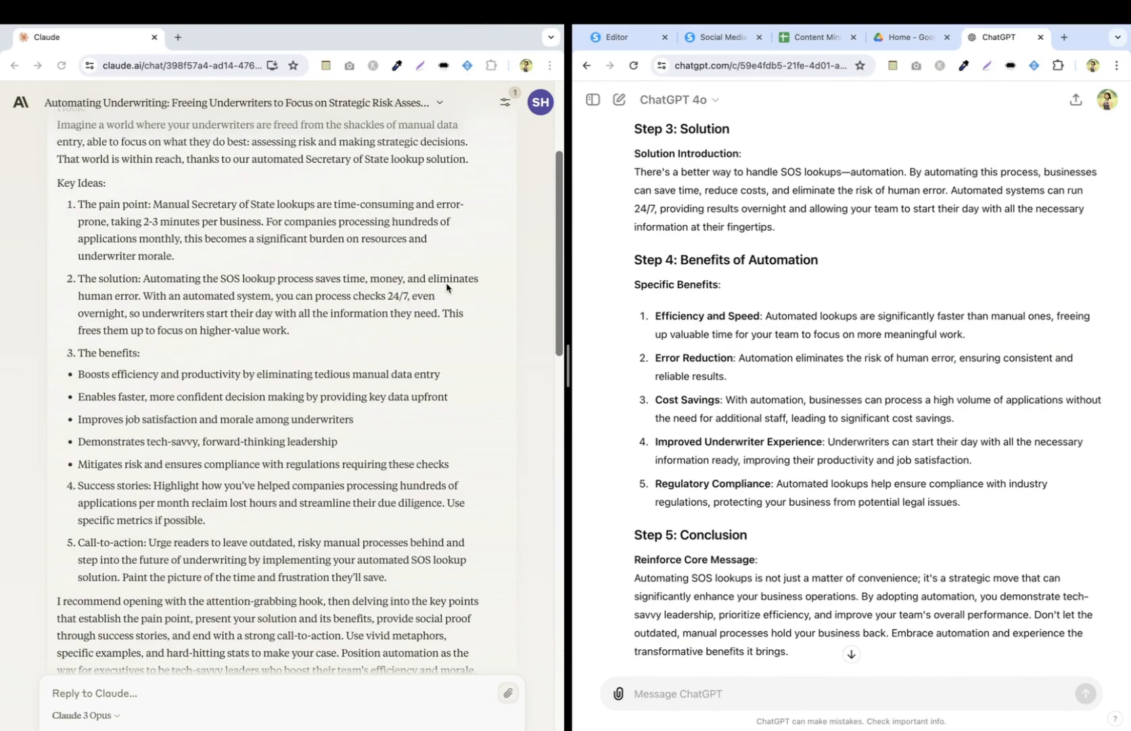
{"action": "left_click", "coordinate": [158, 241]}
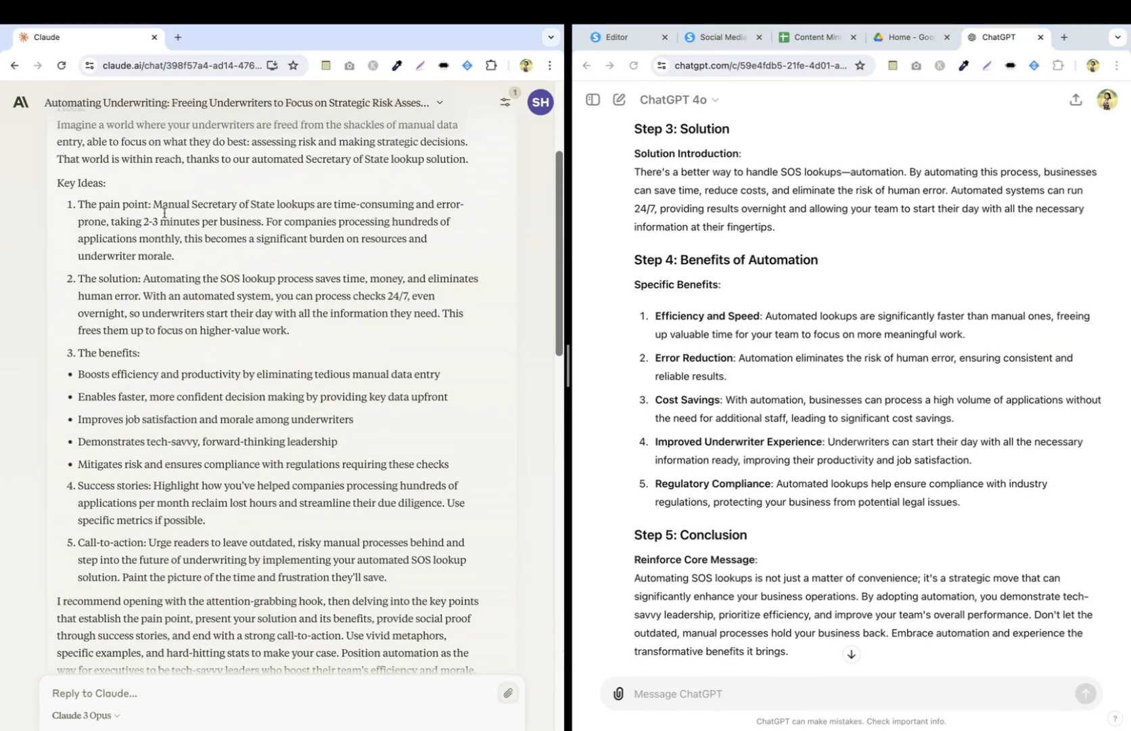
{"action": "left_click_drag", "start_coordinate": [155, 205], "coordinate": [250, 260]}
{"action": "left_click", "coordinate": [176, 280]}
{"action": "left_click_drag", "start_coordinate": [143, 280], "coordinate": [297, 332]}
{"action": "left_click", "coordinate": [298, 331]}
Examine ChatGPT's Problem Statement and Solution sections against Claude's key ideas.
{"action": "scroll", "coordinate": [730, 313], "scroll_direction": "up", "scroll_amount": 5}
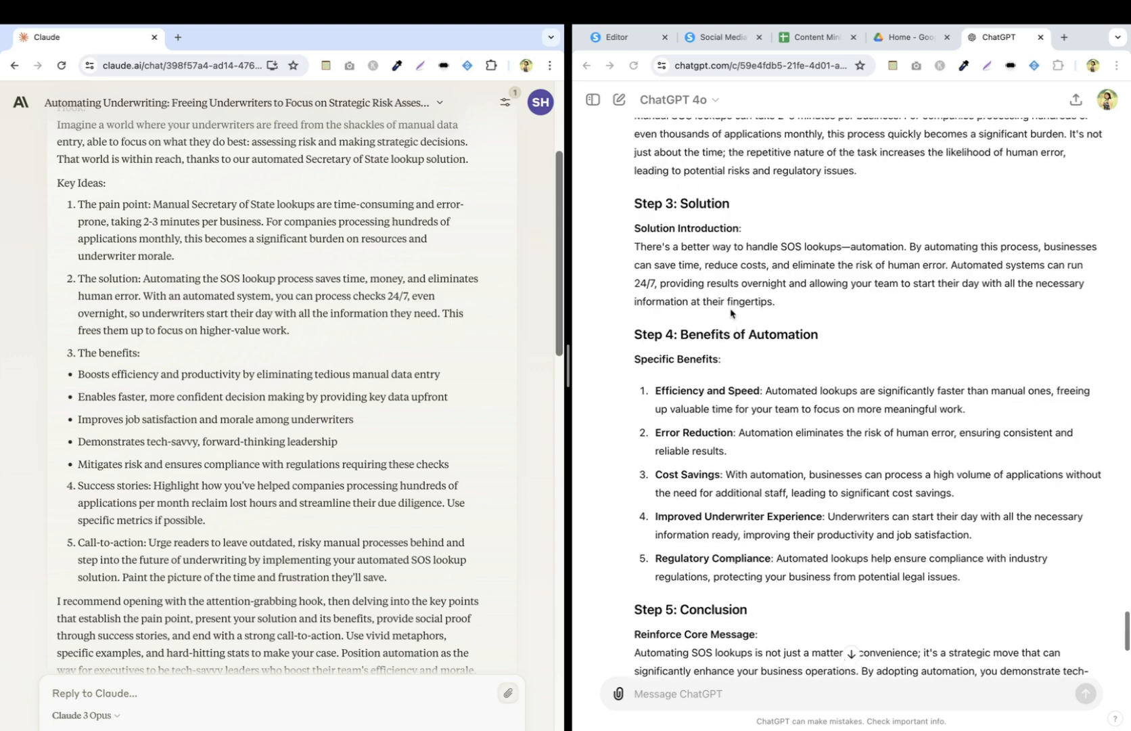
{"action": "scroll", "coordinate": [731, 308], "scroll_direction": "up", "scroll_amount": 1}
{"action": "scroll", "coordinate": [731, 308], "scroll_direction": "down", "scroll_amount": 2}
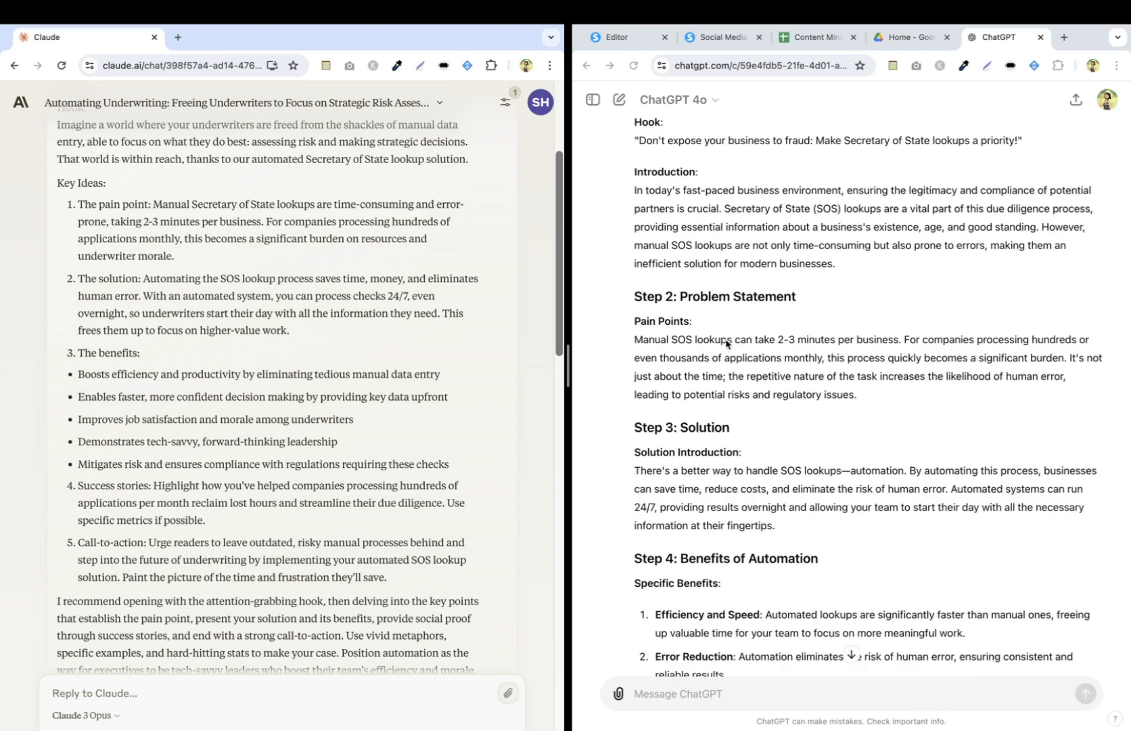
{"action": "left_click_drag", "start_coordinate": [639, 341], "coordinate": [832, 377]}
{"action": "left_click", "coordinate": [751, 504]}
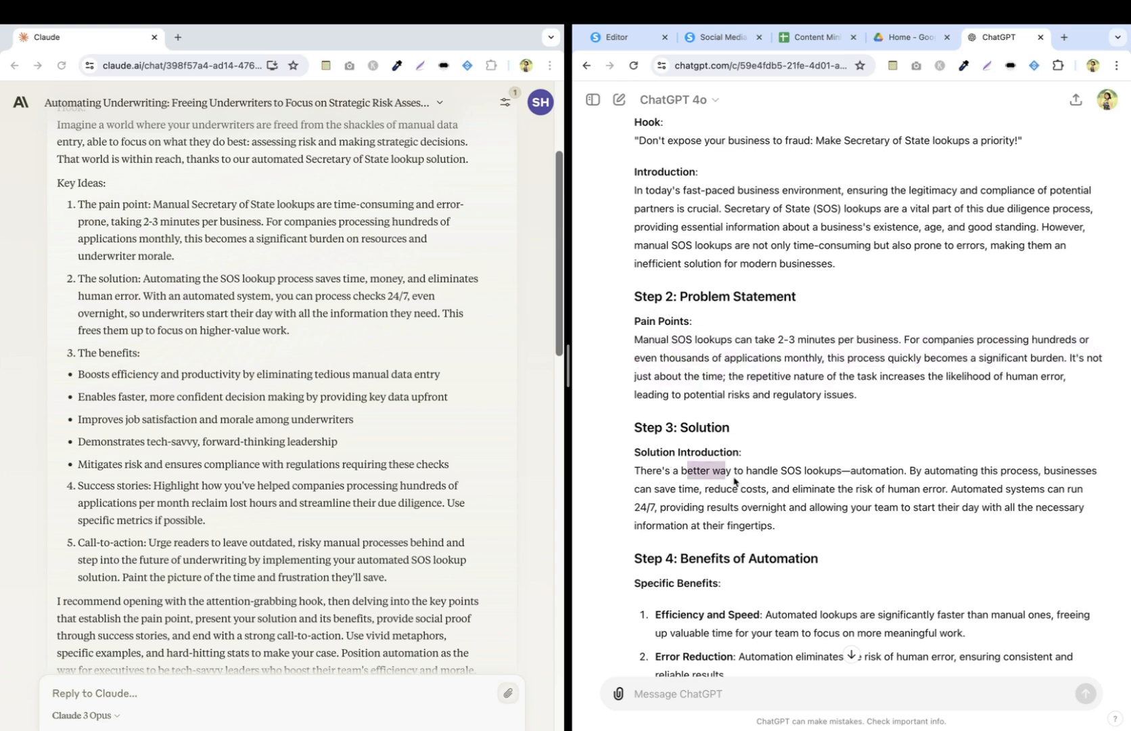
{"action": "scroll", "coordinate": [837, 486], "scroll_direction": "down", "scroll_amount": 2}
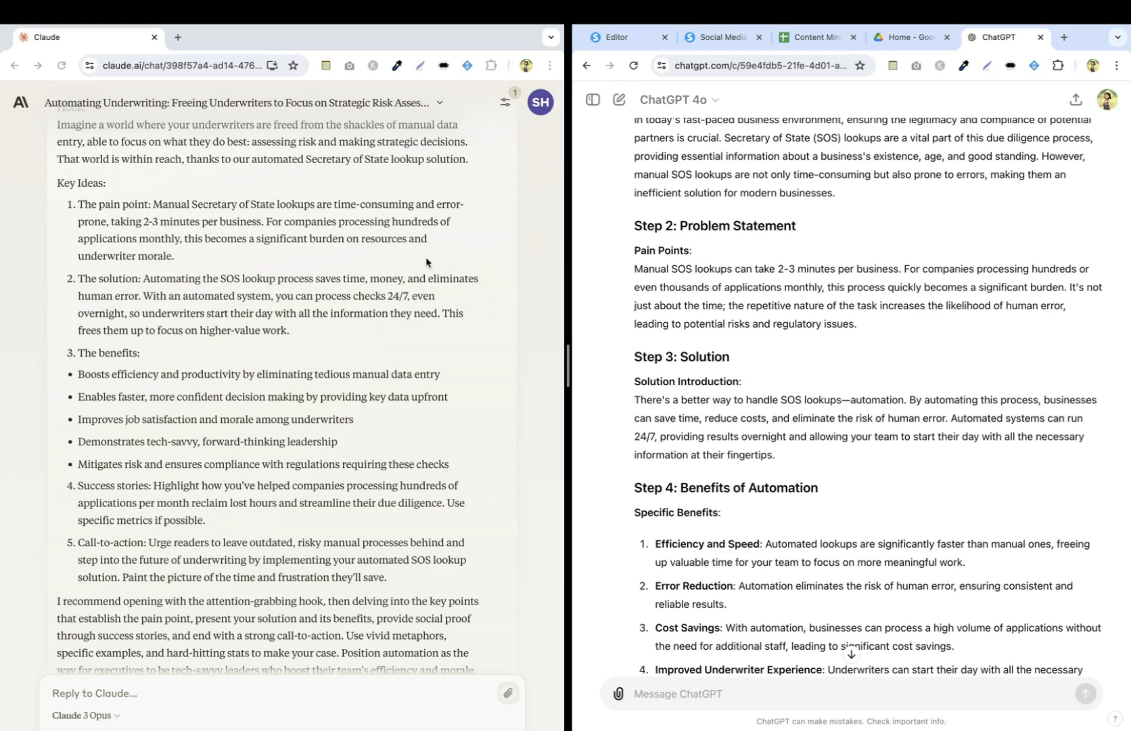
Review the source material in the Google Doc, from the scratchpad and numbered hooks back to the Alternative Lender Opinion section.
{"action": "key", "text": "ctrl+Left"}
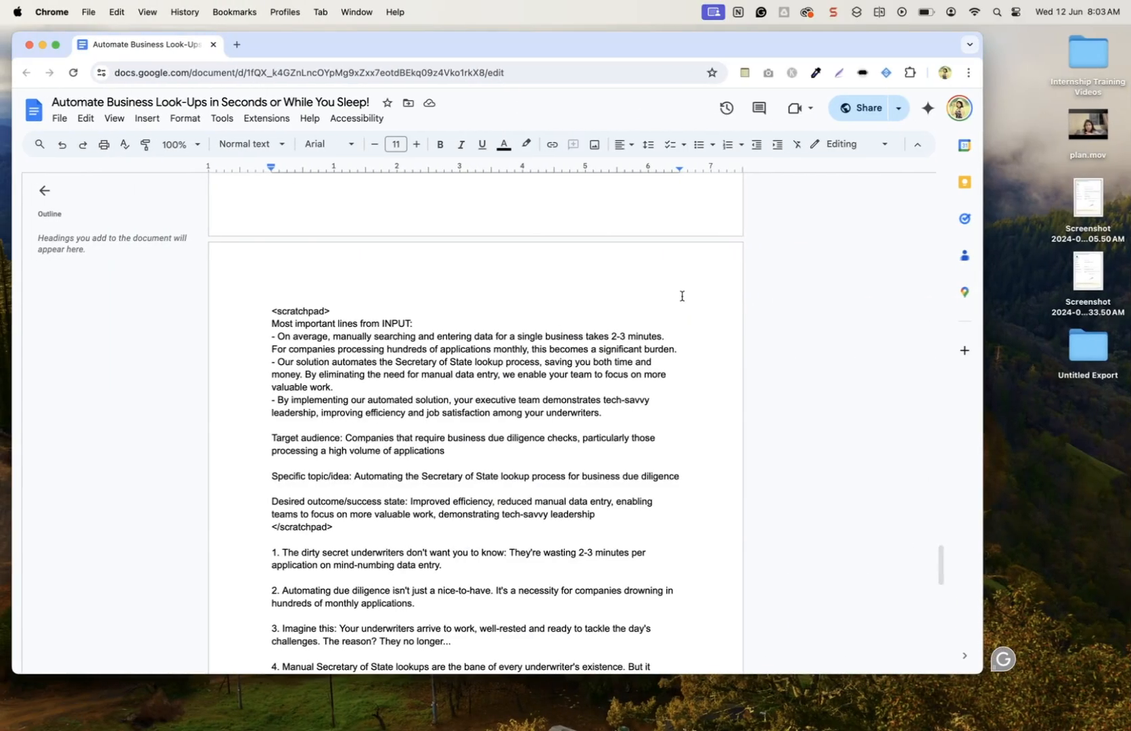
{"action": "scroll", "coordinate": [682, 296], "scroll_direction": "down", "scroll_amount": 1}
{"action": "scroll", "coordinate": [681, 296], "scroll_direction": "down", "scroll_amount": 3}
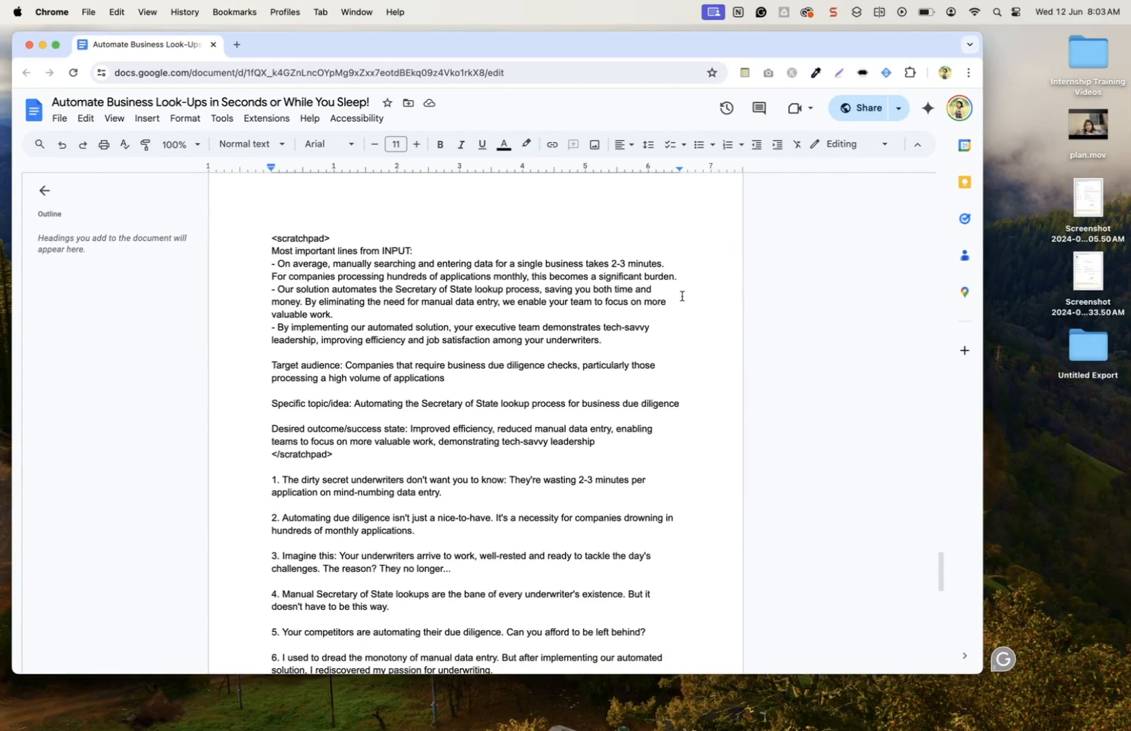
{"action": "scroll", "coordinate": [682, 296], "scroll_direction": "down", "scroll_amount": 8}
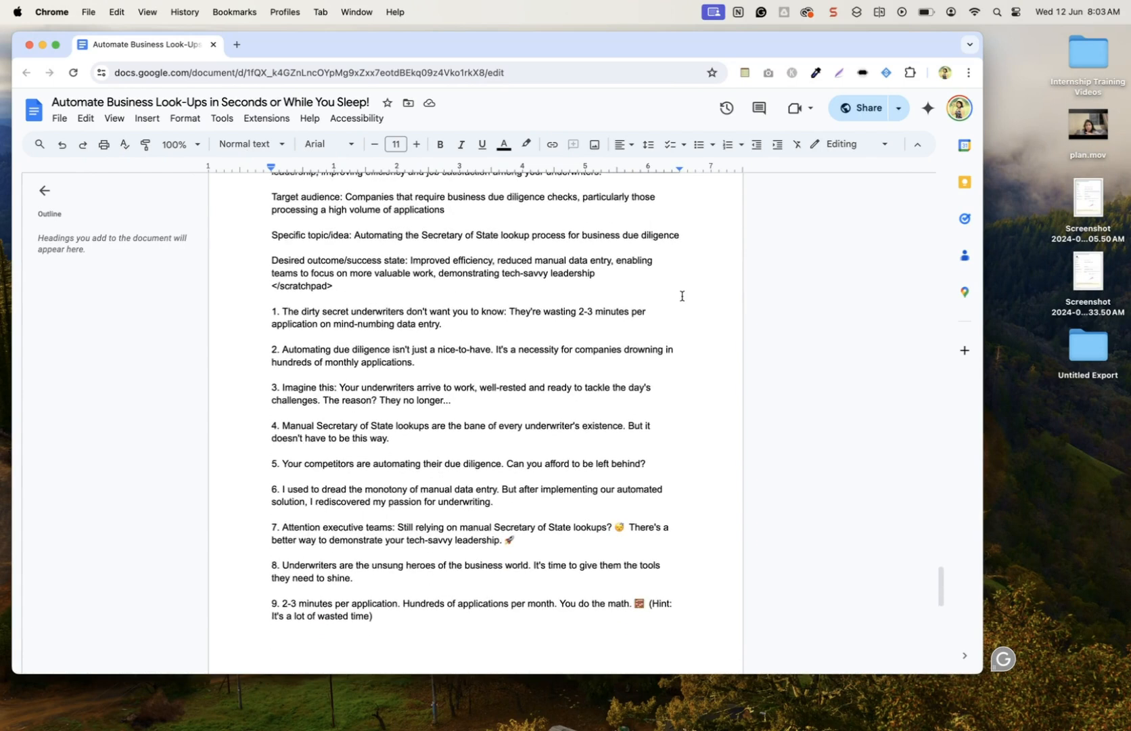
{"action": "scroll", "coordinate": [682, 296], "scroll_direction": "down", "scroll_amount": 8}
{"action": "scroll", "coordinate": [682, 296], "scroll_direction": "up", "scroll_amount": 12}
{"action": "scroll", "coordinate": [682, 296], "scroll_direction": "down", "scroll_amount": 20}
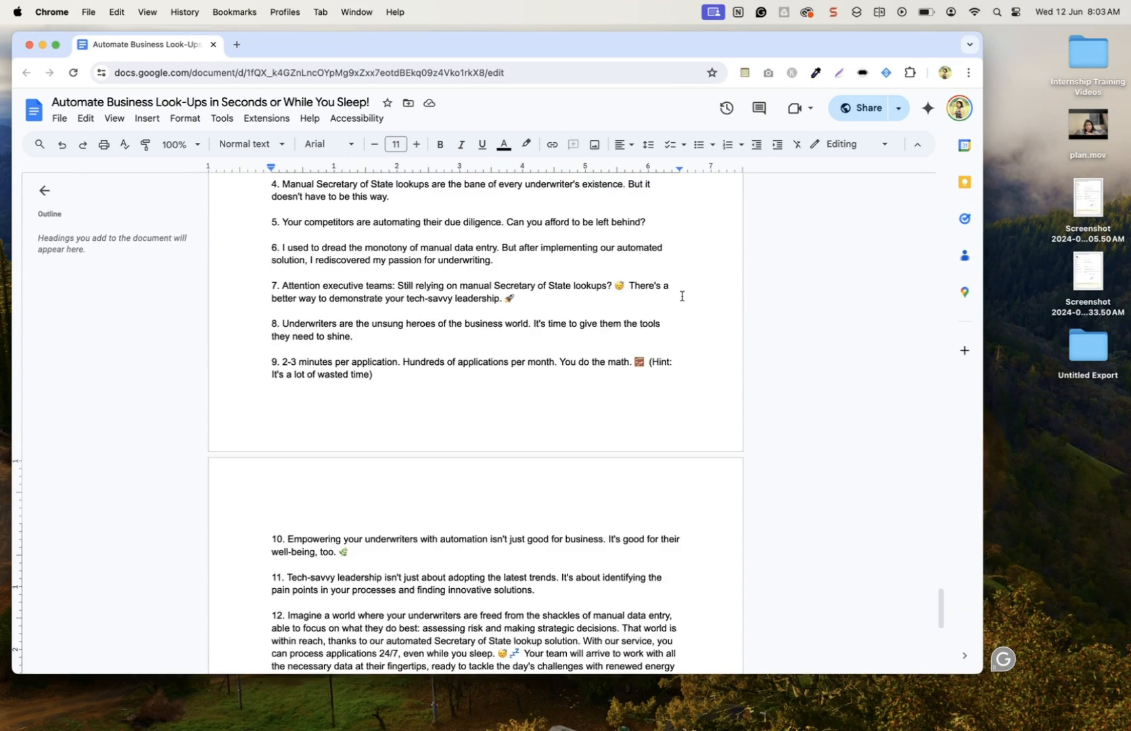
{"action": "scroll", "coordinate": [682, 296], "scroll_direction": "down", "scroll_amount": 8}
{"action": "scroll", "coordinate": [682, 296], "scroll_direction": "up", "scroll_amount": 20}
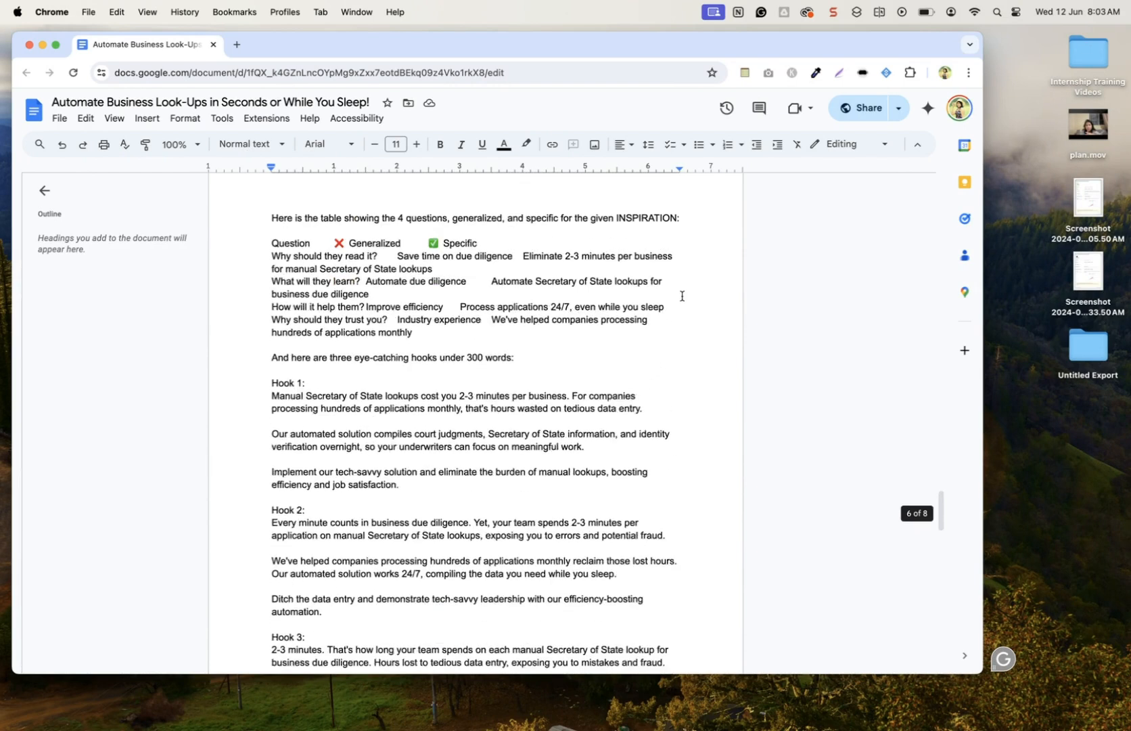
{"action": "scroll", "coordinate": [682, 295], "scroll_direction": "up", "scroll_amount": 10}
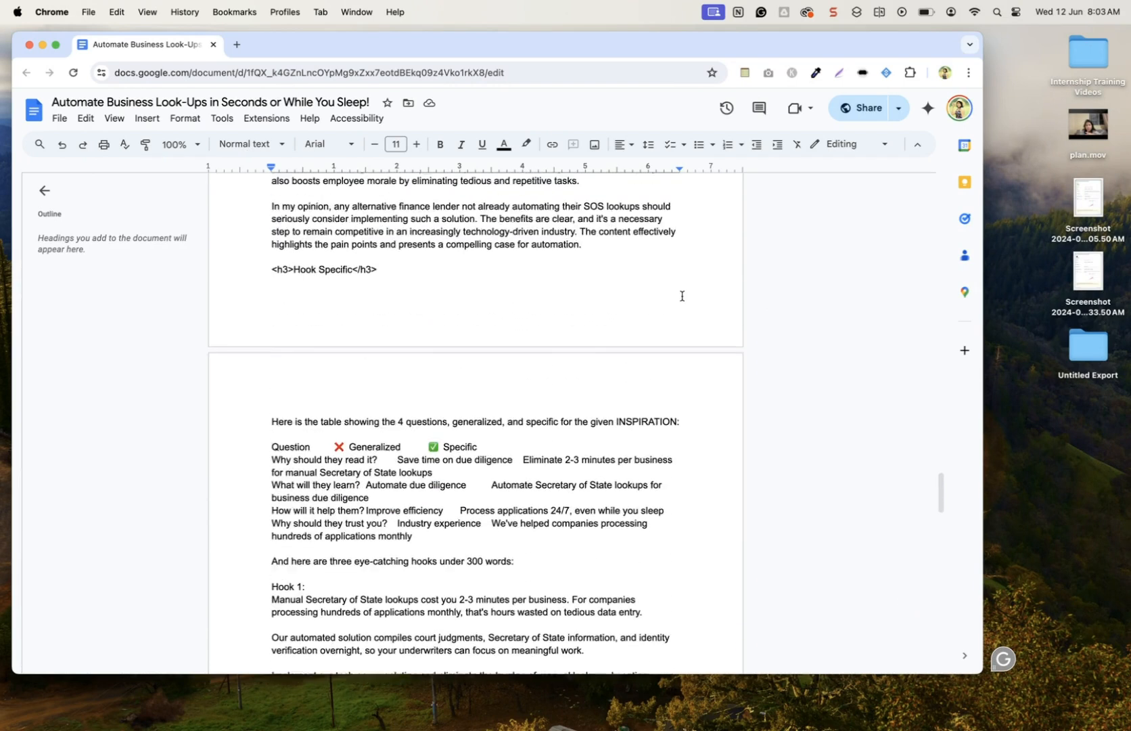
{"action": "scroll", "coordinate": [682, 295], "scroll_direction": "up", "scroll_amount": 3}
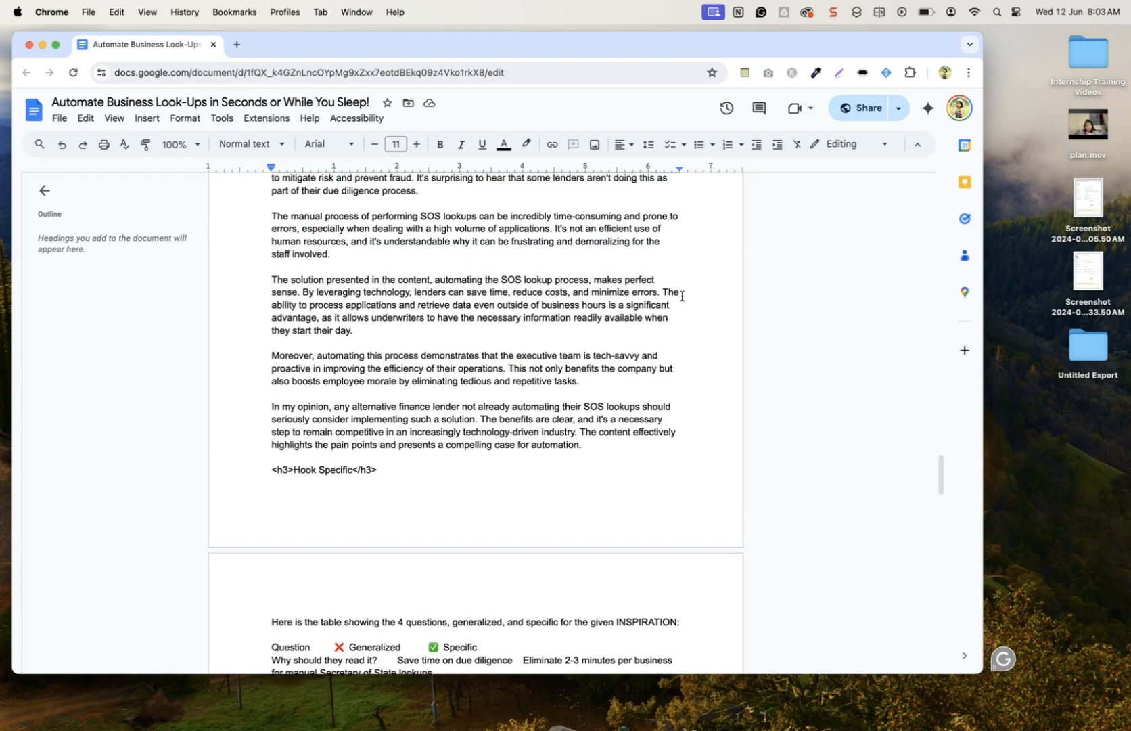
{"action": "scroll", "coordinate": [682, 296], "scroll_direction": "up", "scroll_amount": 6}
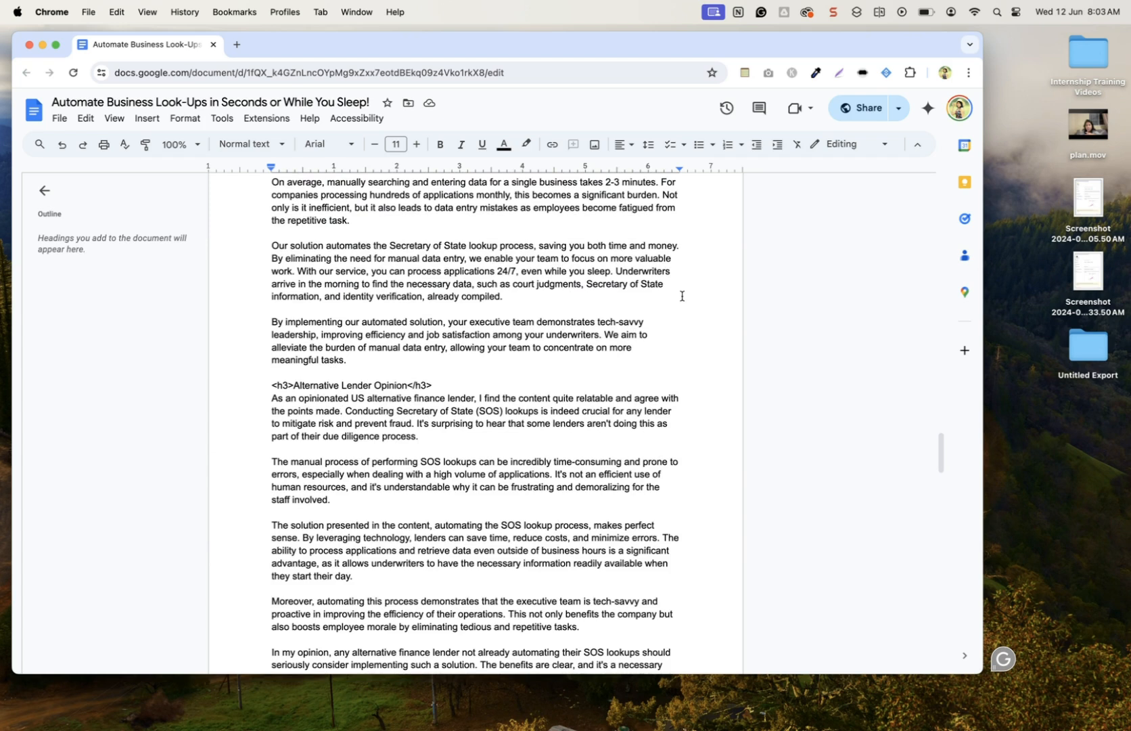
Compare ChatGPT's solution and benefits sections with the content ideas before The Parts Output in the Google Doc.
{"action": "key", "text": "ctrl+Right"}
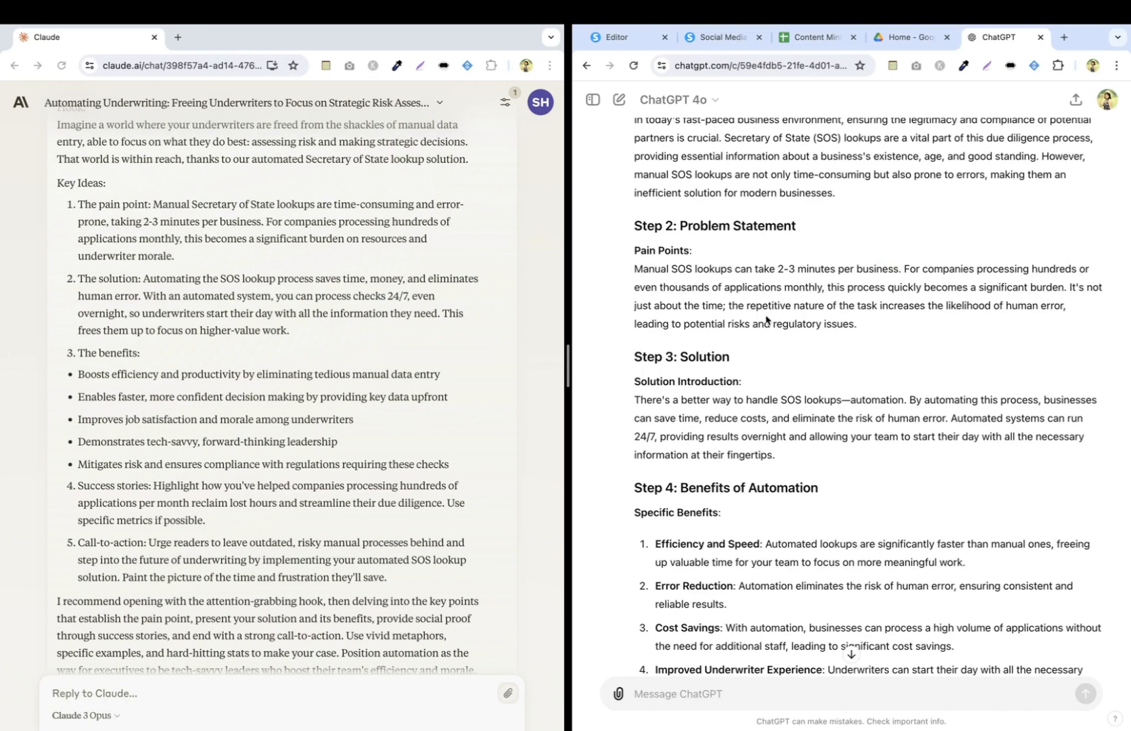
{"action": "scroll", "coordinate": [773, 318], "scroll_direction": "down", "scroll_amount": 2}
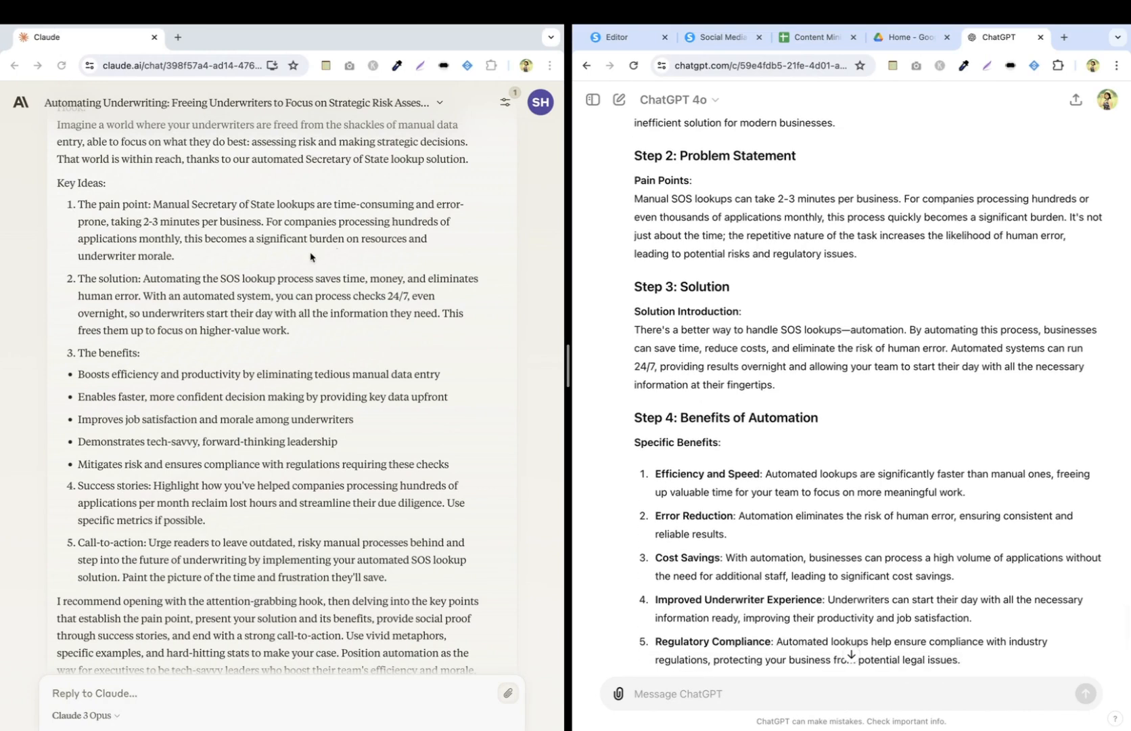
{"action": "key", "text": "ctrl+Left"}
{"action": "scroll", "coordinate": [555, 464], "scroll_direction": "up", "scroll_amount": 1}
{"action": "scroll", "coordinate": [555, 464], "scroll_direction": "up", "scroll_amount": 1}
{"action": "key", "text": "ctrl+Right"}
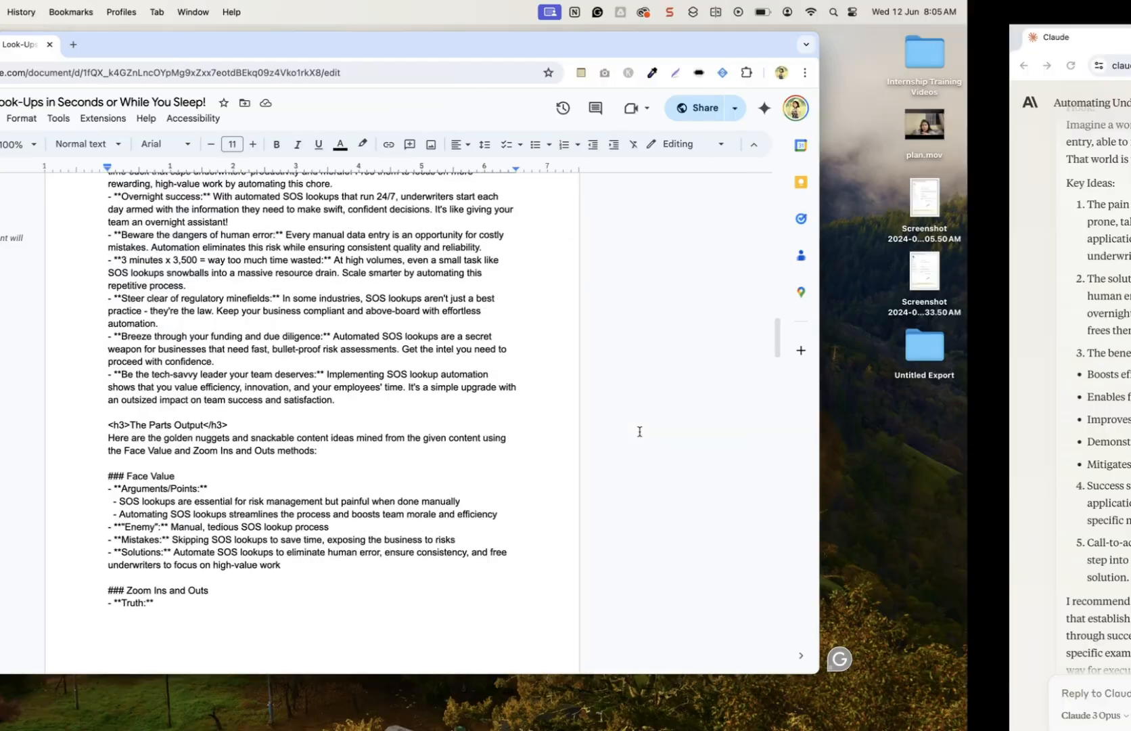
Write a reply to Claude: "Can you think of an eye catching but also descriptive title for this blog?".
{"action": "scroll", "coordinate": [284, 473], "scroll_direction": "down", "scroll_amount": 15}
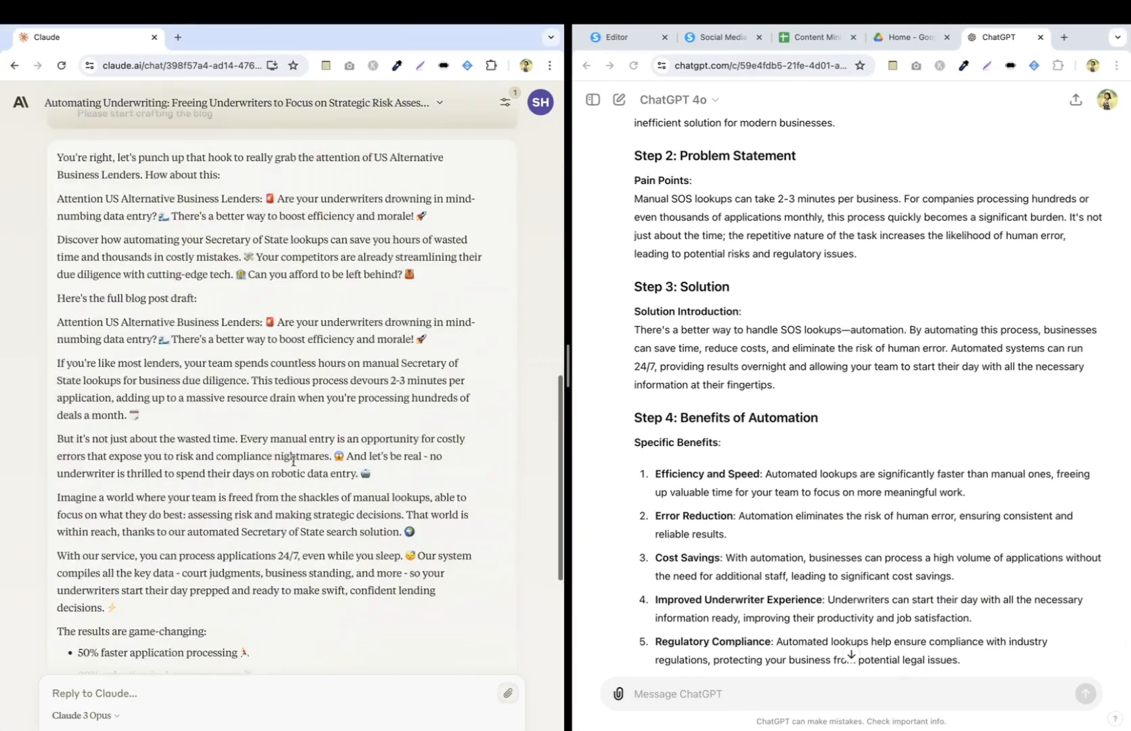
{"action": "scroll", "coordinate": [262, 603], "scroll_direction": "up", "scroll_amount": 1}
{"action": "left_click", "coordinate": [127, 691]}
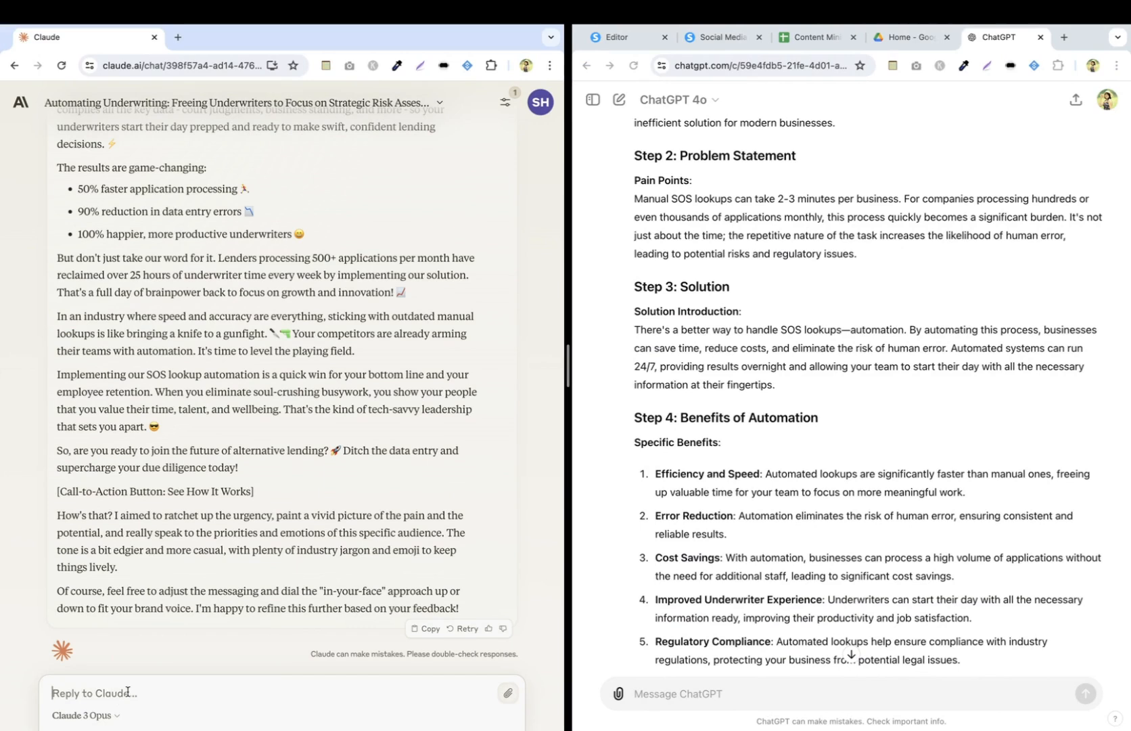
{"action": "type", "text": "Can you think of an eye catching but also descriptive title for this blog?"}
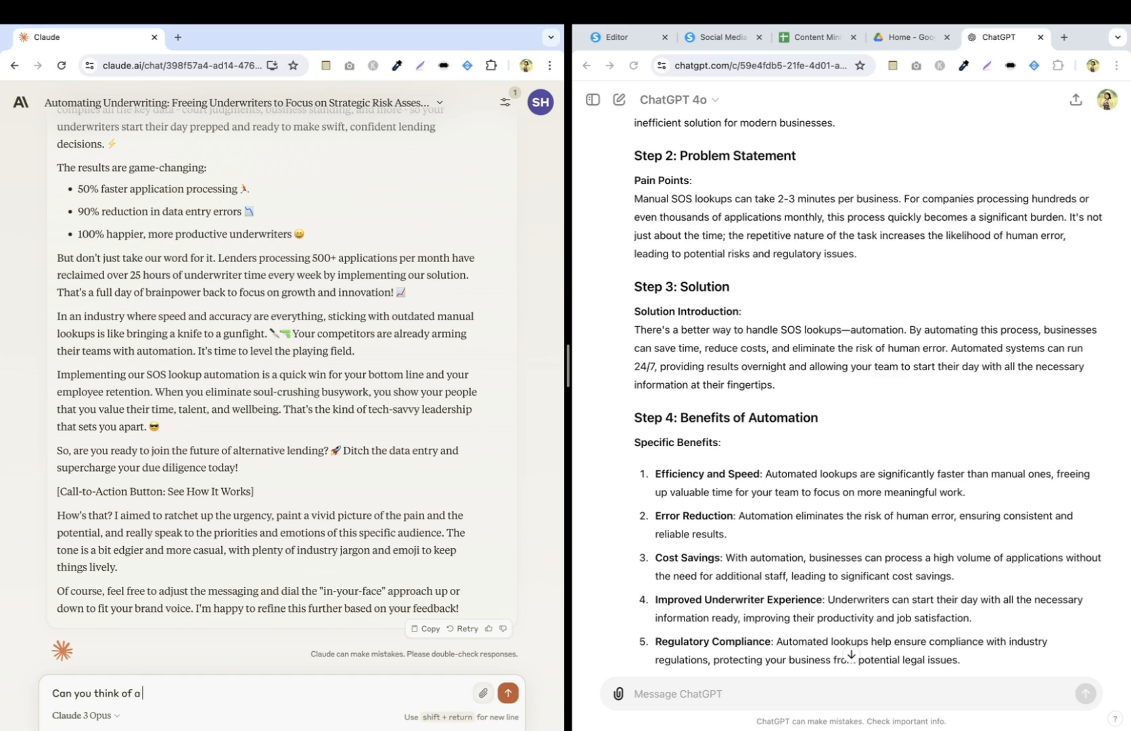
{"action": "type", "text": "eye catching but also desc"}
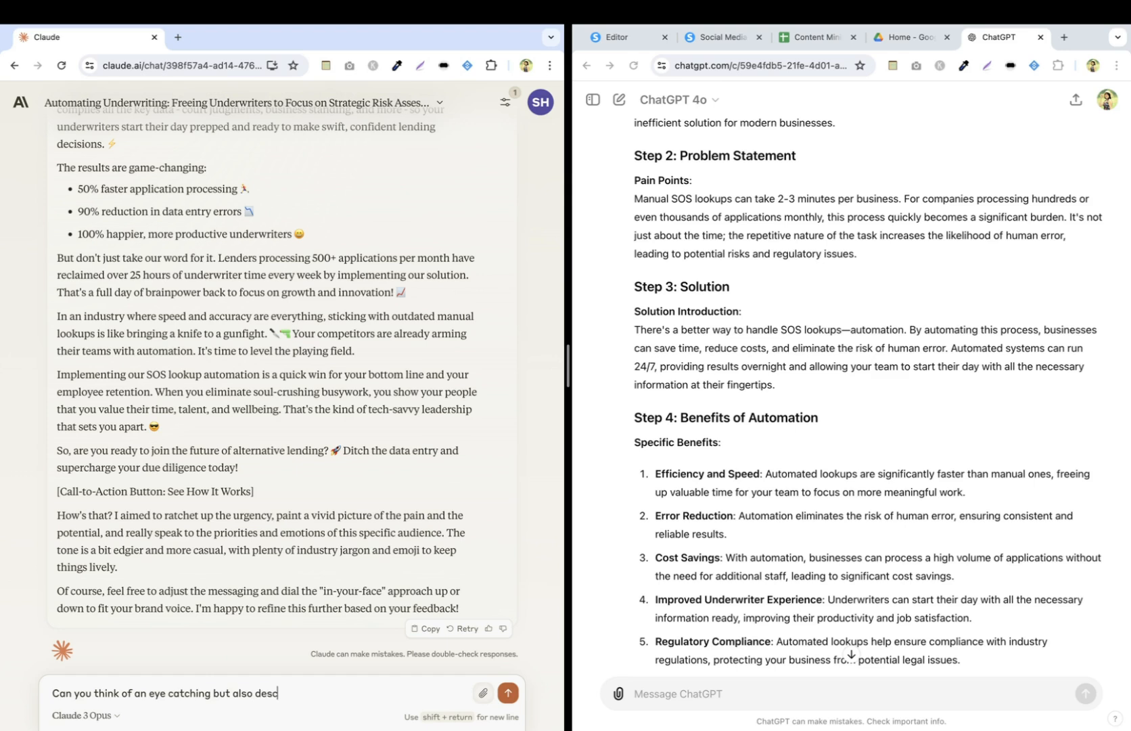
{"action": "type", "text": "riptive title ofor this blog?"}
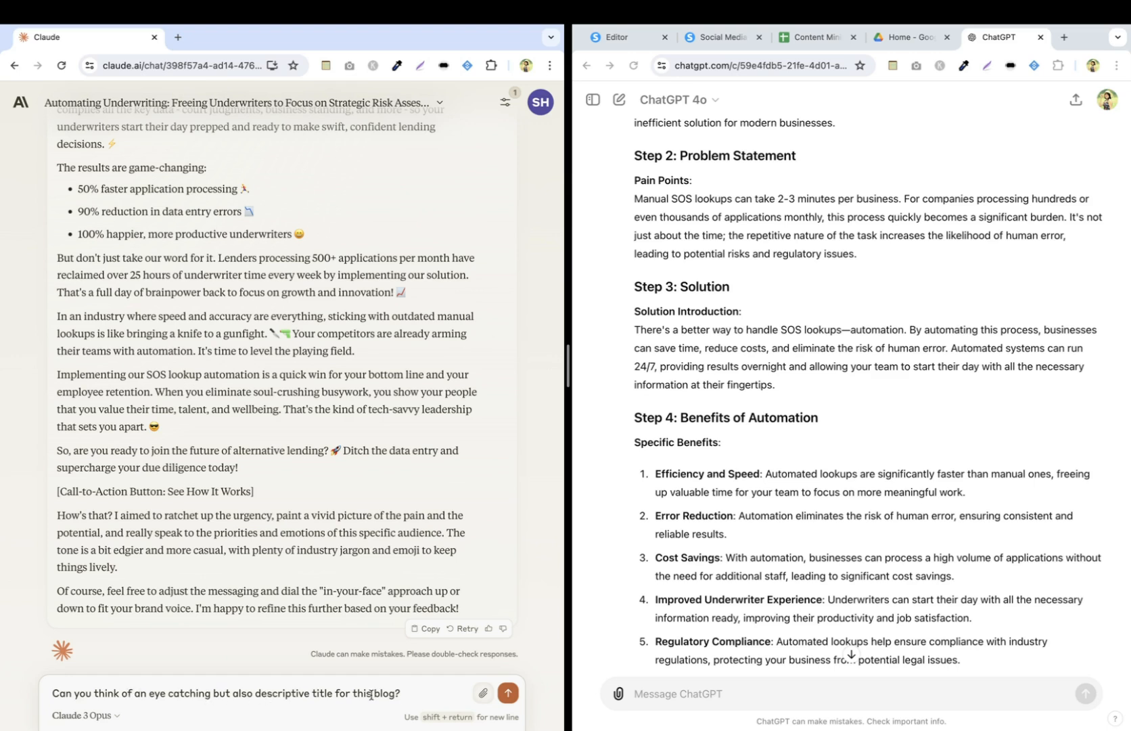
Extend the question in Claude's draft prompt with "that conveys its main message" before the question mark.
{"action": "left_click", "coordinate": [393, 692]}
{"action": "type", "text": "that conve"}
{"action": "type", "text": "rg"}
{"action": "key", "text": "BackSpace"}
{"action": "type", "text": "ys its ma"}
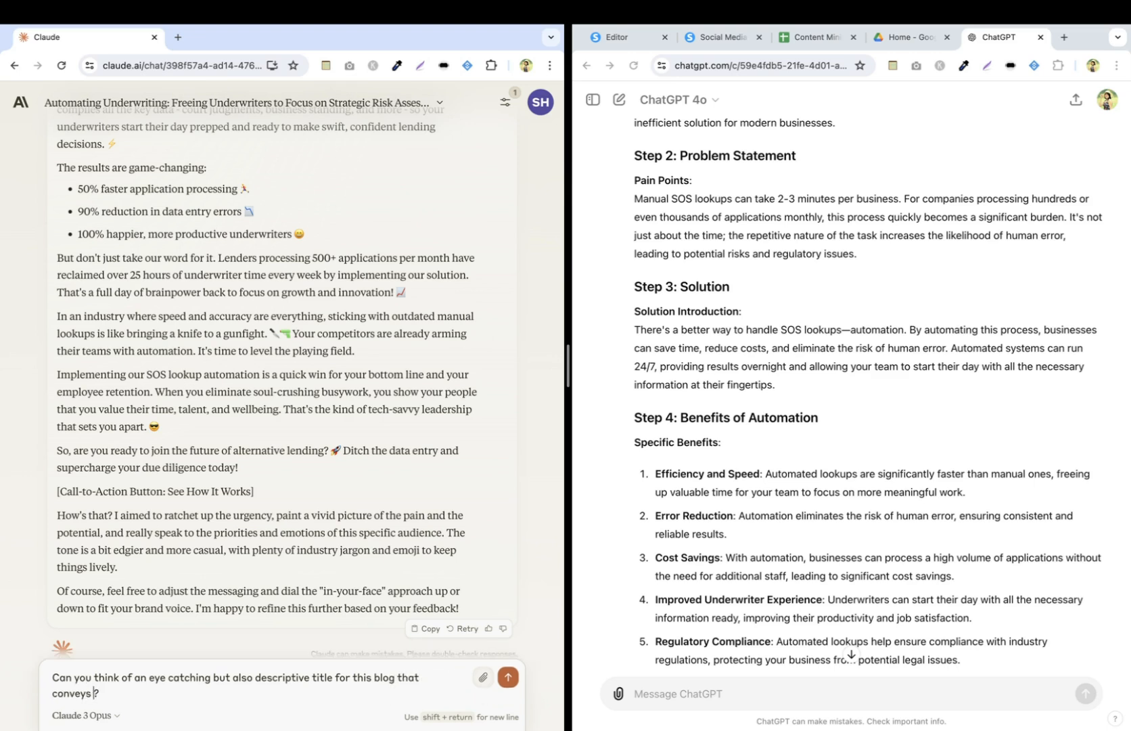
{"action": "type", "text": "in message"}
{"action": "key", "text": "shift+Return"}
{"action": "key", "text": "shift+Return"}
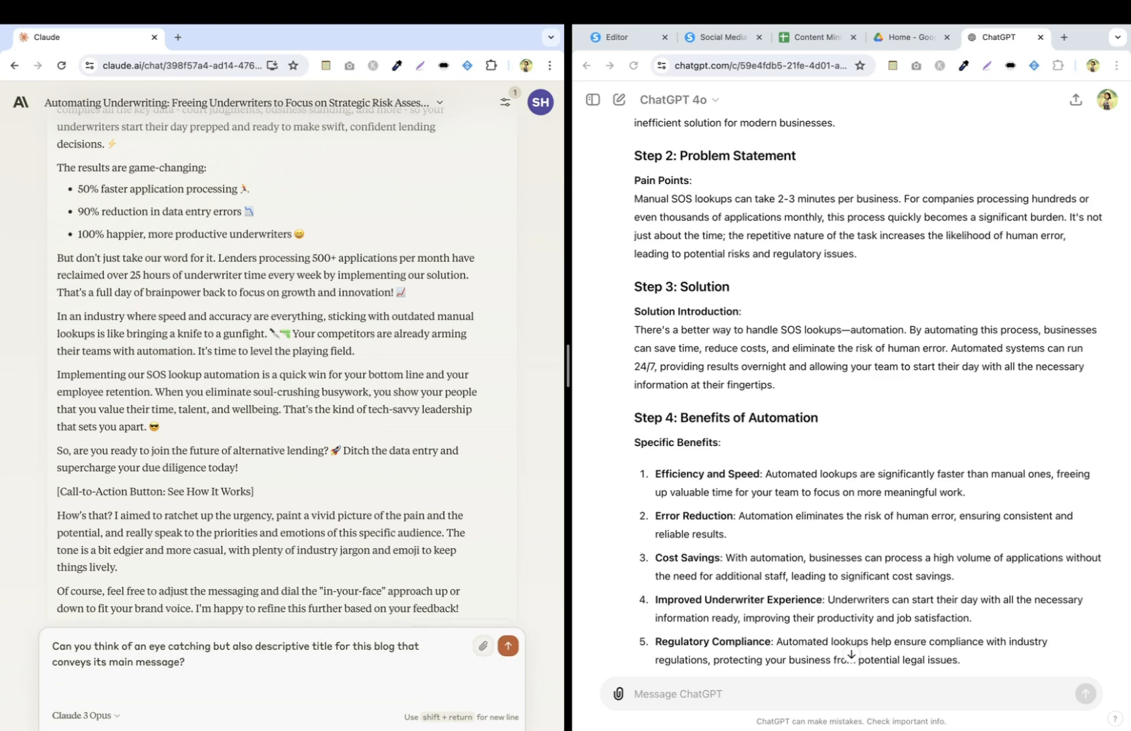
{"action": "key", "text": "BackSpace"}
{"action": "key", "text": "BackSpace"}
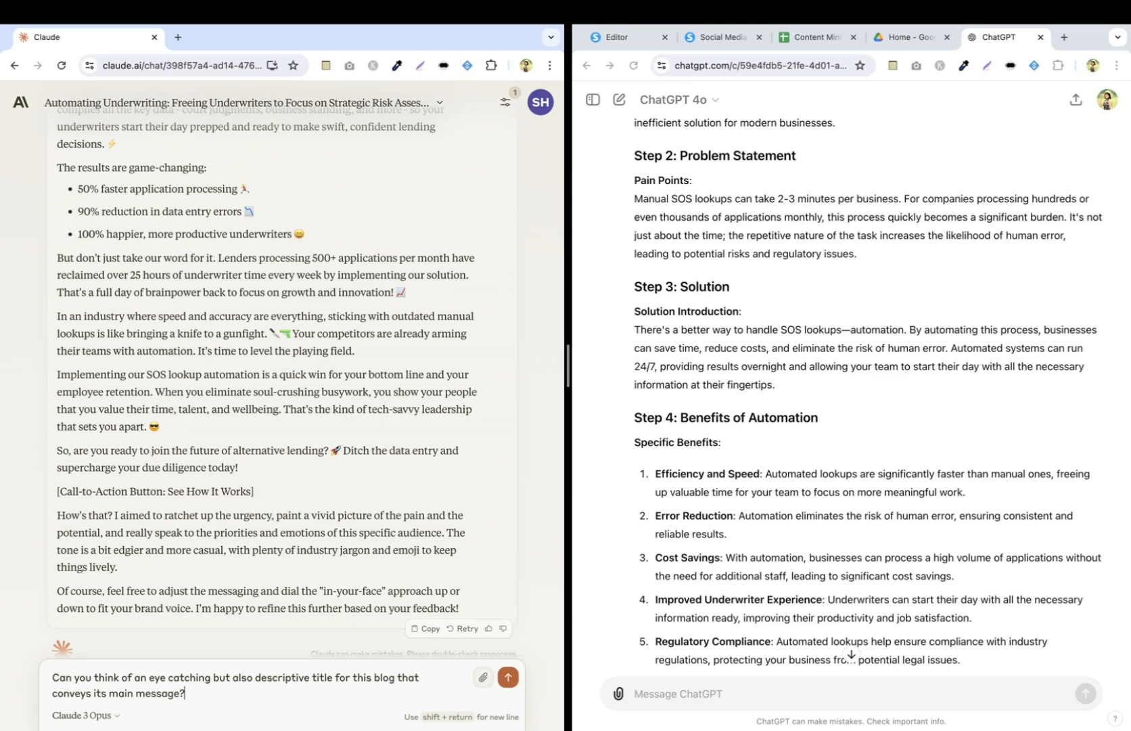
Add "Give me 10 variations only 70 characters" to the prompt, copy the whole prompt, and send it to Claude.
{"action": "type", "text": "Give me 10 variations onl"}
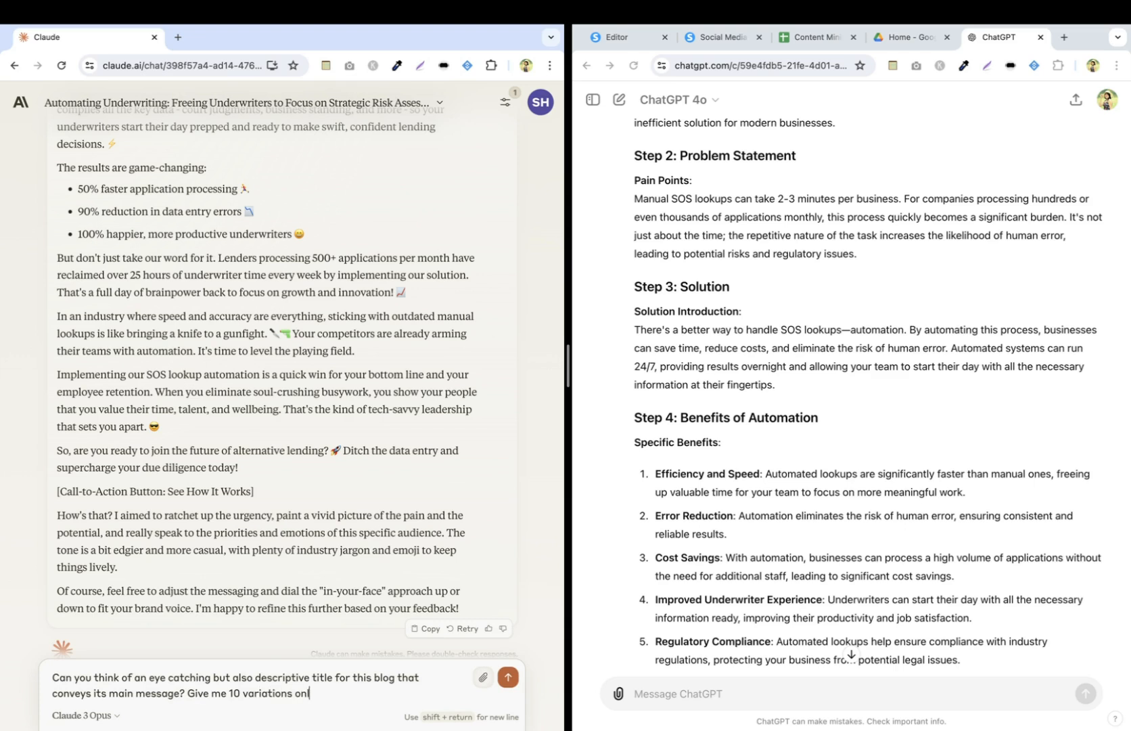
{"action": "key", "text": "BackSpace"}
{"action": "key", "text": "BackSpace"}
{"action": "key", "text": "BackSpace"}
{"action": "type", "text": "only 70 characters"}
{"action": "key", "text": "ctrl+a"}
{"action": "key", "text": "super+c"}
{"action": "key", "text": "Return"}
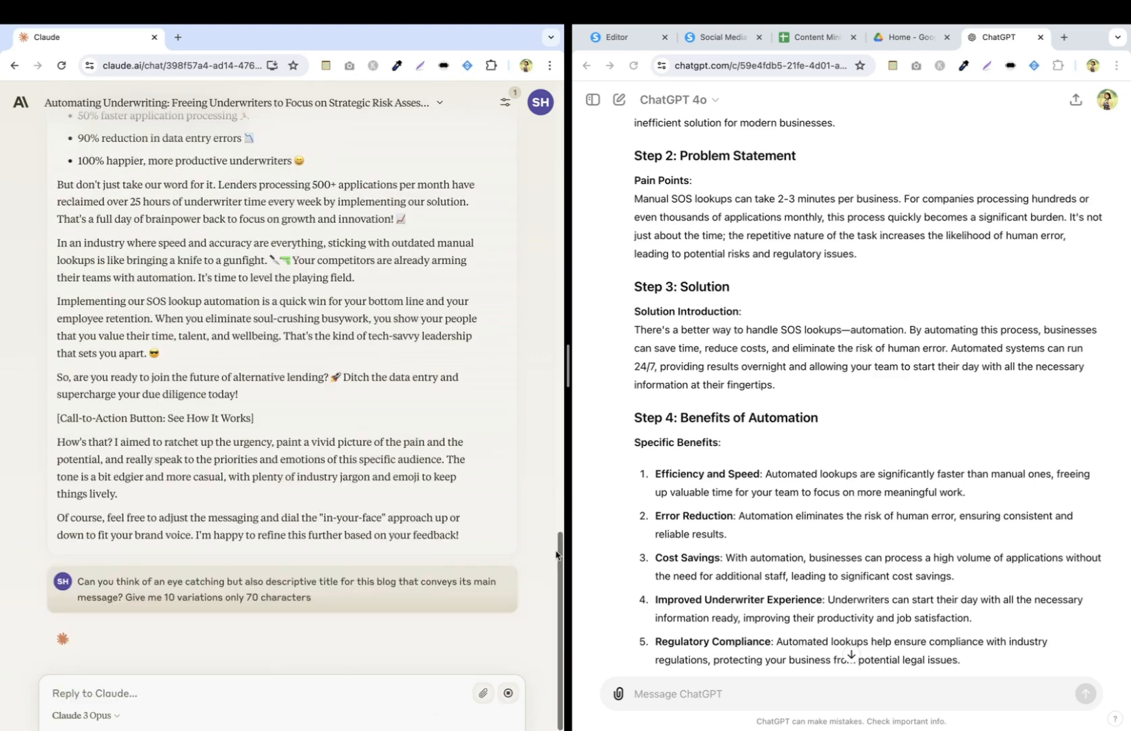
Send the copied title prompt to ChatGPT and mark the beginning of its first suggested title.
{"action": "left_click", "coordinate": [720, 695]}
{"action": "key", "text": "super+v"}
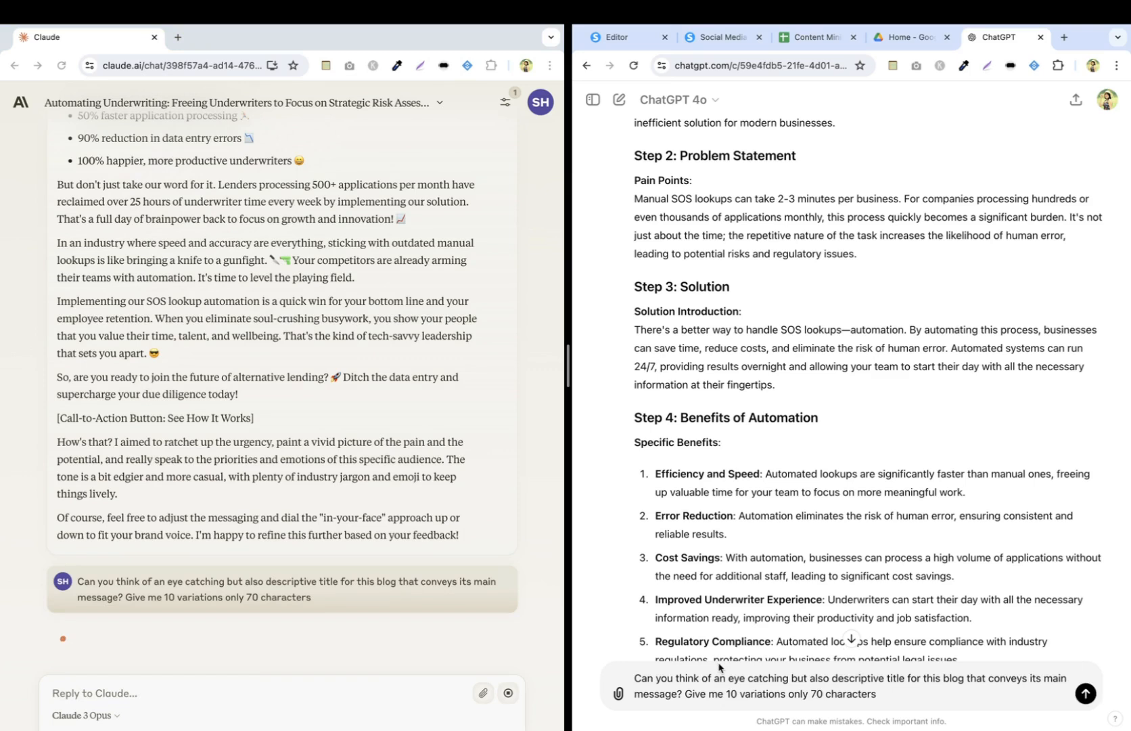
{"action": "key", "text": "Return"}
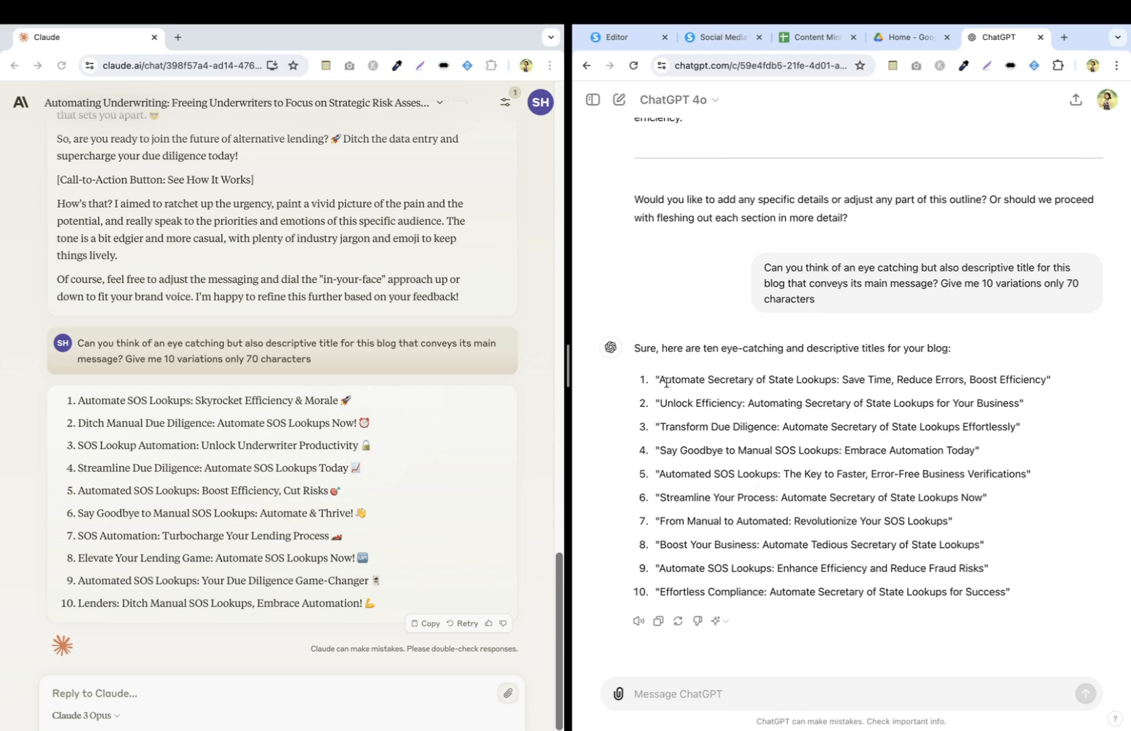
{"action": "left_click_drag", "start_coordinate": [661, 383], "coordinate": [793, 391]}
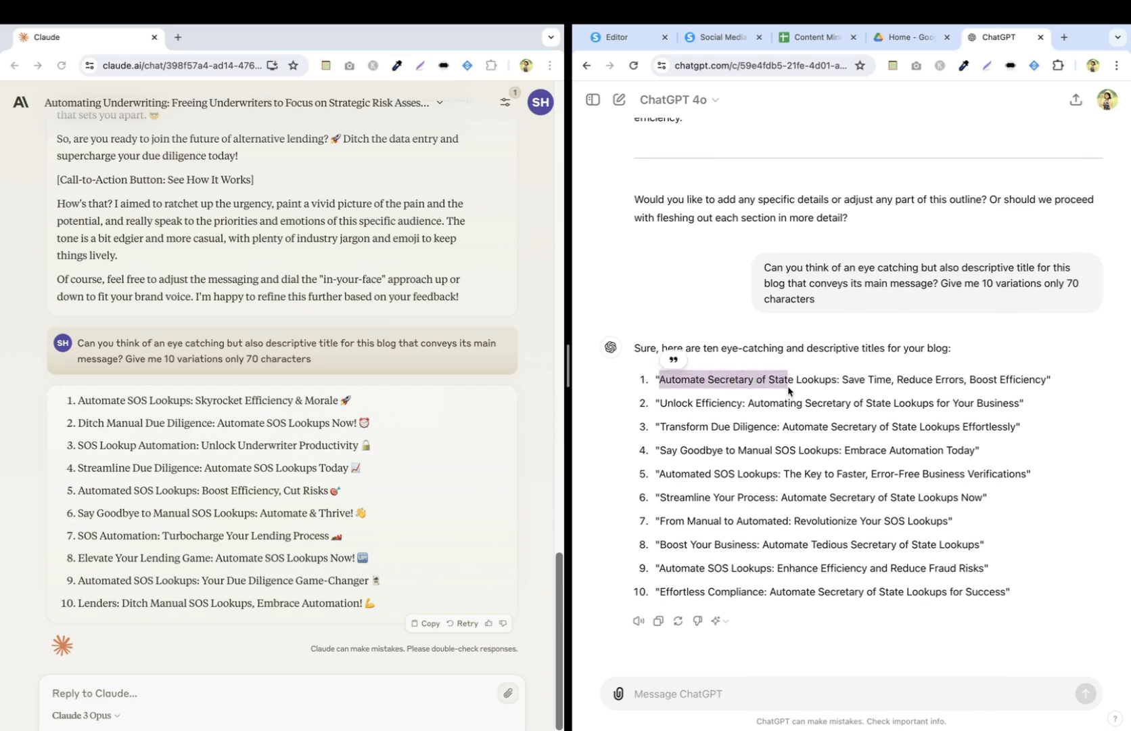
Copy ChatGPT's tenth title, "Effortless Compliance: Automate Secretary of State Lookups for Success", and switch to the Google Docs document.
{"action": "left_click", "coordinate": [789, 391]}
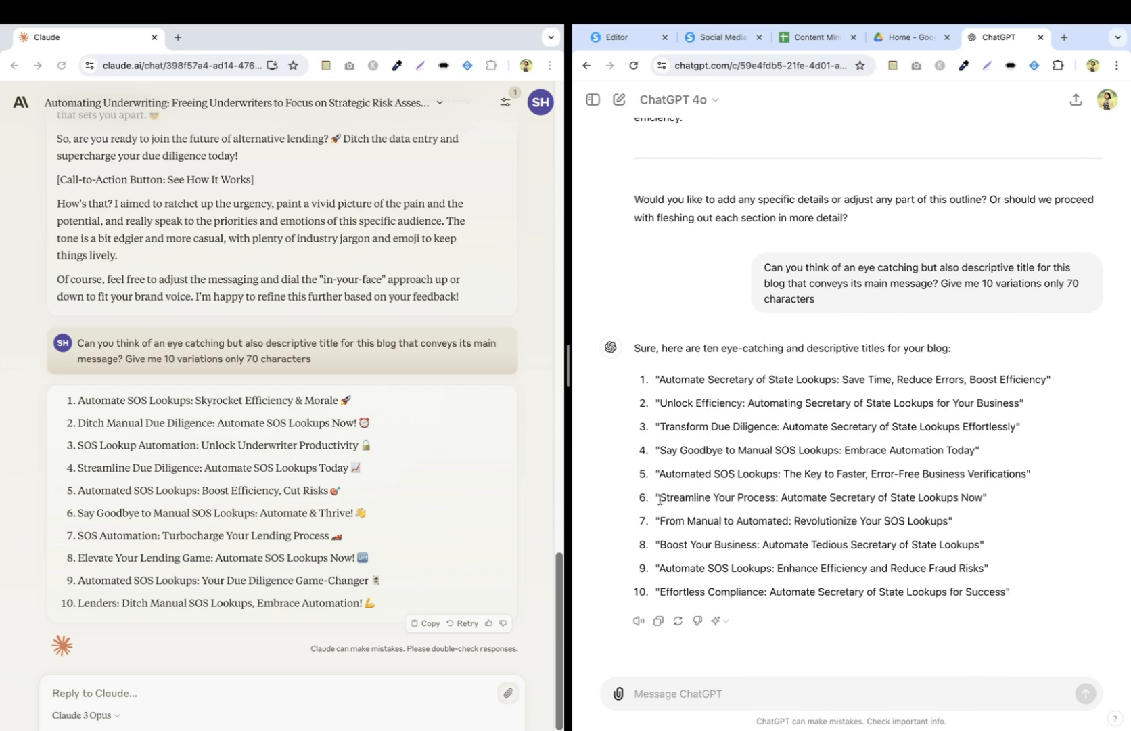
{"action": "left_click_drag", "start_coordinate": [660, 592], "coordinate": [1005, 590]}
{"action": "key", "text": "super+c"}
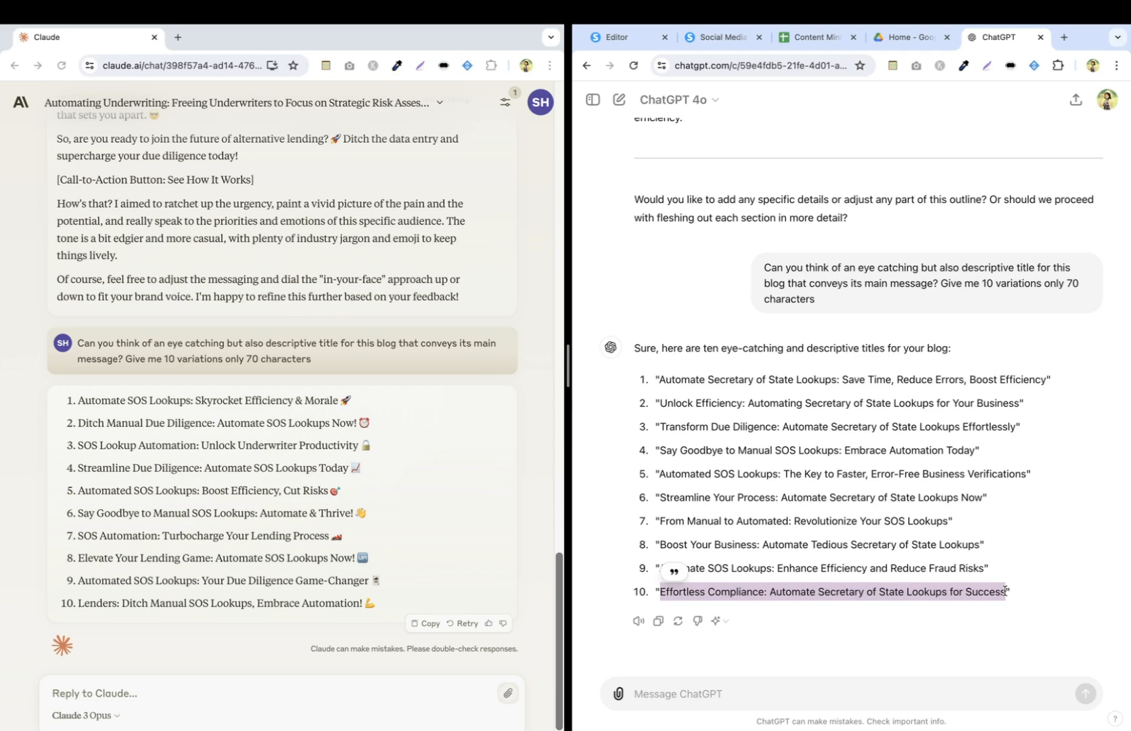
{"action": "key", "text": "ctrl+Left"}
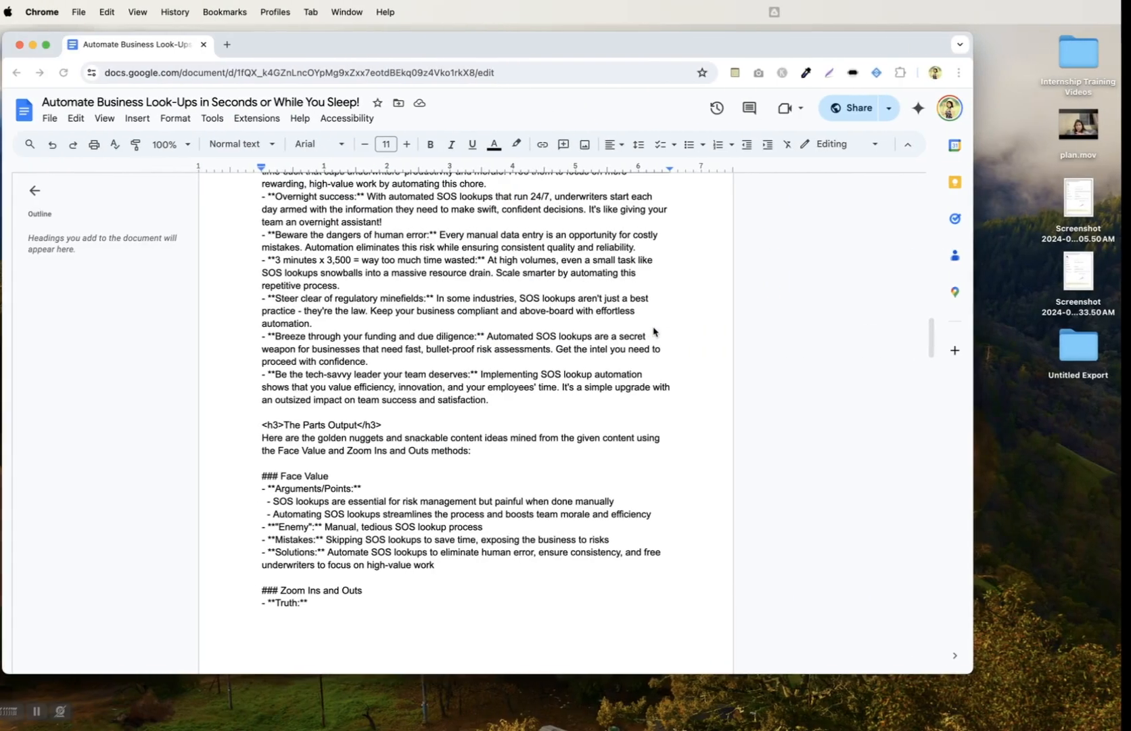
{"action": "key", "text": "ctrl+Left"}
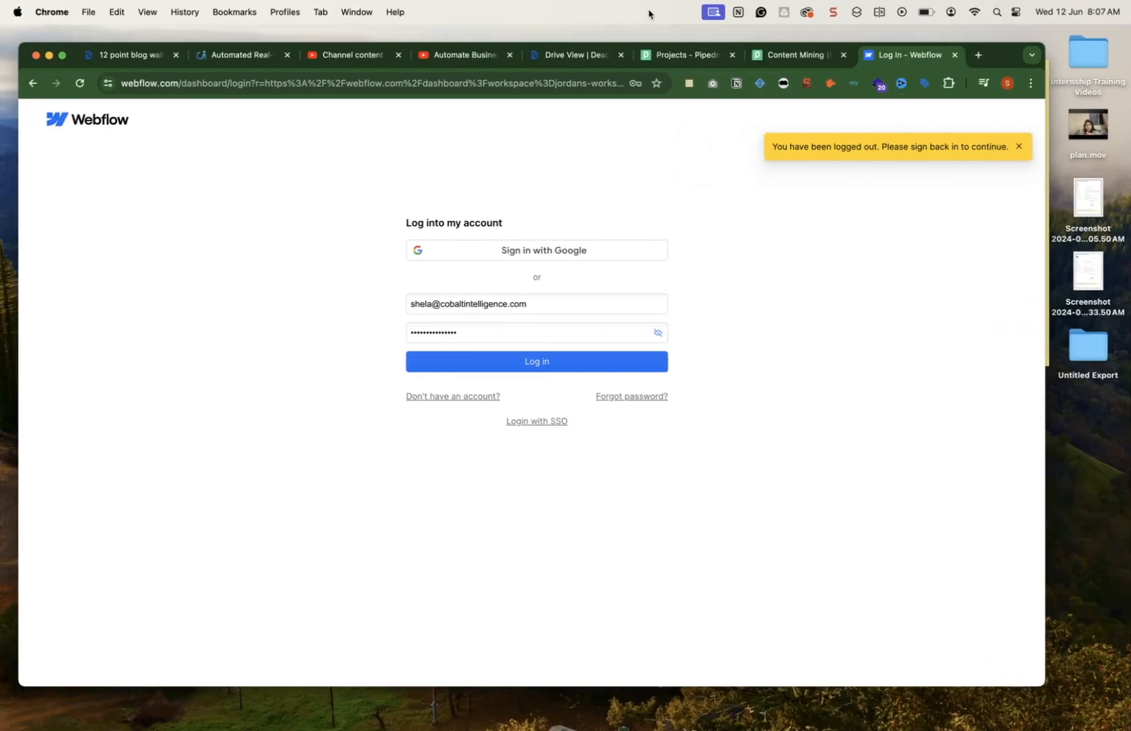
{"action": "left_click", "coordinate": [566, 362]}
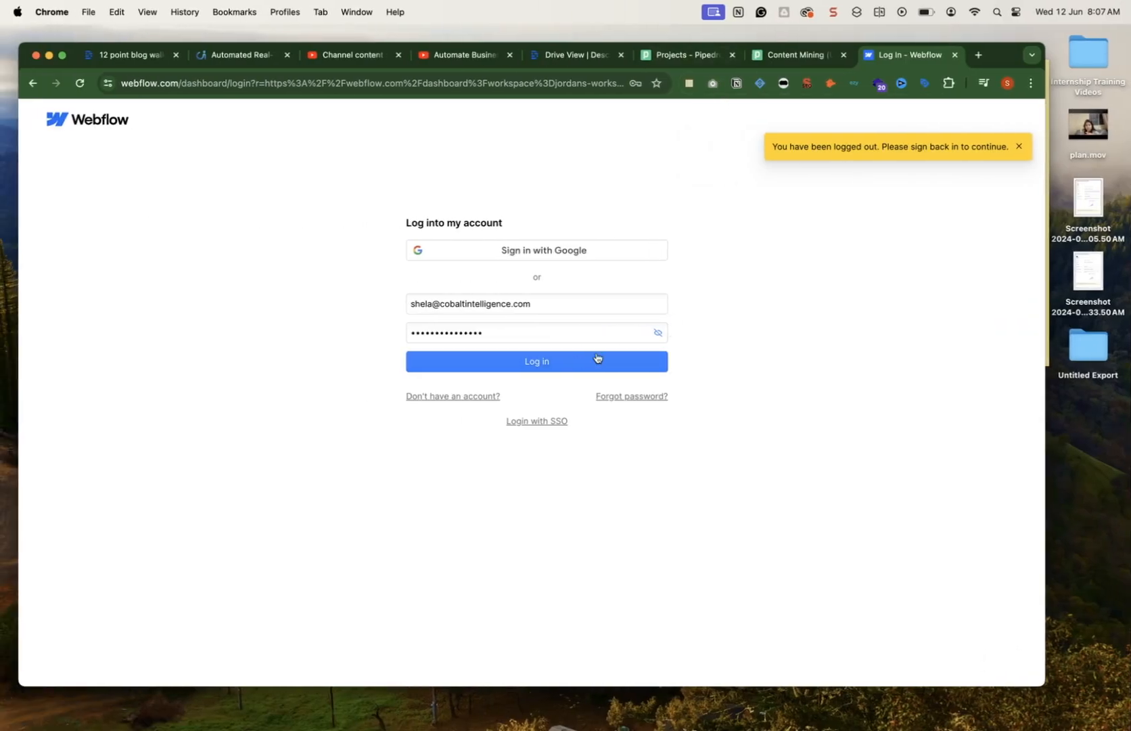
{"action": "key", "text": "ctrl+Right"}
Paste the copied title below the dashed divider at the end of the document, leaving an empty line above it.
{"action": "scroll", "coordinate": [512, 308], "scroll_direction": "down", "scroll_amount": 10}
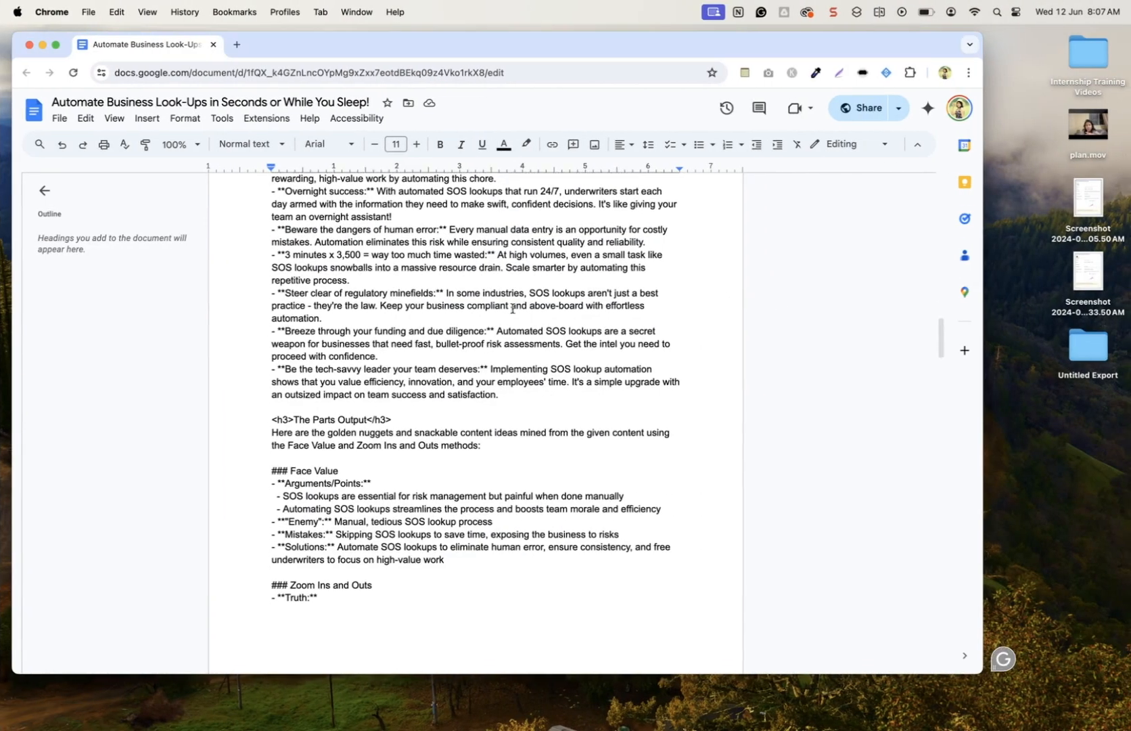
{"action": "scroll", "coordinate": [513, 308], "scroll_direction": "down", "scroll_amount": 20}
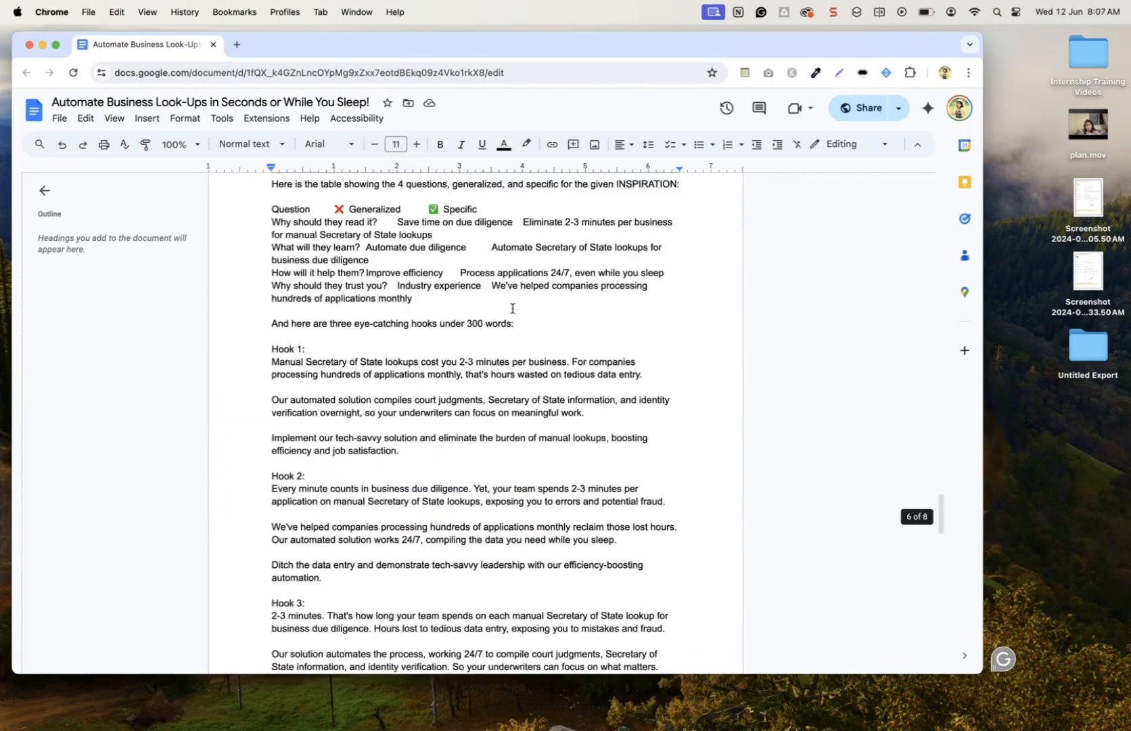
{"action": "scroll", "coordinate": [512, 308], "scroll_direction": "down", "scroll_amount": 5}
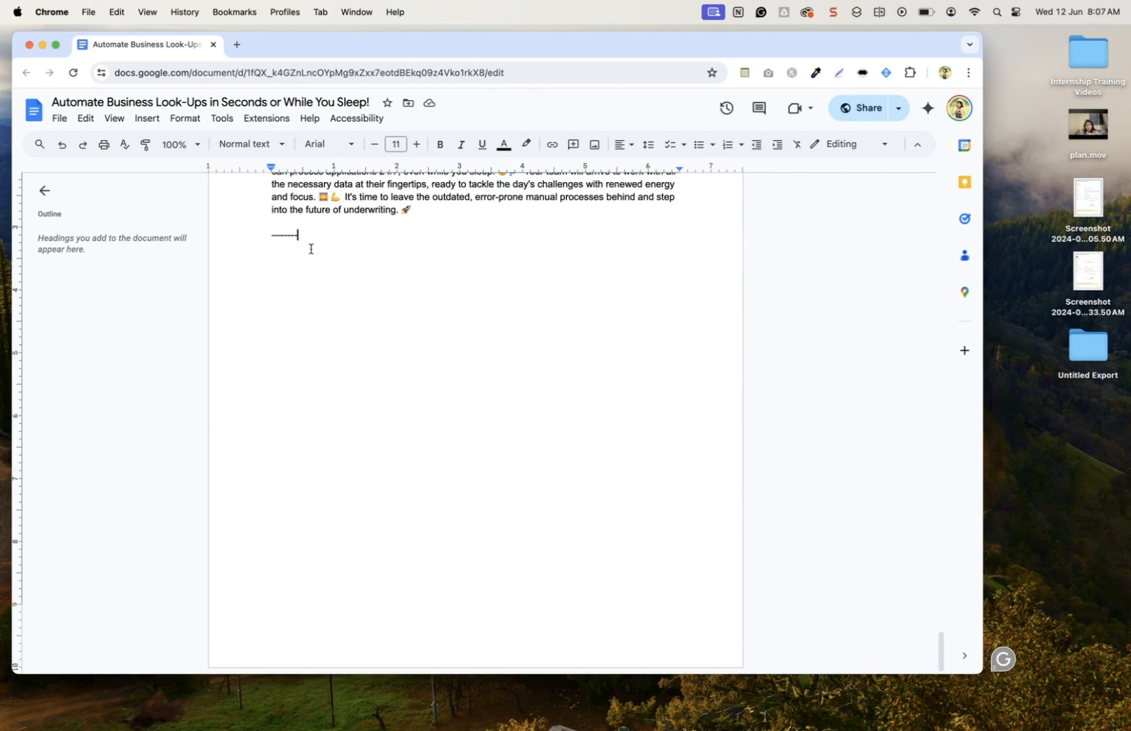
{"action": "key", "text": "Return"}
{"action": "key", "text": "Return"}
{"action": "key", "text": "super+v"}
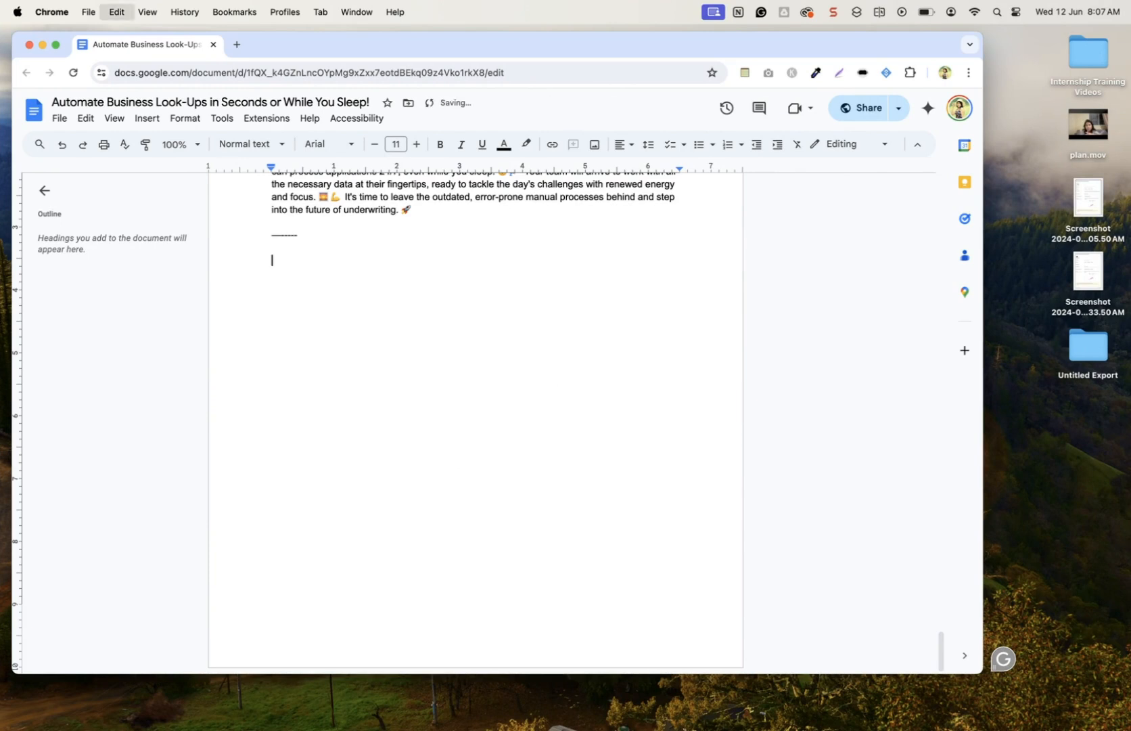
{"action": "key", "text": "super+a"}
{"action": "key", "text": "super+Up"}
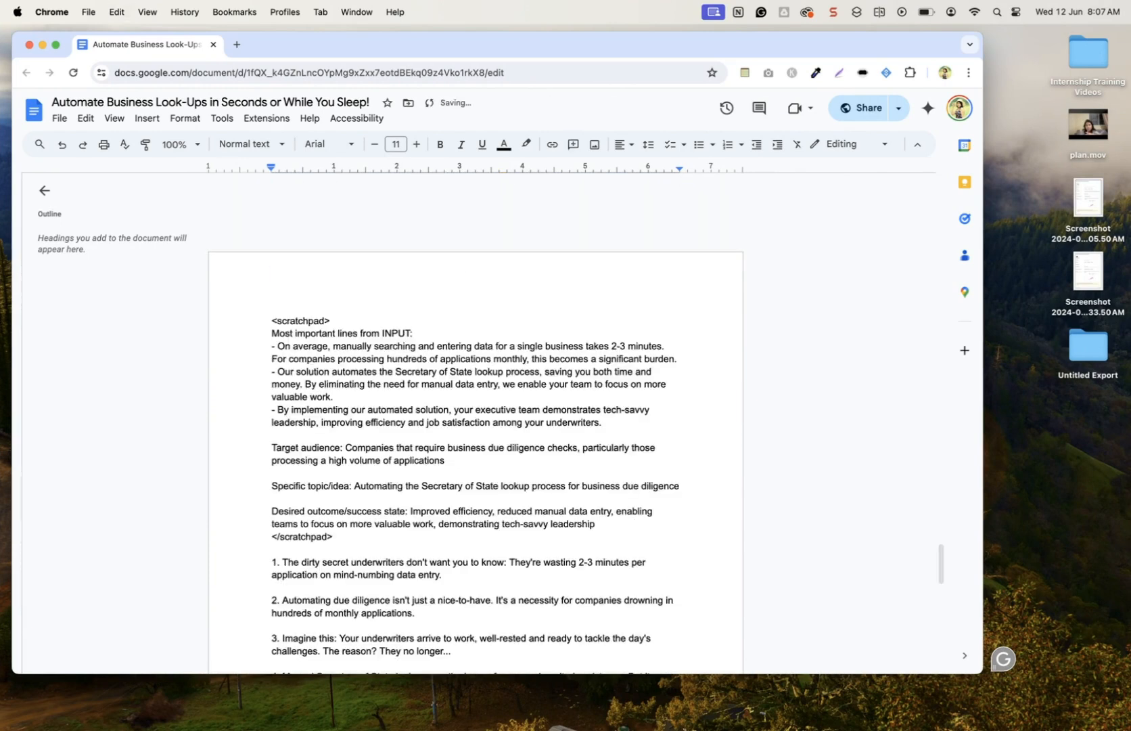
{"action": "key", "text": "super+Down"}
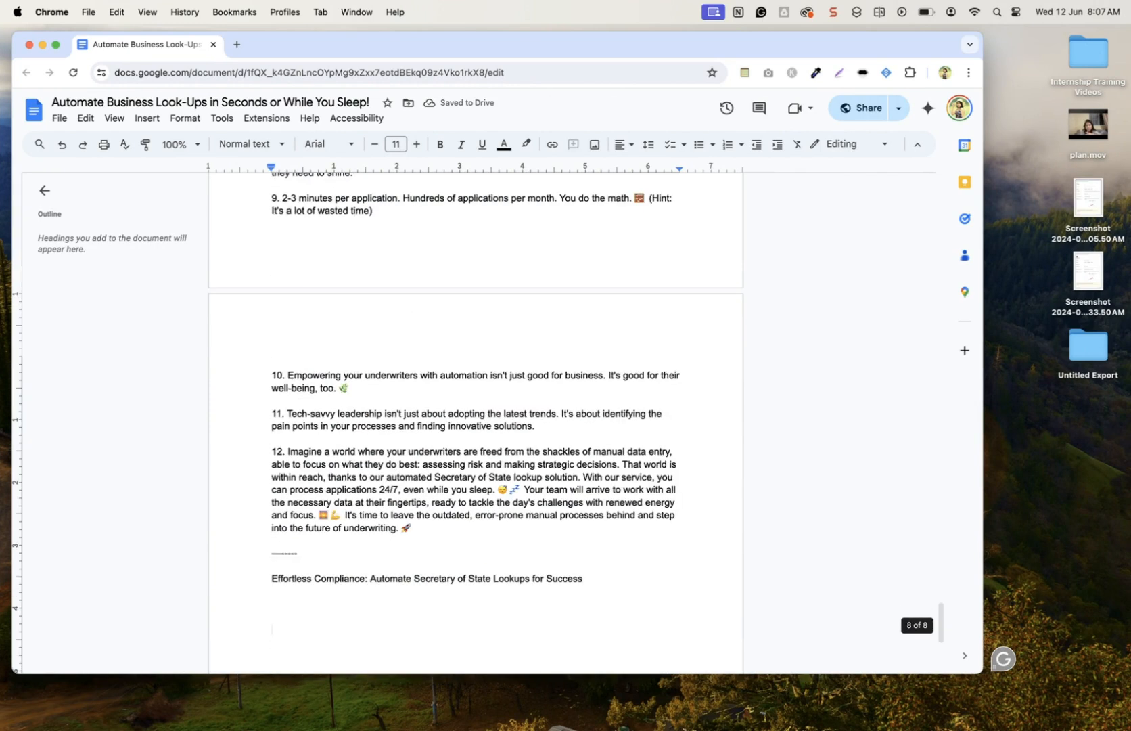
Put the label "Title: " in front of the pasted title line.
{"action": "key", "text": "Up"}
{"action": "key", "text": "Up"}
{"action": "type", "text": "Title"}
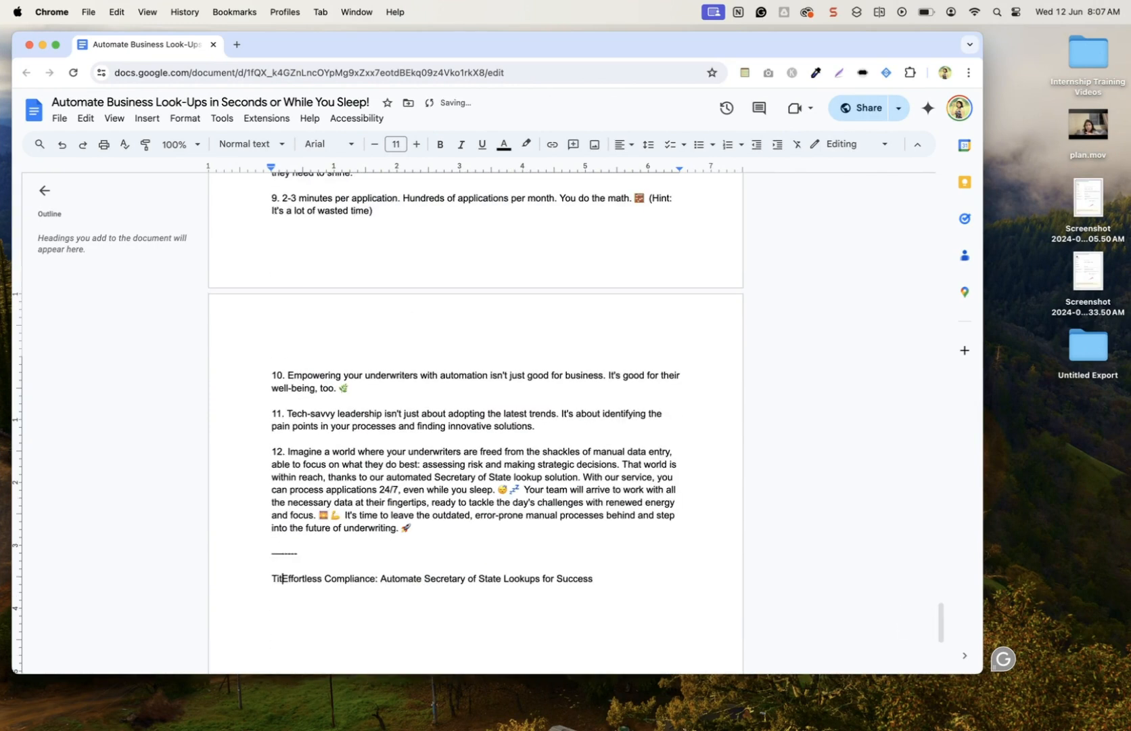
{"action": "type", "text": ":"}
{"action": "key", "text": "Down"}
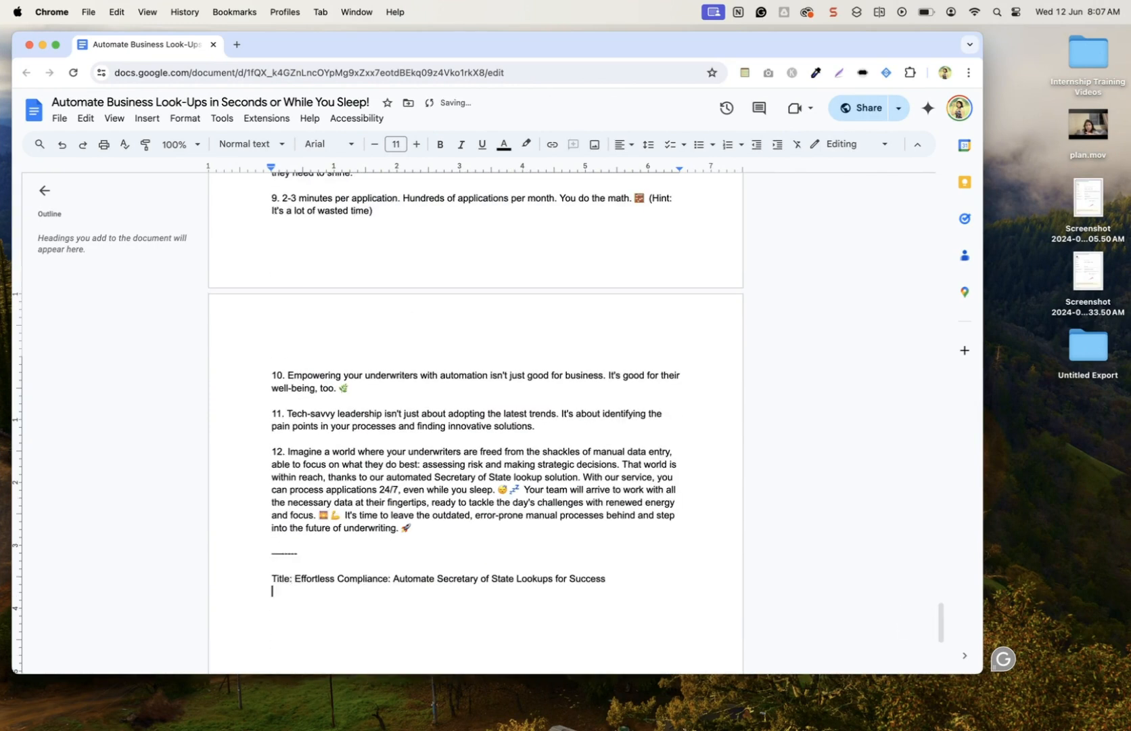
Return to the chat windows and send Claude the prompt "Think of a subtitle for this blog".
{"action": "key", "text": "ctrl+Right"}
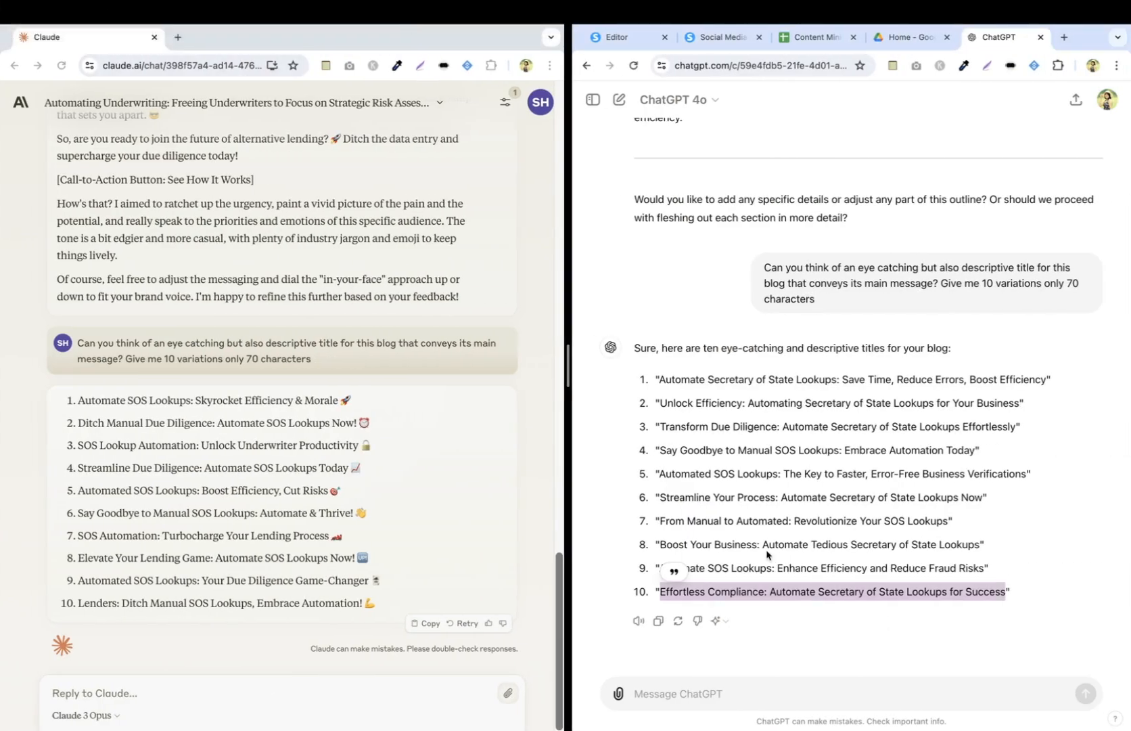
{"action": "left_click", "coordinate": [227, 696]}
{"action": "type", "text": "Think of a subtitle"}
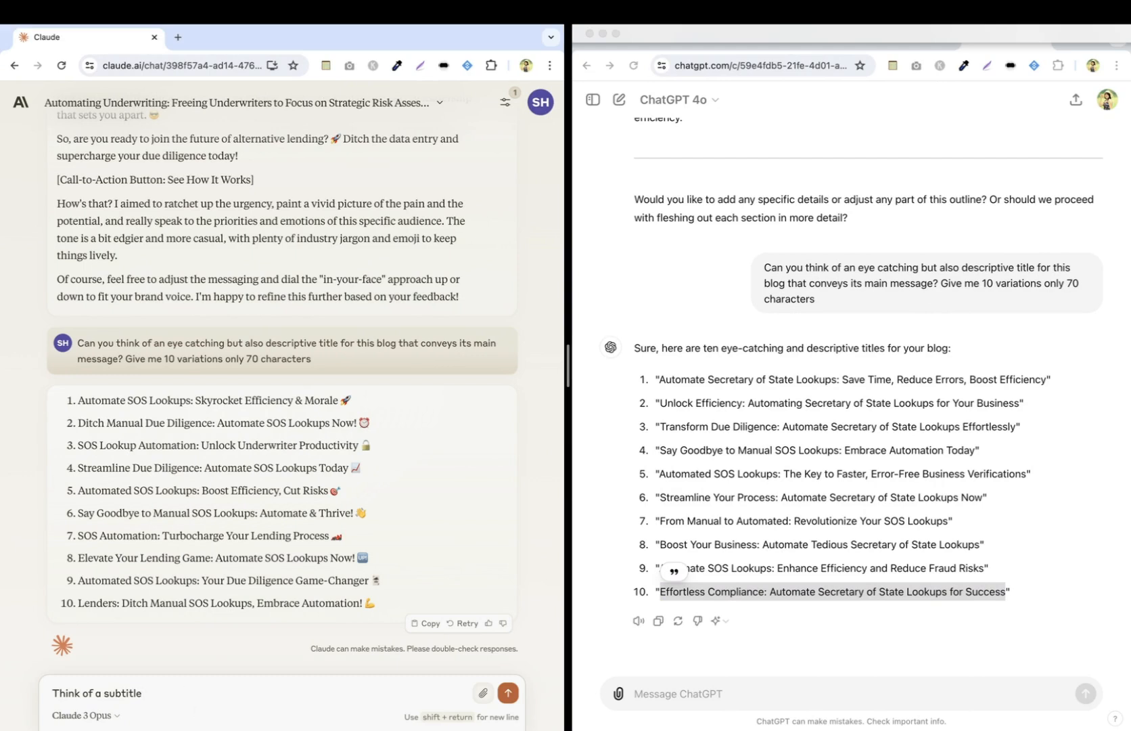
{"action": "type", "text": "or this blog"}
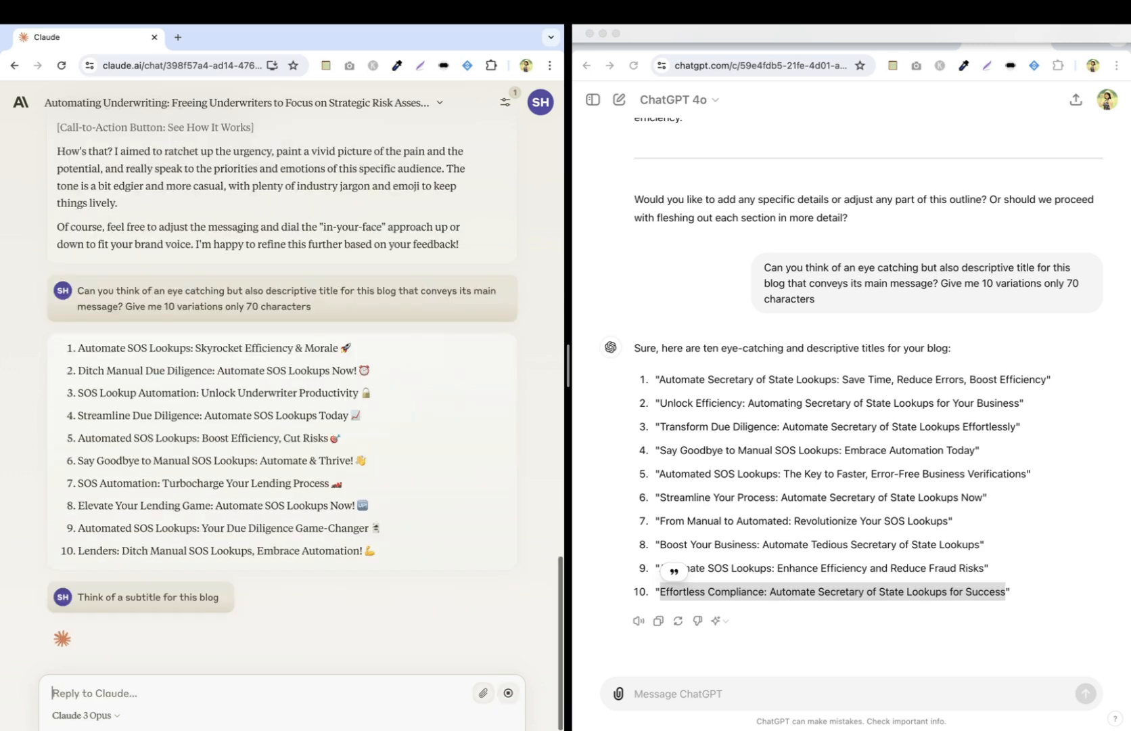
Send ChatGPT the prompt "Now write a subtitle give me 10 variations".
{"action": "left_click", "coordinate": [672, 697]}
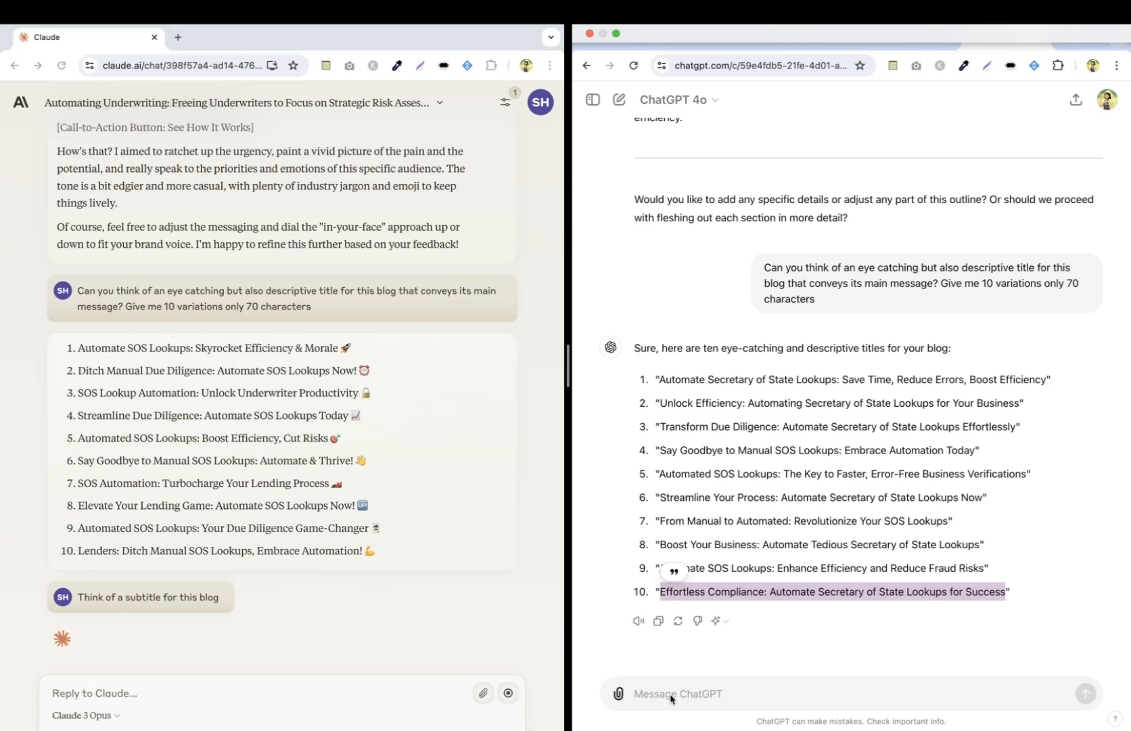
{"action": "type", "text": "N"}
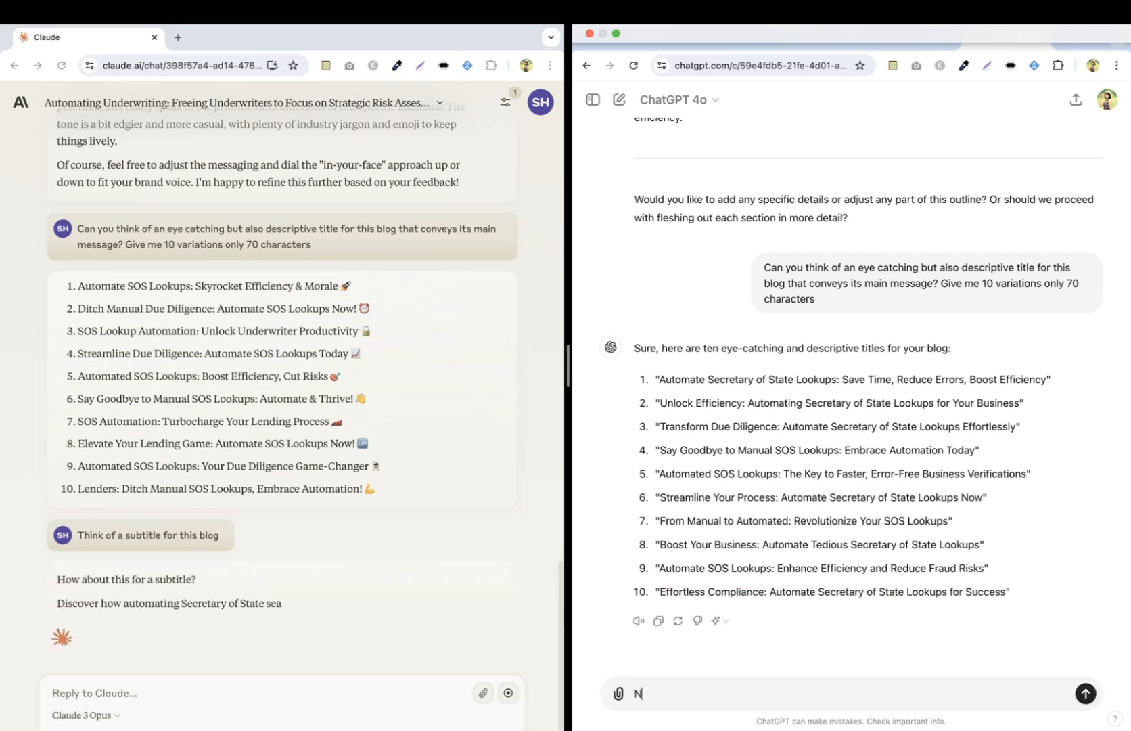
{"action": "type", "text": "ow wri"}
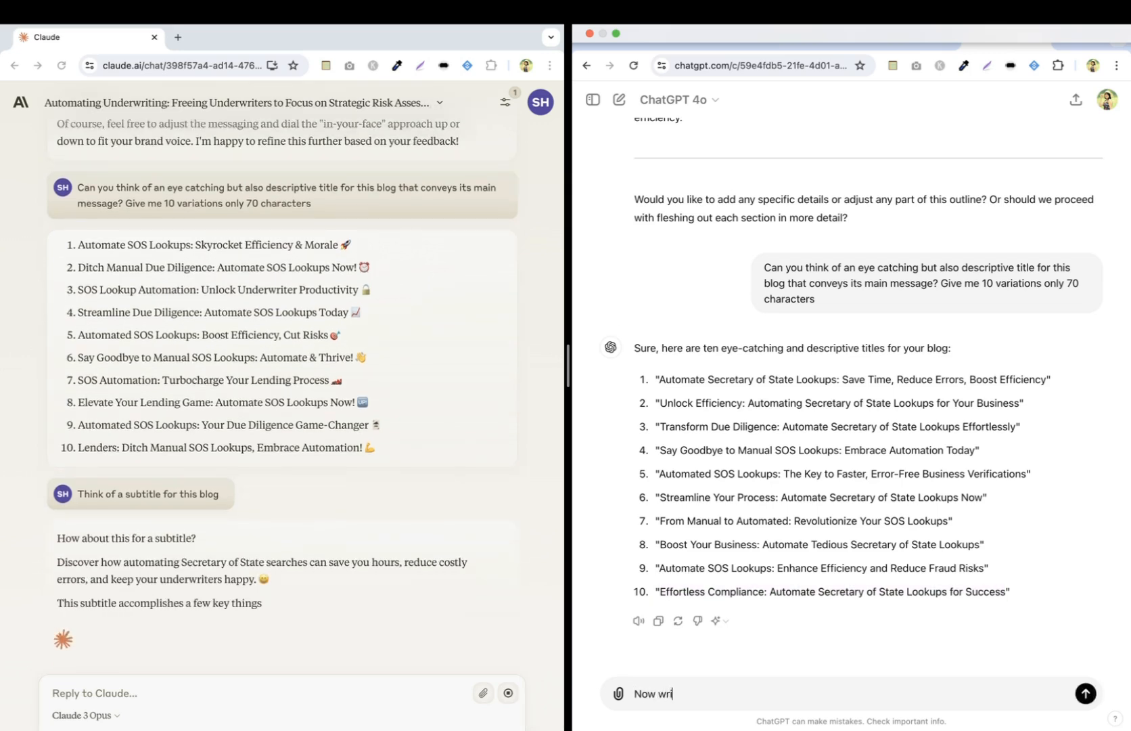
{"action": "type", "text": "te a s"}
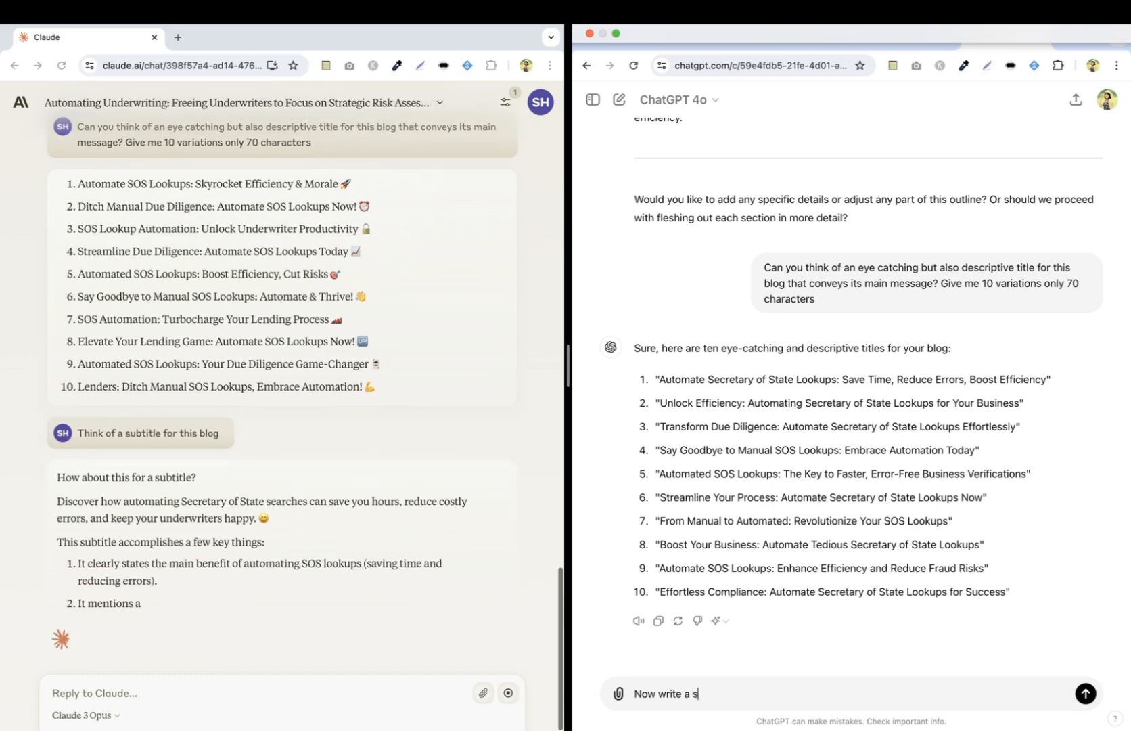
{"action": "type", "text": "ubtitle"}
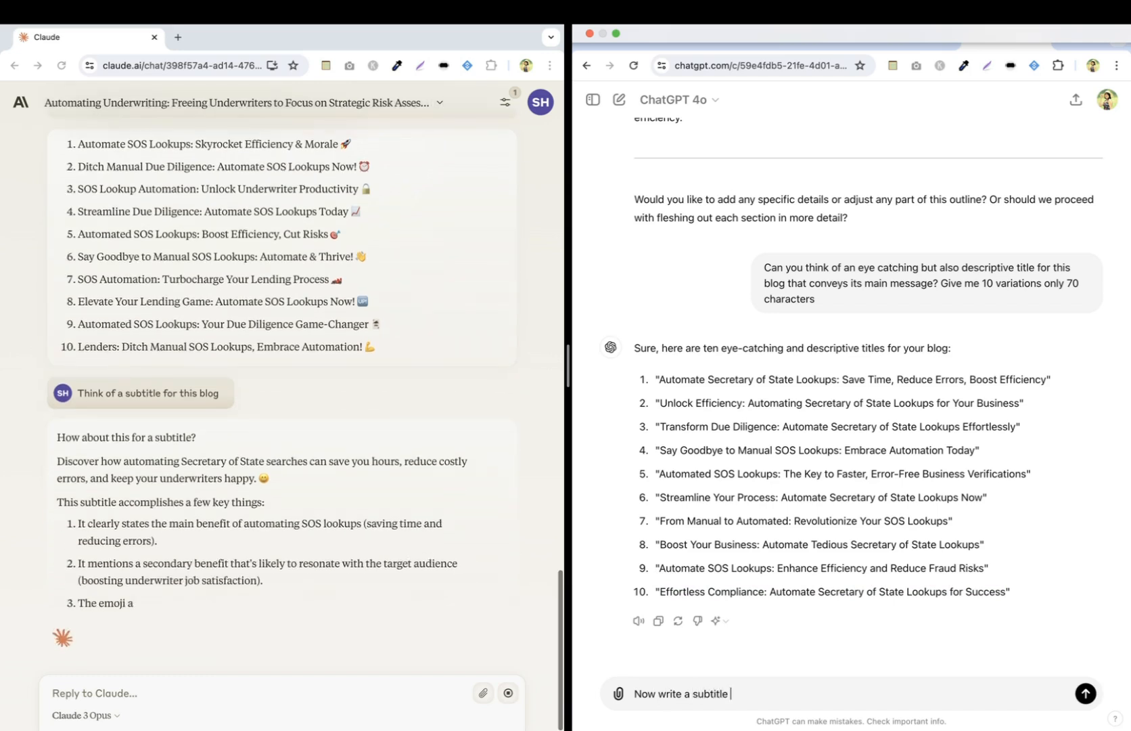
{"action": "type", "text": " give me "}
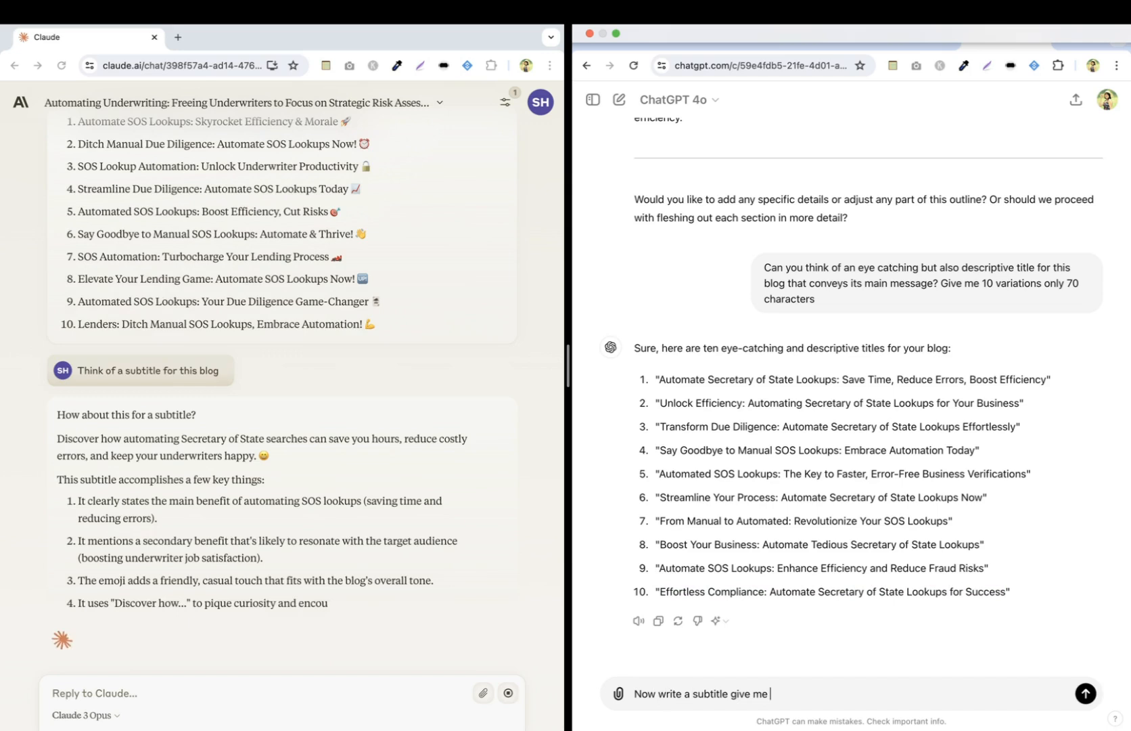
{"action": "type", "text": "10 variations"}
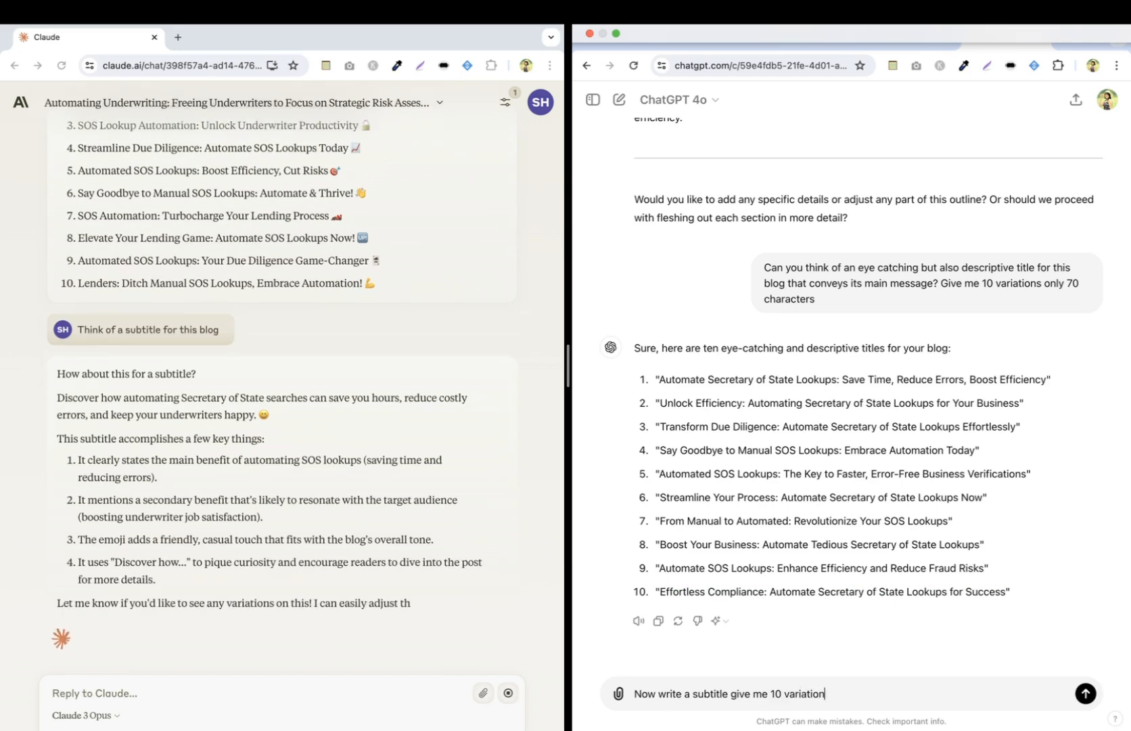
{"action": "key", "text": "Return"}
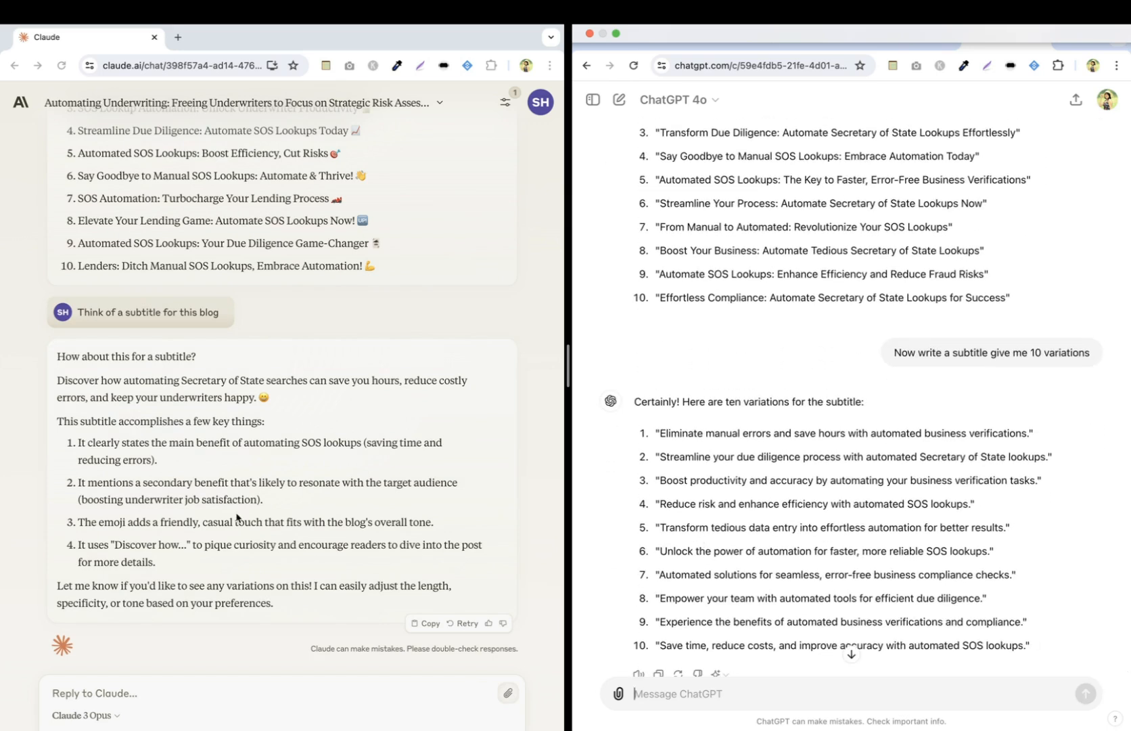
Compare the subtitle suggestions and copy Claude's sentence starting "Discover how automating Secretary of State searches", including its emoji.
{"action": "scroll", "coordinate": [236, 518], "scroll_direction": "up", "scroll_amount": 1}
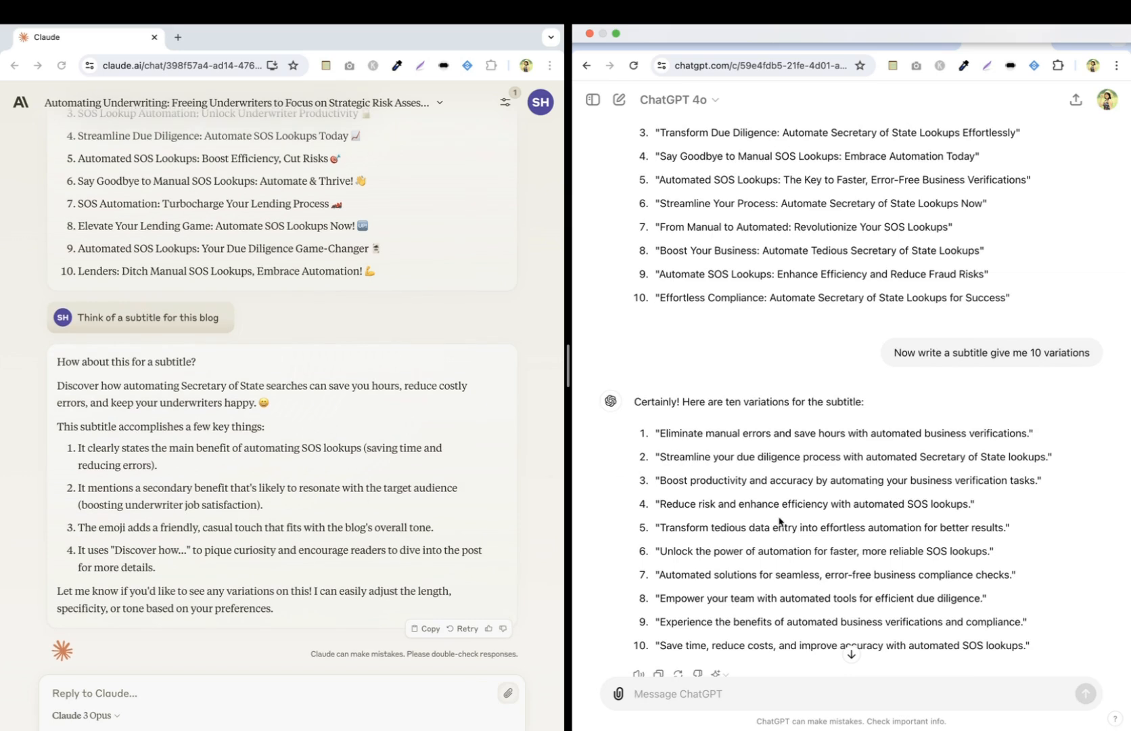
{"action": "scroll", "coordinate": [790, 539], "scroll_direction": "down", "scroll_amount": 2}
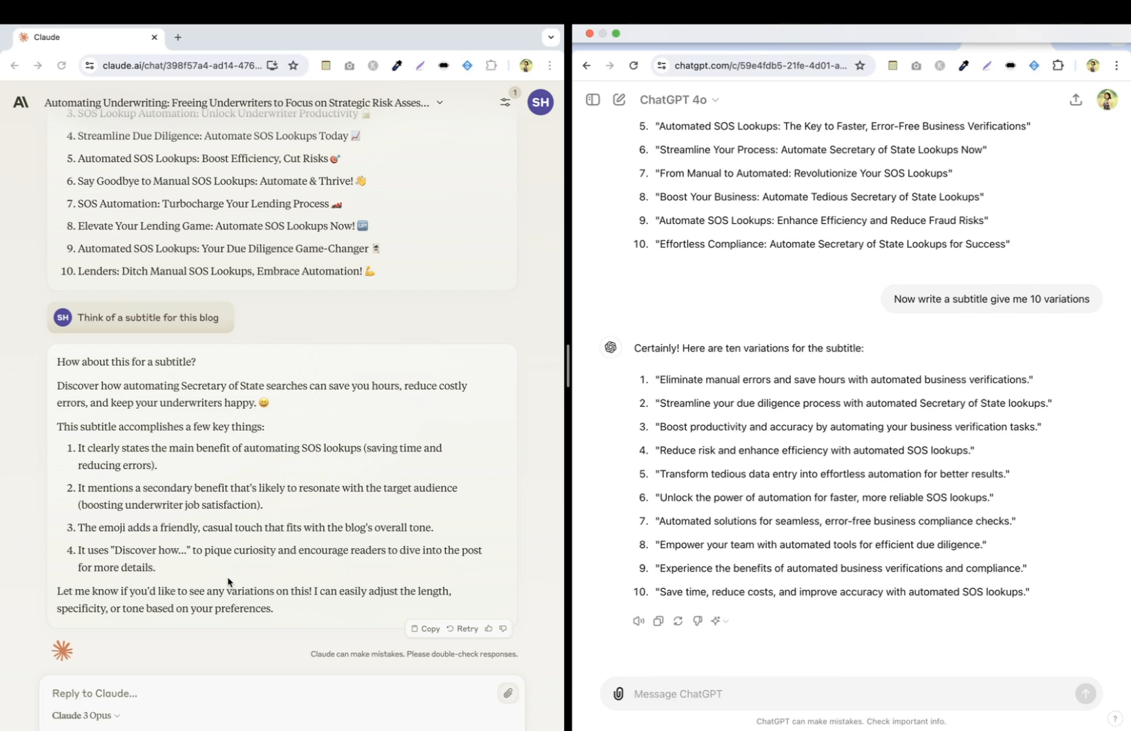
{"action": "scroll", "coordinate": [228, 581], "scroll_direction": "up", "scroll_amount": 1}
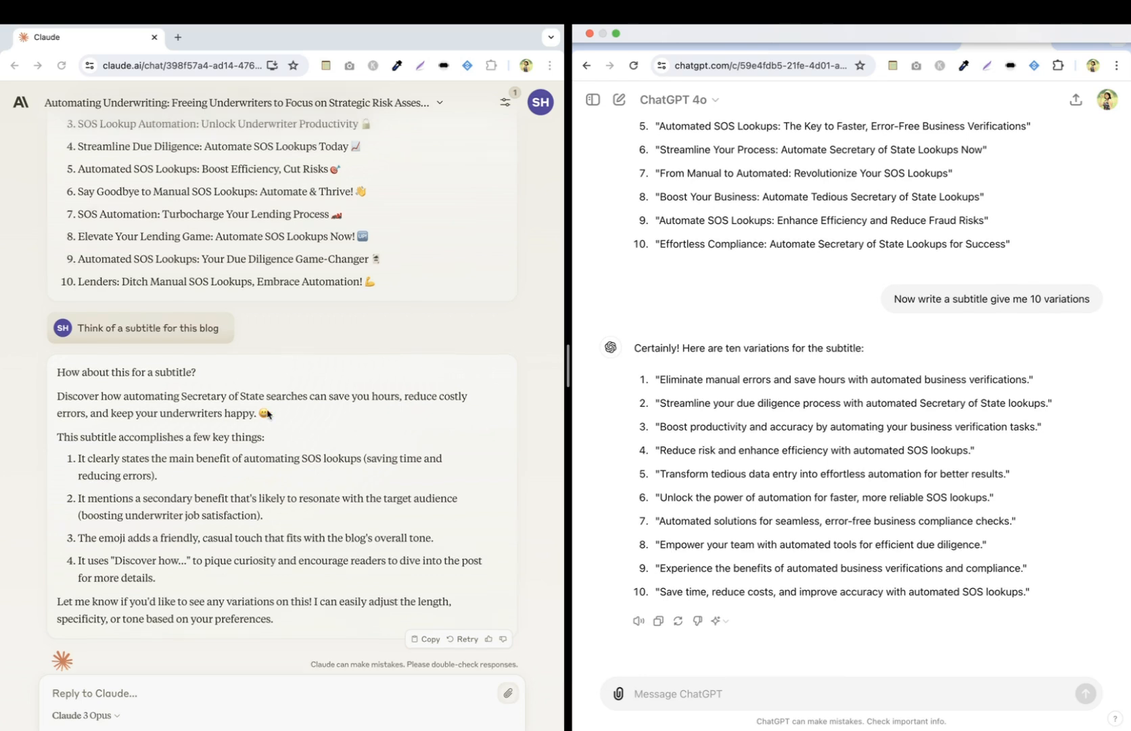
{"action": "left_click", "coordinate": [273, 417]}
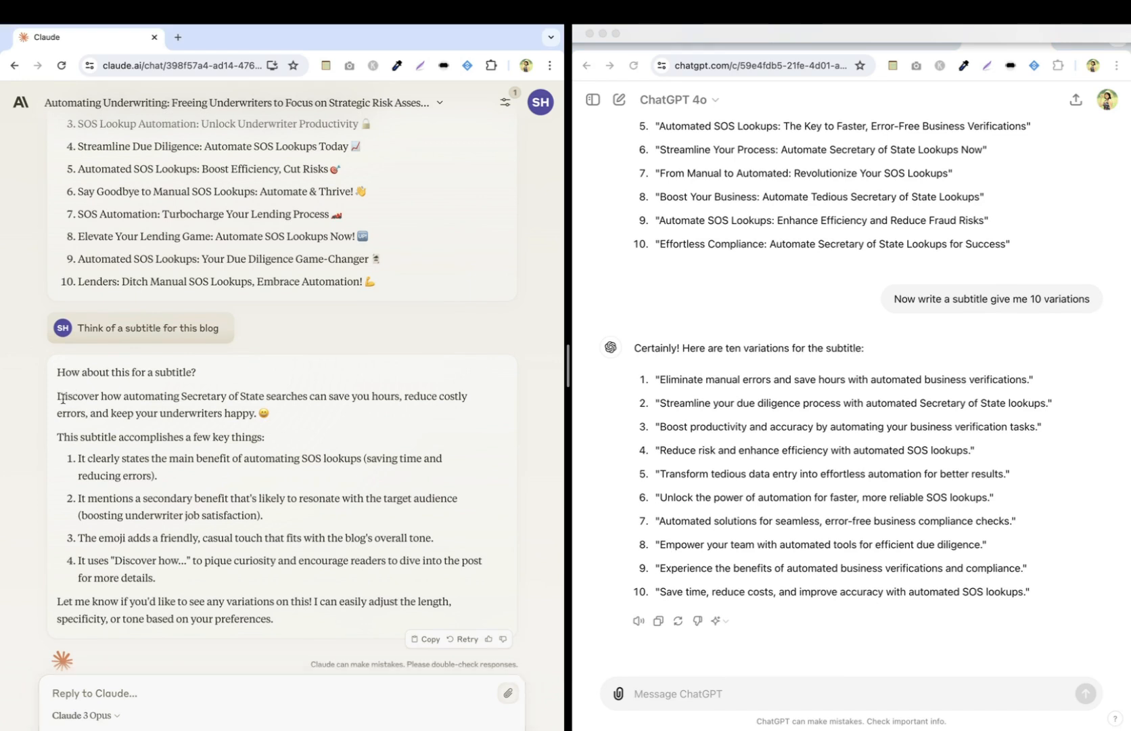
{"action": "left_click_drag", "start_coordinate": [58, 395], "coordinate": [308, 420]}
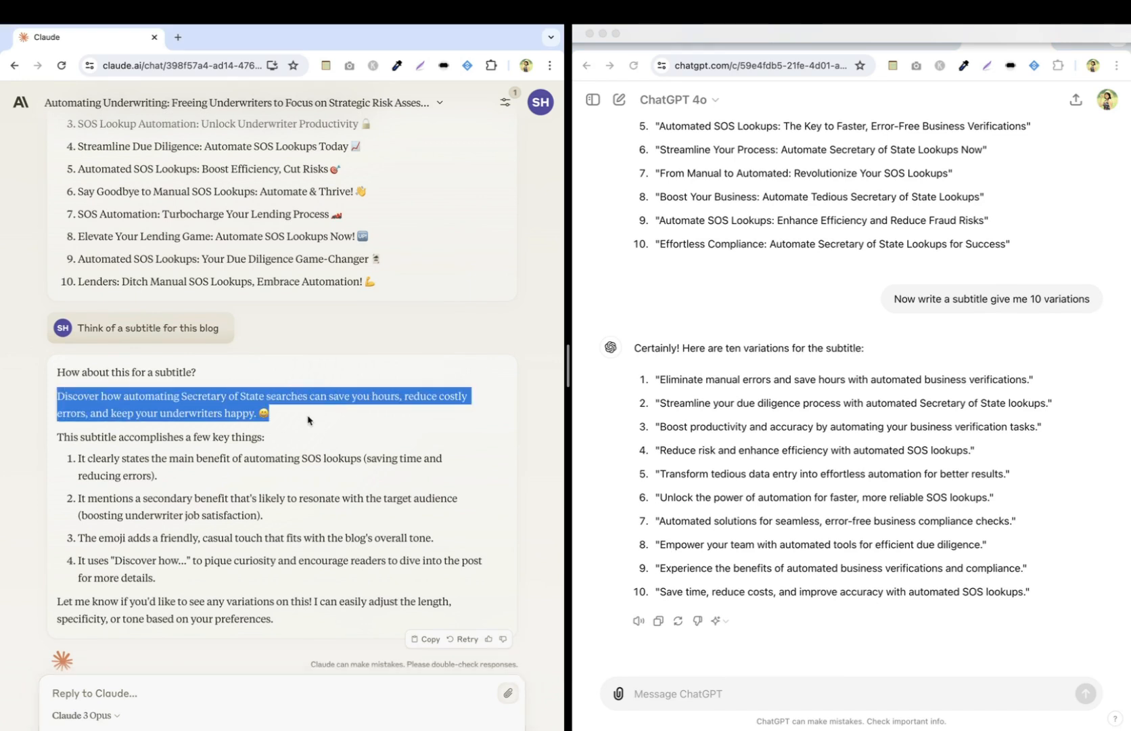
In the Google Docs document, add a "Subtitle:" line below the title and insert Claude's copied subtitle after it.
{"action": "key", "text": "ctrl+Left"}
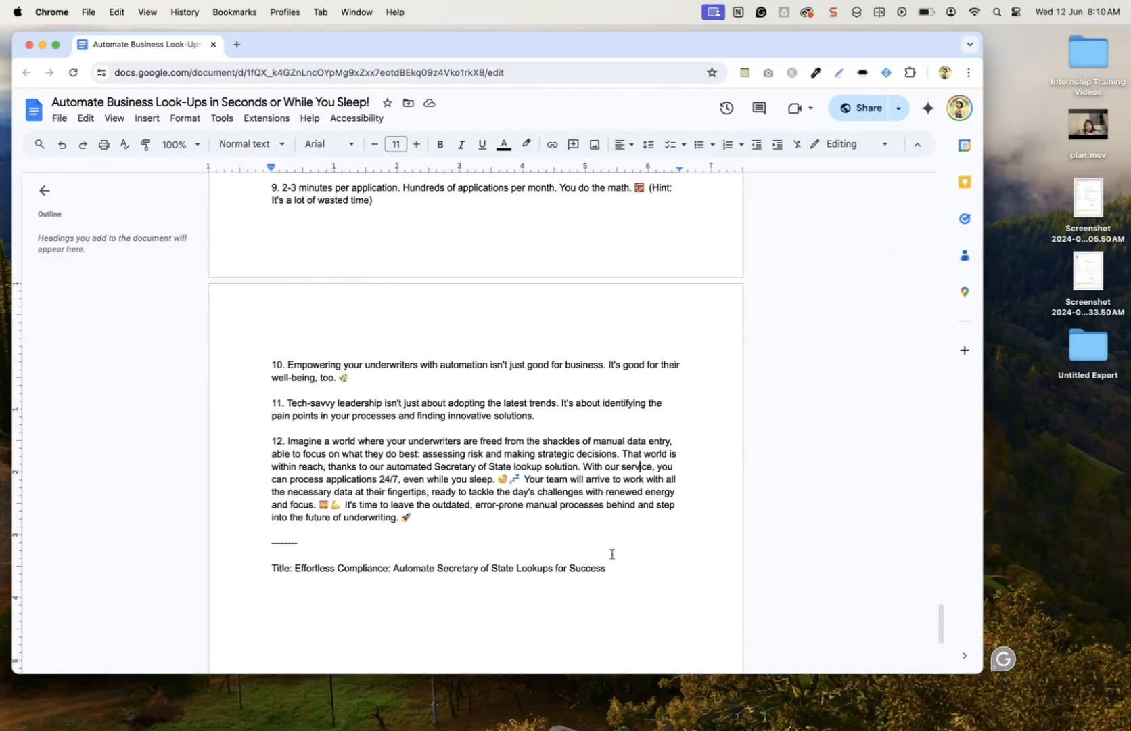
{"action": "left_click", "coordinate": [624, 564]}
{"action": "key", "text": "Return"}
{"action": "type", "text": "Subtitle:"}
{"action": "type", "text": "Discover how automating Secretary of State searches can save you hours, reduce costly errors, and keep your underwriters happy. 😊"}
Return to the Claude and ChatGPT chats and review both blog drafts, from the title and subtitle ideas back to the opening paragraphs.
{"action": "key", "text": "ctrl+Right"}
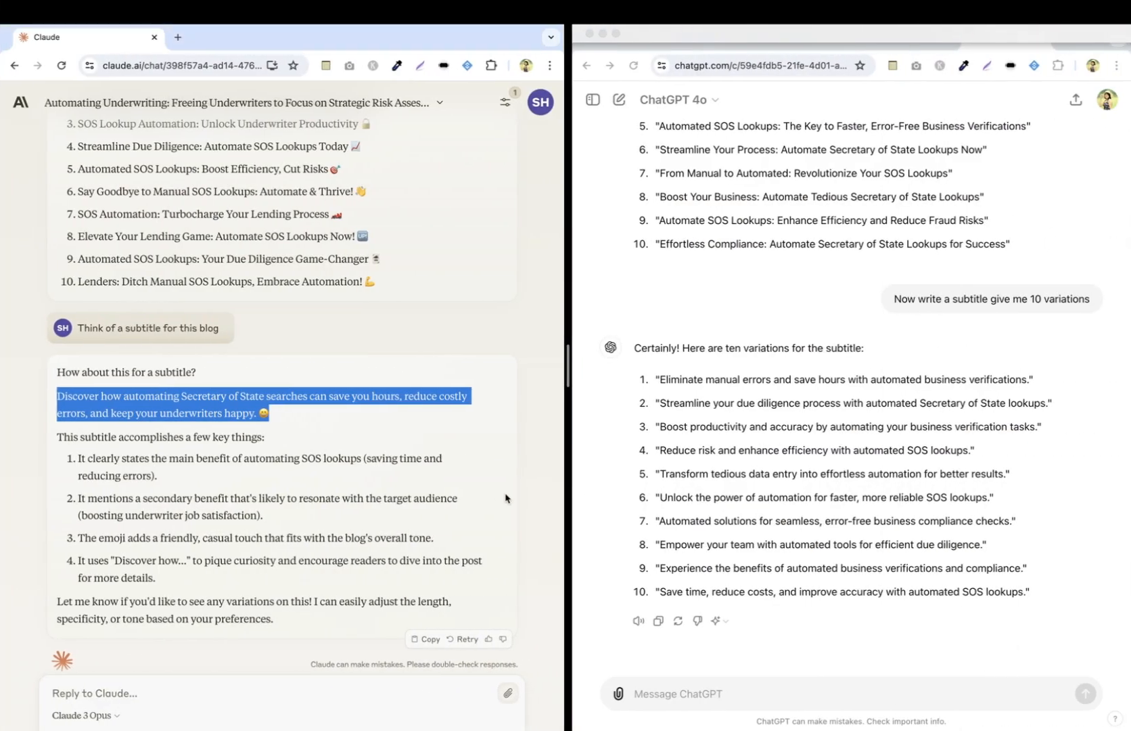
{"action": "key", "text": "ctrl+Left"}
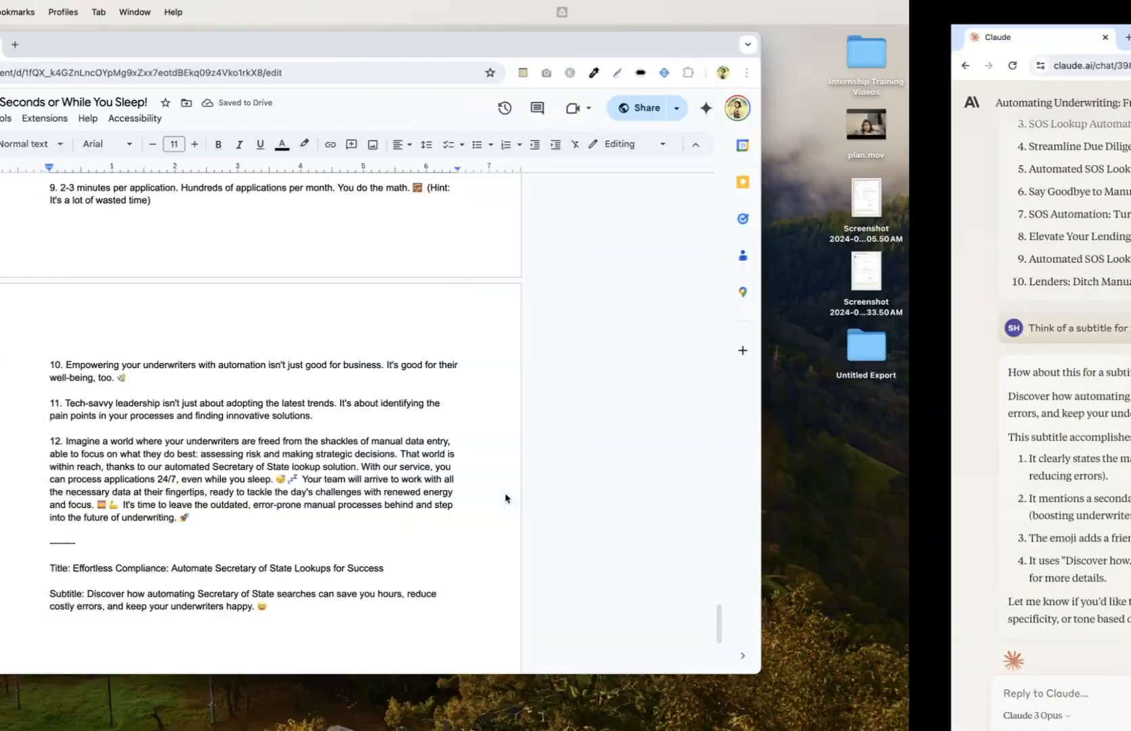
{"action": "key", "text": "ctrl+Right"}
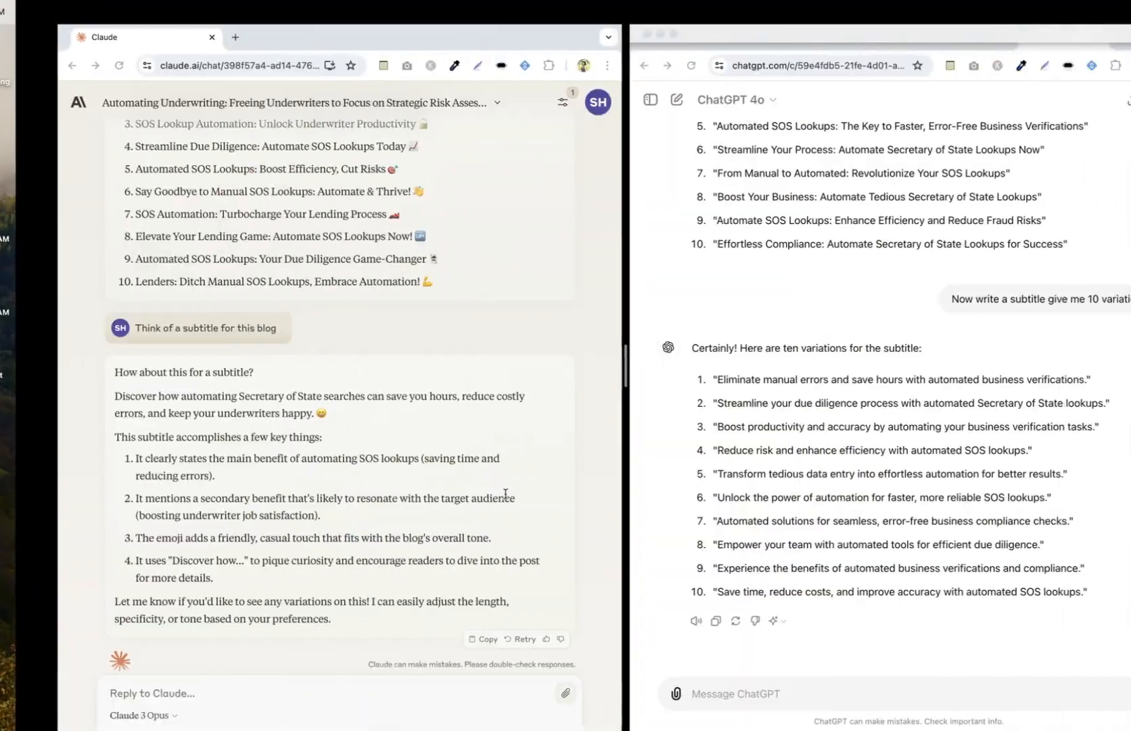
{"action": "scroll", "coordinate": [329, 384], "scroll_direction": "up", "scroll_amount": 3}
{"action": "scroll", "coordinate": [754, 331], "scroll_direction": "up", "scroll_amount": 15}
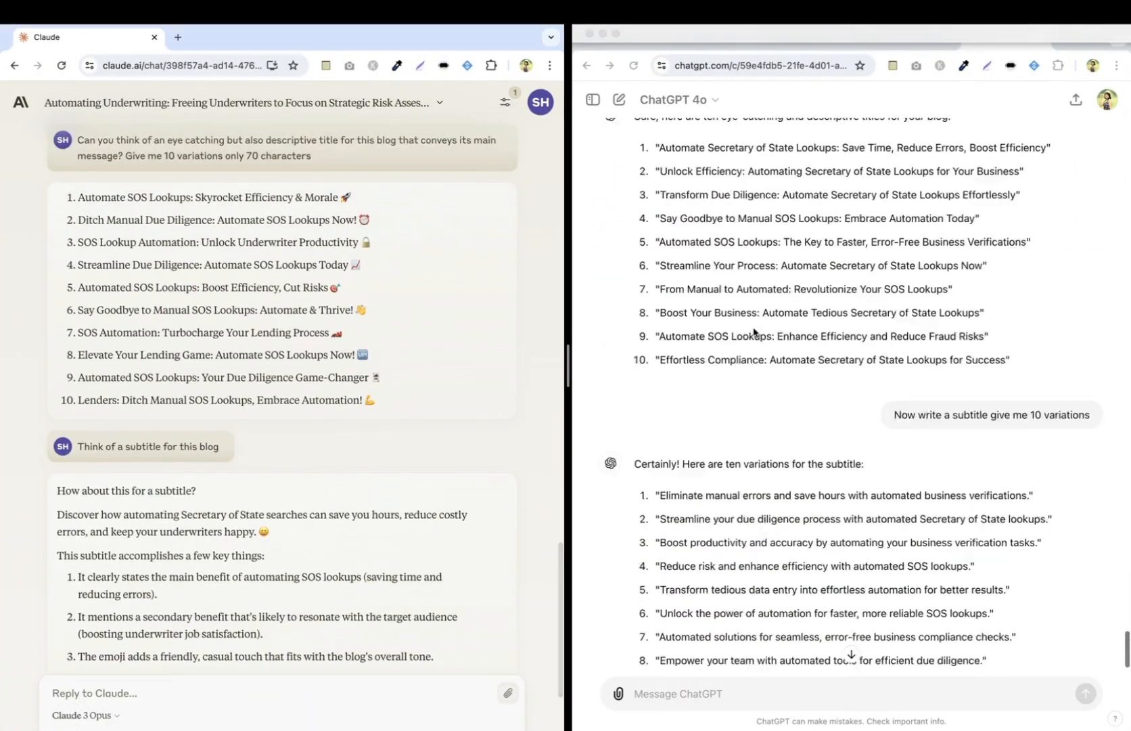
{"action": "scroll", "coordinate": [755, 331], "scroll_direction": "up", "scroll_amount": 5}
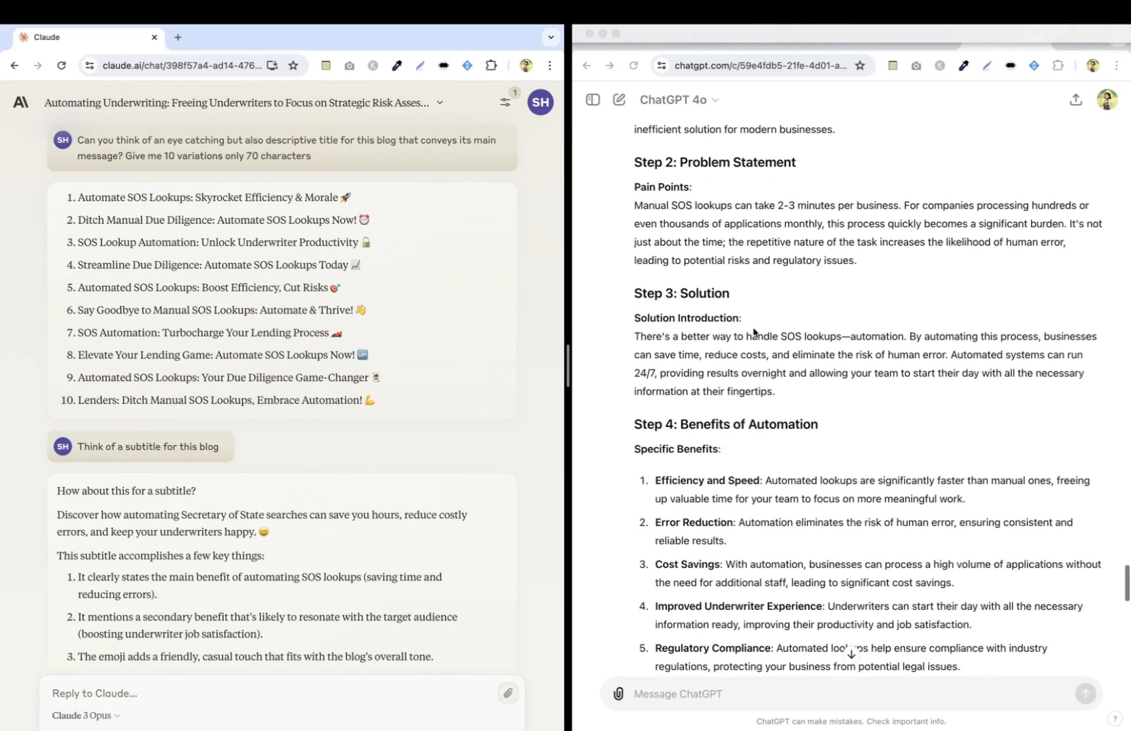
{"action": "scroll", "coordinate": [373, 338], "scroll_direction": "up", "scroll_amount": 5}
{"action": "scroll", "coordinate": [373, 338], "scroll_direction": "up", "scroll_amount": 13}
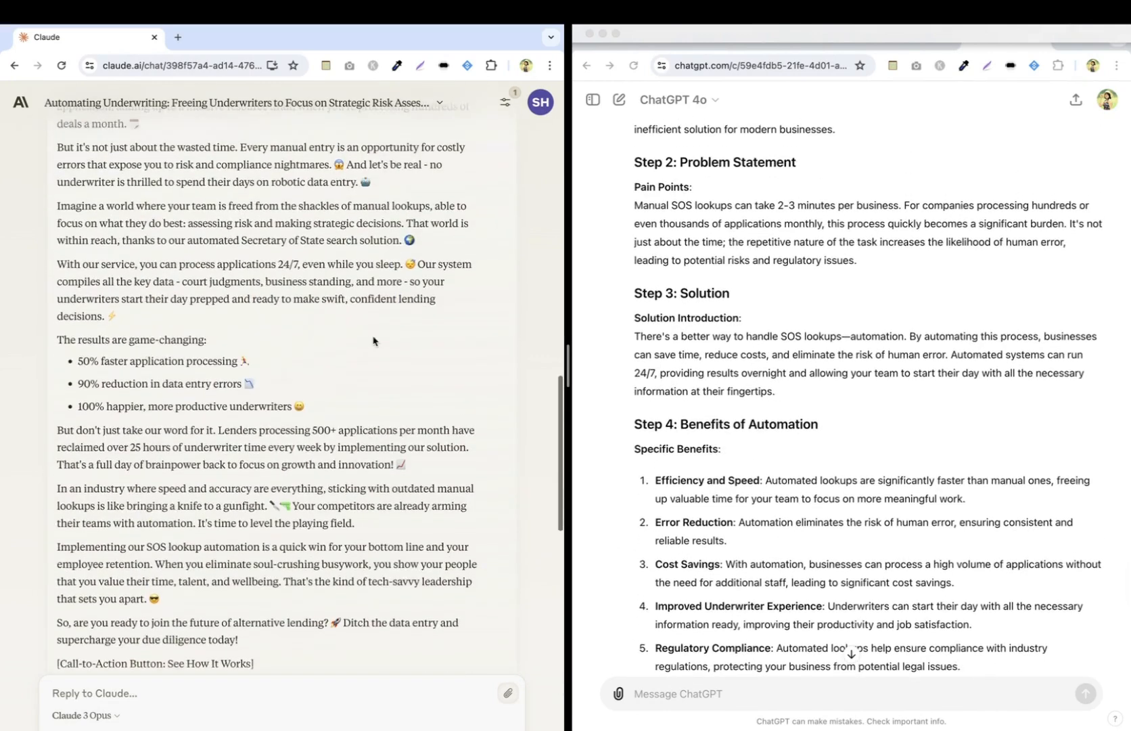
{"action": "scroll", "coordinate": [374, 338], "scroll_direction": "up", "scroll_amount": 2}
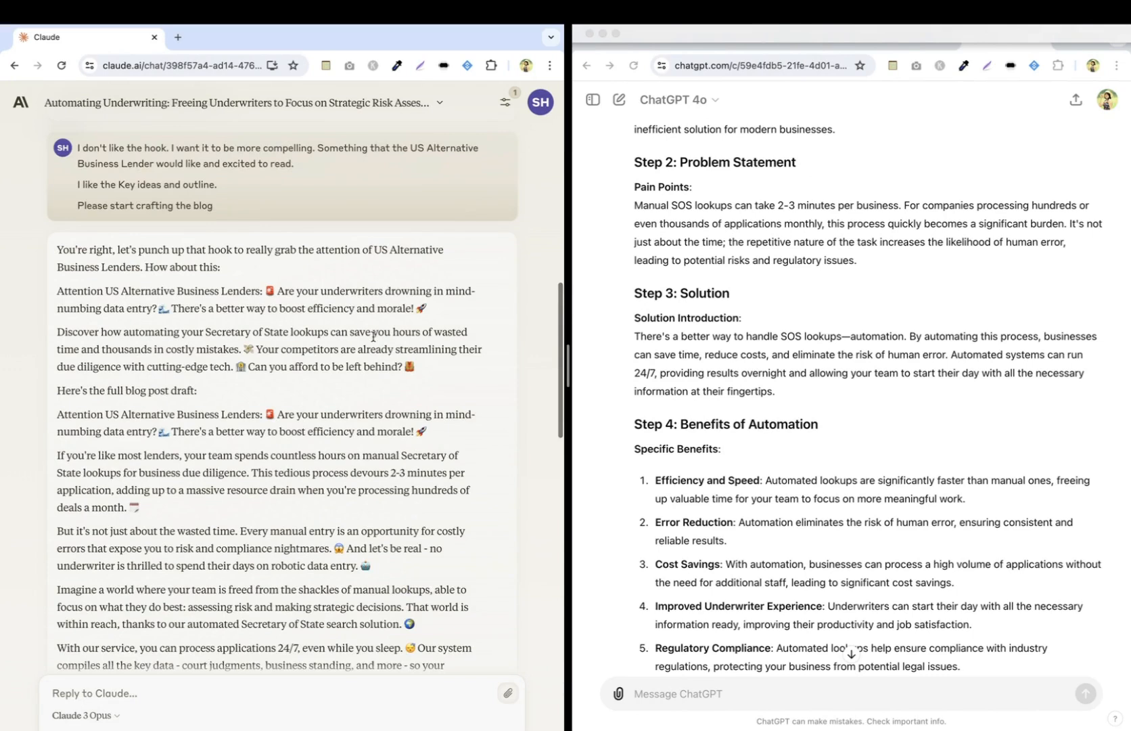
{"action": "scroll", "coordinate": [374, 339], "scroll_direction": "down", "scroll_amount": 1}
{"action": "scroll", "coordinate": [689, 264], "scroll_direction": "down", "scroll_amount": 2}
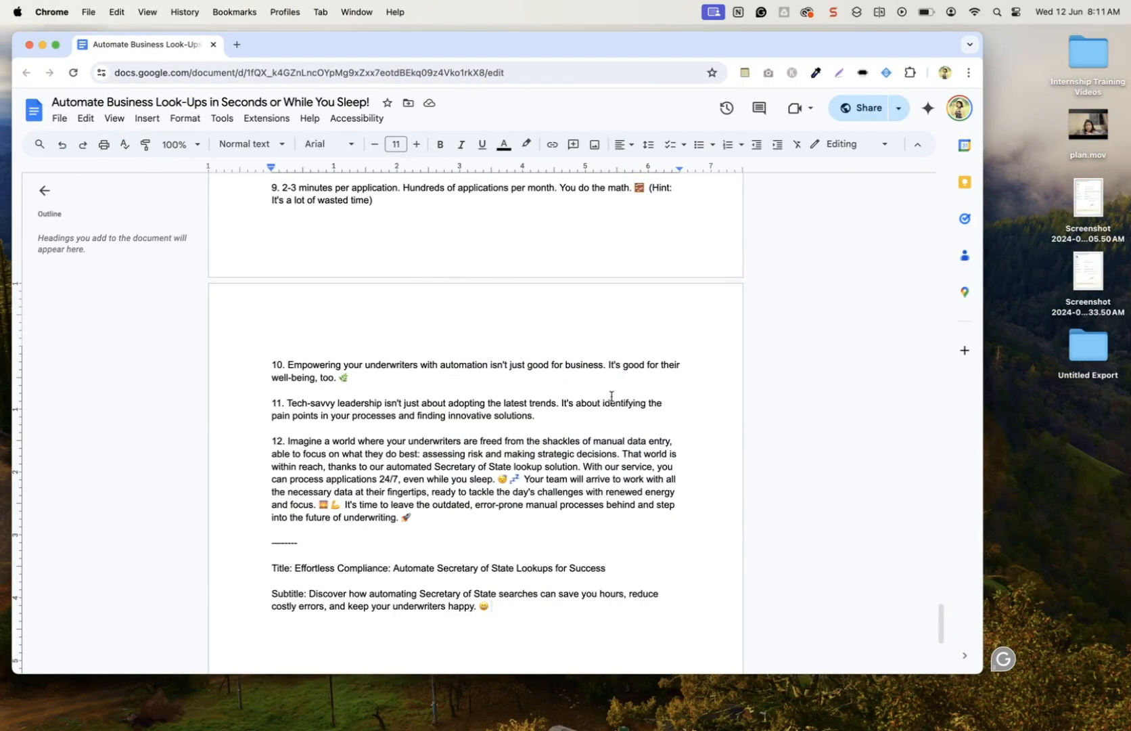
In the Google Docs document, make "Automate Secretary of State Lookups" in the title line bold.
{"action": "left_click_drag", "start_coordinate": [393, 568], "coordinate": [513, 568]}
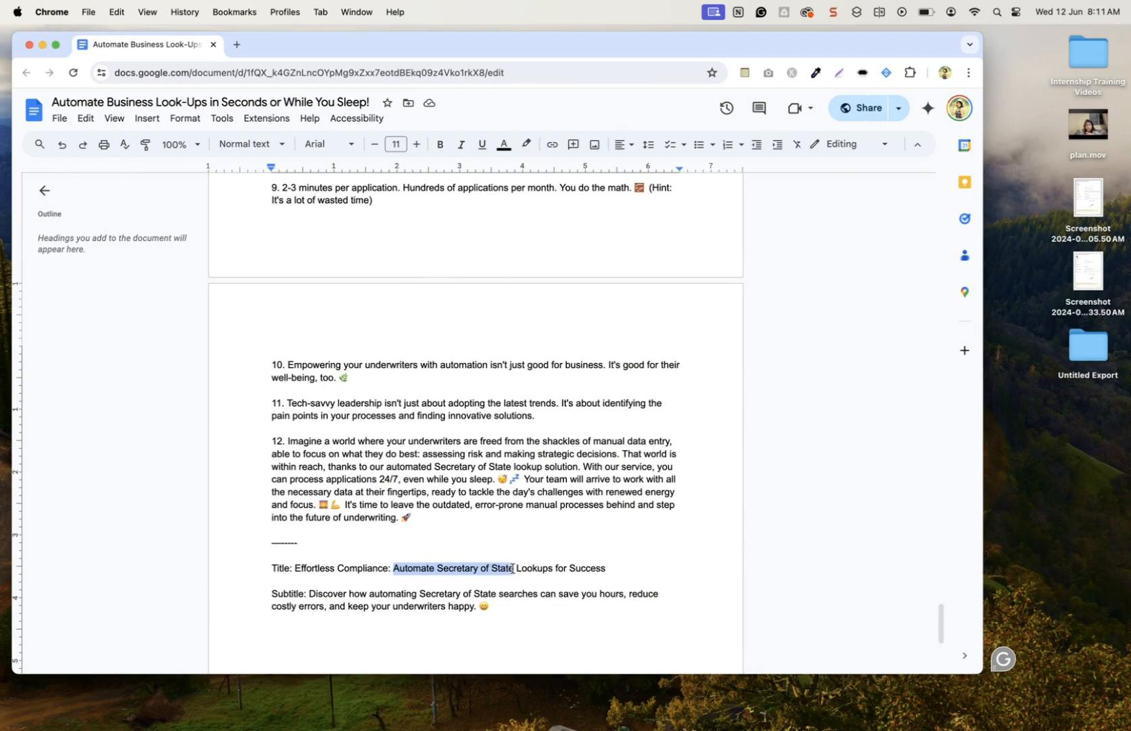
{"action": "key", "text": "cmd+b"}
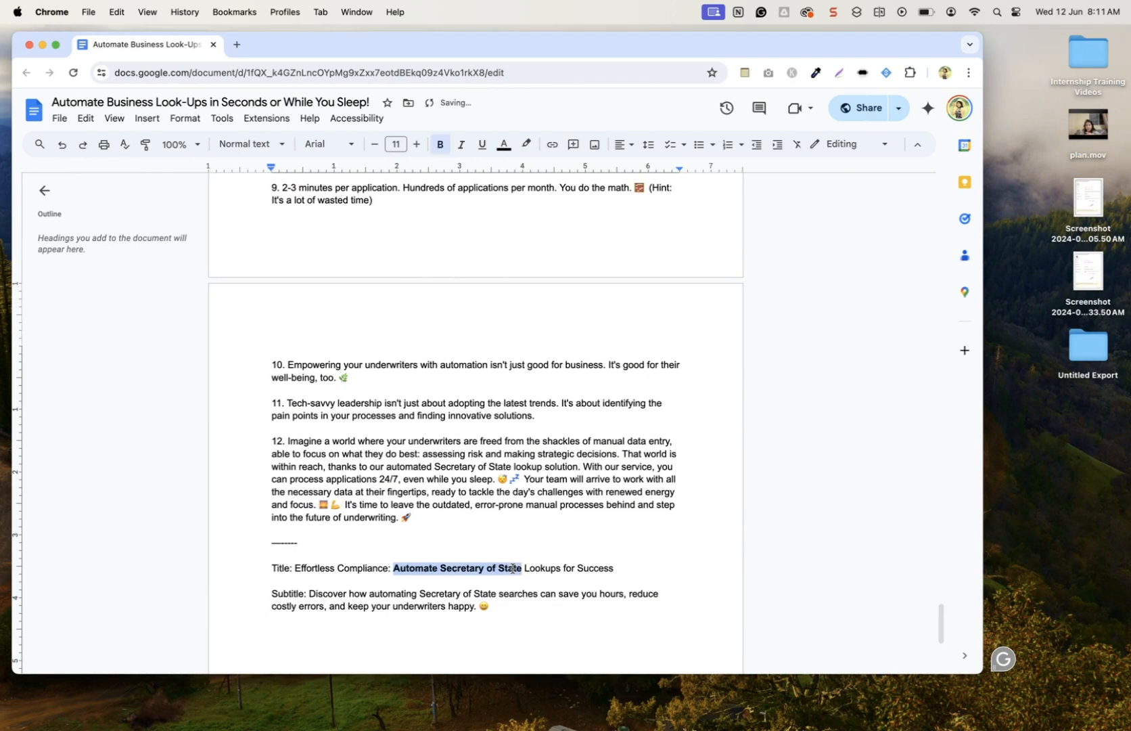
{"action": "left_click", "coordinate": [512, 569]}
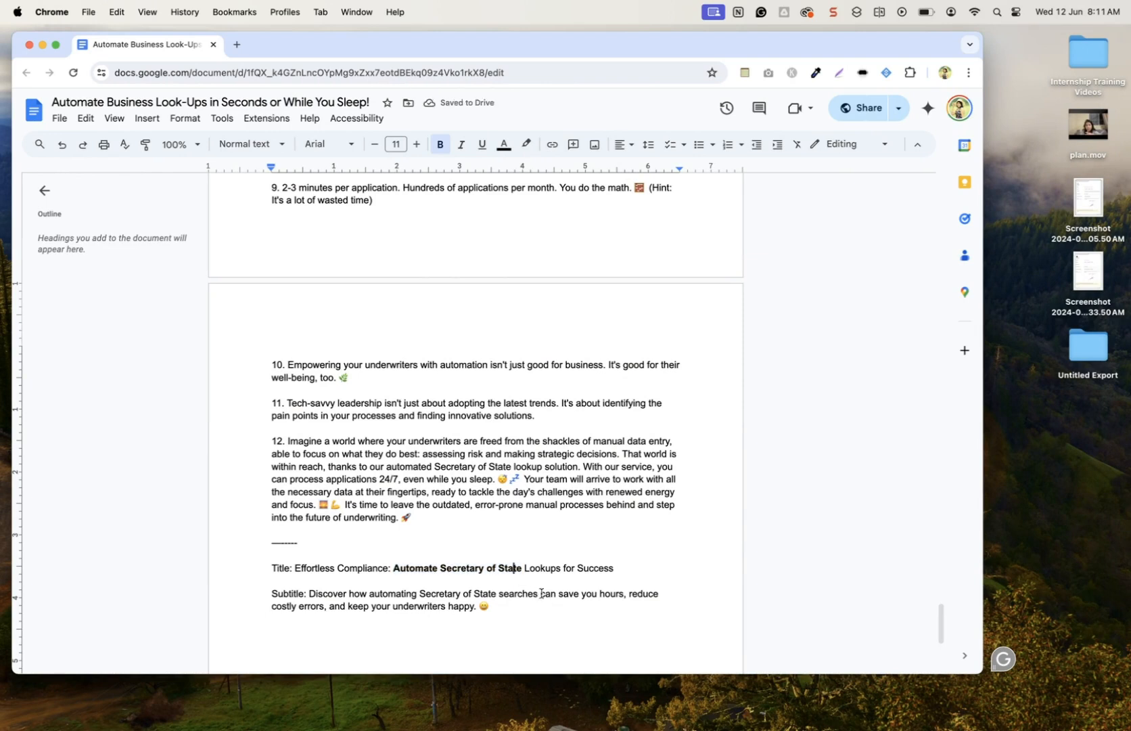
{"action": "double_click", "coordinate": [535, 568]}
{"action": "key", "text": "super+b"}
{"action": "left_click", "coordinate": [563, 567]}
{"action": "left_click_drag", "start_coordinate": [524, 568], "coordinate": [442, 570]}
{"action": "double_click", "coordinate": [408, 569]}
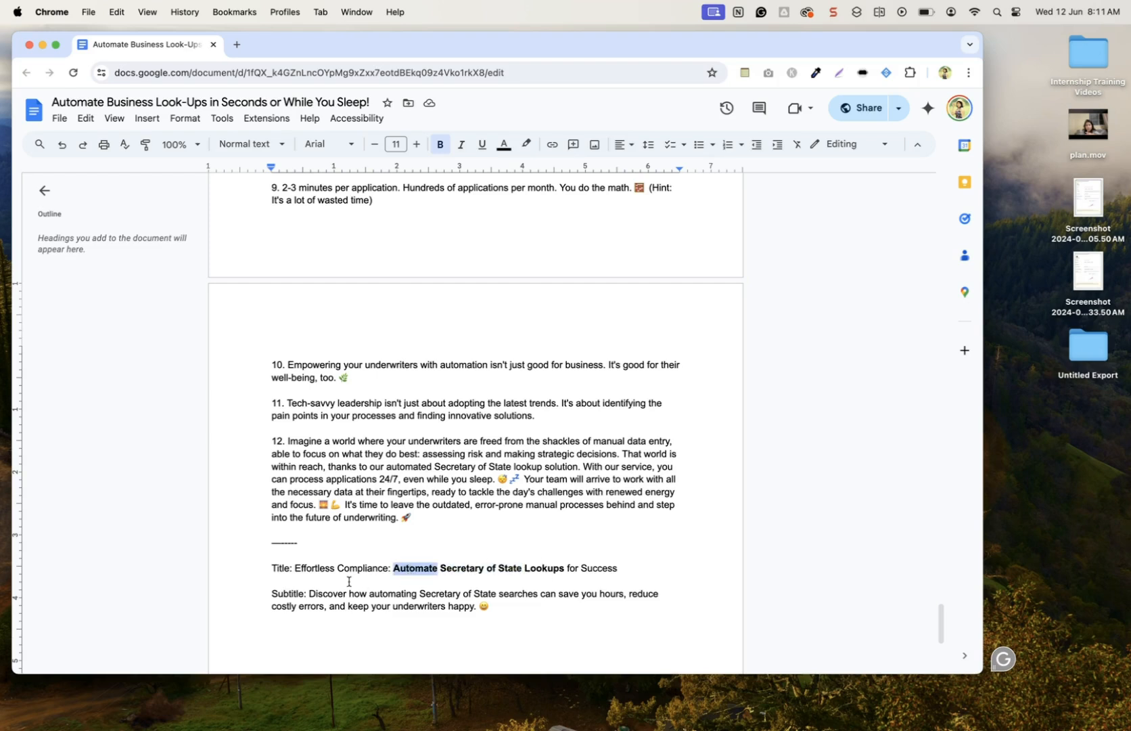
{"action": "left_click", "coordinate": [295, 569]}
{"action": "left_click_drag", "start_coordinate": [295, 568], "coordinate": [385, 570]}
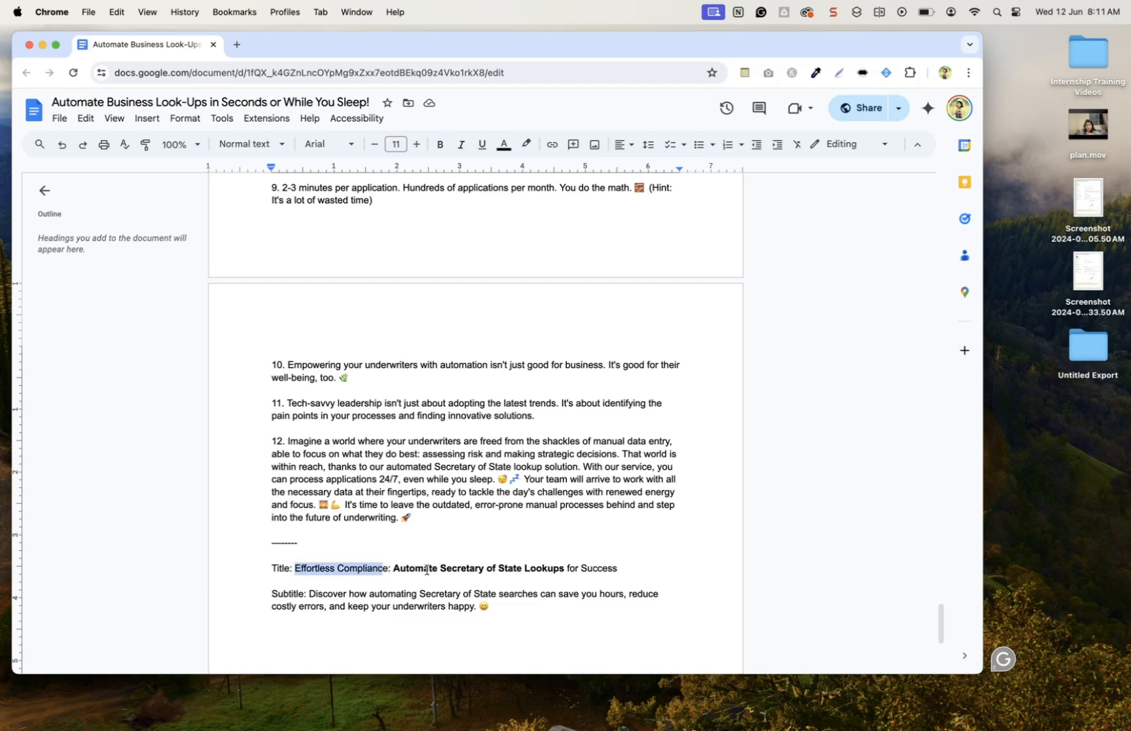
{"action": "left_click", "coordinate": [621, 570]}
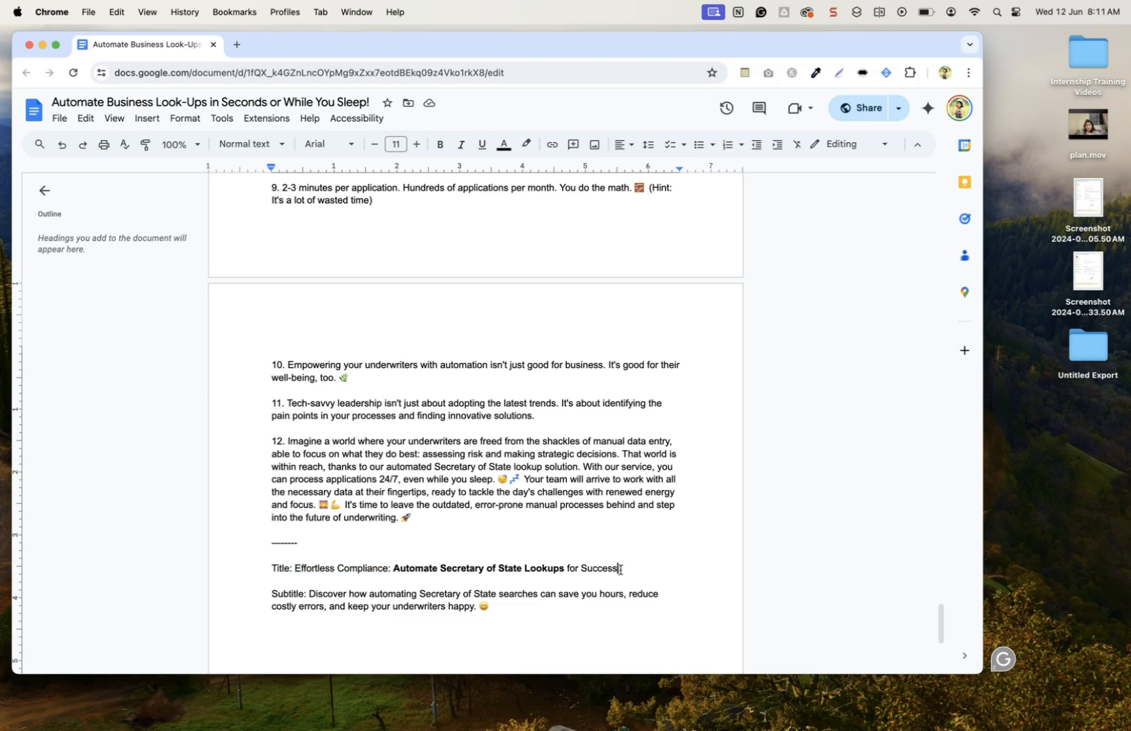
{"action": "left_click_drag", "start_coordinate": [396, 568], "coordinate": [562, 567]}
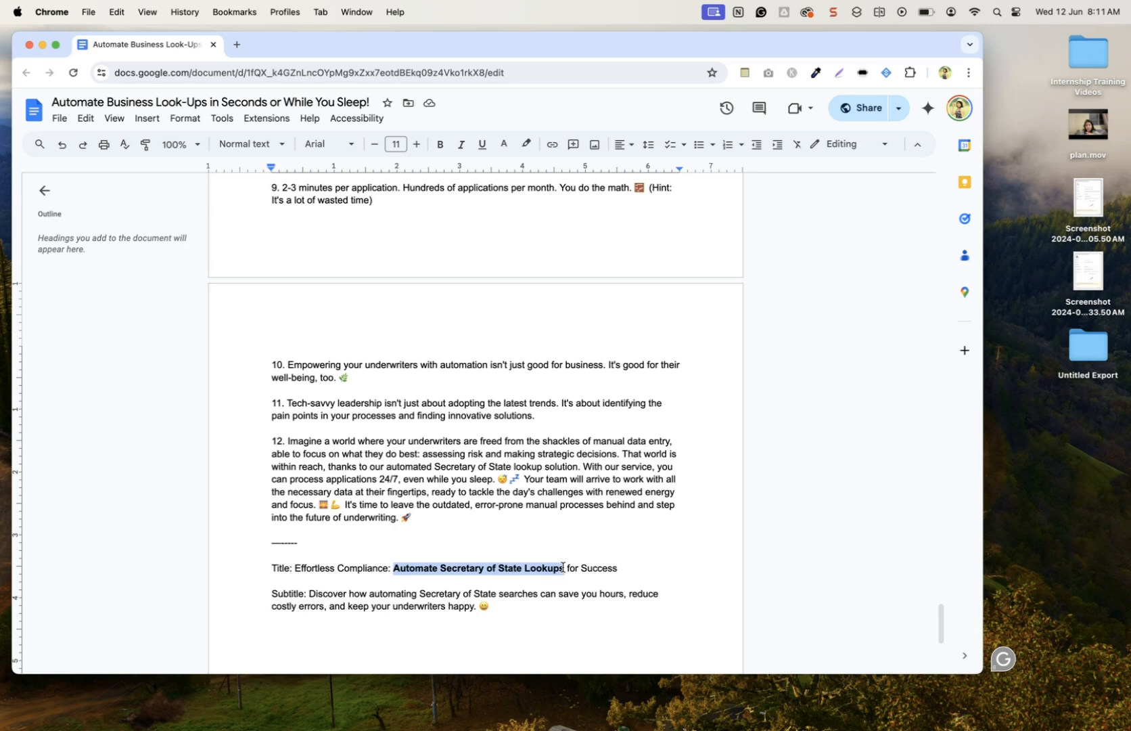
Place the cursor after the subtitle, and look through both chat drafts for the blog's opening paragraphs.
{"action": "left_click", "coordinate": [530, 612]}
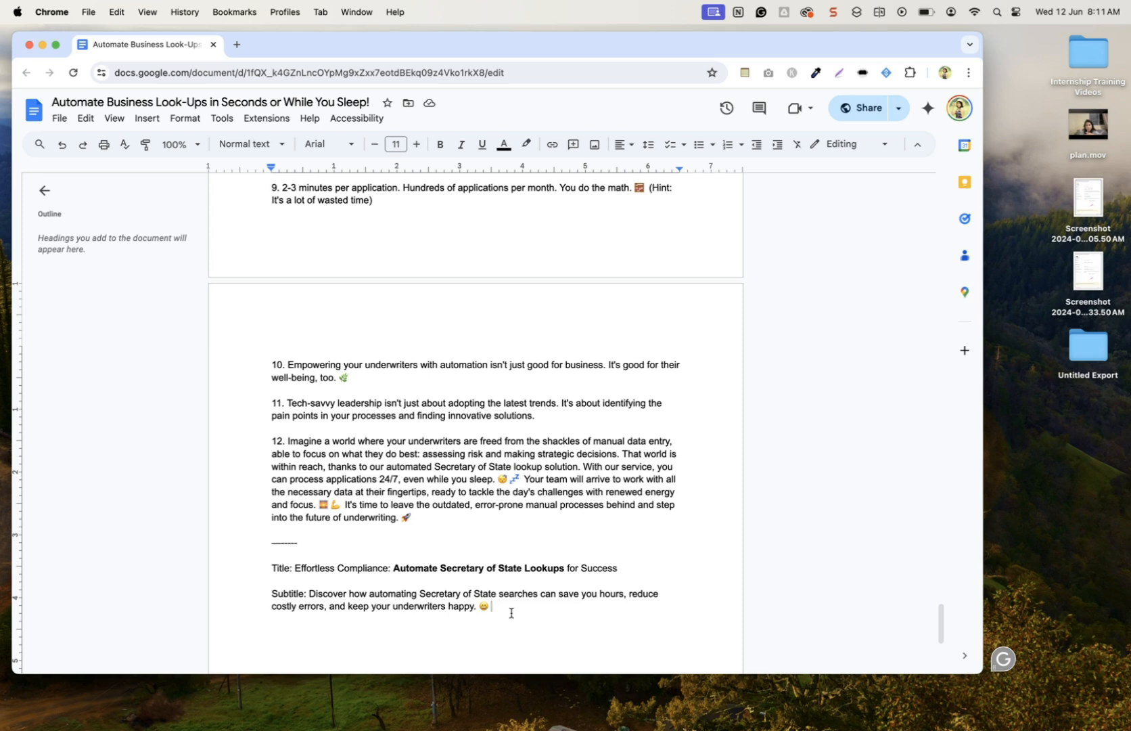
{"action": "key", "text": "ctrl+Right"}
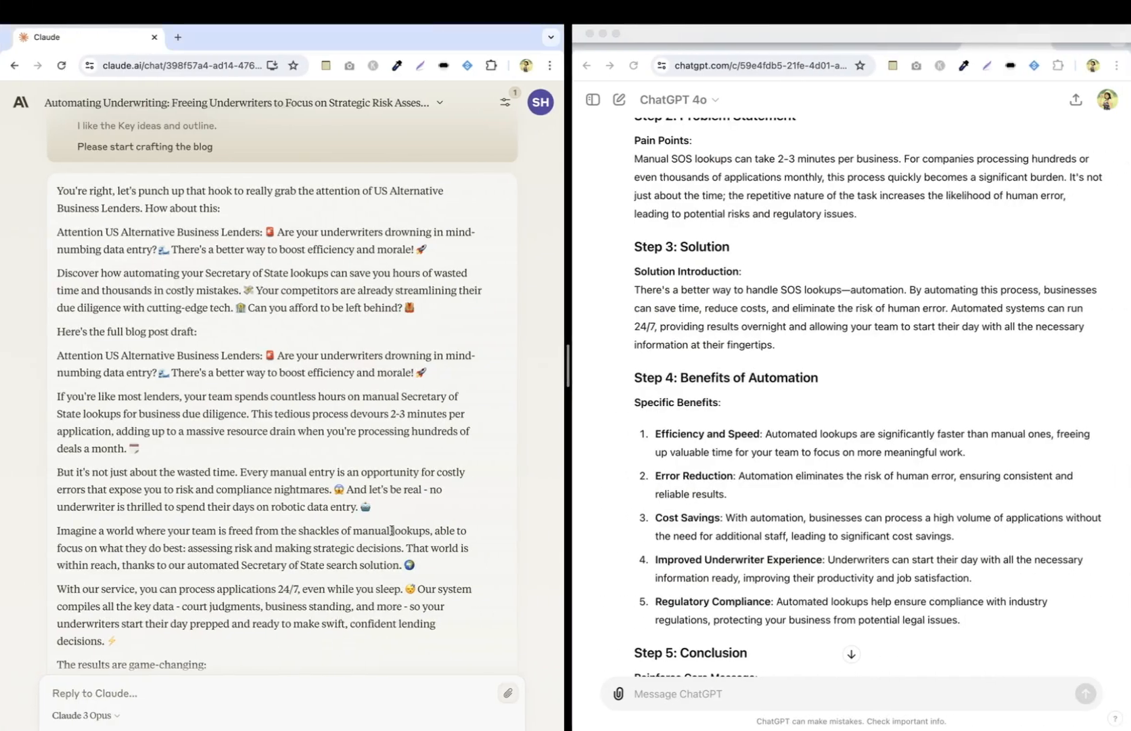
{"action": "scroll", "coordinate": [391, 533], "scroll_direction": "down", "scroll_amount": 20}
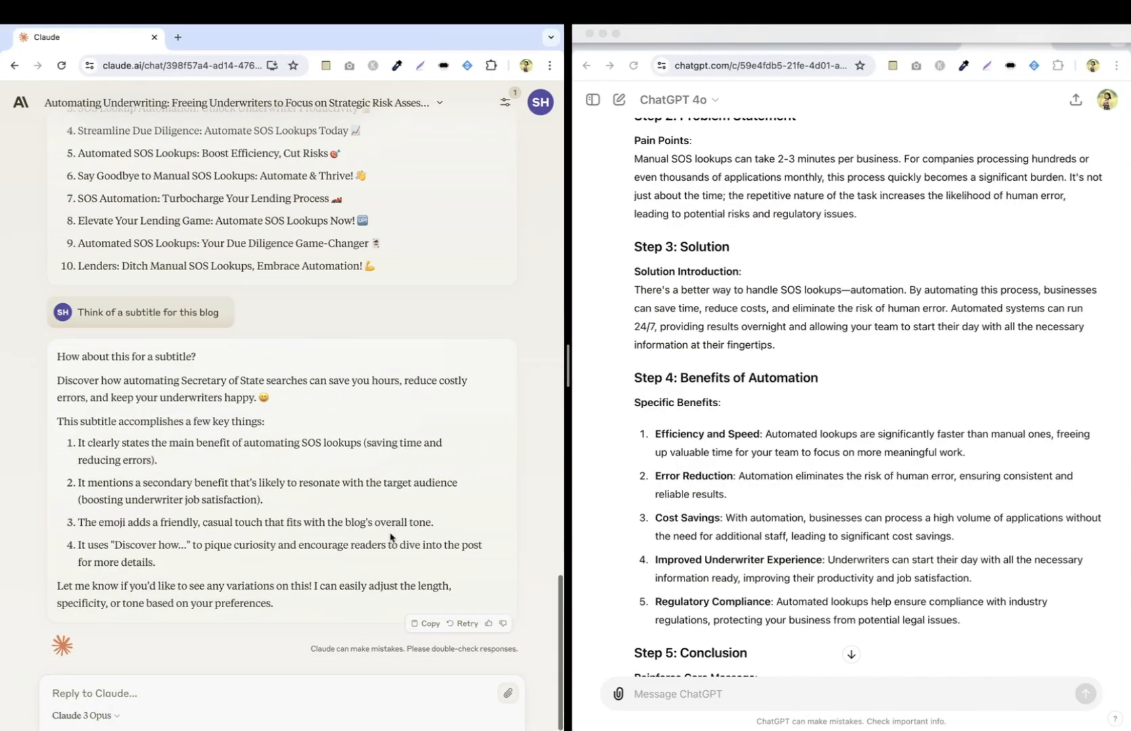
{"action": "scroll", "coordinate": [785, 543], "scroll_direction": "down", "scroll_amount": 5}
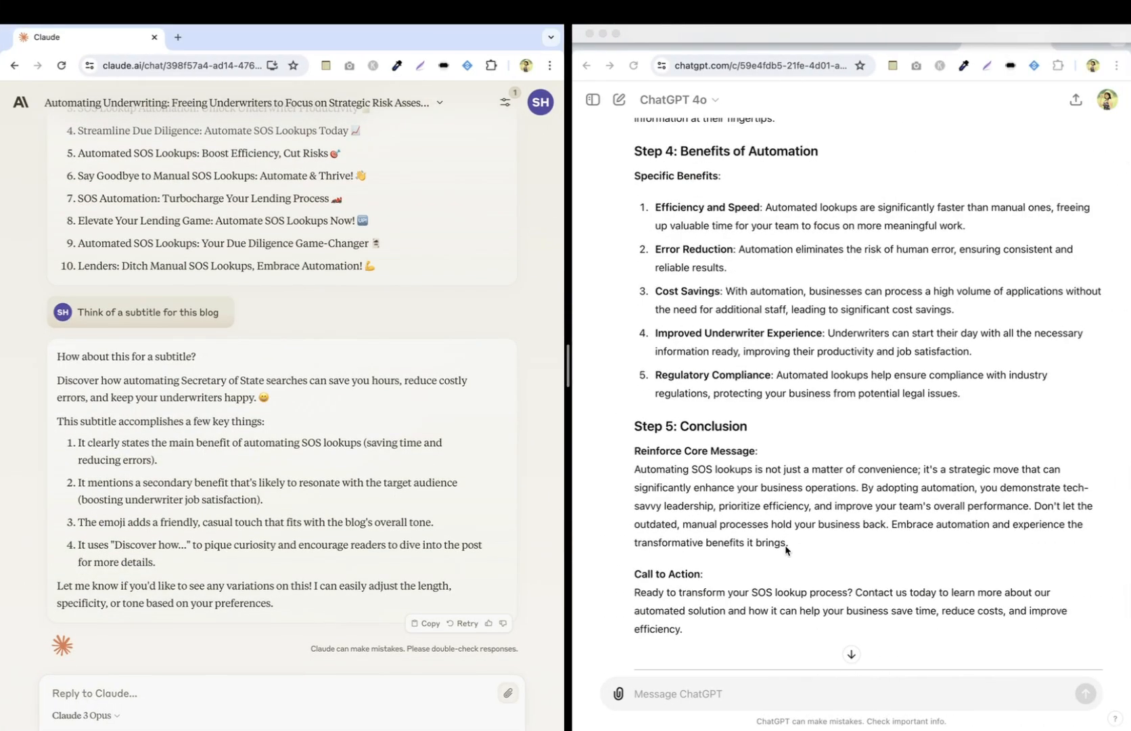
{"action": "scroll", "coordinate": [786, 550], "scroll_direction": "down", "scroll_amount": 4}
{"action": "scroll", "coordinate": [785, 549], "scroll_direction": "up", "scroll_amount": 8}
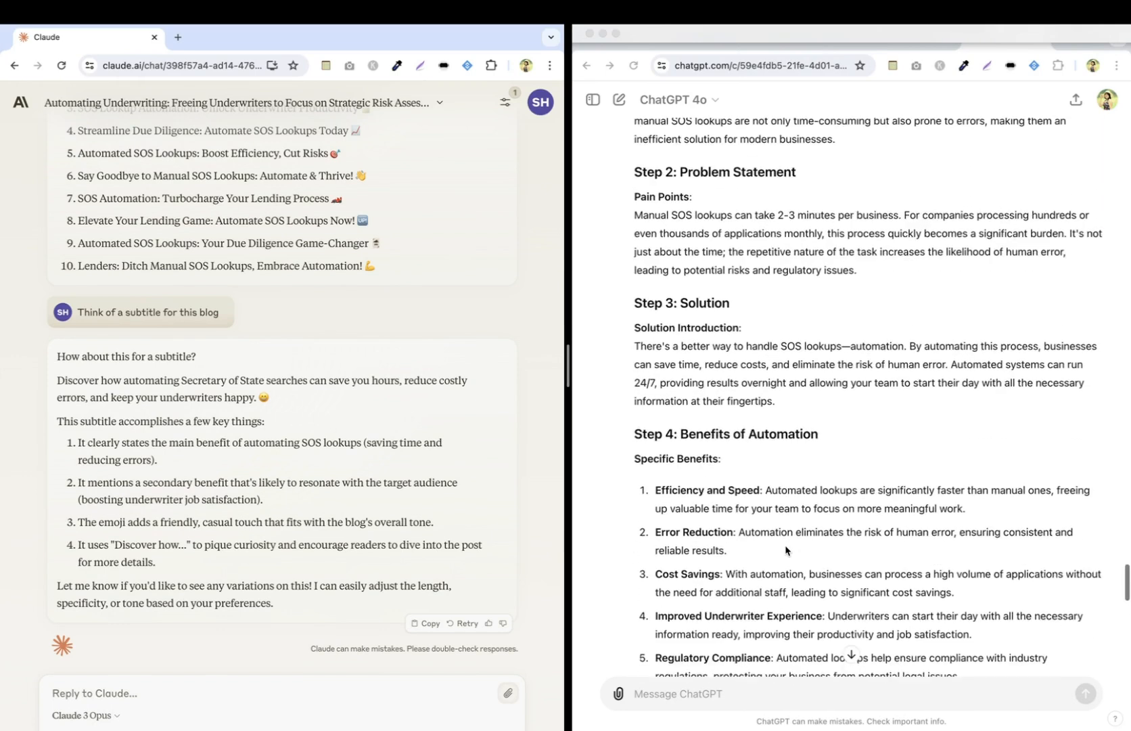
{"action": "scroll", "coordinate": [444, 420], "scroll_direction": "up", "scroll_amount": 9}
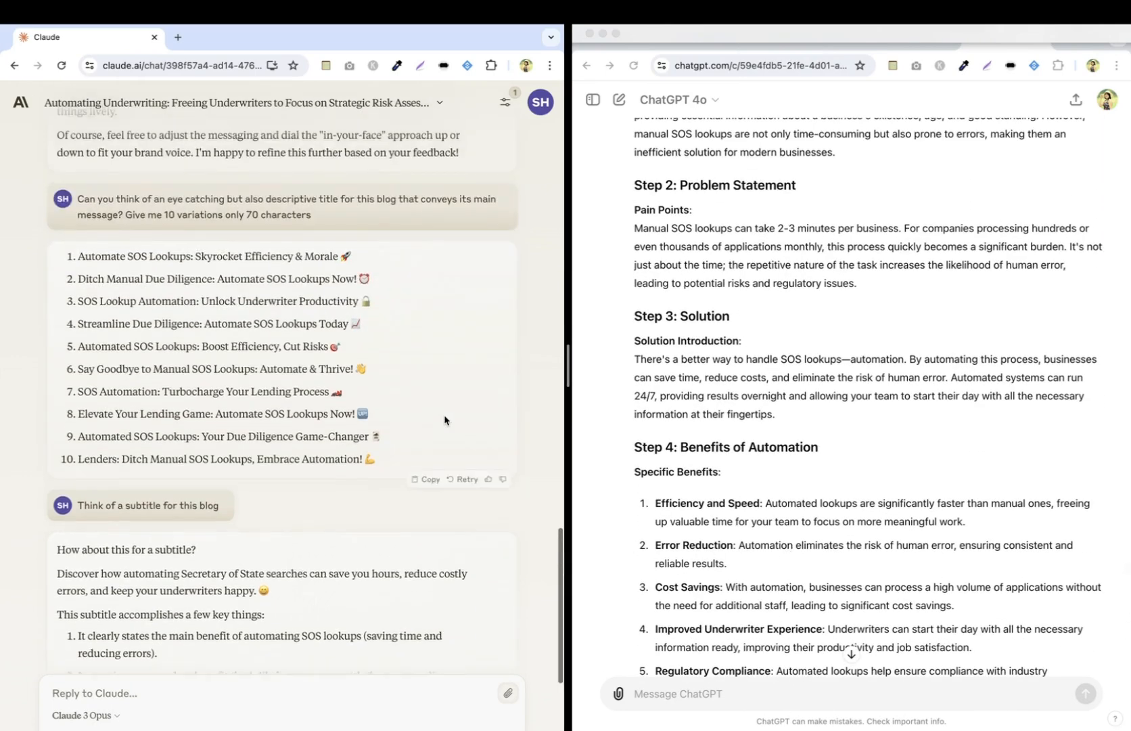
{"action": "scroll", "coordinate": [444, 420], "scroll_direction": "up", "scroll_amount": 9}
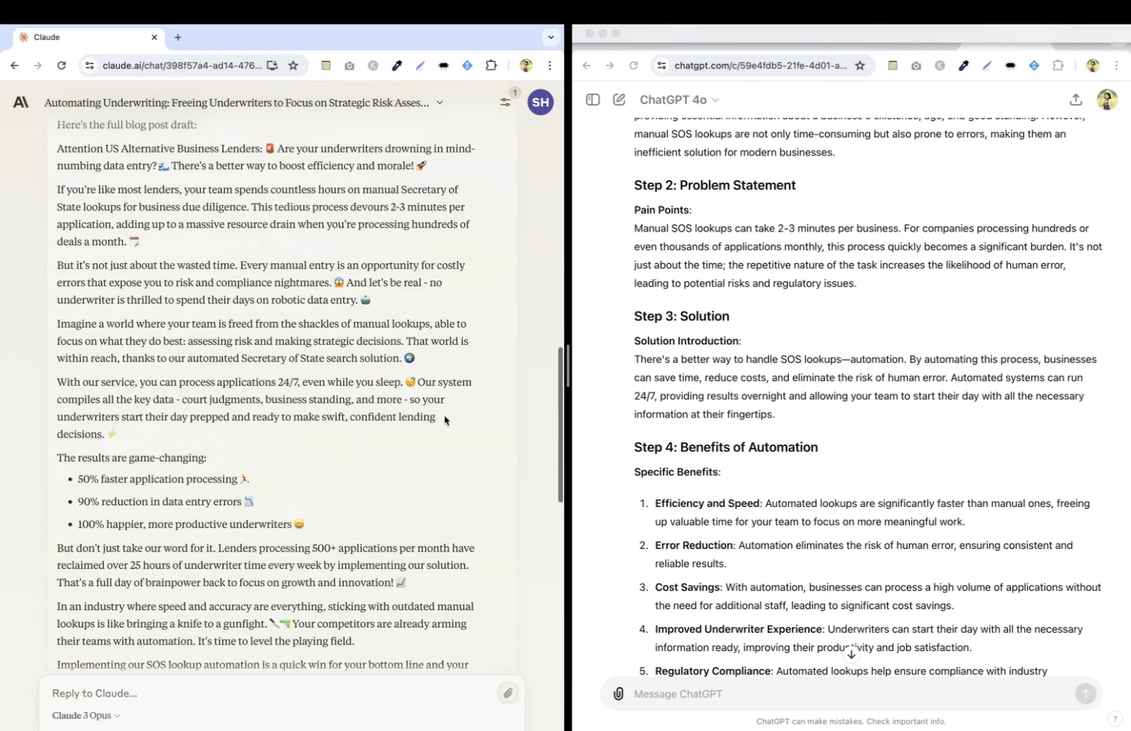
{"action": "scroll", "coordinate": [444, 420], "scroll_direction": "up", "scroll_amount": 4}
{"action": "scroll", "coordinate": [444, 420], "scroll_direction": "down", "scroll_amount": 6}
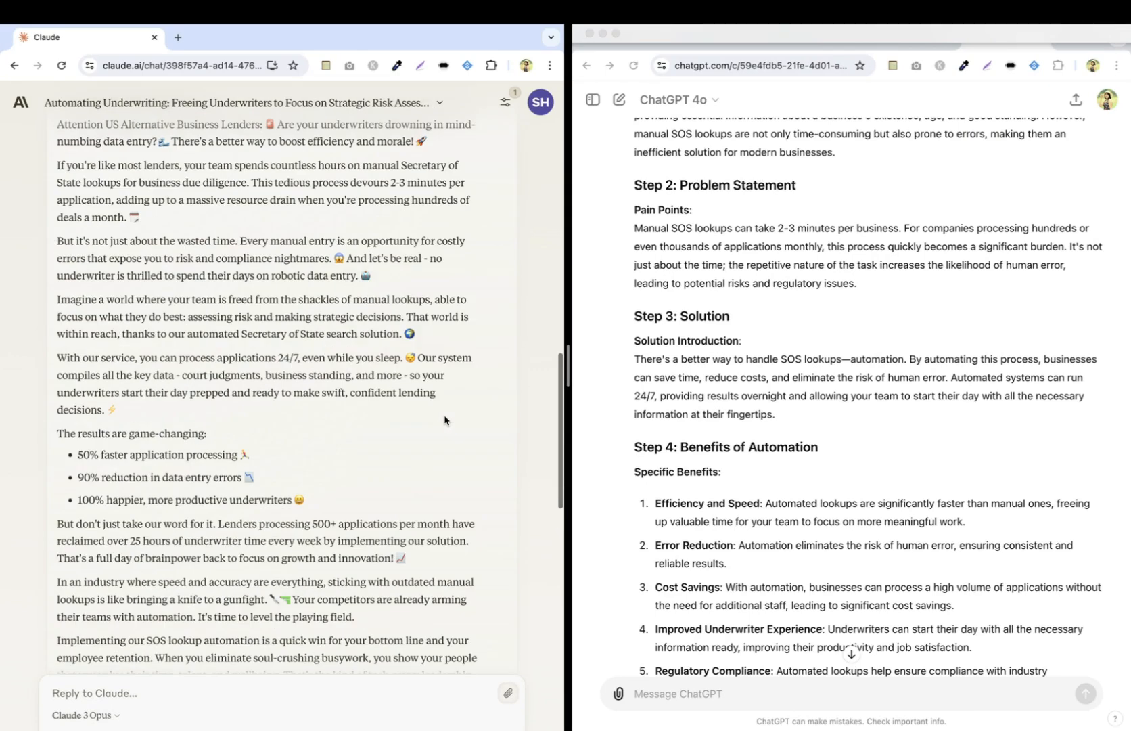
{"action": "scroll", "coordinate": [445, 420], "scroll_direction": "up", "scroll_amount": 4}
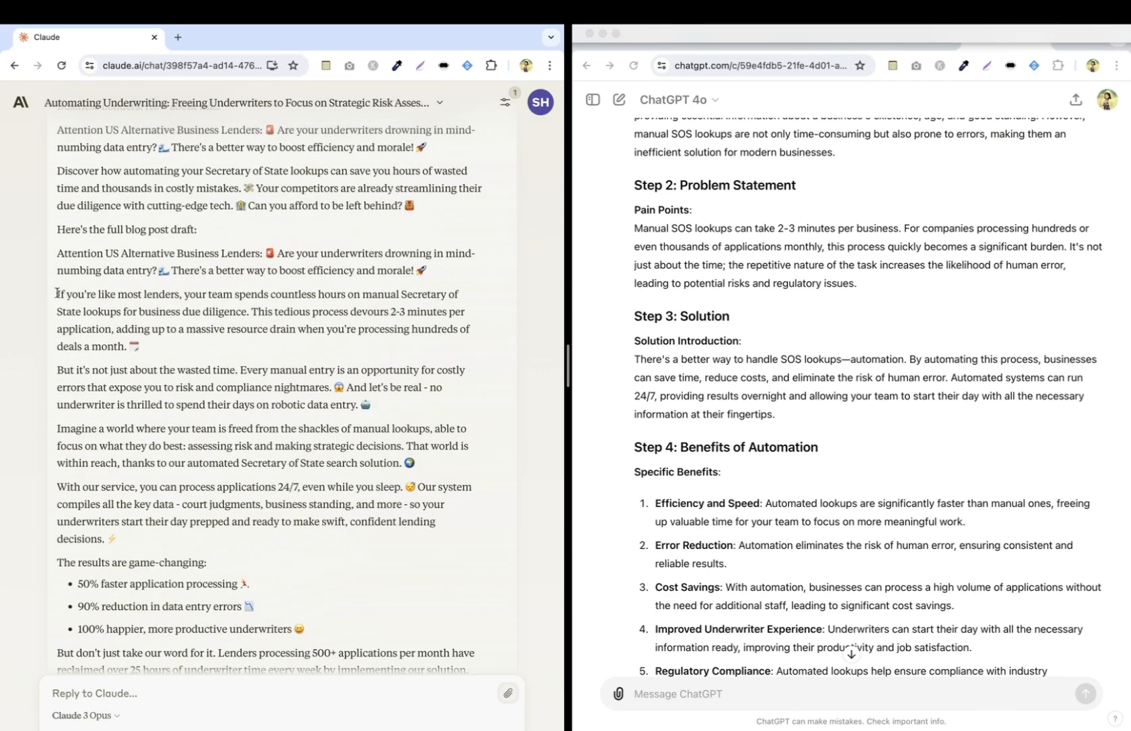
Copy Claude's paragraphs starting "If you're like most lenders" and "But it's not just about the wasted time" into the Google Docs document below the subtitle.
{"action": "left_click_drag", "start_coordinate": [57, 295], "coordinate": [170, 342]}
{"action": "key", "text": "super+c"}
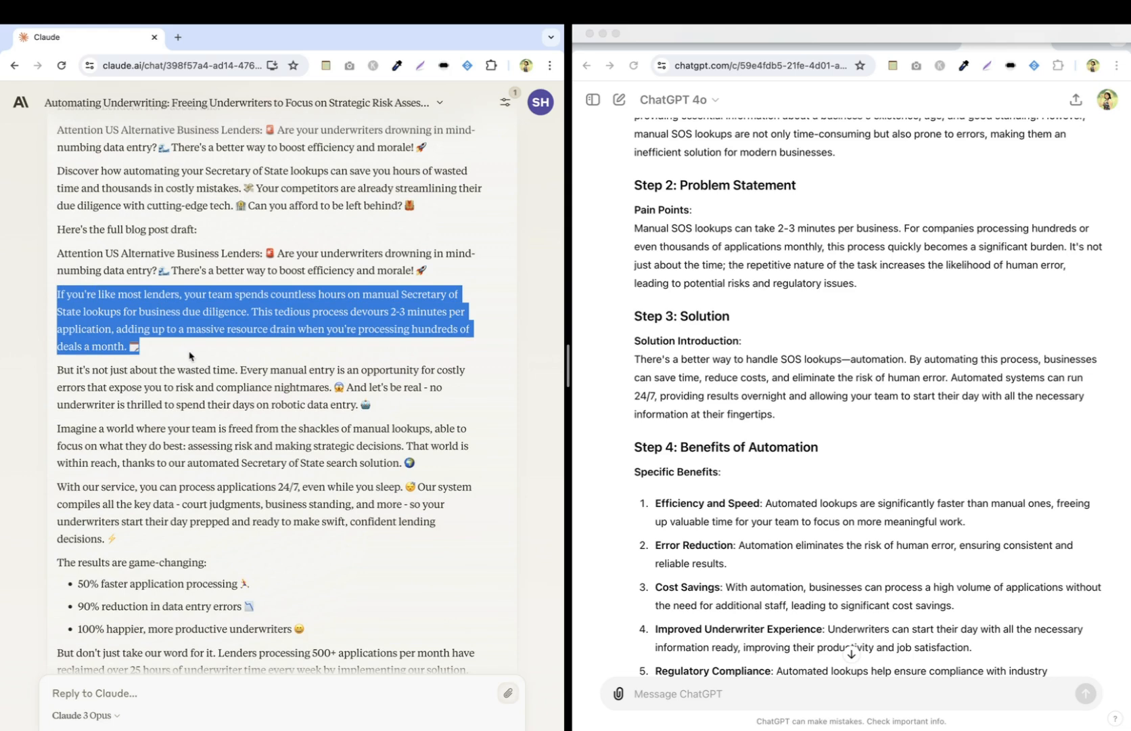
{"action": "left_click", "coordinate": [386, 404], "text": "shift"}
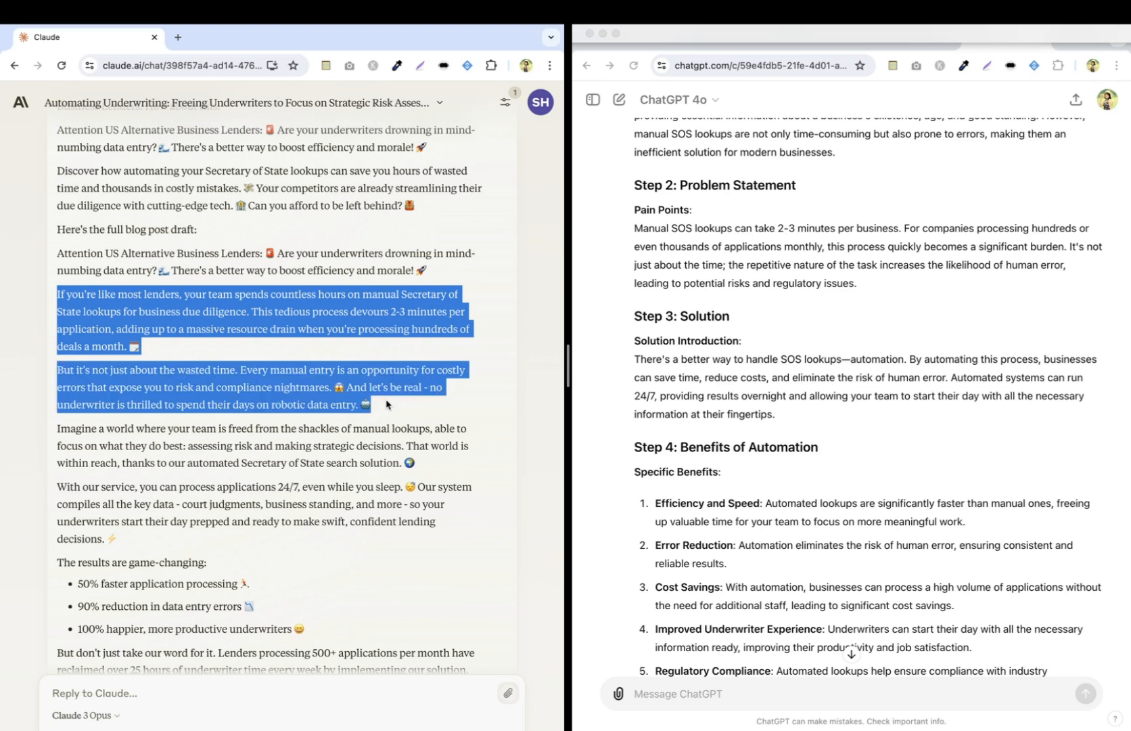
{"action": "key", "text": "ctrl+Left"}
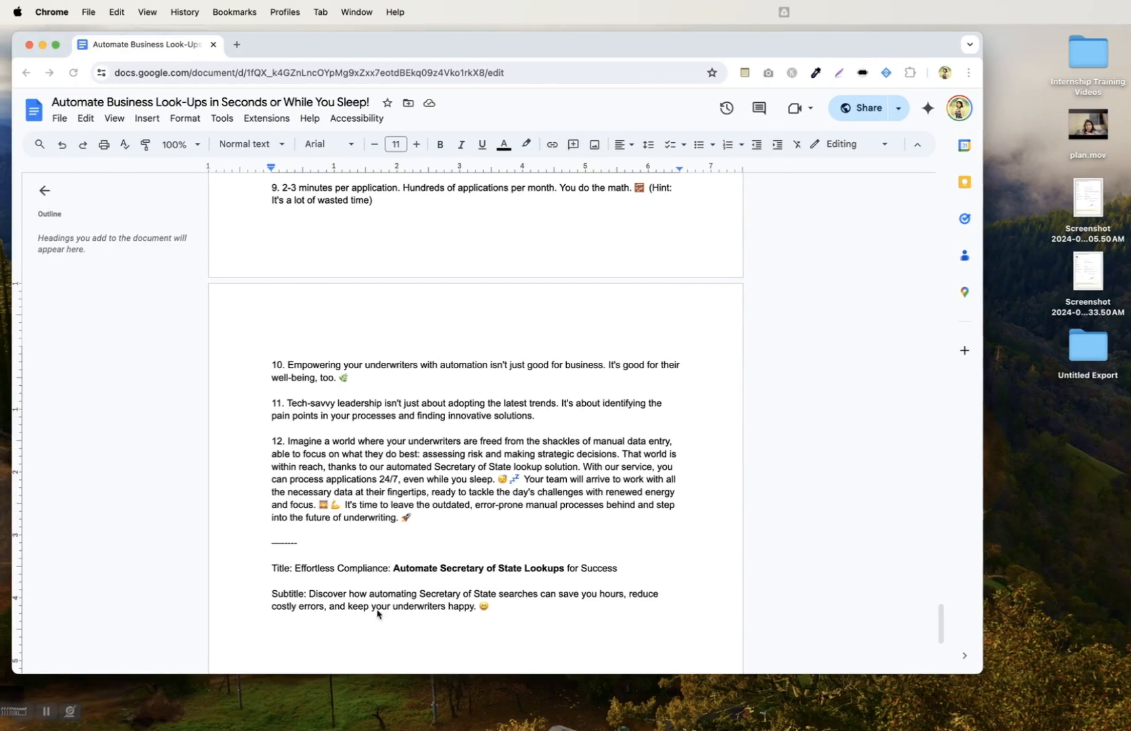
{"action": "key", "text": "super+v"}
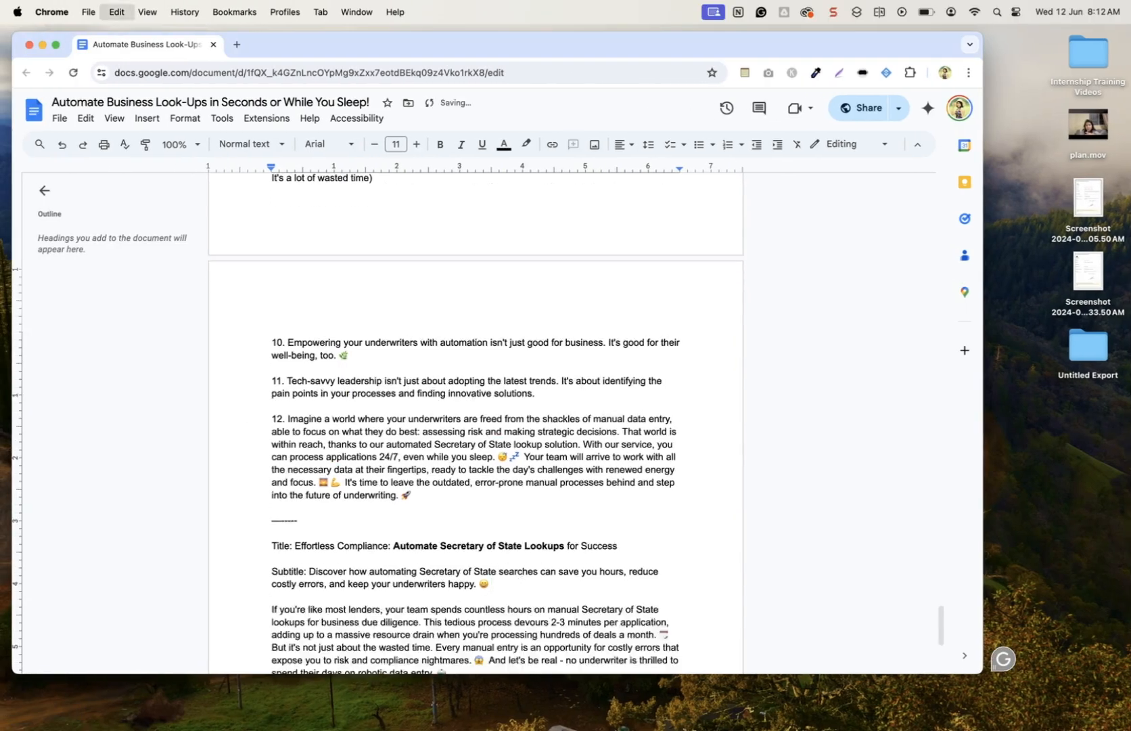
{"action": "scroll", "coordinate": [610, 620], "scroll_direction": "down", "scroll_amount": 3}
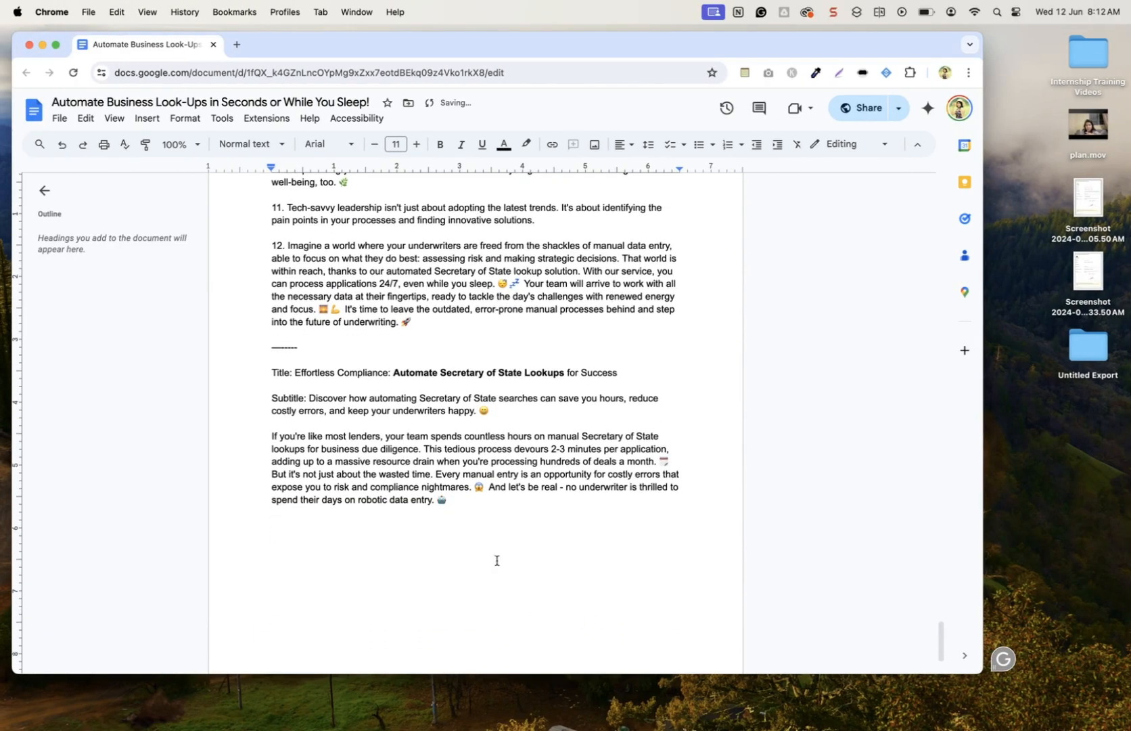
Remove the emojis from the two inserted paragraphs, separate them with a blank line, and place the cursor below them.
{"action": "left_click", "coordinate": [485, 489]}
{"action": "key", "text": "BackSpace"}
{"action": "key", "text": "BackSpace"}
{"action": "key", "text": "BackSpace"}
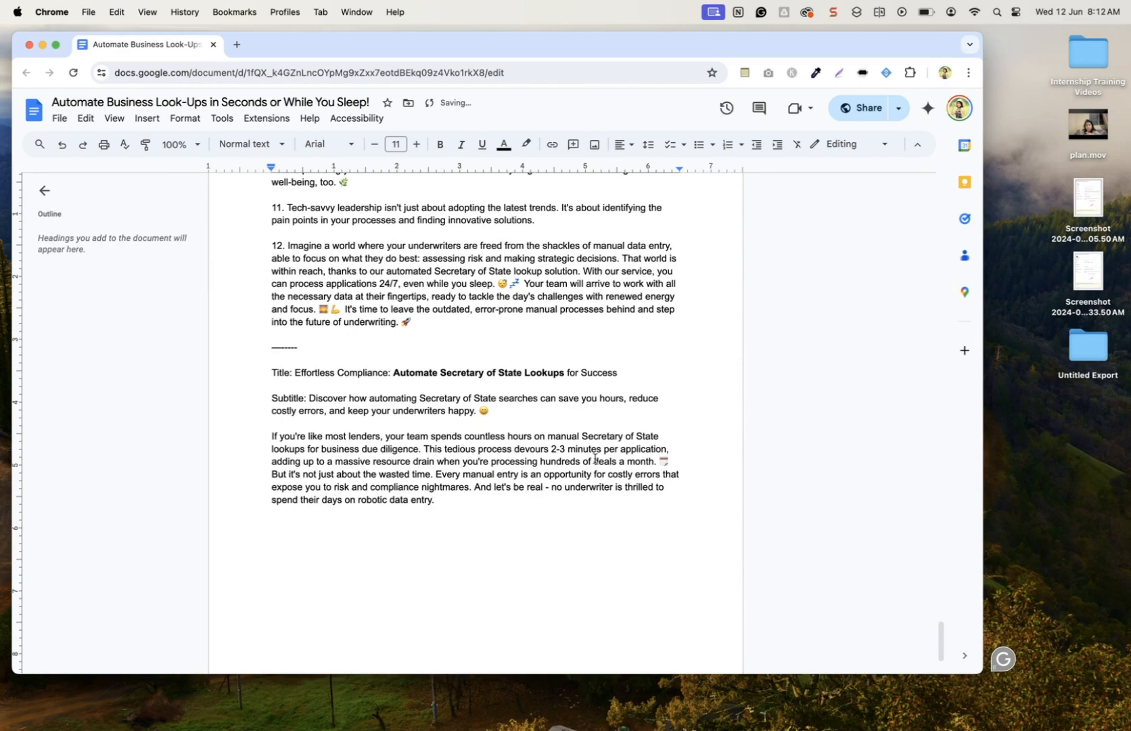
{"action": "left_click", "coordinate": [674, 461]}
{"action": "key", "text": "BackSpace"}
{"action": "key", "text": "Return"}
{"action": "key", "text": "Return"}
{"action": "left_click", "coordinate": [272, 537]}
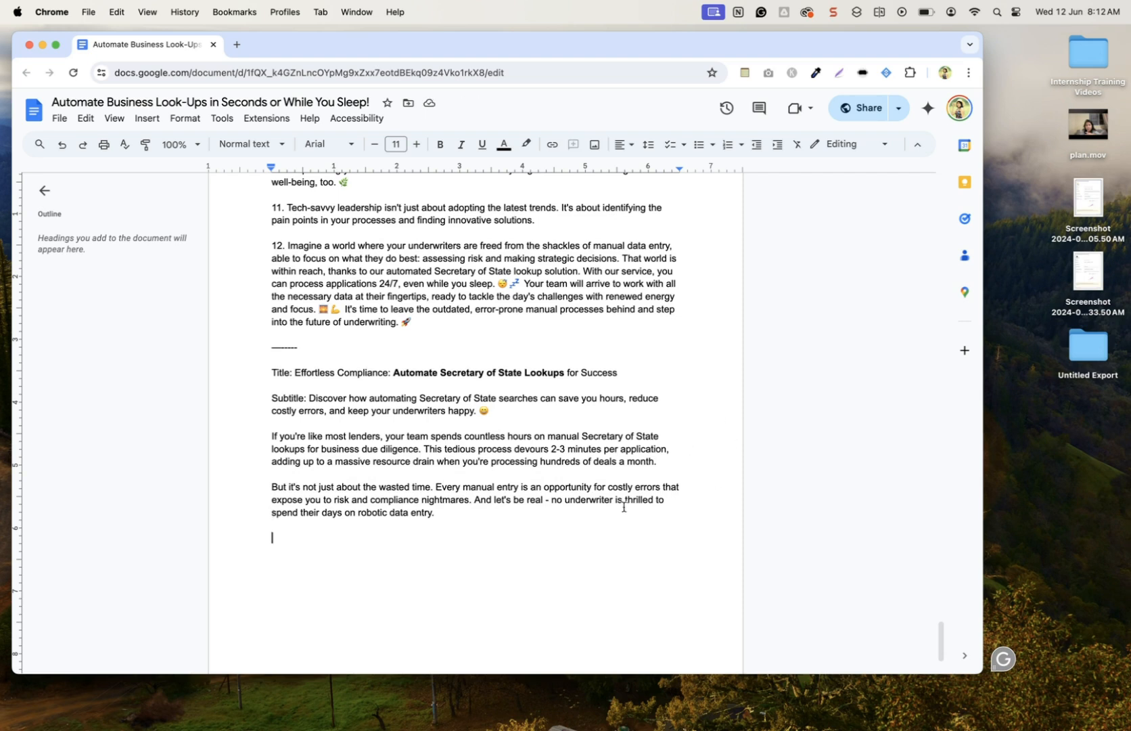
Copy ChatGPT's introduction from "ensuring the legitimacy" through "modern businesses." and insert it below the two paragraphs in the Google Docs document.
{"action": "key", "text": "ctrl+Right"}
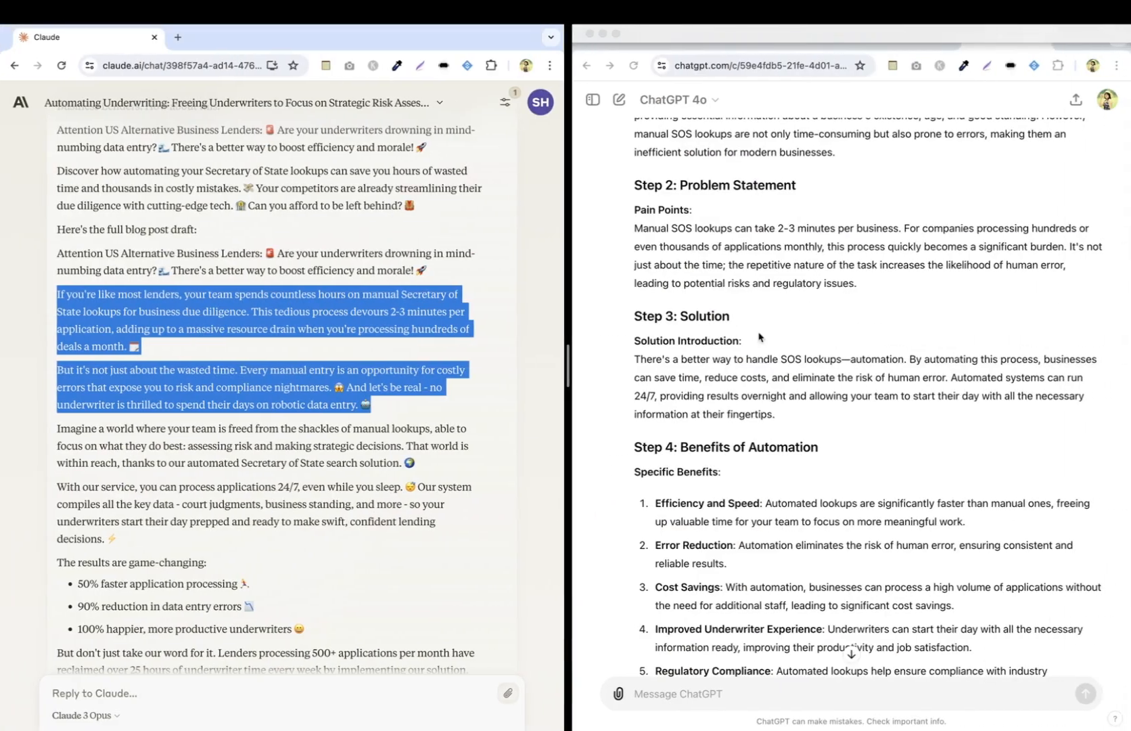
{"action": "scroll", "coordinate": [758, 336], "scroll_direction": "up", "scroll_amount": 3}
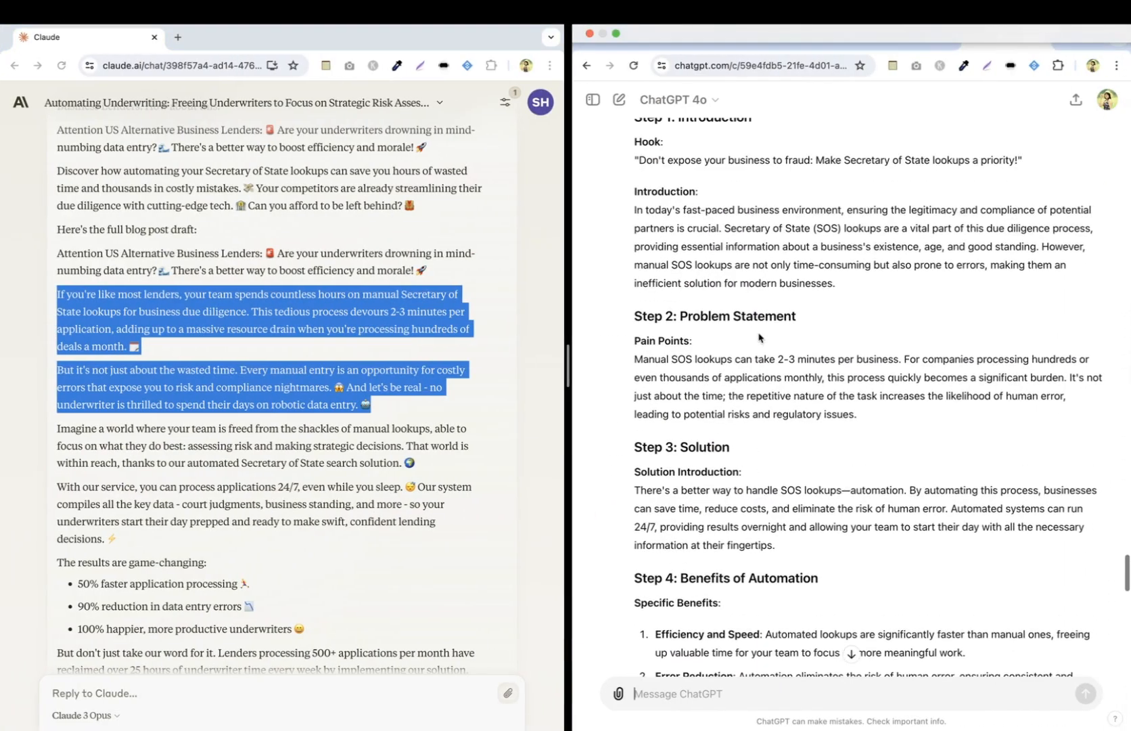
{"action": "left_click_drag", "start_coordinate": [847, 209], "coordinate": [860, 284]}
{"action": "key", "text": "ctrl+Left"}
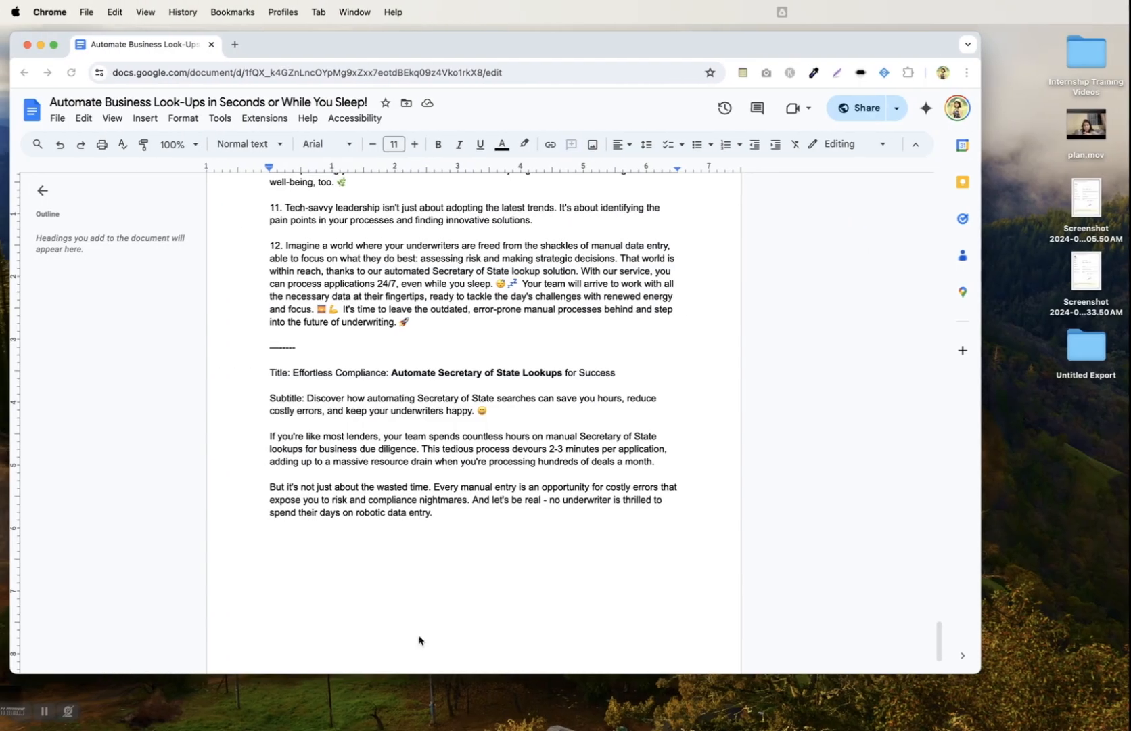
{"action": "left_click", "coordinate": [387, 545]}
{"action": "key", "text": "Return"}
{"action": "key", "text": "super+v"}
Capitalize the first letter of the inserted introduction so it begins with "Ensuring".
{"action": "key", "text": "Up"}
{"action": "key", "text": "Up"}
{"action": "key", "text": "Right"}
{"action": "key", "text": "Right"}
{"action": "key", "text": "BackSpace"}
{"action": "type", "text": "E"}
Review the two lender paragraphs and the "Ensuring the legitimacy" introduction in the document for overlapping content.
{"action": "scroll", "coordinate": [427, 488], "scroll_direction": "down", "scroll_amount": 1}
{"action": "left_click_drag", "start_coordinate": [441, 485], "coordinate": [263, 410]}
{"action": "left_click", "coordinate": [264, 409]}
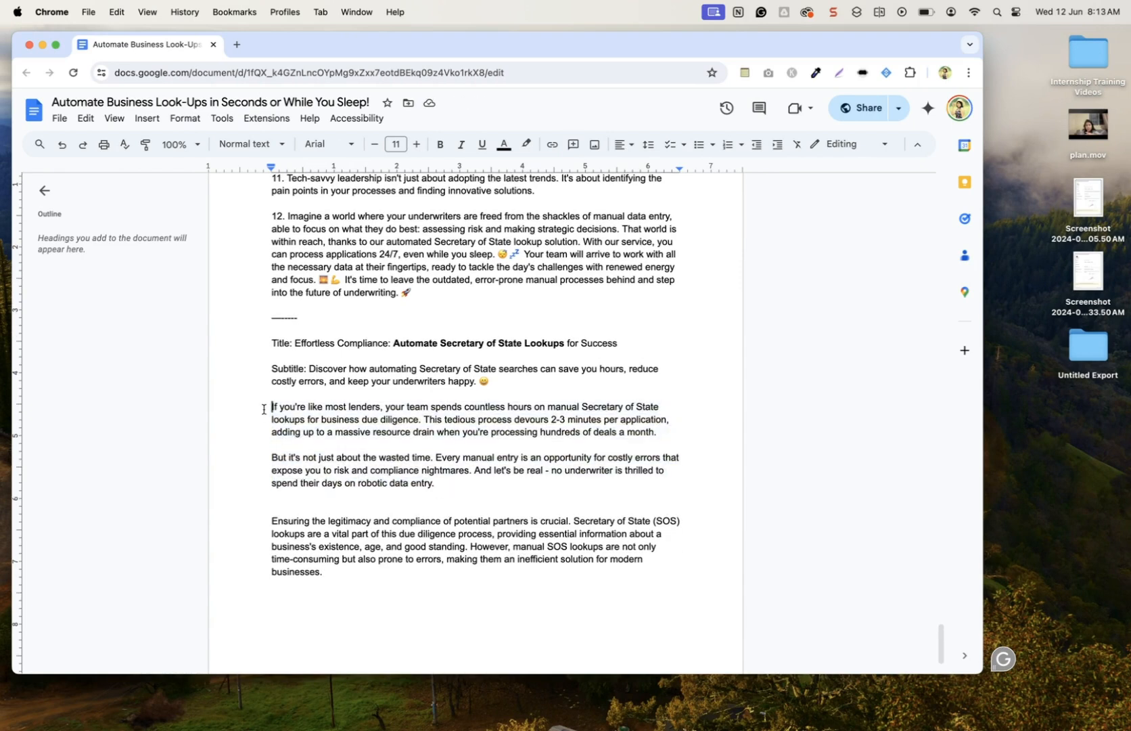
{"action": "scroll", "coordinate": [264, 409], "scroll_direction": "down", "scroll_amount": 3}
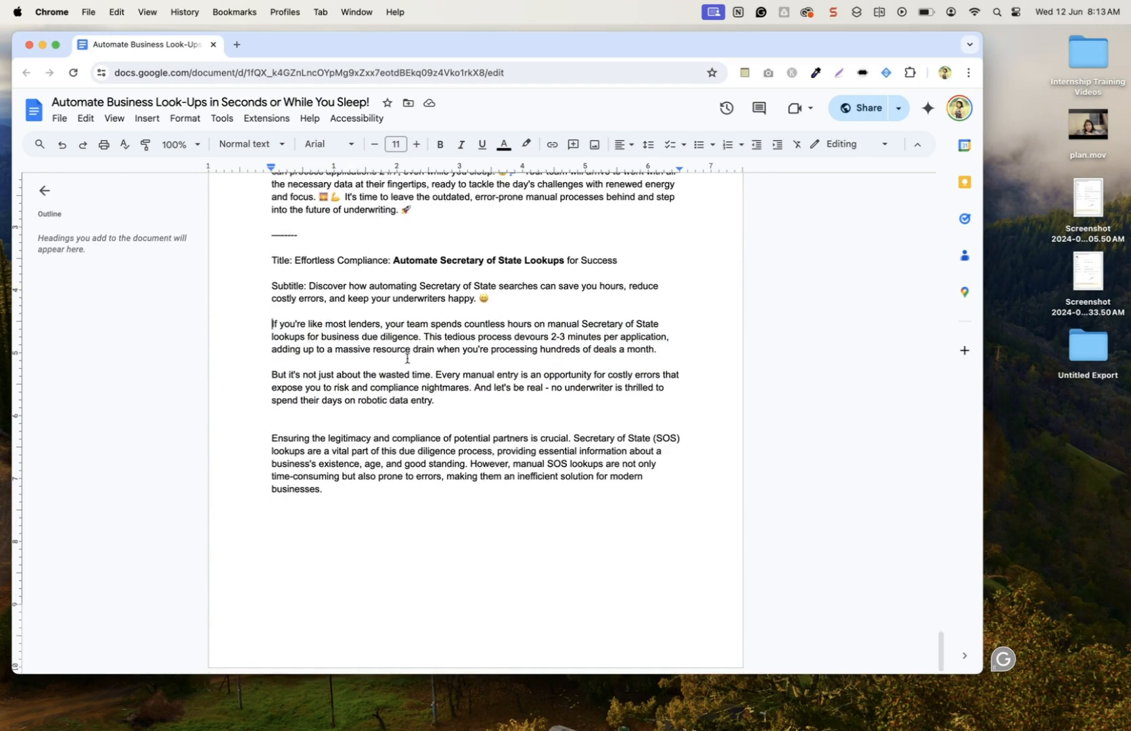
{"action": "left_click_drag", "start_coordinate": [443, 399], "coordinate": [273, 336]}
{"action": "left_click", "coordinate": [273, 336]}
{"action": "left_click", "coordinate": [273, 431]}
{"action": "left_click", "coordinate": [268, 441]}
{"action": "left_click_drag", "start_coordinate": [301, 460], "coordinate": [484, 450]}
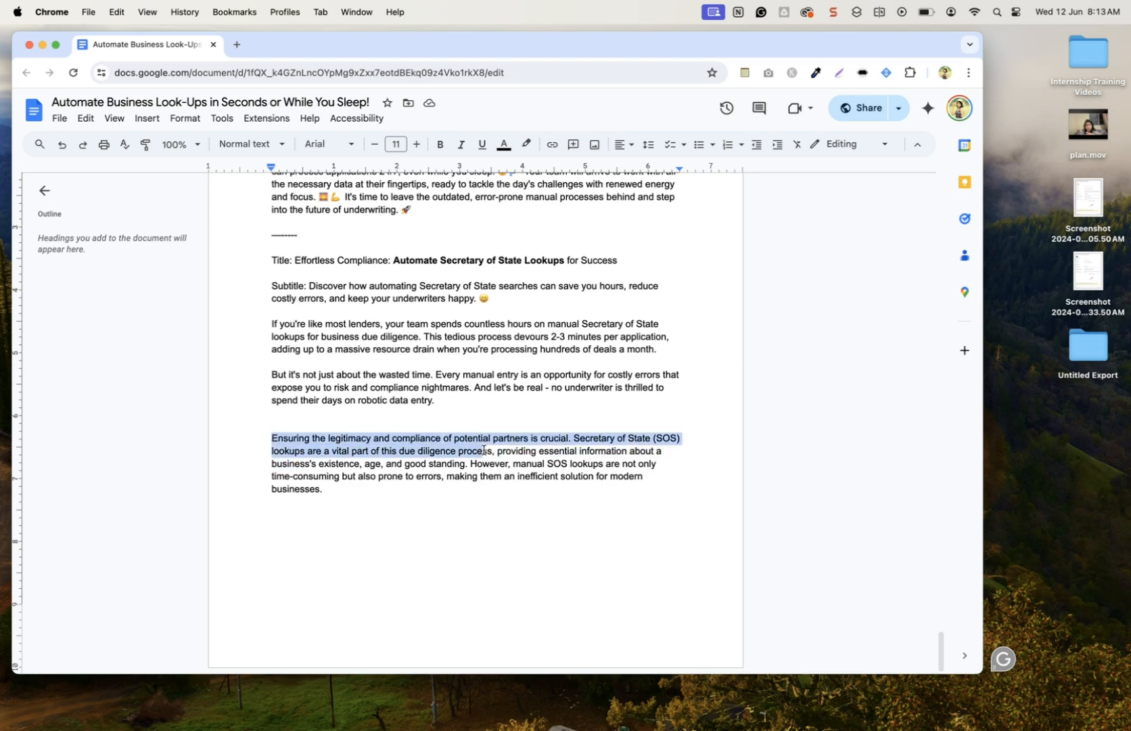
{"action": "left_click", "coordinate": [484, 450]}
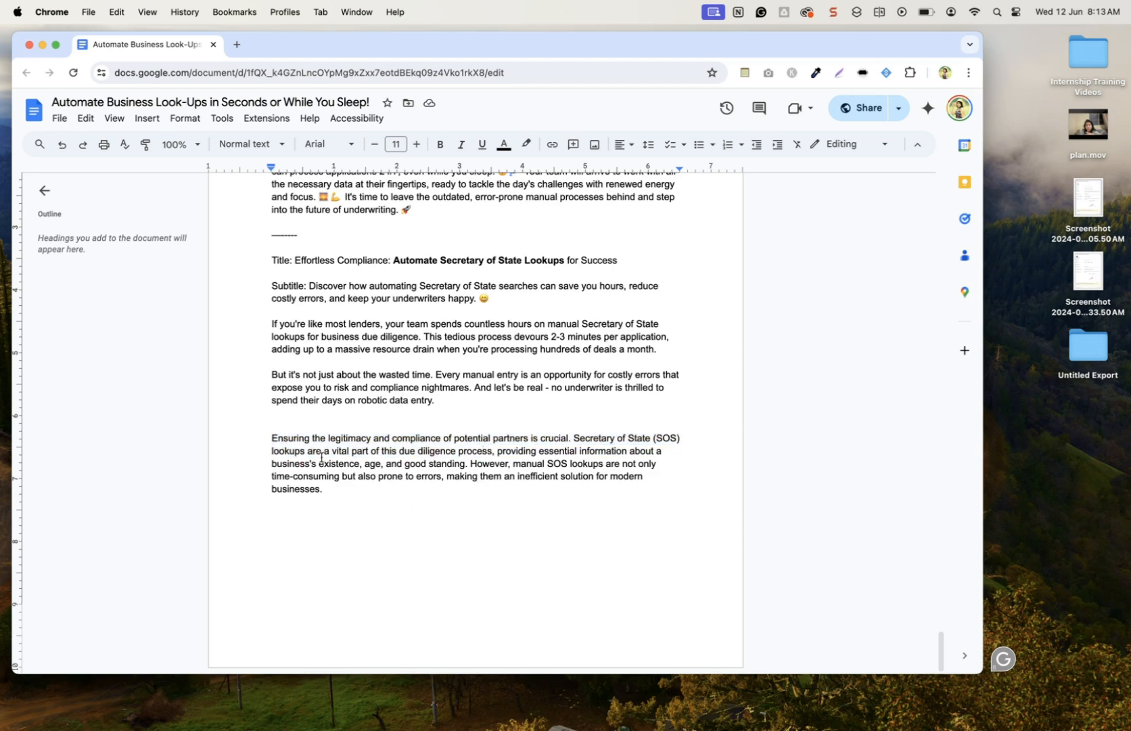
Delete the sentence starting "However, manual SOS lookups" from the "Ensuring the legitimacy" paragraph and start a new line below it.
{"action": "left_click_drag", "start_coordinate": [323, 451], "coordinate": [412, 475]}
{"action": "left_click", "coordinate": [414, 475]}
{"action": "key", "text": "shift+Down"}
{"action": "key", "text": "shift+Down"}
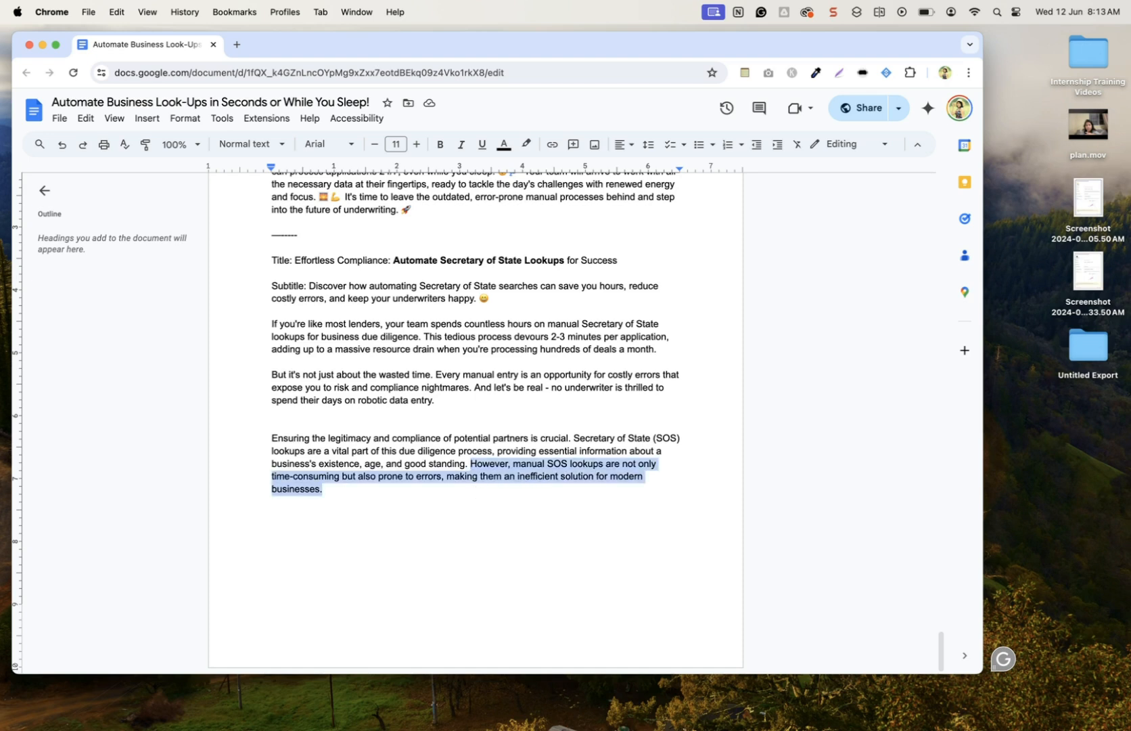
{"action": "key", "text": "BackSpace"}
{"action": "key", "text": "Return"}
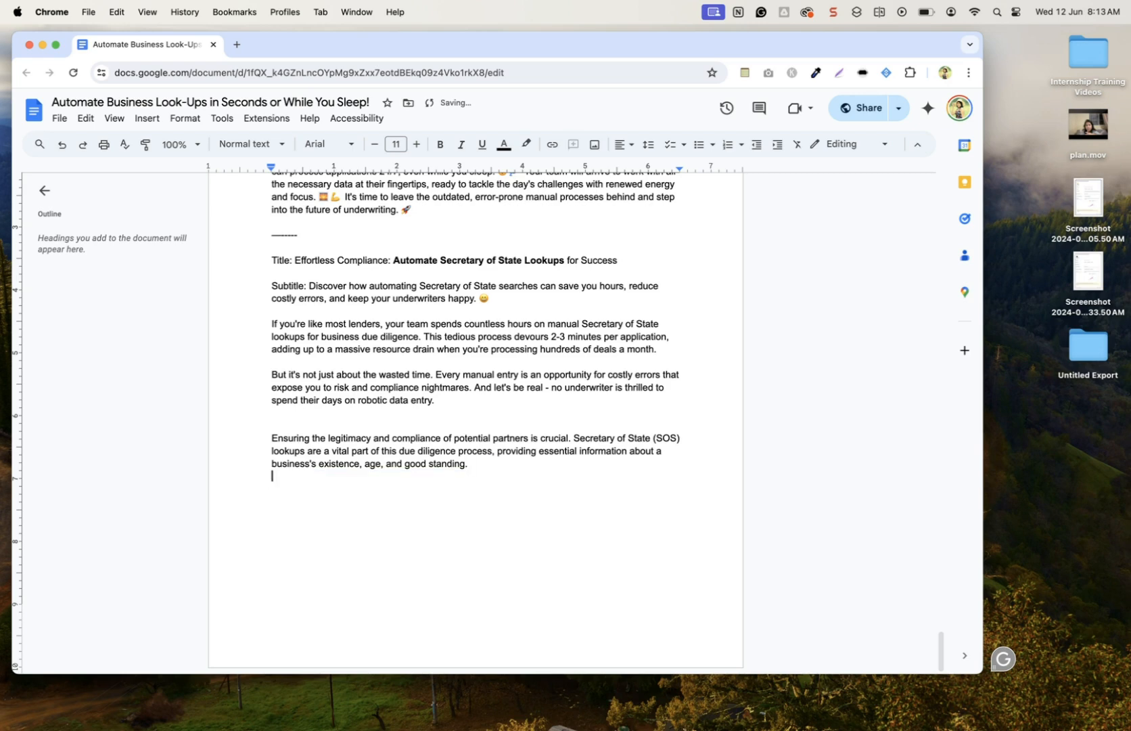
Copy ChatGPT's solution introduction starting "There's a better way to handle SOS lookups" and insert it below the "Ensuring" paragraph in the Google Docs document.
{"action": "key", "text": "ctrl+Right"}
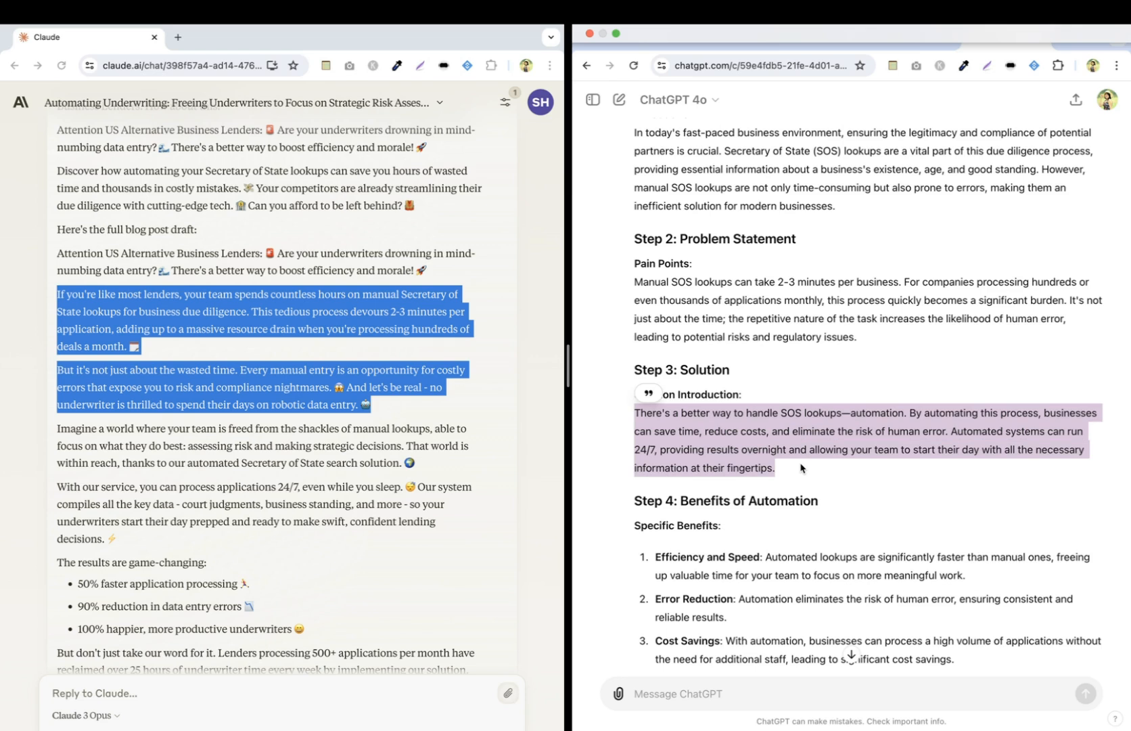
{"action": "key", "text": "ctrl+Left"}
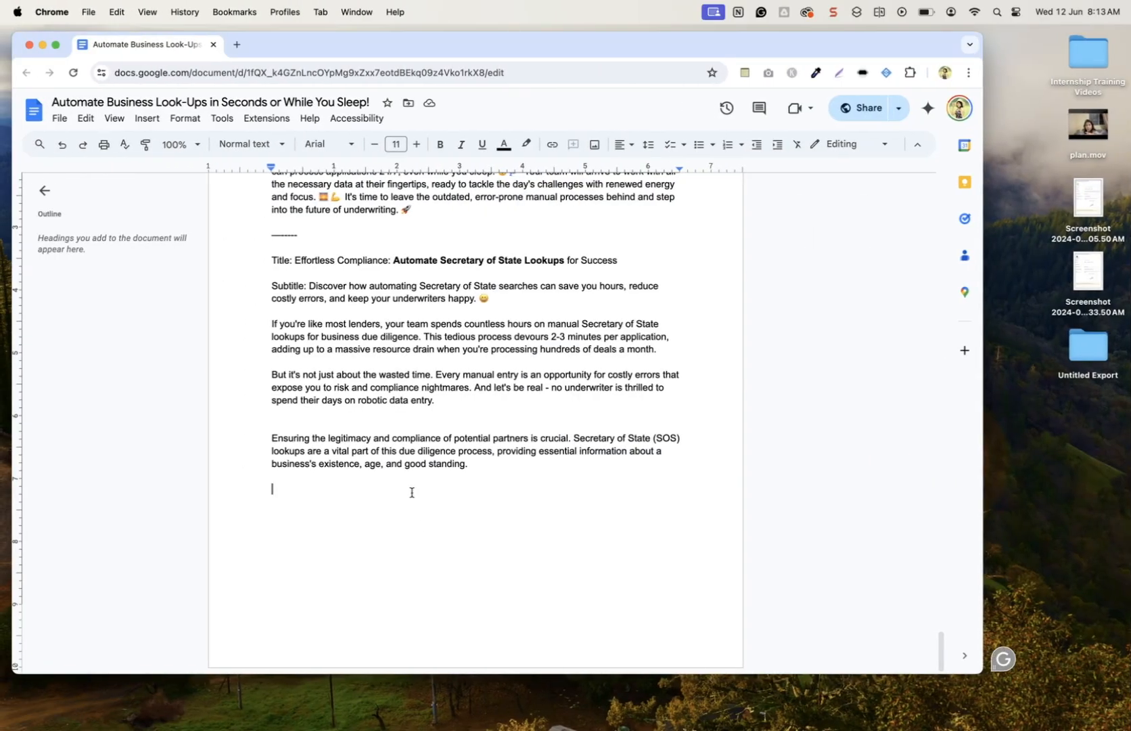
{"action": "type", "text": "There's a better way to handle SOS lookups—automation. By automating this process, businesses can save time, reduce costs, and eliminate the risk of human error. Automated systems can run 24/7, providing results overnight and allowing your team to start their day with all the necessary information at their fingertips."}
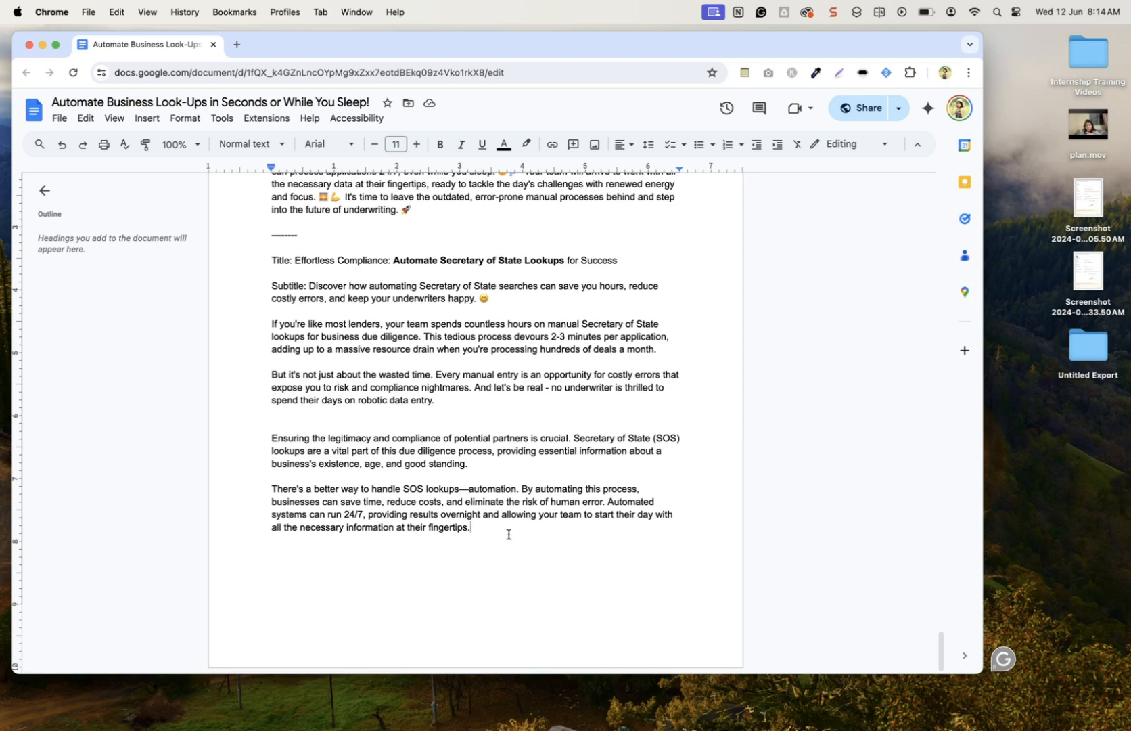
Copy ChatGPT's "Benefits of Automation" section with its five numbered benefits and insert it, formatting kept, below the solution paragraph in the Google Docs document.
{"action": "key", "text": "ctrl+Right"}
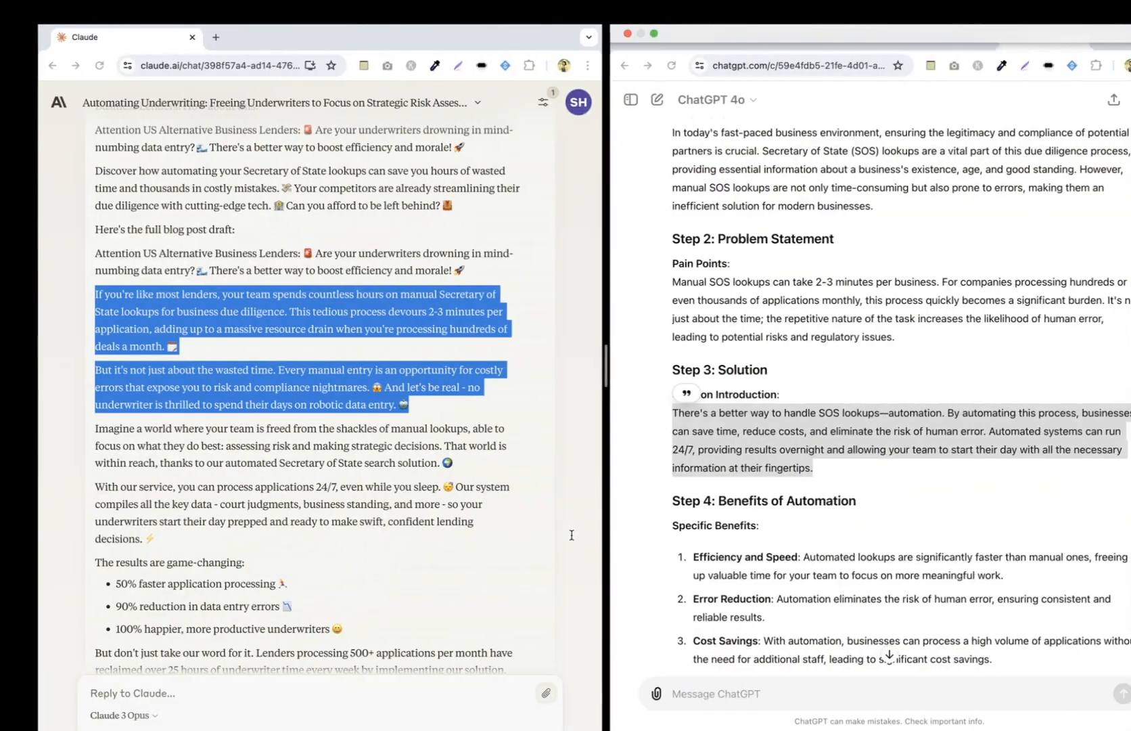
{"action": "scroll", "coordinate": [670, 394], "scroll_direction": "down", "scroll_amount": 3}
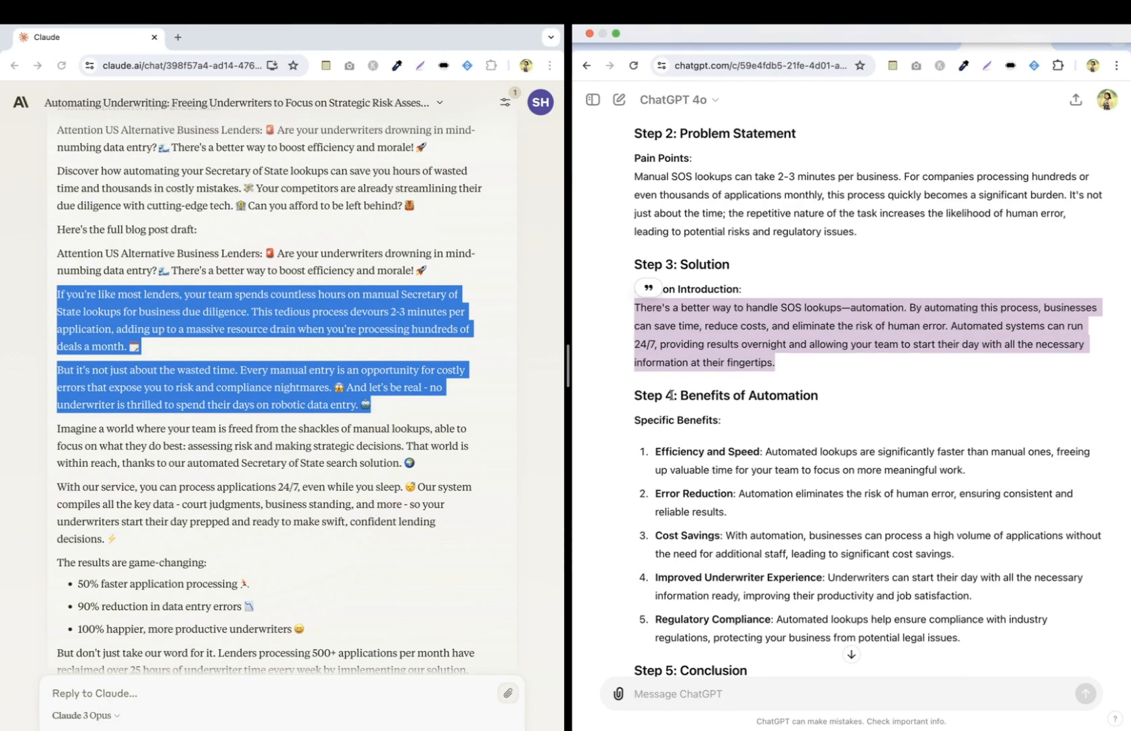
{"action": "left_click_drag", "start_coordinate": [680, 395], "coordinate": [737, 493]}
{"action": "scroll", "coordinate": [741, 487], "scroll_direction": "down", "scroll_amount": 2}
{"action": "scroll", "coordinate": [741, 487], "scroll_direction": "down", "scroll_amount": 2}
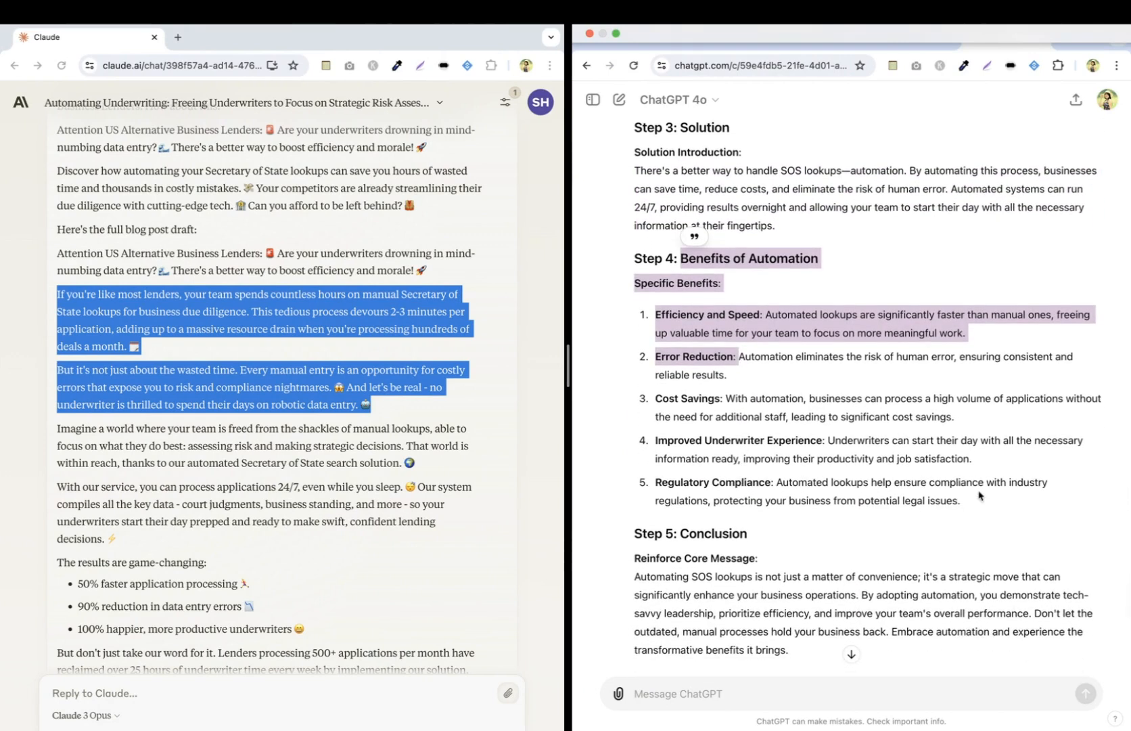
{"action": "left_click", "coordinate": [982, 500], "text": "shift"}
{"action": "key", "text": "super+c"}
{"action": "key", "text": "ctrl+Left"}
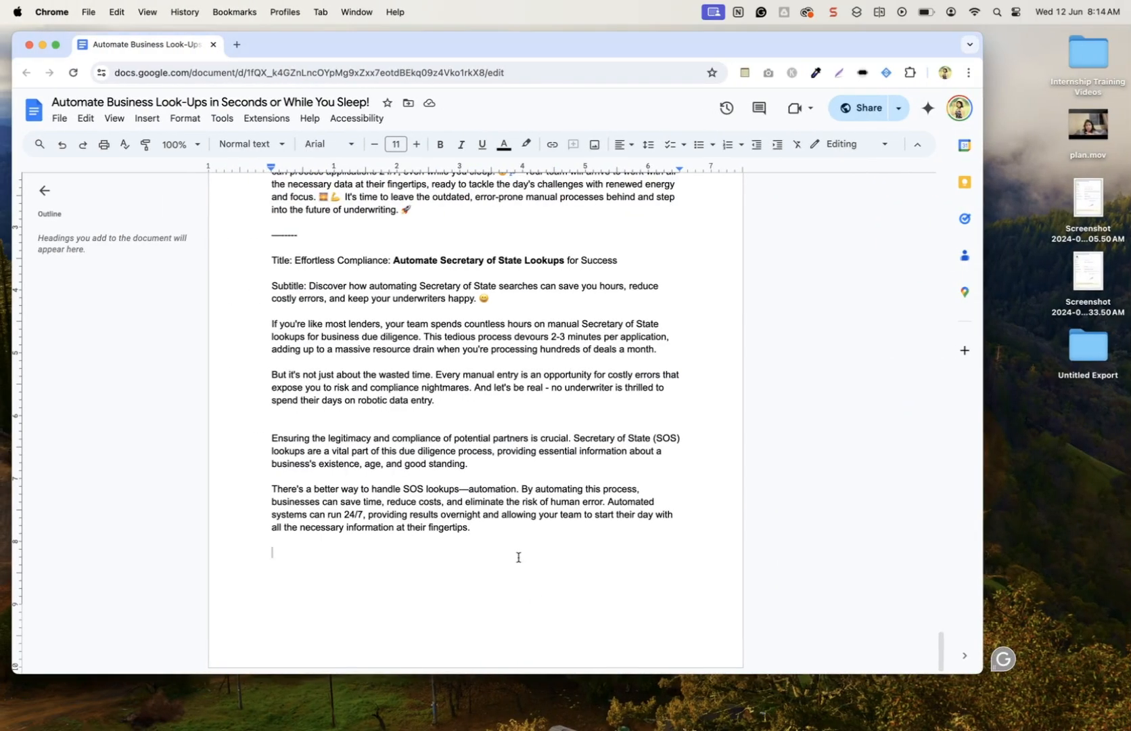
{"action": "key", "text": "super+v"}
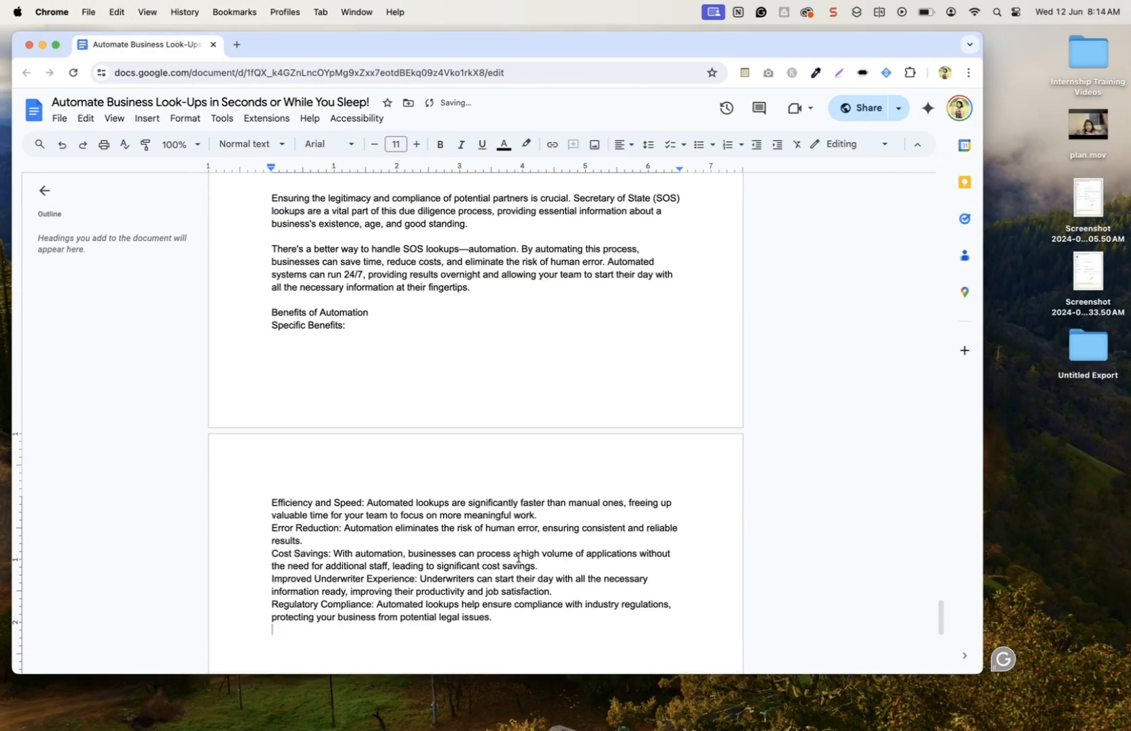
{"action": "key", "text": "super+z"}
{"action": "key", "text": "super+v"}
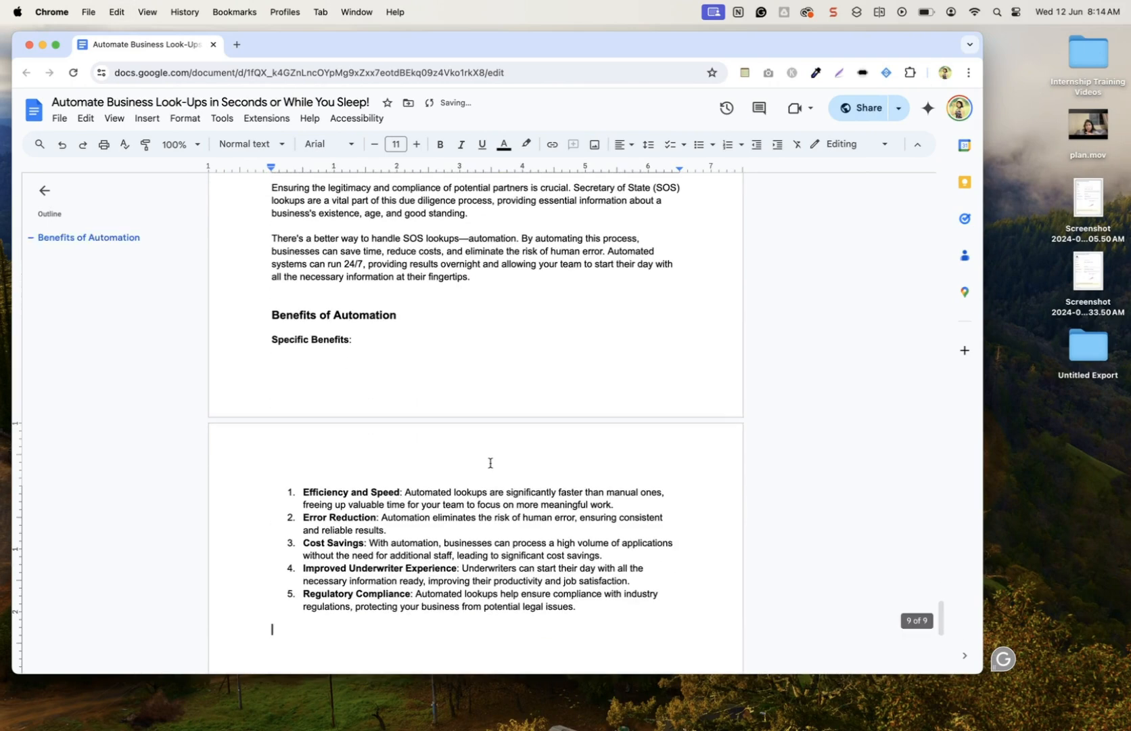
{"action": "scroll", "coordinate": [491, 463], "scroll_direction": "down", "scroll_amount": 1}
Copy ChatGPT's conclusion from "By adopting automation" through the call to action and insert it below the numbered benefits in the Google Docs document.
{"action": "key", "text": "ctrl+Right"}
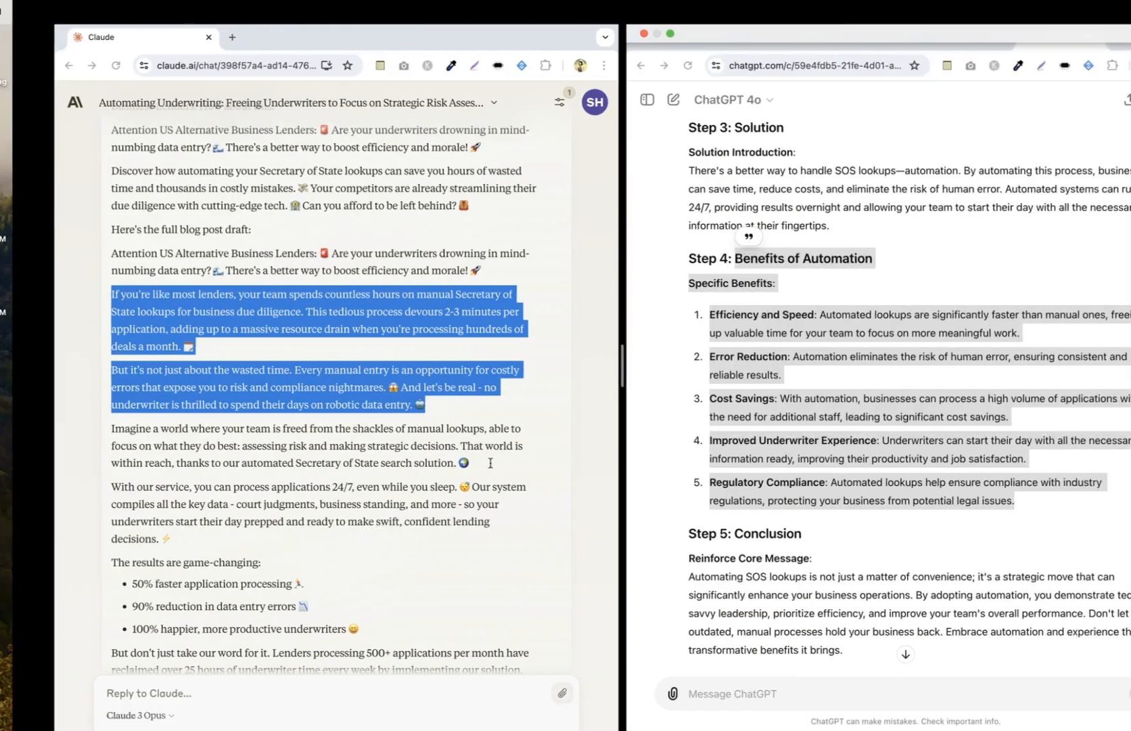
{"action": "scroll", "coordinate": [759, 484], "scroll_direction": "down", "scroll_amount": 1}
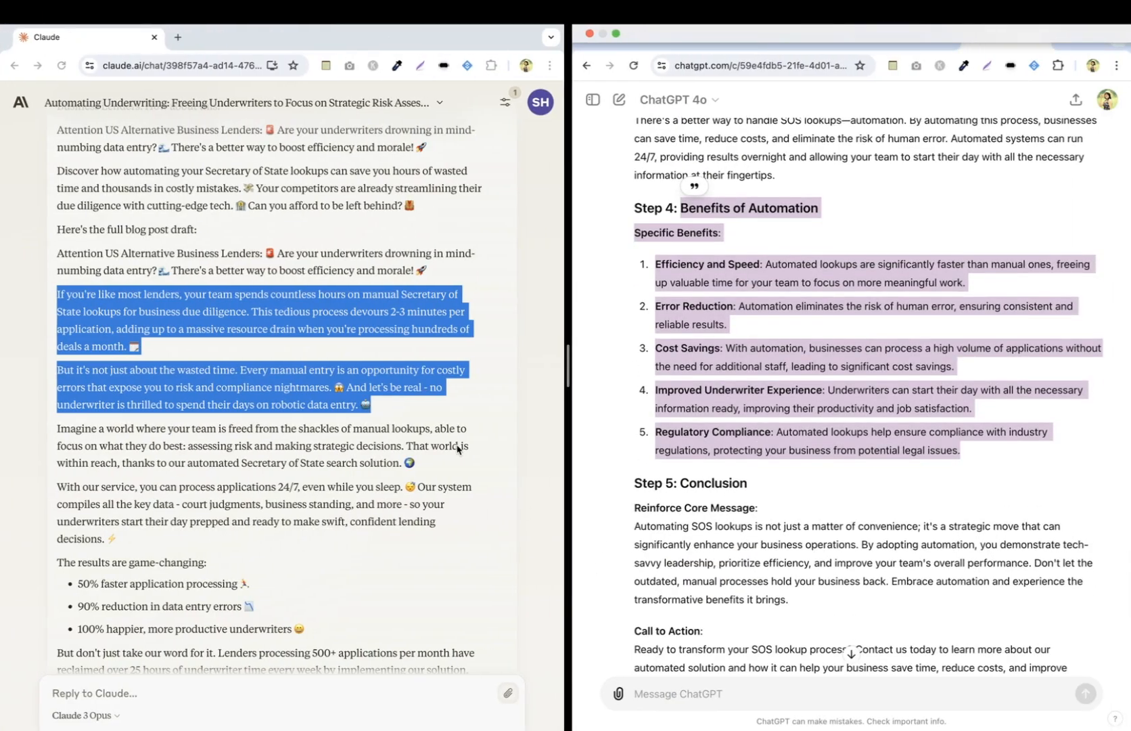
{"action": "scroll", "coordinate": [460, 451], "scroll_direction": "down", "scroll_amount": 3}
{"action": "scroll", "coordinate": [462, 449], "scroll_direction": "down", "scroll_amount": 7}
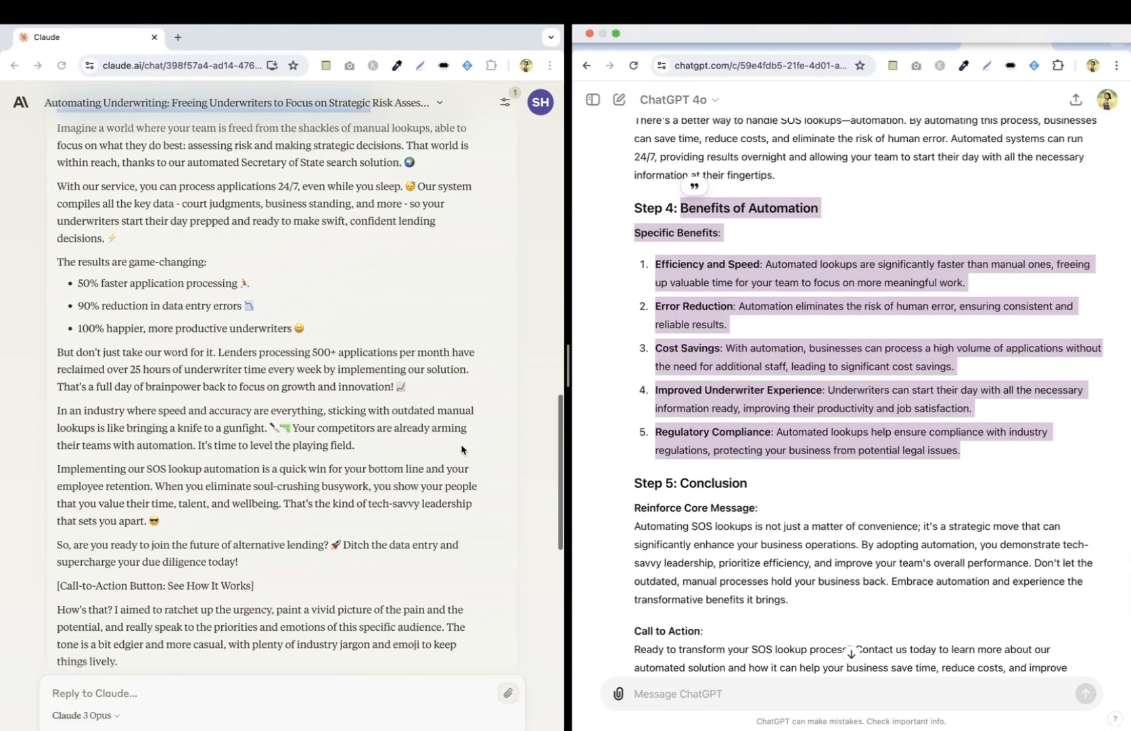
{"action": "scroll", "coordinate": [812, 399], "scroll_direction": "down", "scroll_amount": 3}
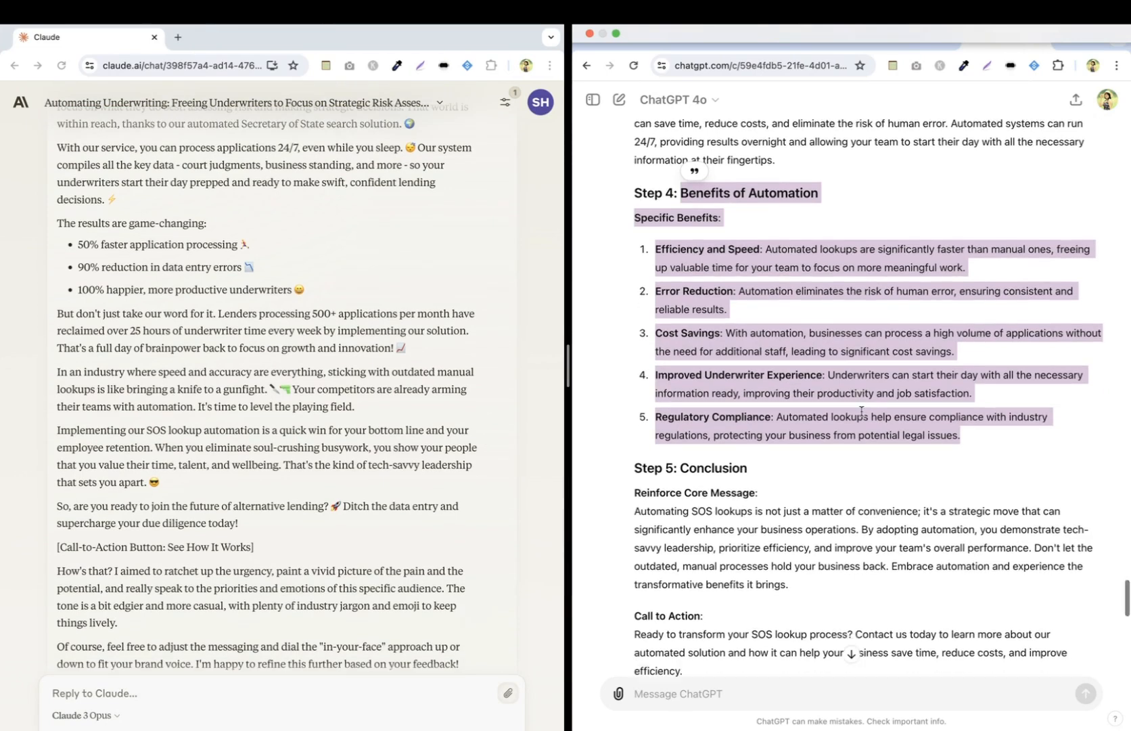
{"action": "scroll", "coordinate": [340, 547], "scroll_direction": "down", "scroll_amount": 1}
{"action": "scroll", "coordinate": [339, 547], "scroll_direction": "down", "scroll_amount": 3}
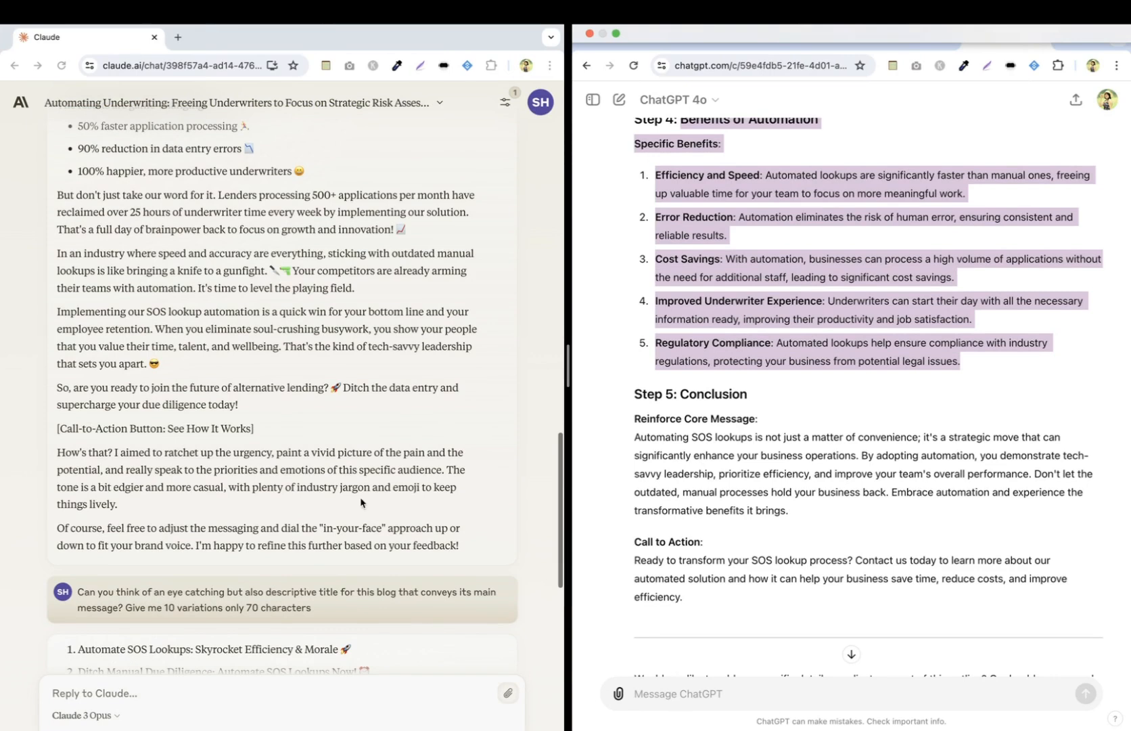
{"action": "scroll", "coordinate": [736, 474], "scroll_direction": "down", "scroll_amount": 2}
{"action": "left_click_drag", "start_coordinate": [812, 480], "coordinate": [863, 426]}
{"action": "key", "text": "super+c"}
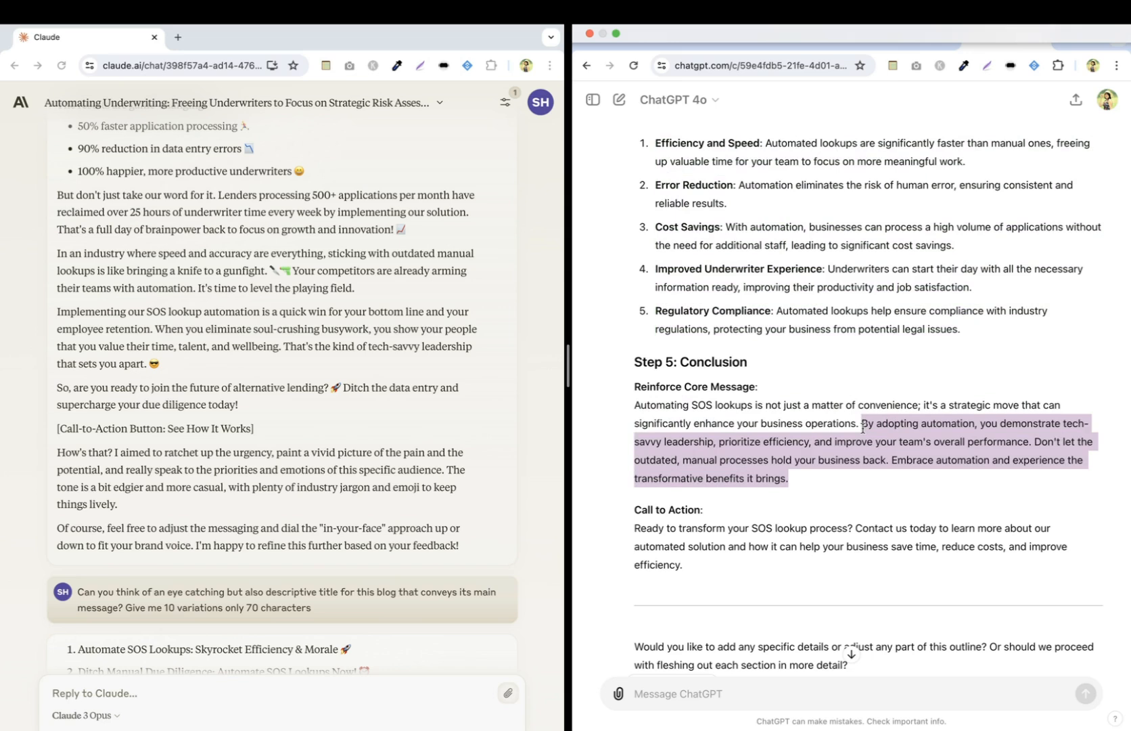
{"action": "left_click", "coordinate": [863, 426]}
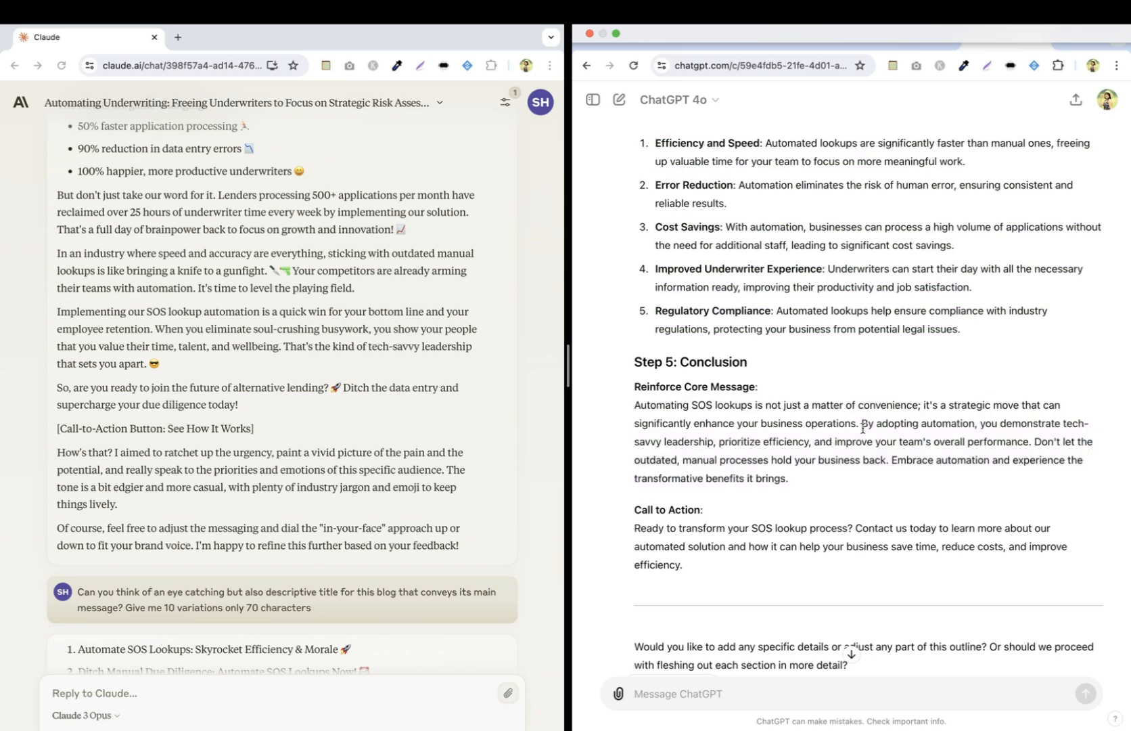
{"action": "key", "text": "ctrl+Left"}
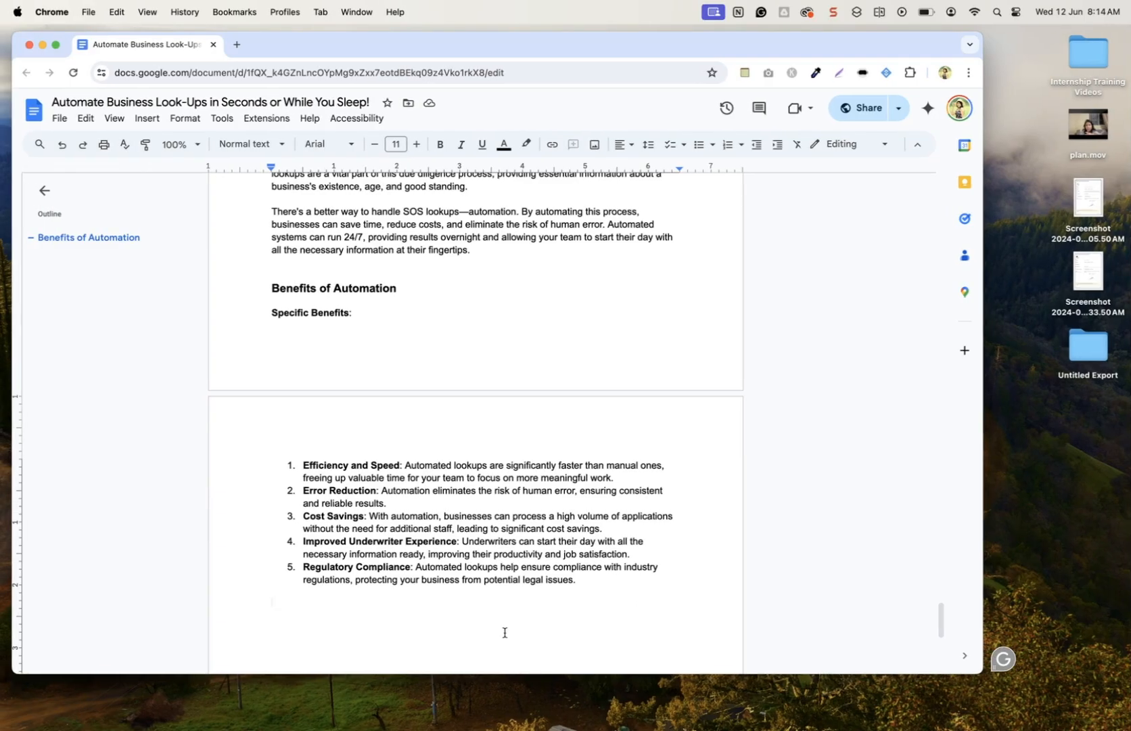
{"action": "key", "text": "super+v"}
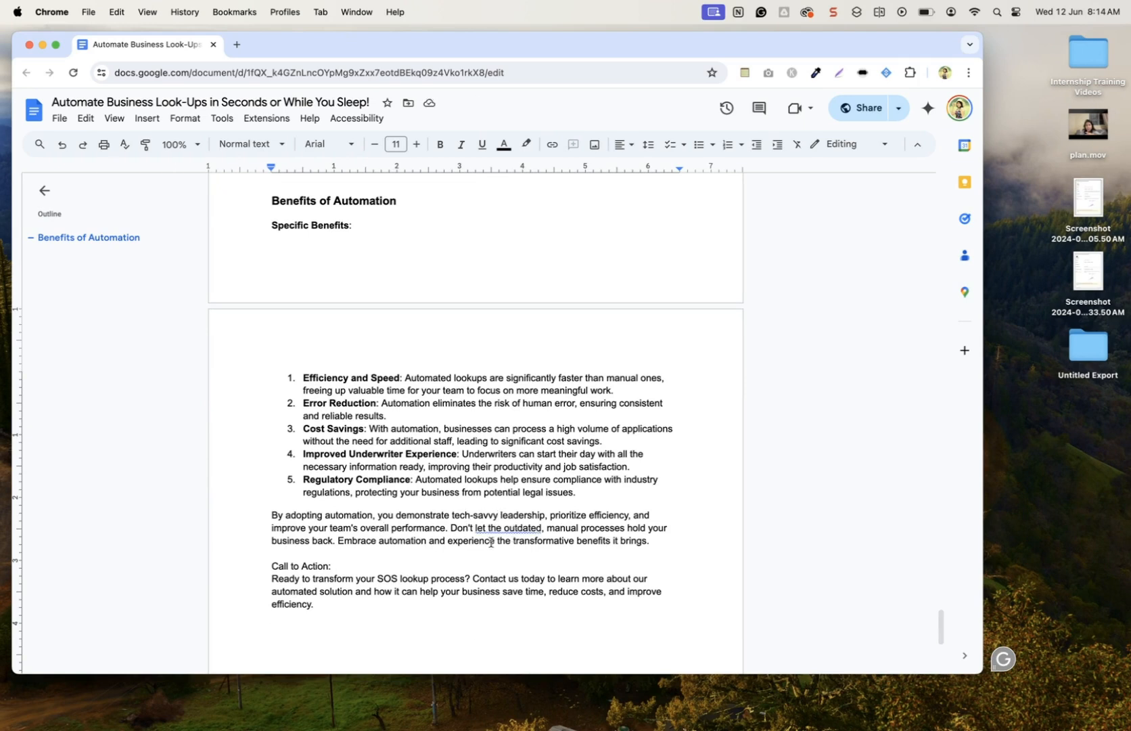
Accept the grammar suggestion "let outdated" in the conclusion paragraph.
{"action": "left_click_drag", "start_coordinate": [309, 529], "coordinate": [366, 543]}
{"action": "left_click", "coordinate": [366, 543]}
{"action": "left_click", "coordinate": [508, 527]}
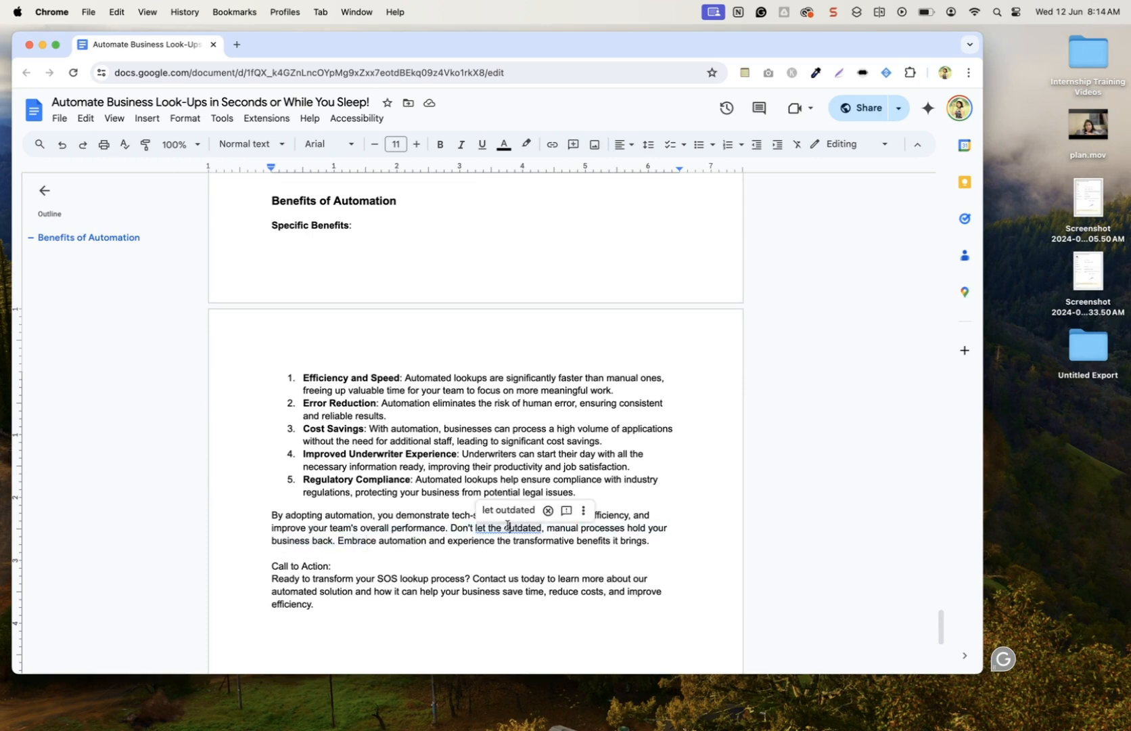
{"action": "left_click", "coordinate": [508, 510]}
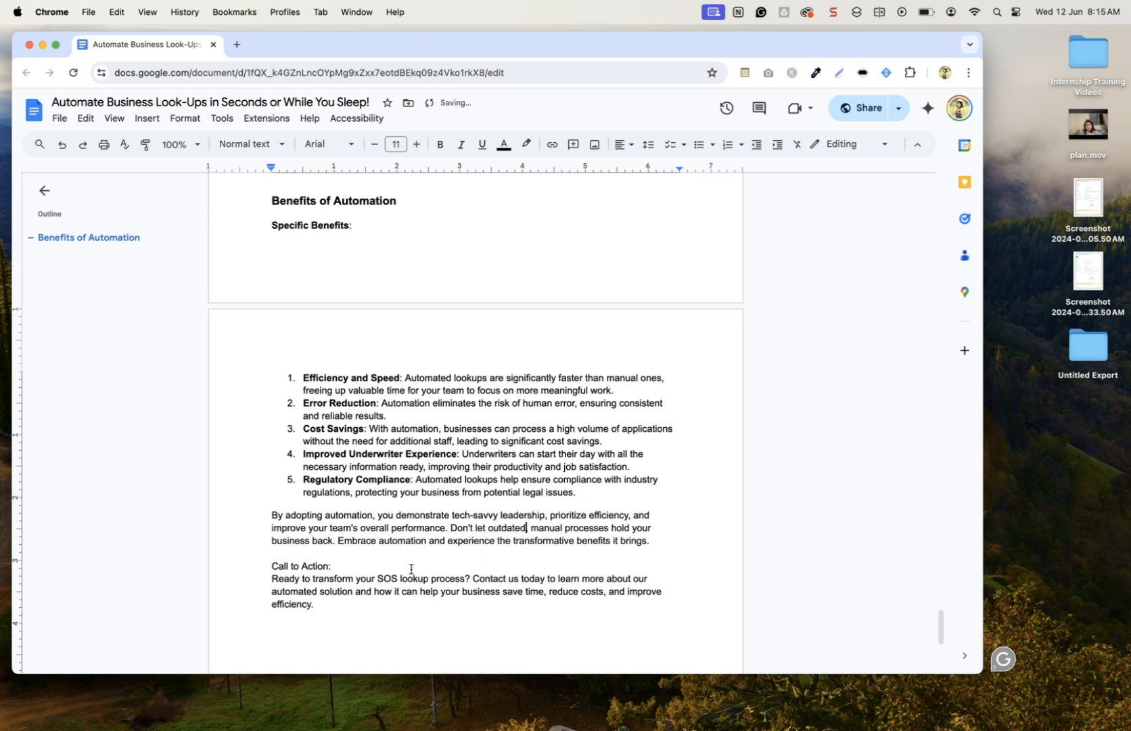
Remove the "Call to Action:" label so the closing paragraph begins with "Ready to transform", keeping a blank line above it.
{"action": "left_click_drag", "start_coordinate": [339, 566], "coordinate": [271, 571]}
{"action": "left_click", "coordinate": [331, 566]}
{"action": "key", "text": "Delete"}
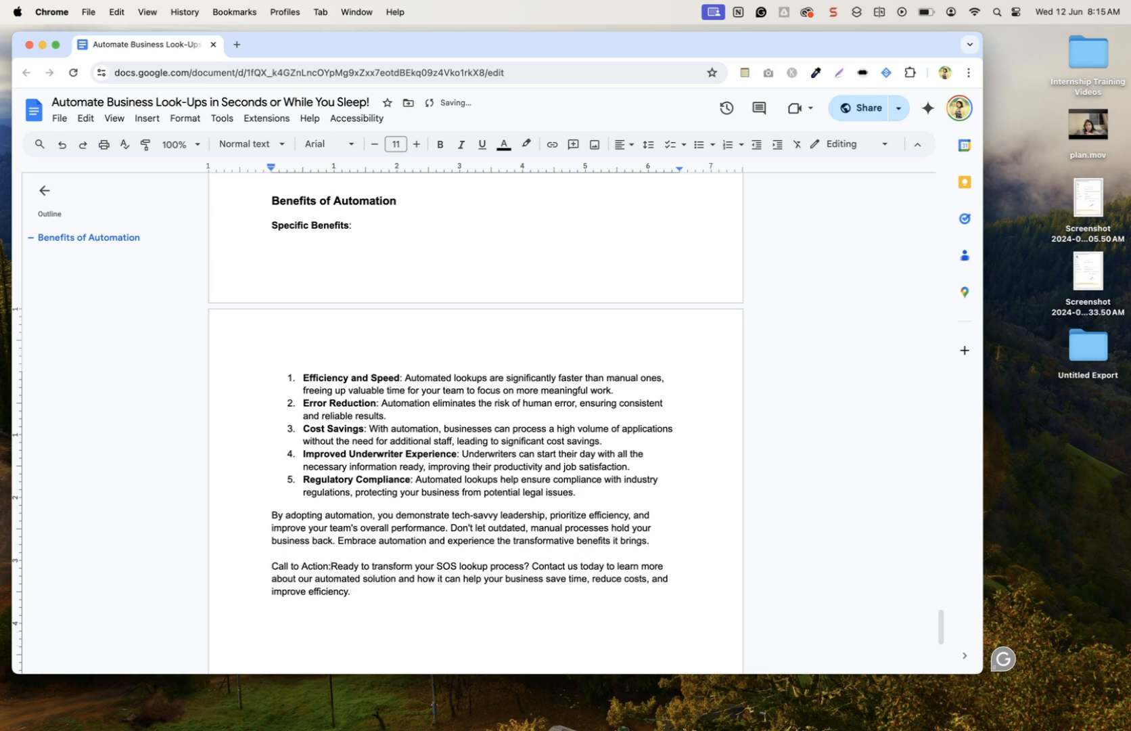
{"action": "left_click_drag", "start_coordinate": [331, 566], "coordinate": [271, 569]}
{"action": "key", "text": "BackSpace"}
{"action": "key", "text": "BackSpace"}
{"action": "key", "text": "Return"}
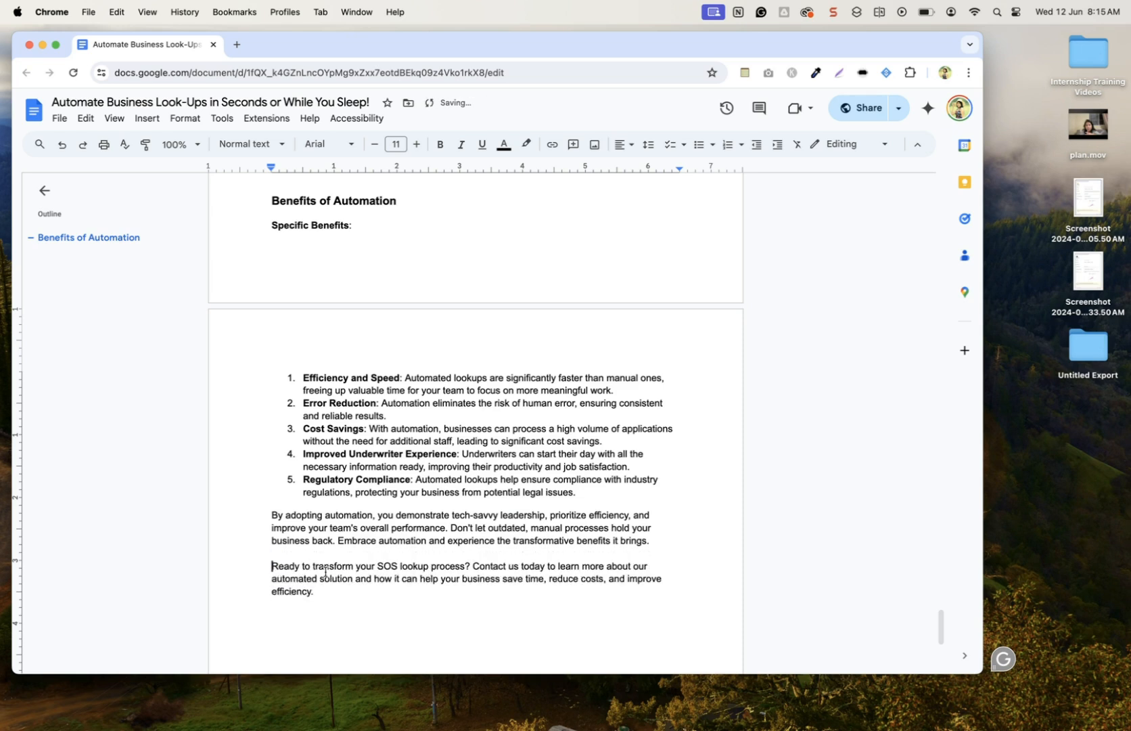
Split the closing paragraph after "Ready to transform your SOS lookup process?" so the rest starts its own paragraph.
{"action": "left_click", "coordinate": [472, 566]}
{"action": "key", "text": "Return"}
{"action": "key", "text": "Return"}
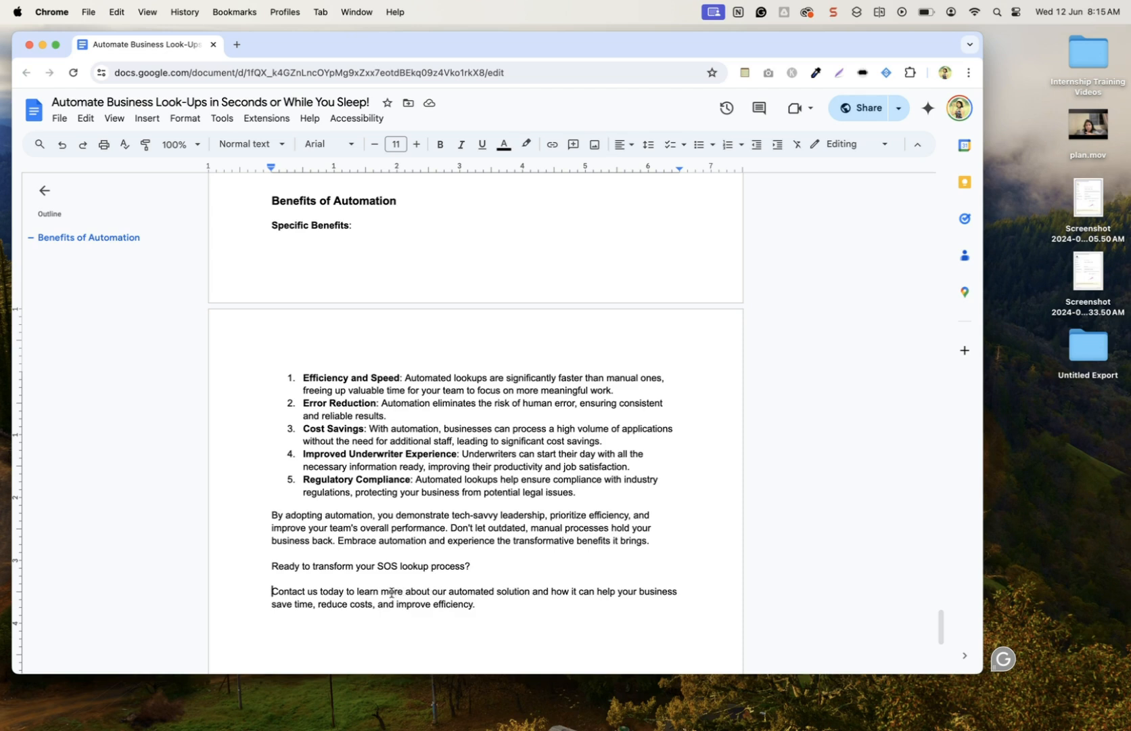
Replace "Contact us today" in the last paragraph with "Schedule a FREE consultation call".
{"action": "left_click", "coordinate": [344, 592], "text": "shift"}
{"action": "type", "text": "Schedule a consultation call"}
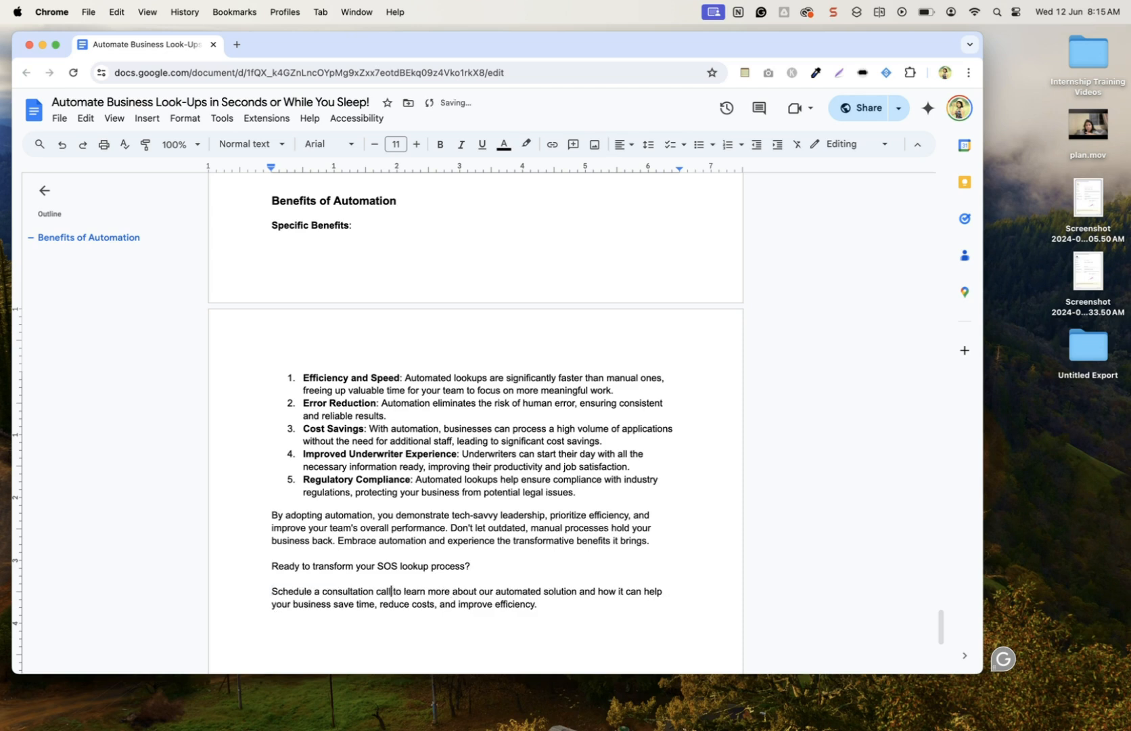
{"action": "left_click", "coordinate": [324, 591]}
{"action": "type", "text": "FREE"}
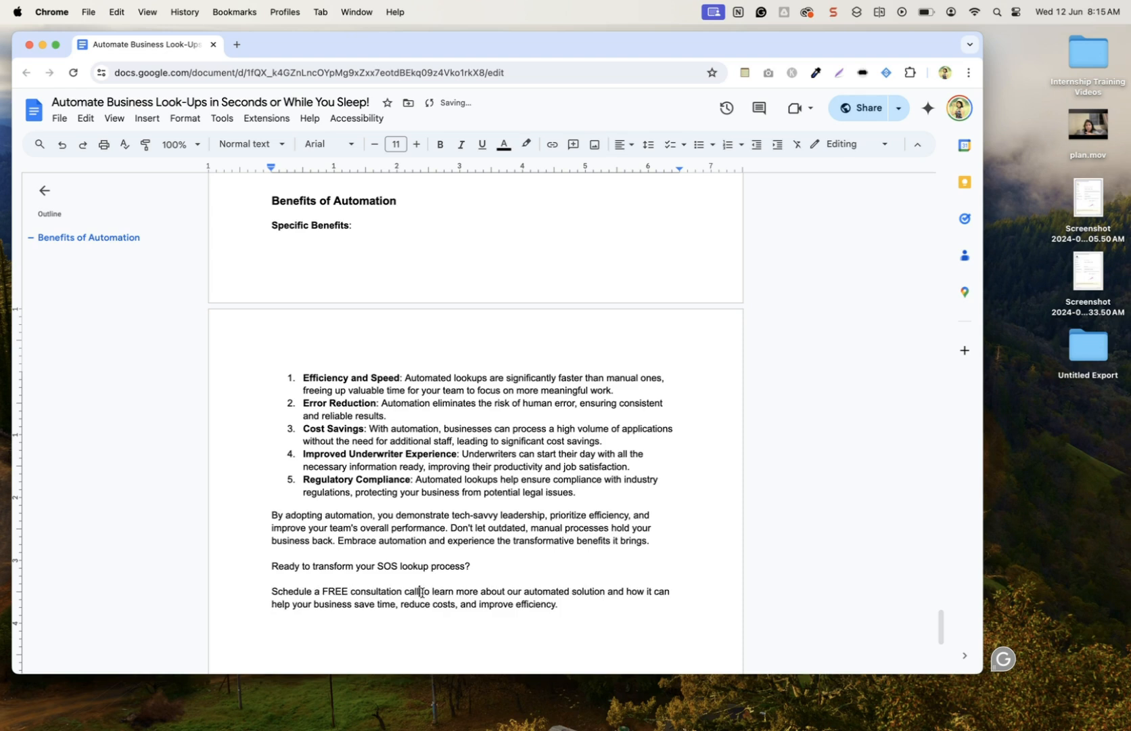
{"action": "left_click", "coordinate": [585, 602]}
{"action": "scroll", "coordinate": [588, 602], "scroll_direction": "down", "scroll_amount": 1}
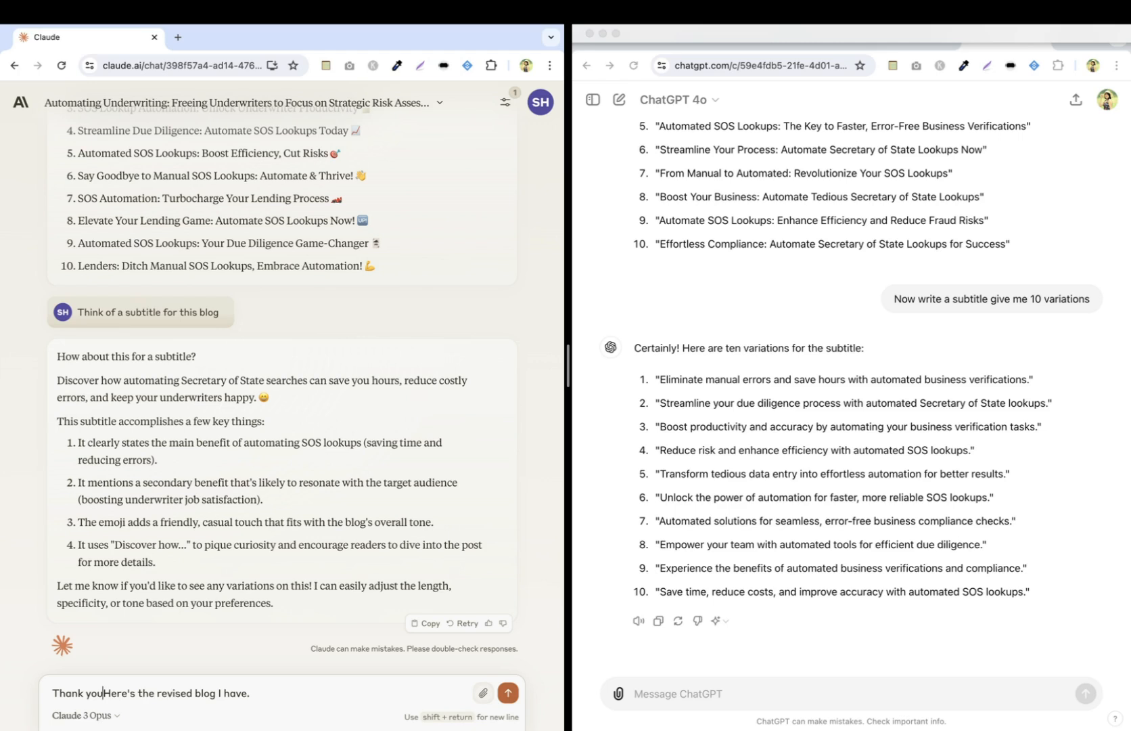
Switch to the Claude chat and begin the prompt with "Thank you! Now, here's the revised blog I have.".
{"action": "type", "text": "Now, Here's the revised blog I have."}
{"action": "key", "text": "shift+Right"}
{"action": "type", "text": "h"}
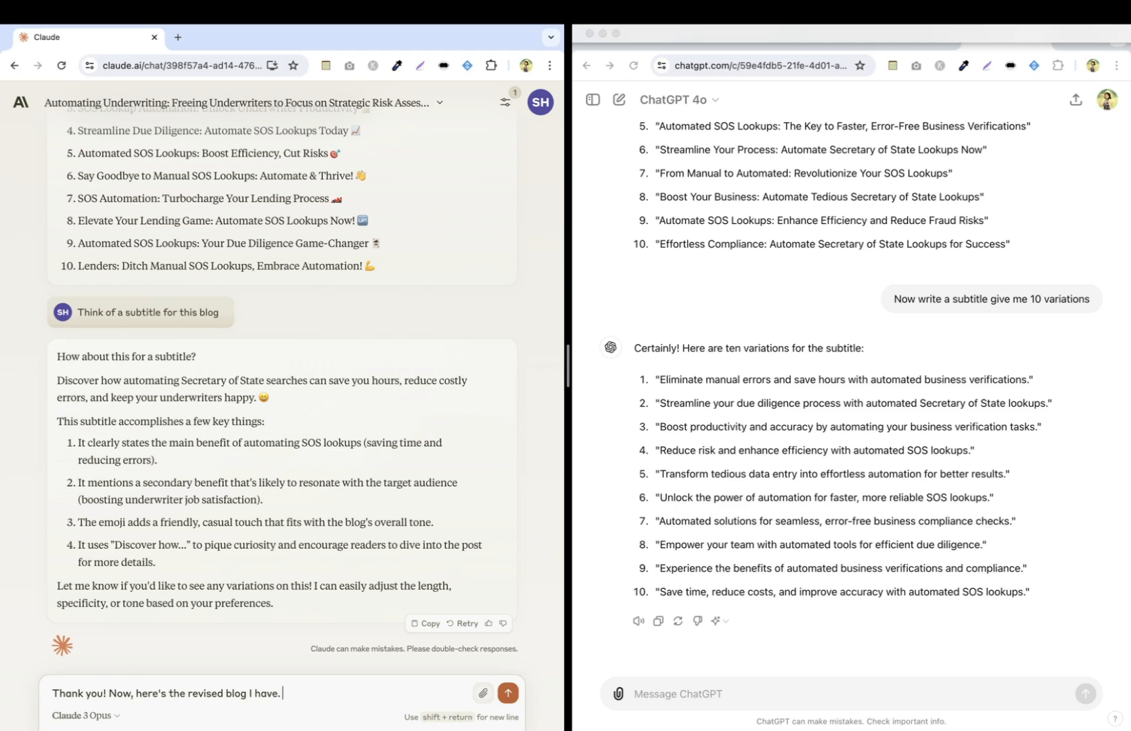
Continue the Claude prompt with "I will provide you with my keywords".
{"action": "type", "text": " I wil"}
{"action": "type", "text": "l provide"}
{"action": "type", "text": " oy"}
{"action": "type", "text": " you"}
{"action": "type", "text": " with the key"}
{"action": "key", "text": "BackSpace"}
{"action": "key", "text": "BackSpace"}
{"action": "key", "text": "BackSpace"}
{"action": "key", "text": "BackSpace"}
{"action": "key", "text": "BackSpace"}
{"action": "key", "text": "BackSpace"}
{"action": "key", "text": "BackSpace"}
{"action": "type", "text": "my keywords "}
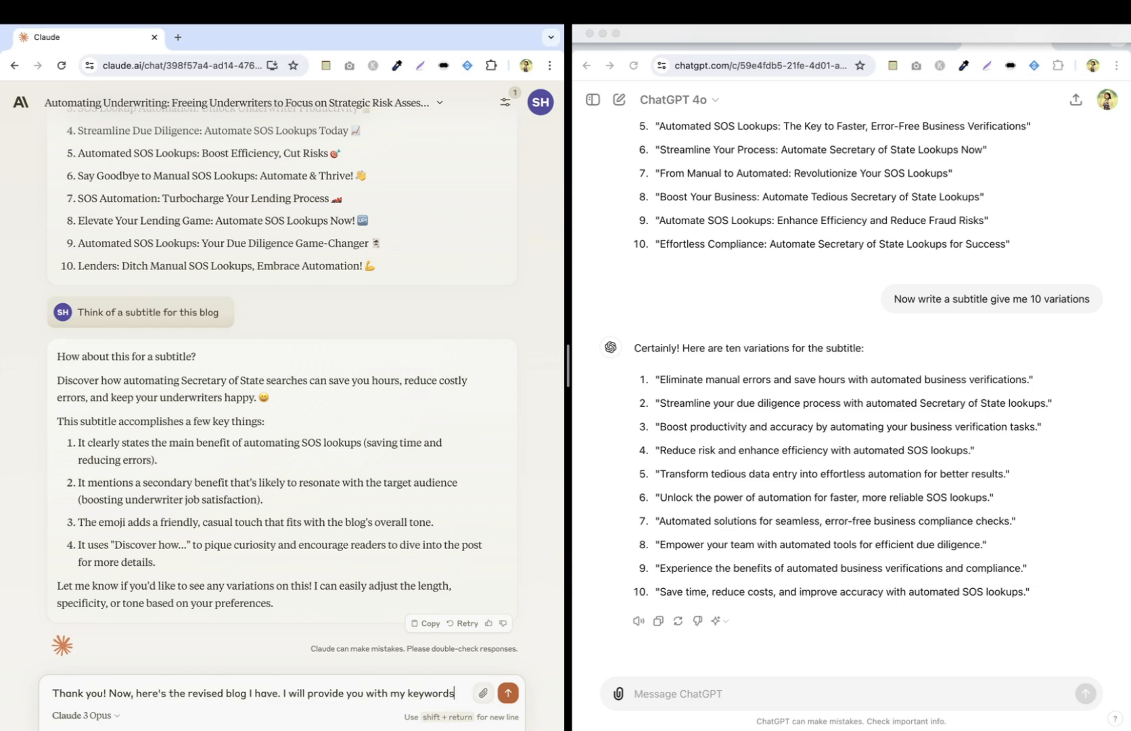
Extend the prompt with "list. Please give me a revised version of the blog incorporating the keywords.".
{"action": "type", "text": "list. Please give me a revised version of the"}
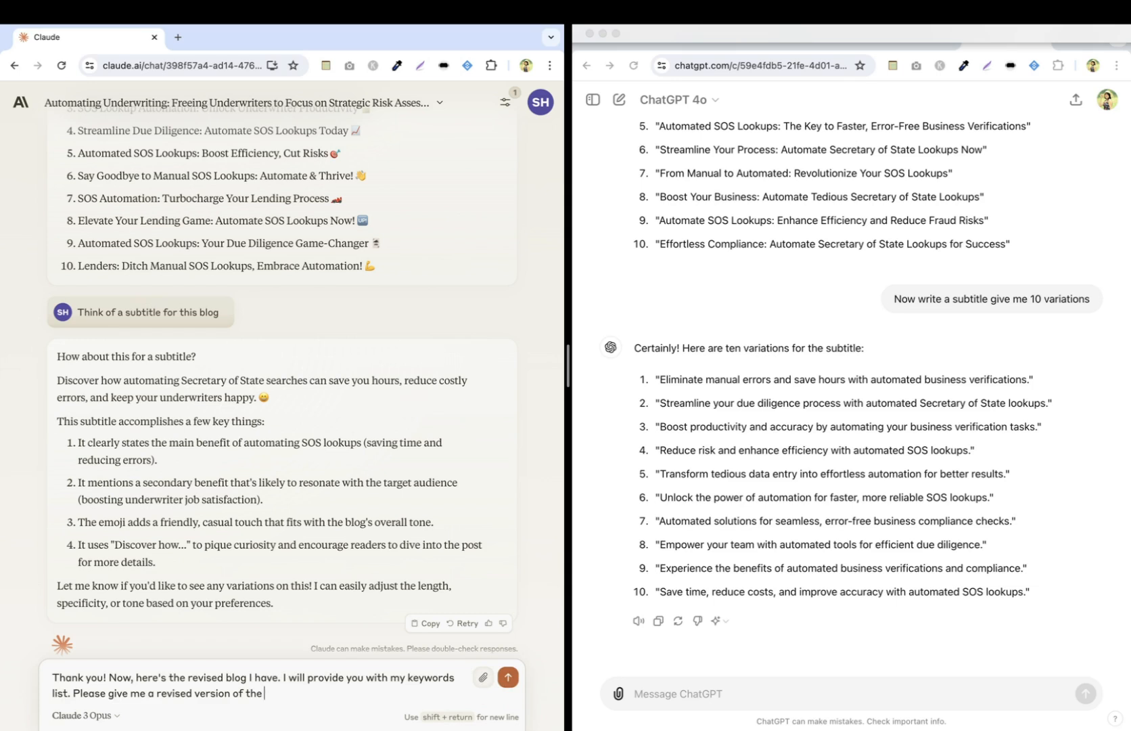
{"action": "type", "text": "blog"}
{"action": "scroll", "coordinate": [419, 525], "scroll_direction": "up", "scroll_amount": 3}
{"action": "scroll", "coordinate": [418, 526], "scroll_direction": "down", "scroll_amount": 3}
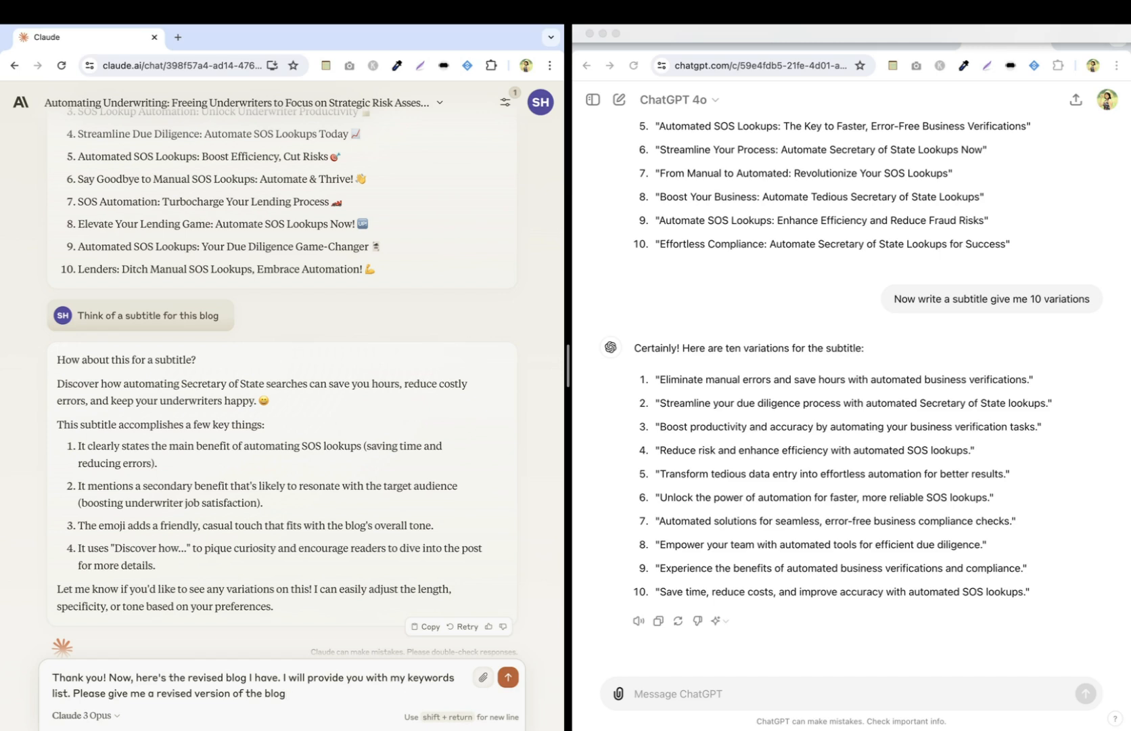
{"action": "type", "text": "ncorporating"}
{"action": "type", "text": " the "}
{"action": "type", "text": "keywords. "}
Add the request "Please suggest the best SEO blog writing practices" to the prompt.
{"action": "type", "text": "Please sugge"}
{"action": "type", "text": "st the best S"}
{"action": "type", "text": "EO "}
{"action": "type", "text": "blog"}
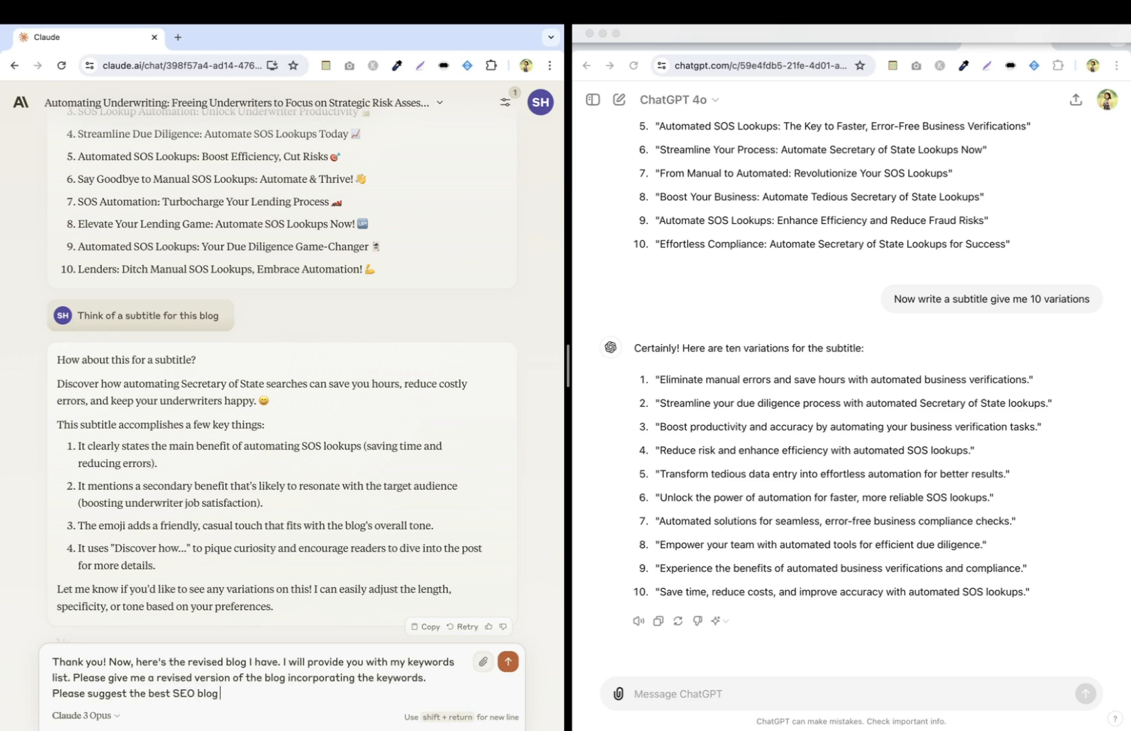
{"action": "type", "text": " writing practices to make sure"}
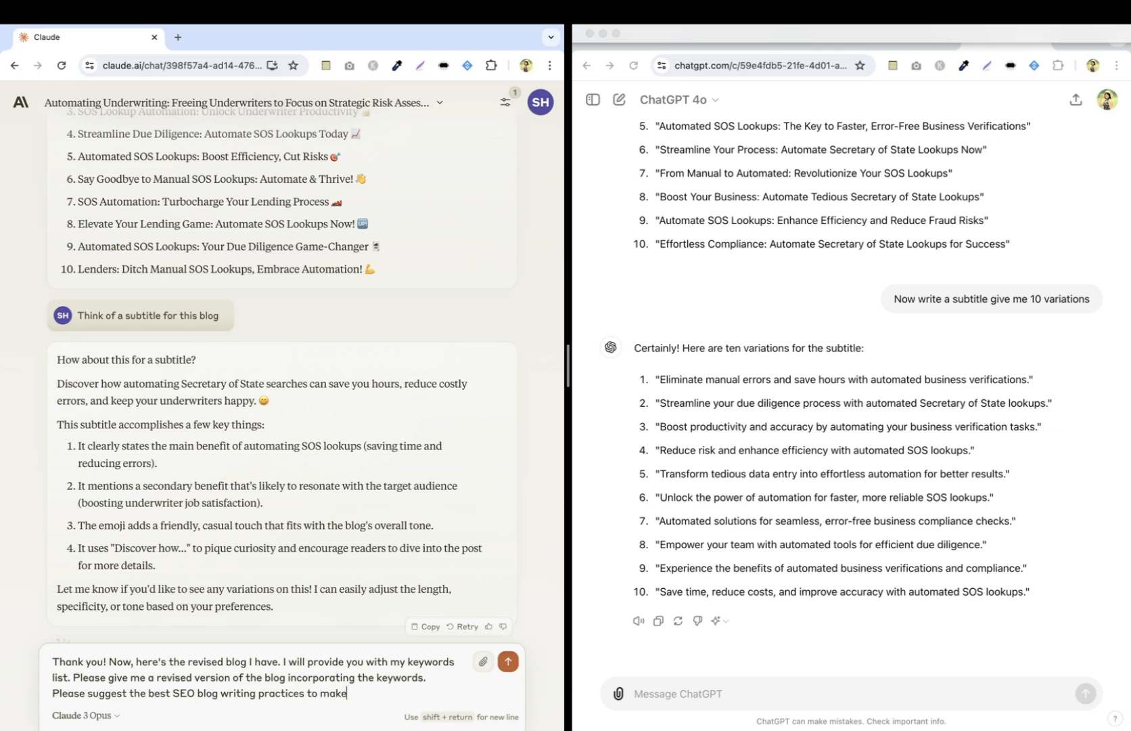
{"action": "key", "text": "BackSpace"}
{"action": "key", "text": "BackSpace"}
{"action": "key", "text": "BackSpace"}
{"action": "key", "text": "BackSpace"}
{"action": "key", "text": "BackSpace"}
{"action": "key", "text": "BackSpace"}
{"action": "key", "text": "BackSpace"}
{"action": "key", "text": "BackSpace"}
{"action": "key", "text": "BackSpace"}
{"action": "key", "text": "BackSpace"}
{"action": "key", "text": "BackSpace"}
Complete the request with "but also still making the blog readable to my audience. Do you understand?".
{"action": "type", "text": "but also still making the blog"}
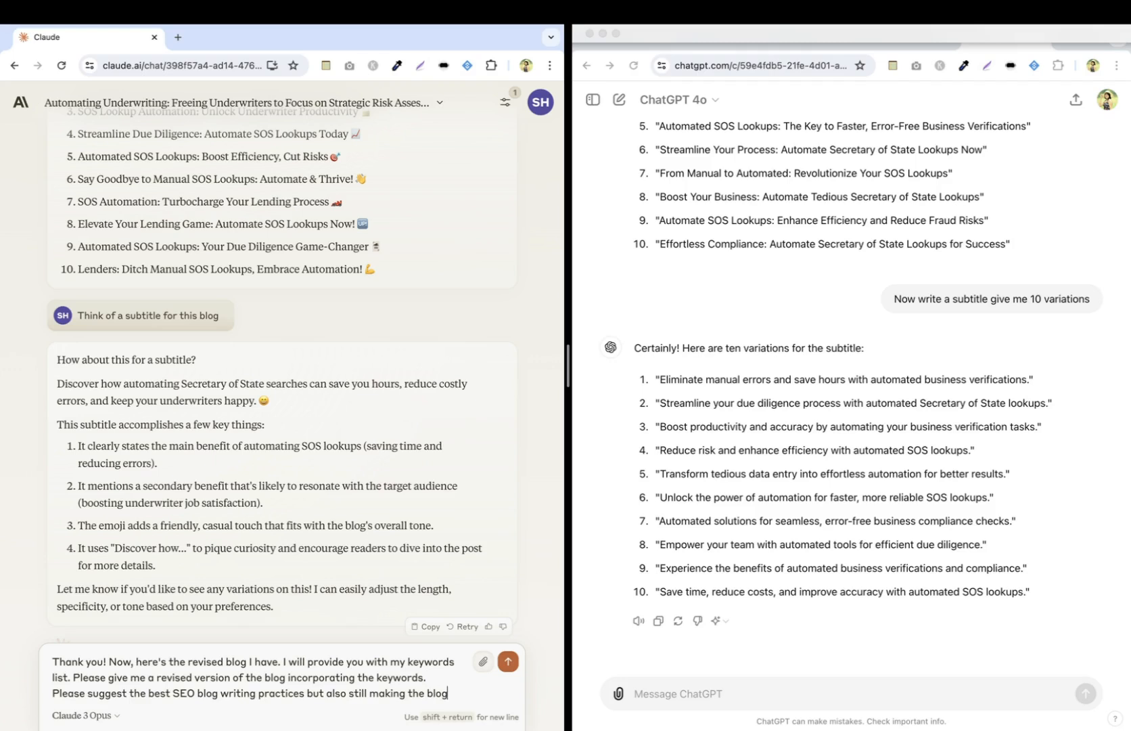
{"action": "type", "text": " readable t"}
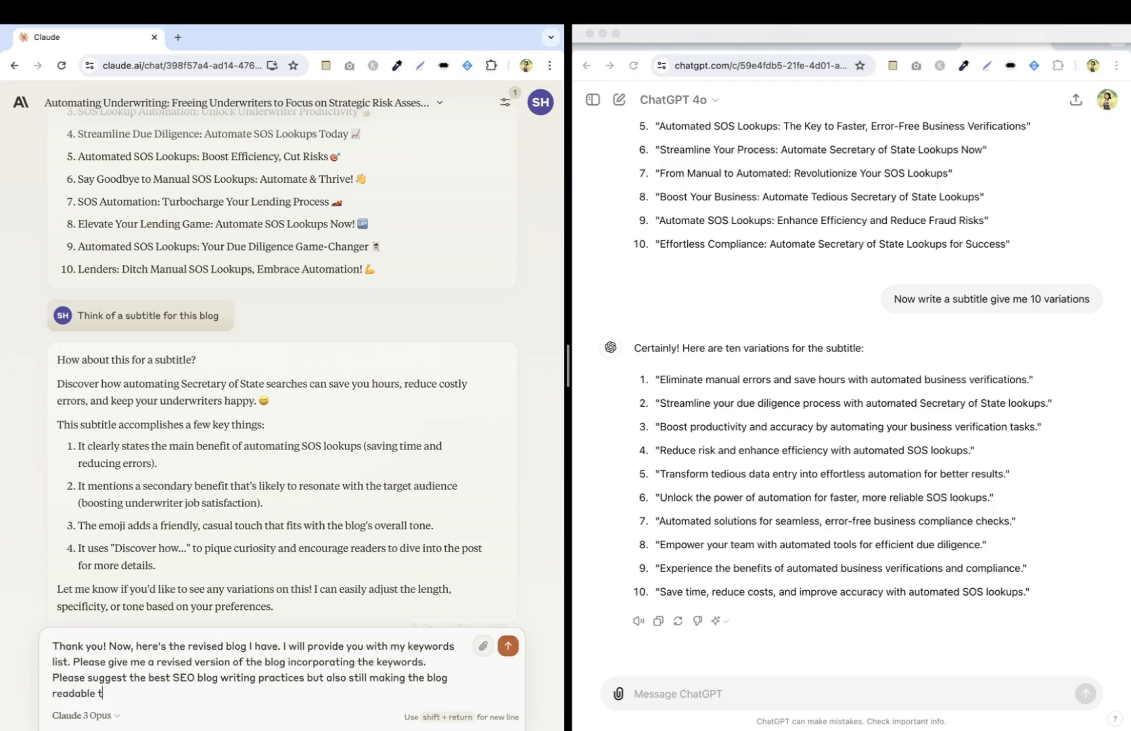
{"action": "type", "text": "o my audience"}
{"action": "type", "text": ". Do you unde"}
{"action": "type", "text": "ts"}
{"action": "type", "text": "tand"}
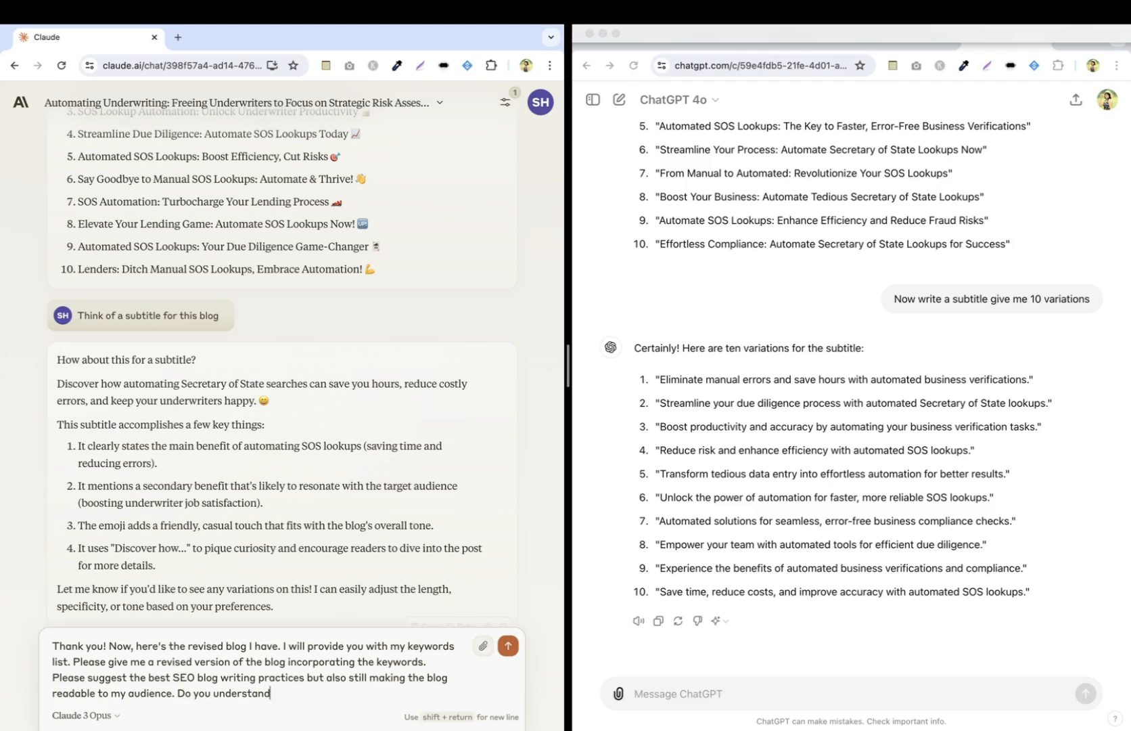
{"action": "type", "text": "?"}
Paste the revised blog text below the instructions after a blank line and send the prompt to Claude.
{"action": "key", "text": "shift+Return"}
{"action": "key", "text": "shift+Return"}
{"action": "key", "text": "super+v"}
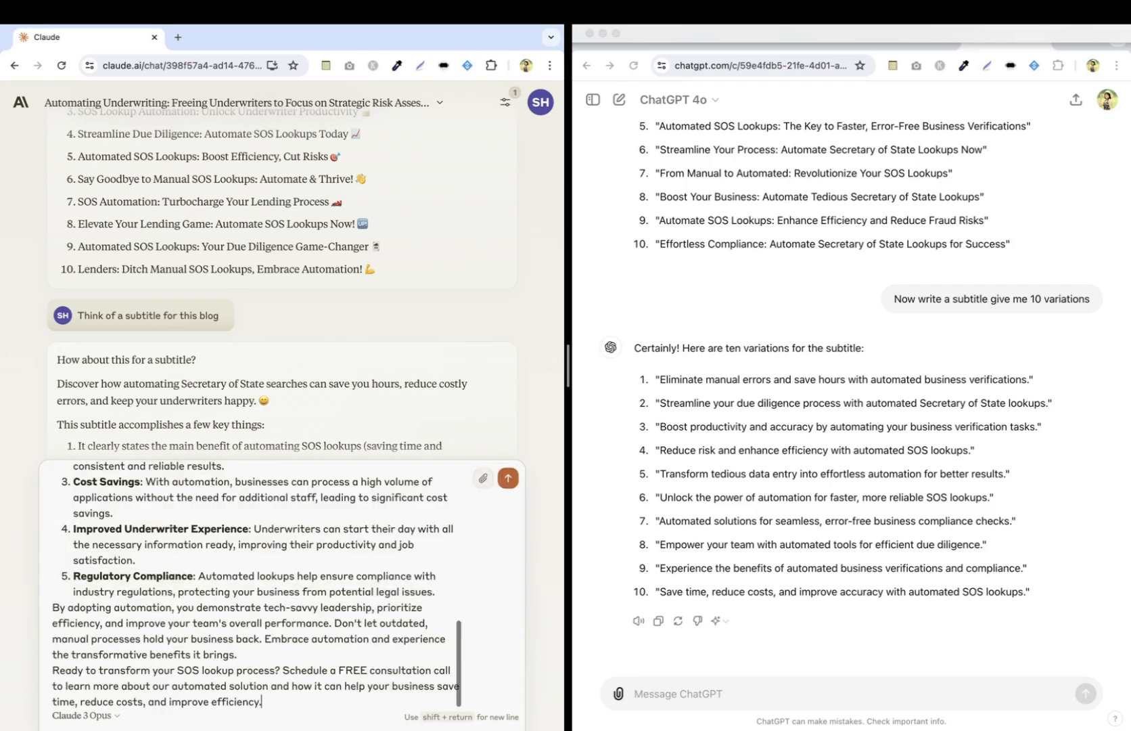
{"action": "key", "text": "Return"}
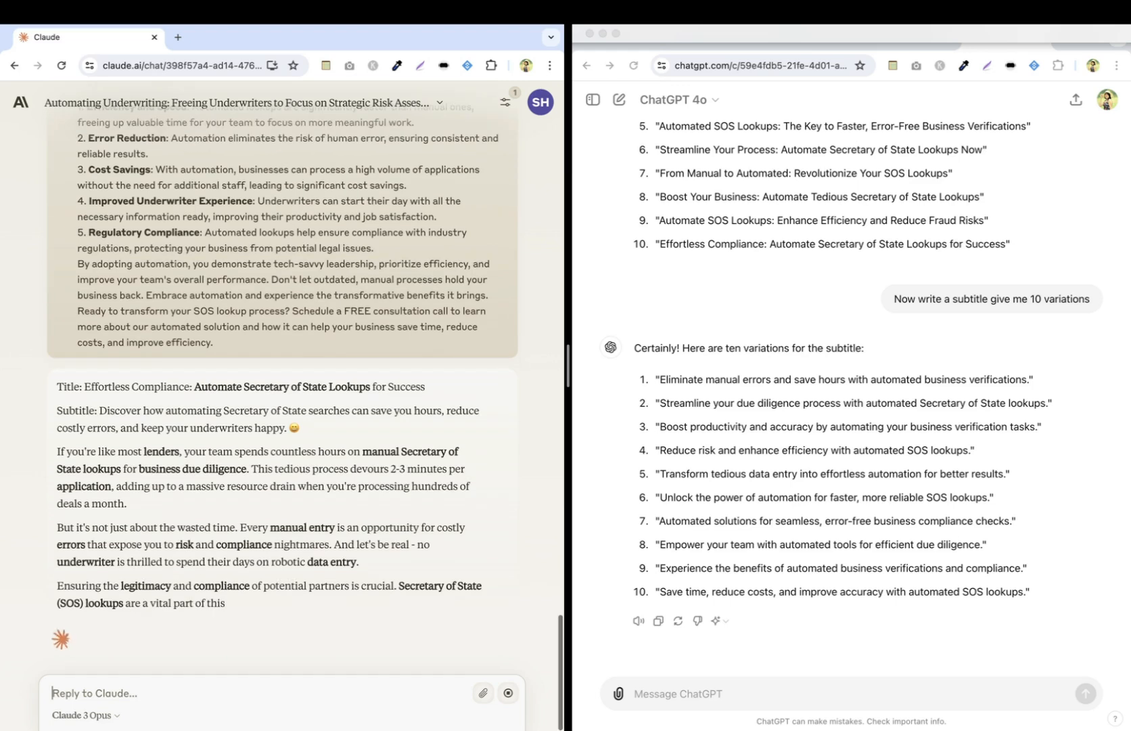
Copy the full sent prompt, including the instructions and the revised blog, from the Claude conversation.
{"action": "scroll", "coordinate": [347, 323], "scroll_direction": "up", "scroll_amount": 5}
{"action": "scroll", "coordinate": [347, 323], "scroll_direction": "up", "scroll_amount": 3}
{"action": "scroll", "coordinate": [346, 323], "scroll_direction": "down", "scroll_amount": 9}
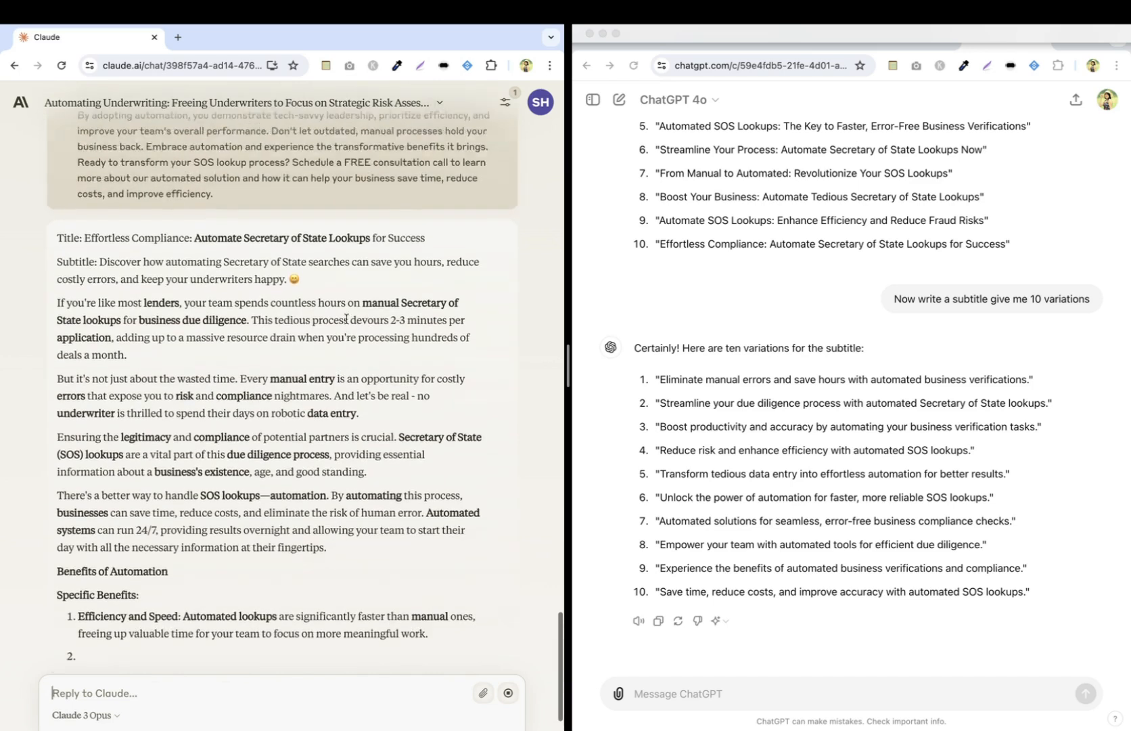
{"action": "scroll", "coordinate": [341, 325], "scroll_direction": "up", "scroll_amount": 3}
{"action": "left_click_drag", "start_coordinate": [252, 414], "coordinate": [270, 256]}
{"action": "key", "text": "super+c"}
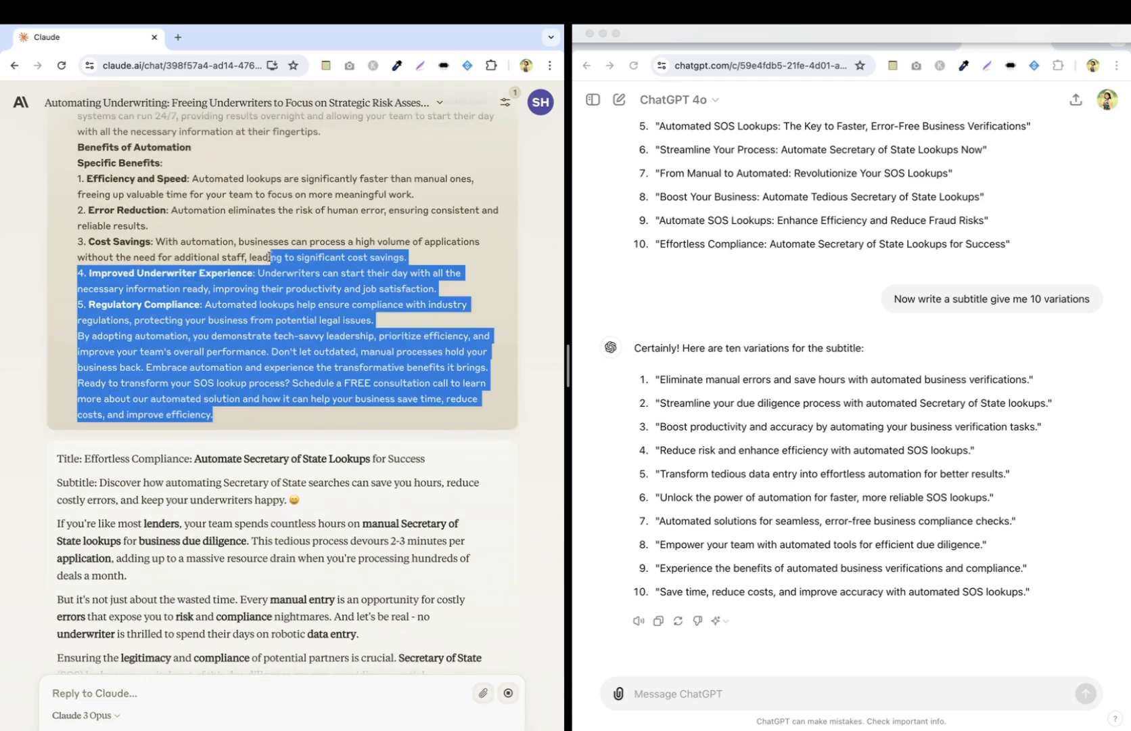
{"action": "scroll", "coordinate": [270, 256], "scroll_direction": "up", "scroll_amount": 7}
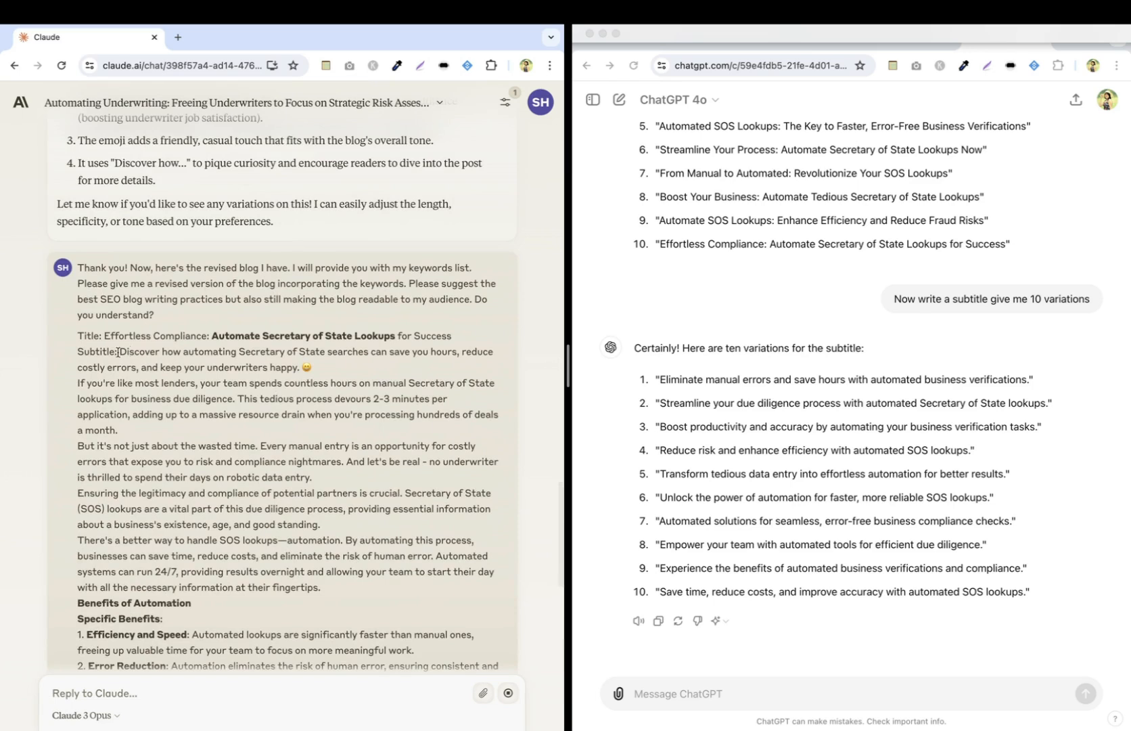
{"action": "scroll", "coordinate": [96, 295], "scroll_direction": "down", "scroll_amount": 15}
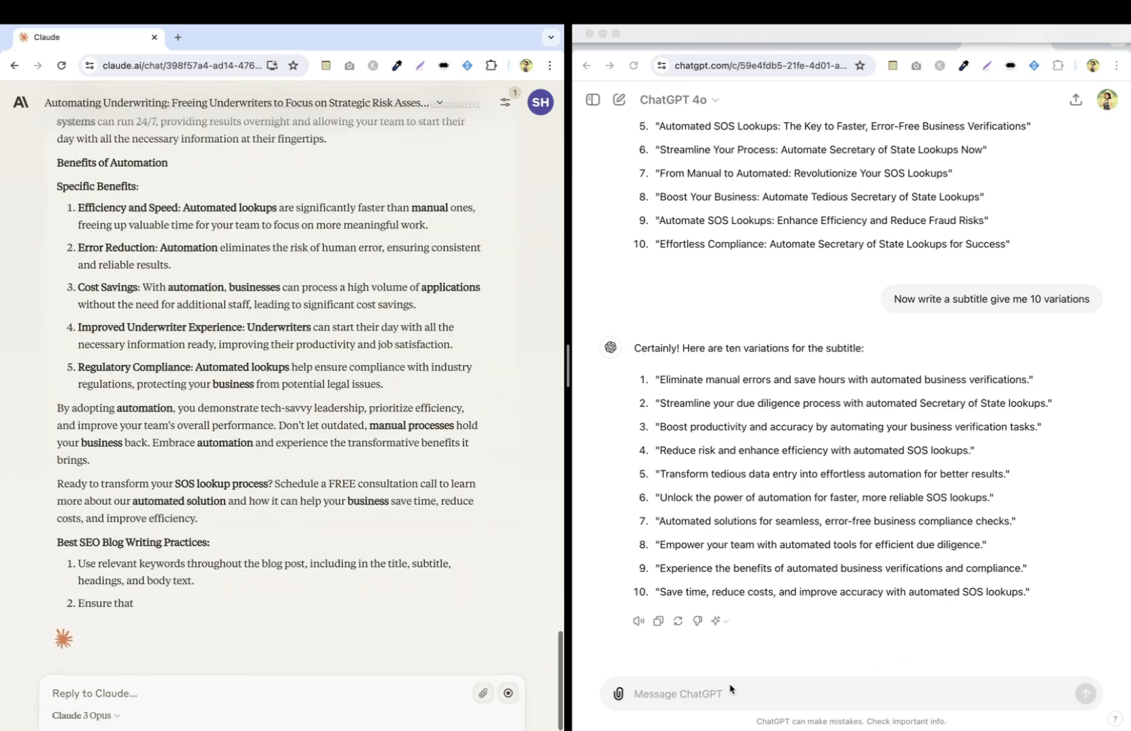
Paste the copied prompt into the ChatGPT conversation and send it.
{"action": "left_click", "coordinate": [696, 690]}
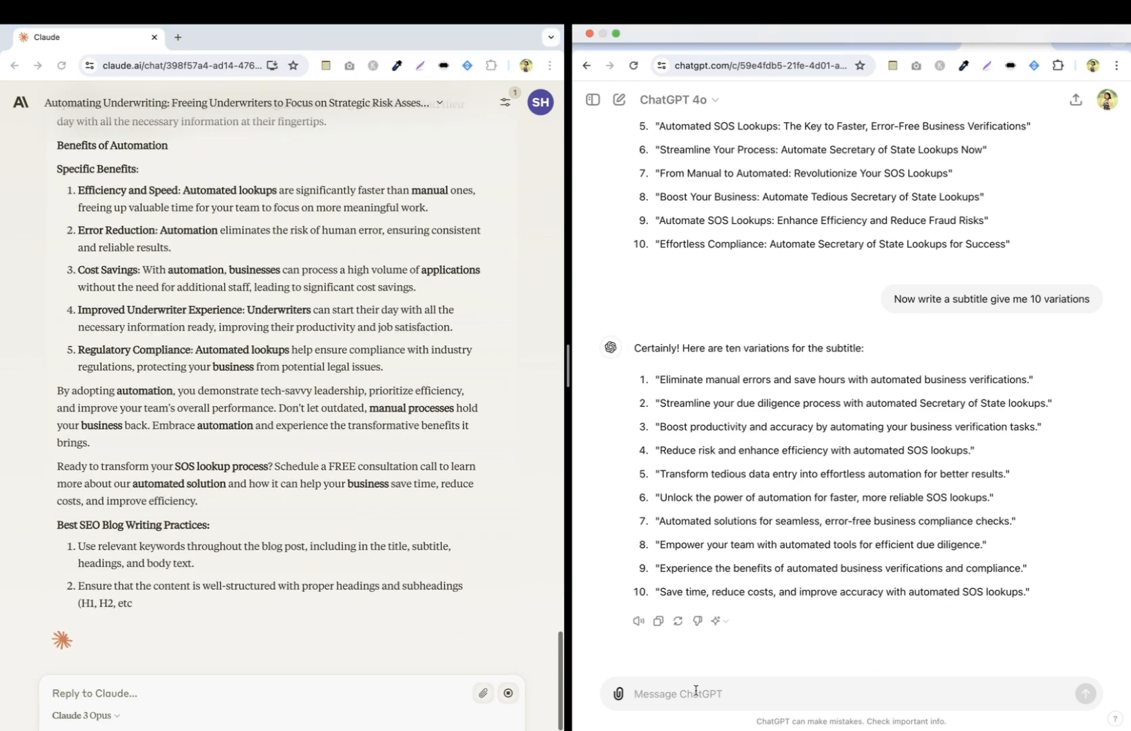
{"action": "key", "text": "super+v"}
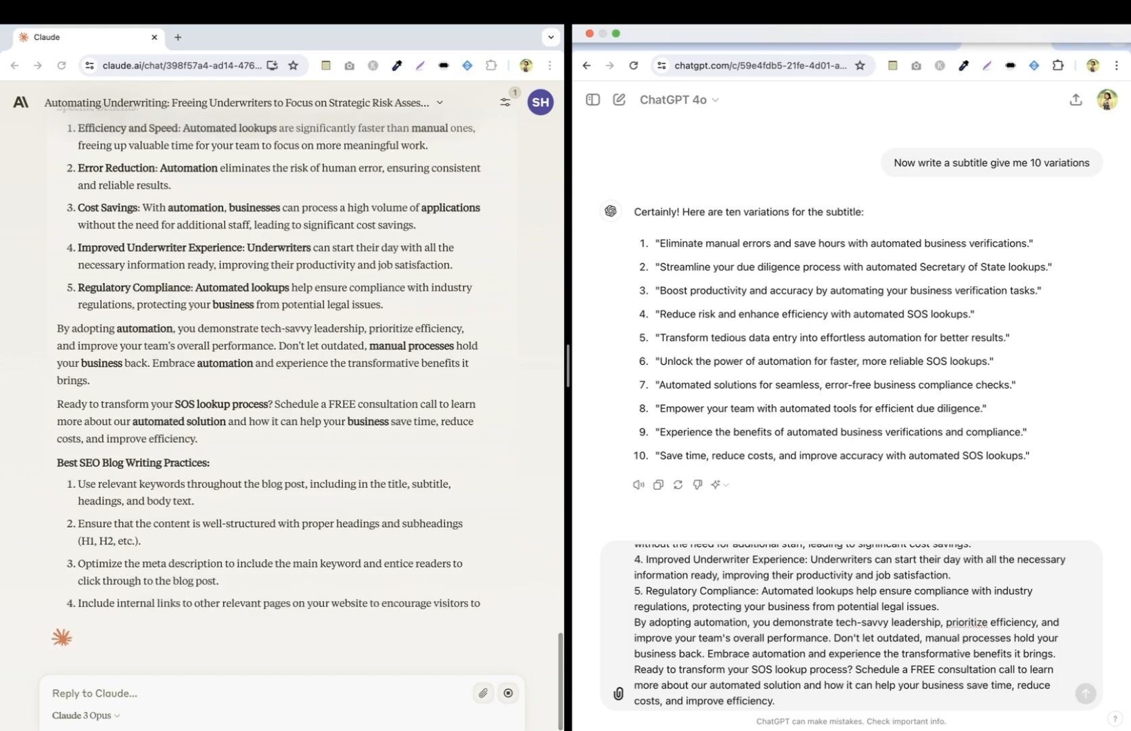
{"action": "key", "text": "Return"}
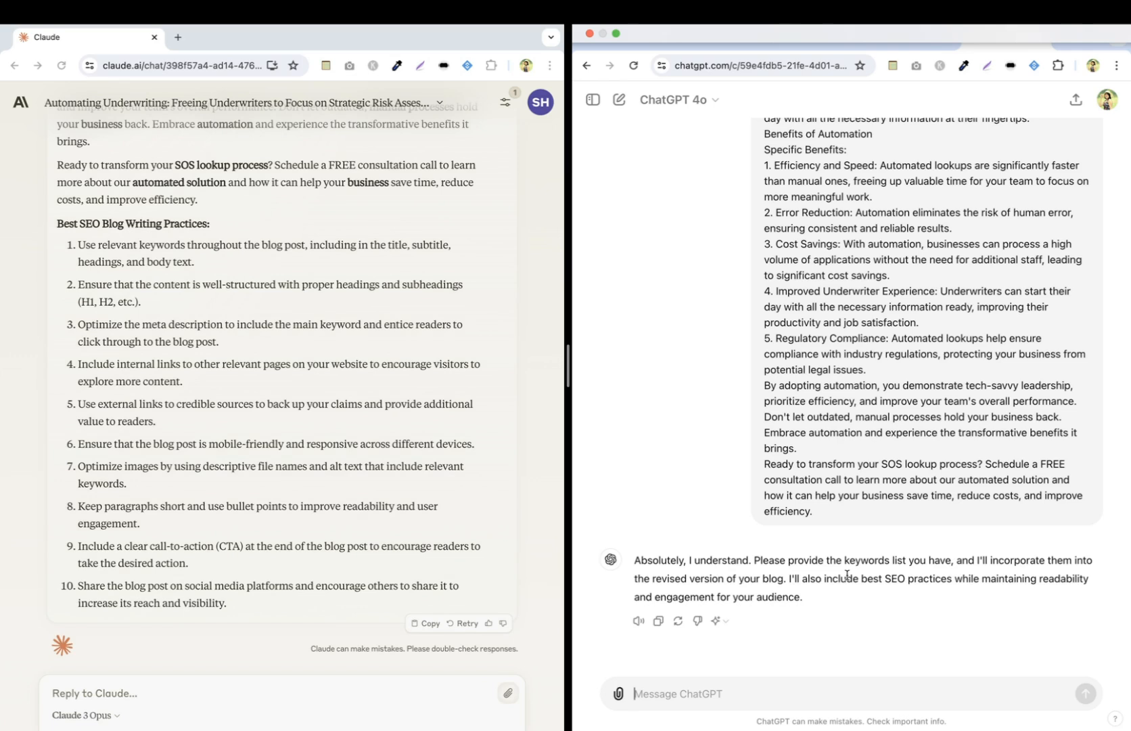
Compare ChatGPT's reply about SEO practices with Claude's rewritten blog and its list of best SEO writing practices.
{"action": "left_click_drag", "start_coordinate": [820, 600], "coordinate": [821, 589]}
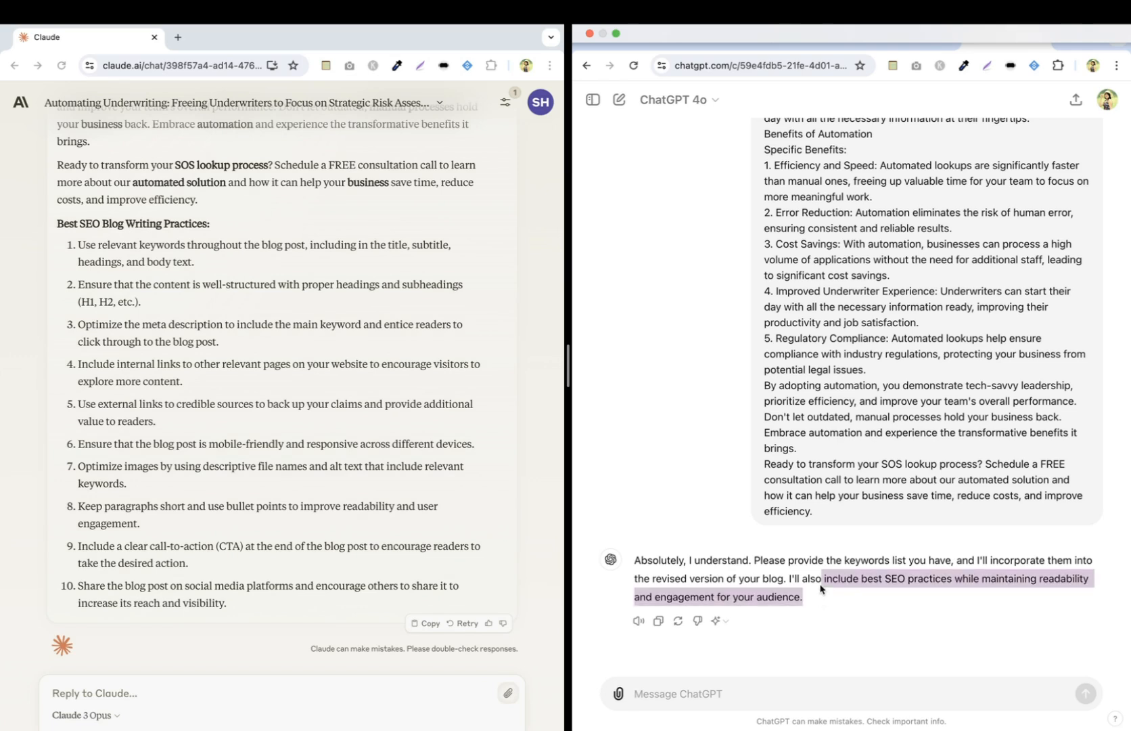
{"action": "left_click", "coordinate": [820, 588]}
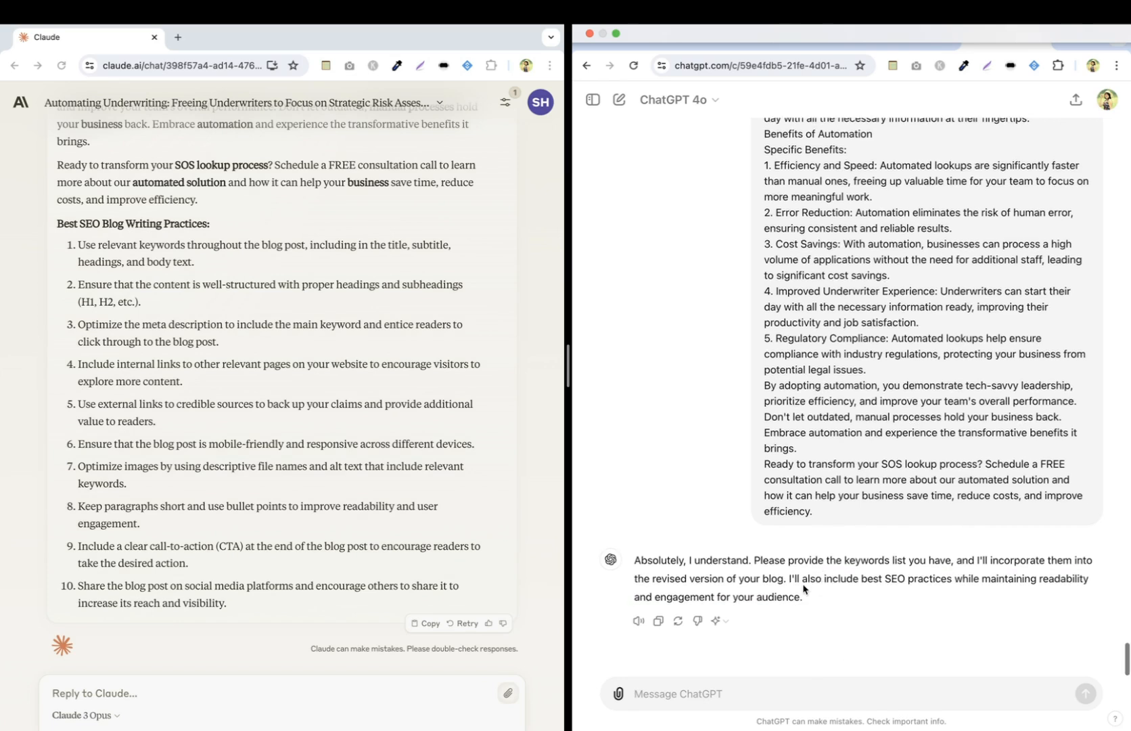
{"action": "scroll", "coordinate": [396, 518], "scroll_direction": "up", "scroll_amount": 5}
{"action": "scroll", "coordinate": [396, 517], "scroll_direction": "up", "scroll_amount": 15}
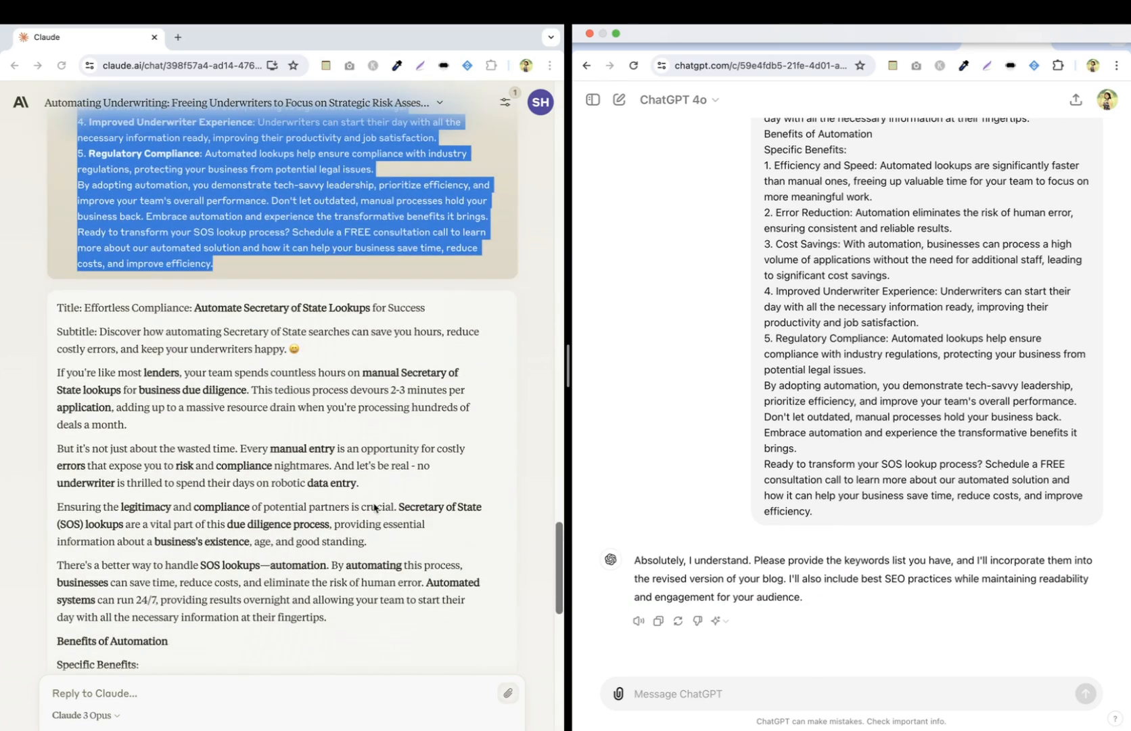
{"action": "scroll", "coordinate": [337, 417], "scroll_direction": "down", "scroll_amount": 12}
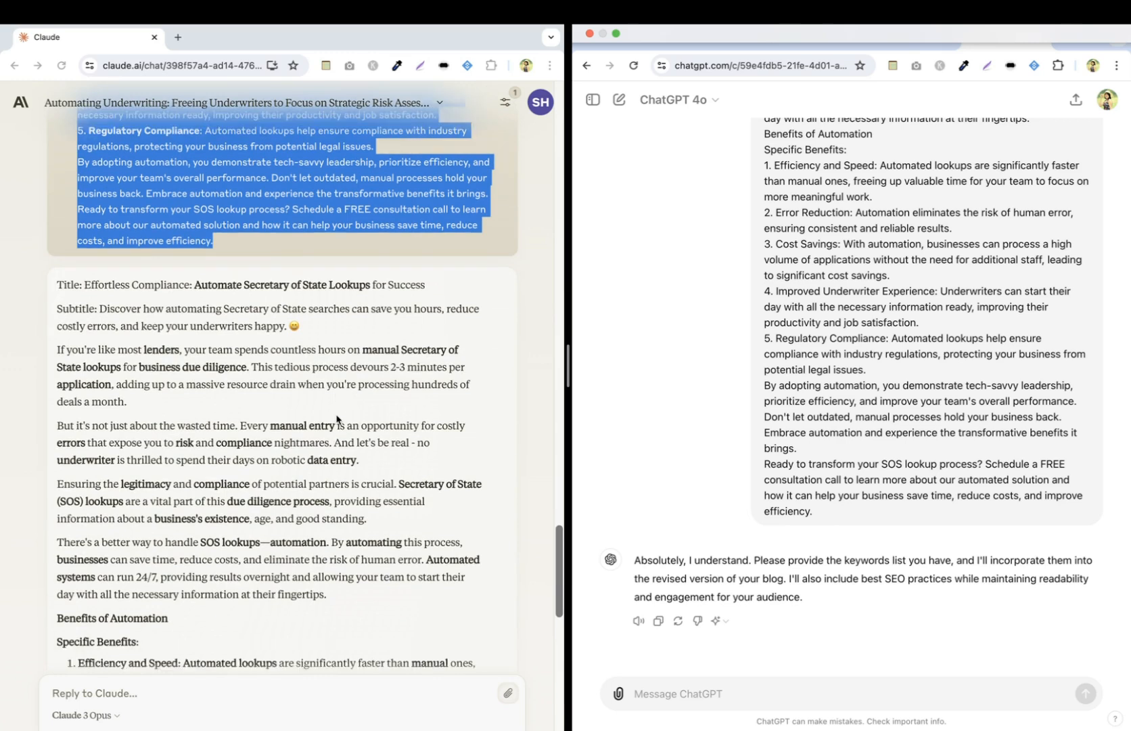
{"action": "scroll", "coordinate": [336, 418], "scroll_direction": "down", "scroll_amount": 7}
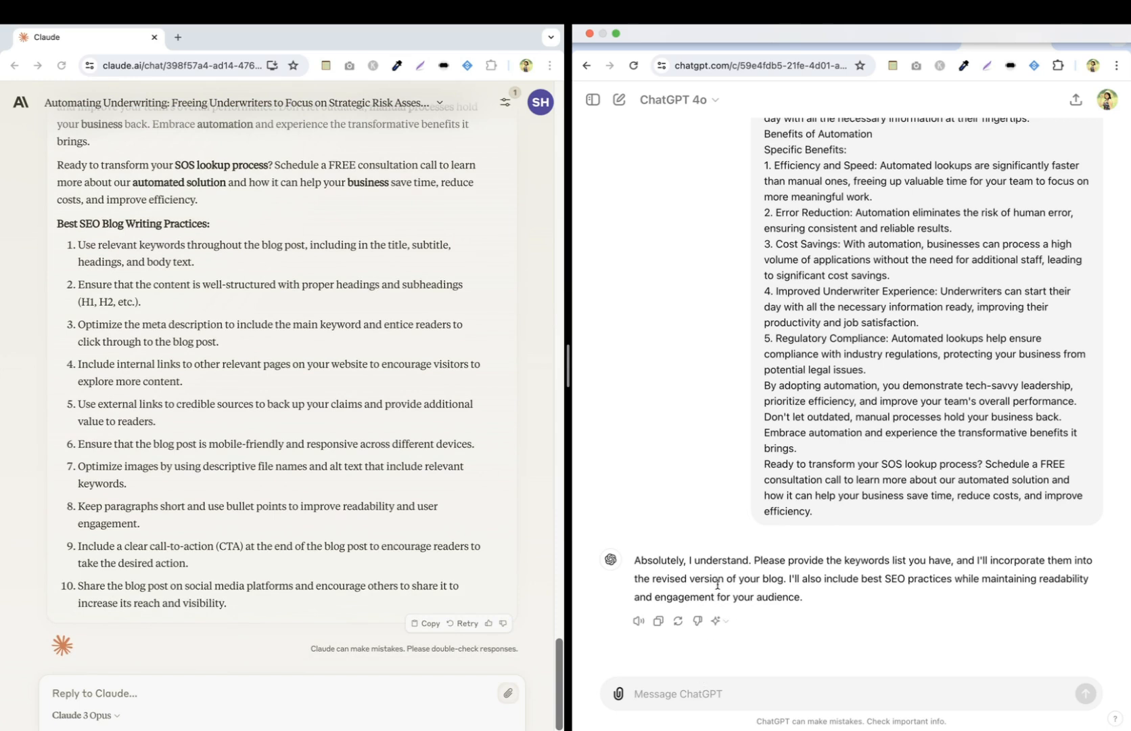
Switch to the browser window showing Webflow and open the Article Data spreadsheet in a new tab.
{"action": "key", "text": "ctrl+Right"}
{"action": "key", "text": "ctrl+Left"}
{"action": "key", "text": "ctrl+Left"}
{"action": "key", "text": "ctrl+Left"}
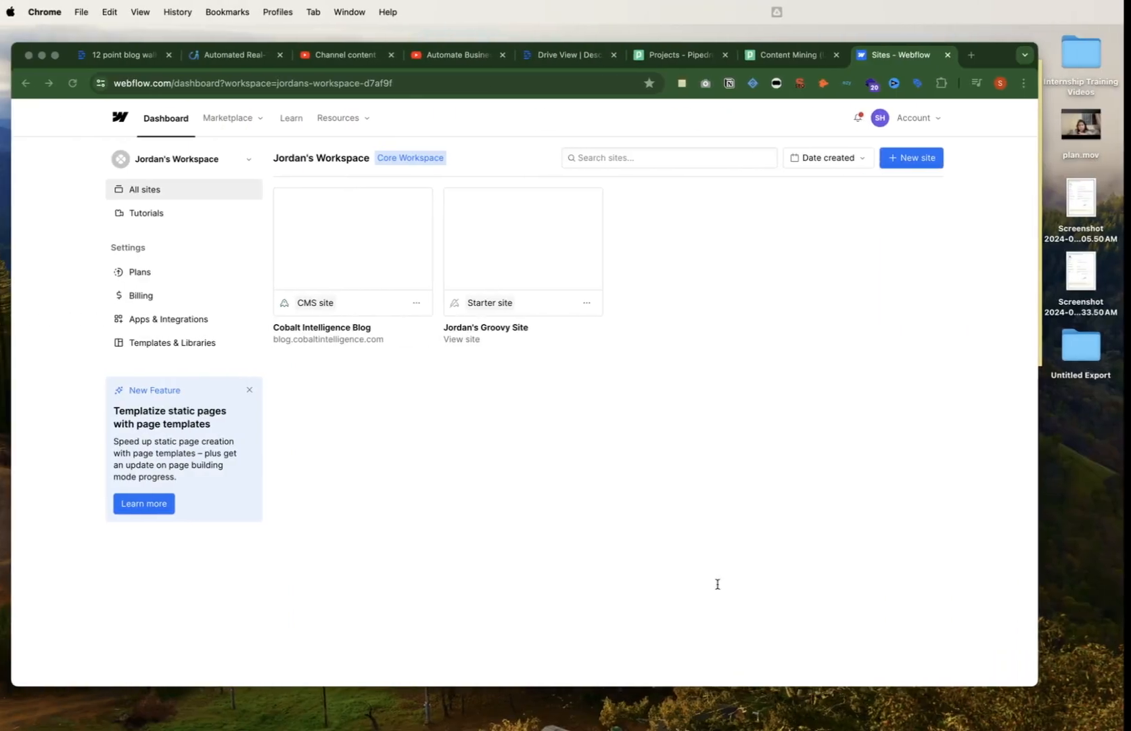
{"action": "key", "text": "ctrl+Left"}
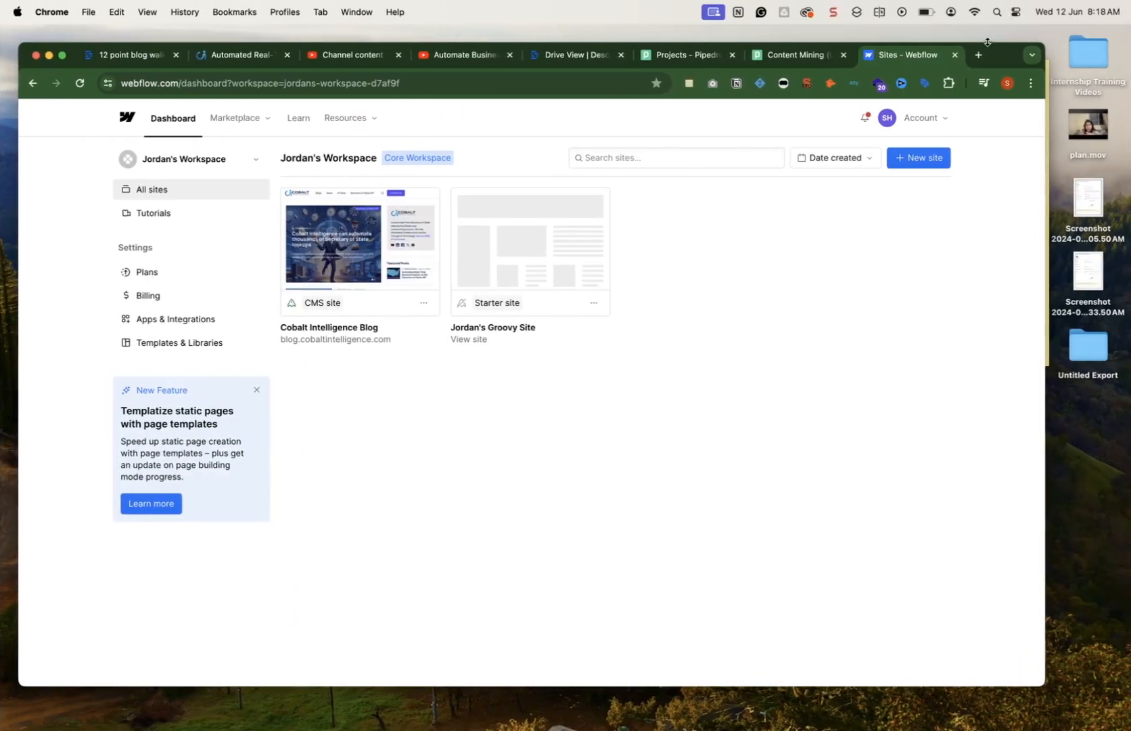
{"action": "left_click", "coordinate": [978, 55]}
{"action": "type", "text": "art"}
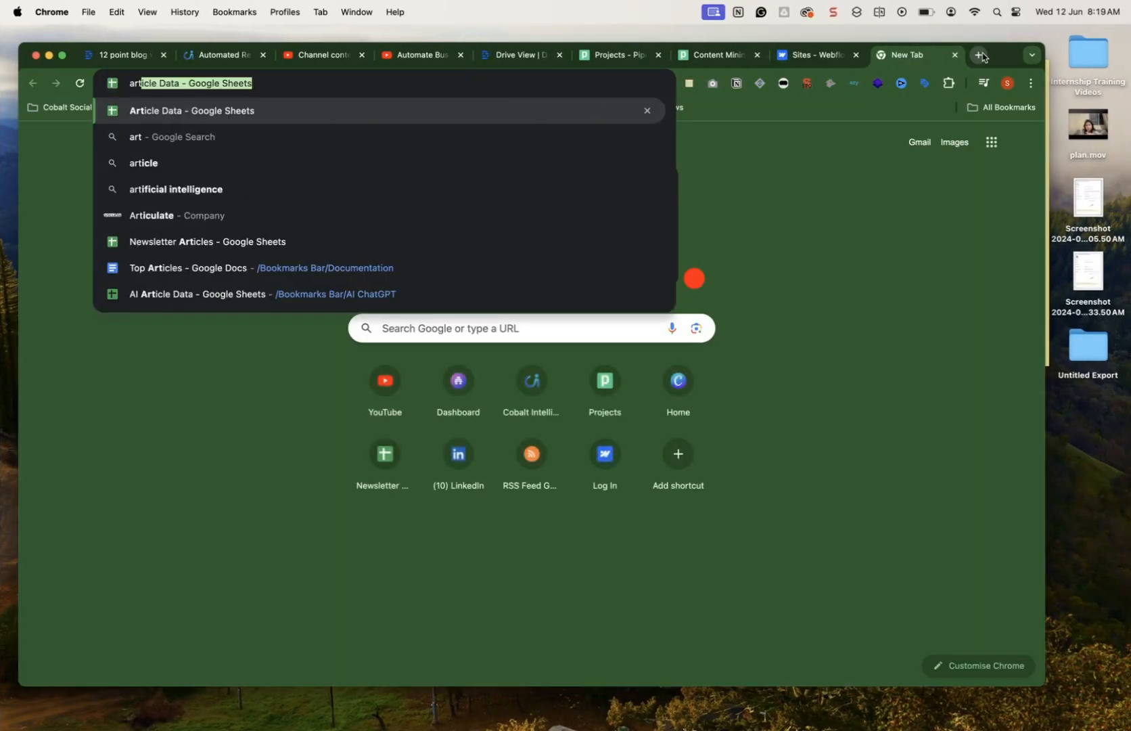
{"action": "key", "text": "Return"}
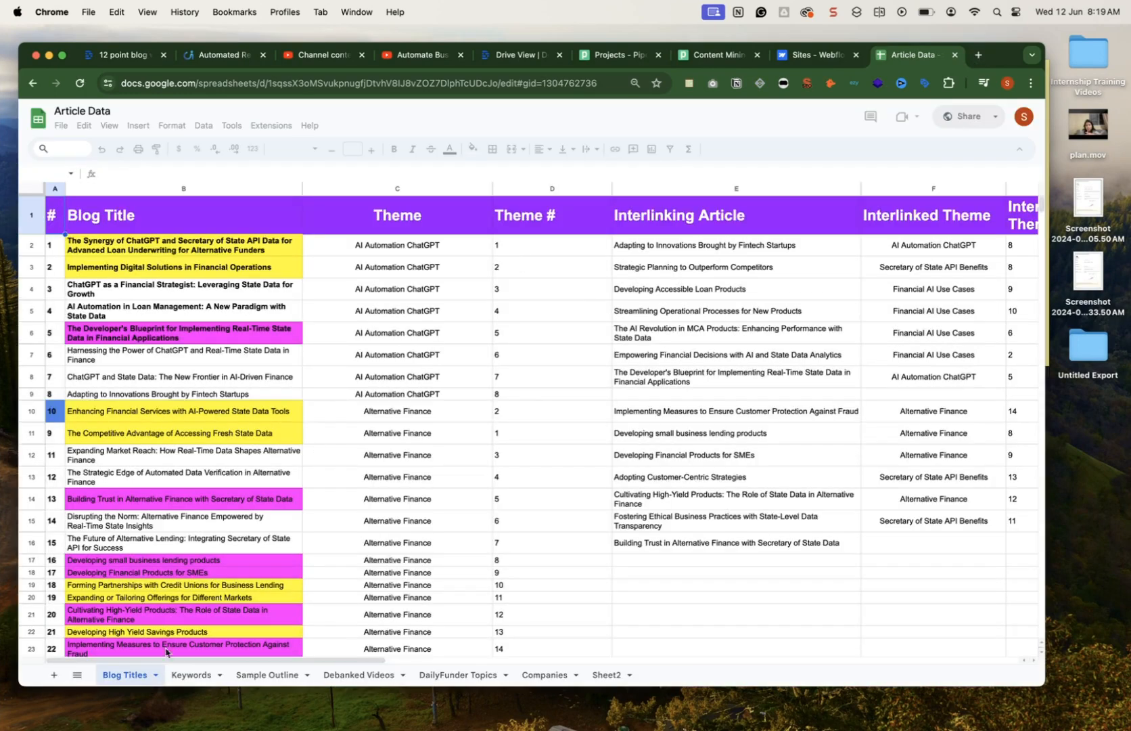
Copy the keyword range A1:D59 from the Keywords sheet and return to the Claude and ChatGPT windows.
{"action": "left_click", "coordinate": [198, 674]}
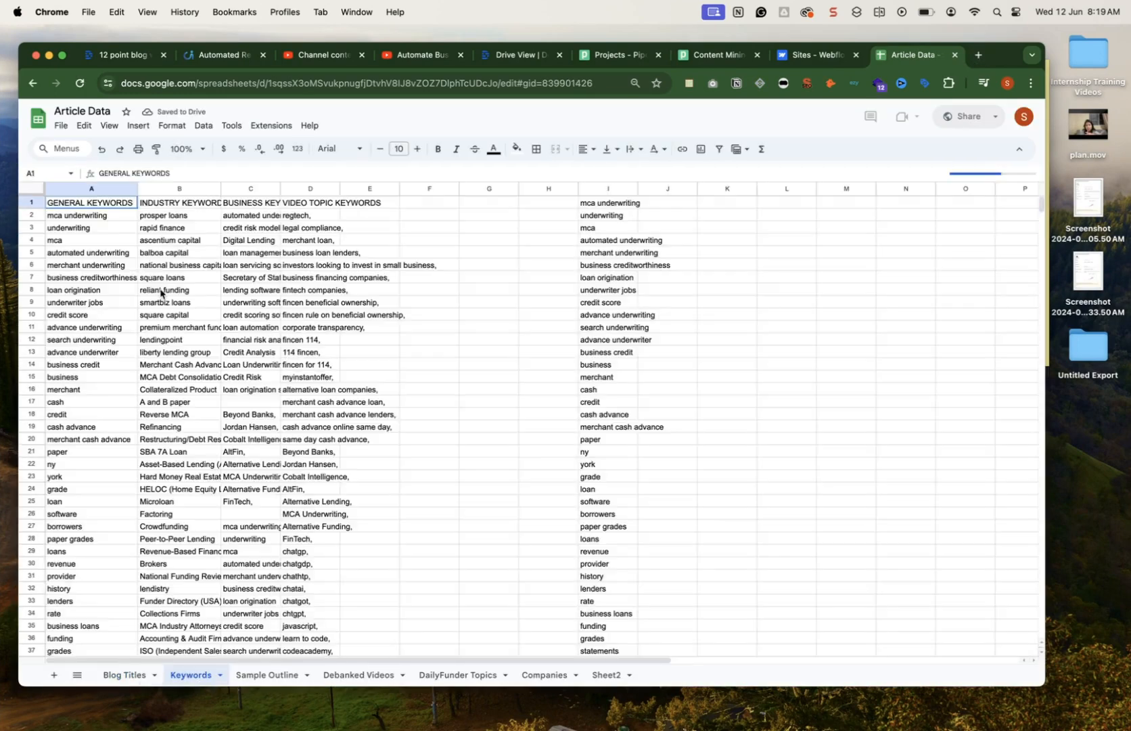
{"action": "scroll", "coordinate": [329, 330], "scroll_direction": "down", "scroll_amount": 8}
{"action": "scroll", "coordinate": [329, 332], "scroll_direction": "down", "scroll_amount": 3}
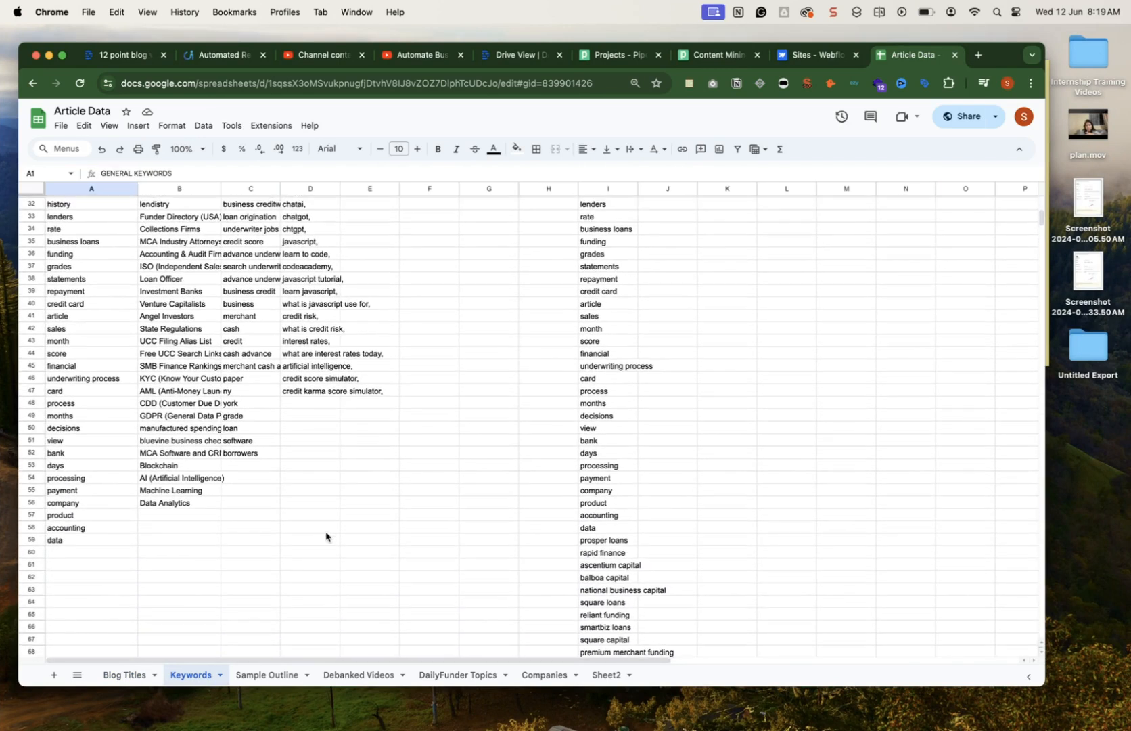
{"action": "left_click", "coordinate": [326, 539], "text": "shift"}
{"action": "key", "text": "super+c"}
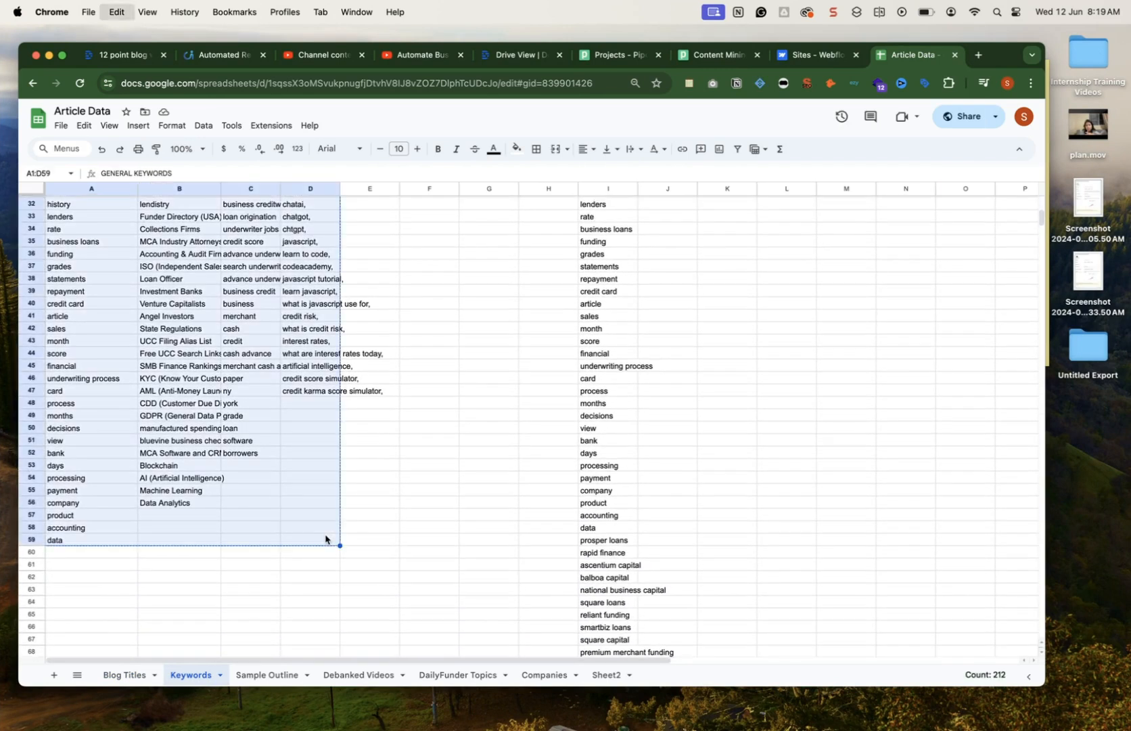
{"action": "key", "text": "ctrl+Right"}
{"action": "key", "text": "ctrl+Right"}
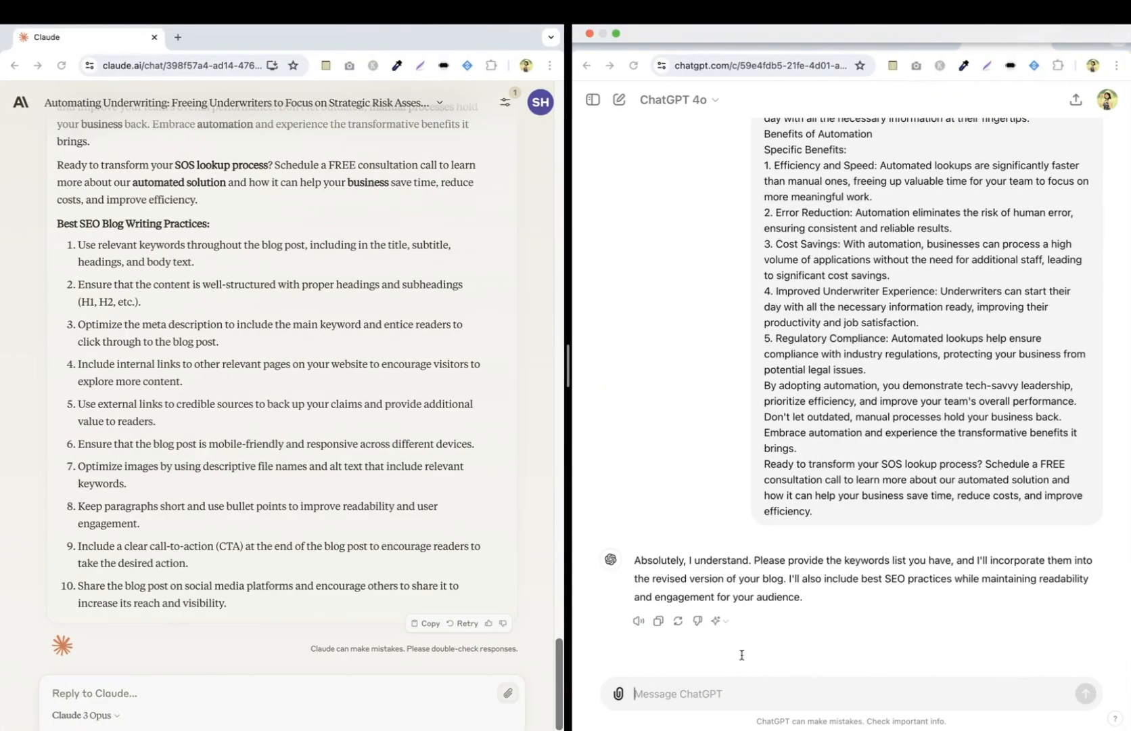
Send ChatGPT the message "Tell me which keywords (long-tail and short)" followed by the copied keyword list on a new line.
{"action": "type", "text": "Tell me which"}
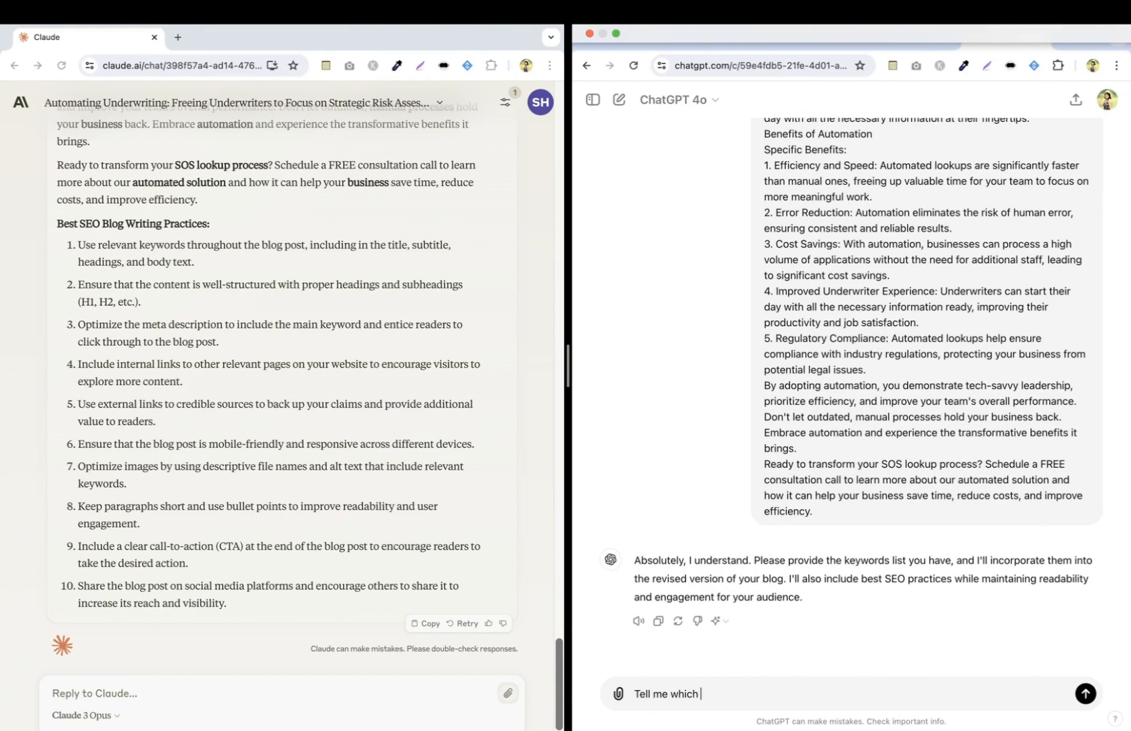
{"action": "type", "text": " keywords (long "}
{"action": "type", "text": "tail and shot"}
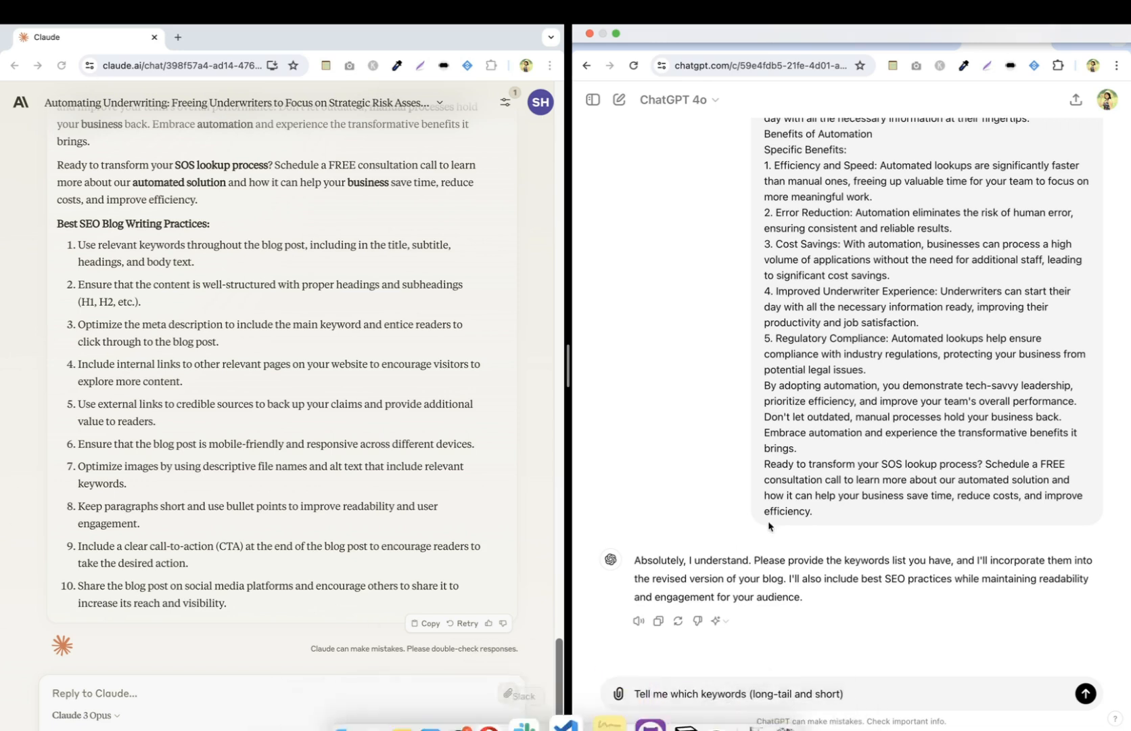
{"action": "type", "text": "and the"}
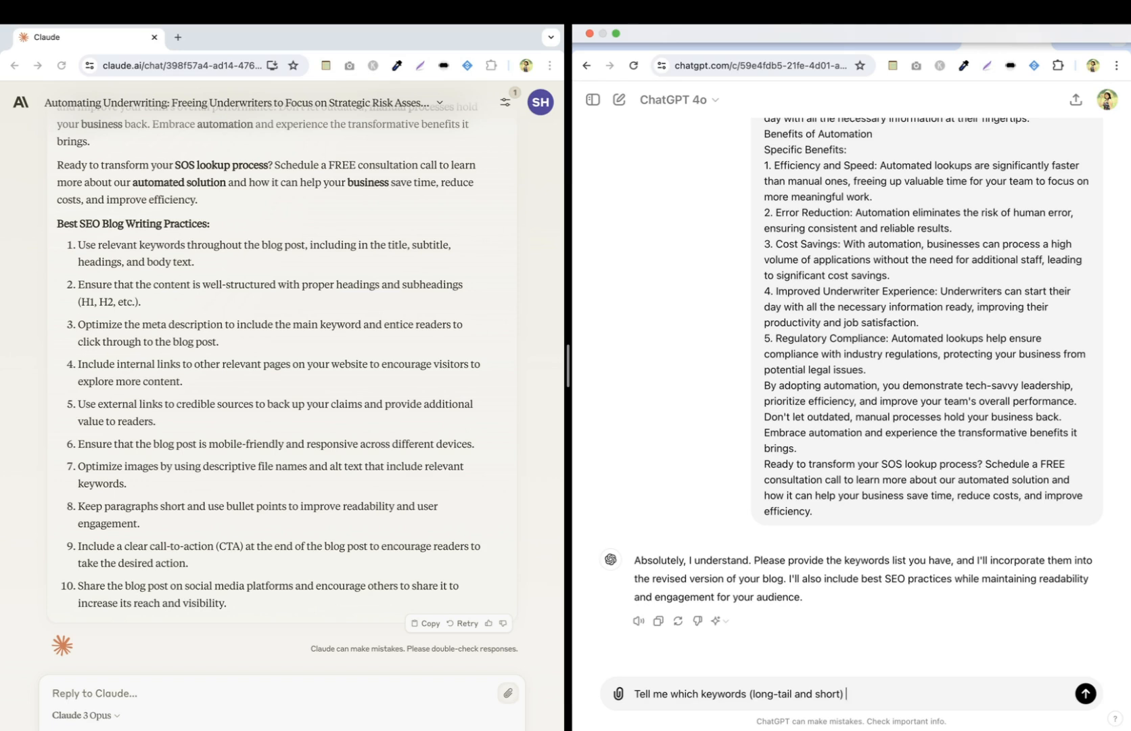
{"action": "key", "text": "shift+Return"}
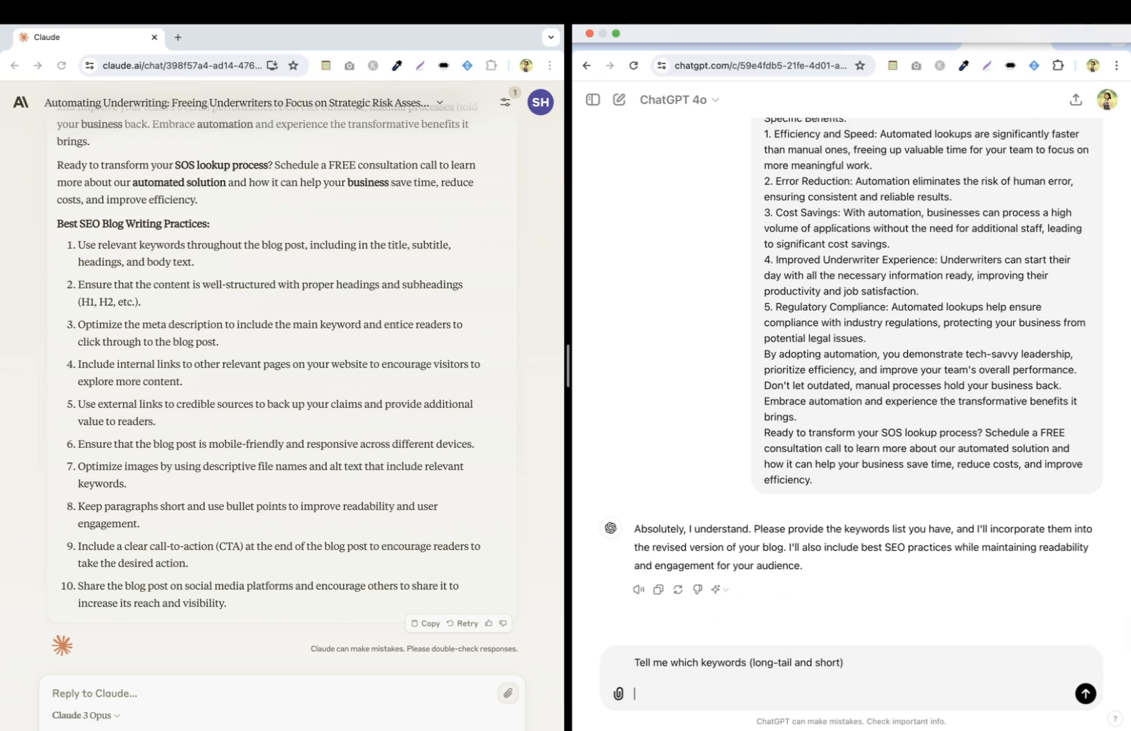
{"action": "key", "text": "super+v"}
{"action": "key", "text": "Return"}
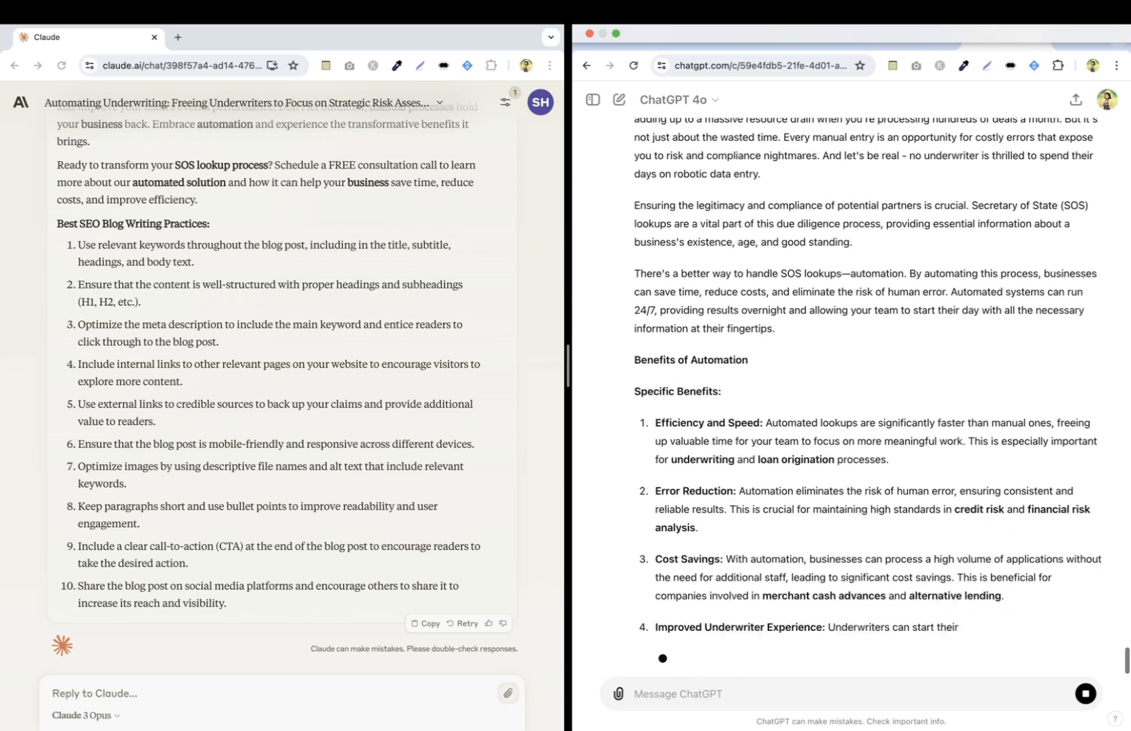
Review ChatGPT's revised blog from its title to the SEO Best Practices Applied list.
{"action": "scroll", "coordinate": [901, 392], "scroll_direction": "up", "scroll_amount": 5}
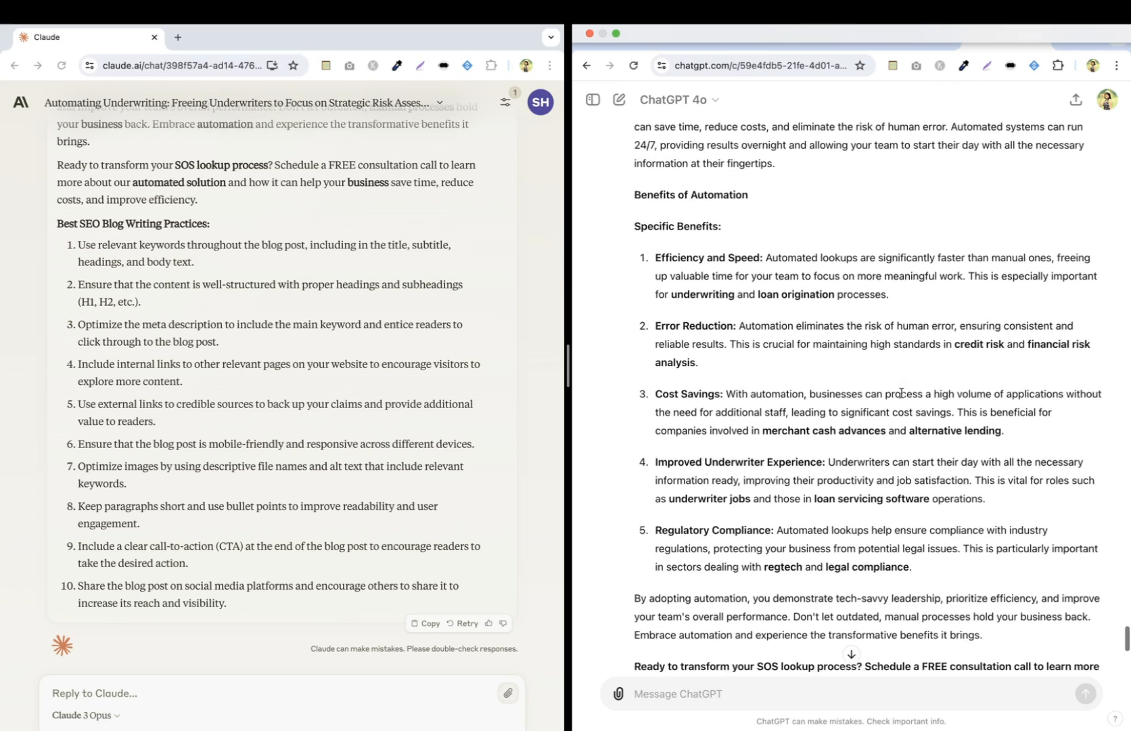
{"action": "scroll", "coordinate": [901, 392], "scroll_direction": "up", "scroll_amount": 10}
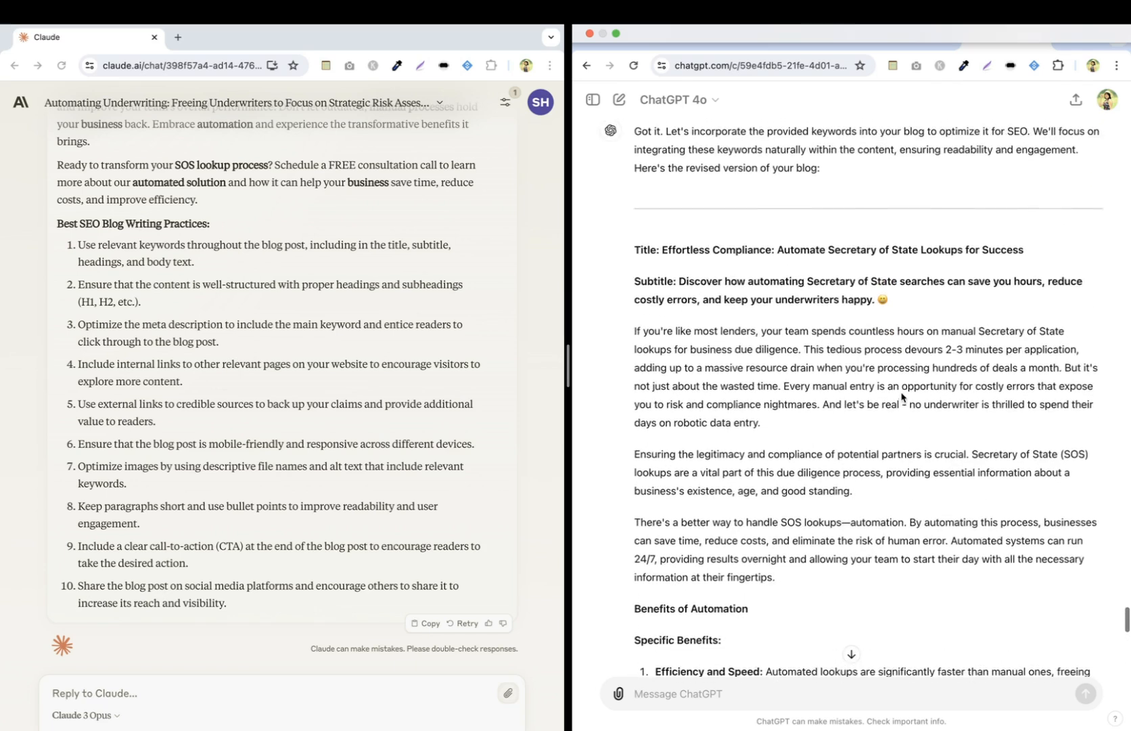
{"action": "scroll", "coordinate": [901, 392], "scroll_direction": "down", "scroll_amount": 8}
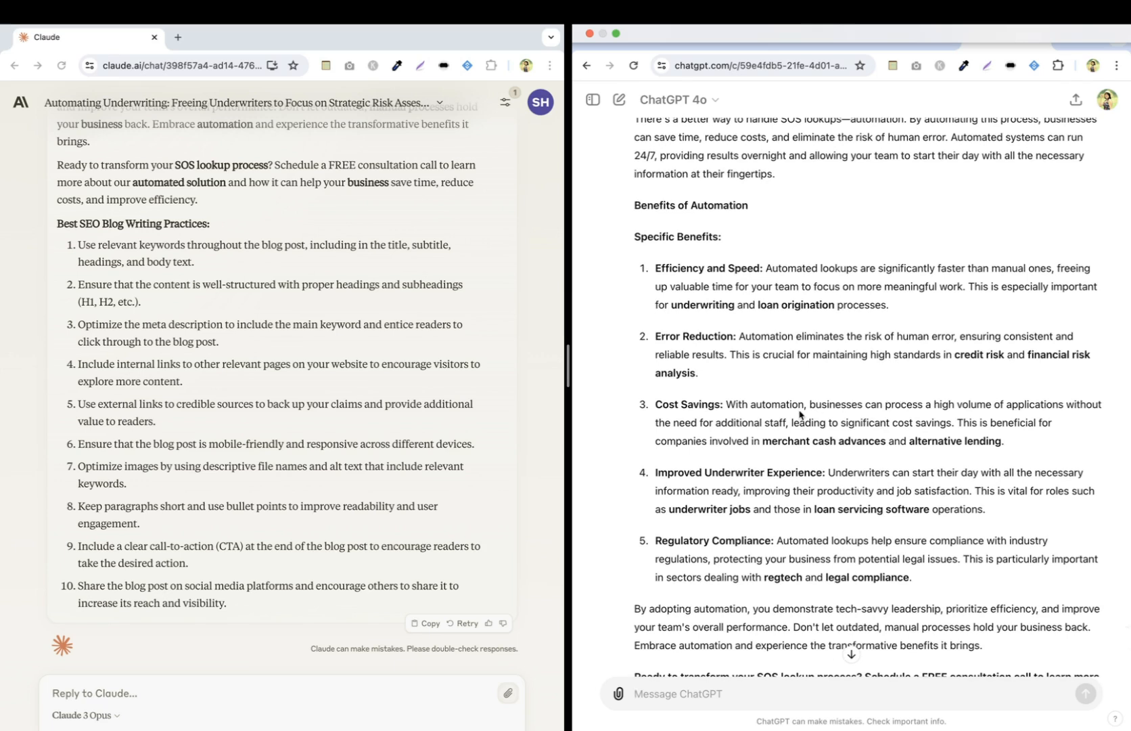
{"action": "scroll", "coordinate": [800, 414], "scroll_direction": "down", "scroll_amount": 3}
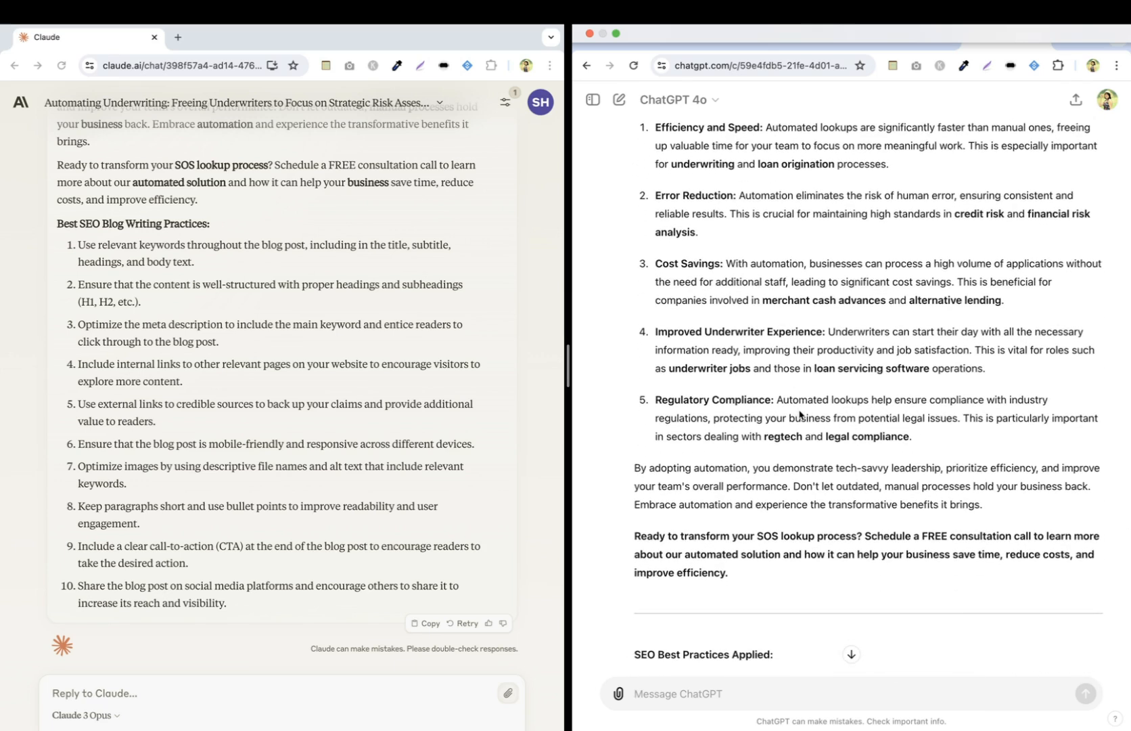
{"action": "scroll", "coordinate": [800, 414], "scroll_direction": "down", "scroll_amount": 3}
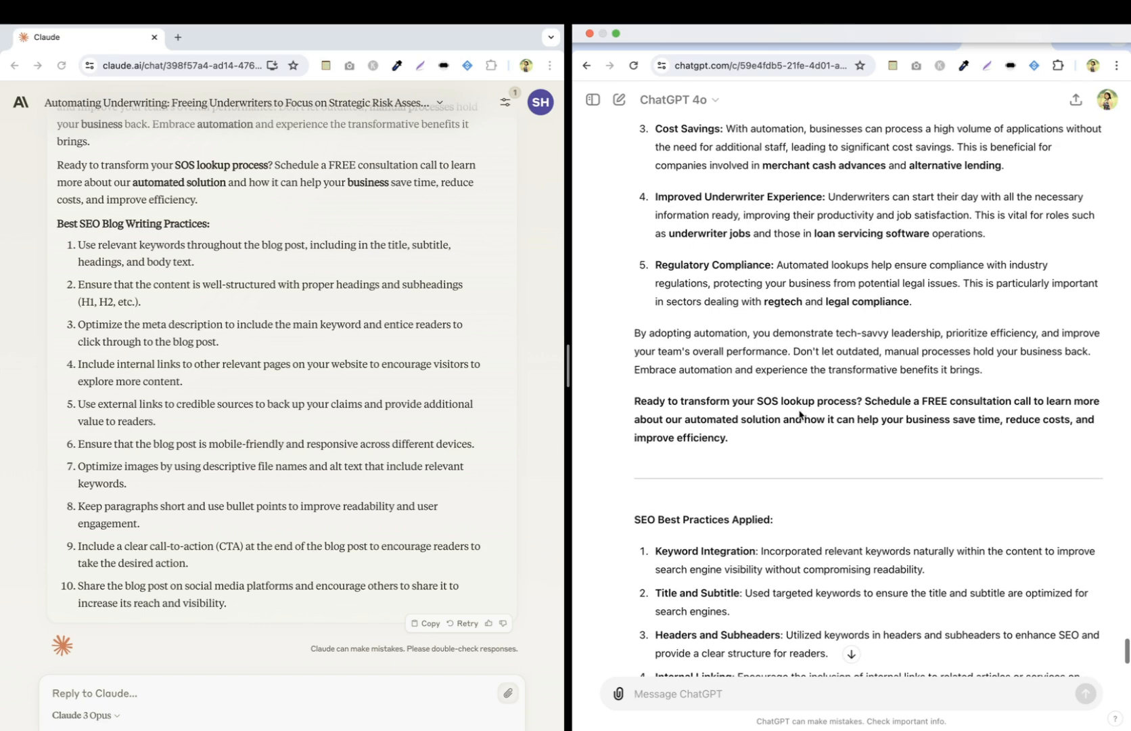
{"action": "scroll", "coordinate": [800, 414], "scroll_direction": "down", "scroll_amount": 3}
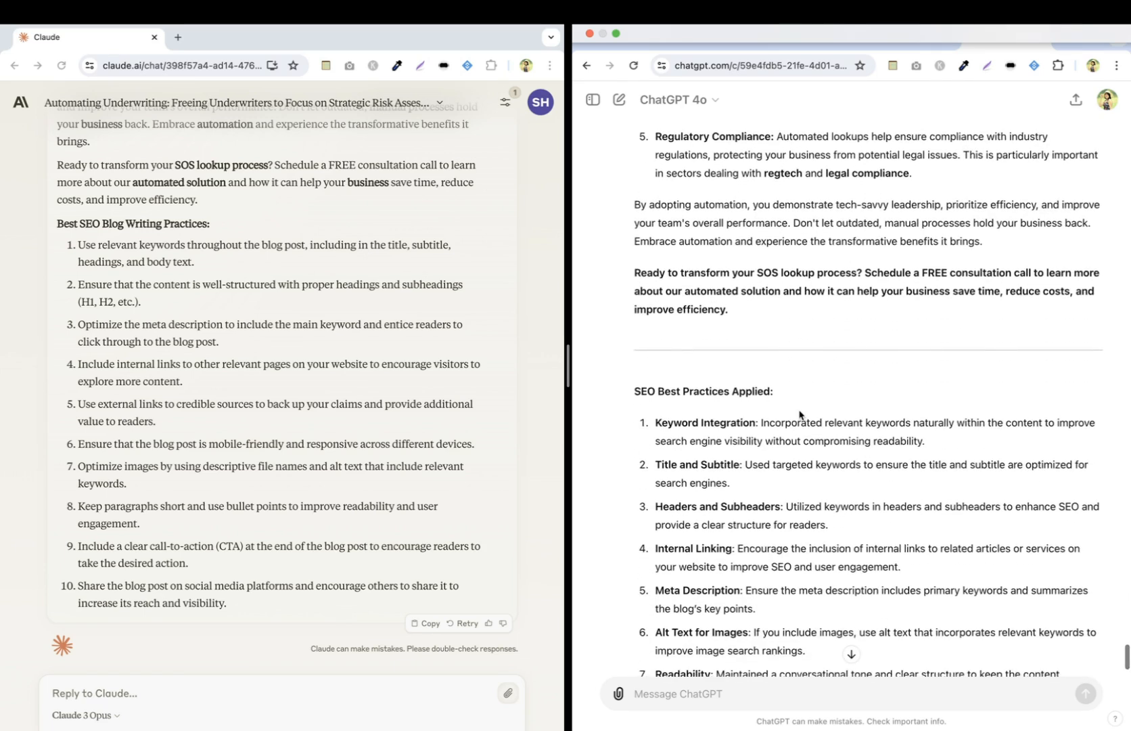
{"action": "scroll", "coordinate": [799, 410], "scroll_direction": "down", "scroll_amount": 2}
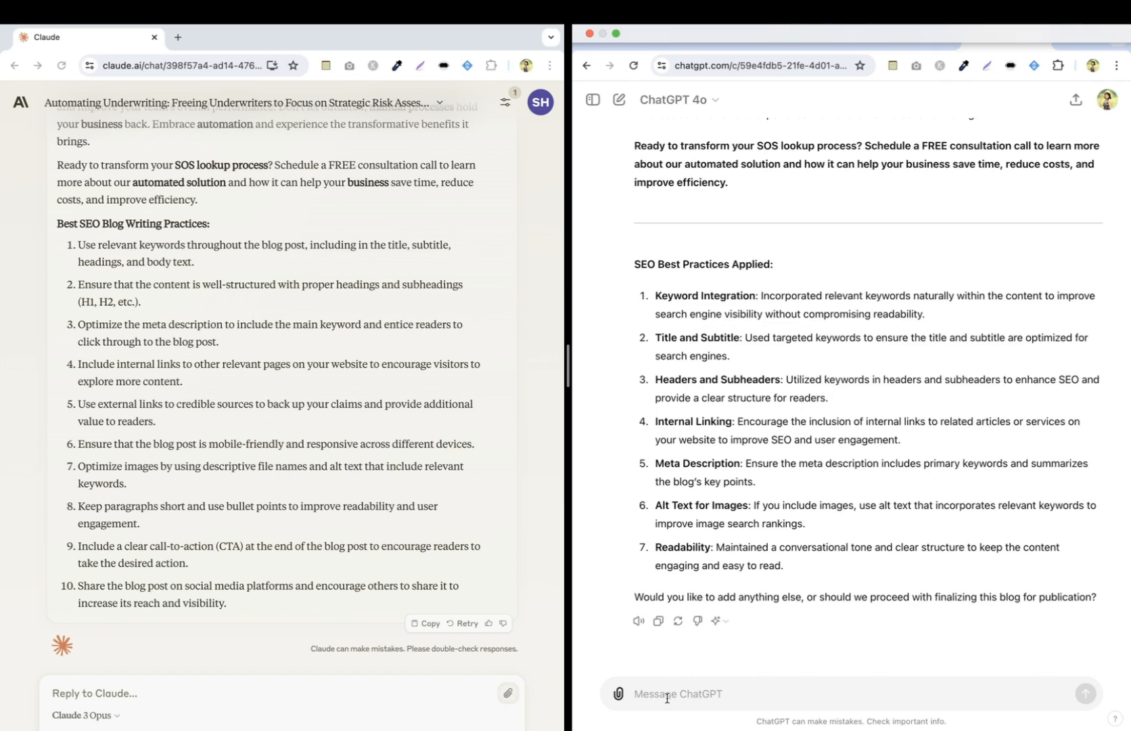
Ask ChatGPT "Give me the list of keywords you used".
{"action": "type", "text": "Give me the "}
{"action": "type", "text": "list and"}
{"action": "type", "text": "keywo"}
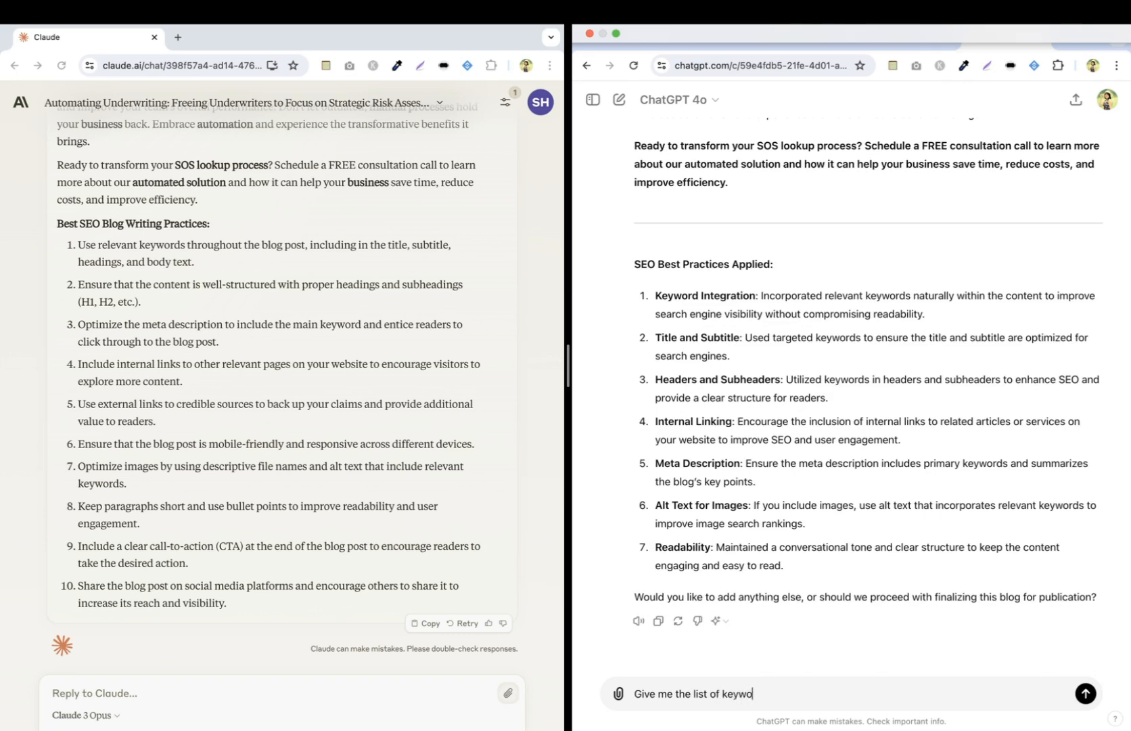
{"action": "type", "text": "rds you used"}
{"action": "key", "text": "Return"}
Compare ChatGPT's list of used keywords and its revised blog with the bolded keywords in Claude's version.
{"action": "scroll", "coordinate": [223, 471], "scroll_direction": "up", "scroll_amount": 10}
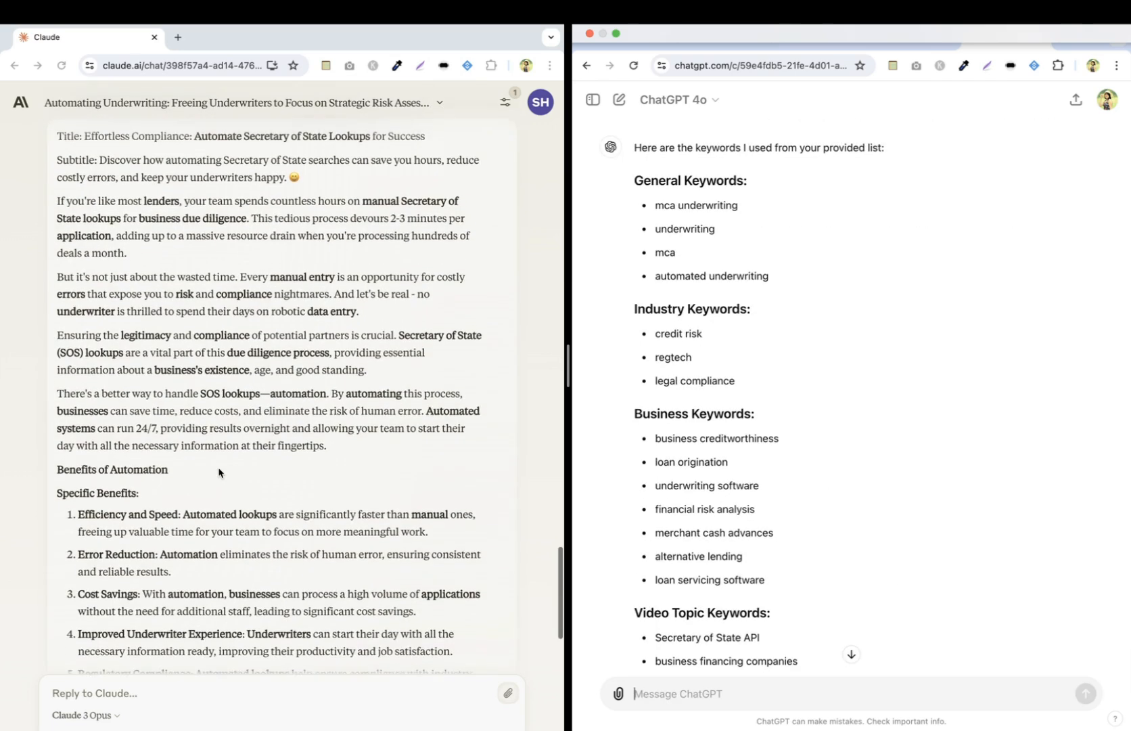
{"action": "scroll", "coordinate": [218, 472], "scroll_direction": "up", "scroll_amount": 3}
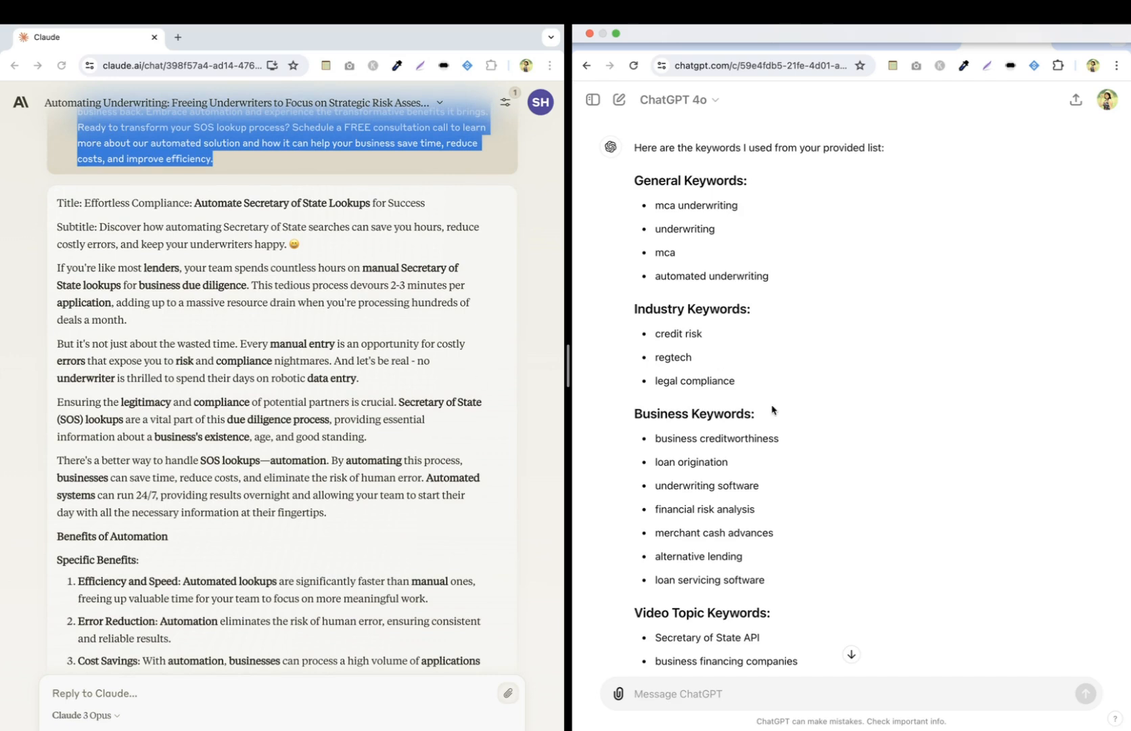
{"action": "scroll", "coordinate": [772, 409], "scroll_direction": "down", "scroll_amount": 1}
{"action": "scroll", "coordinate": [772, 409], "scroll_direction": "up", "scroll_amount": 8}
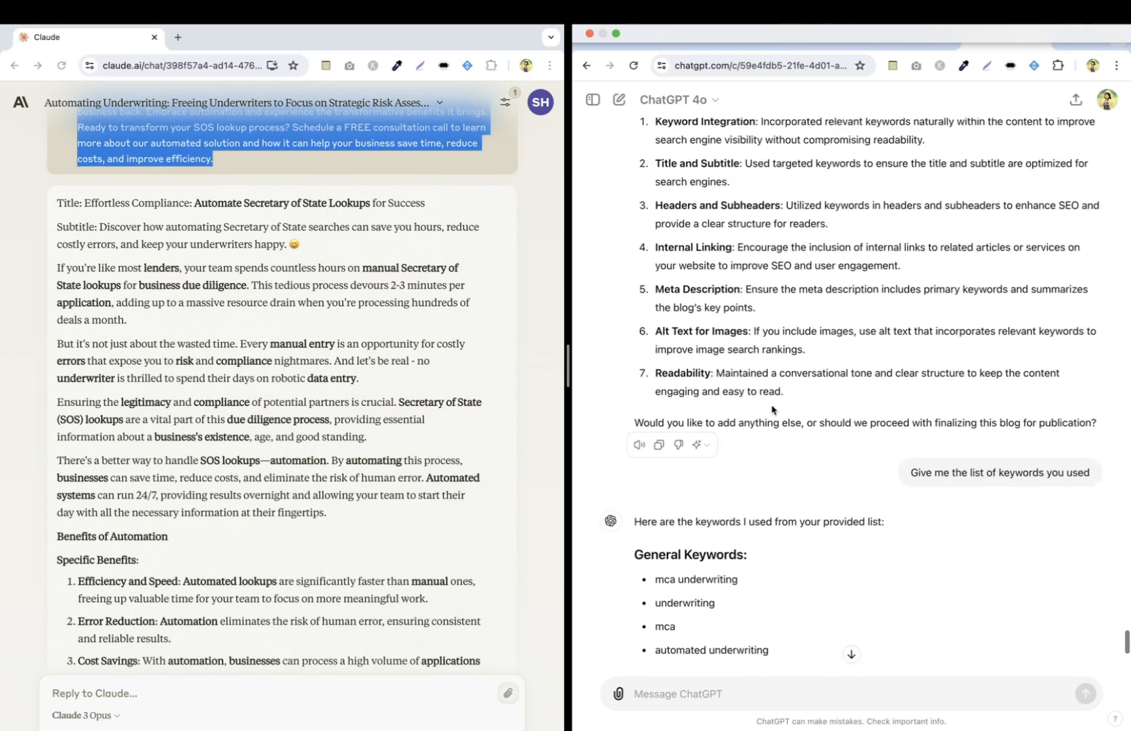
{"action": "scroll", "coordinate": [773, 409], "scroll_direction": "up", "scroll_amount": 7}
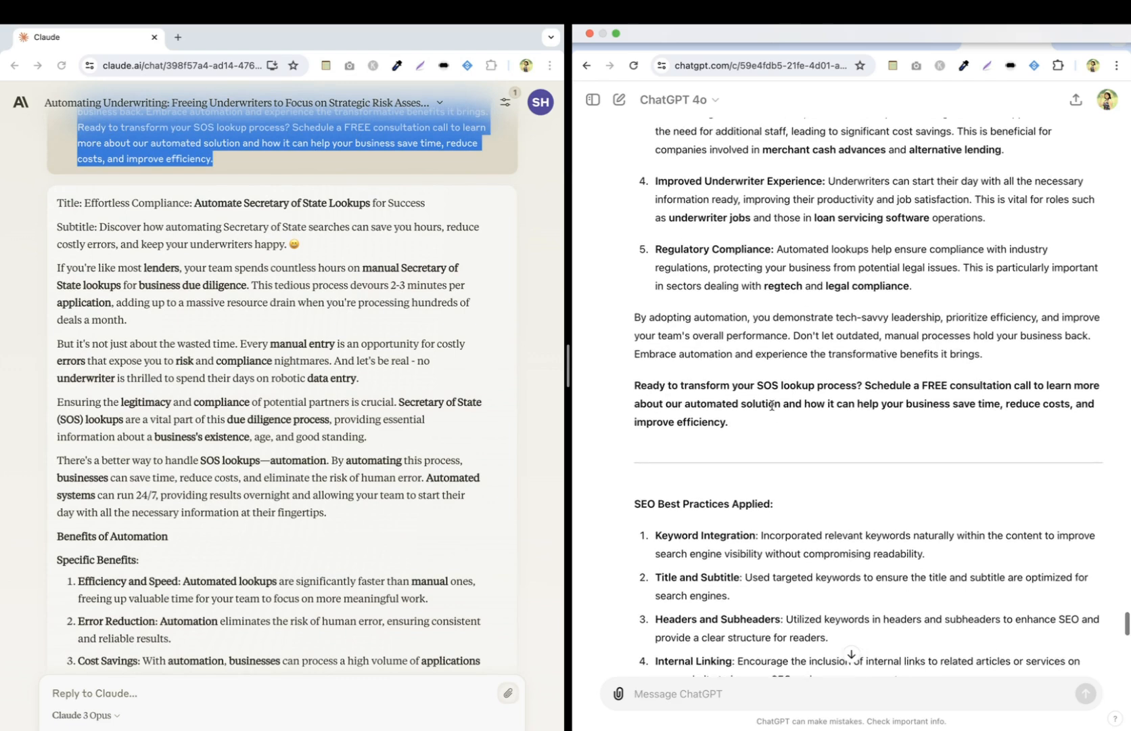
{"action": "left_click_drag", "start_coordinate": [778, 264], "coordinate": [835, 304]}
{"action": "left_click", "coordinate": [835, 304]}
{"action": "scroll", "coordinate": [836, 308], "scroll_direction": "up", "scroll_amount": 4}
{"action": "scroll", "coordinate": [835, 309], "scroll_direction": "up", "scroll_amount": 6}
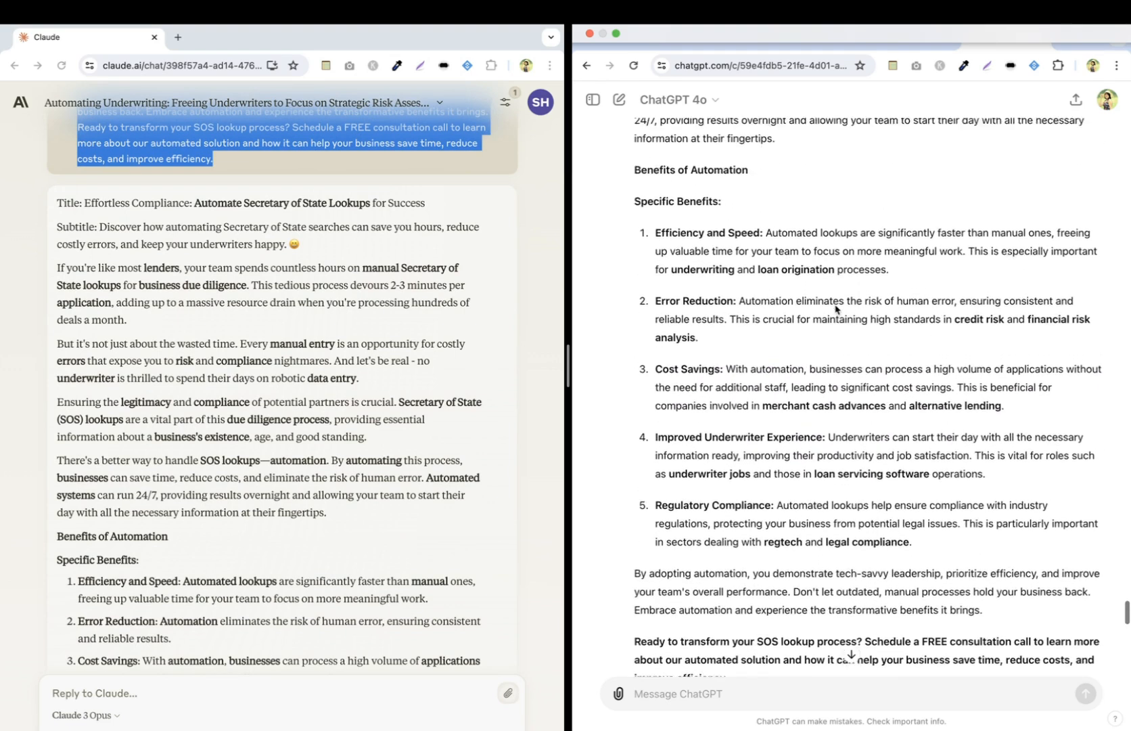
{"action": "scroll", "coordinate": [835, 309], "scroll_direction": "down", "scroll_amount": 4}
{"action": "scroll", "coordinate": [835, 309], "scroll_direction": "up", "scroll_amount": 4}
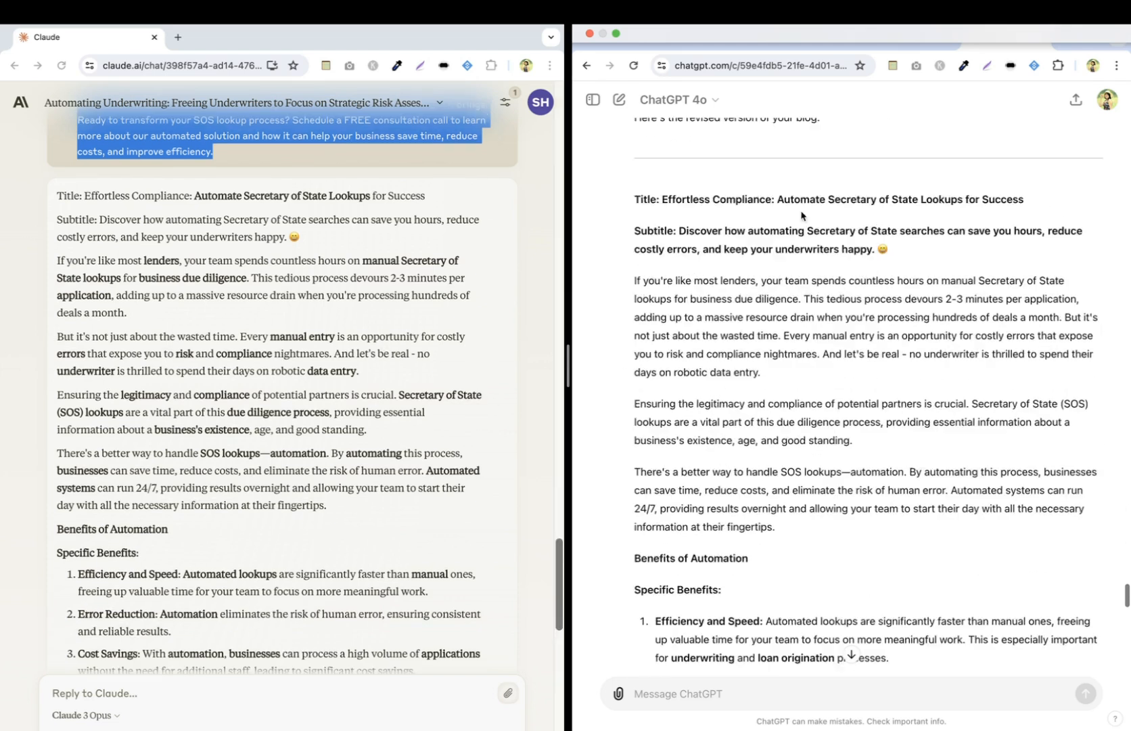
Examine the introductory paragraphs and Specific Benefits section of ChatGPT's blog for keyword use.
{"action": "left_click_drag", "start_coordinate": [655, 281], "coordinate": [853, 511]}
{"action": "left_click", "coordinate": [853, 510]}
{"action": "left_click_drag", "start_coordinate": [805, 534], "coordinate": [639, 292]}
{"action": "scroll", "coordinate": [783, 392], "scroll_direction": "down", "scroll_amount": 1}
{"action": "scroll", "coordinate": [784, 392], "scroll_direction": "down", "scroll_amount": 5}
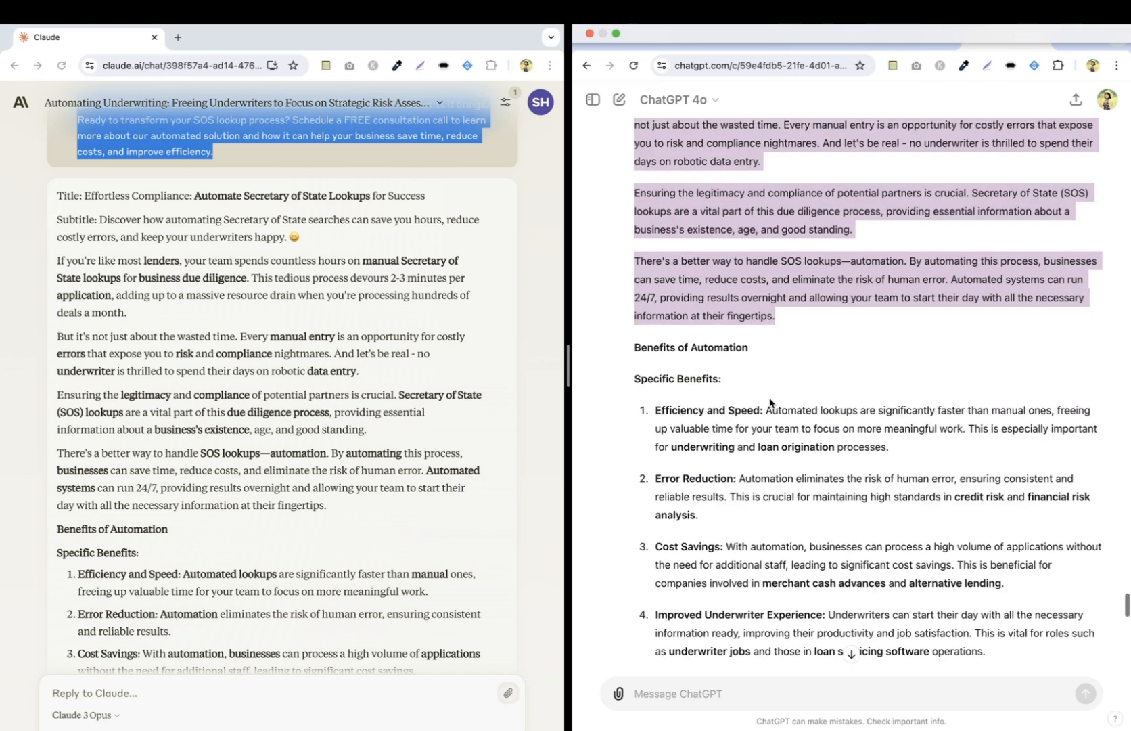
{"action": "left_click_drag", "start_coordinate": [732, 428], "coordinate": [790, 477]}
{"action": "left_click", "coordinate": [785, 470]}
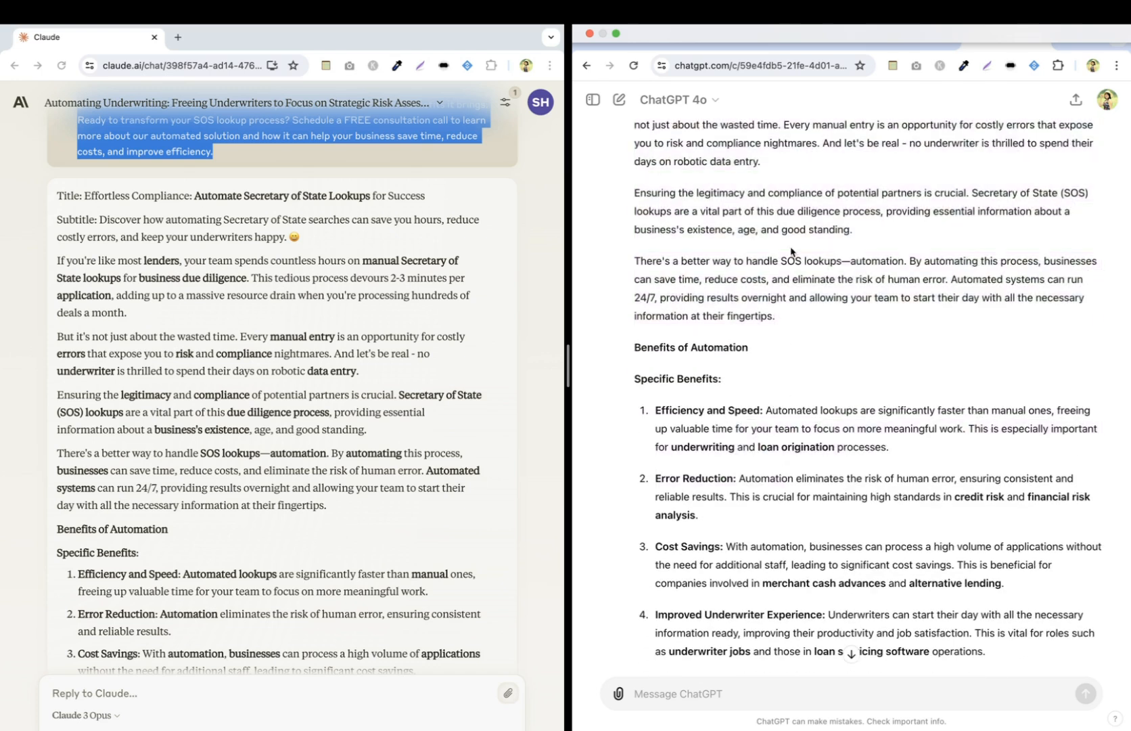
Read through Claude's rewritten blog and compare its bolded keywords with the same paragraphs in ChatGPT's version.
{"action": "scroll", "coordinate": [225, 369], "scroll_direction": "down", "scroll_amount": 1}
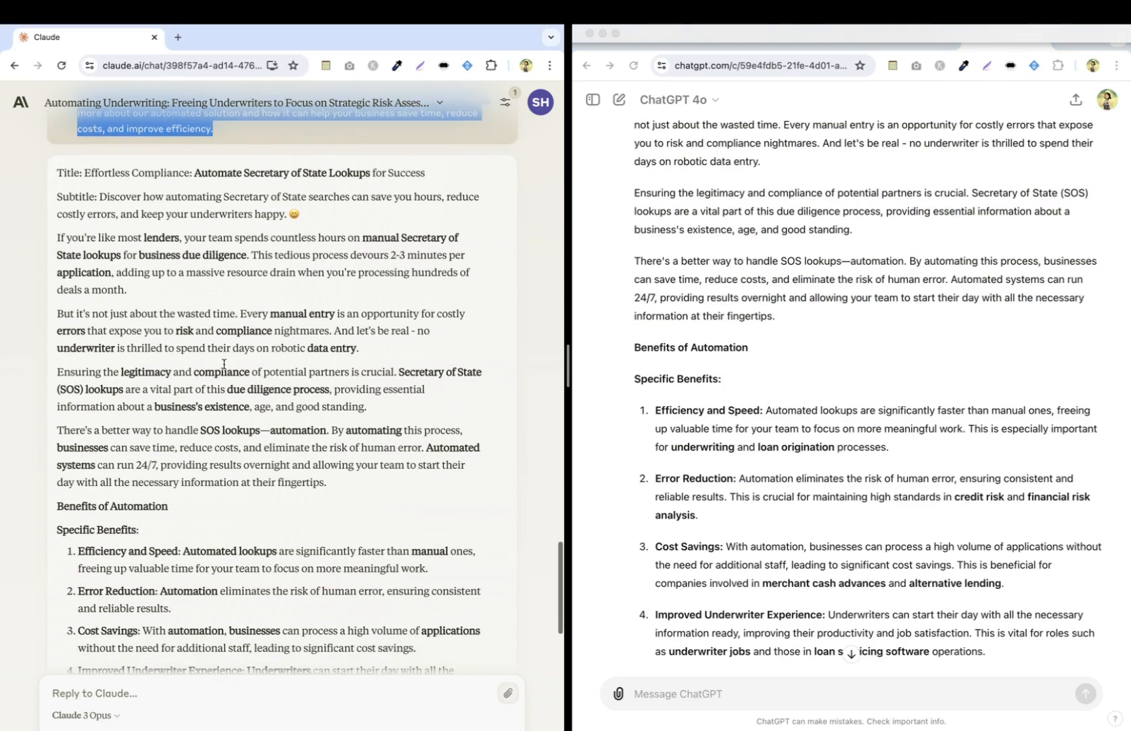
{"action": "left_click_drag", "start_coordinate": [61, 239], "coordinate": [196, 241]}
{"action": "left_click", "coordinate": [202, 242]}
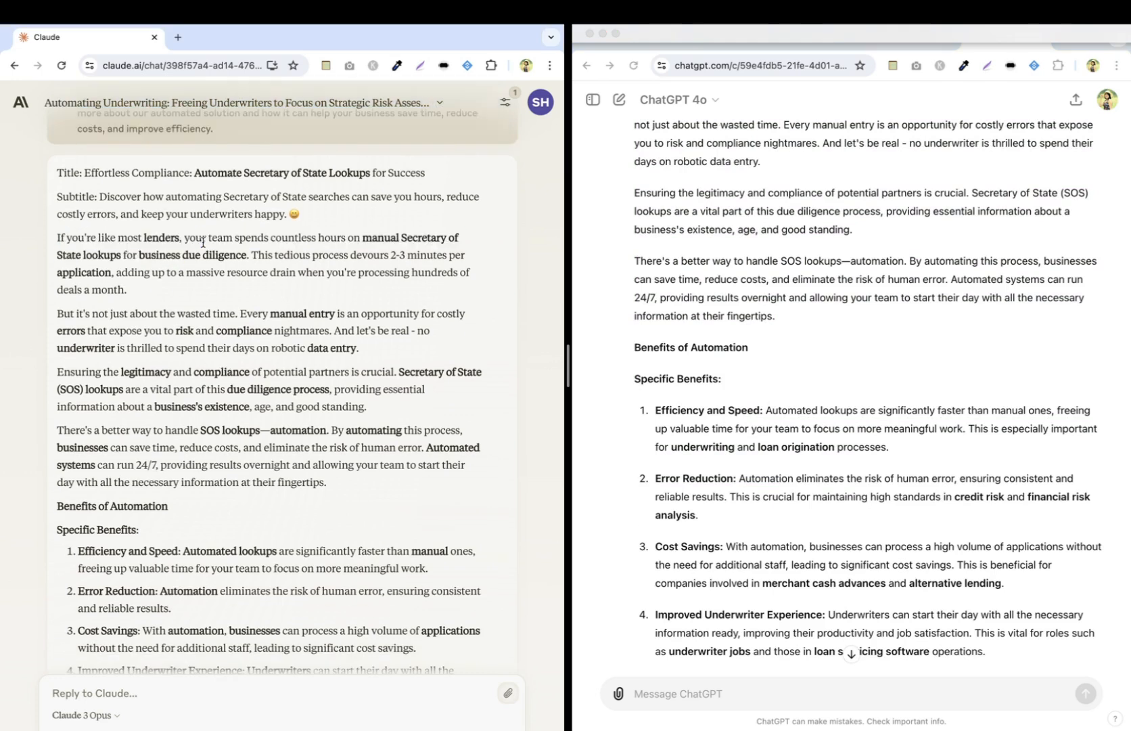
{"action": "scroll", "coordinate": [773, 256], "scroll_direction": "up", "scroll_amount": 5}
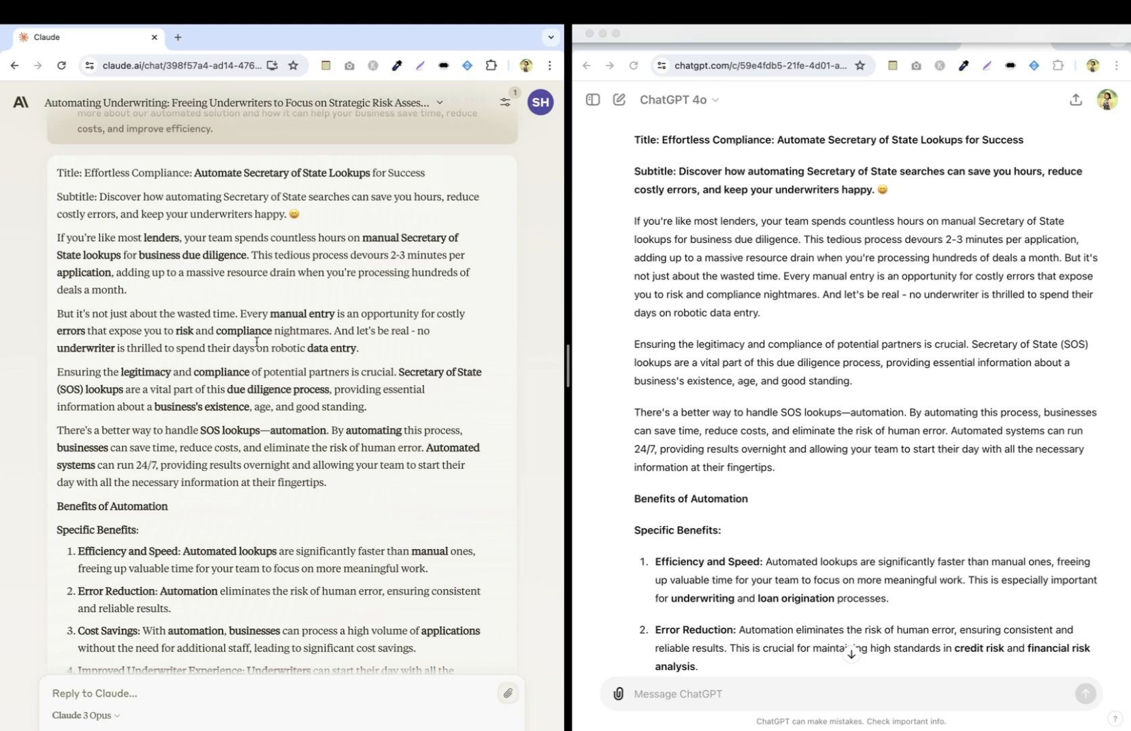
{"action": "scroll", "coordinate": [257, 342], "scroll_direction": "down", "scroll_amount": 1}
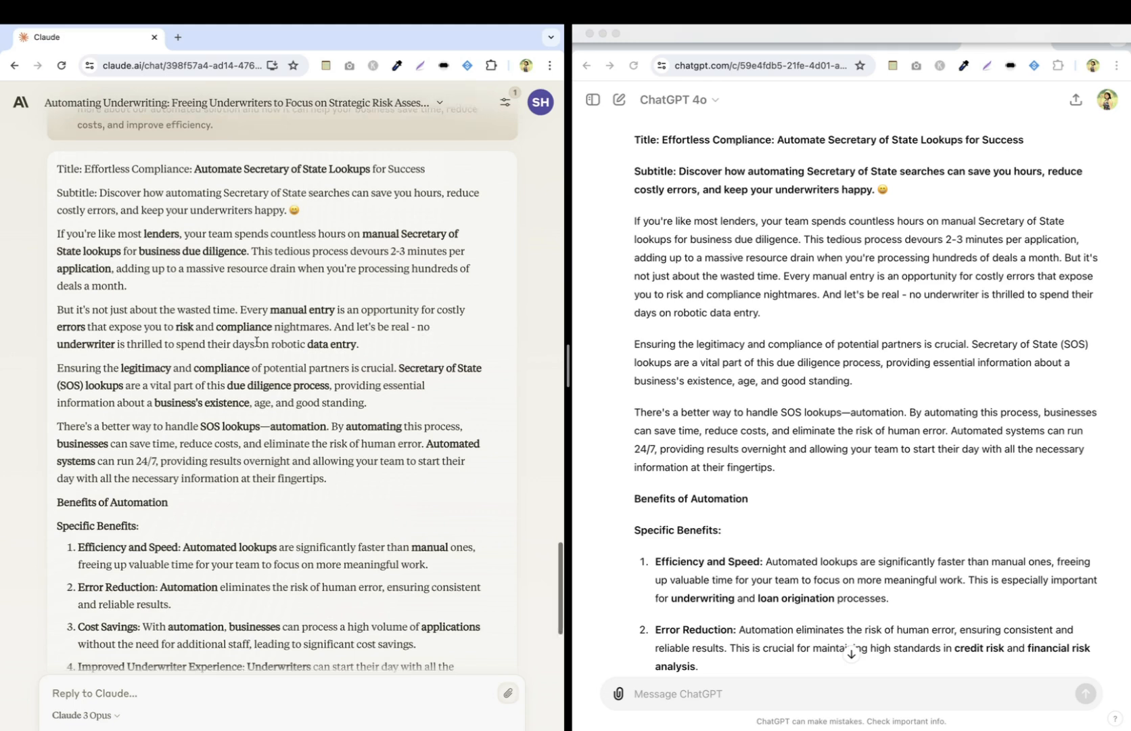
{"action": "scroll", "coordinate": [256, 345], "scroll_direction": "down", "scroll_amount": 1}
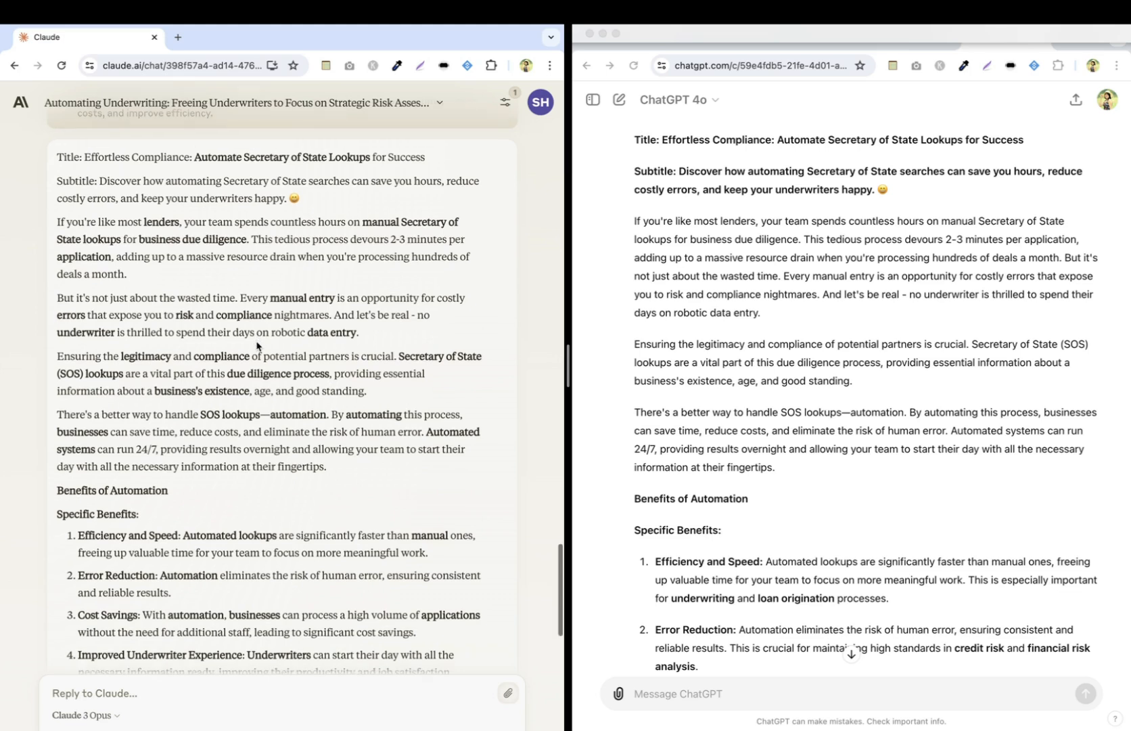
{"action": "scroll", "coordinate": [256, 345], "scroll_direction": "down", "scroll_amount": 1}
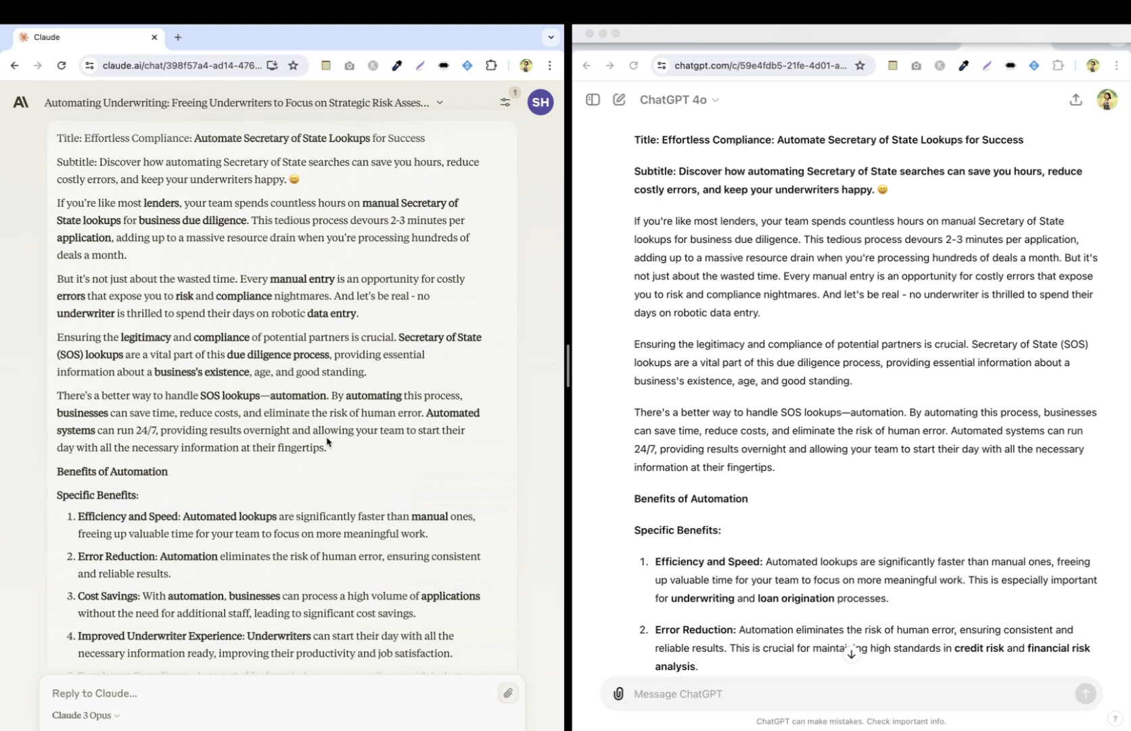
{"action": "scroll", "coordinate": [328, 441], "scroll_direction": "down", "scroll_amount": 1}
{"action": "scroll", "coordinate": [727, 385], "scroll_direction": "down", "scroll_amount": 1}
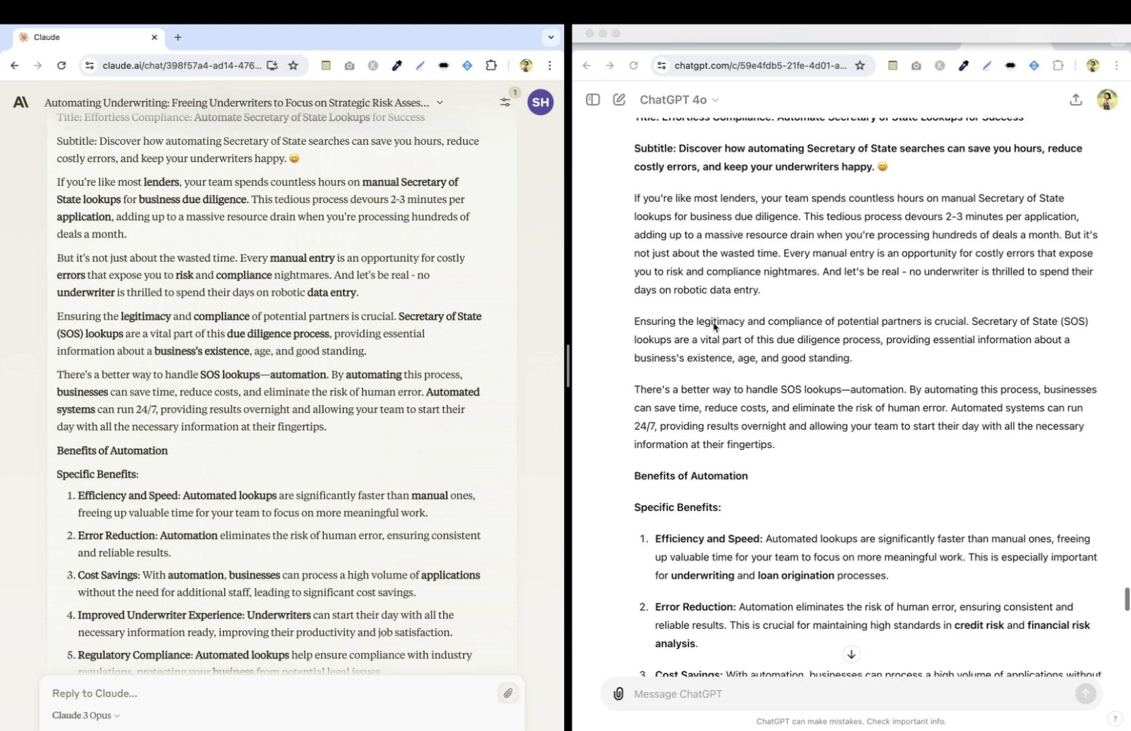
Copy ChatGPT's revised blog, title through closing call to action, and paste it into the Google Docs blog document below the dashed line.
{"action": "left_click", "coordinate": [632, 201]}
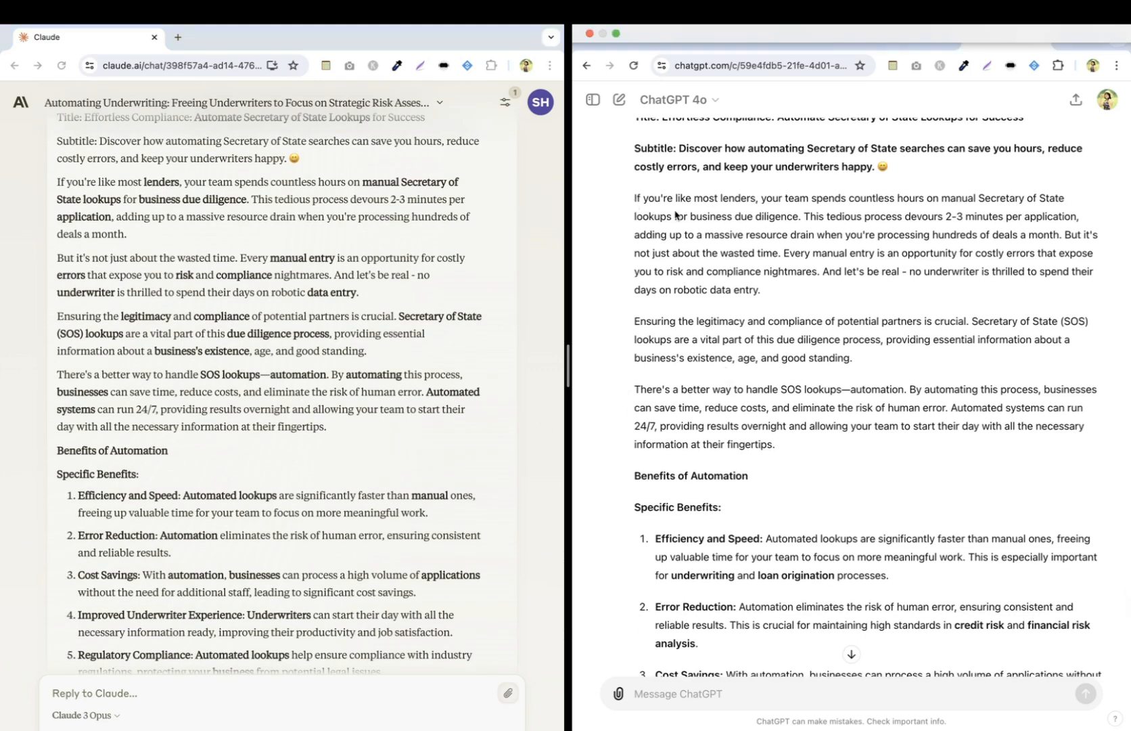
{"action": "scroll", "coordinate": [767, 309], "scroll_direction": "down", "scroll_amount": 10}
{"action": "scroll", "coordinate": [766, 310], "scroll_direction": "down", "scroll_amount": 2}
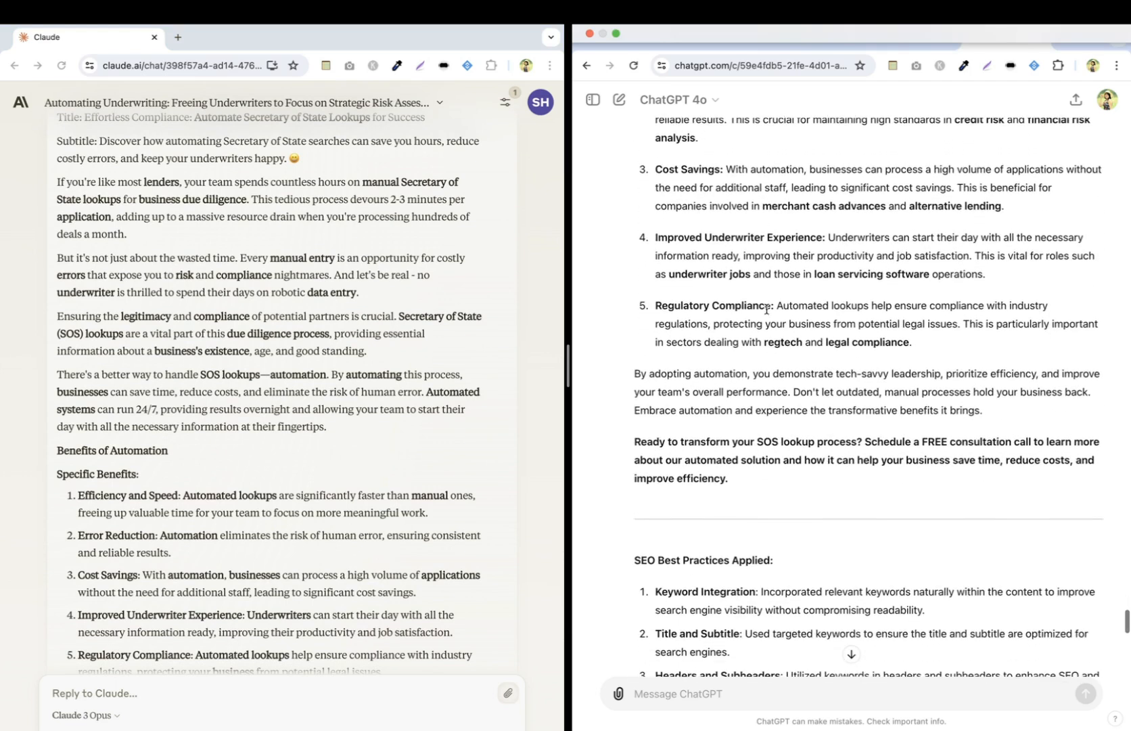
{"action": "scroll", "coordinate": [767, 312], "scroll_direction": "up", "scroll_amount": 6}
{"action": "scroll", "coordinate": [766, 313], "scroll_direction": "up", "scroll_amount": 3}
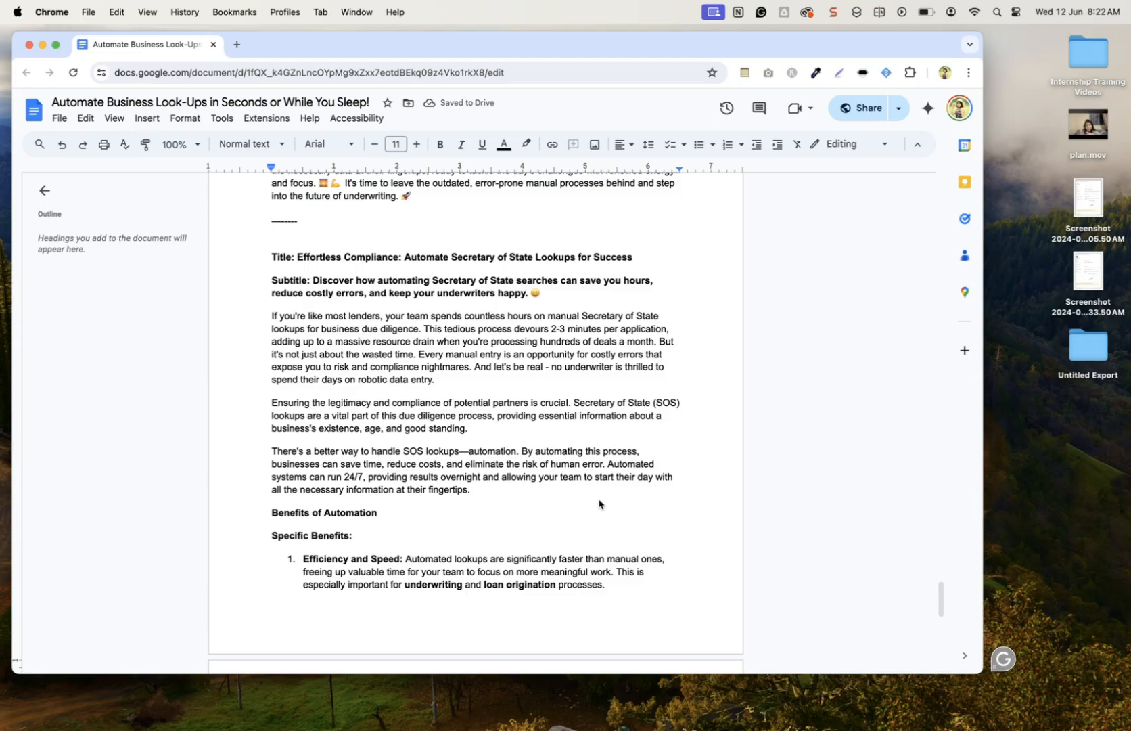
Copy "Automate Secretary of State Lookups for Success" from the pasted blog's title in the document.
{"action": "scroll", "coordinate": [600, 501], "scroll_direction": "down", "scroll_amount": 3}
{"action": "scroll", "coordinate": [599, 502], "scroll_direction": "up", "scroll_amount": 2}
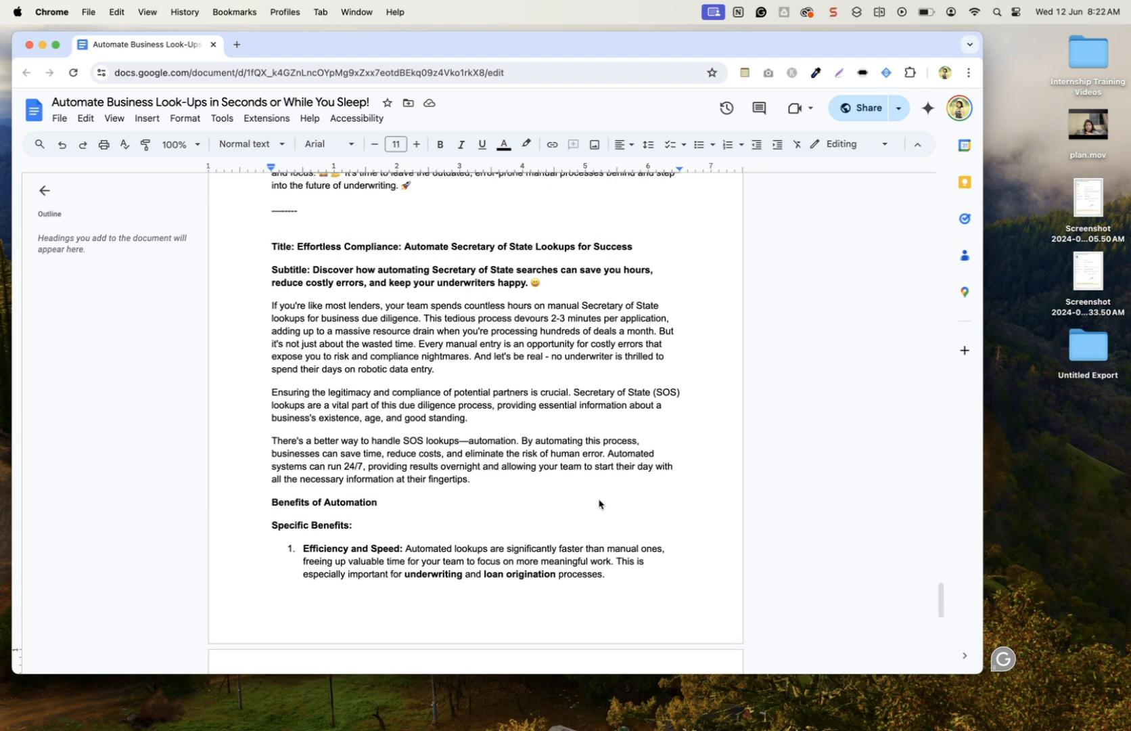
{"action": "scroll", "coordinate": [592, 498], "scroll_direction": "up", "scroll_amount": 1}
{"action": "left_click", "coordinate": [433, 265]}
{"action": "left_click_drag", "start_coordinate": [406, 268], "coordinate": [633, 264]}
{"action": "key", "text": "super+c"}
Check the ChatGPT window briefly, return to the blog document's window and open a new browser tab there.
{"action": "key", "text": "ctrl+Right"}
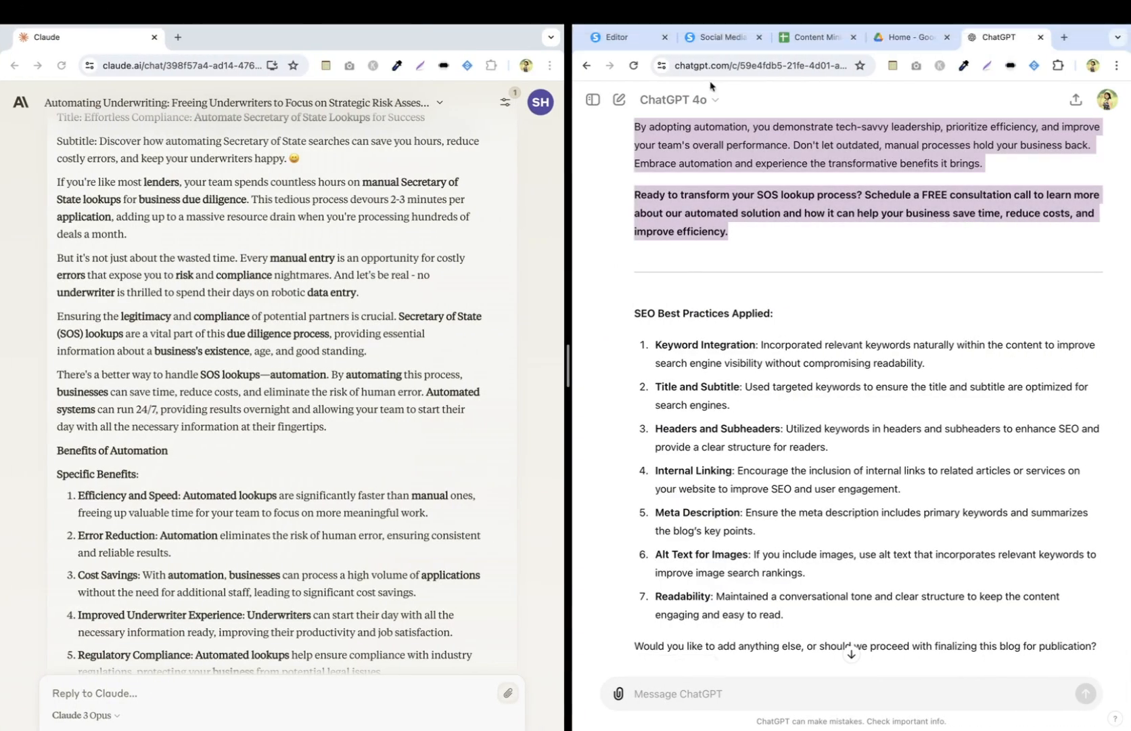
{"action": "key", "text": "ctrl+Left"}
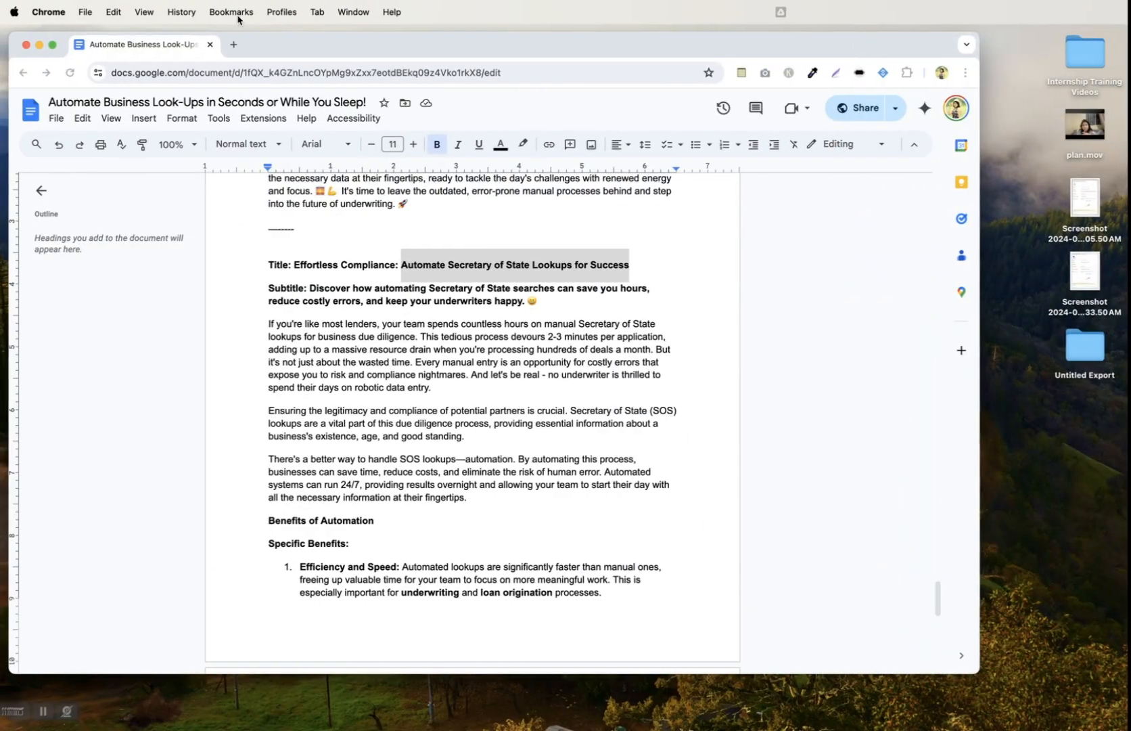
{"action": "left_click", "coordinate": [228, 44]}
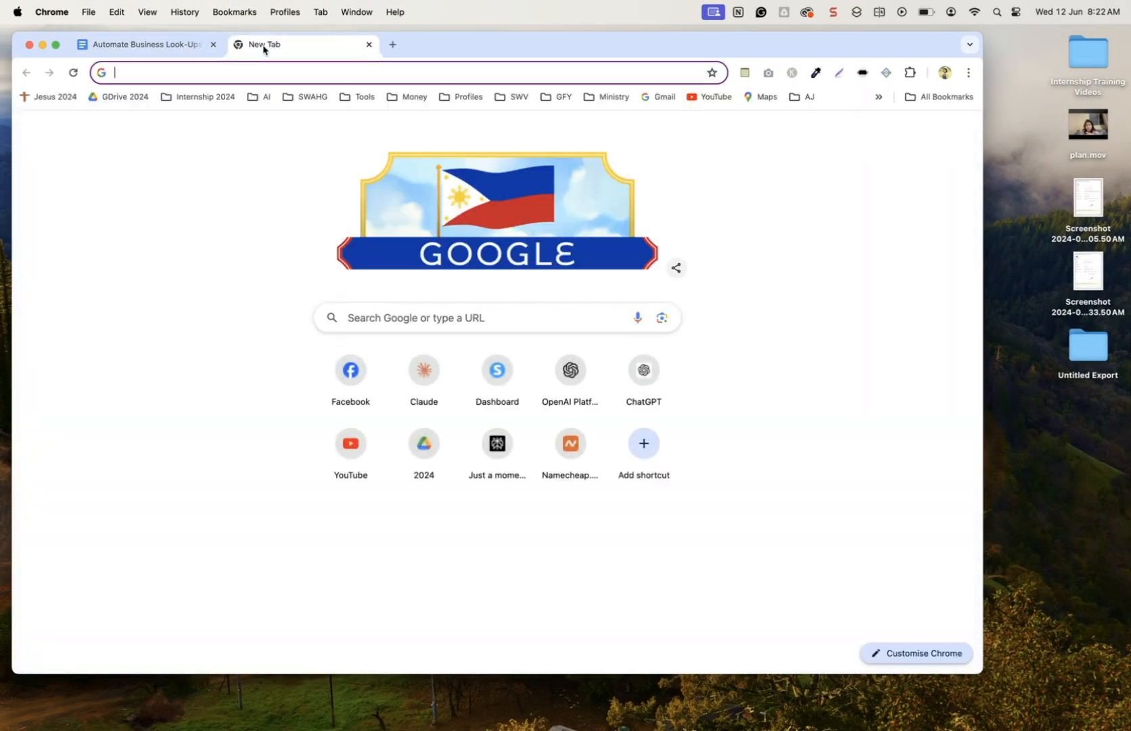
Move the new tab into its own browser window and load chatgpt.com in it, leaving the window out of full screen.
{"action": "key", "text": "ctrl+Right"}
{"action": "key", "text": "ctrl+Left"}
{"action": "left_click_drag", "start_coordinate": [279, 51], "coordinate": [144, 125]}
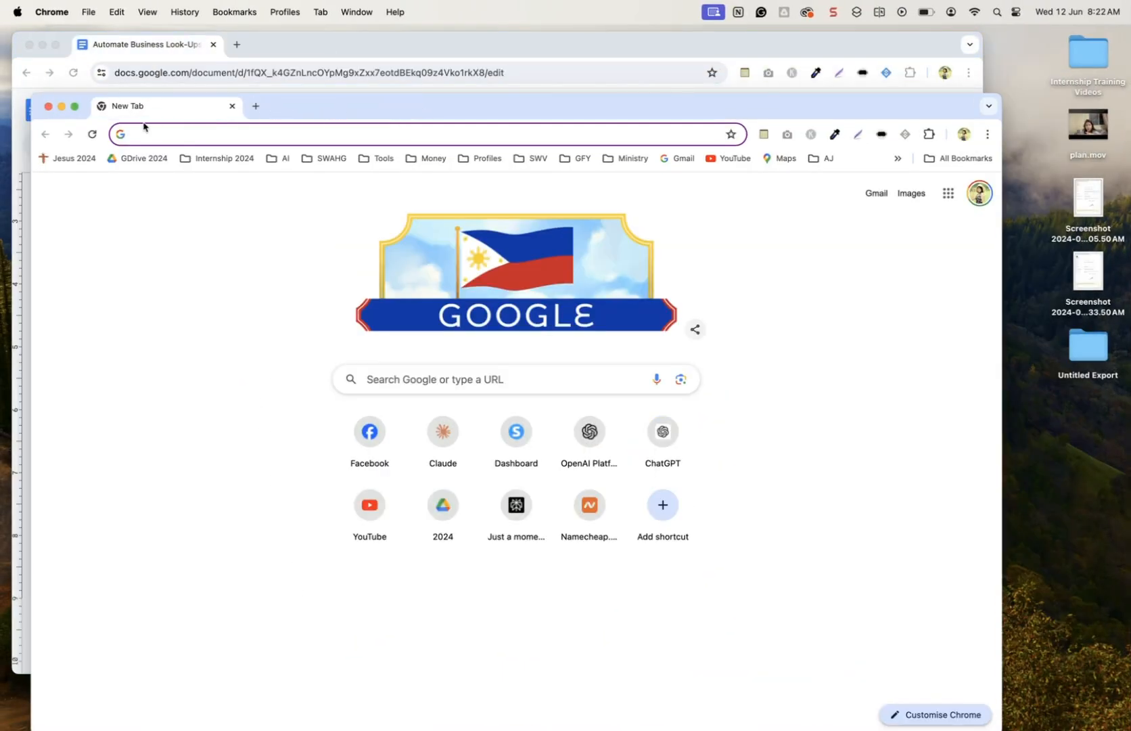
{"action": "left_click", "coordinate": [75, 110]}
{"action": "left_click", "coordinate": [143, 68]}
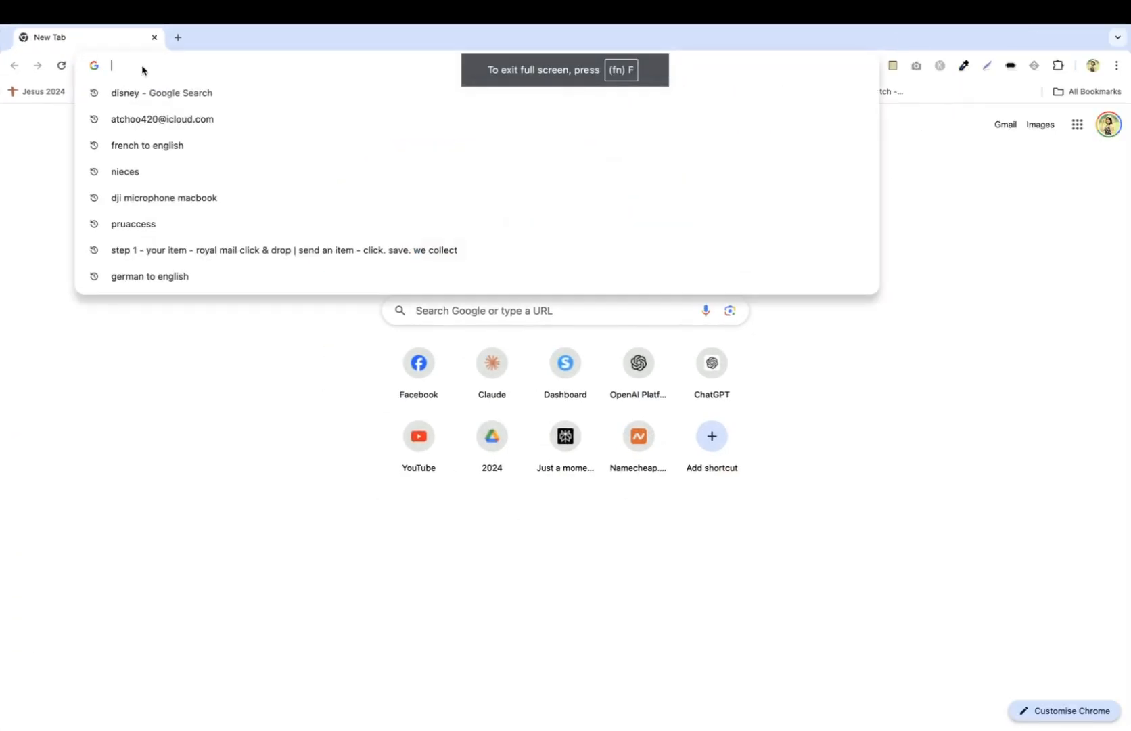
{"action": "type", "text": "chatgpt.com"}
{"action": "key", "text": "Return"}
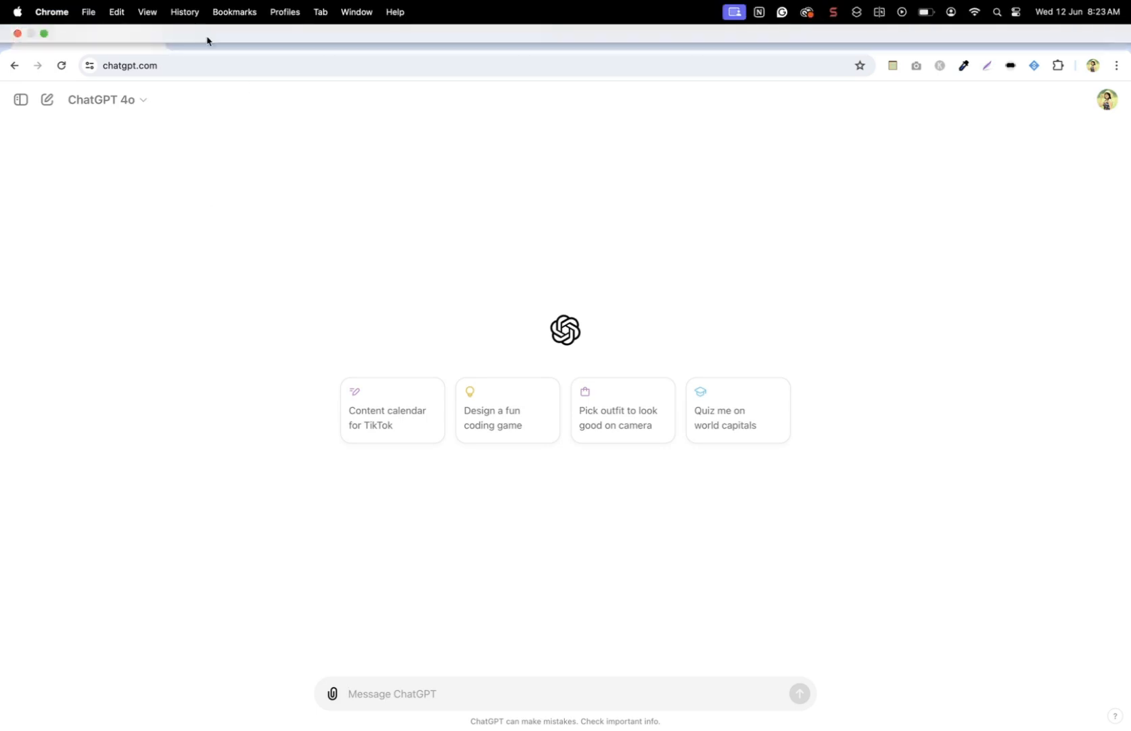
{"action": "mouse_move", "coordinate": [41, 3]}
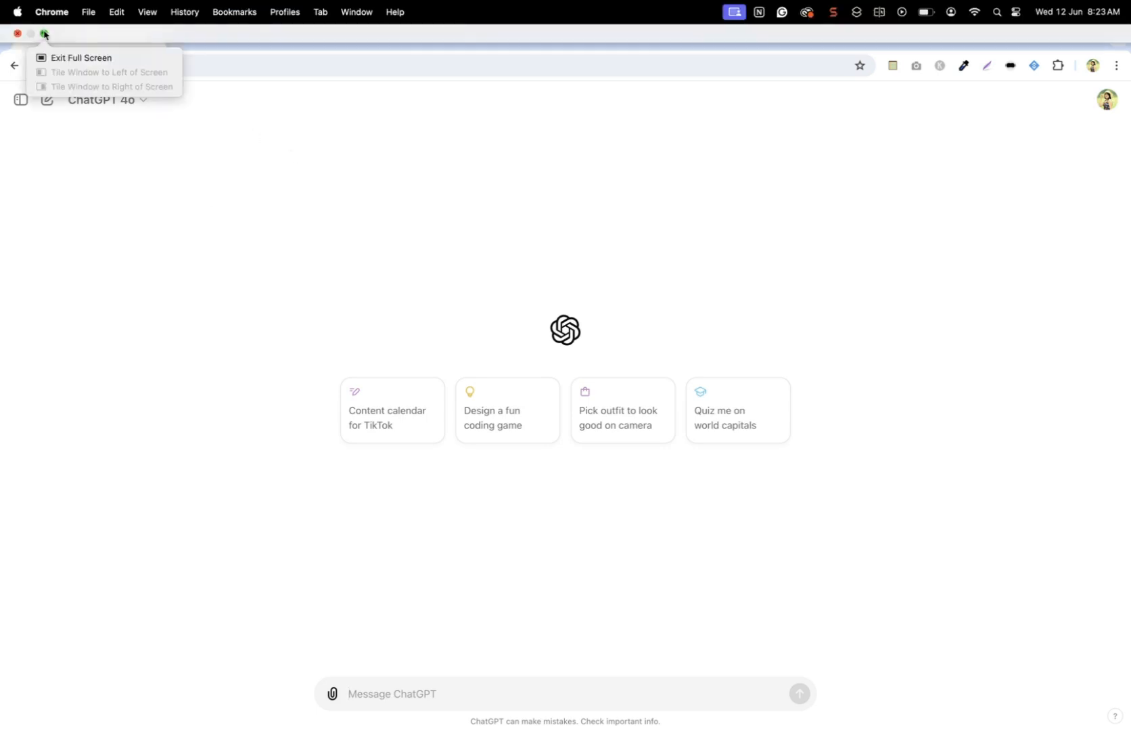
{"action": "left_click", "coordinate": [43, 34]}
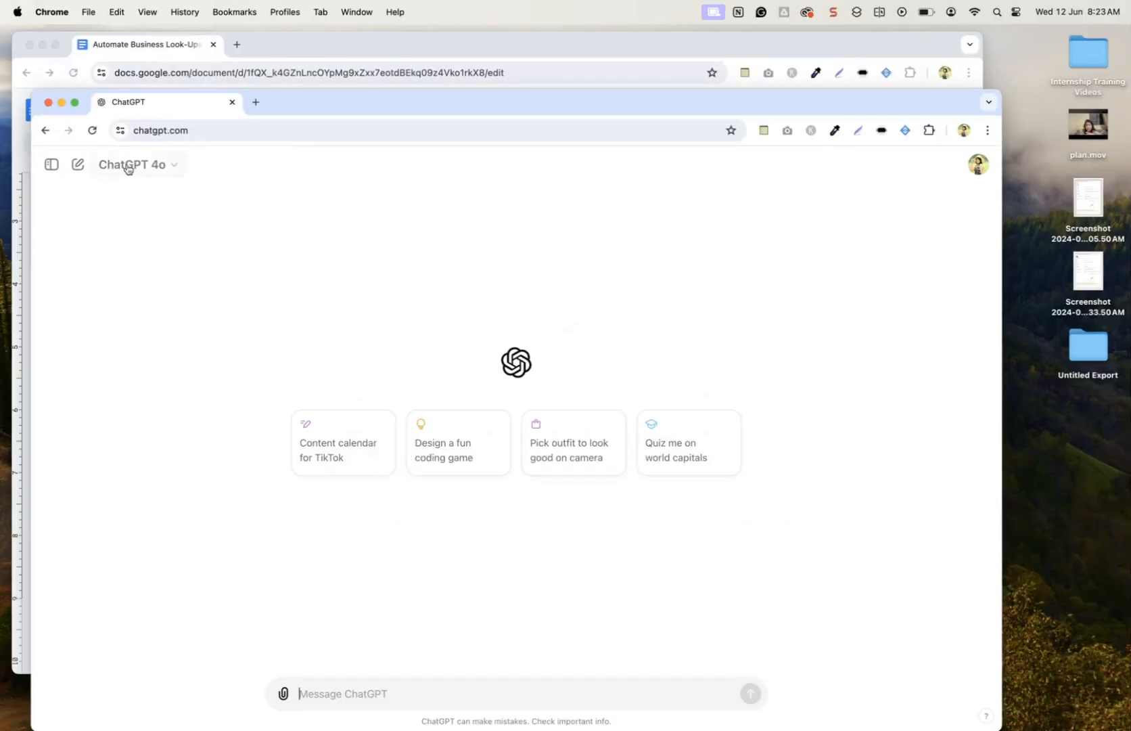
Open yesterday's Automated Business Verification chat at its latest image request and shift the ChatGPT window aside to uncover the document.
{"action": "left_click", "coordinate": [54, 166]}
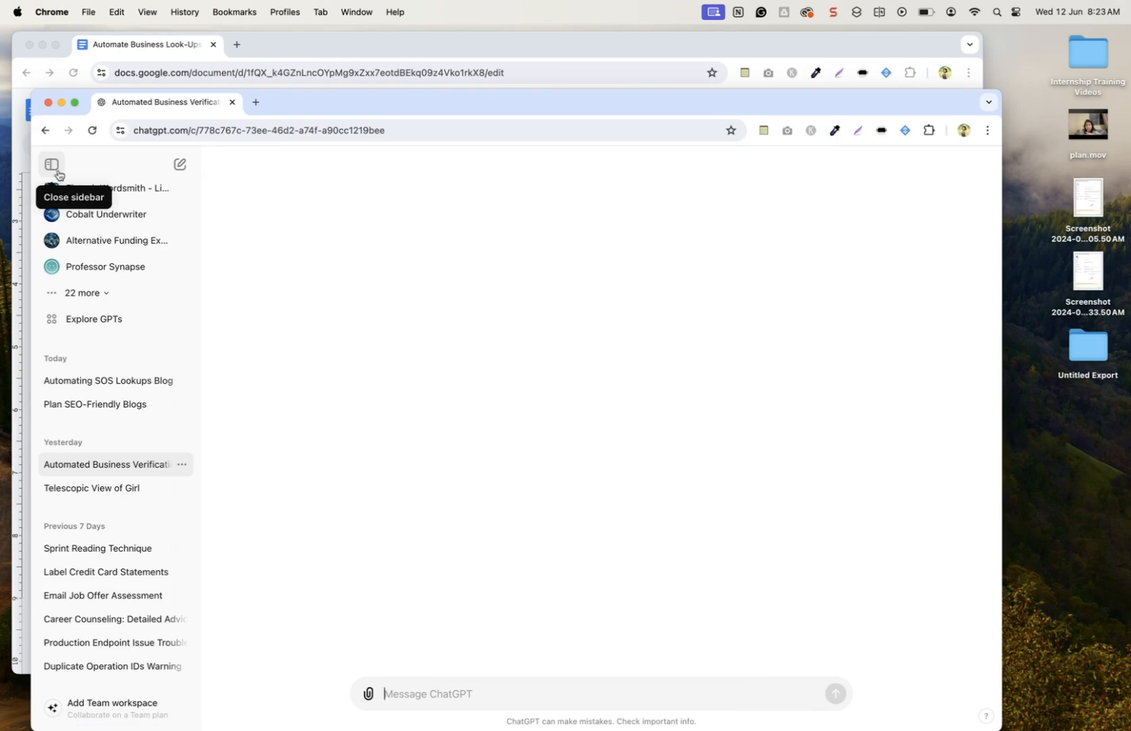
{"action": "left_click", "coordinate": [52, 165]}
{"action": "scroll", "coordinate": [423, 435], "scroll_direction": "up", "scroll_amount": 10}
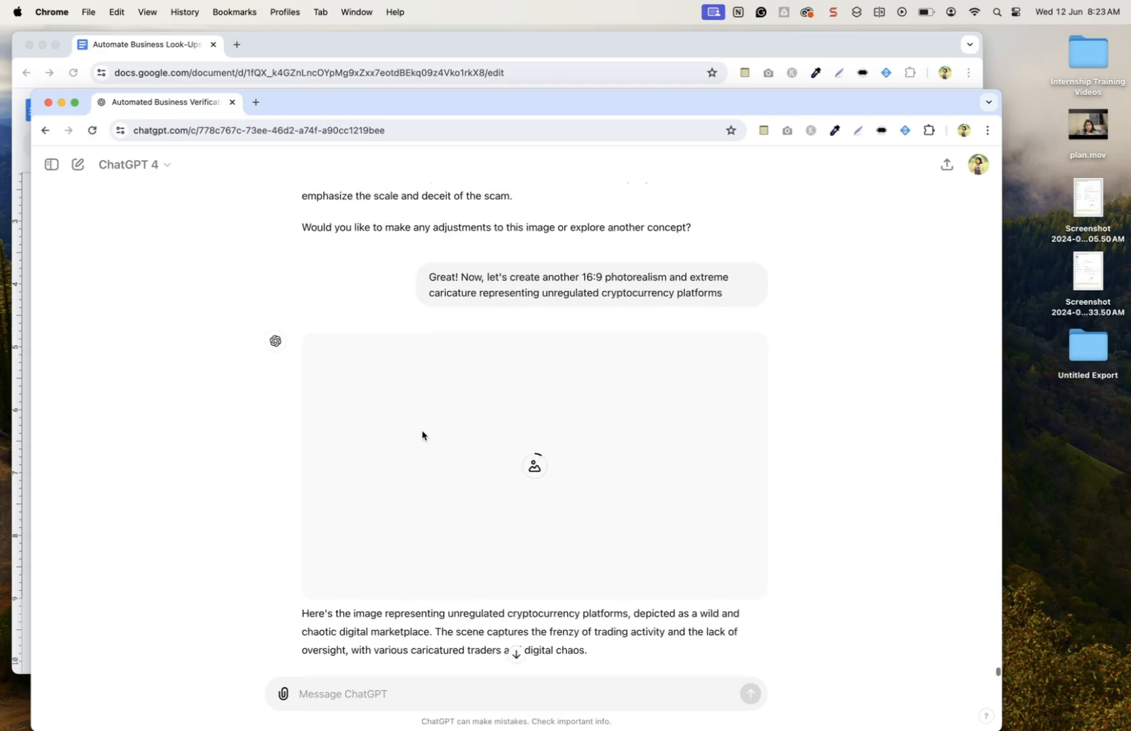
{"action": "scroll", "coordinate": [422, 435], "scroll_direction": "down", "scroll_amount": 10}
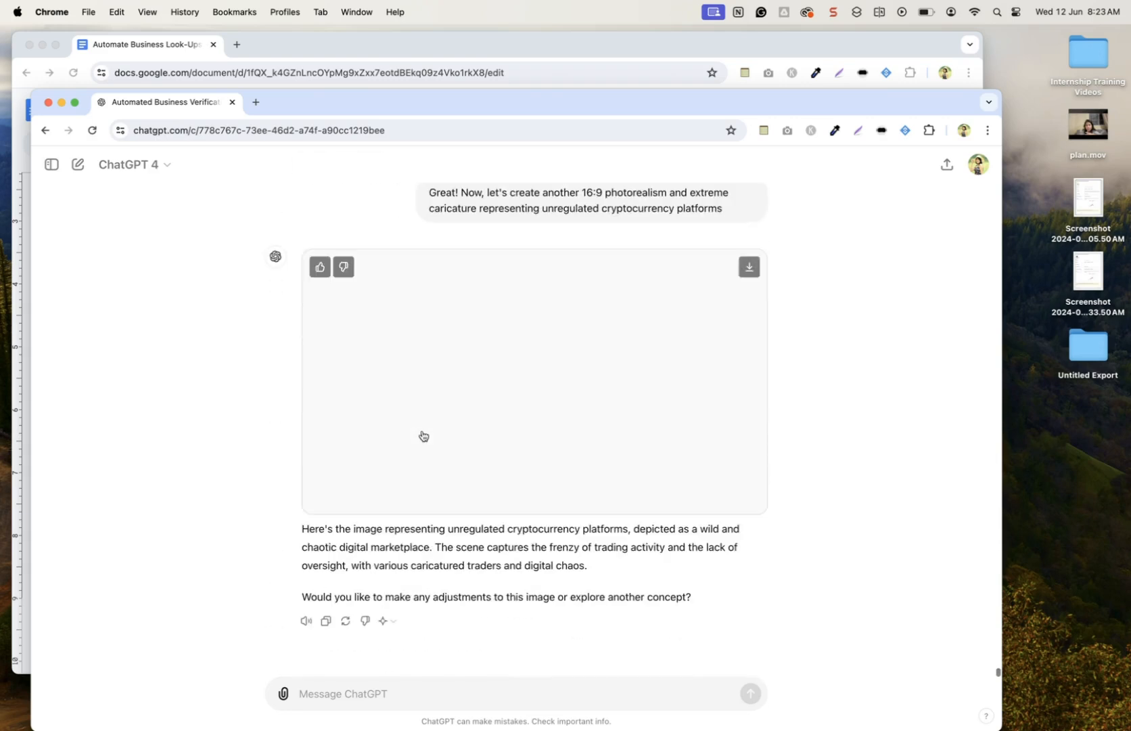
{"action": "left_click_drag", "start_coordinate": [492, 103], "coordinate": [561, 88]}
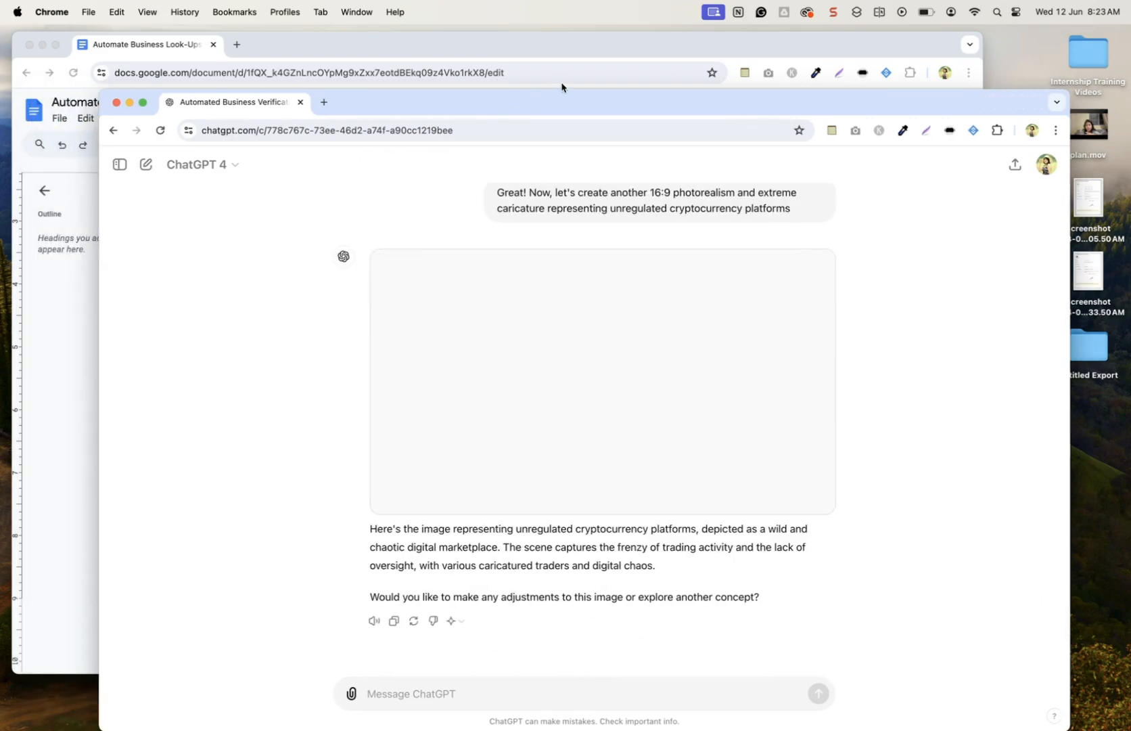
{"action": "left_click", "coordinate": [237, 45]}
{"action": "type", "text": "new"}
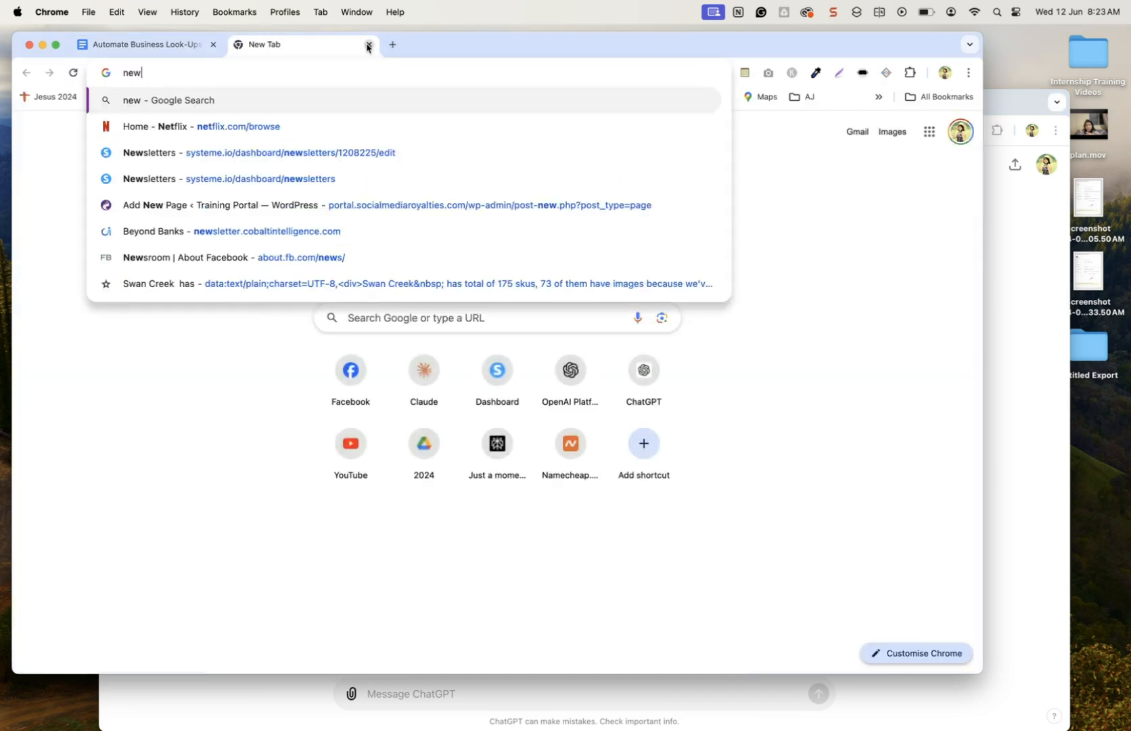
{"action": "left_click", "coordinate": [369, 46]}
Switch to the browser window with the Article Data spreadsheet and open newsletter.cobaltintelligence.com in a new tab.
{"action": "key", "text": "ctrl+Right"}
{"action": "key", "text": "ctrl+Right"}
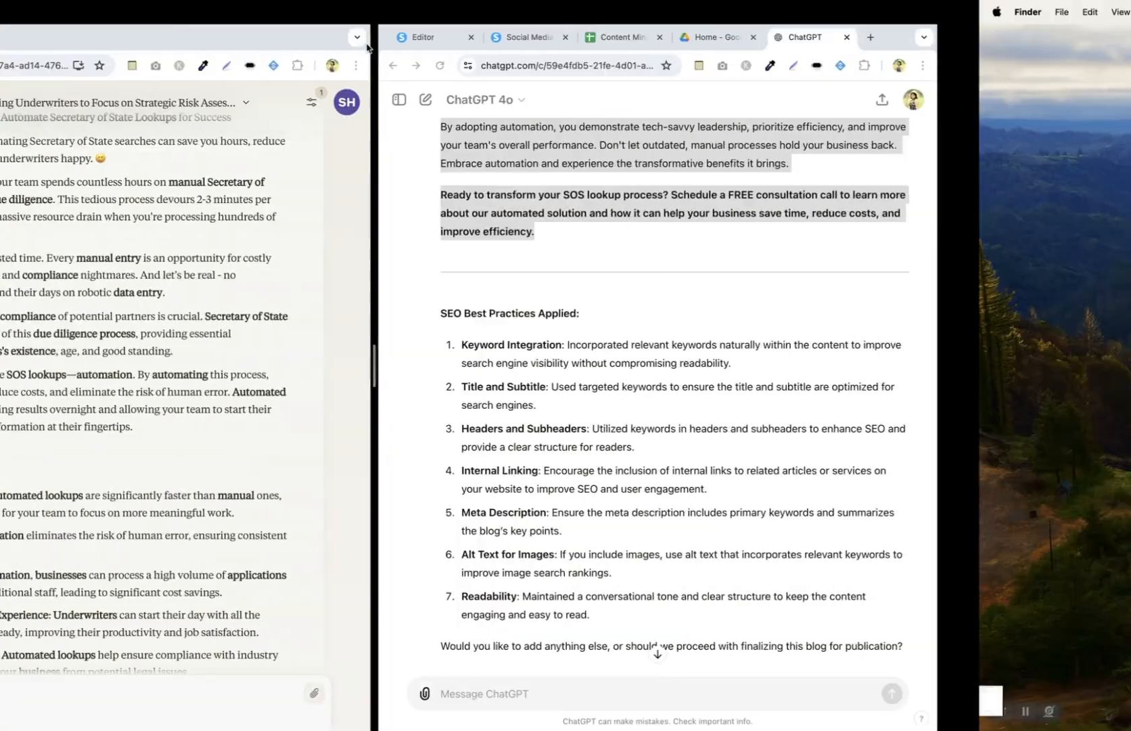
{"action": "key", "text": "ctrl+Left"}
{"action": "key", "text": "ctrl+Left"}
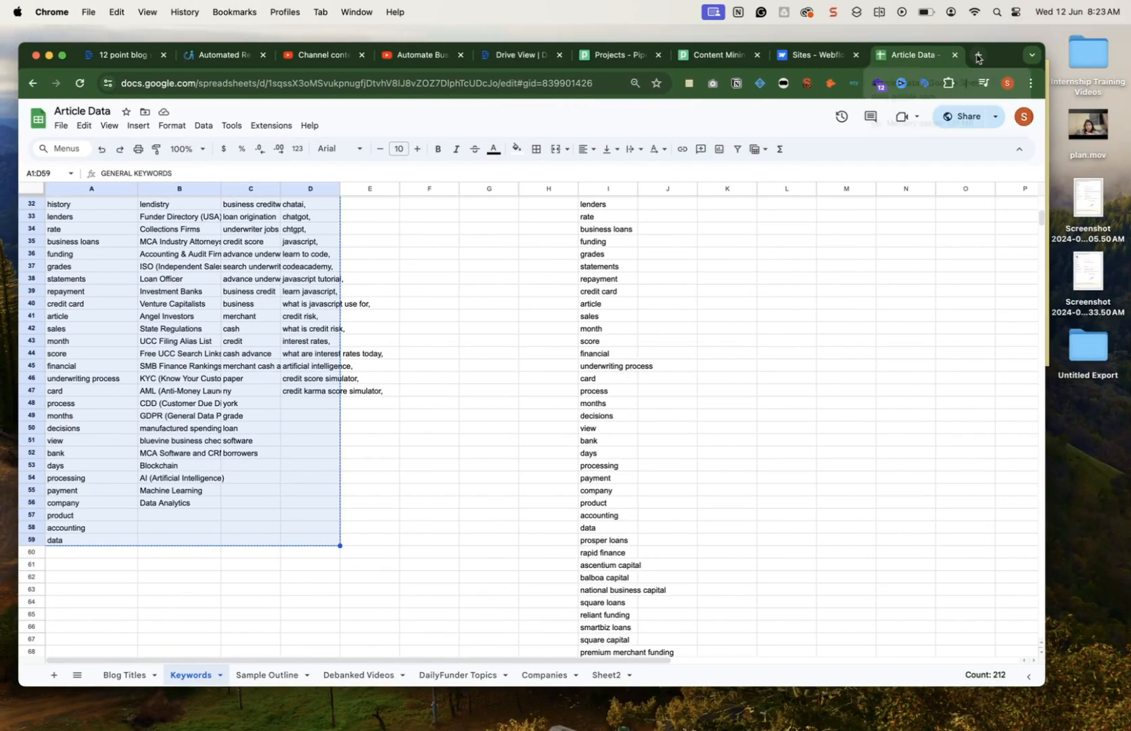
{"action": "left_click", "coordinate": [978, 56]}
{"action": "type", "text": "news"}
{"action": "key", "text": "Down"}
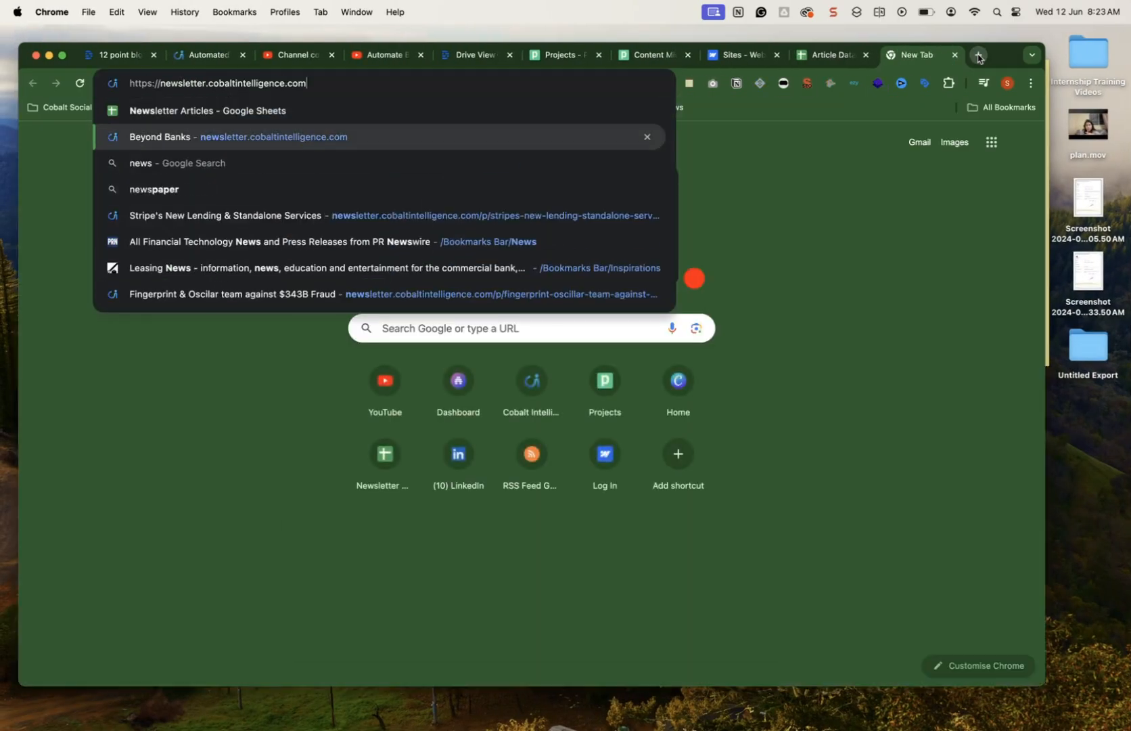
{"action": "key", "text": "Return"}
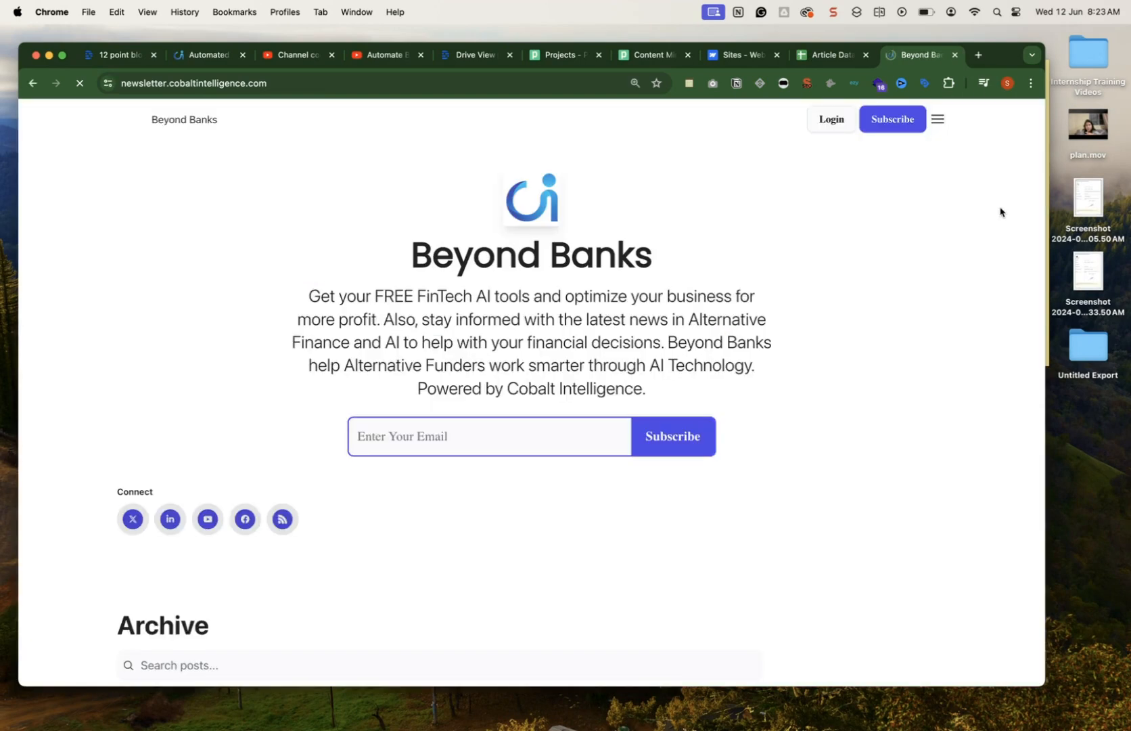
Examine the Zest BTC lending post in the Beyond Banks archive, including its caricature header image, and return to the archive.
{"action": "scroll", "coordinate": [940, 377], "scroll_direction": "down", "scroll_amount": 15}
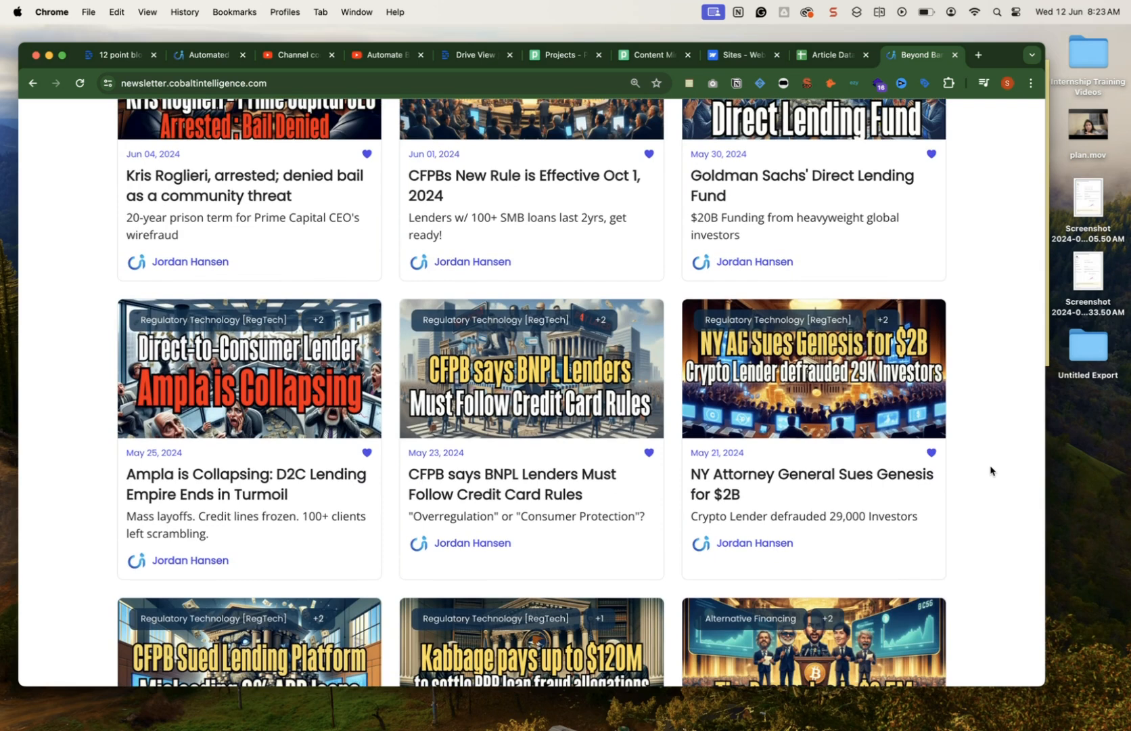
{"action": "scroll", "coordinate": [990, 470], "scroll_direction": "down", "scroll_amount": 5}
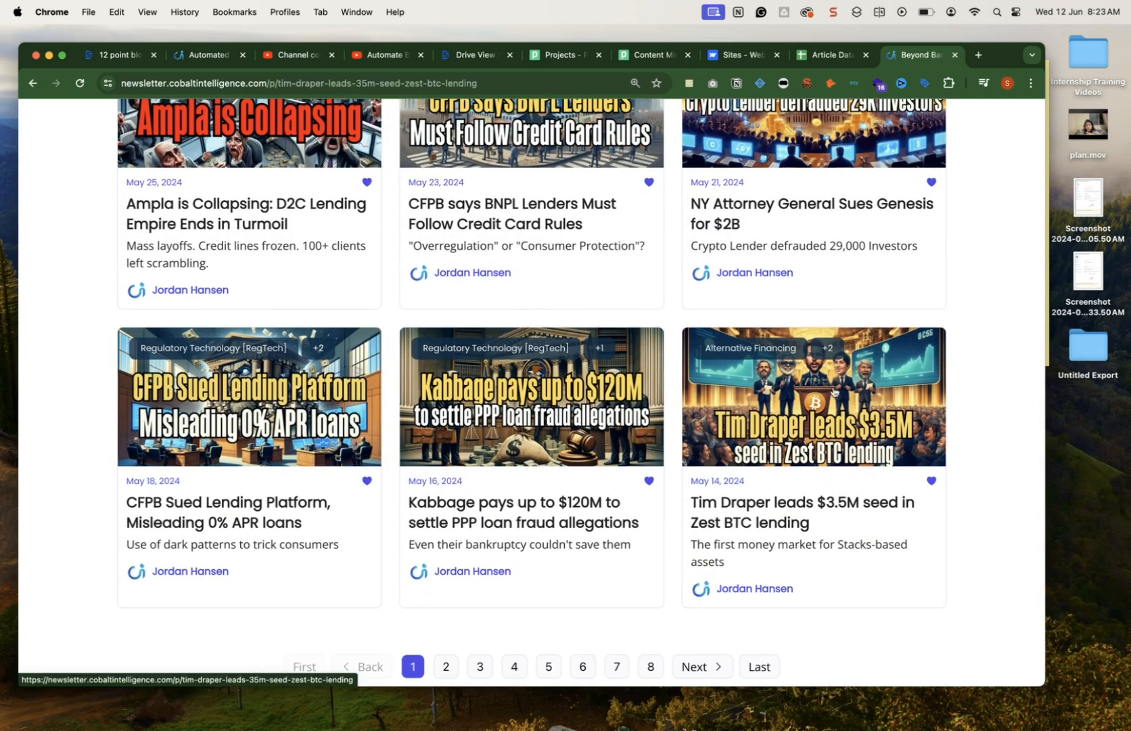
{"action": "left_click", "coordinate": [835, 391]}
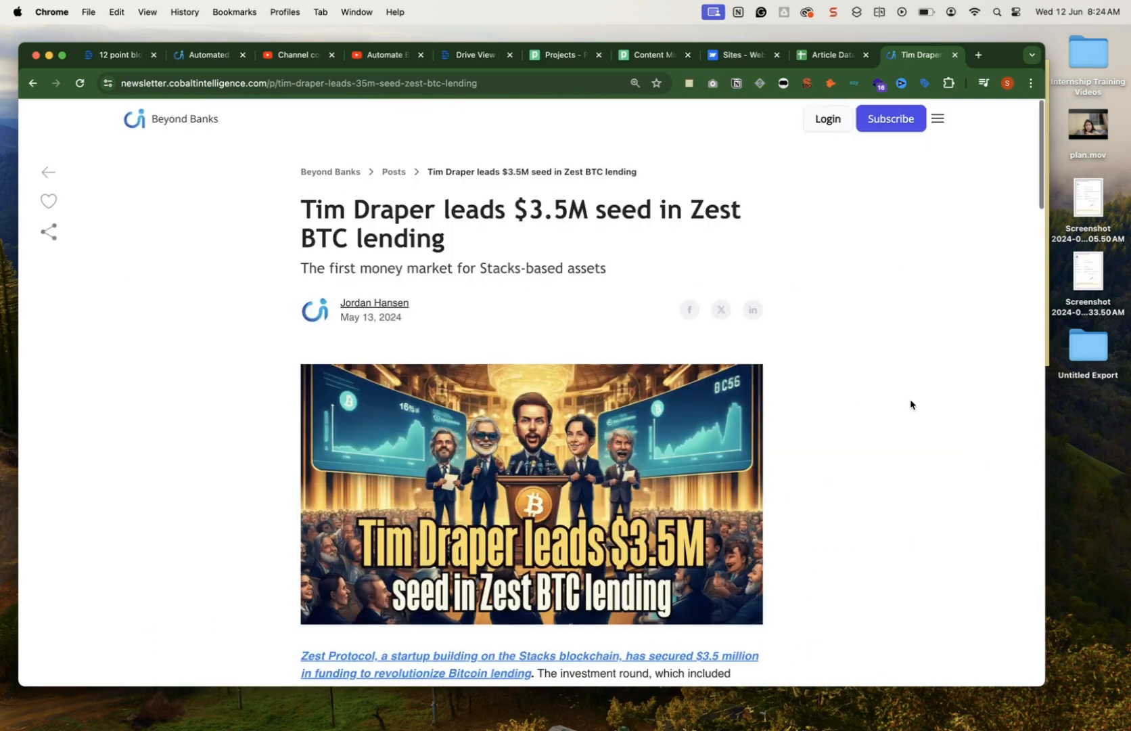
{"action": "scroll", "coordinate": [911, 405], "scroll_direction": "down", "scroll_amount": 1}
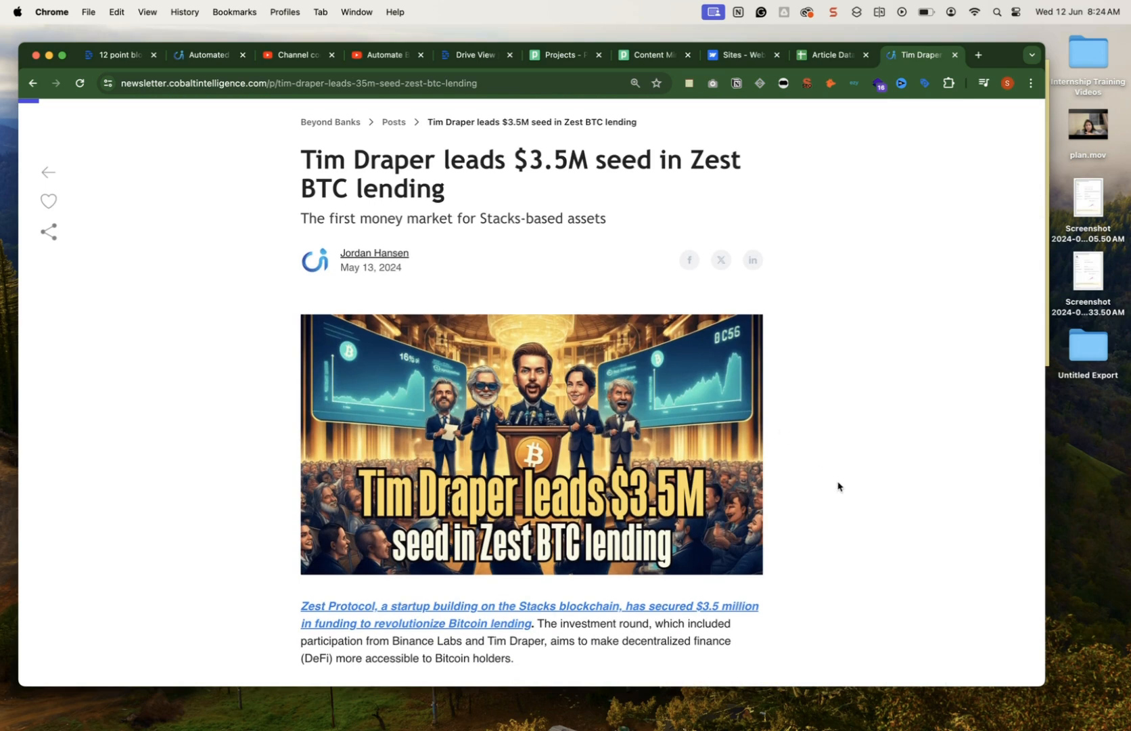
{"action": "scroll", "coordinate": [838, 485], "scroll_direction": "down", "scroll_amount": 2}
{"action": "scroll", "coordinate": [838, 485], "scroll_direction": "up", "scroll_amount": 2}
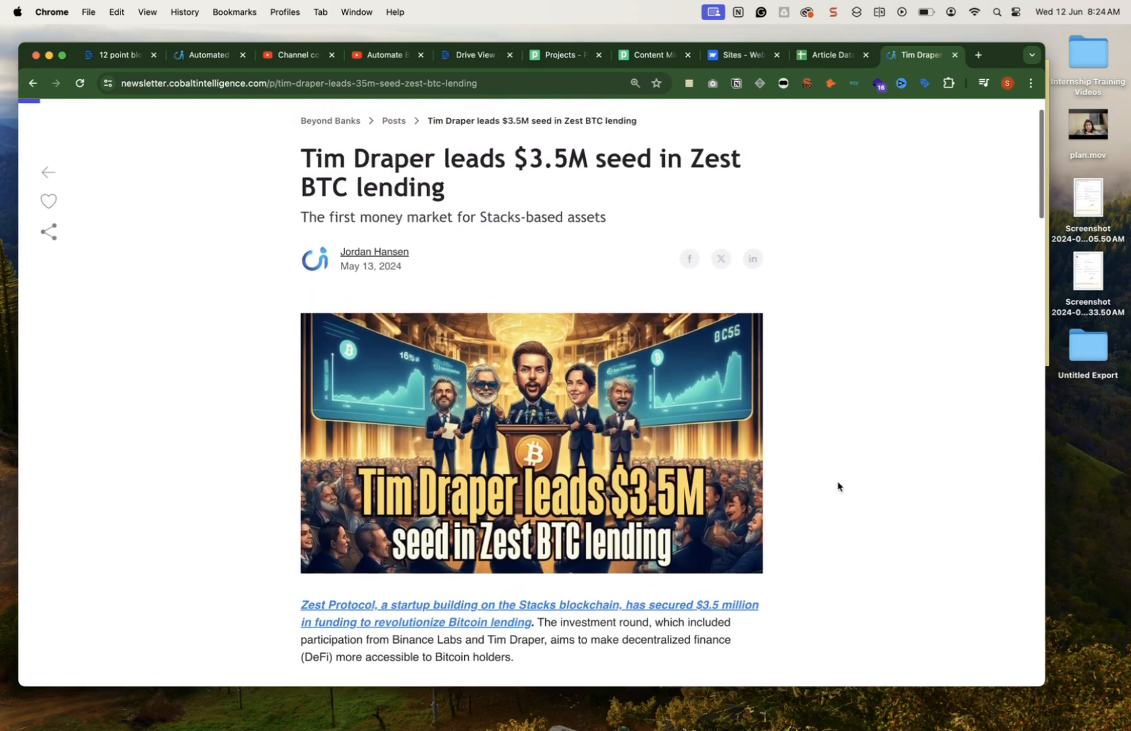
{"action": "scroll", "coordinate": [838, 498], "scroll_direction": "down", "scroll_amount": 7}
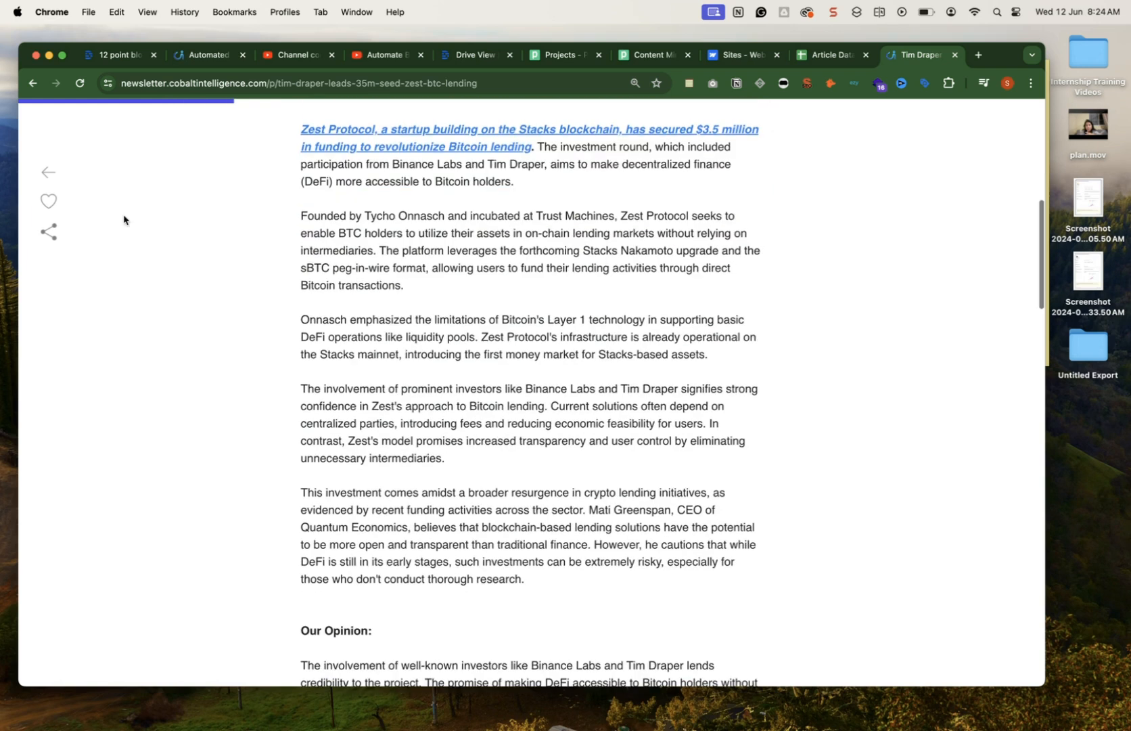
{"action": "left_click", "coordinate": [32, 82]}
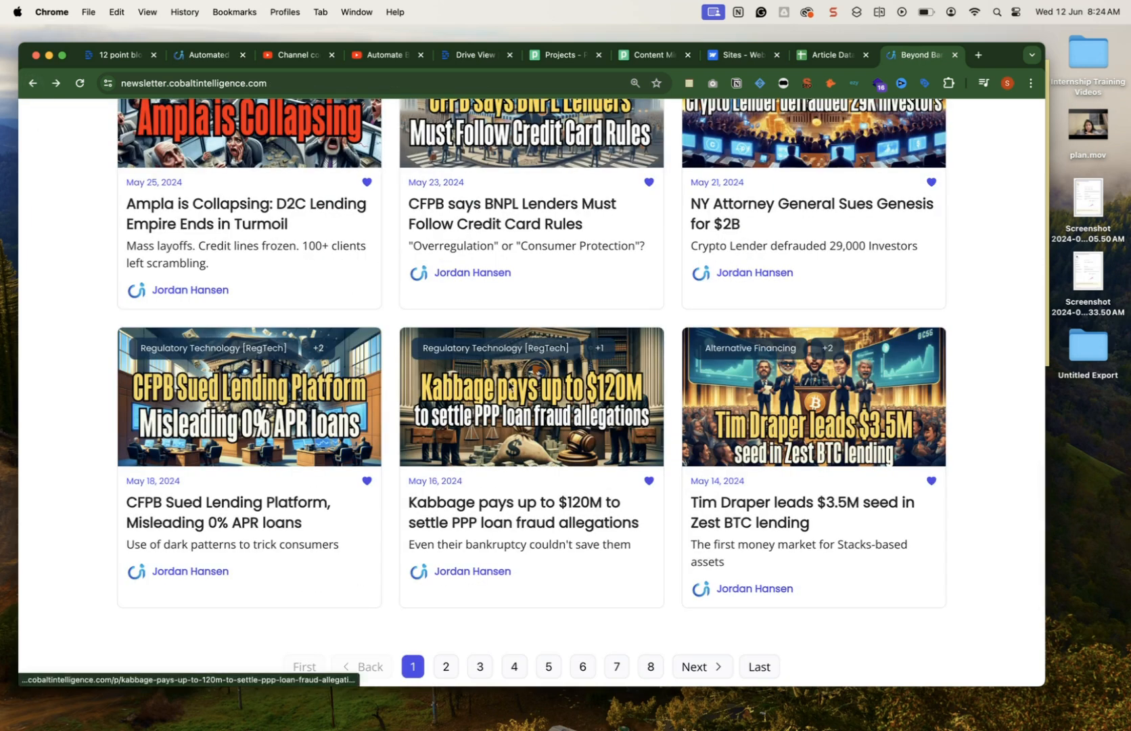
Look over the thumbnail style of the other posts in the newsletter archive.
{"action": "scroll", "coordinate": [612, 303], "scroll_direction": "up", "scroll_amount": 1}
{"action": "scroll", "coordinate": [996, 381], "scroll_direction": "up", "scroll_amount": 6}
{"action": "scroll", "coordinate": [996, 381], "scroll_direction": "up", "scroll_amount": 5}
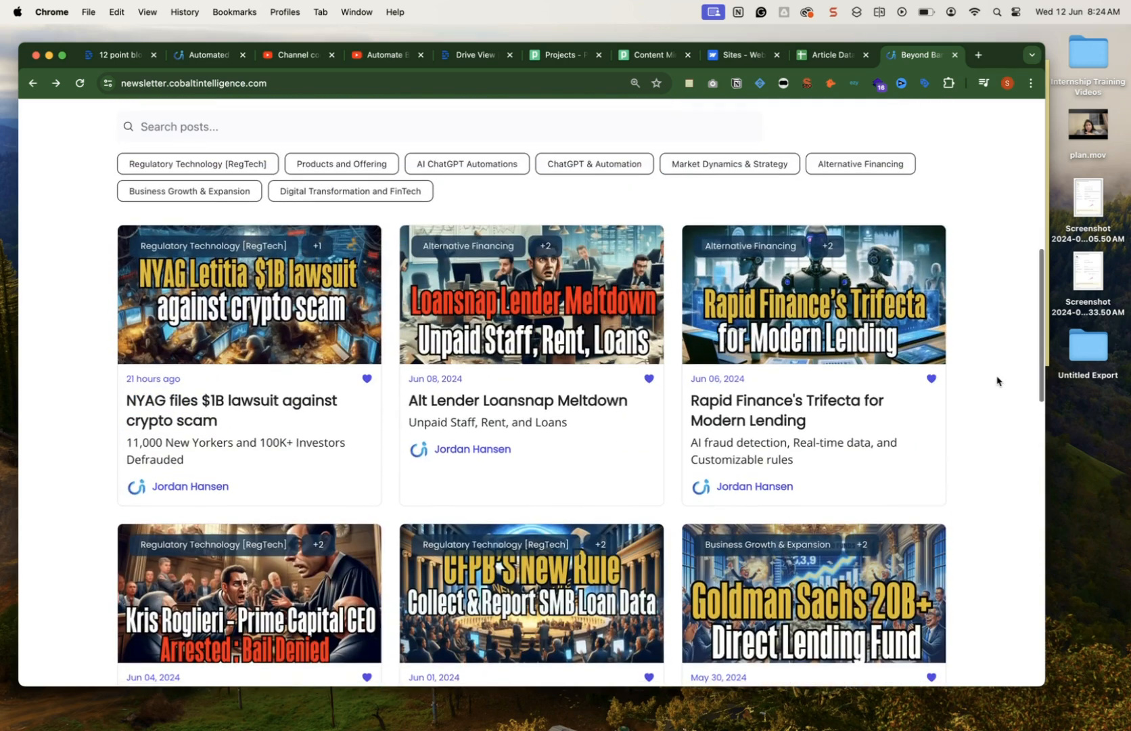
{"action": "scroll", "coordinate": [997, 381], "scroll_direction": "down", "scroll_amount": 14}
{"action": "scroll", "coordinate": [996, 381], "scroll_direction": "up", "scroll_amount": 20}
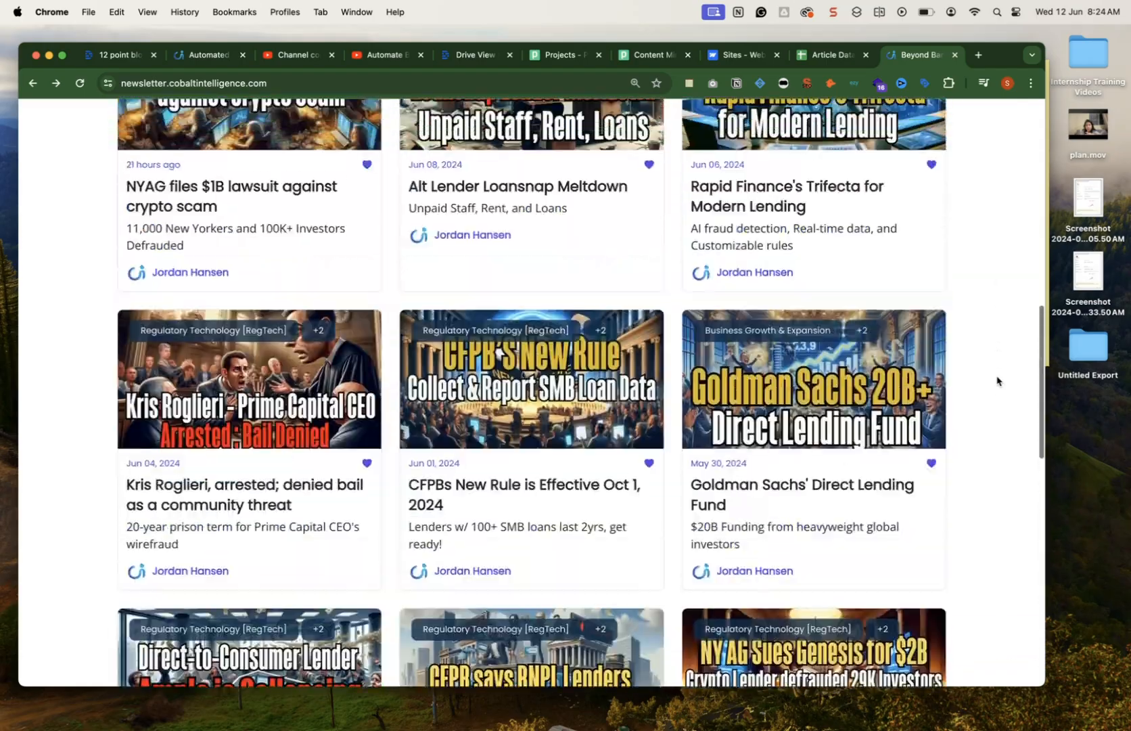
Return to the ChatGPT image chat and enter "Automate Secretary of State Lookups for Success" in the message without sending it.
{"action": "key", "text": "ctrl+Right"}
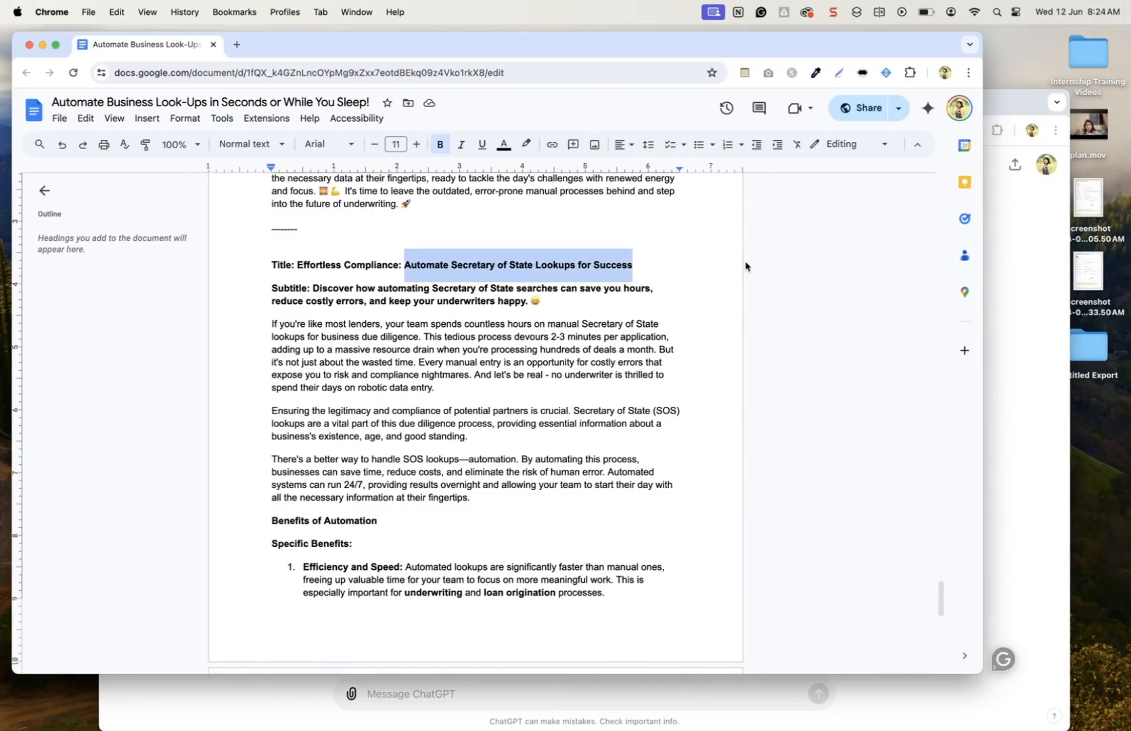
{"action": "key", "text": "ctrl+Right"}
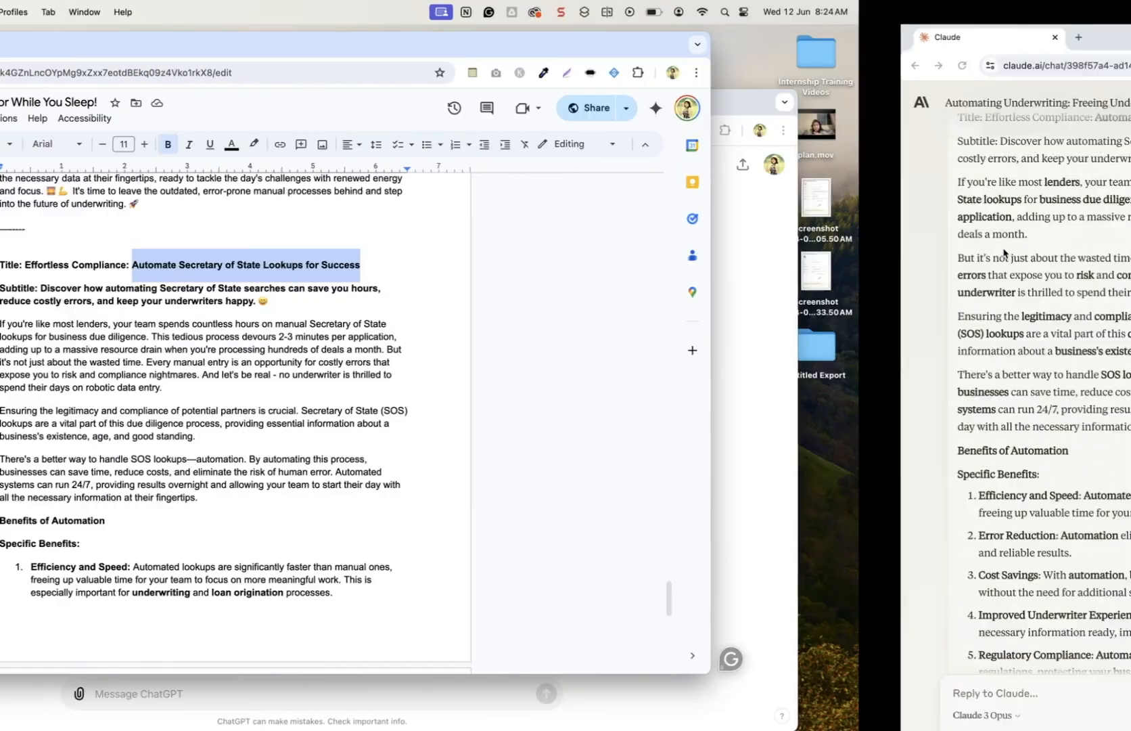
{"action": "key", "text": "ctrl+Left"}
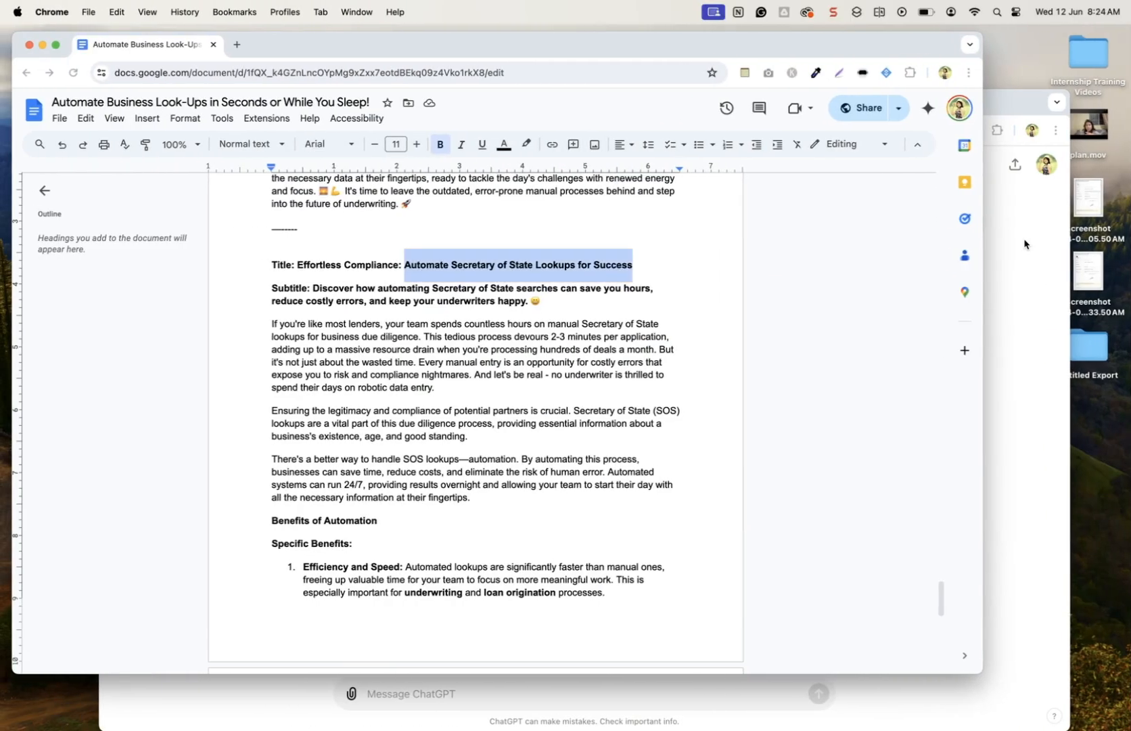
{"action": "left_click", "coordinate": [1025, 245]}
{"action": "scroll", "coordinate": [630, 447], "scroll_direction": "up", "scroll_amount": 1}
{"action": "scroll", "coordinate": [630, 446], "scroll_direction": "down", "scroll_amount": 1}
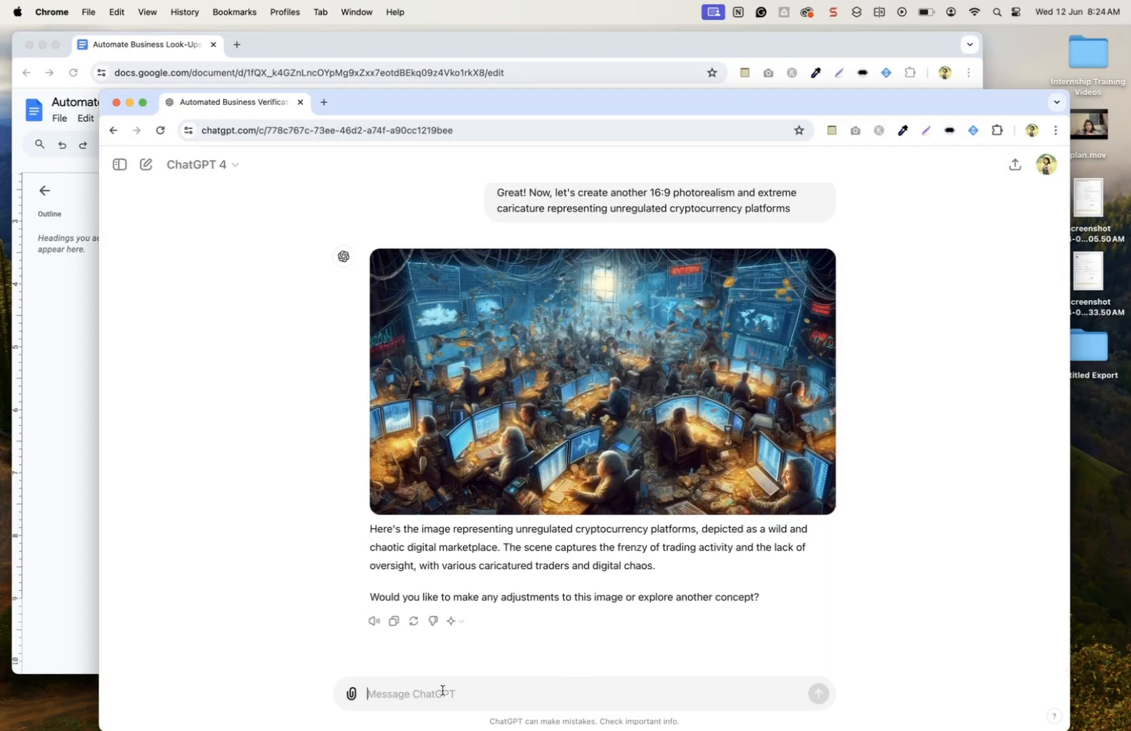
{"action": "type", "text": "Automate Secretary of State Lookups for Success"}
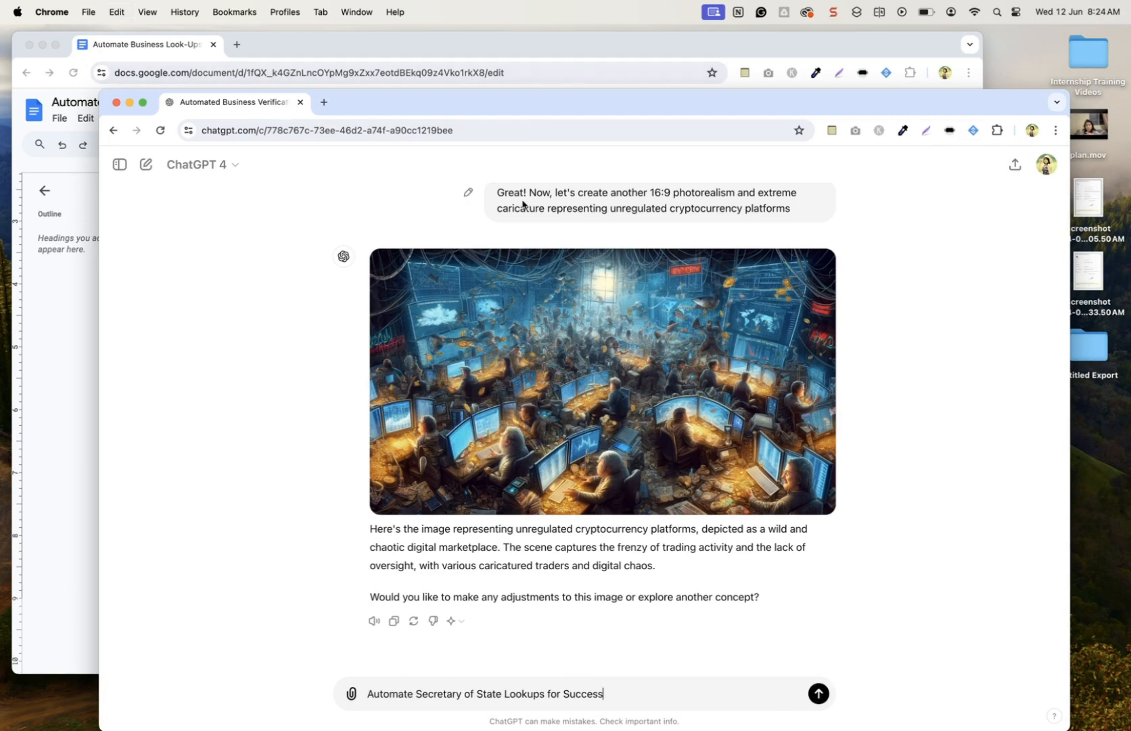
Prefix the message with "Awesome!" and the earlier request's wording, "Now, let's create another 16:9 photorealism and extreme caricature representing".
{"action": "left_click_drag", "start_coordinate": [531, 193], "coordinate": [606, 207]}
{"action": "key", "text": "super+c"}
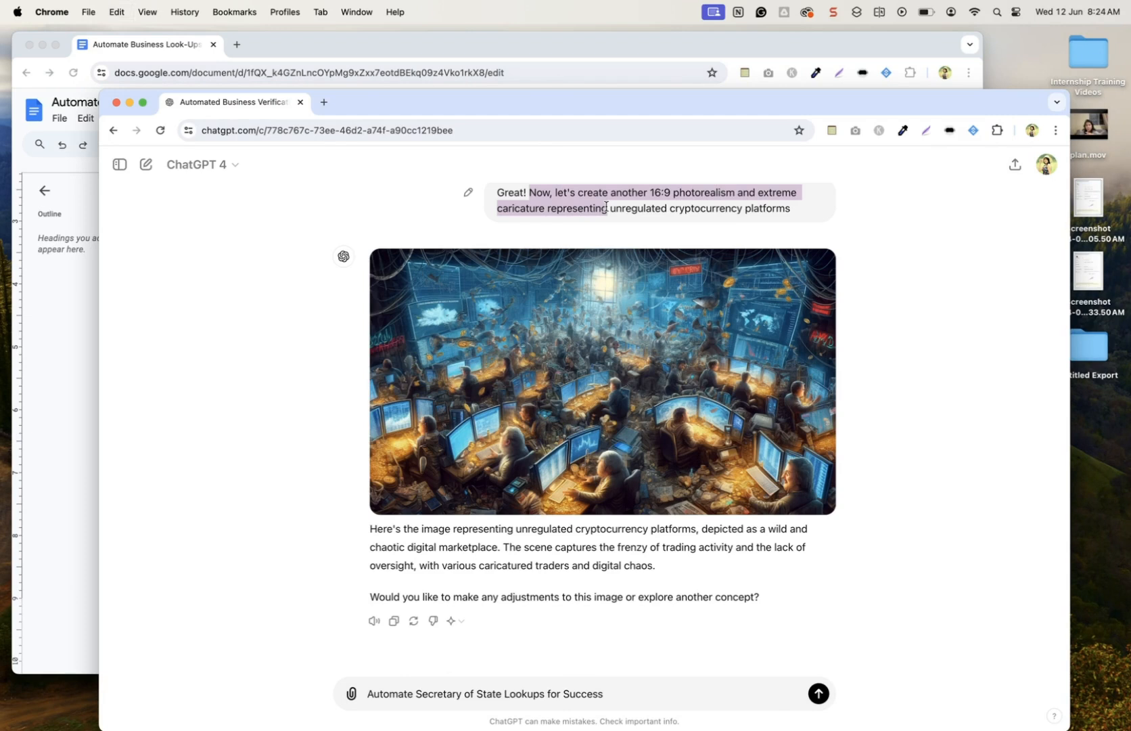
{"action": "left_click", "coordinate": [370, 692]}
{"action": "key", "text": "super+v"}
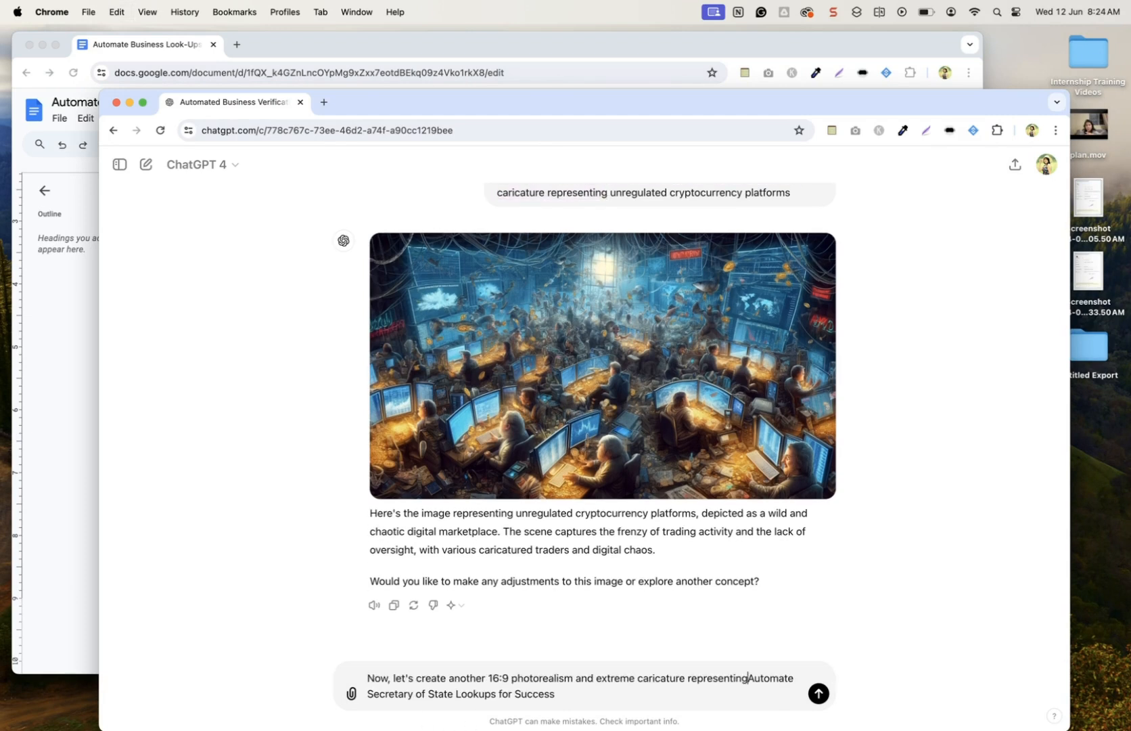
{"action": "key", "text": "Up"}
{"action": "type", "text": "Awesome!"}
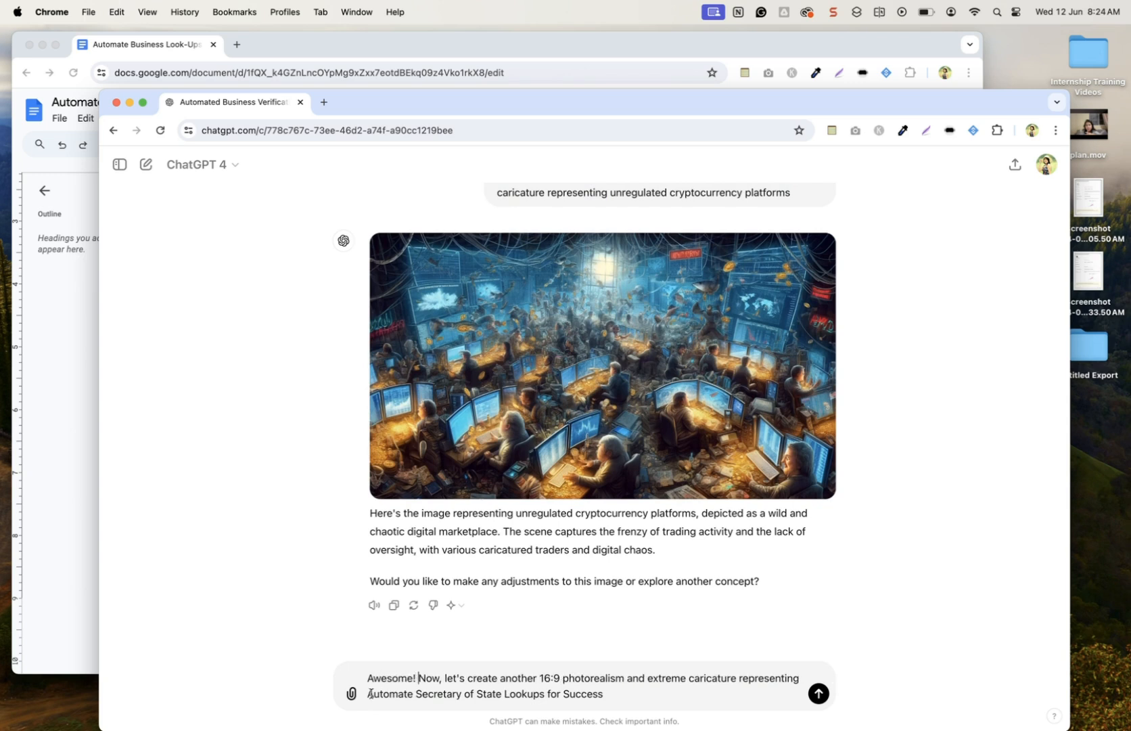
Change "Automate" to "Automated" in the image prompt and send it to ChatGPT.
{"action": "left_click", "coordinate": [412, 694]}
{"action": "type", "text": "d"}
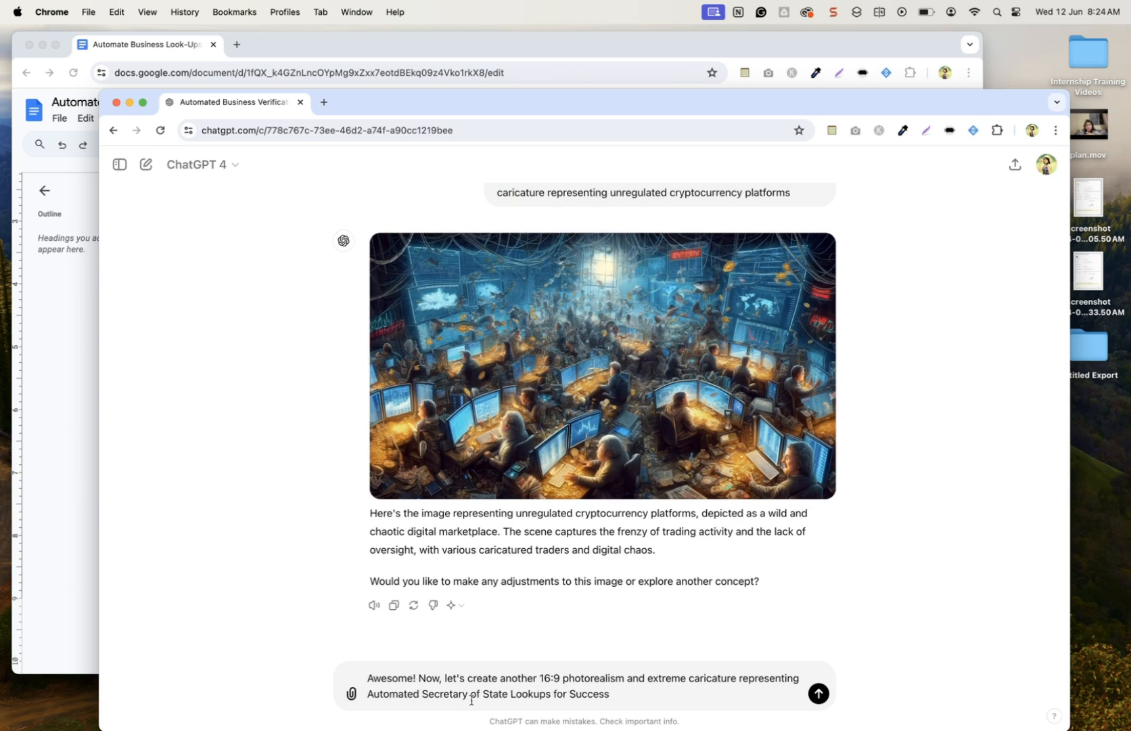
{"action": "left_click_drag", "start_coordinate": [611, 694], "coordinate": [568, 696]}
{"action": "key", "text": "Right"}
{"action": "key", "text": "Return"}
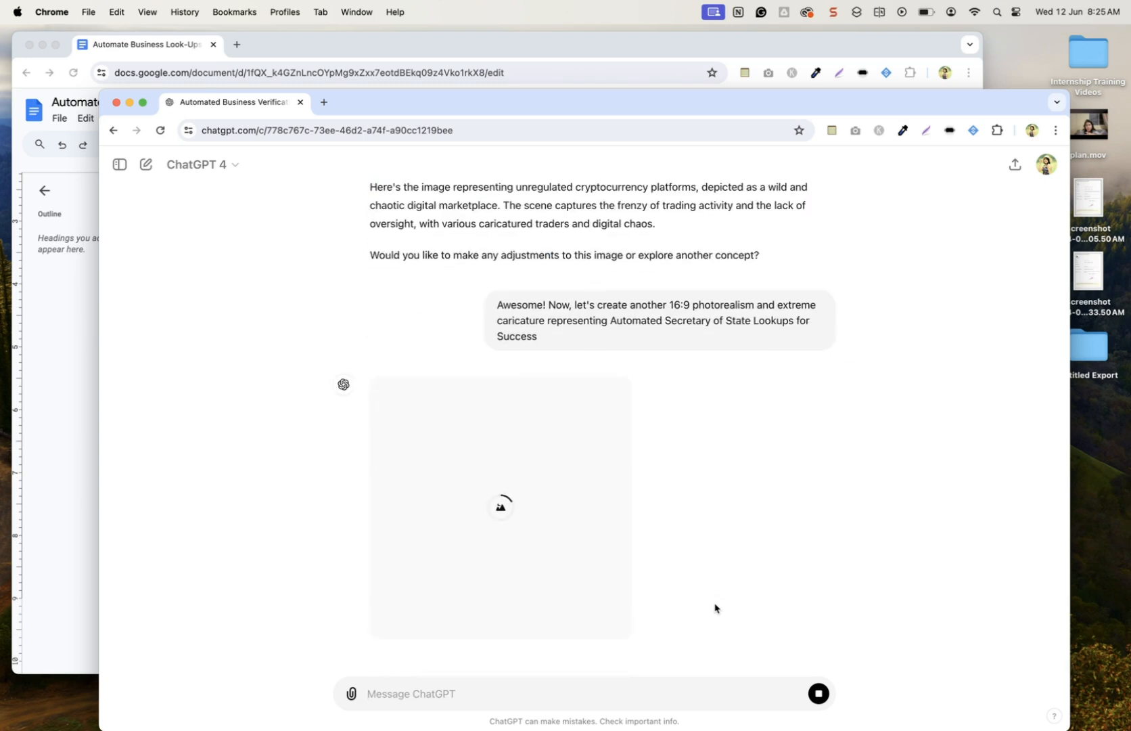
Switch to the window with the newsletter site and open canva.com in a new tab.
{"action": "key", "text": "ctrl+Right"}
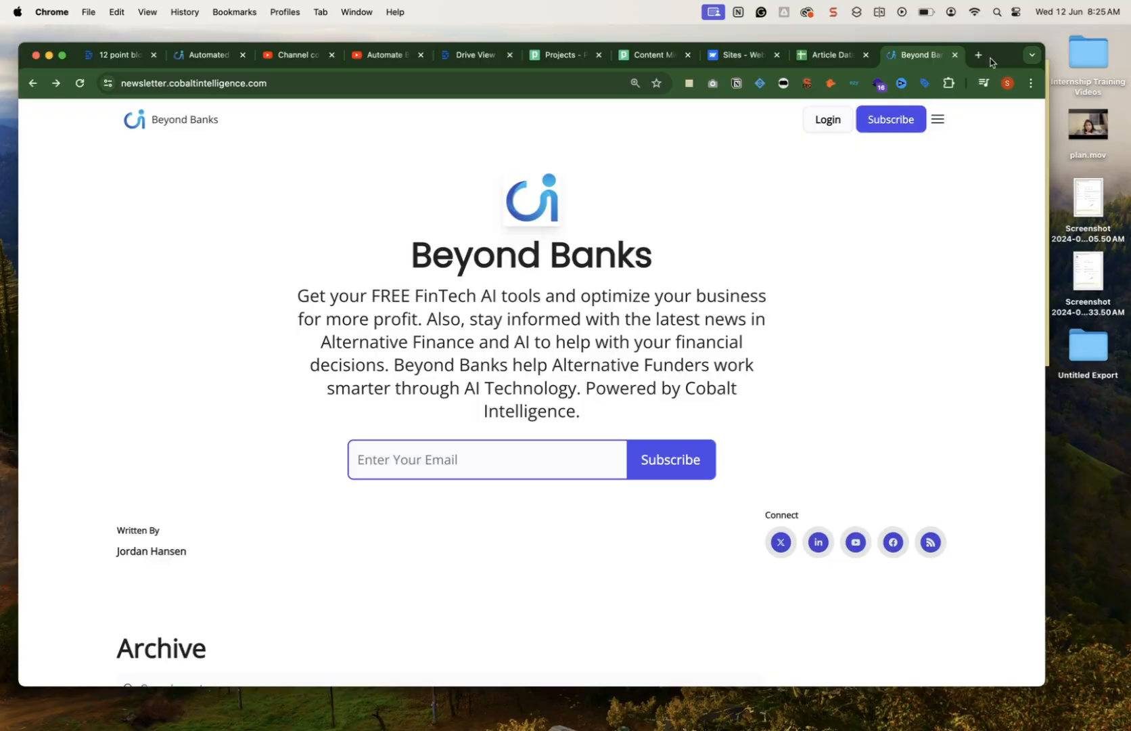
{"action": "left_click", "coordinate": [978, 55]}
{"action": "type", "text": "canva.com"}
{"action": "key", "text": "Return"}
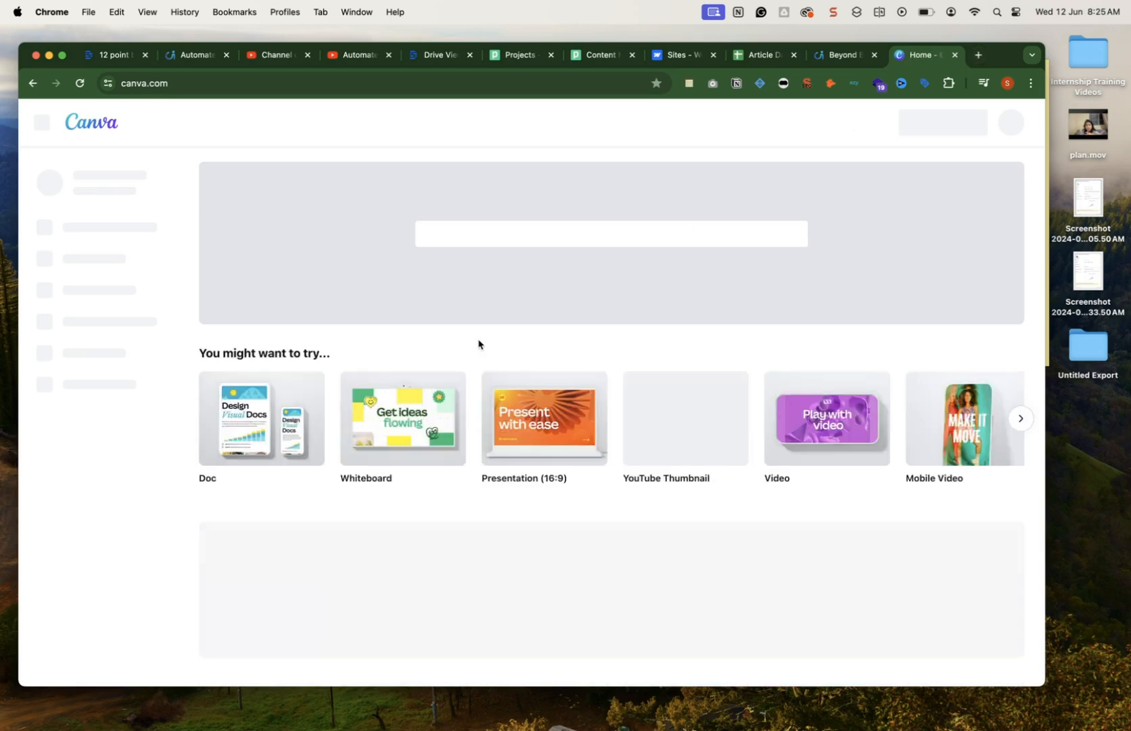
Examine the header image style of the posts in the Beyond Banks newsletter archive.
{"action": "key", "text": "ctrl+Right"}
{"action": "key", "text": "ctrl+Left"}
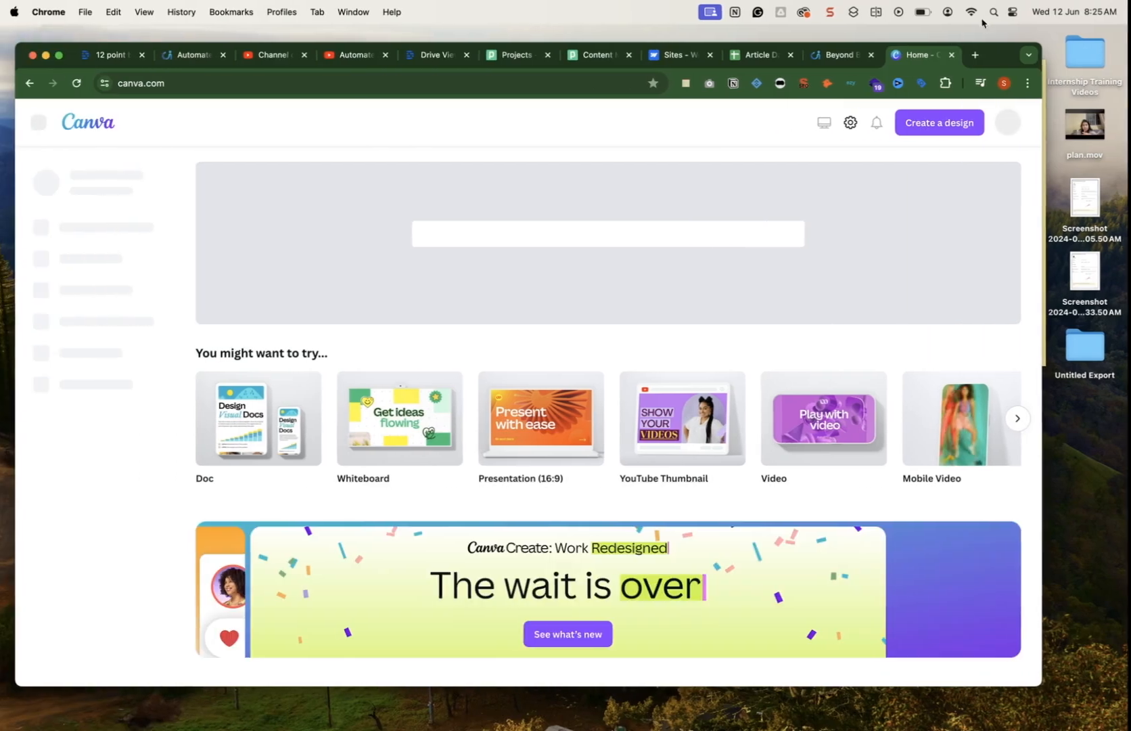
{"action": "left_click", "coordinate": [844, 60]}
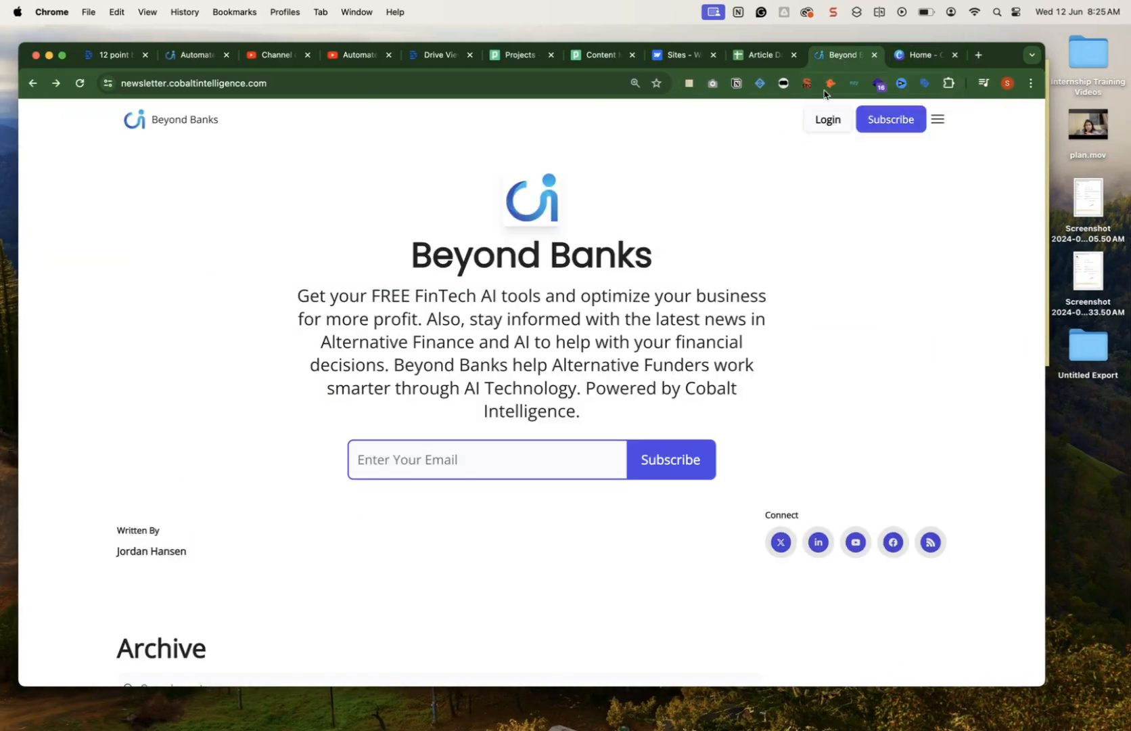
{"action": "scroll", "coordinate": [694, 507], "scroll_direction": "down", "scroll_amount": 5}
{"action": "scroll", "coordinate": [383, 442], "scroll_direction": "down", "scroll_amount": 4}
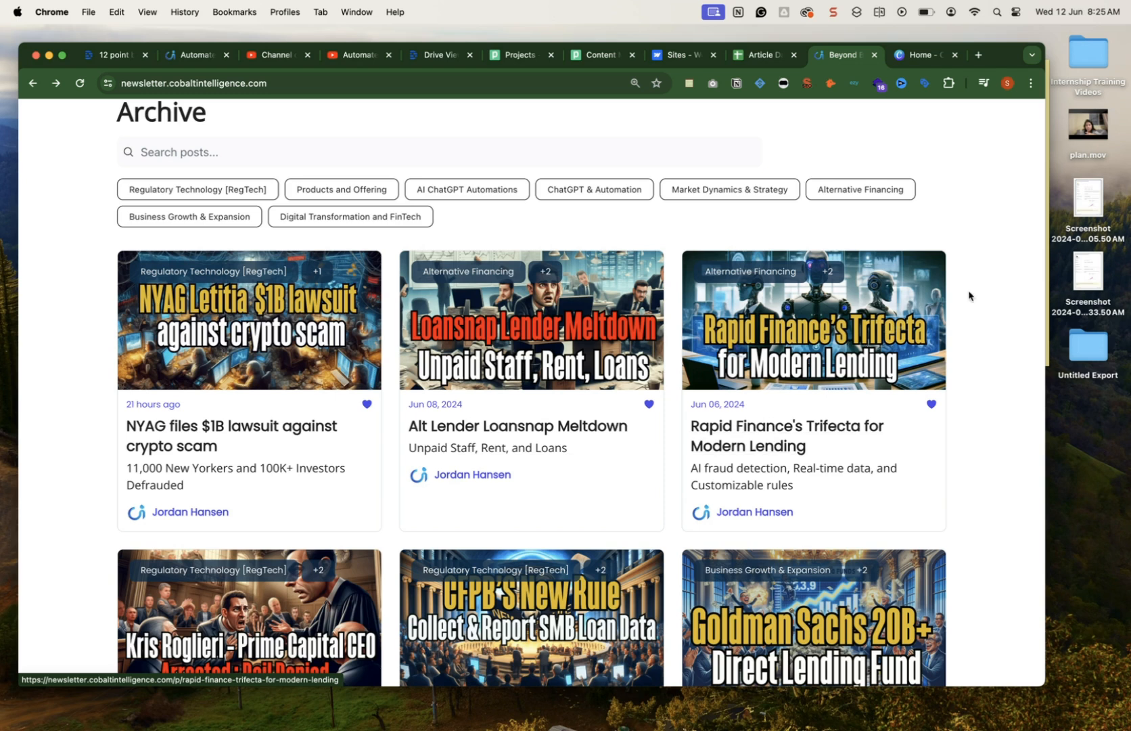
{"action": "scroll", "coordinate": [975, 281], "scroll_direction": "up", "scroll_amount": 1}
{"action": "scroll", "coordinate": [975, 282], "scroll_direction": "up", "scroll_amount": 2}
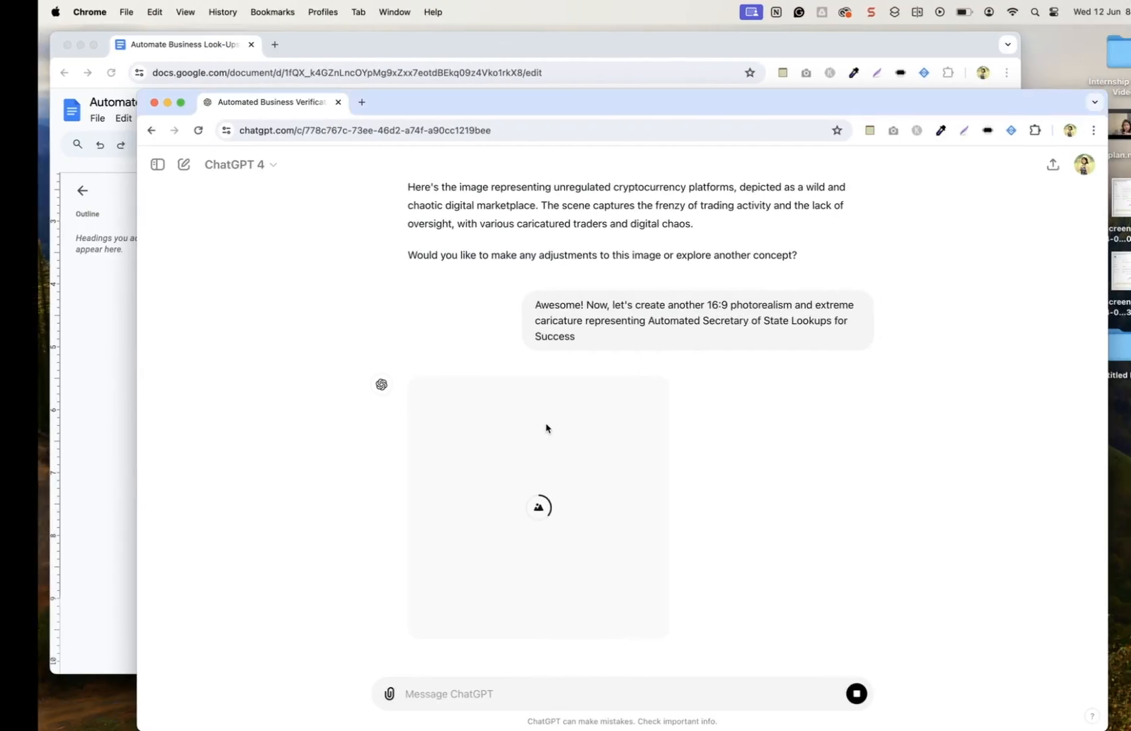
Return to Canva, reload its home page and open the recent design "Blog 16:9".
{"action": "key", "text": "ctrl+Left"}
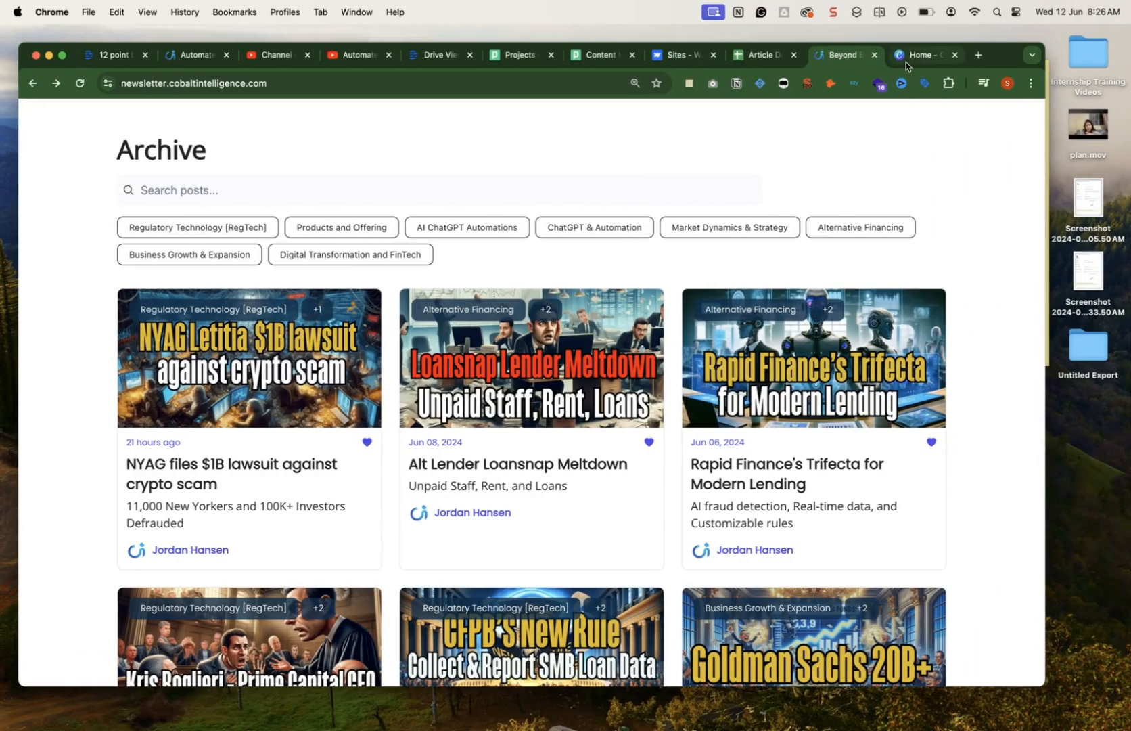
{"action": "left_click", "coordinate": [906, 66]}
{"action": "scroll", "coordinate": [342, 493], "scroll_direction": "down", "scroll_amount": 5}
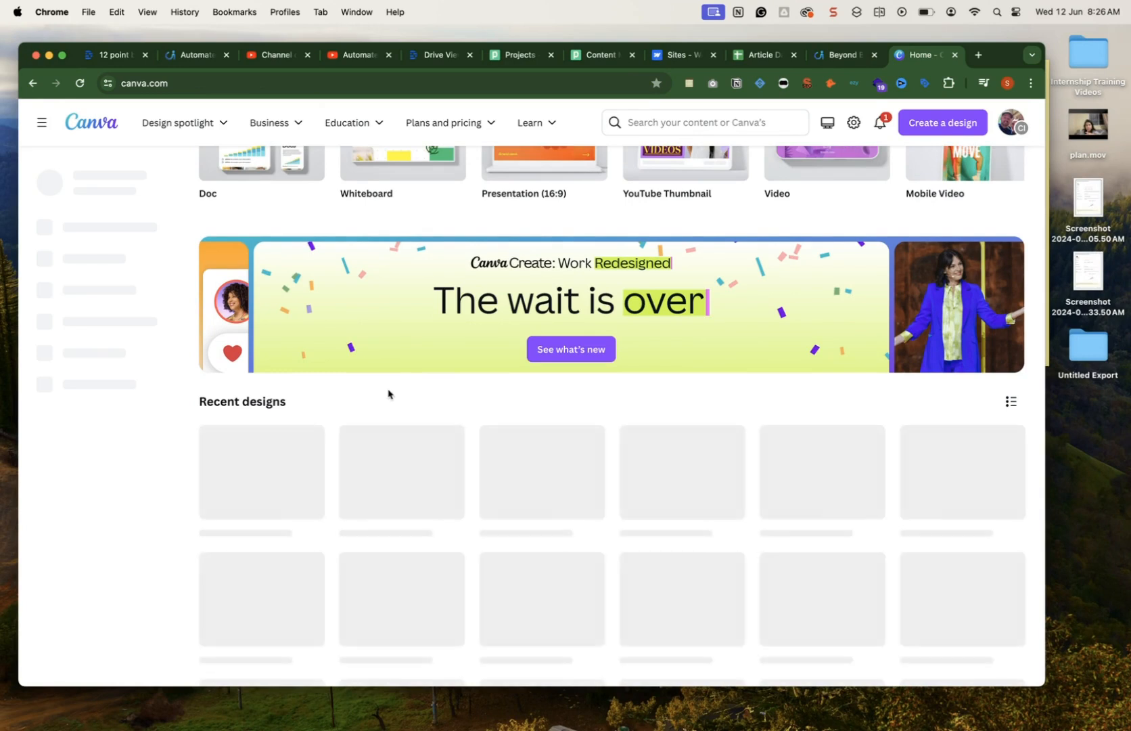
{"action": "left_click", "coordinate": [81, 86]}
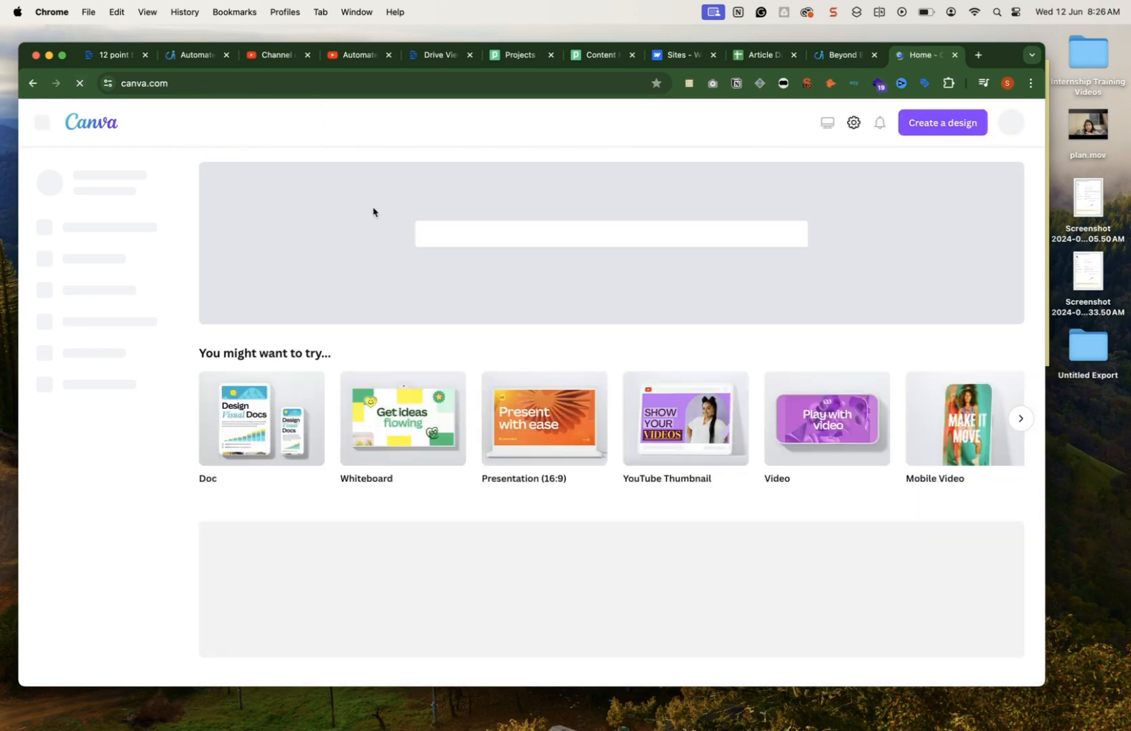
{"action": "scroll", "coordinate": [578, 382], "scroll_direction": "down", "scroll_amount": 5}
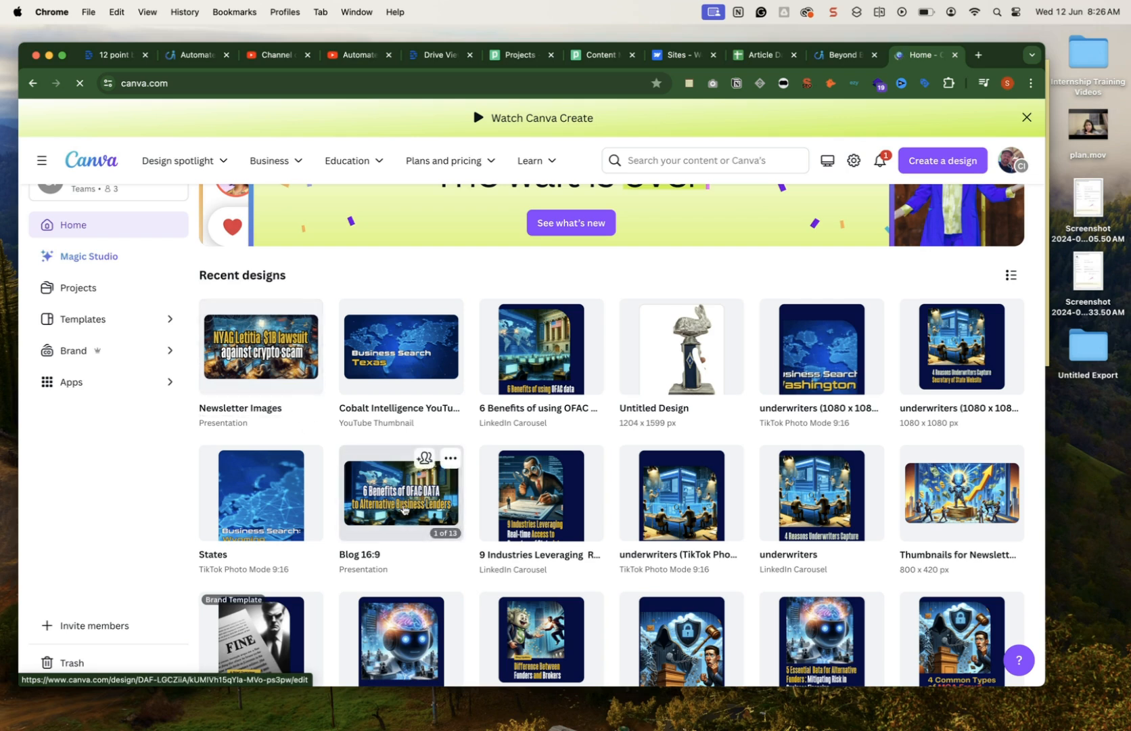
{"action": "left_click", "coordinate": [404, 509]}
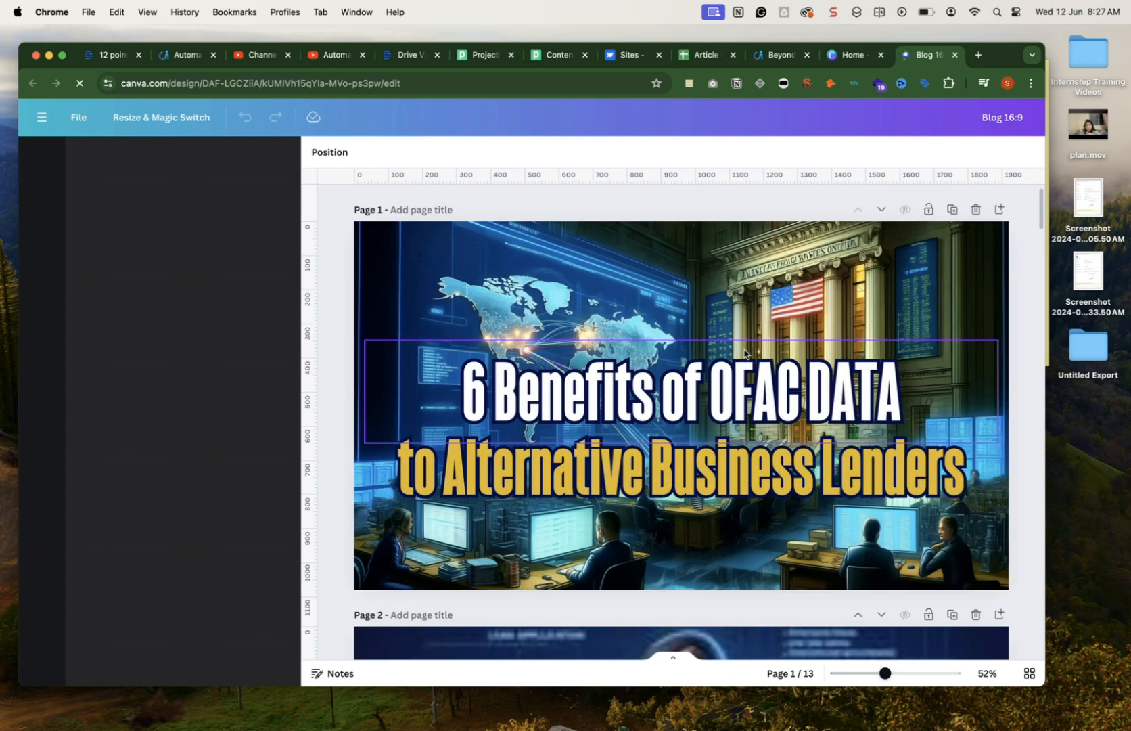
{"action": "left_click", "coordinate": [843, 58]}
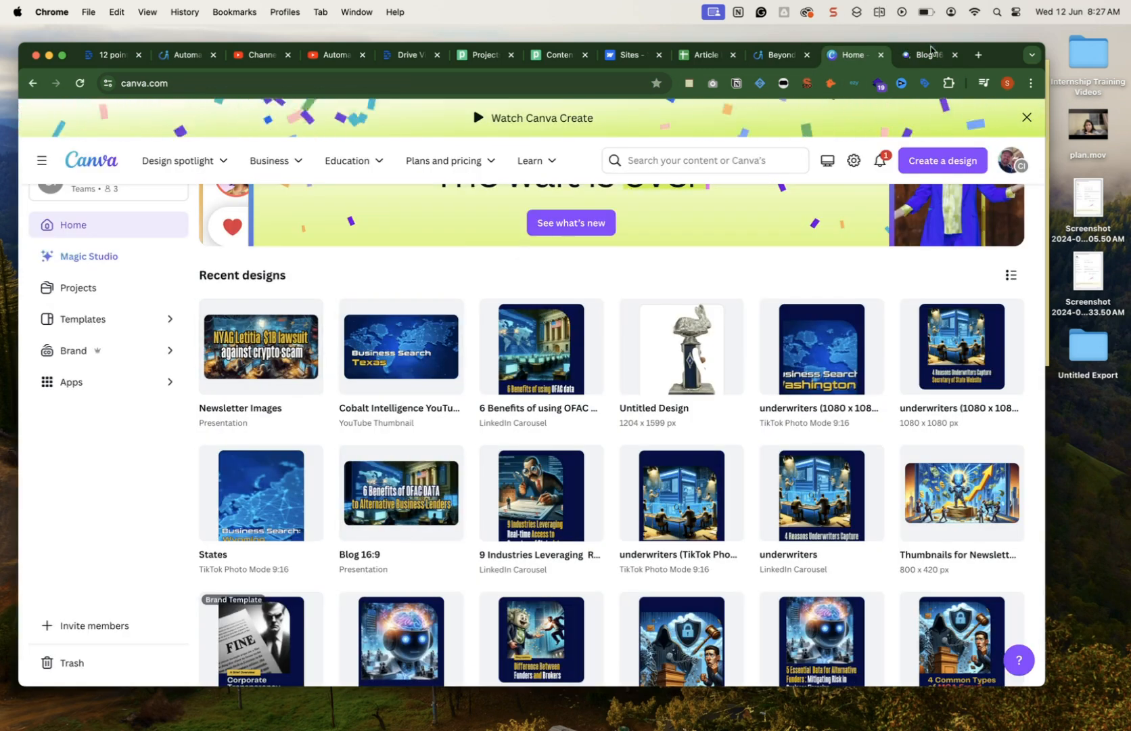
{"action": "left_click", "coordinate": [921, 55]}
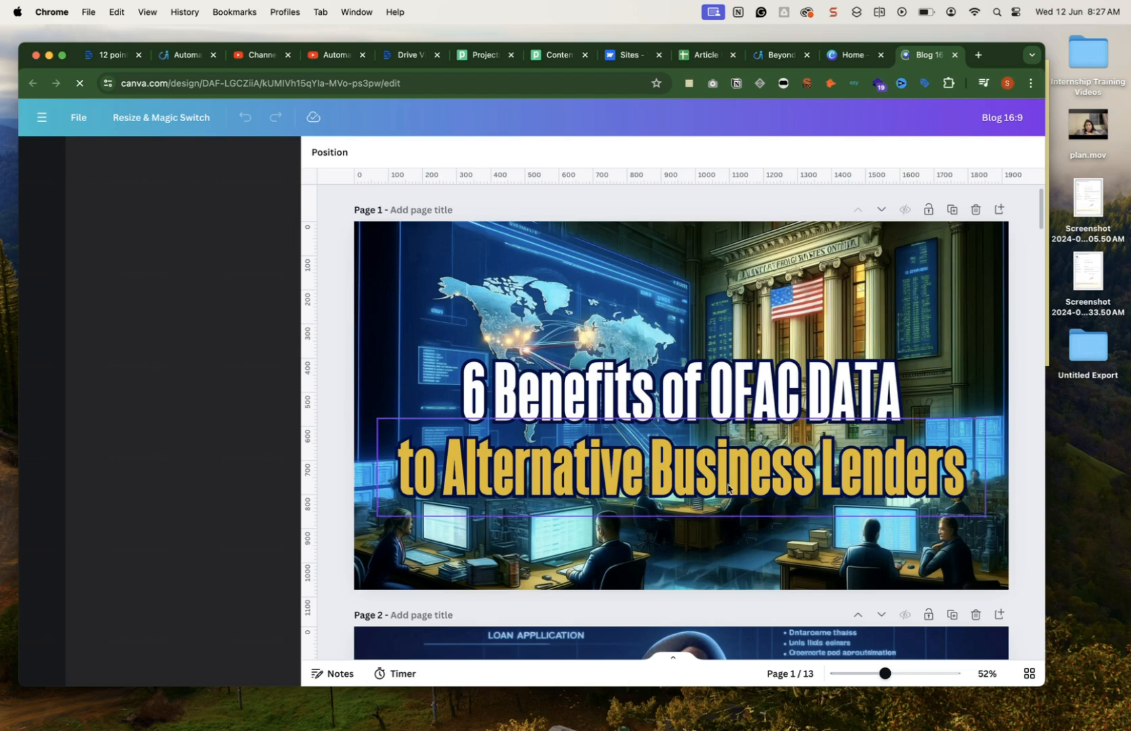
Duplicate page 1 of the Blog 16:9 design and delete the background image from the first page, keeping its two title lines.
{"action": "left_click", "coordinate": [952, 210]}
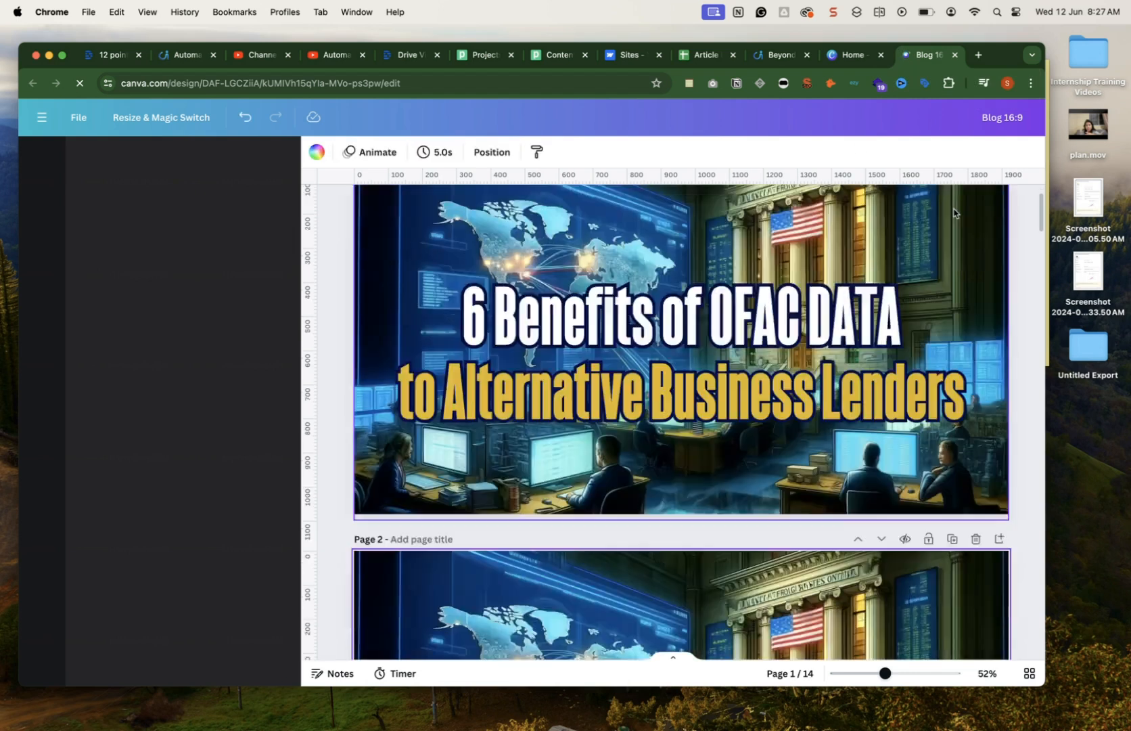
{"action": "scroll", "coordinate": [1004, 425], "scroll_direction": "up", "scroll_amount": 5}
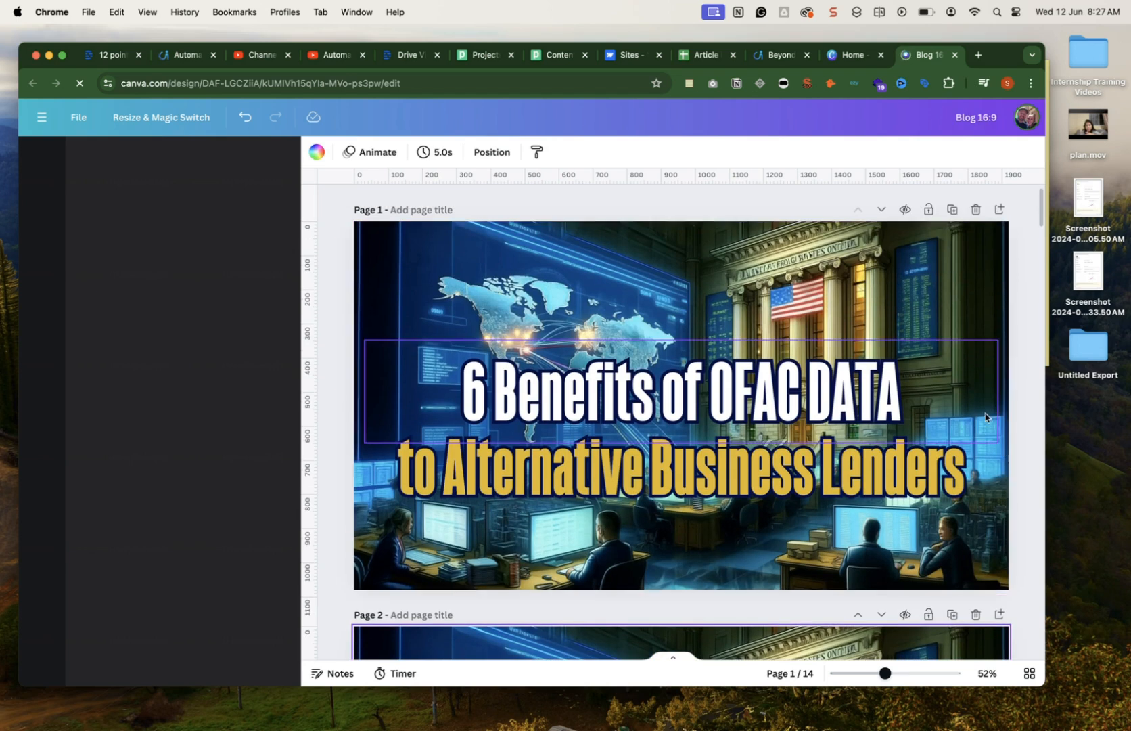
{"action": "left_click", "coordinate": [1004, 424]}
{"action": "key", "text": "Delete"}
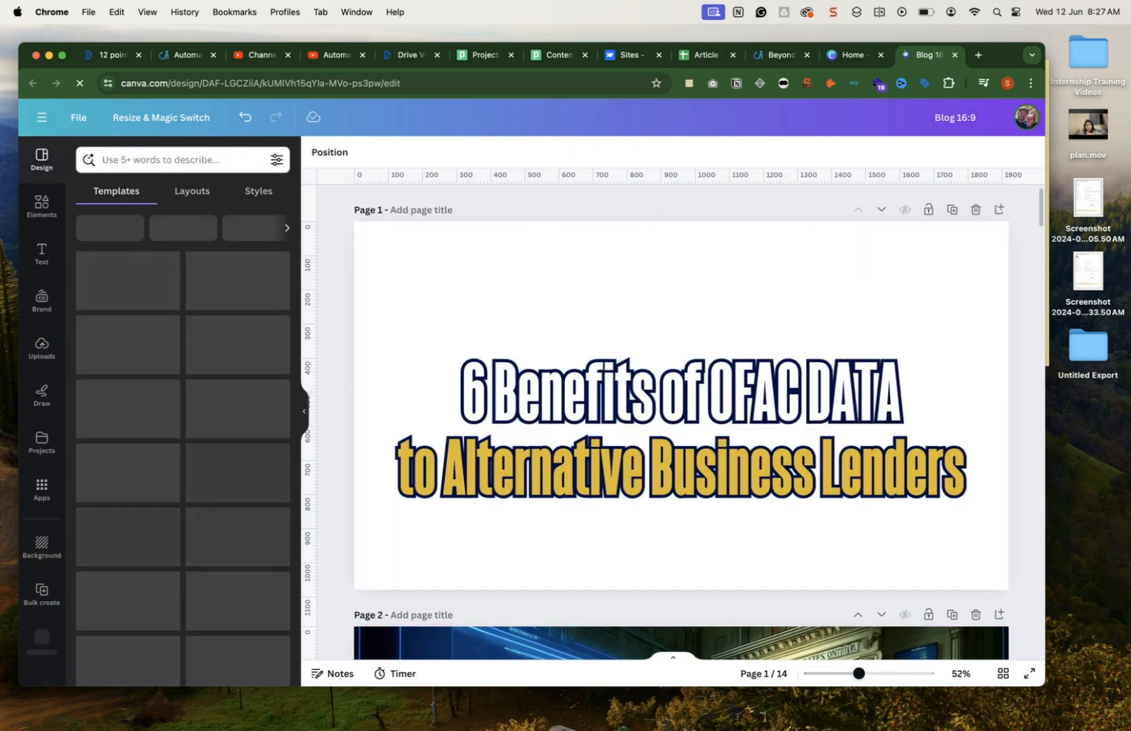
{"action": "left_click", "coordinate": [707, 389]}
{"action": "left_click", "coordinate": [677, 469]}
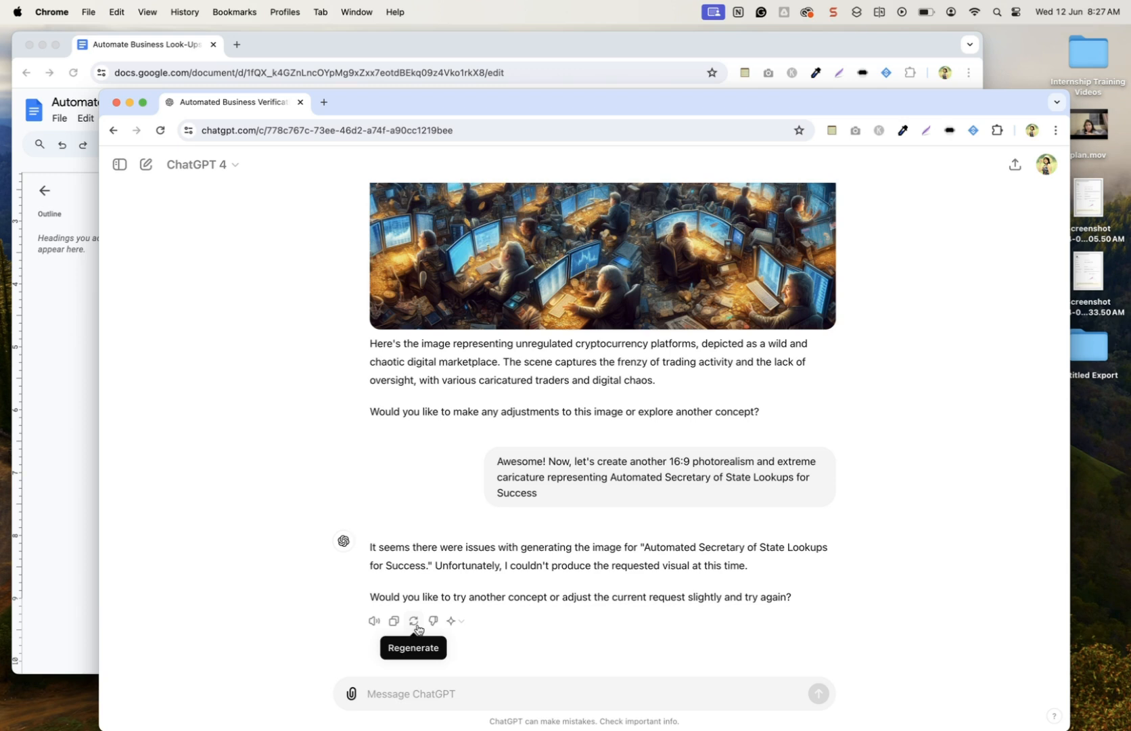
Switch to the ChatGPT image chat and regenerate the response for the Automated Secretary of State Lookups image.
{"action": "left_click", "coordinate": [417, 628]}
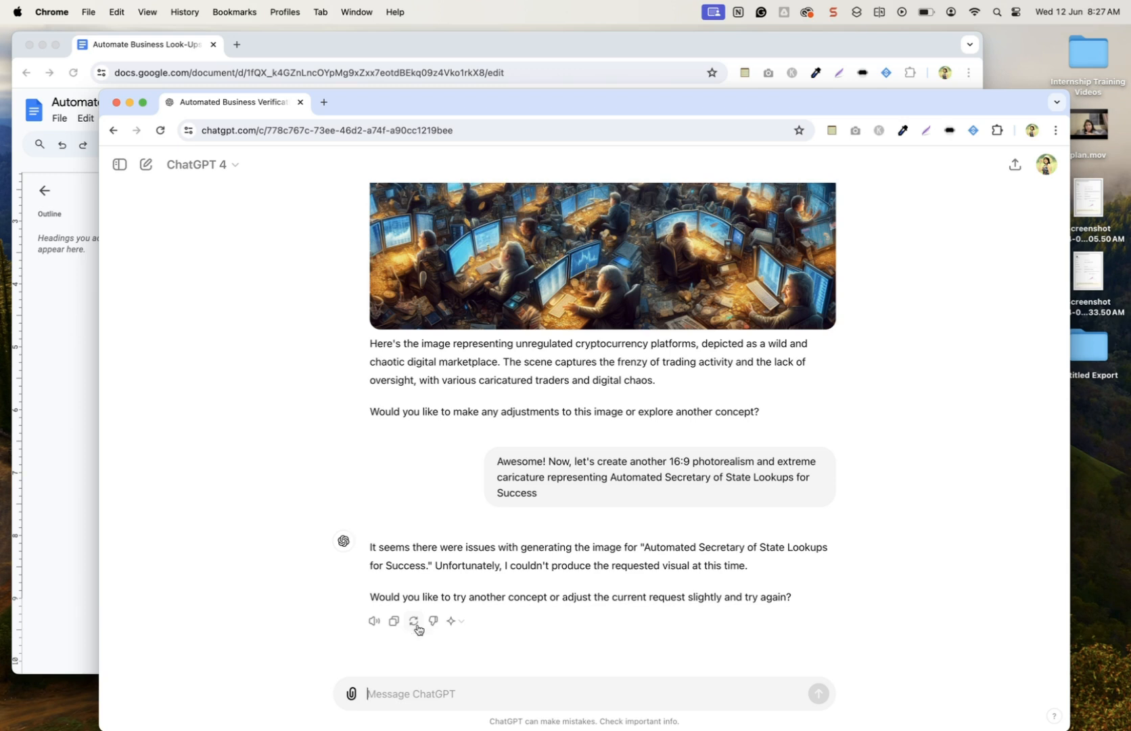
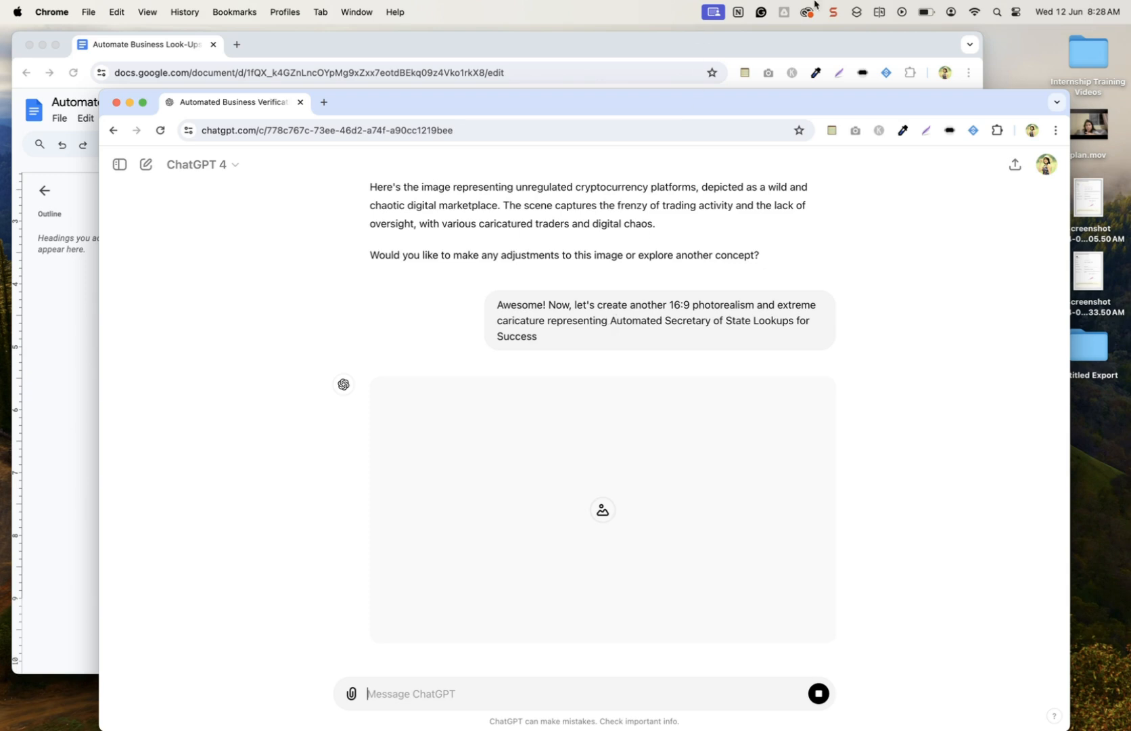
{"action": "left_click", "coordinate": [836, 13]}
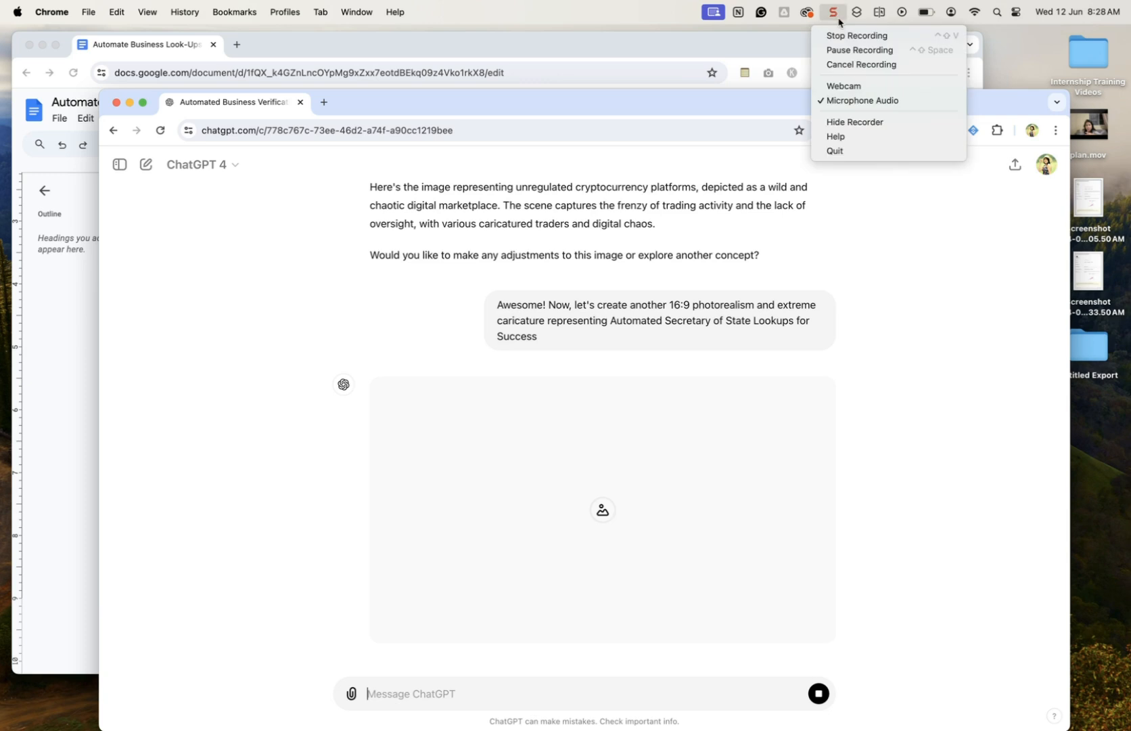
{"action": "left_click", "coordinate": [853, 54]}
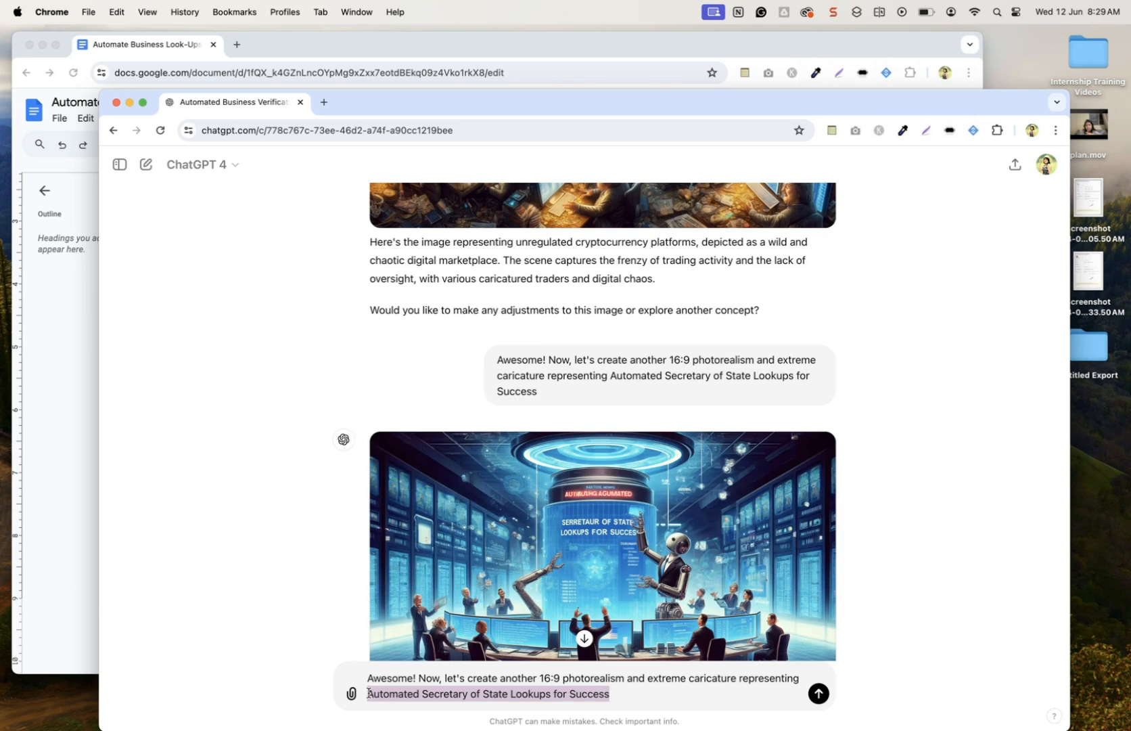
Change the subject of the new image prompt to "US Government Website Automation" and send it to ChatGPT.
{"action": "type", "text": "Governm"}
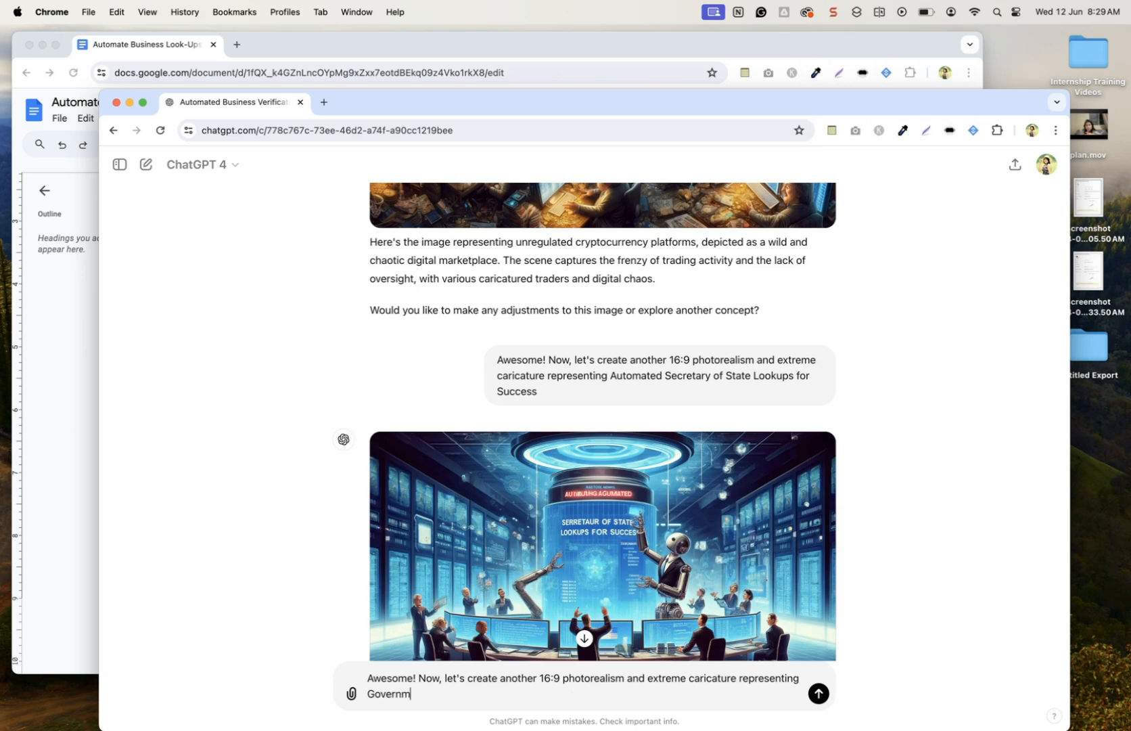
{"action": "type", "text": "ent Websiete Automation"}
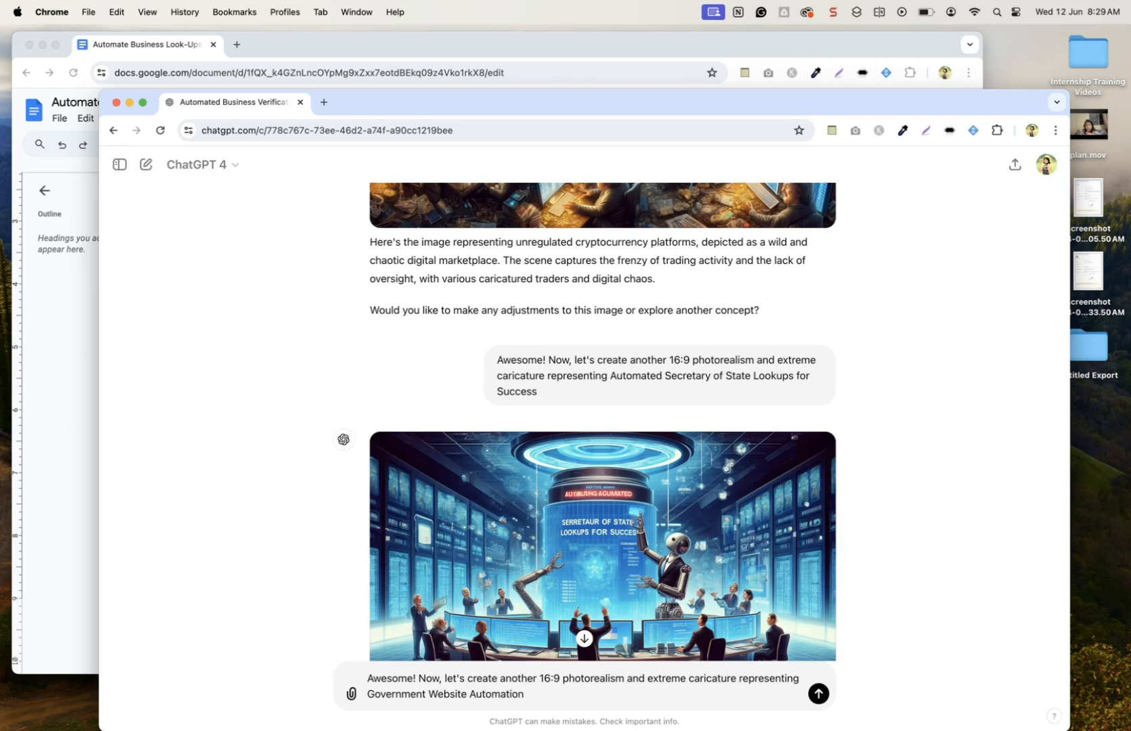
{"action": "left_click", "coordinate": [367, 694]}
{"action": "type", "text": "US"}
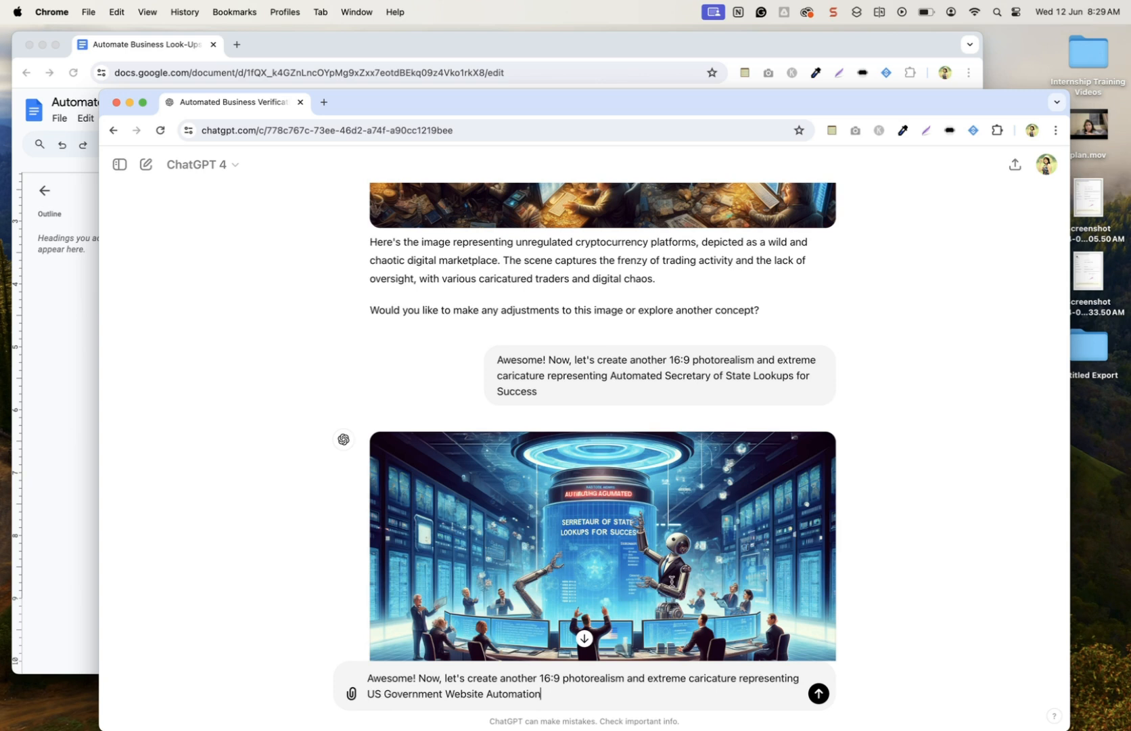
{"action": "key", "text": "Return"}
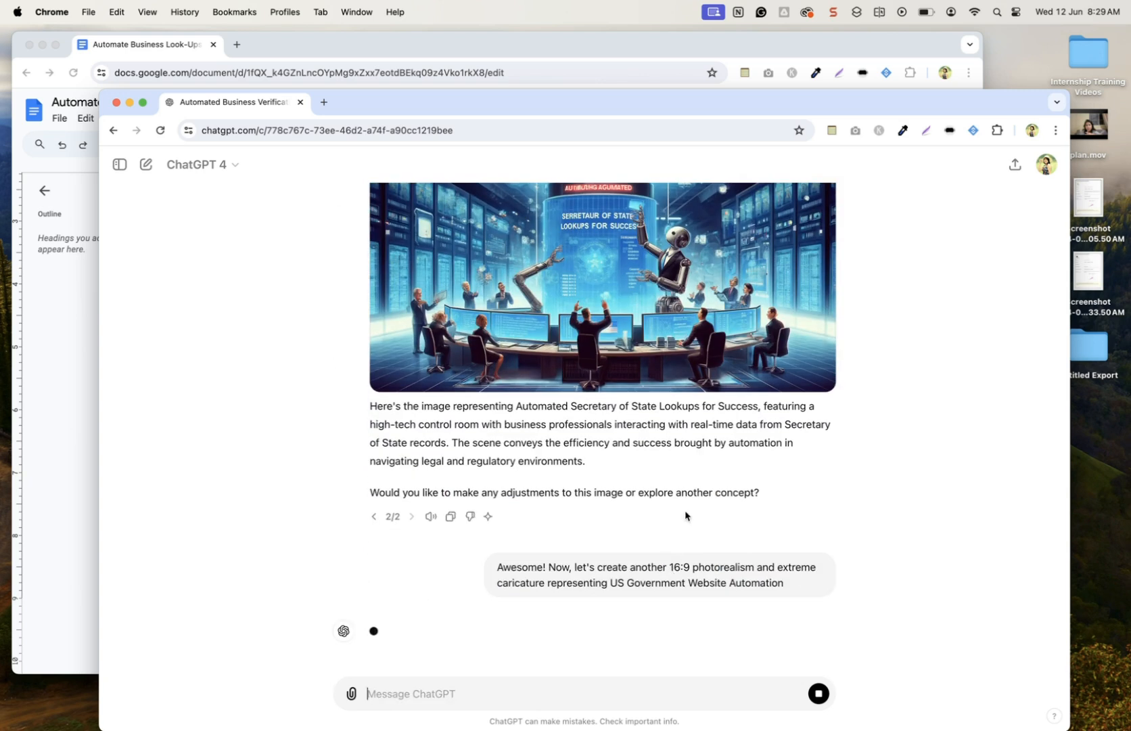
Let the unresponsive ChatGPT page continue and save the generated US Government Website Automation image to Downloads.
{"action": "scroll", "coordinate": [687, 516], "scroll_direction": "up", "scroll_amount": 1}
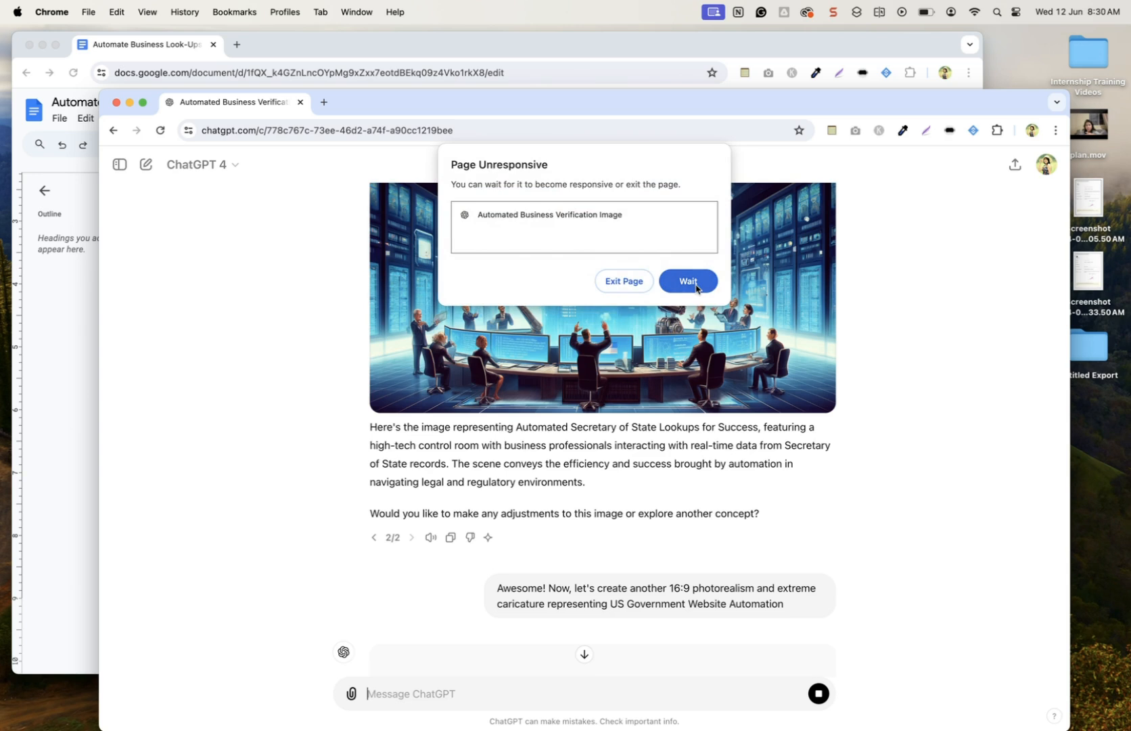
{"action": "left_click", "coordinate": [689, 281]}
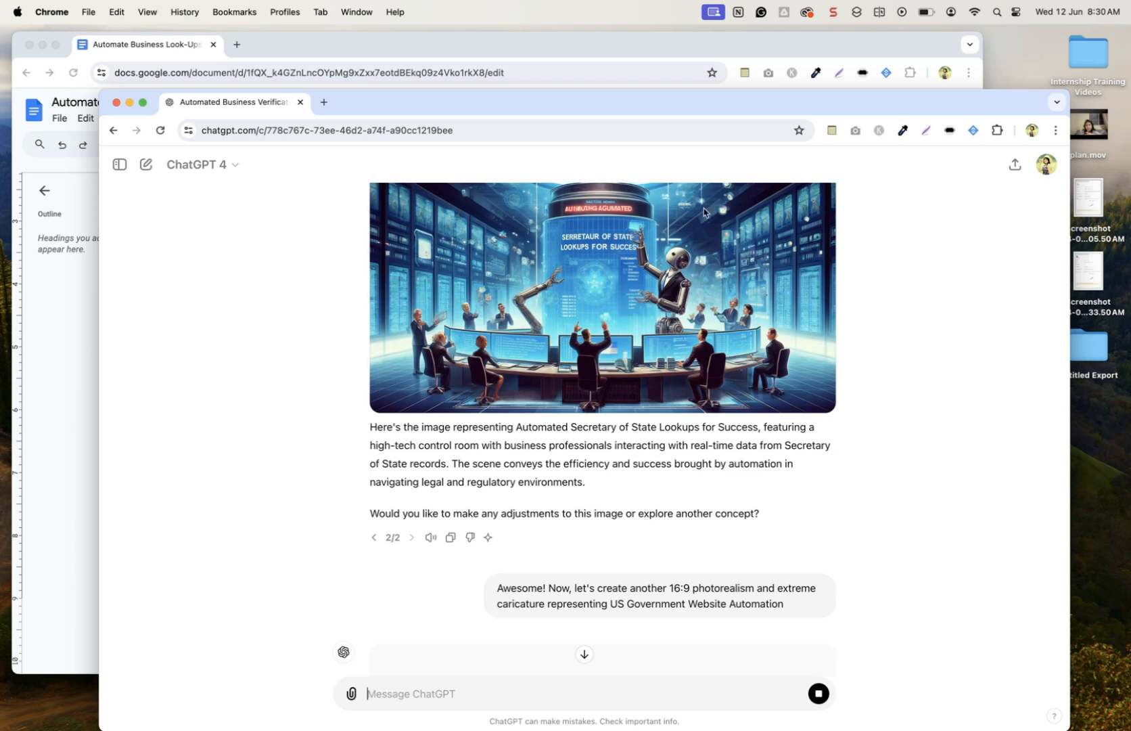
{"action": "left_click", "coordinate": [836, 12]}
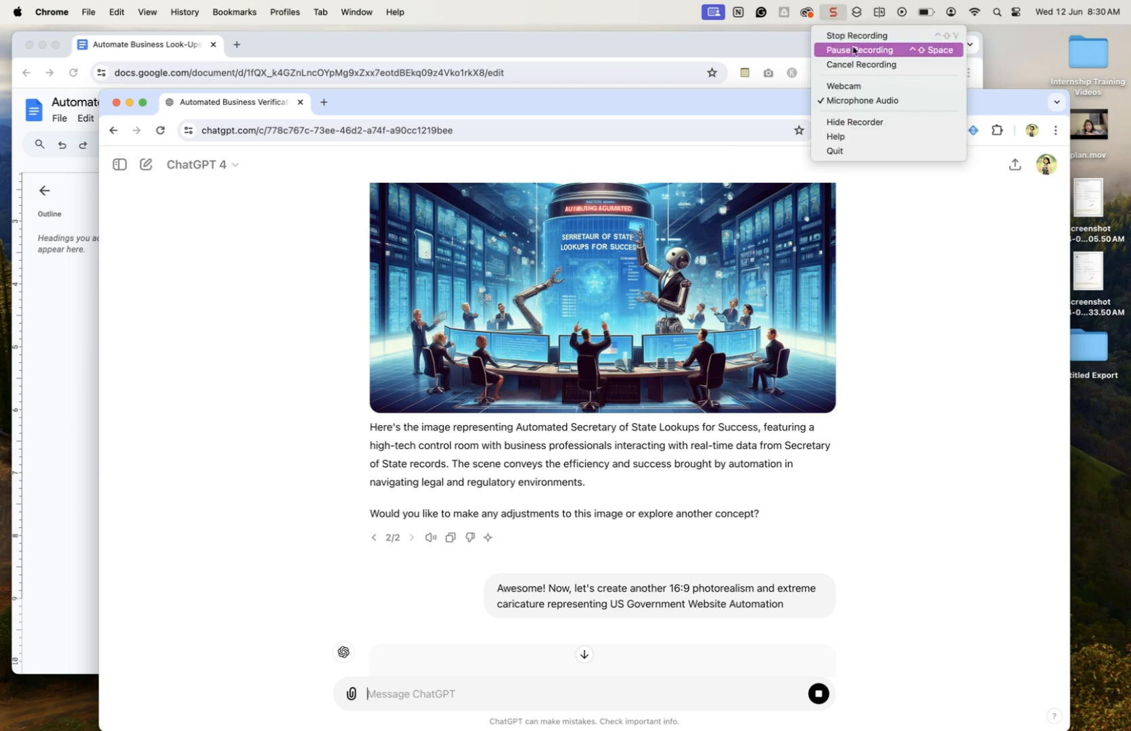
{"action": "left_click", "coordinate": [853, 49]}
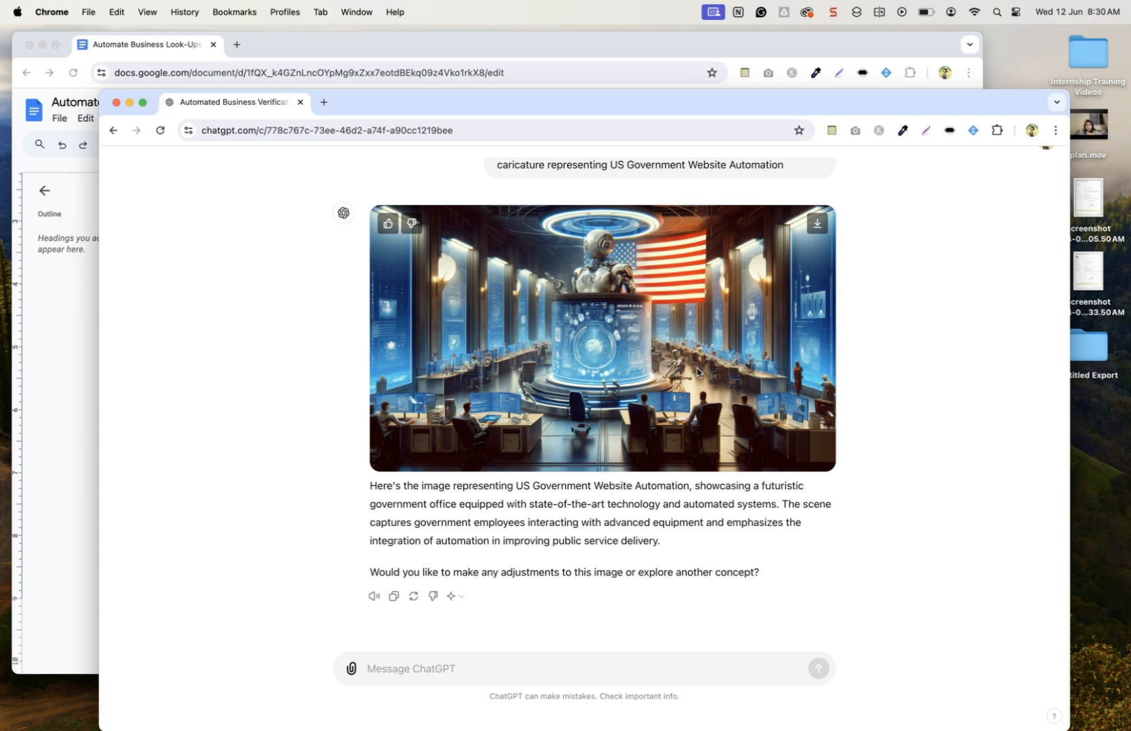
{"action": "left_click", "coordinate": [817, 224]}
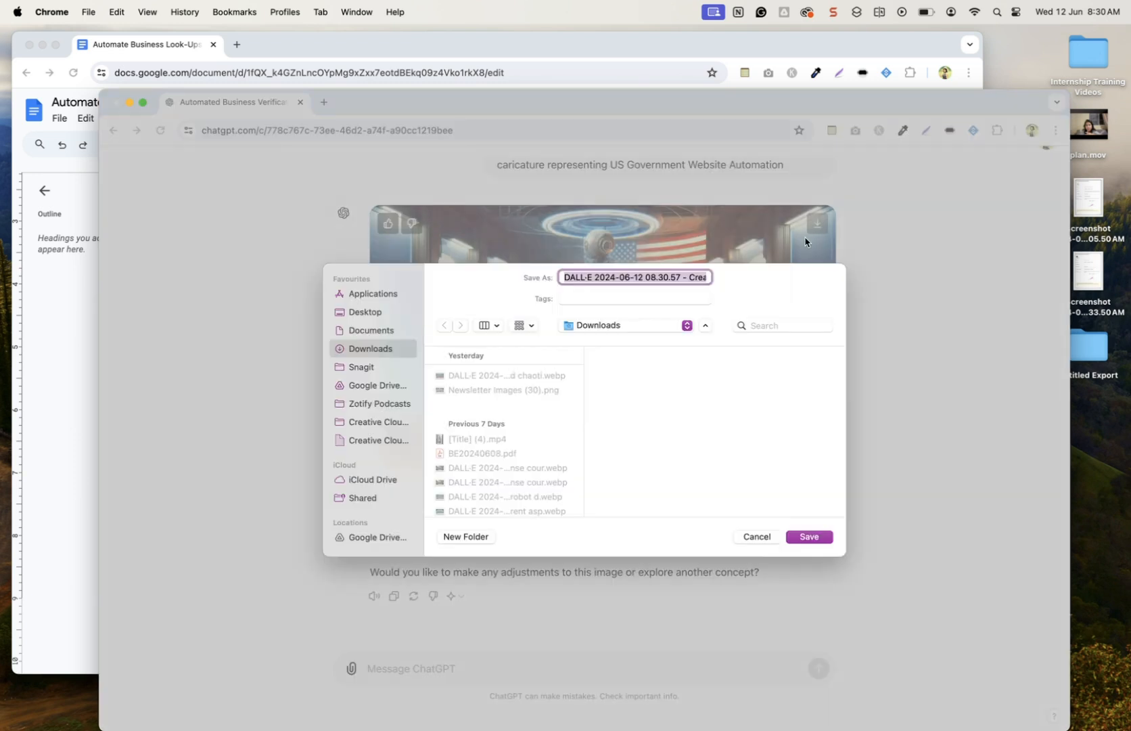
{"action": "left_click", "coordinate": [814, 538]}
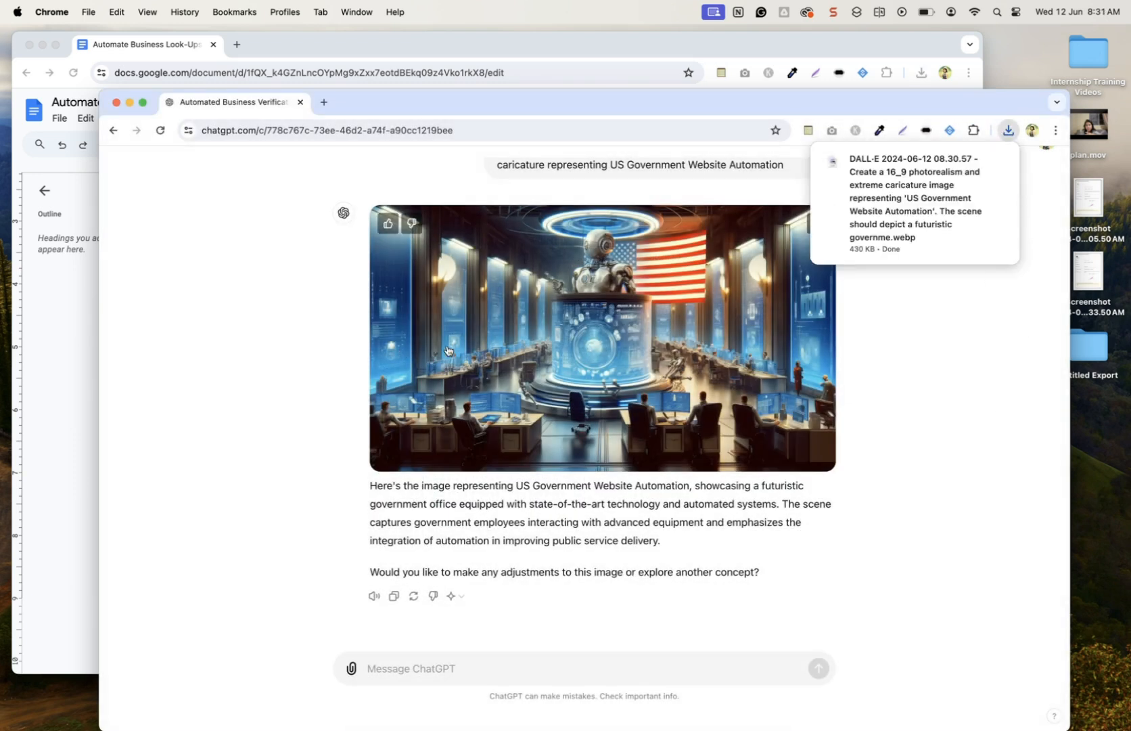
Return to the Canva design and upload the US Government Website Automation image from Downloads.
{"action": "key", "text": "ctrl+Left"}
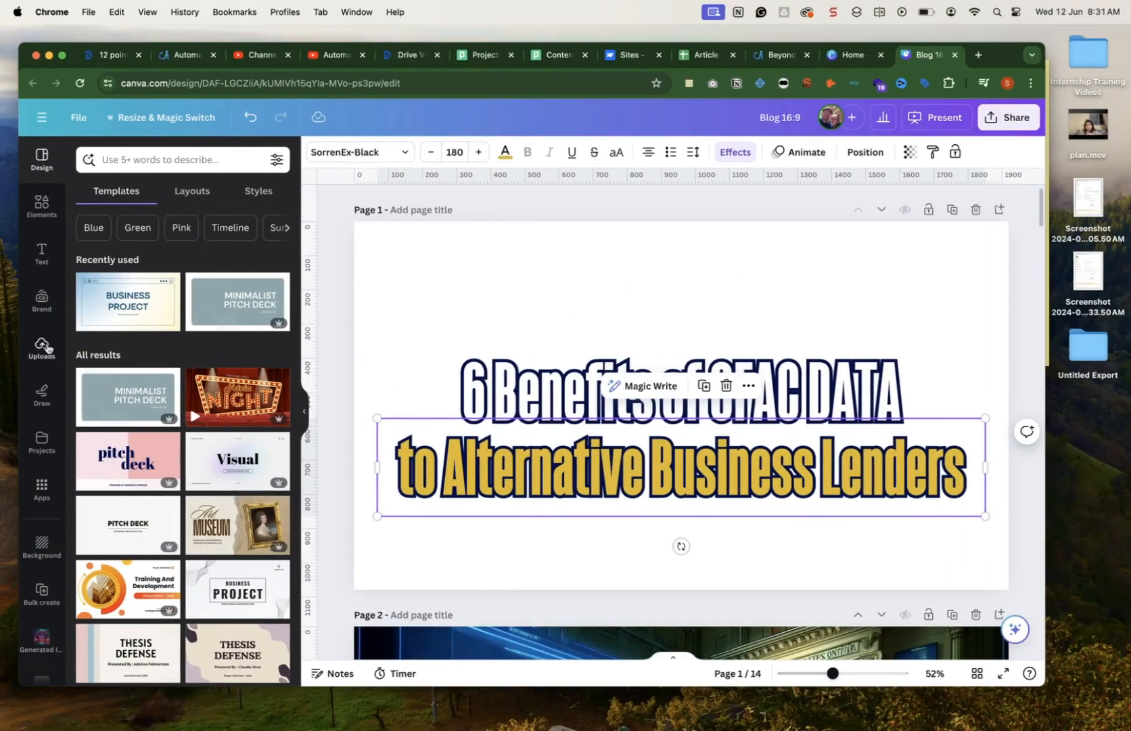
{"action": "left_click", "coordinate": [42, 346]}
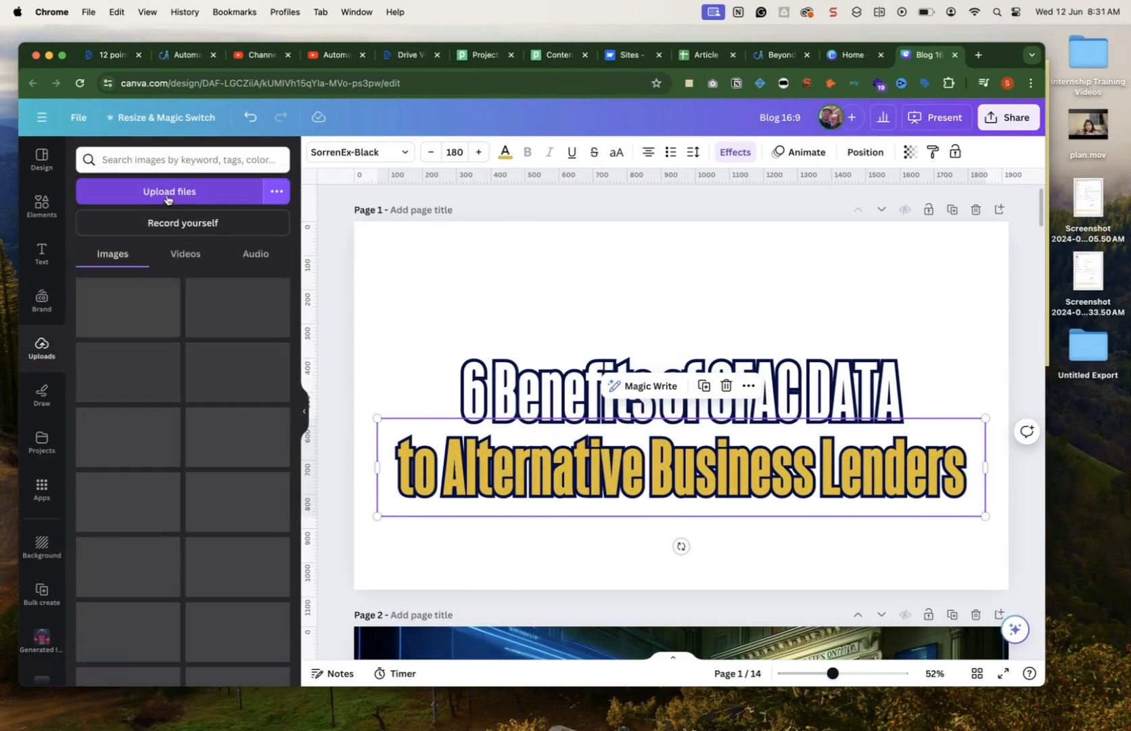
{"action": "left_click", "coordinate": [166, 193]}
{"action": "left_click", "coordinate": [360, 276]}
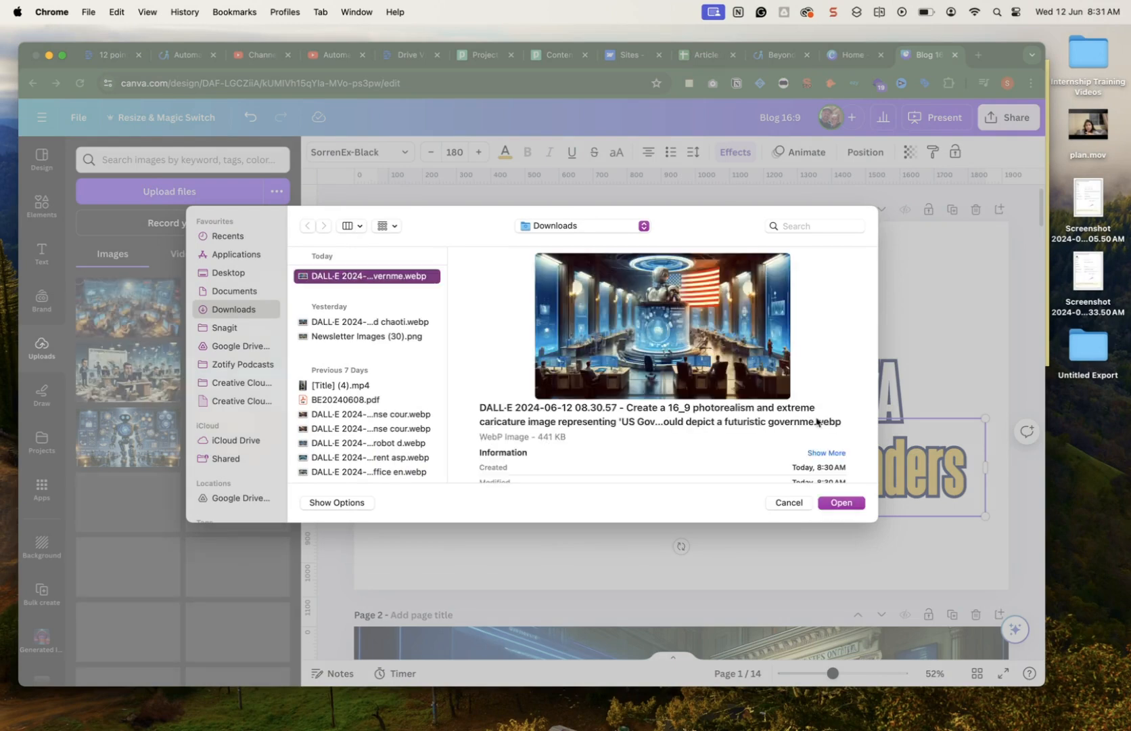
{"action": "left_click", "coordinate": [841, 502]}
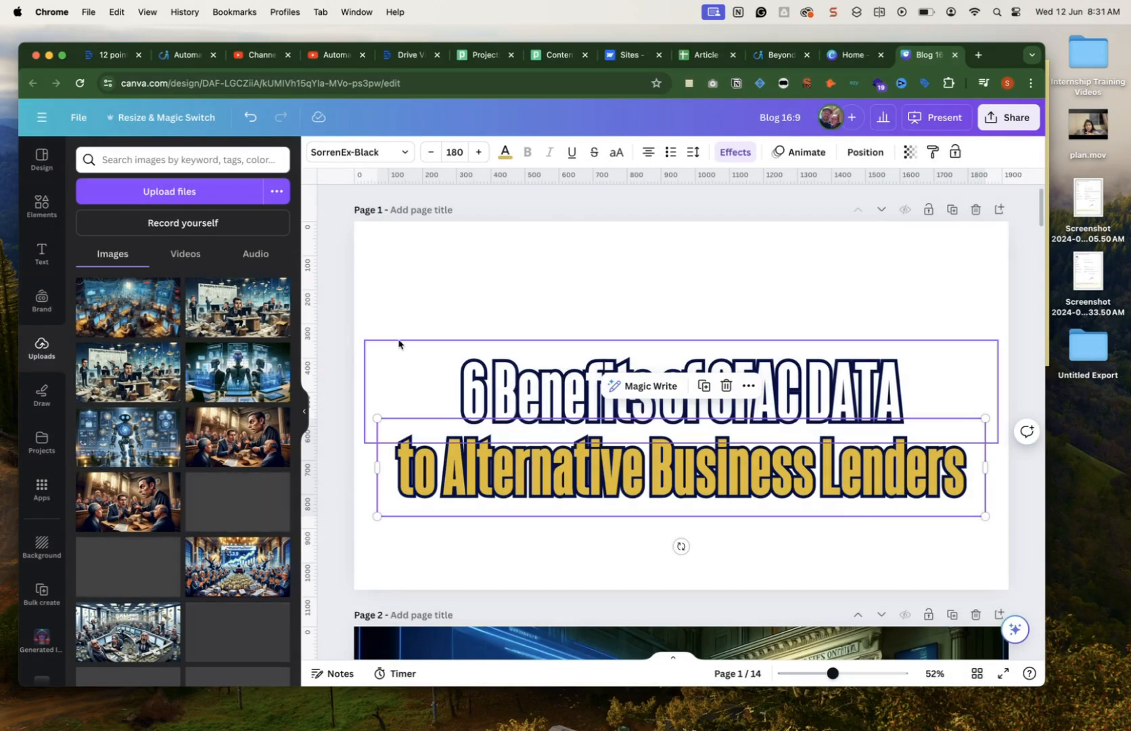
Switch to the Google Docs article and copy the title text "Effortless Compliance: Automate Secretary of State Lookups for Success".
{"action": "key", "text": "ctrl+Right"}
{"action": "key", "text": "ctrl+Right"}
{"action": "key", "text": "ctrl+Left"}
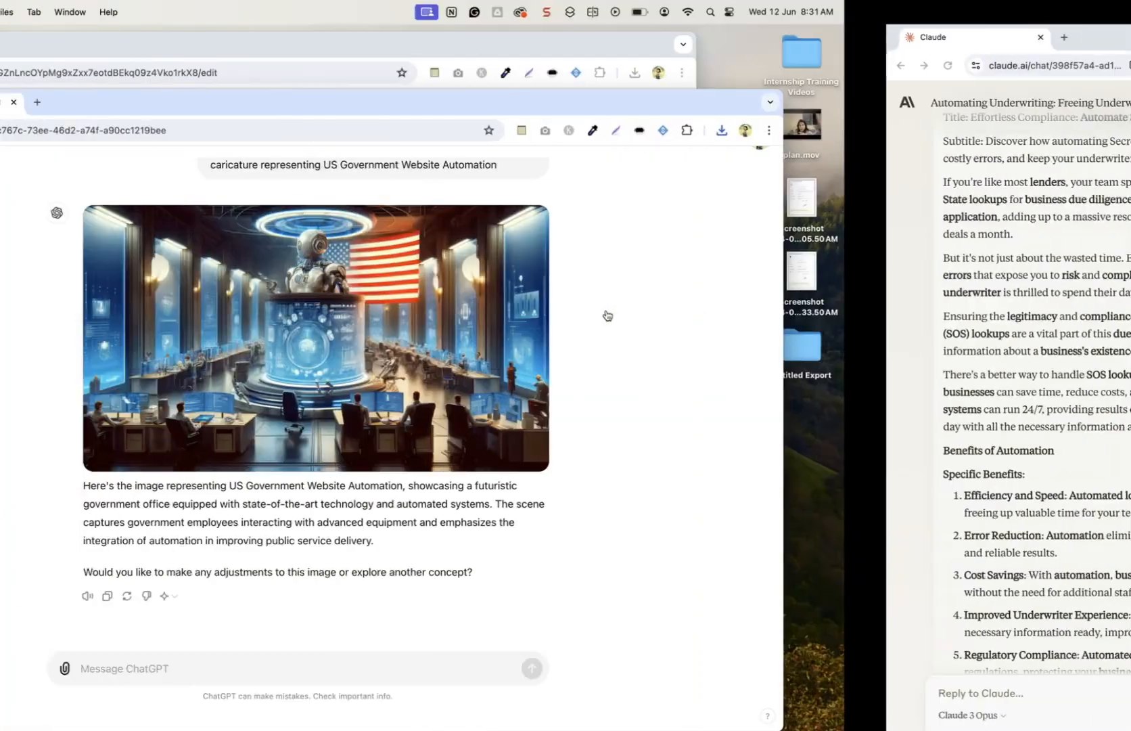
{"action": "left_click", "coordinate": [112, 46]}
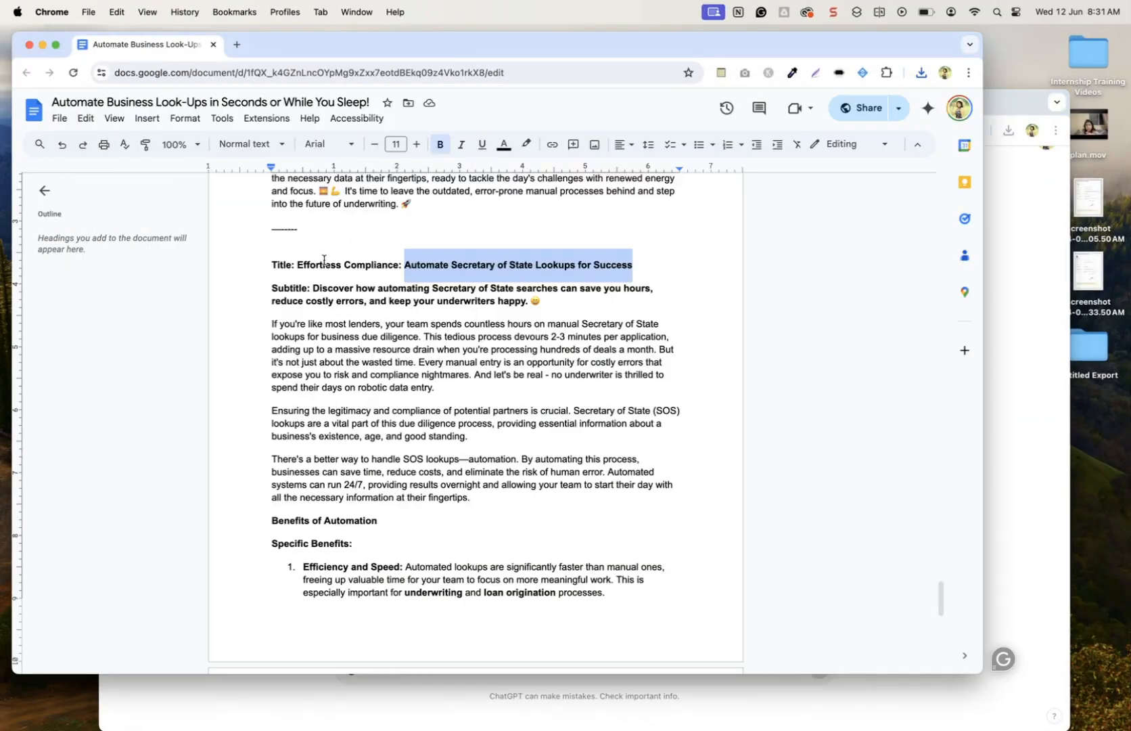
{"action": "left_click", "coordinate": [298, 264]}
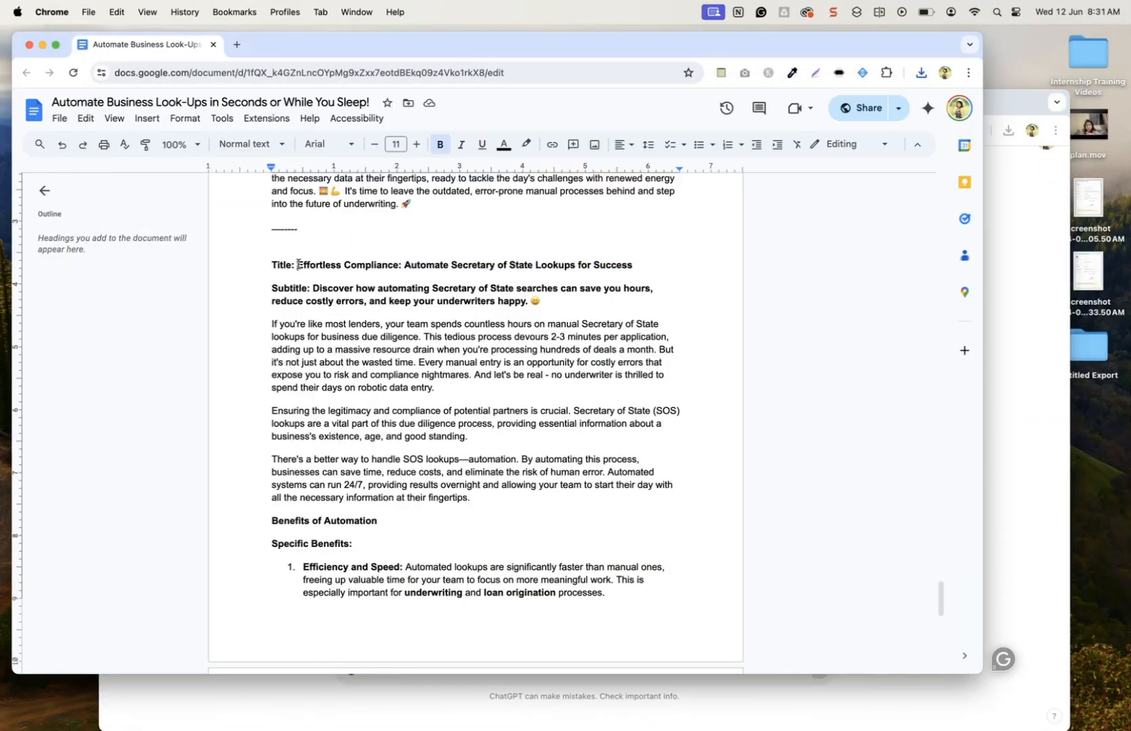
{"action": "left_click", "coordinate": [636, 265], "text": "shift"}
{"action": "key", "text": "super+c"}
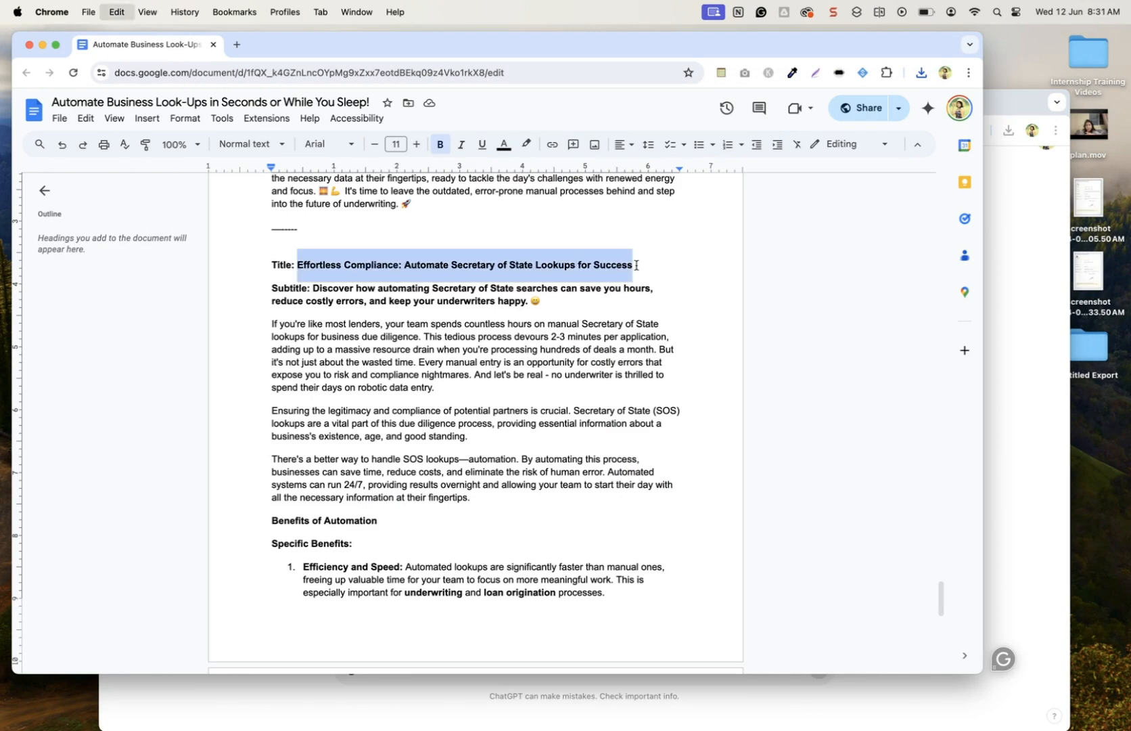
Return to the Canva design and replace the white headline on page 1 with "Effort Compliance".
{"action": "key", "text": "ctrl+Left"}
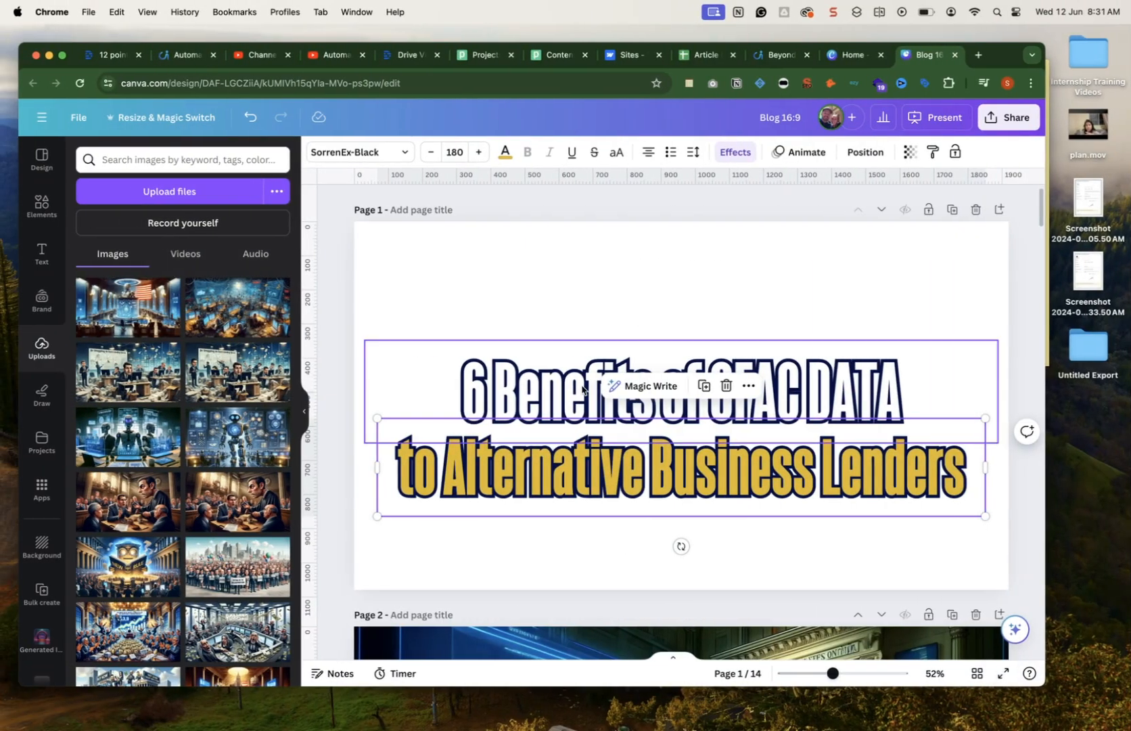
{"action": "double_click", "coordinate": [582, 388]}
{"action": "type", "text": "Effort"}
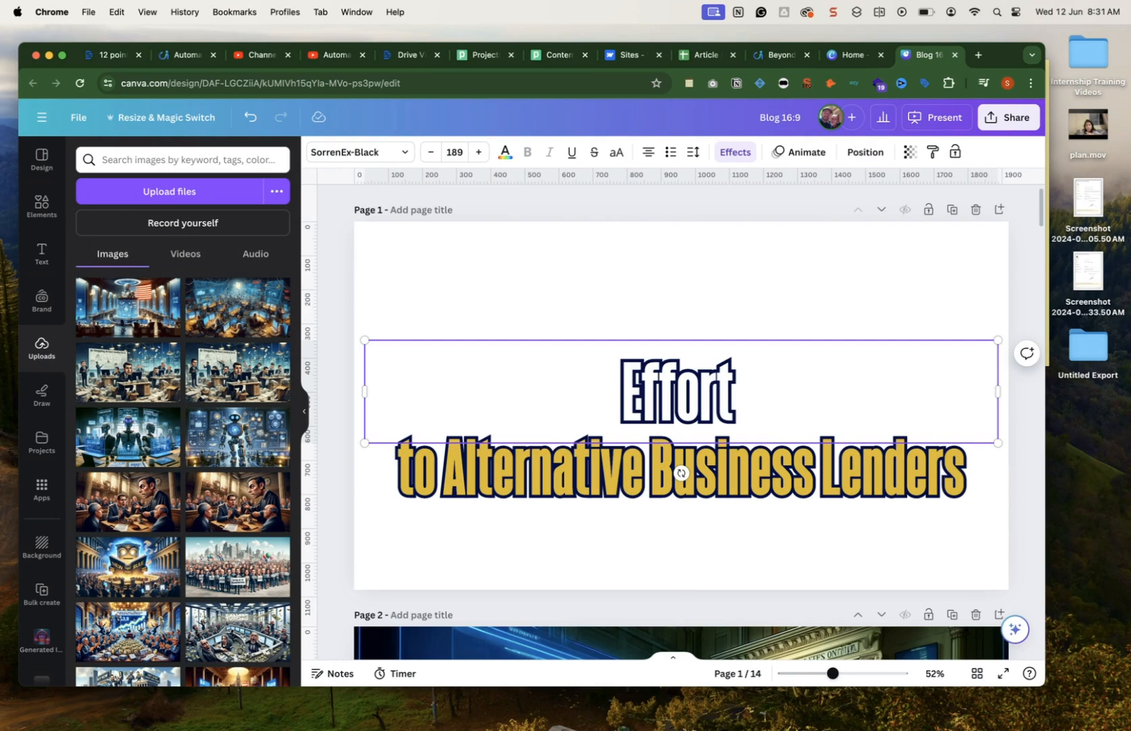
{"action": "type", "text": " Compliance"}
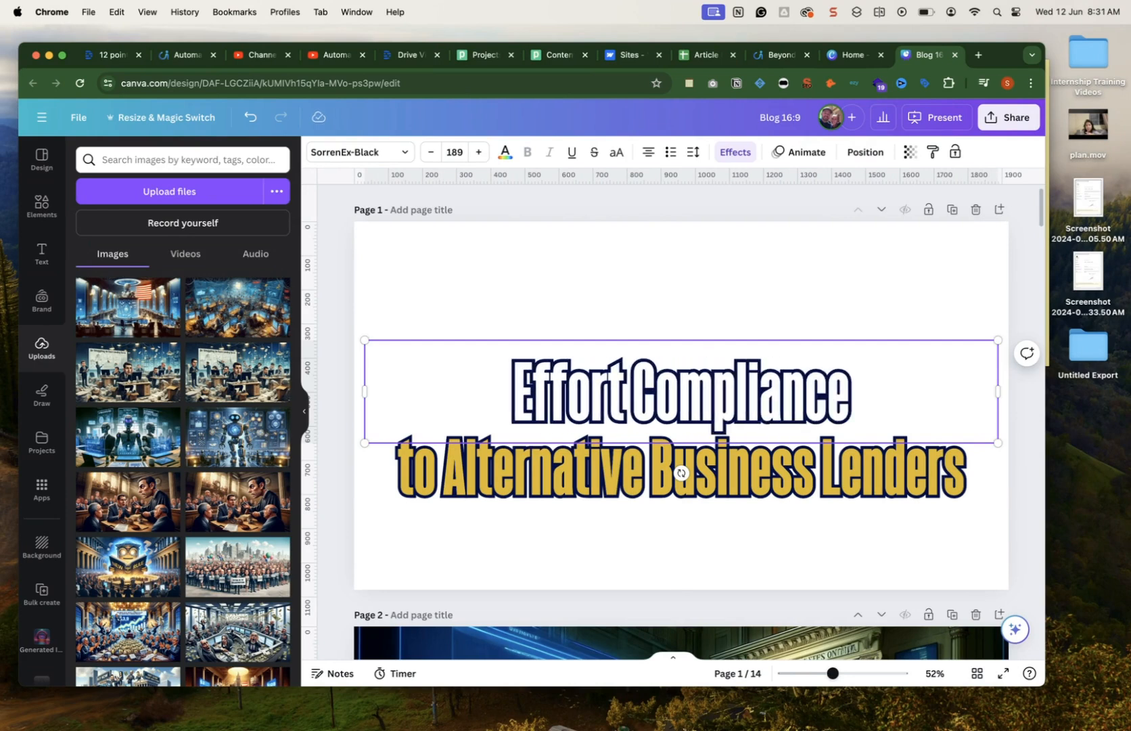
{"action": "key", "text": "super+a"}
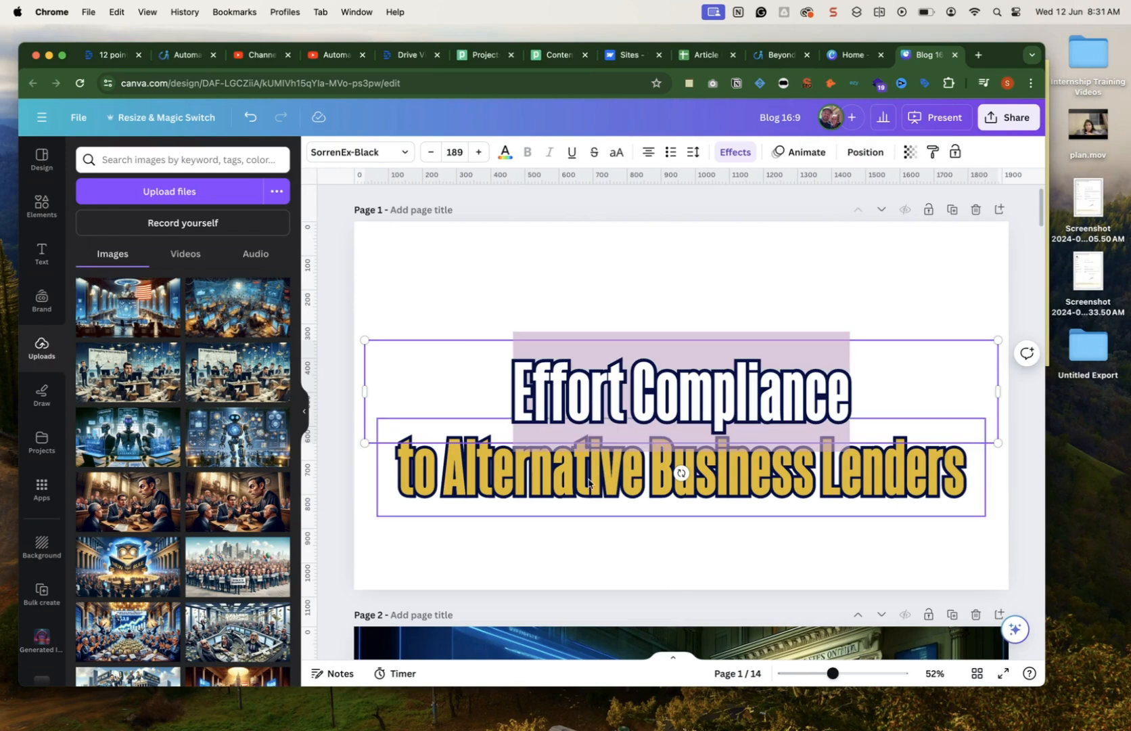
Replace the gold line's text with the copied title and delete its "Effortless Compliance:" part.
{"action": "double_click", "coordinate": [588, 482]}
{"action": "key", "text": "super+v"}
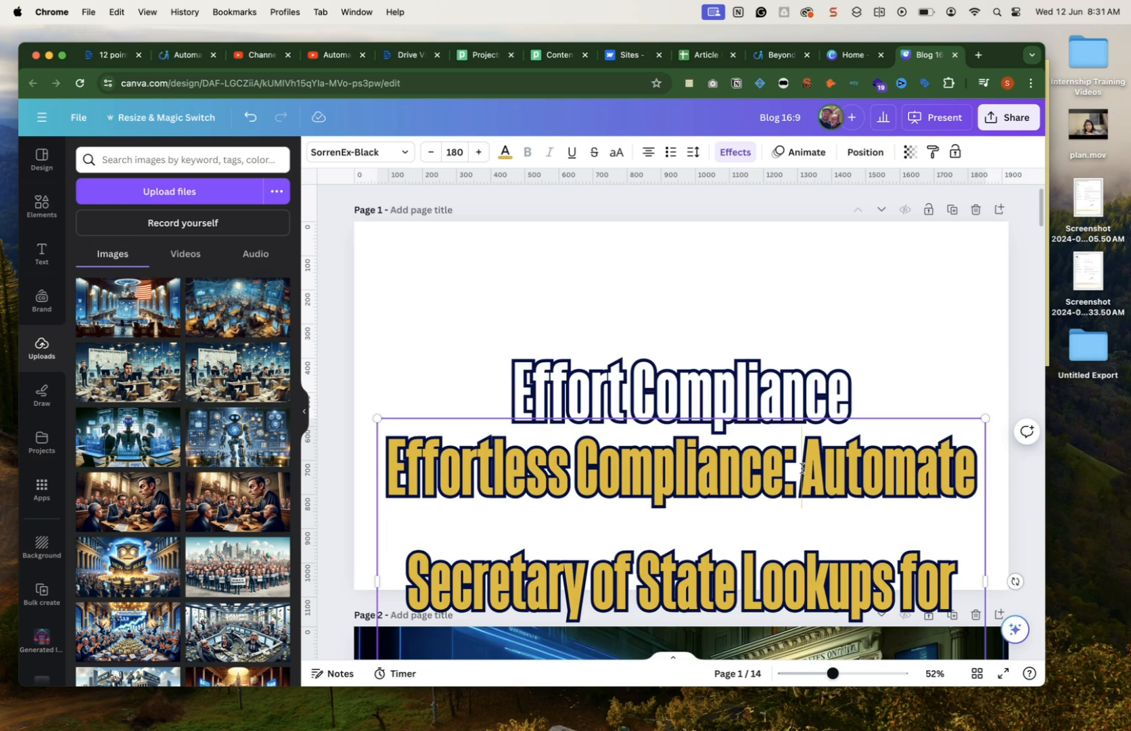
{"action": "left_click", "coordinate": [386, 464], "text": "shift"}
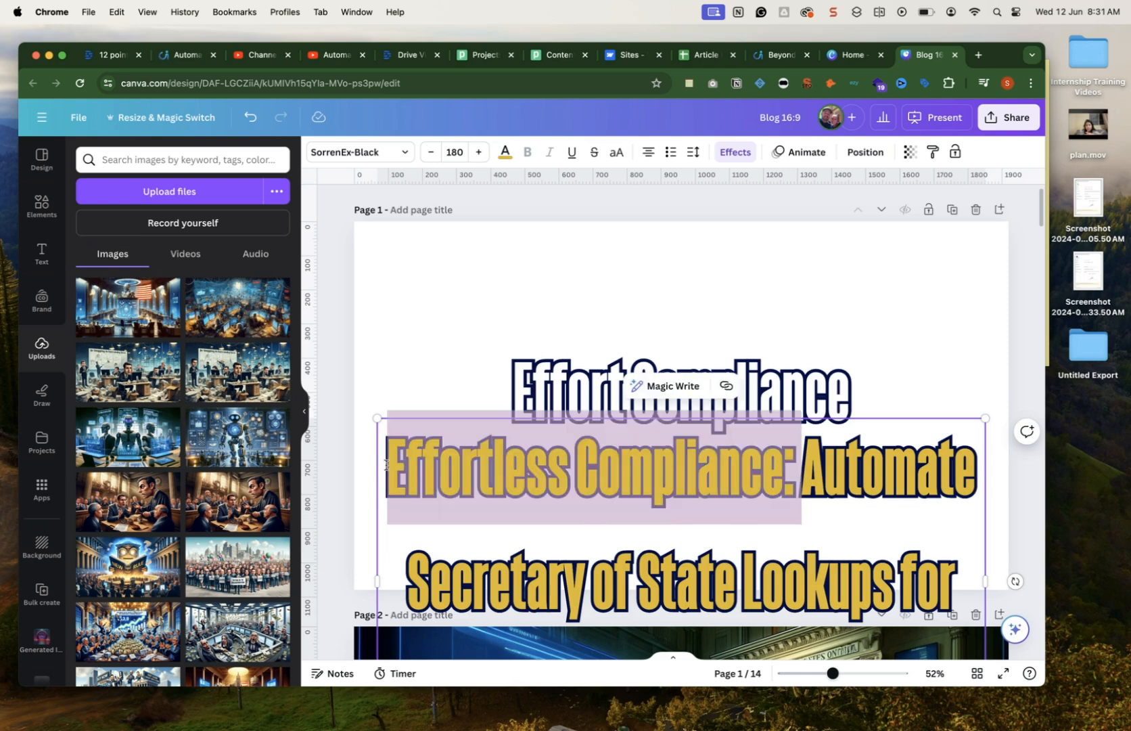
{"action": "key", "text": "BackSpace"}
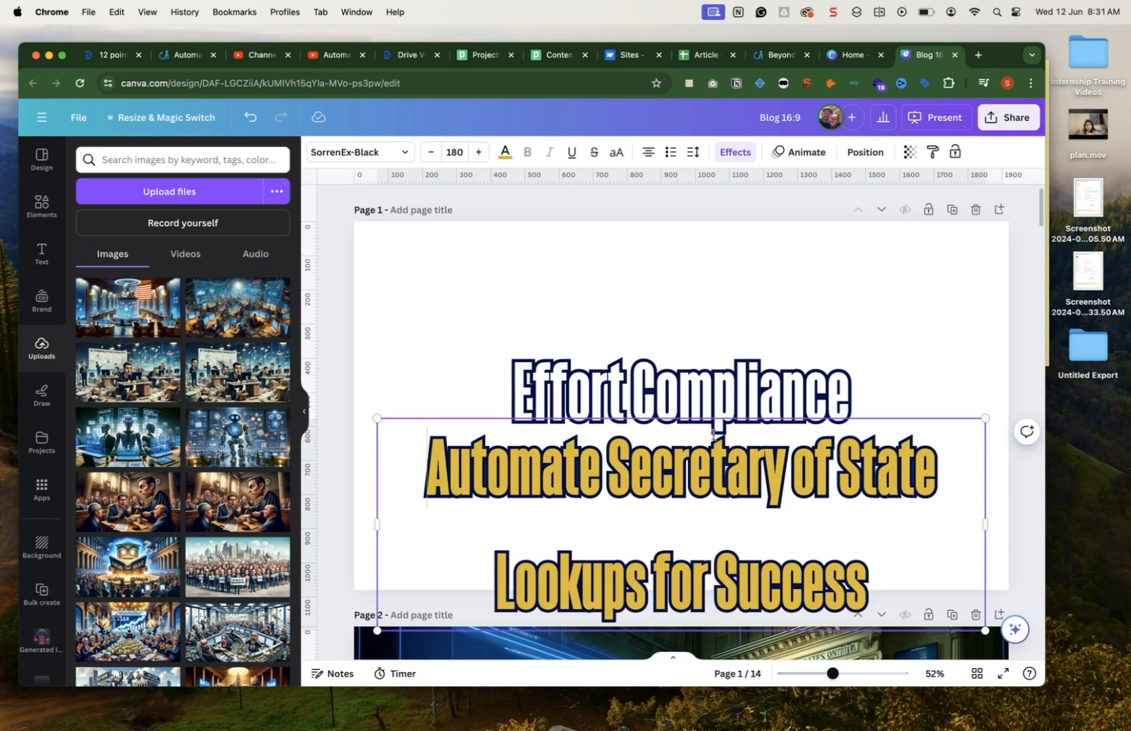
Shorten the gold line to "Automate SOS Lookups for Success" and widen its text box so it fits on one line.
{"action": "left_click", "coordinate": [871, 587], "text": "shift"}
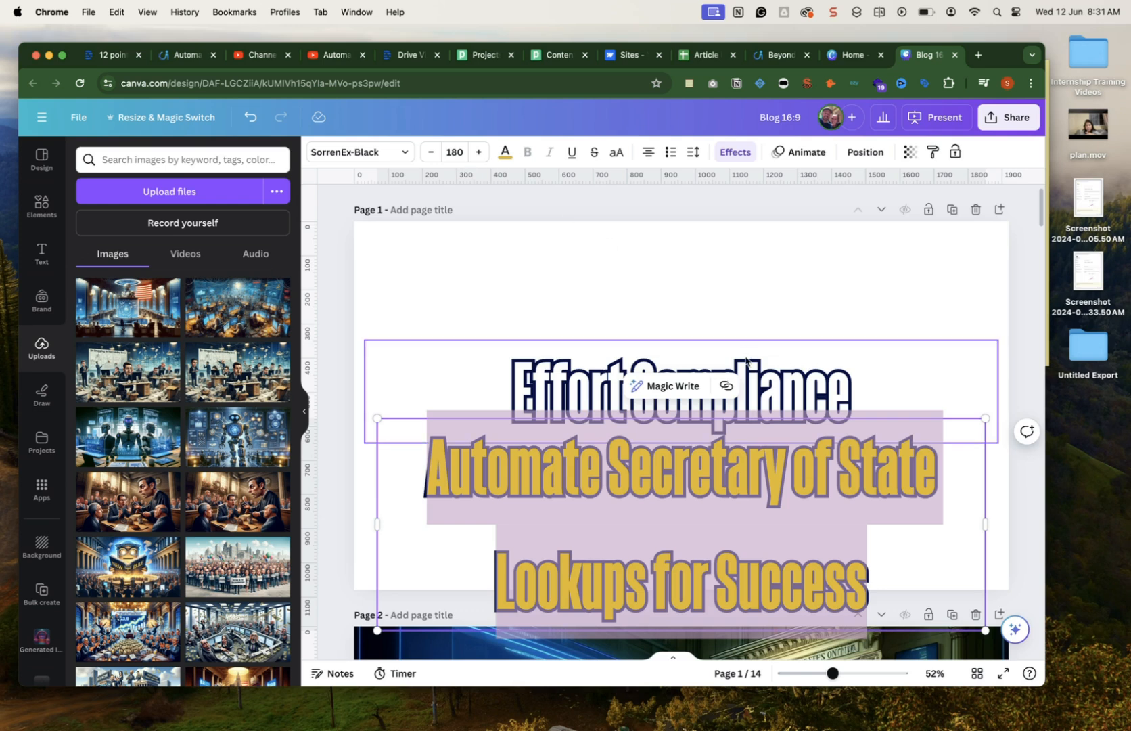
{"action": "left_click", "coordinate": [615, 454]}
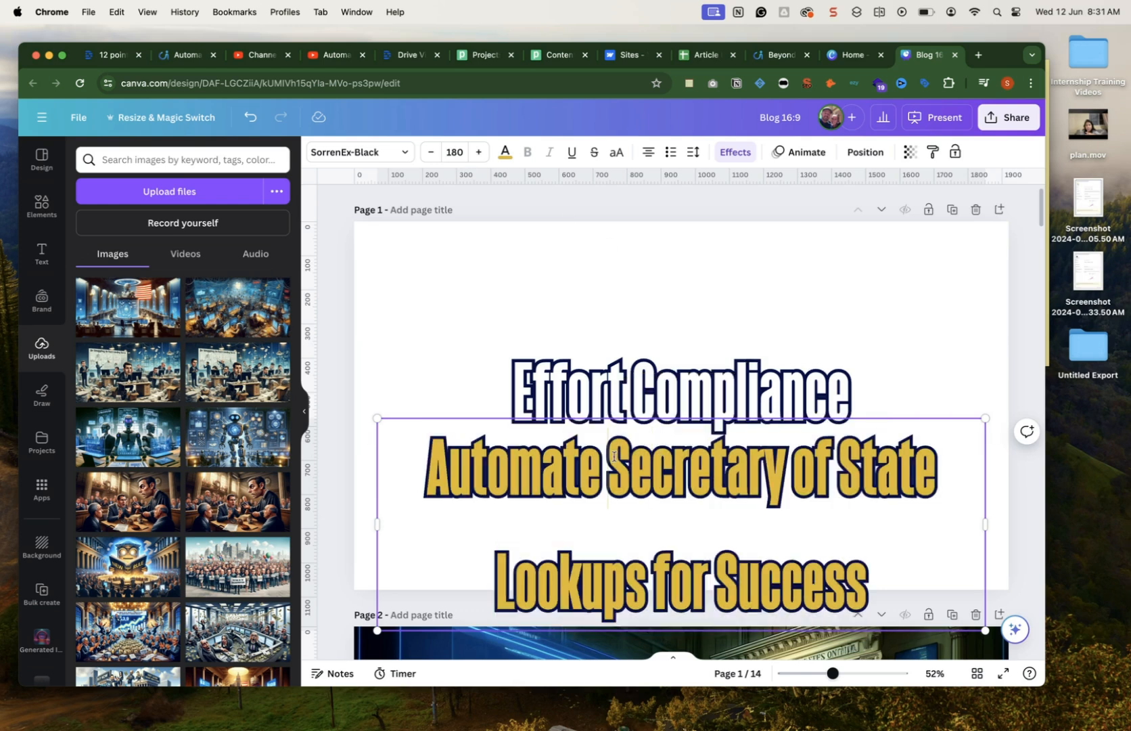
{"action": "key", "text": "shift+super+Right"}
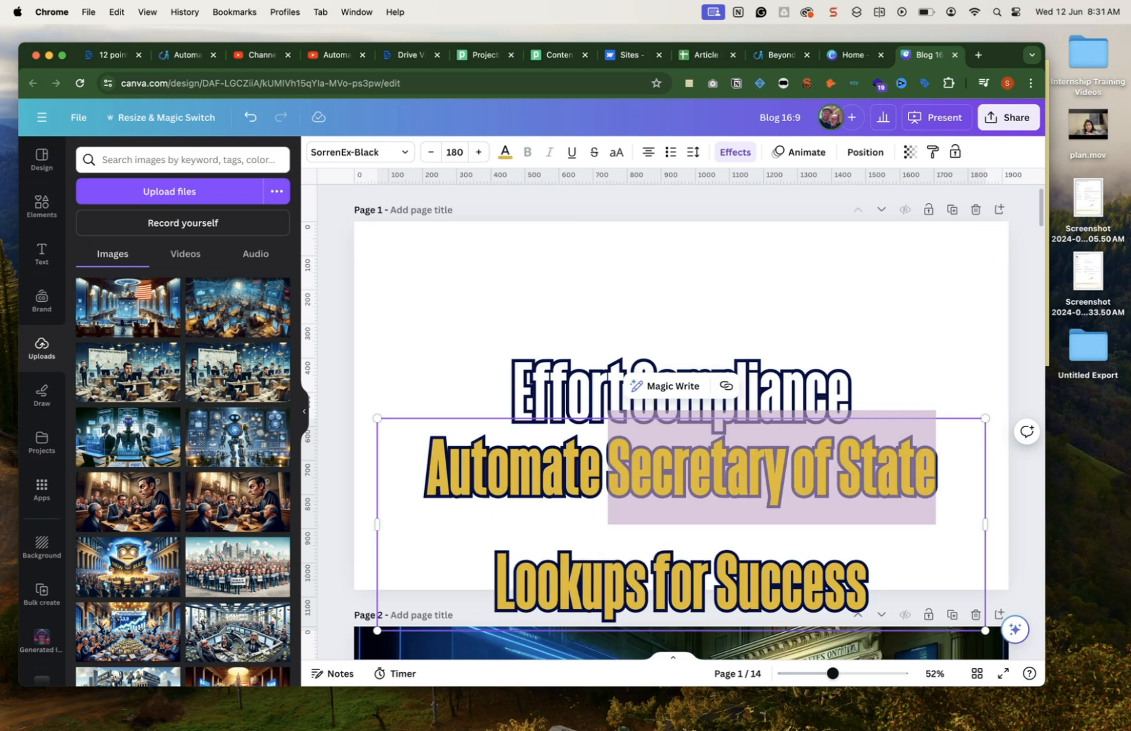
{"action": "type", "text": "SOS Lookups for"}
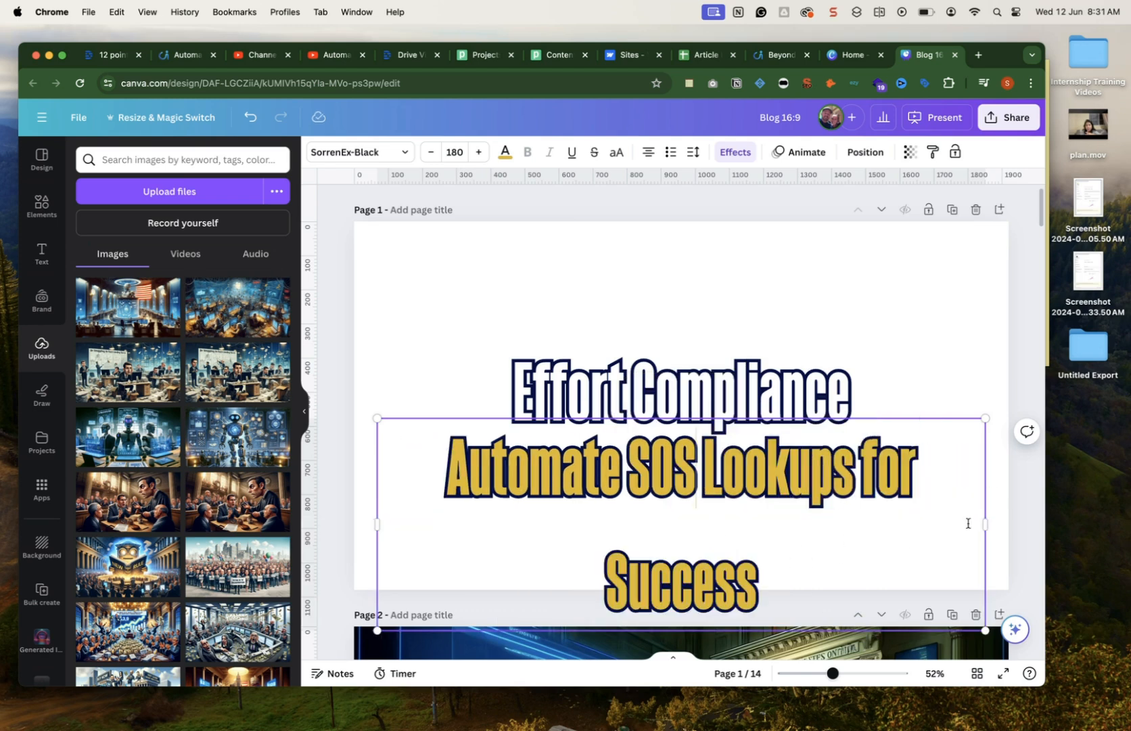
{"action": "left_click_drag", "start_coordinate": [985, 522], "coordinate": [1007, 518]}
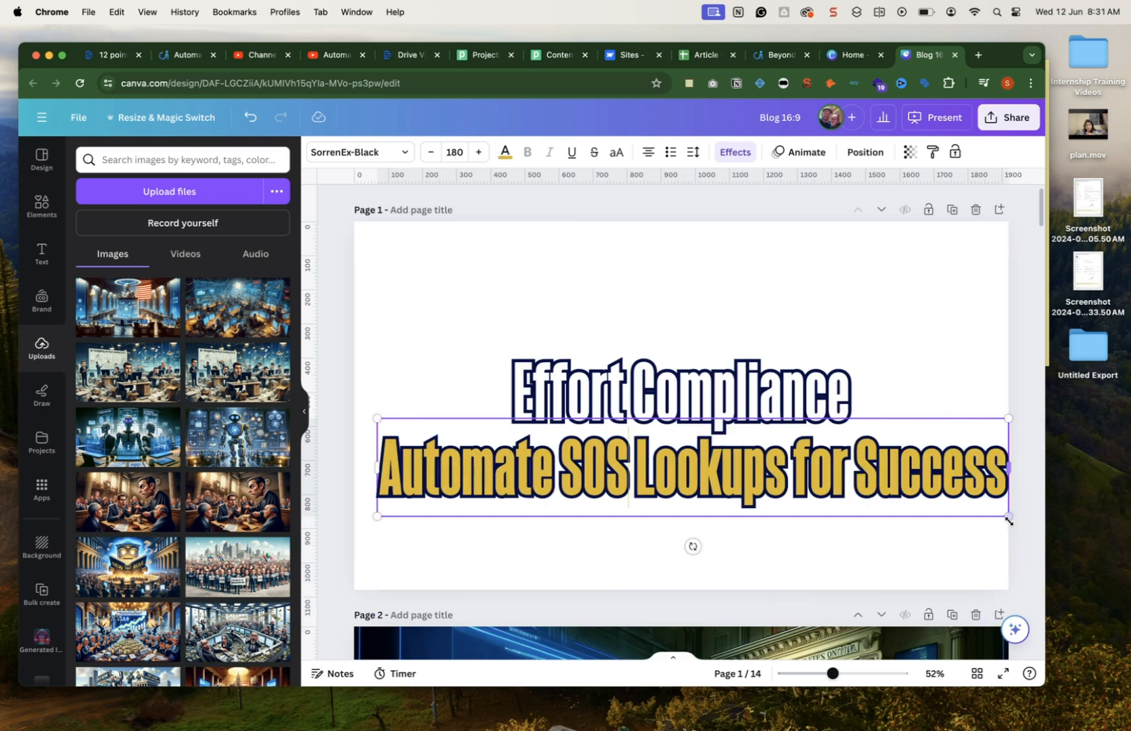
{"action": "left_click", "coordinate": [773, 548]}
Add the uploaded US Government Website Automation image to page 1 and enlarge it to cover the whole page.
{"action": "left_click", "coordinate": [113, 304]}
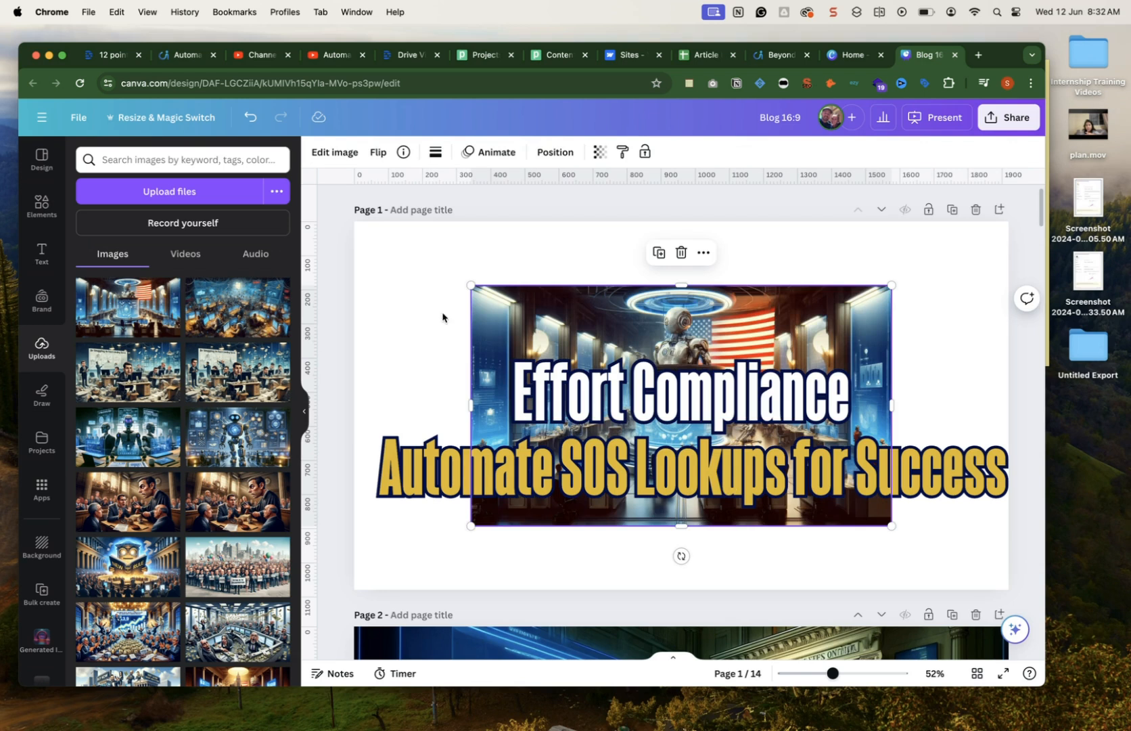
{"action": "left_click_drag", "start_coordinate": [521, 313], "coordinate": [406, 253]}
{"action": "left_click_drag", "start_coordinate": [775, 461], "coordinate": [1008, 594]}
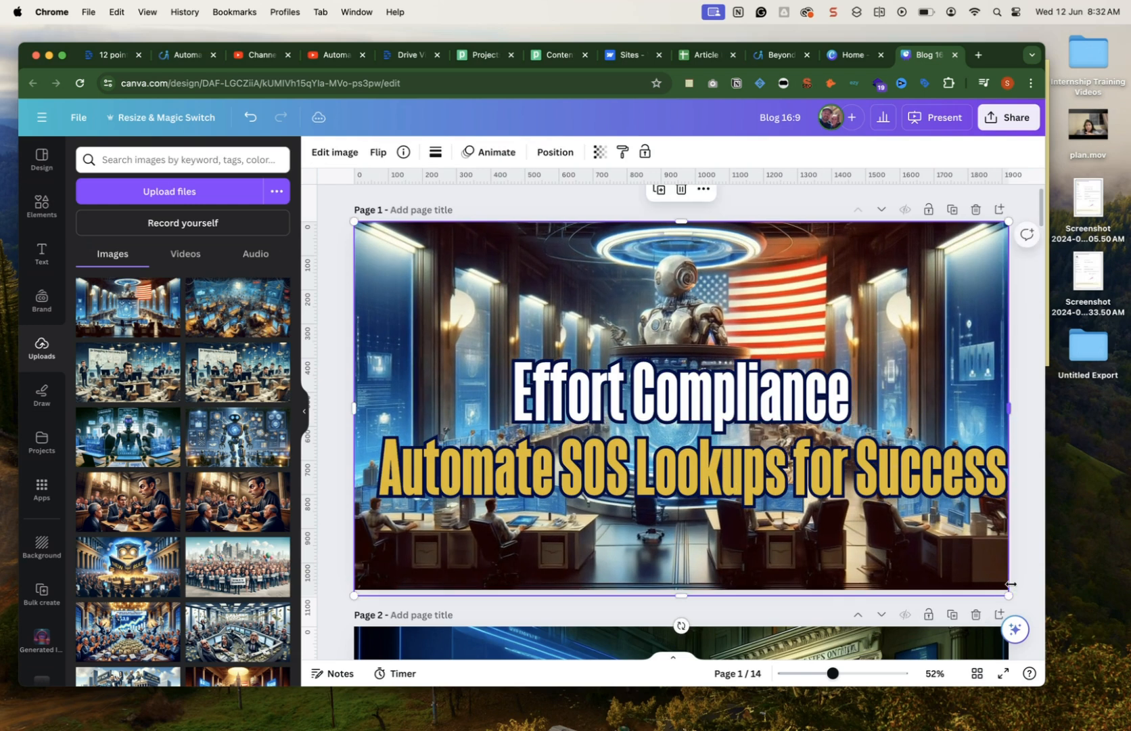
Correct the white headline to "Effortless Compliance" and enlarge it to font size 269 across most of the page width.
{"action": "left_click", "coordinate": [735, 401]}
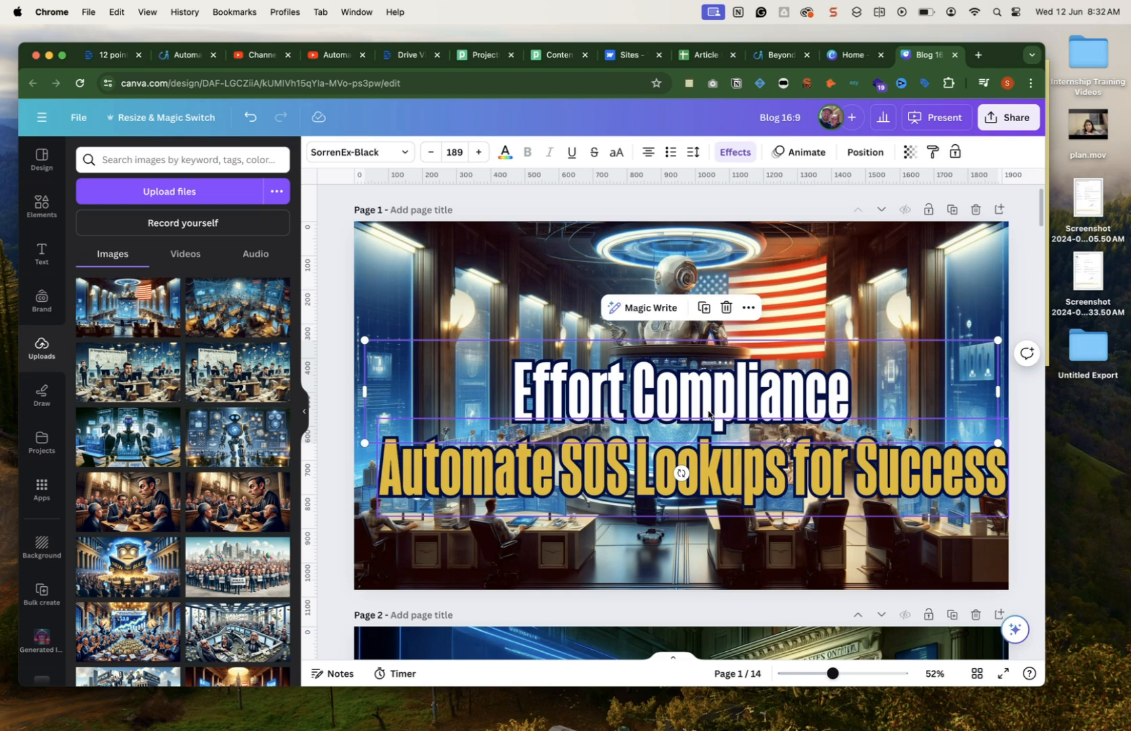
{"action": "left_click", "coordinate": [629, 391]}
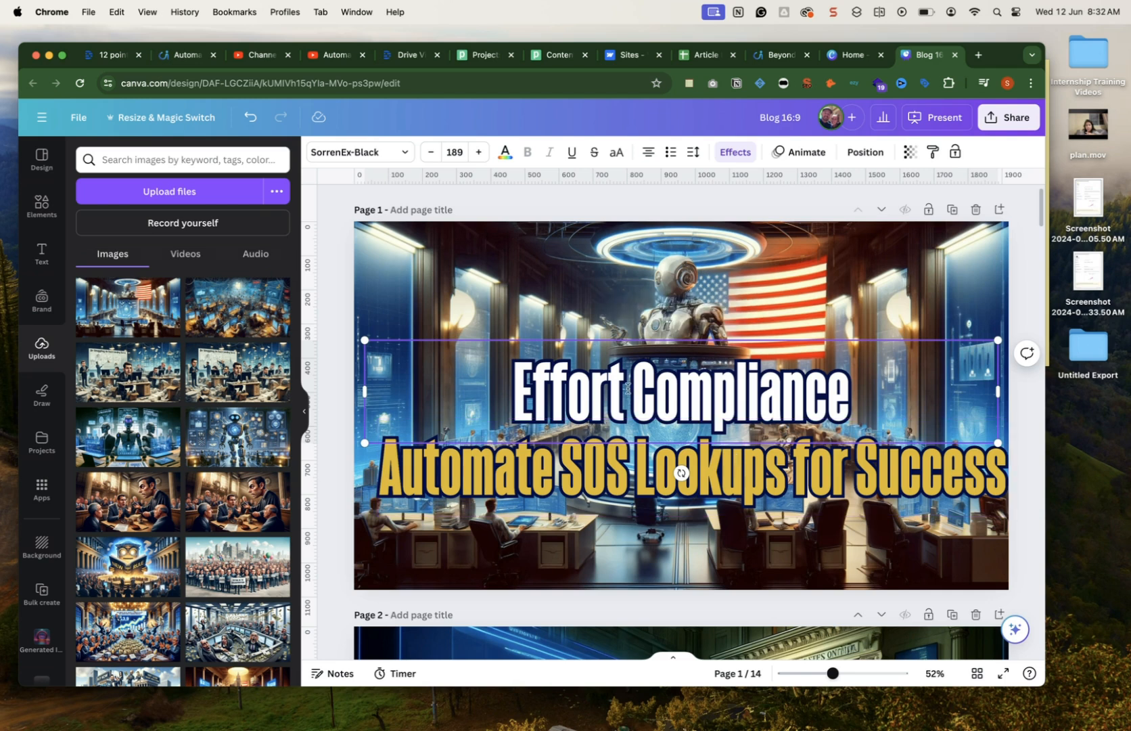
{"action": "type", "text": "less"}
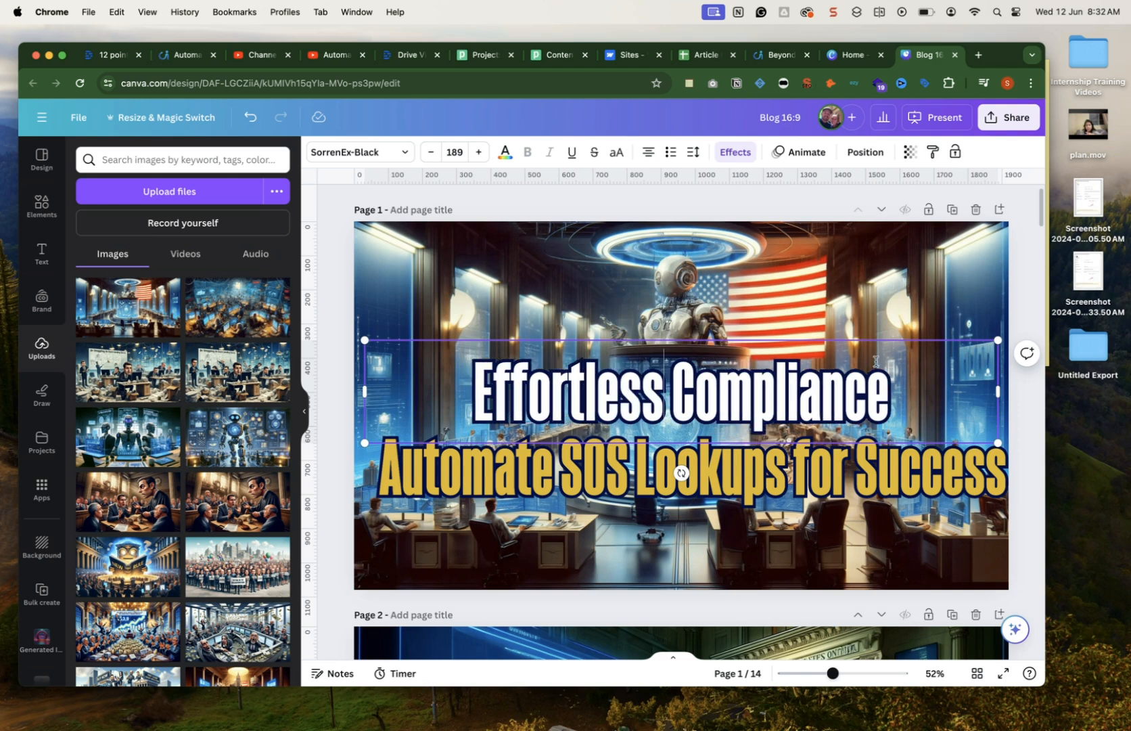
{"action": "left_click_drag", "start_coordinate": [999, 391], "coordinate": [793, 390]}
{"action": "left_click_drag", "start_coordinate": [795, 339], "coordinate": [978, 298]}
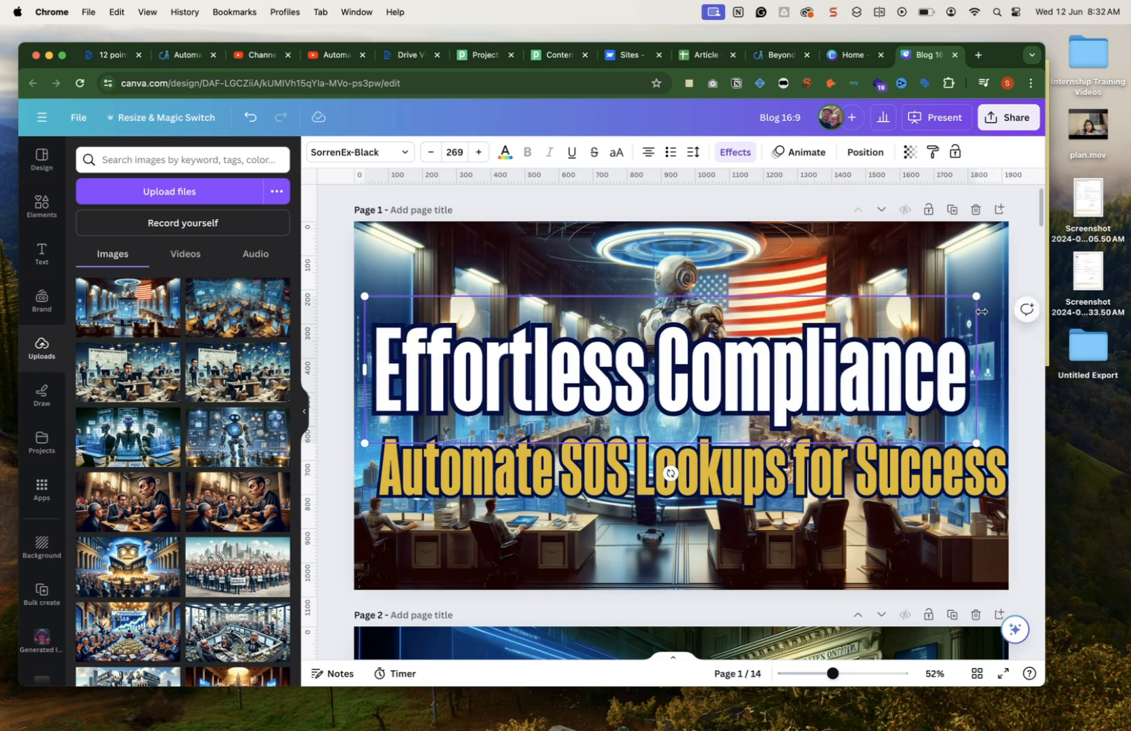
{"action": "left_click", "coordinate": [822, 572]}
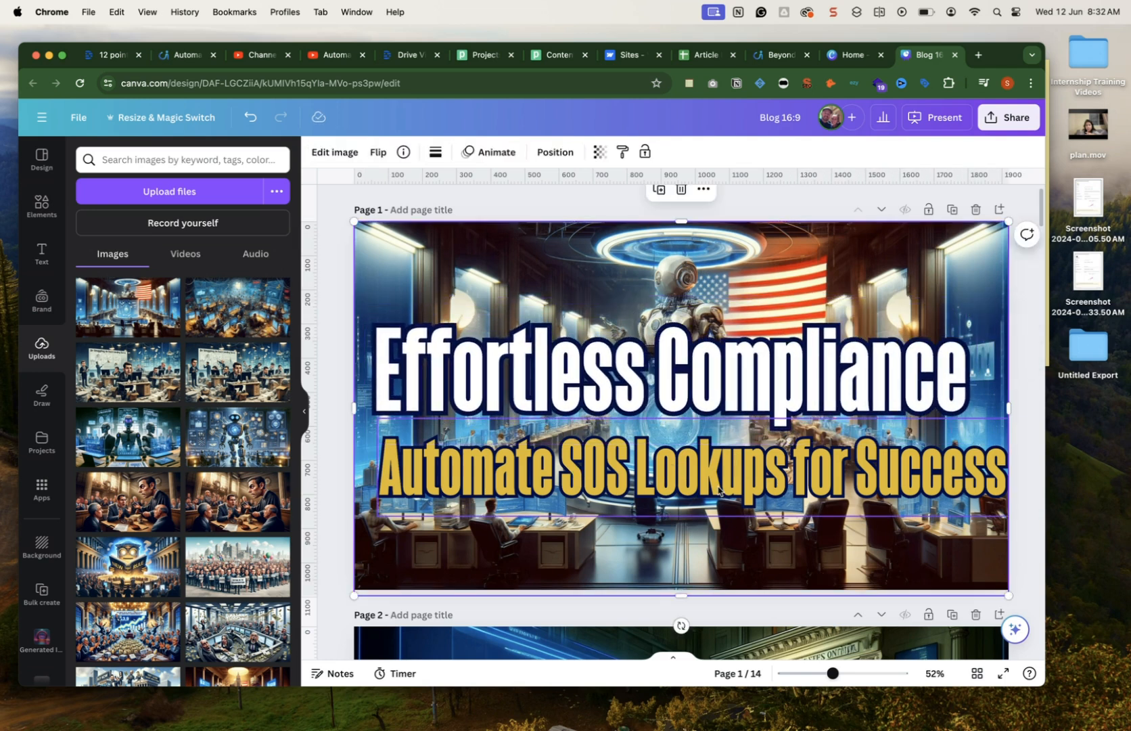
Move the gold line up and horizontally centre it on the page, and nudge the white headline slightly up.
{"action": "left_click", "coordinate": [720, 492]}
{"action": "left_click_drag", "start_coordinate": [719, 491], "coordinate": [710, 478]}
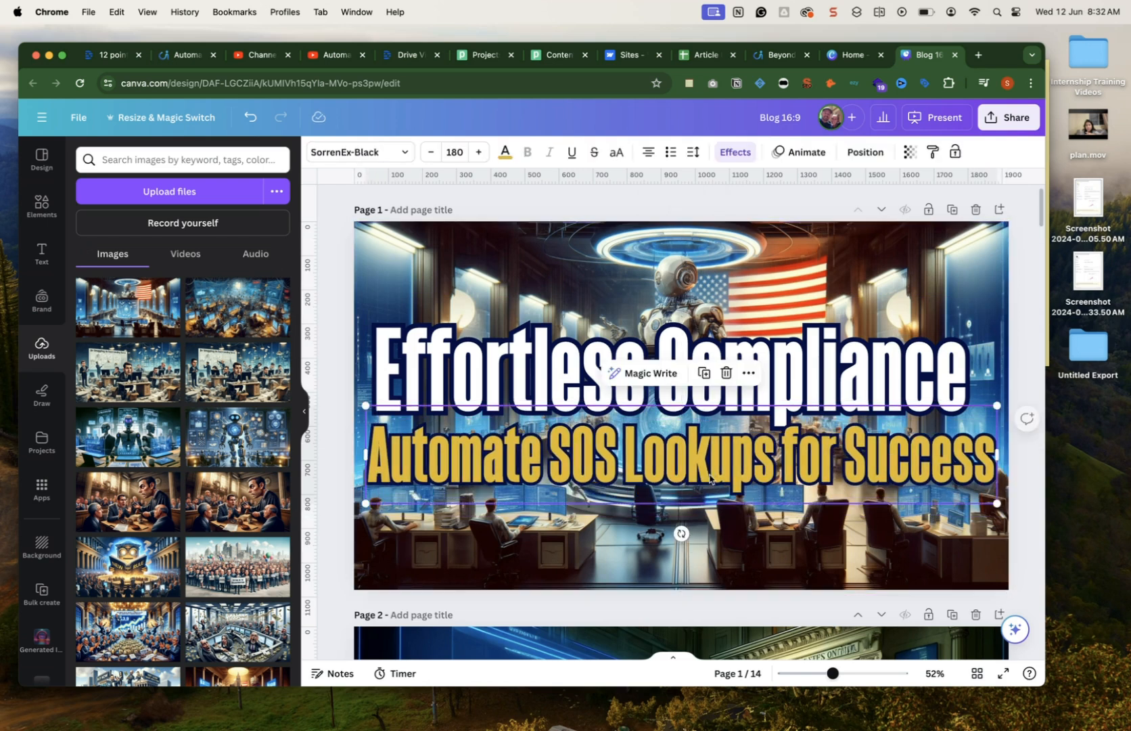
{"action": "left_click", "coordinate": [792, 363]}
{"action": "left_click_drag", "start_coordinate": [791, 363], "coordinate": [791, 357]}
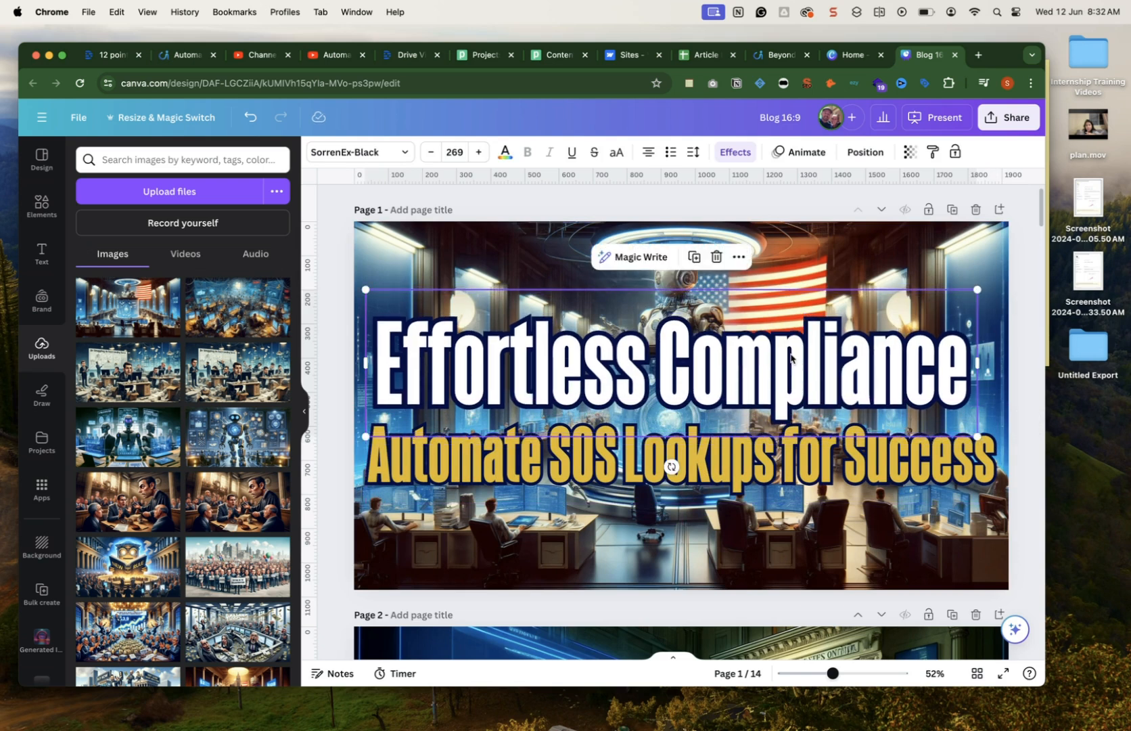
{"action": "left_click", "coordinate": [725, 538]}
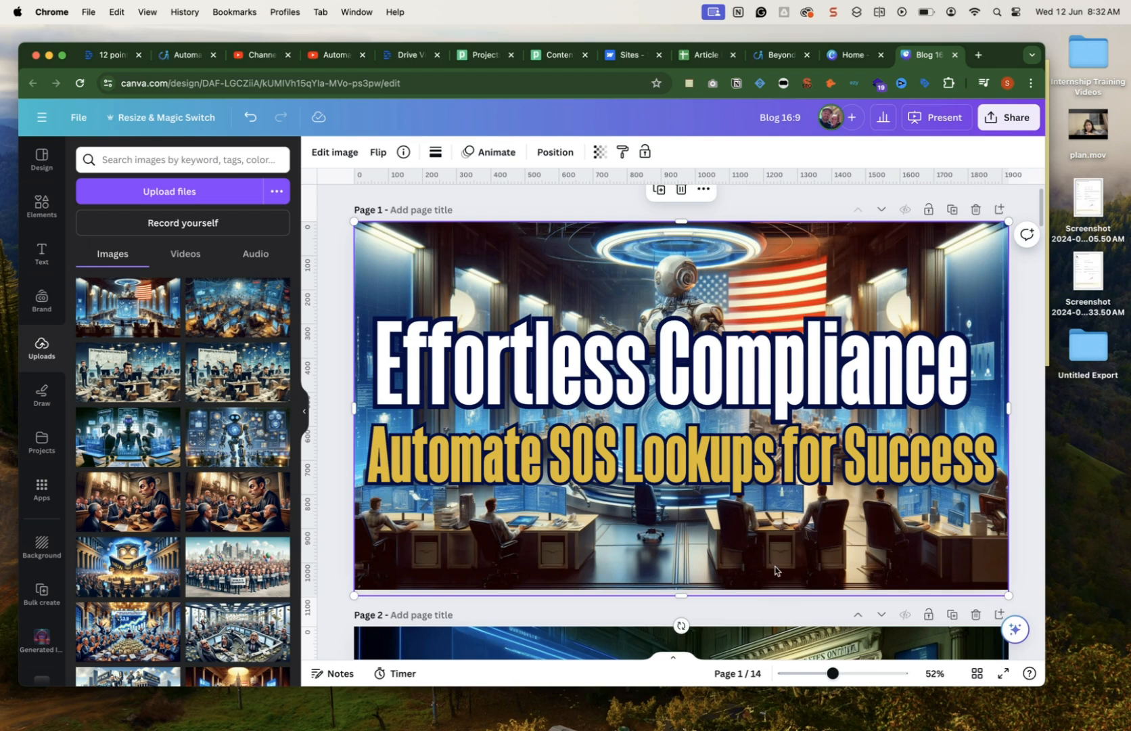
Open the design's download settings and choose PNG as the file type.
{"action": "left_click", "coordinate": [1009, 119]}
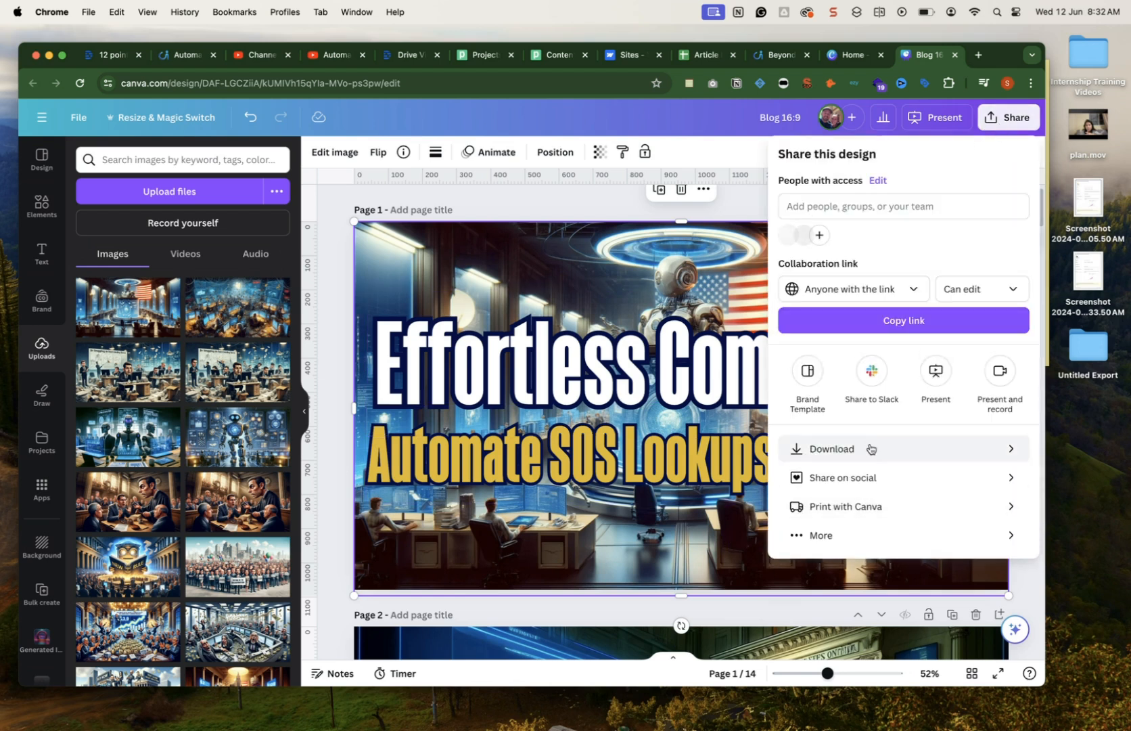
{"action": "left_click", "coordinate": [870, 448]}
{"action": "left_click", "coordinate": [987, 209]}
{"action": "left_click", "coordinate": [910, 245]}
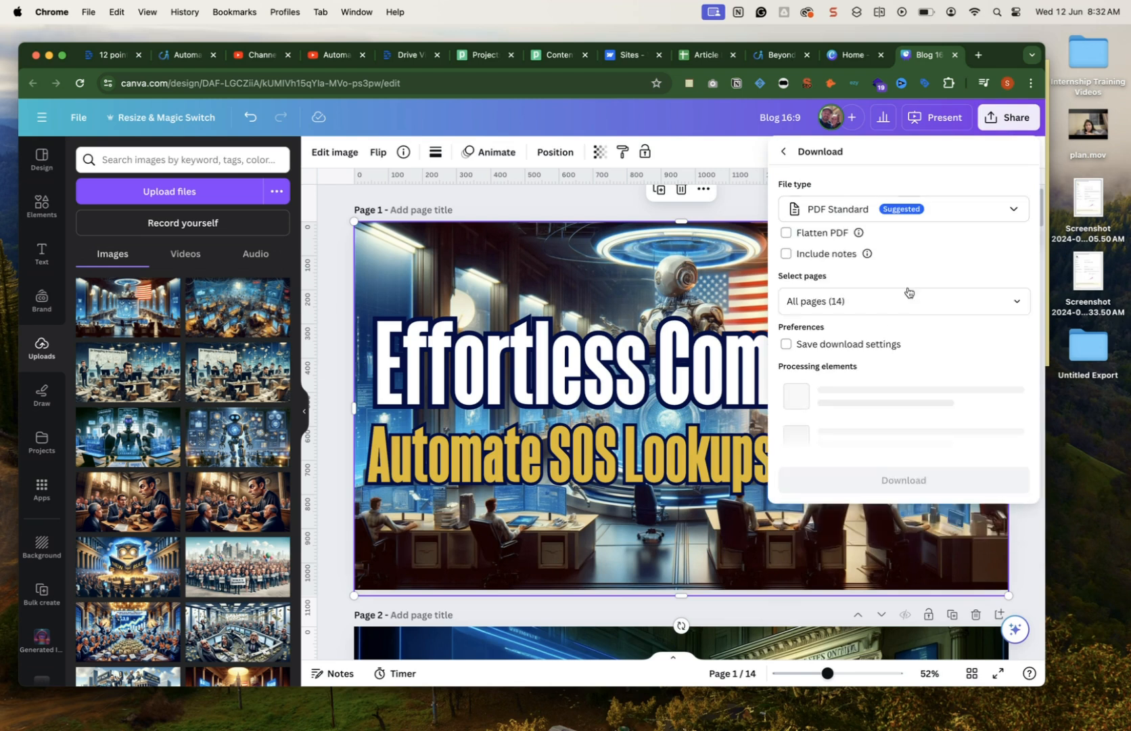
{"action": "left_click", "coordinate": [925, 216]}
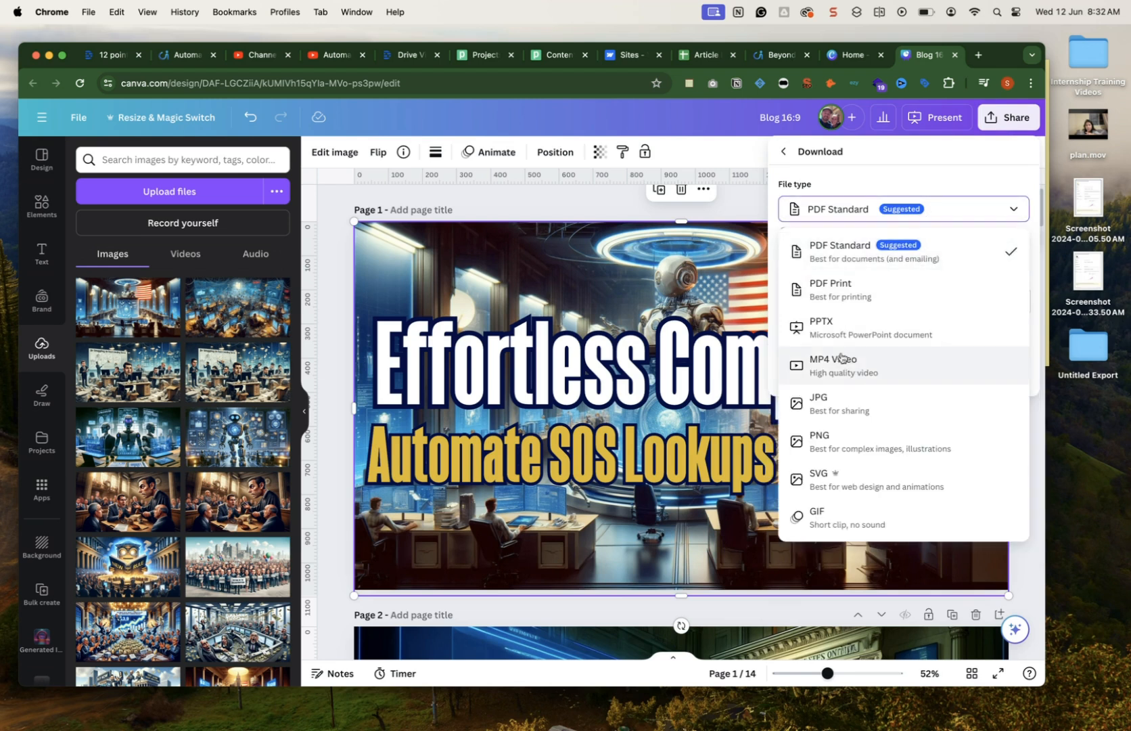
{"action": "left_click", "coordinate": [865, 438]}
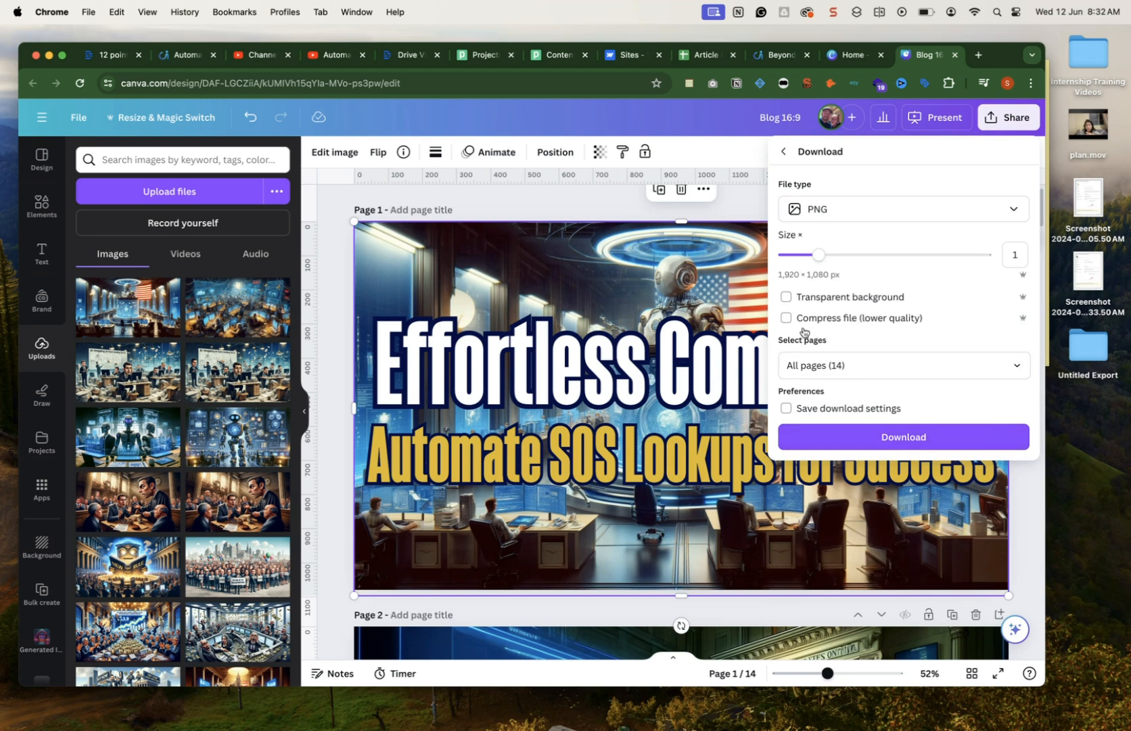
Enable file compression, limit the export to the current page (Page 1), and download the image.
{"action": "left_click", "coordinate": [786, 317]}
{"action": "left_click", "coordinate": [870, 364]}
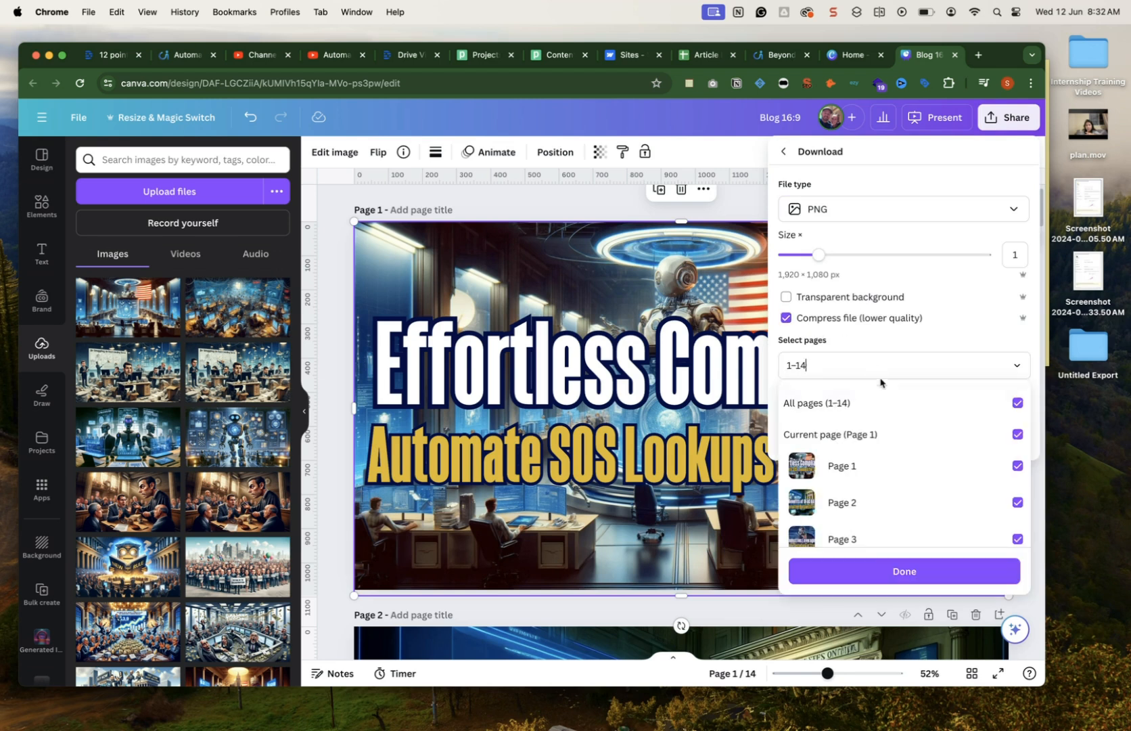
{"action": "left_click", "coordinate": [881, 400]}
{"action": "left_click", "coordinate": [880, 443]}
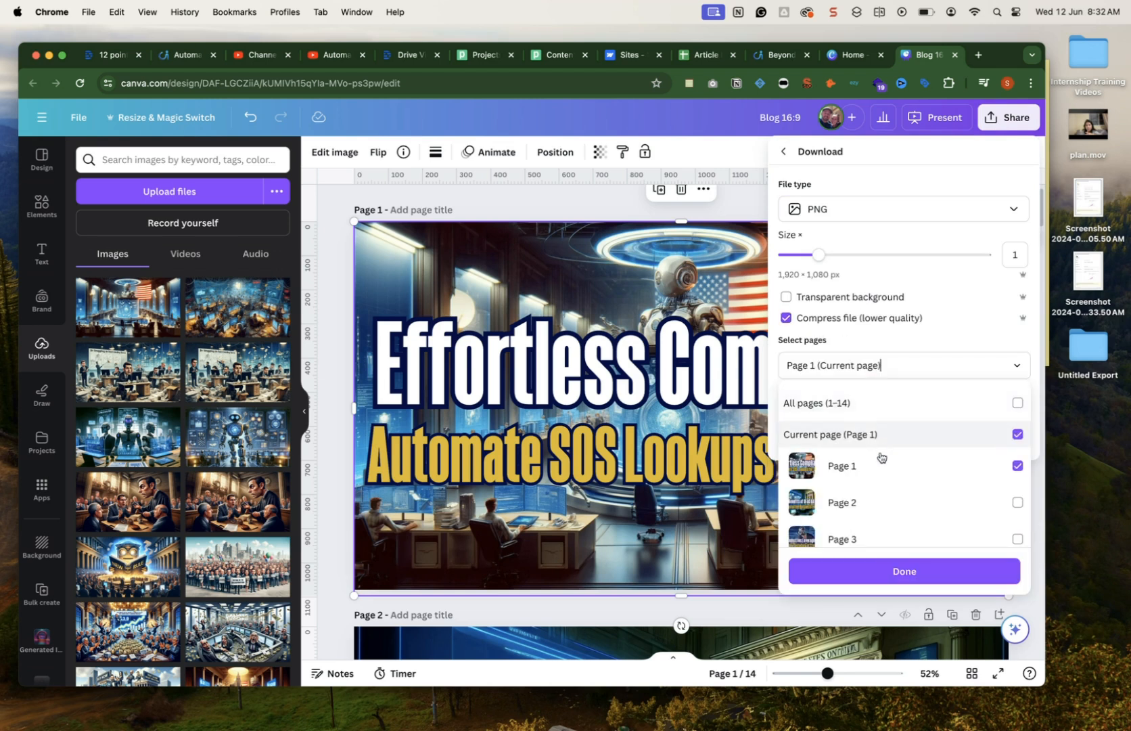
{"action": "left_click", "coordinate": [885, 570]}
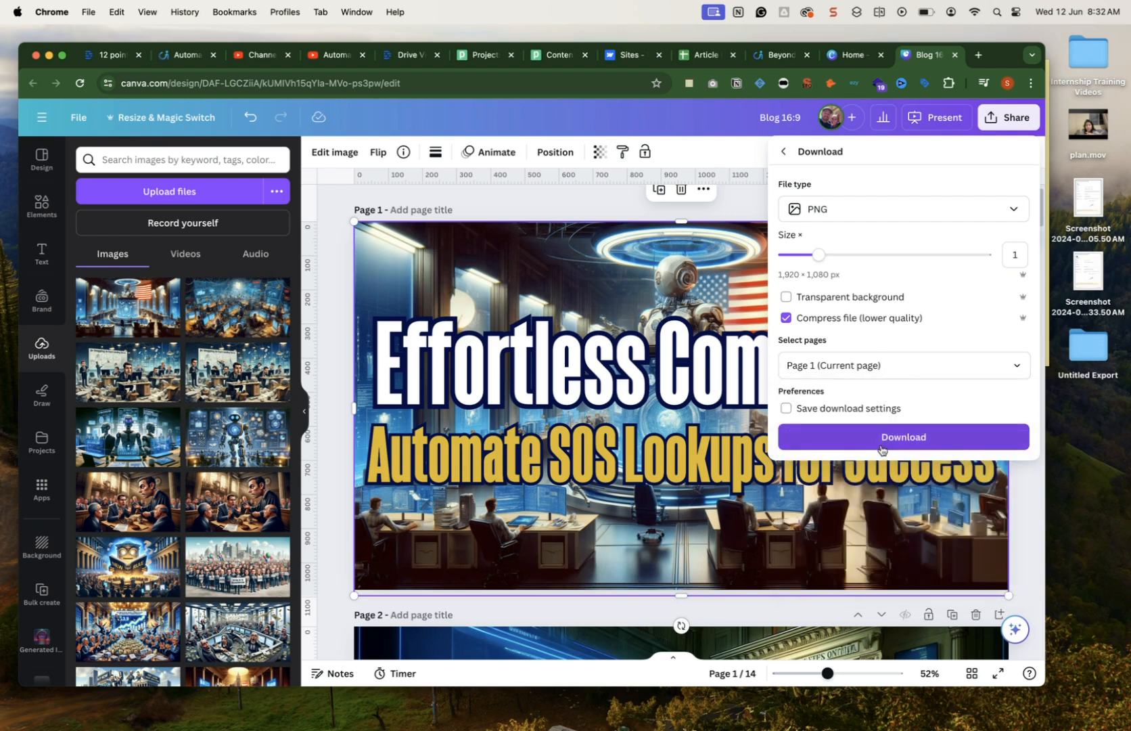
{"action": "left_click", "coordinate": [881, 448]}
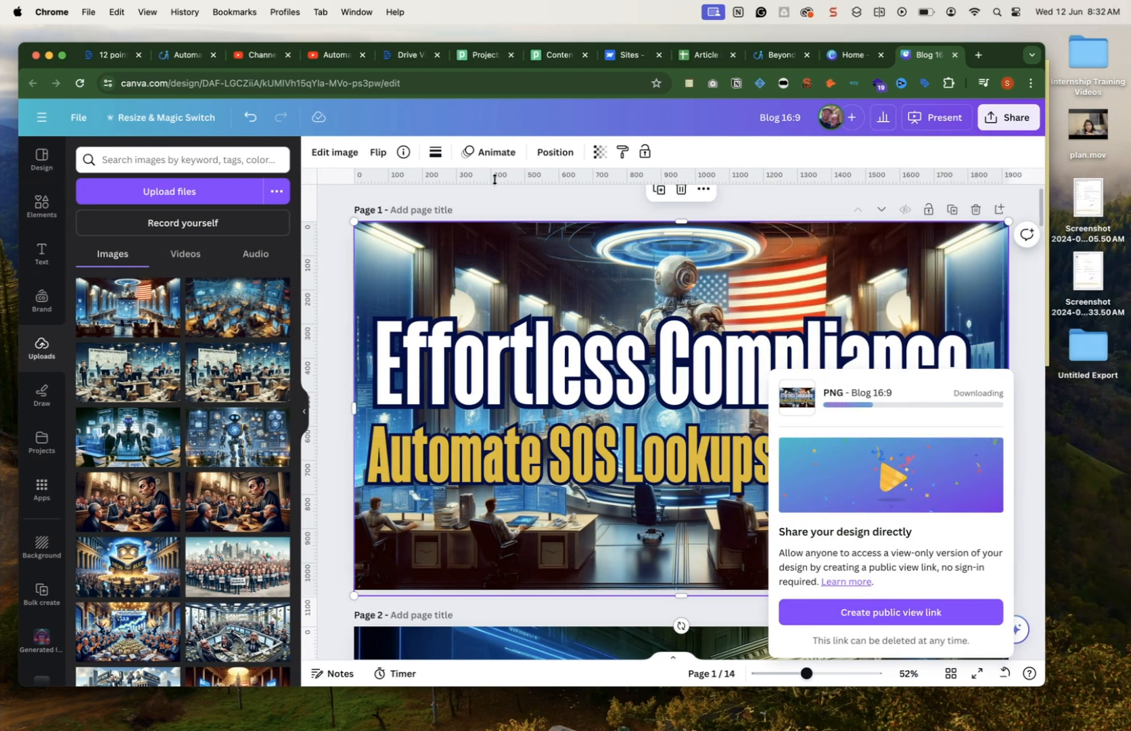
{"action": "key", "text": "ctrl+Right"}
{"action": "key", "text": "ctrl+Right"}
{"action": "key", "text": "ctrl+Left"}
{"action": "key", "text": "ctrl+Left"}
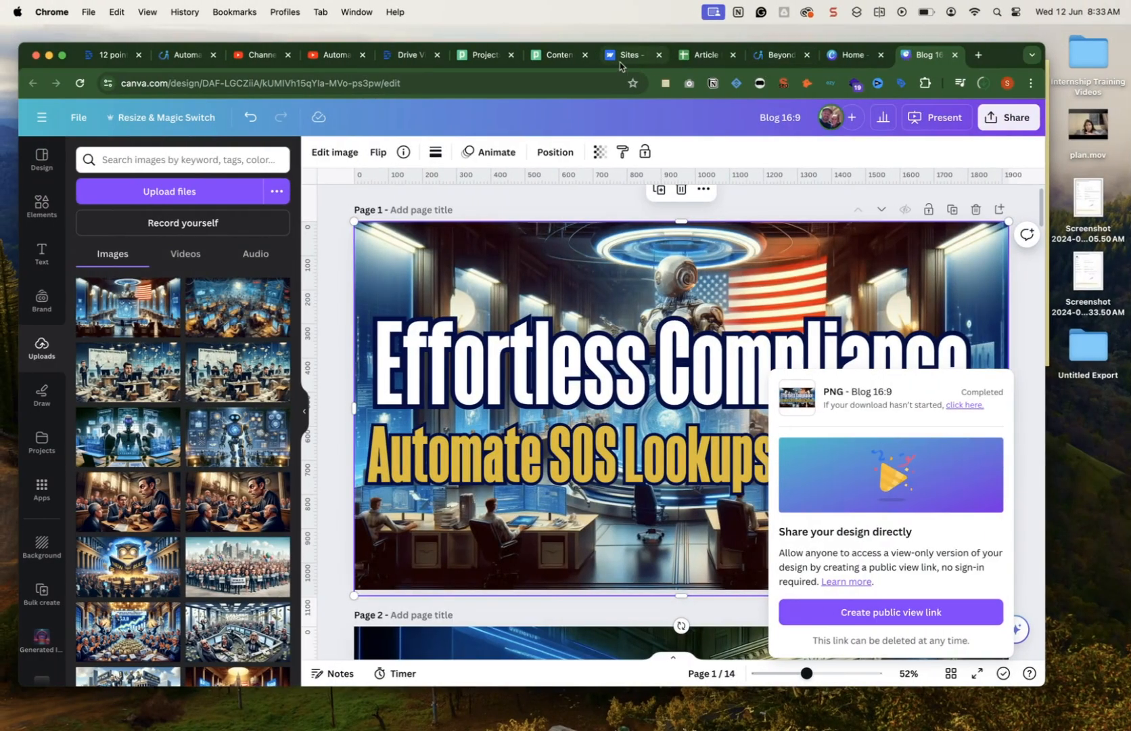
Switch to Webflow, open the Cobalt Intelligence Blog site in the Designer, and widen the browser window.
{"action": "left_click", "coordinate": [621, 65]}
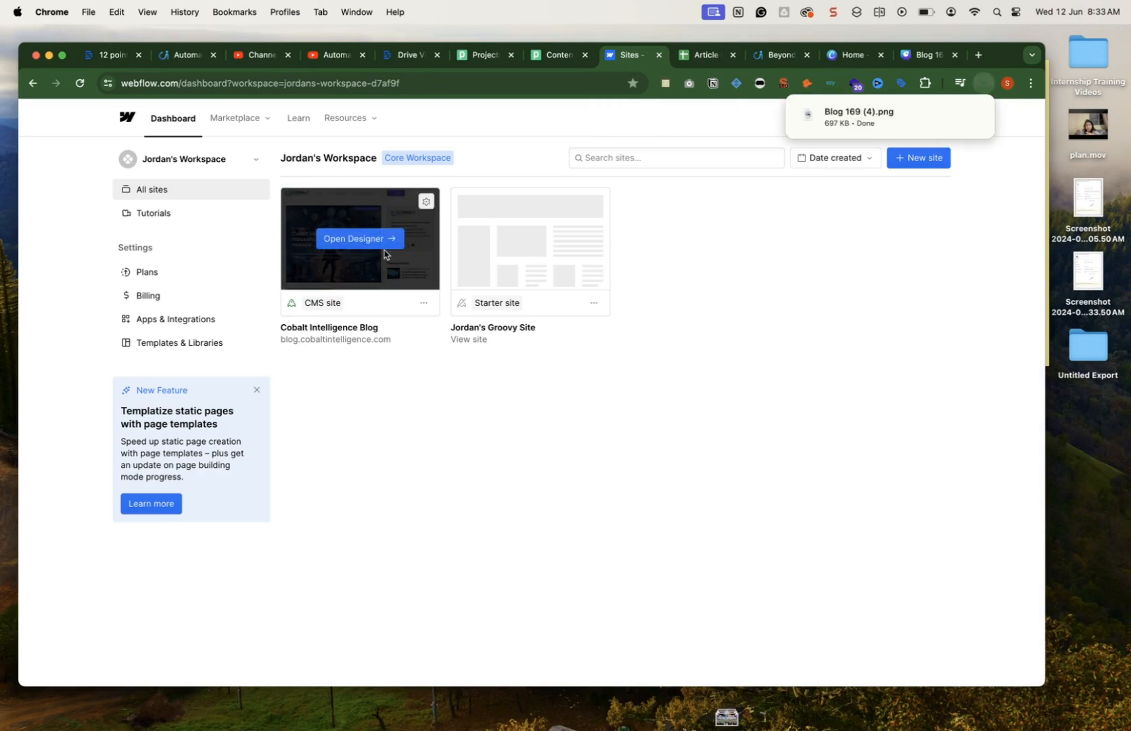
{"action": "left_click", "coordinate": [380, 249]}
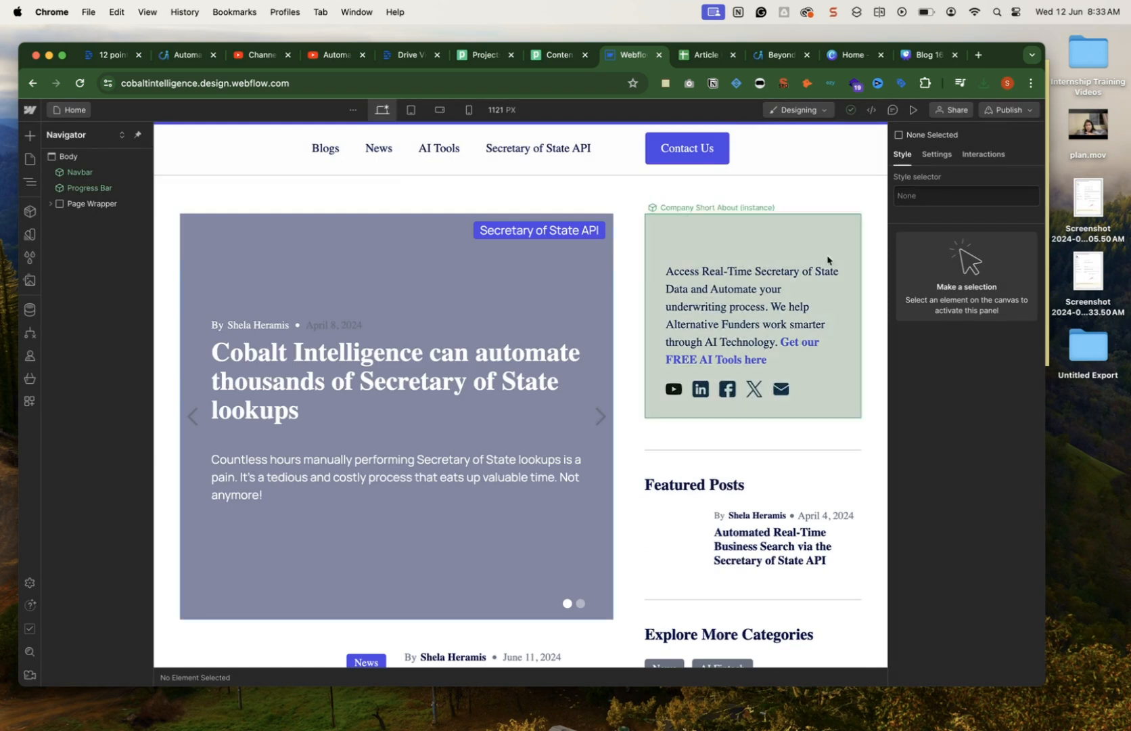
{"action": "left_click_drag", "start_coordinate": [1047, 265], "coordinate": [1119, 261]}
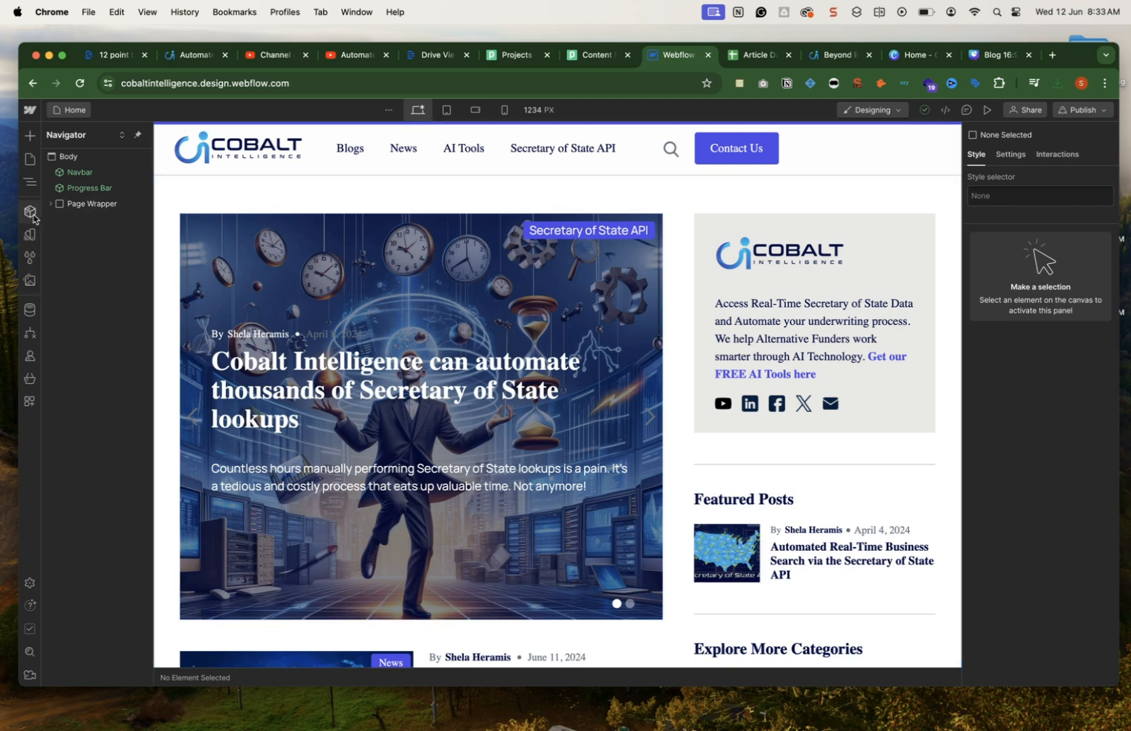
Start a new blog item in the Blogs CMS collection.
{"action": "left_click", "coordinate": [30, 311]}
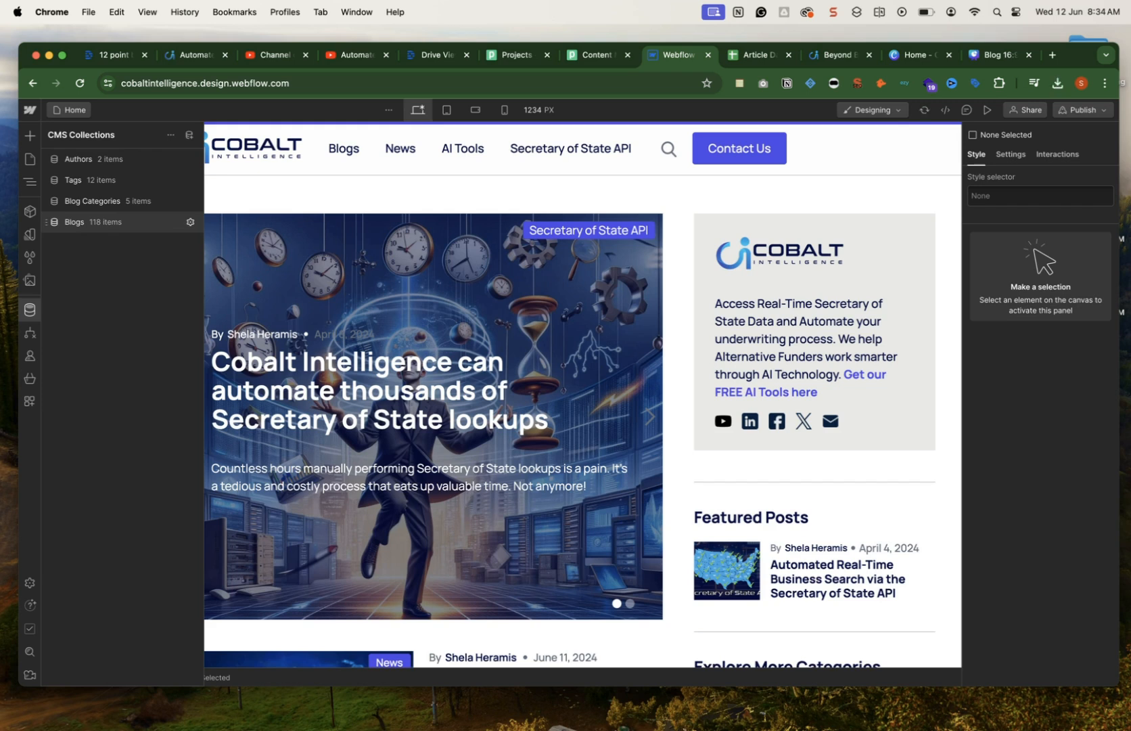
{"action": "left_click", "coordinate": [81, 223]}
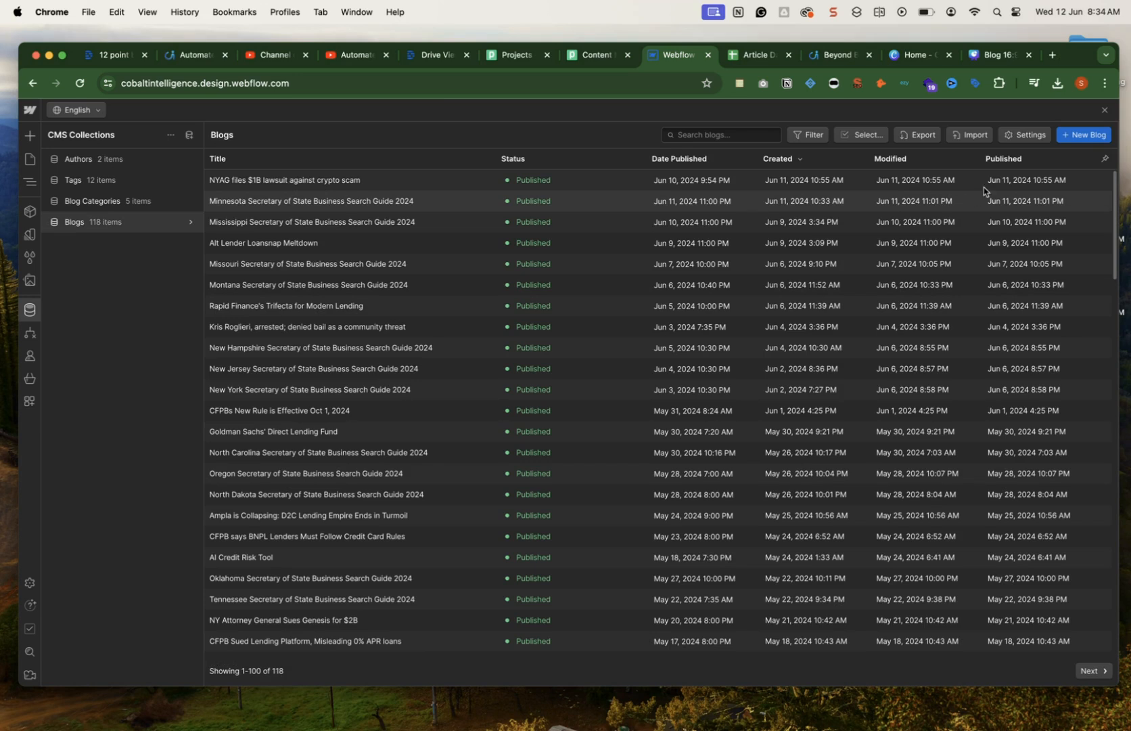
{"action": "left_click", "coordinate": [1083, 136]}
Copy "Effortless Compliance: Automate Secretary of State Lookups for Success" from the Google Docs draft into the new blog item's Title.
{"action": "left_click", "coordinate": [428, 218]}
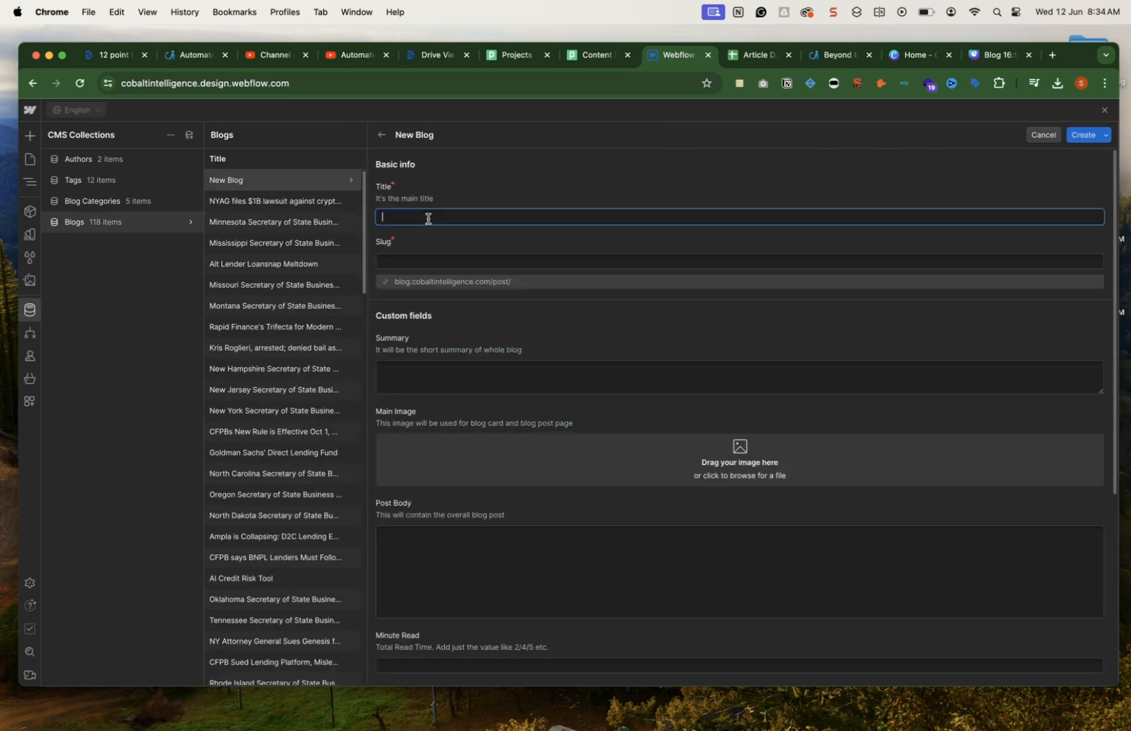
{"action": "key", "text": "ctrl+Right"}
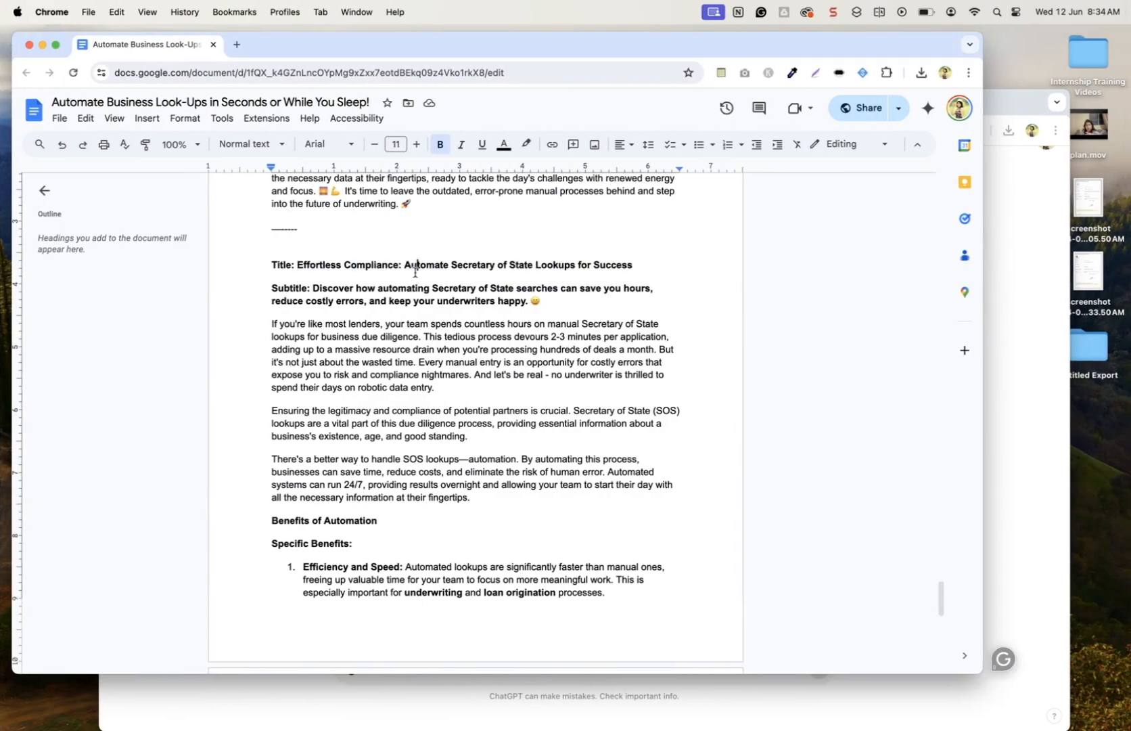
{"action": "left_click_drag", "start_coordinate": [298, 262], "coordinate": [630, 276]}
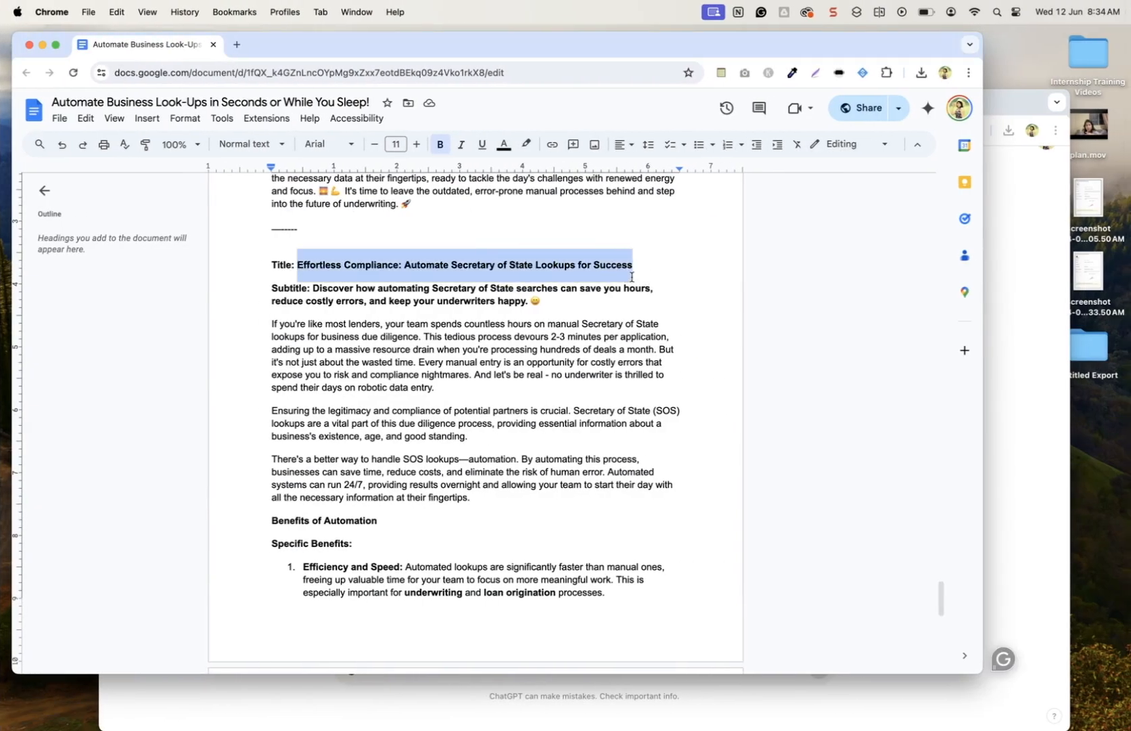
{"action": "key", "text": "super+c"}
{"action": "key", "text": "ctrl+Left"}
{"action": "key", "text": "super+v"}
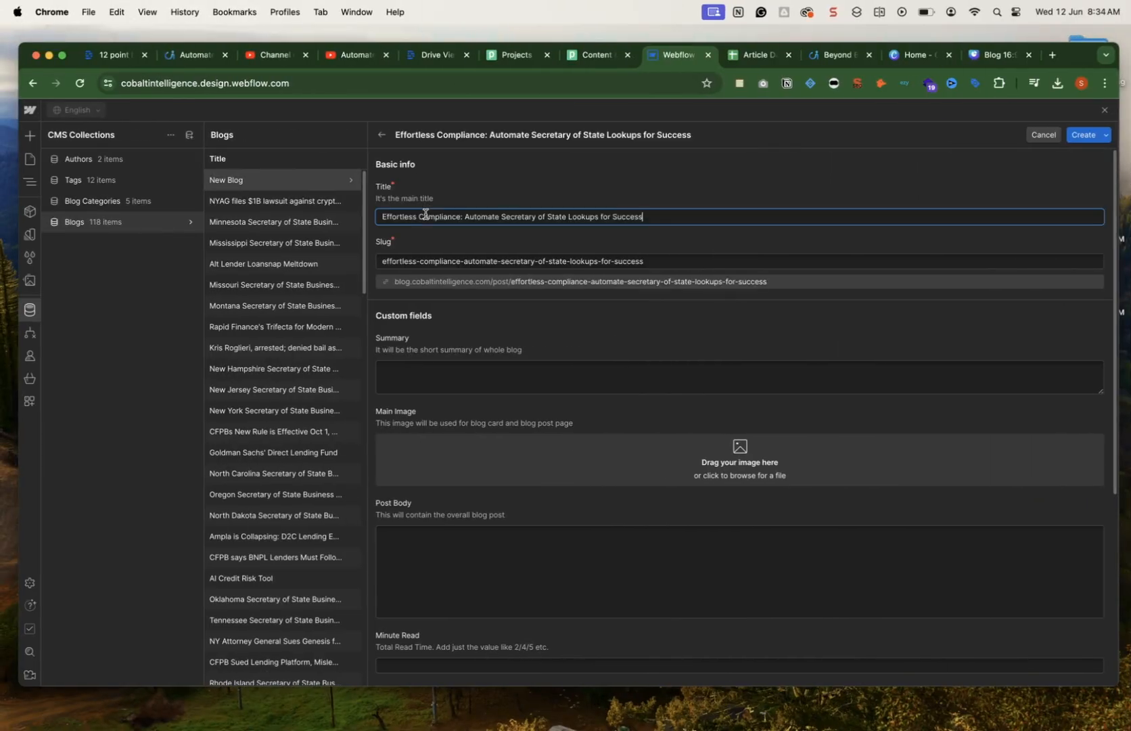
Copy the draft's subtitle sentence, starting "Discover how automating Secretary of State searches", into the blog item's Summary.
{"action": "scroll", "coordinate": [559, 331], "scroll_direction": "down", "scroll_amount": 2}
{"action": "left_click", "coordinate": [422, 315]}
{"action": "key", "text": "ctrl+Right"}
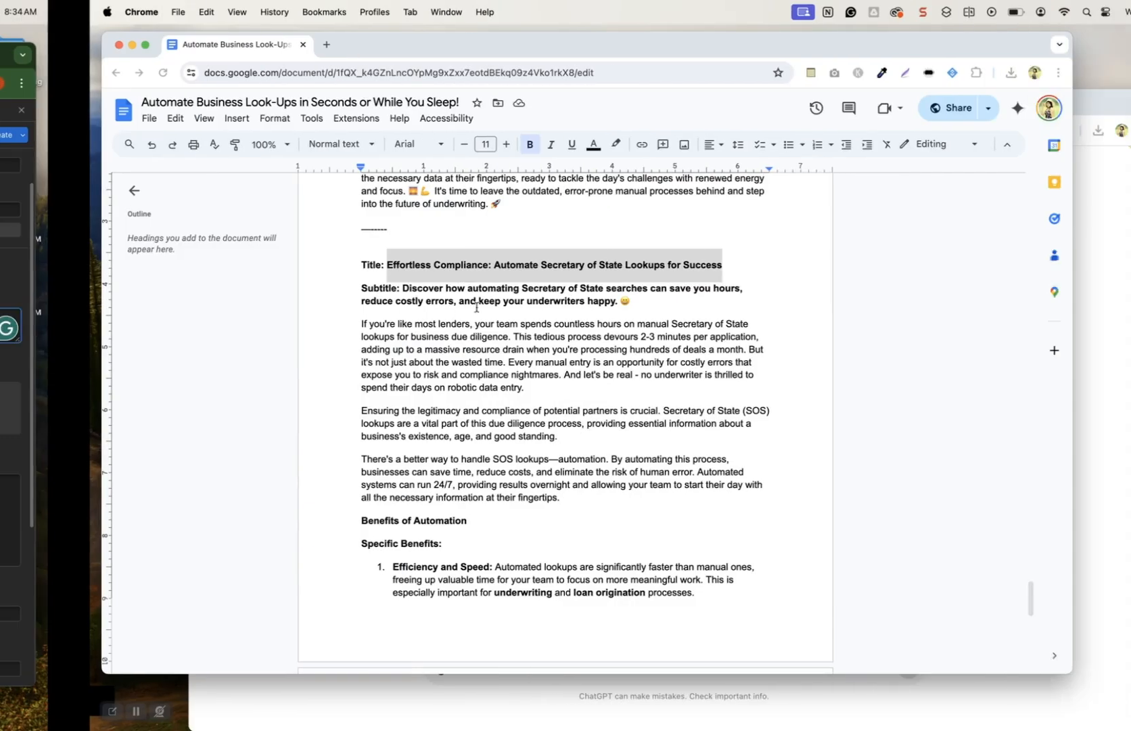
{"action": "left_click_drag", "start_coordinate": [313, 288], "coordinate": [540, 306]}
{"action": "key", "text": "super+c"}
{"action": "key", "text": "ctrl+Left"}
{"action": "key", "text": "super+v"}
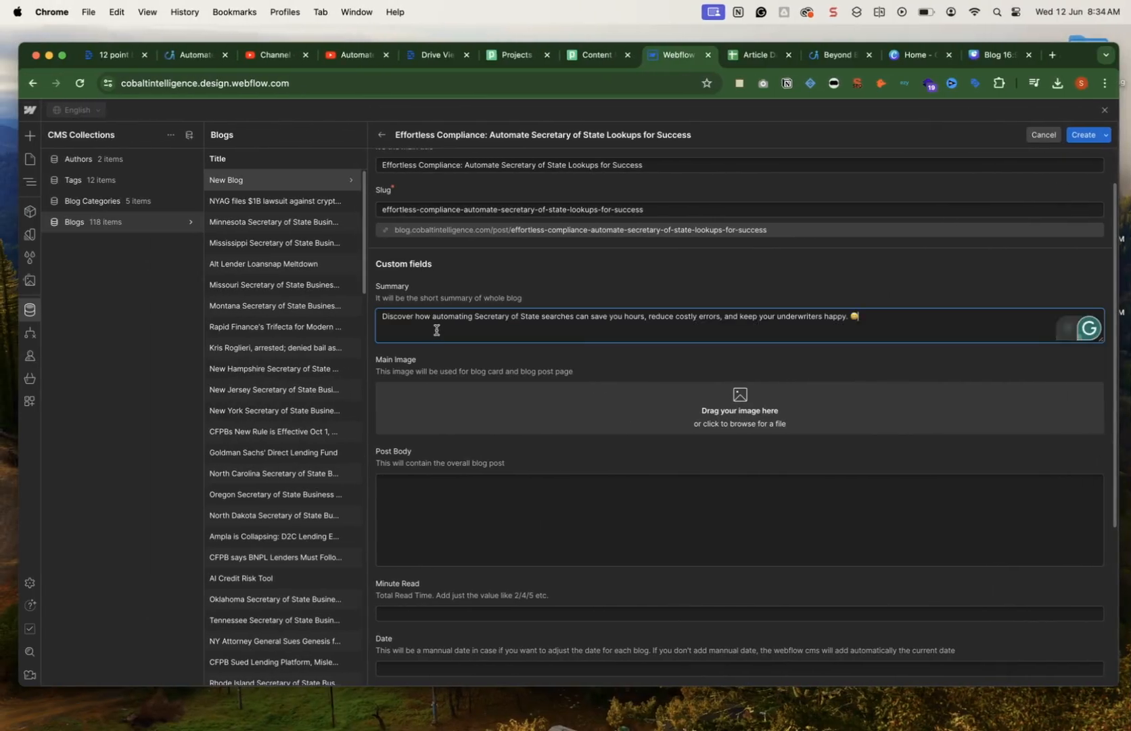
Upload Blog 169 (4).png from the Downloads folder as the blog item's Main Image.
{"action": "left_click", "coordinate": [803, 401]}
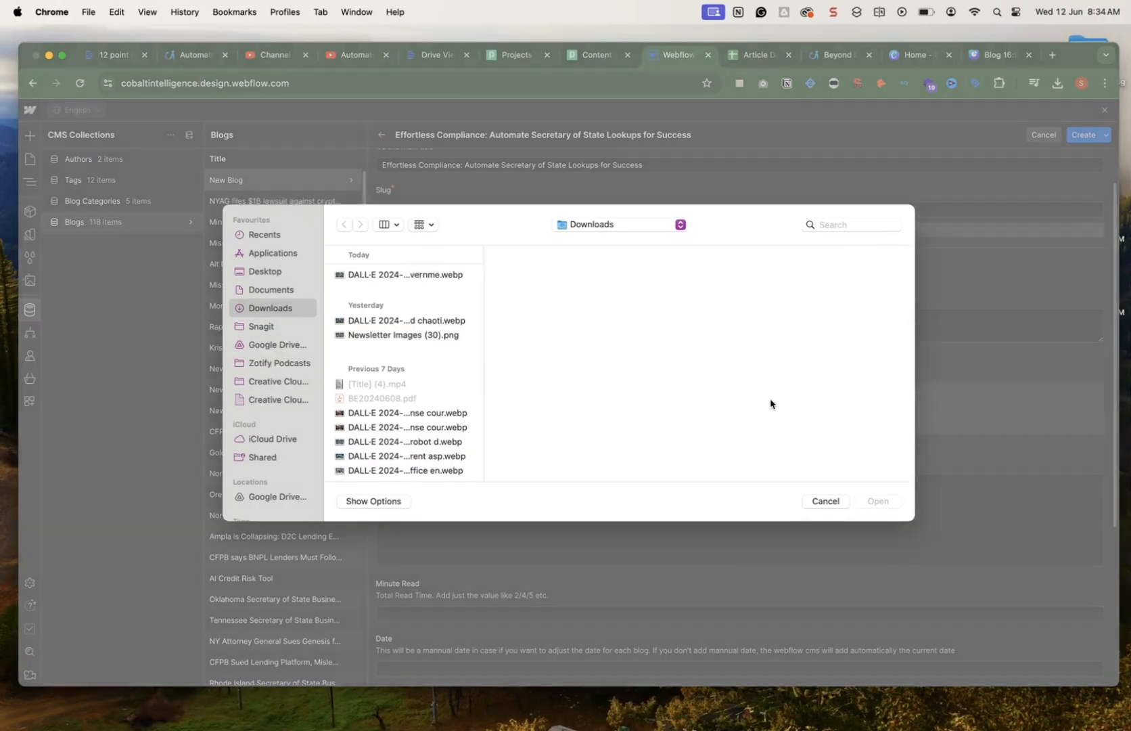
{"action": "left_click", "coordinate": [386, 278]}
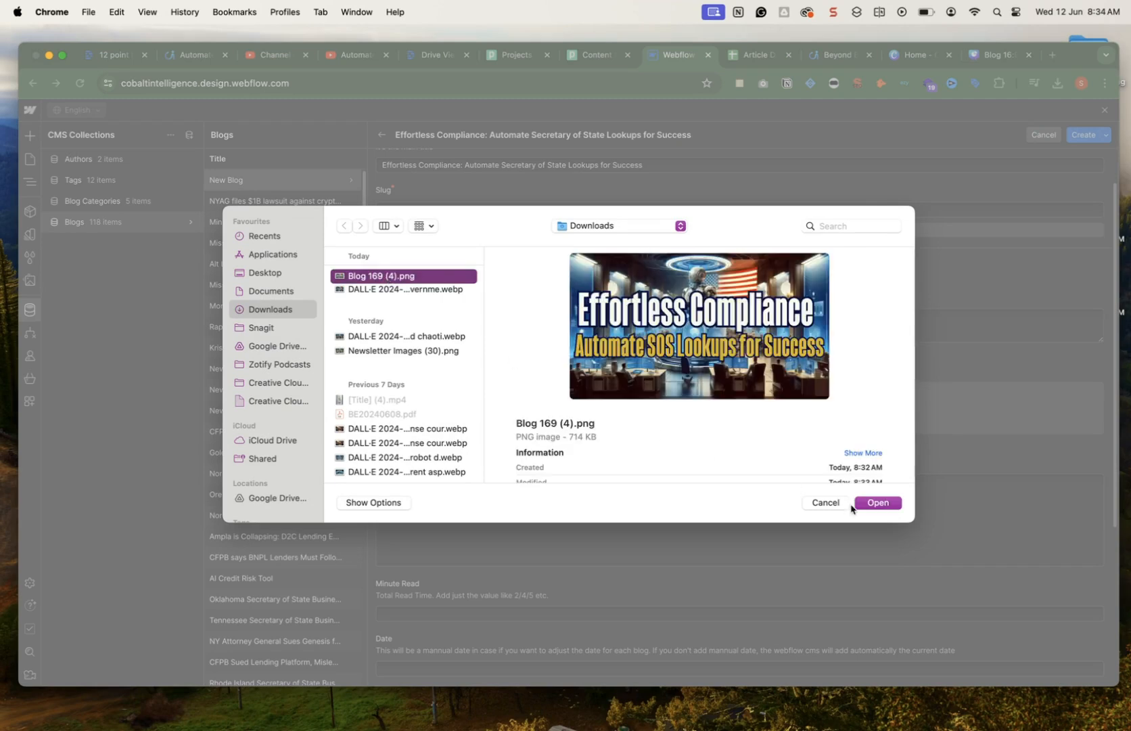
{"action": "left_click", "coordinate": [882, 506]}
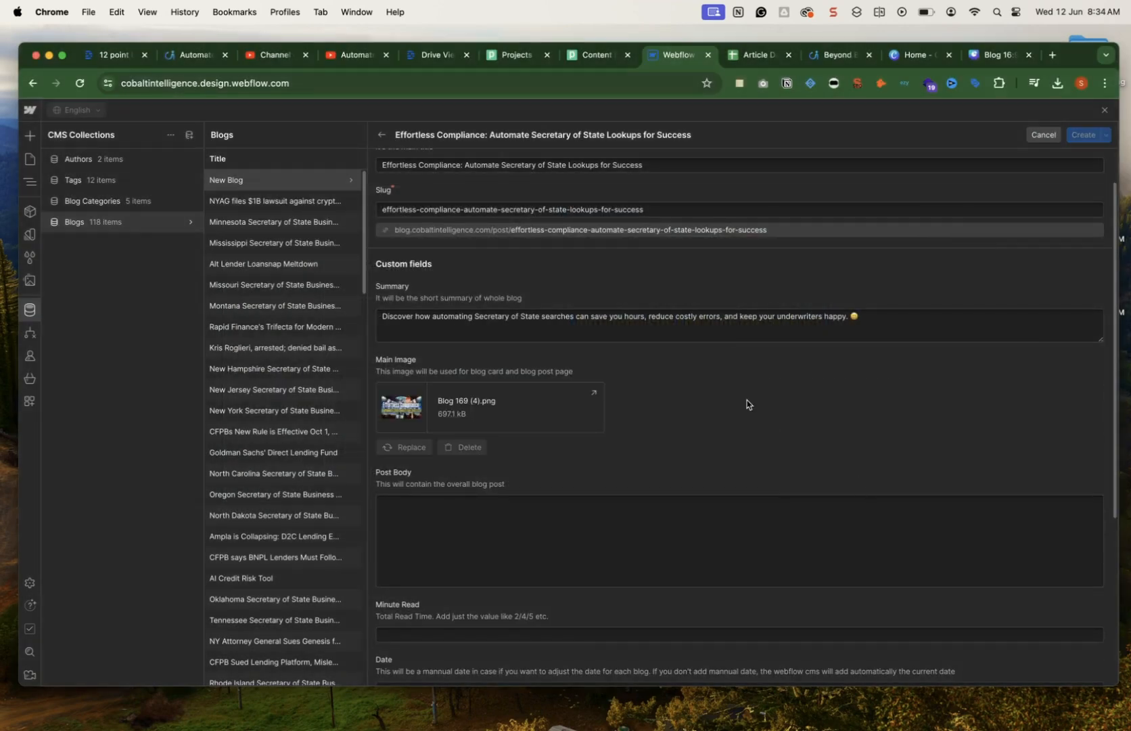
Embed the YouTube video "Automate Business Look-Ups in Seconds or While You Sleep!" at the start of the Post Body using its watch URL.
{"action": "scroll", "coordinate": [747, 399], "scroll_direction": "down", "scroll_amount": 3}
{"action": "left_click", "coordinate": [727, 437]}
{"action": "key", "text": "ctrl+Right"}
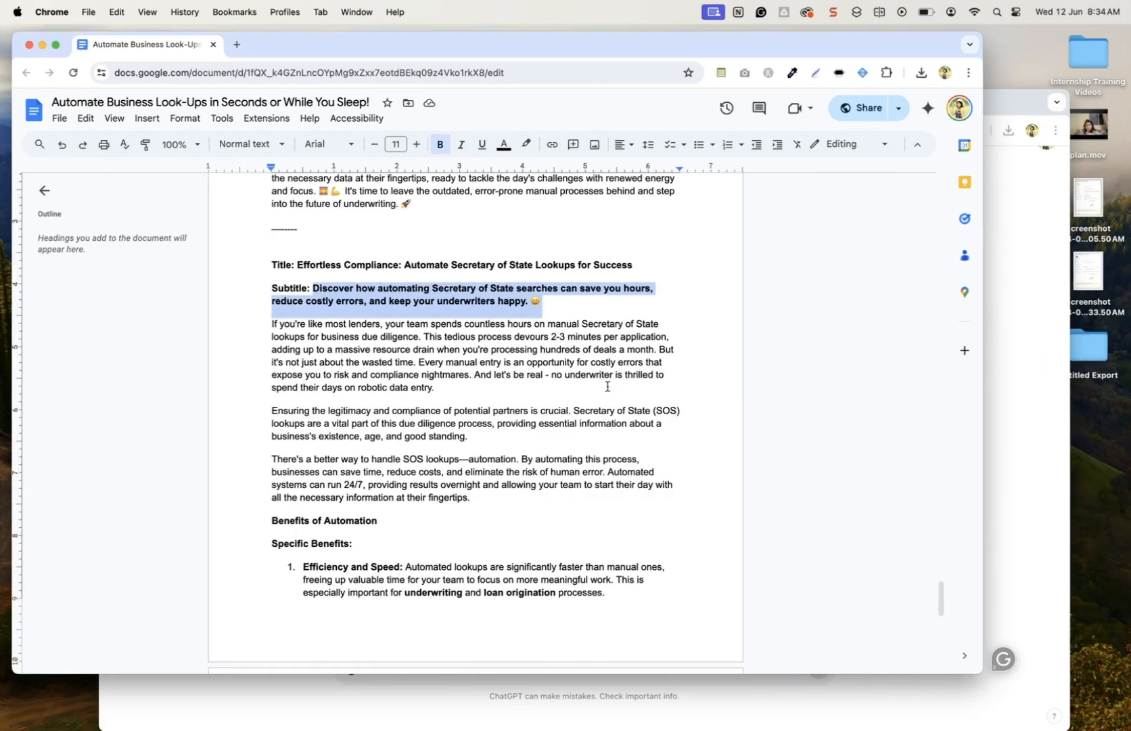
{"action": "key", "text": "ctrl+Left"}
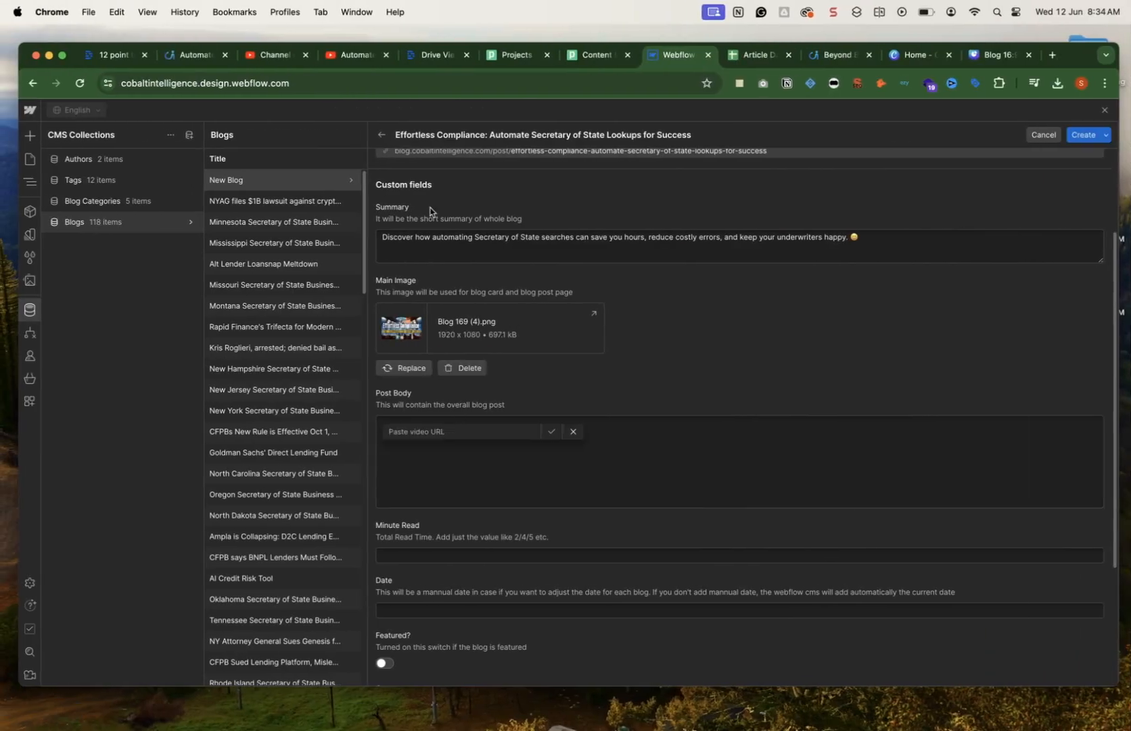
{"action": "left_click", "coordinate": [347, 60]}
{"action": "left_click", "coordinate": [325, 82]}
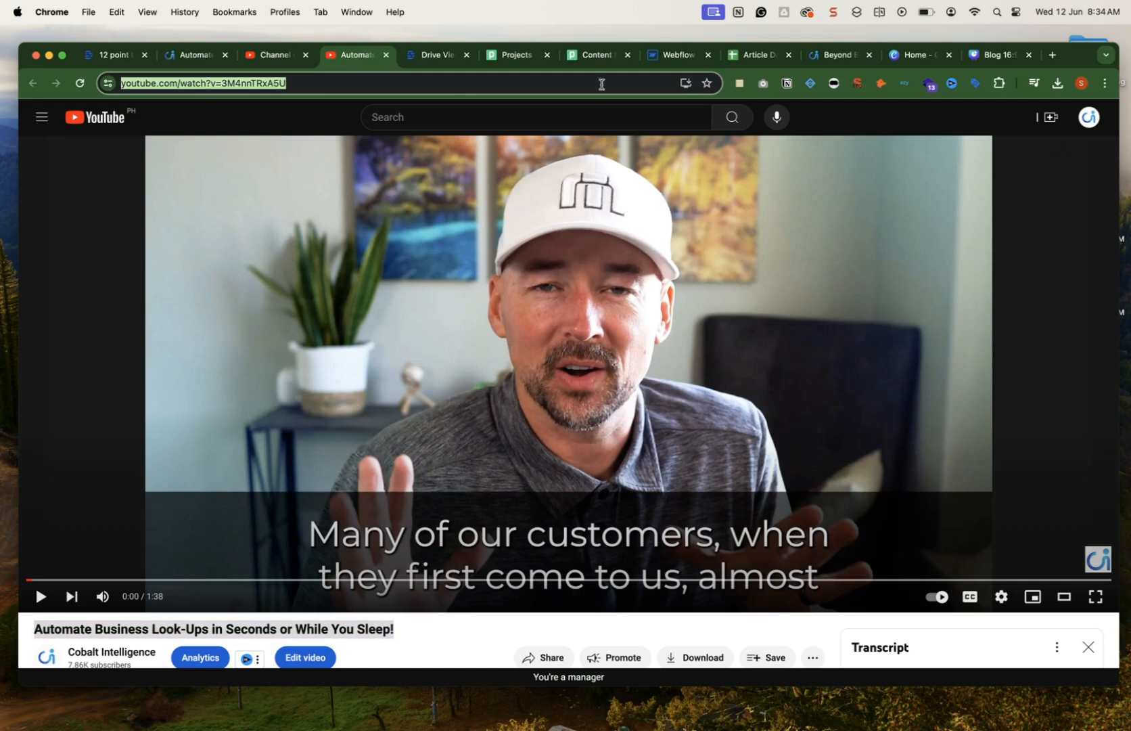
{"action": "left_click", "coordinate": [685, 59]}
{"action": "left_click", "coordinate": [423, 433]}
{"action": "key", "text": "super+v"}
{"action": "left_click", "coordinate": [552, 435]}
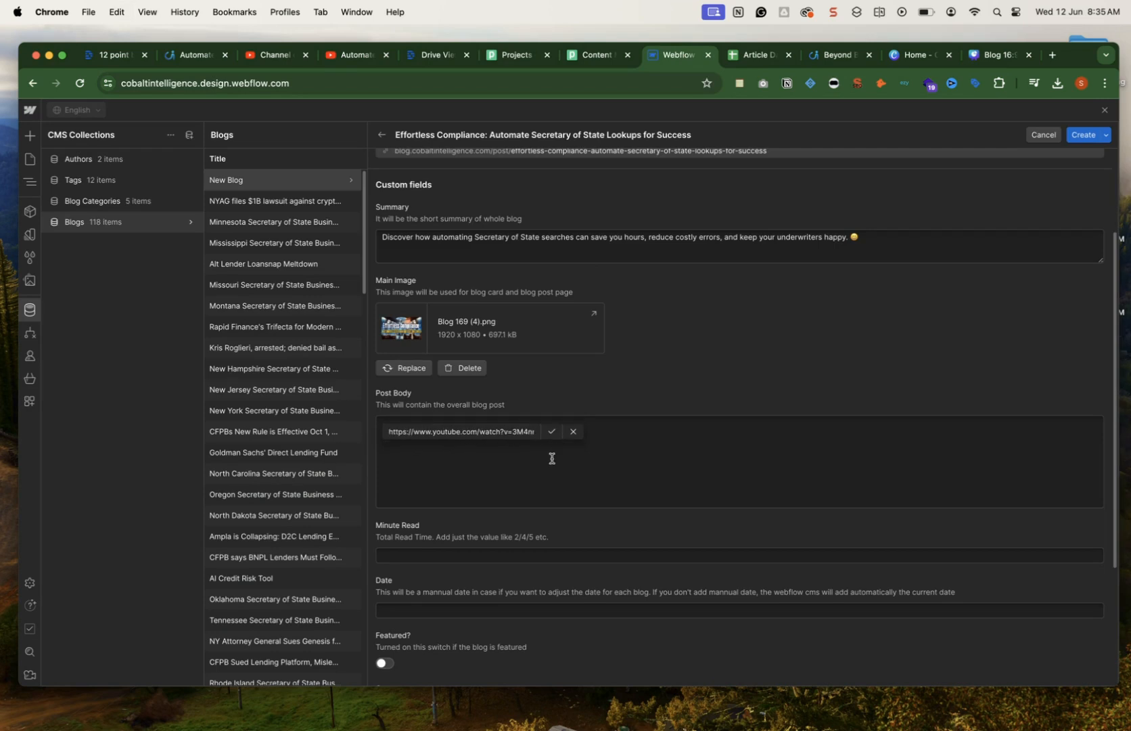
{"action": "left_click", "coordinate": [551, 429]}
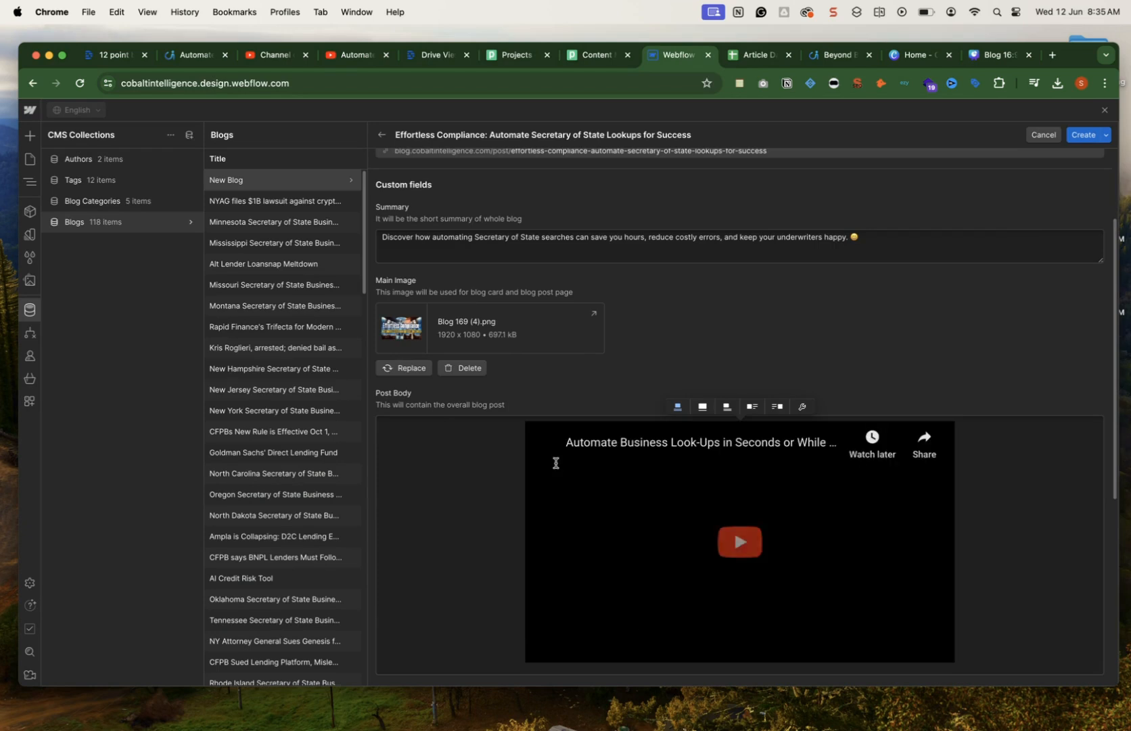
Copy the draft's three introductory paragraphs, from "If you're like most lenders", into a new line below the video in the Post Body.
{"action": "scroll", "coordinate": [555, 463], "scroll_direction": "down", "scroll_amount": 4}
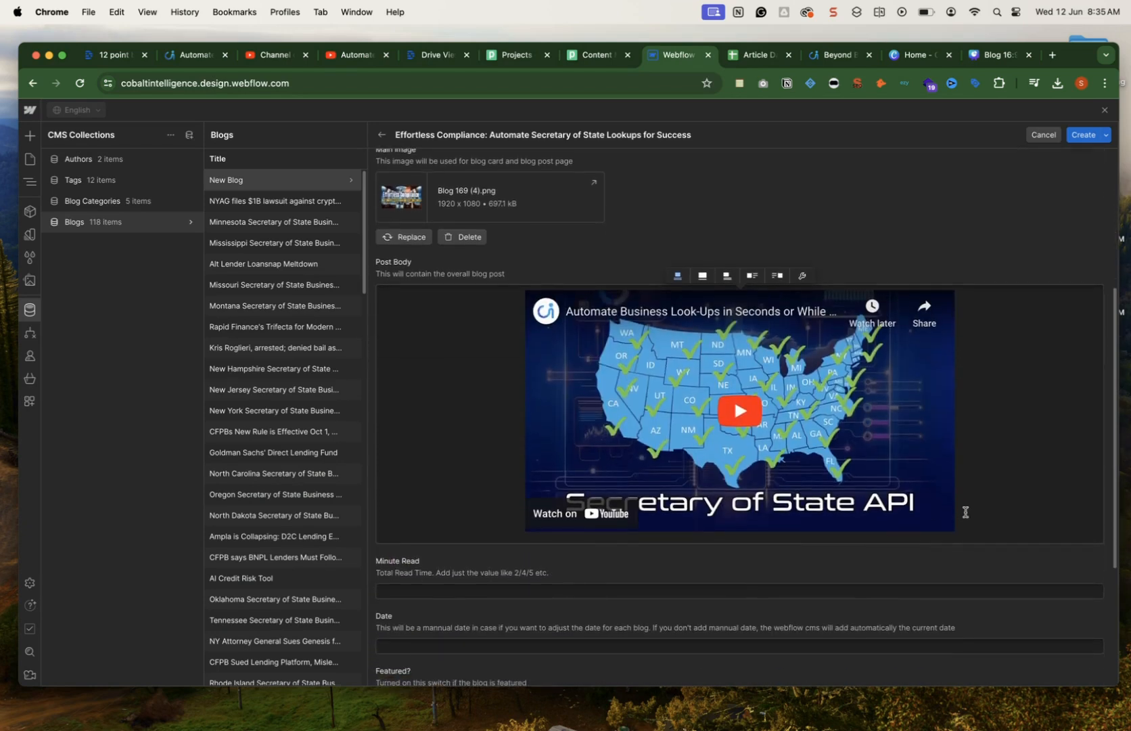
{"action": "key", "text": "Return"}
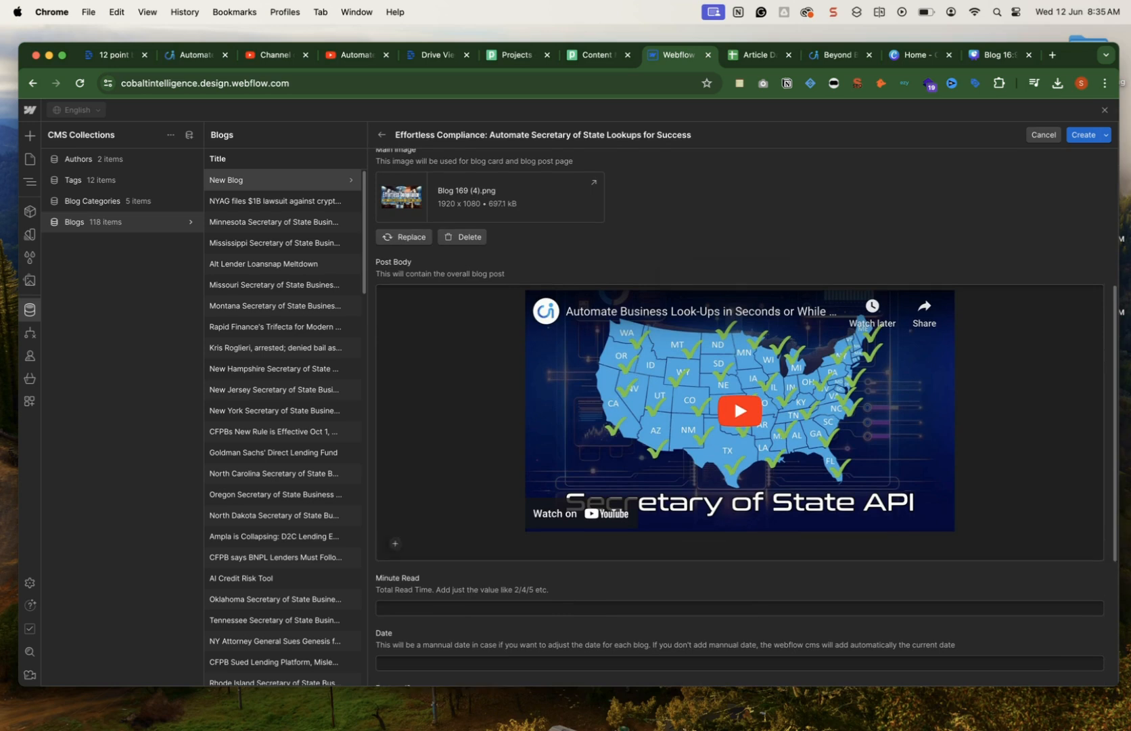
{"action": "key", "text": "ctrl+Right"}
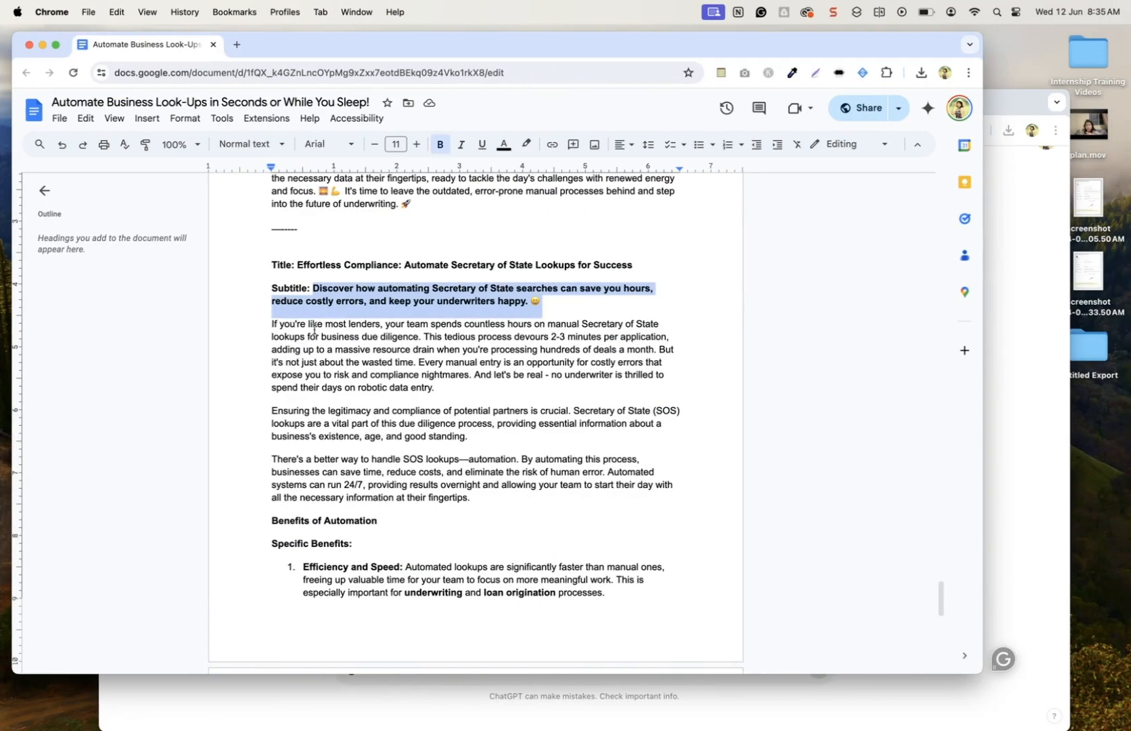
{"action": "left_click", "coordinate": [265, 323]}
{"action": "scroll", "coordinate": [456, 432], "scroll_direction": "down", "scroll_amount": 10}
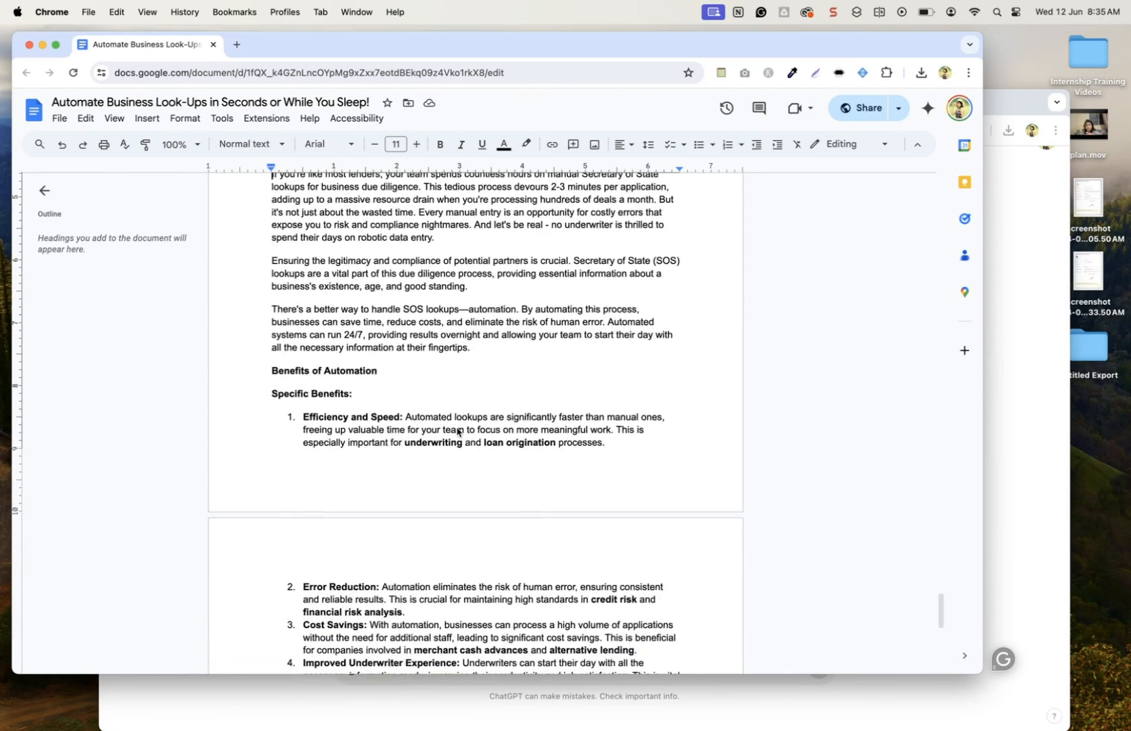
{"action": "scroll", "coordinate": [456, 432], "scroll_direction": "up", "scroll_amount": 5}
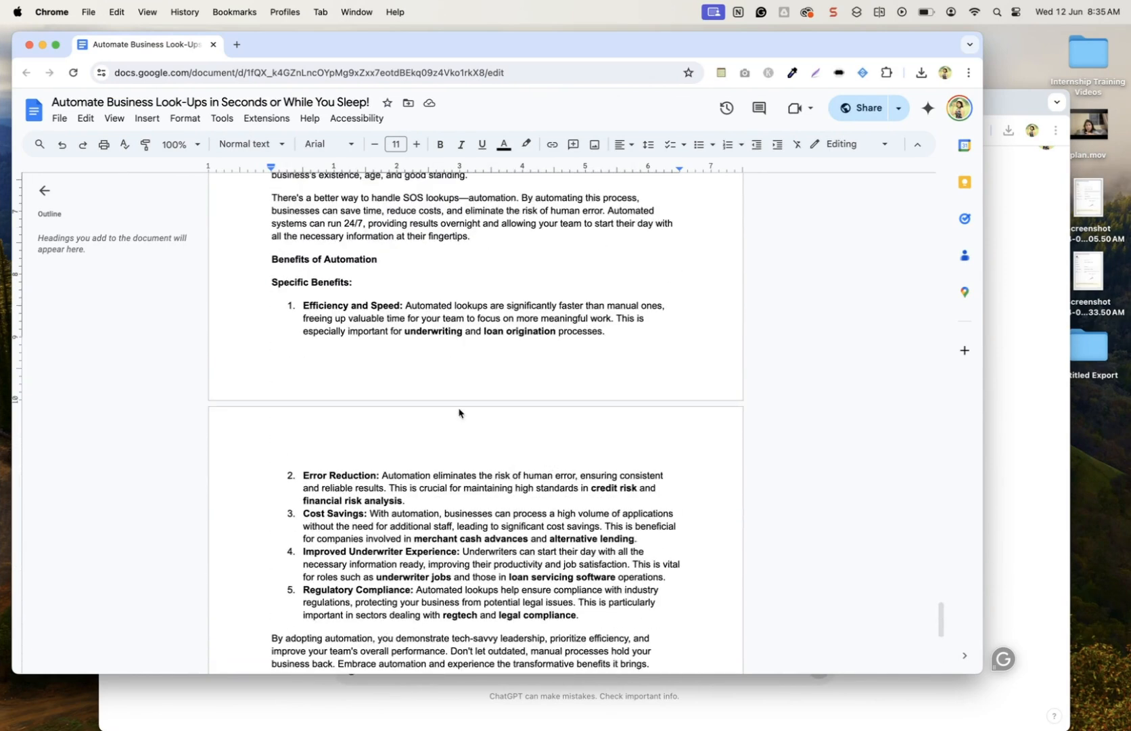
{"action": "left_click", "coordinate": [488, 247], "text": "shift"}
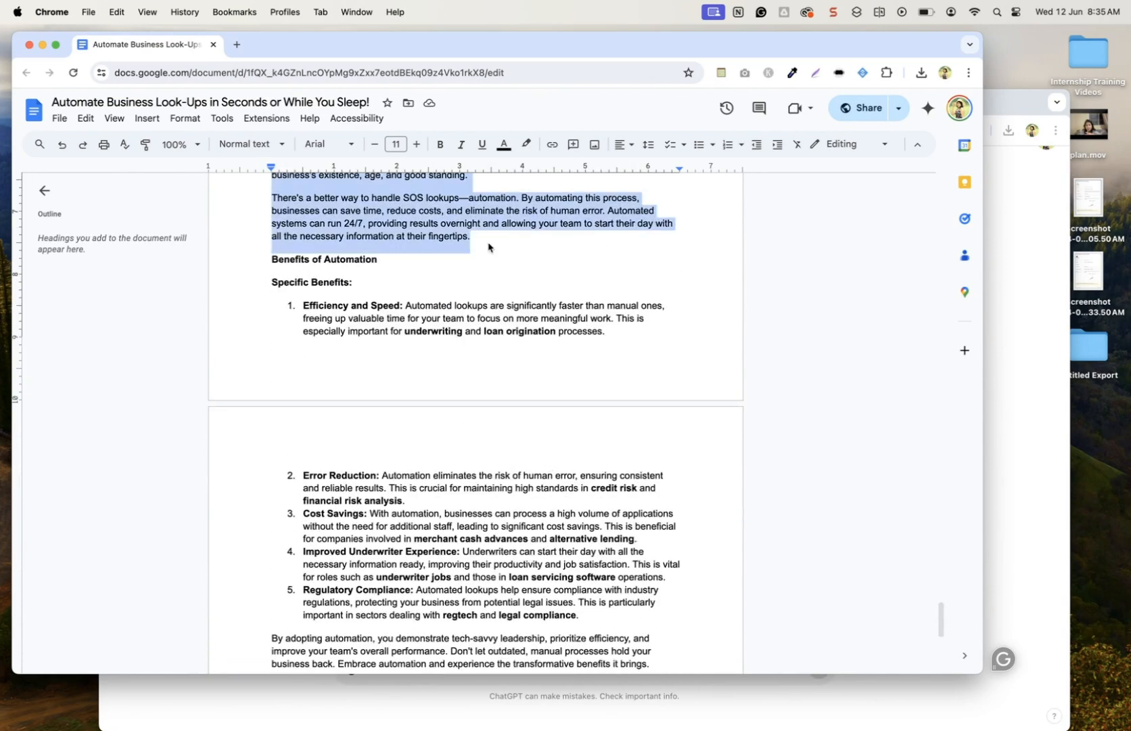
{"action": "scroll", "coordinate": [488, 247], "scroll_direction": "up", "scroll_amount": 4}
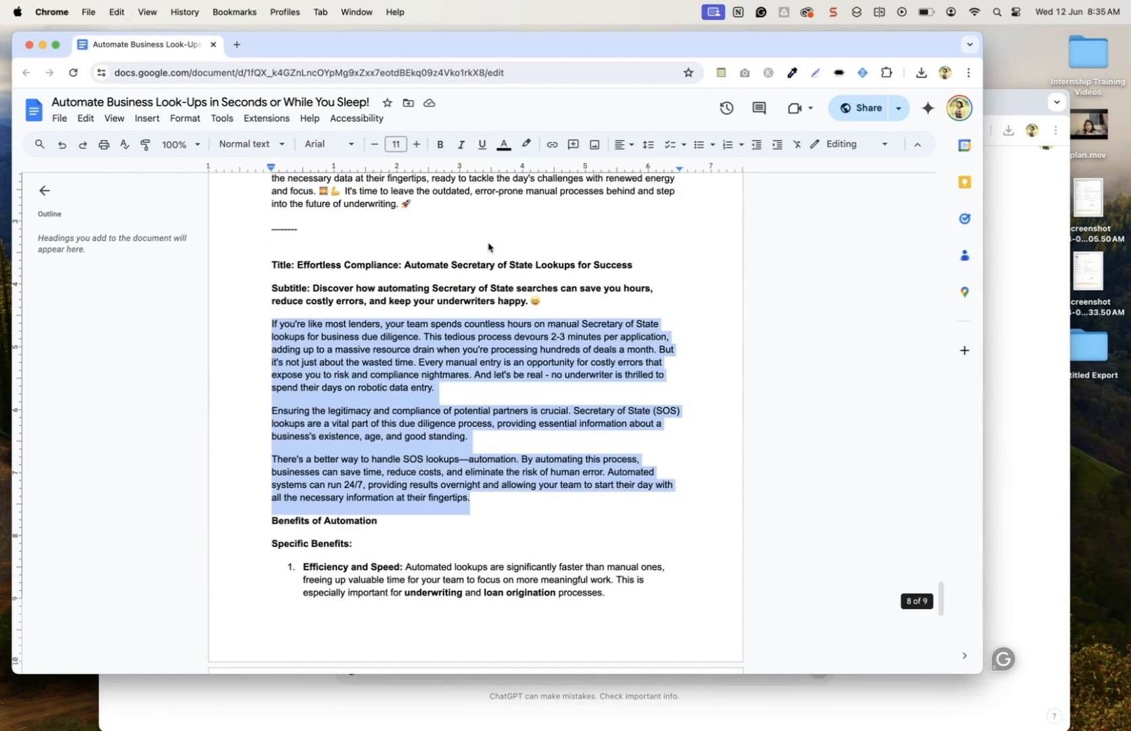
{"action": "key", "text": "ctrl+Left"}
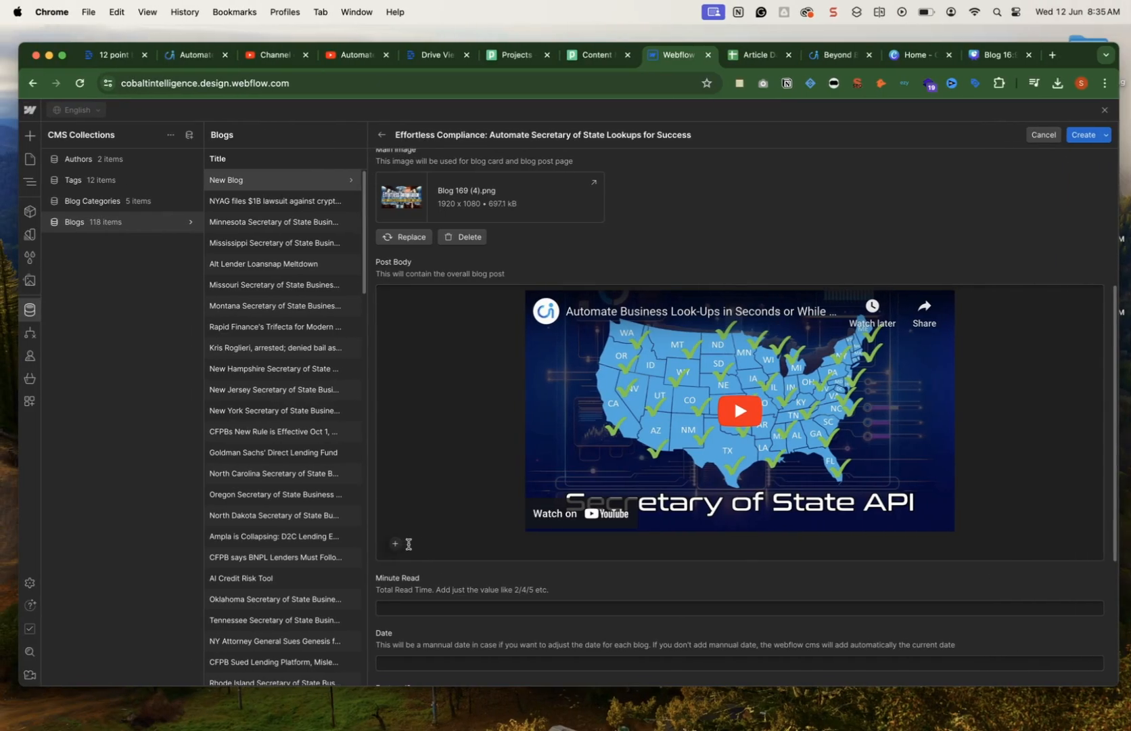
{"action": "key", "text": "super+v"}
{"action": "scroll", "coordinate": [457, 552], "scroll_direction": "down", "scroll_amount": 5}
Copy the rest of the draft, from "Benefits of Automation" through the closing consultation call, to the end of the Post Body.
{"action": "key", "text": "ctrl+Right"}
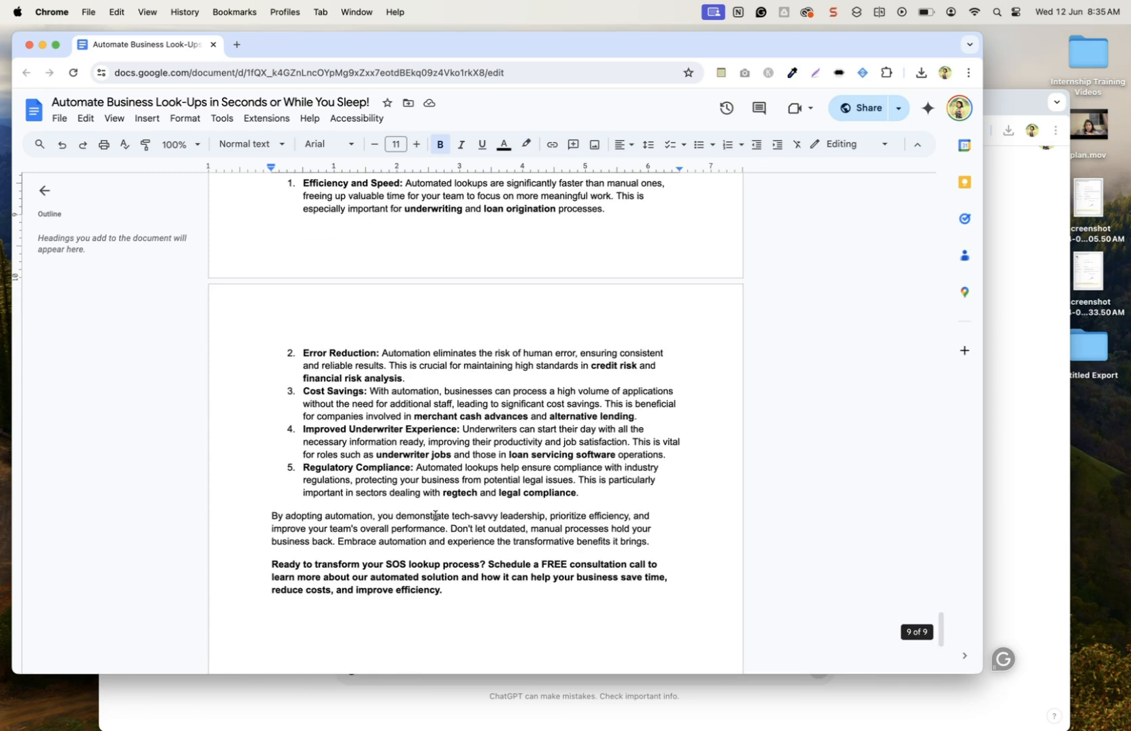
{"action": "left_click", "coordinate": [601, 597], "text": "shift"}
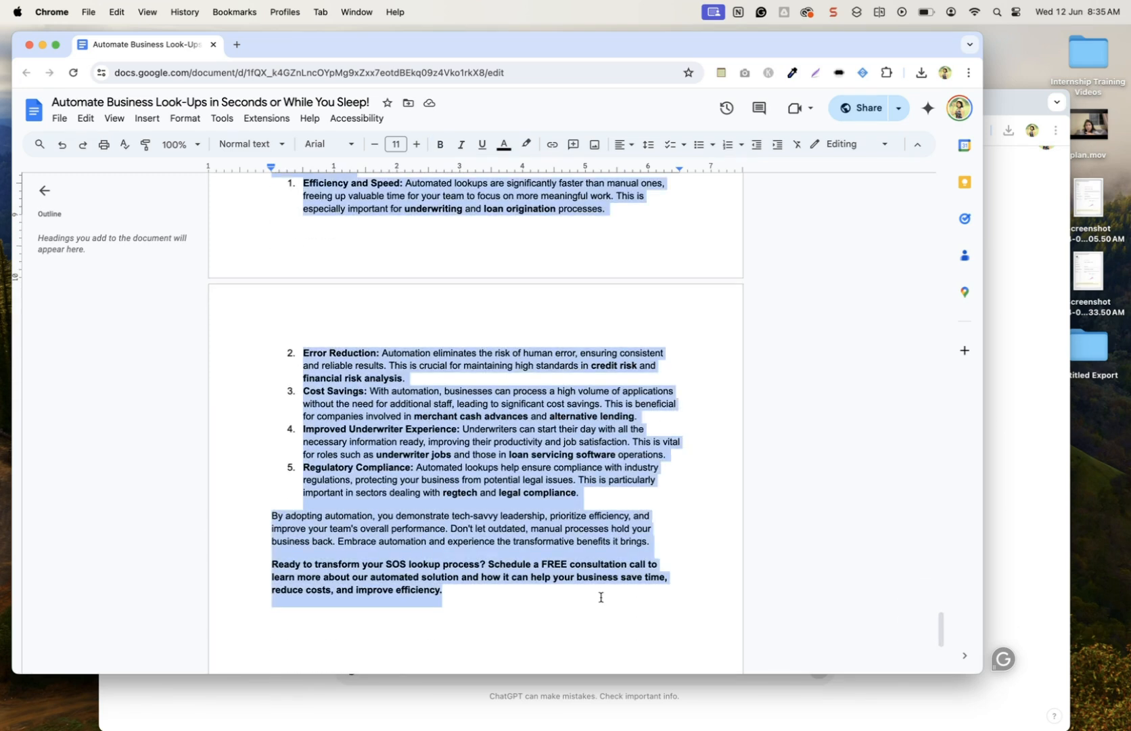
{"action": "key", "text": "super+c"}
{"action": "key", "text": "ctrl+Left"}
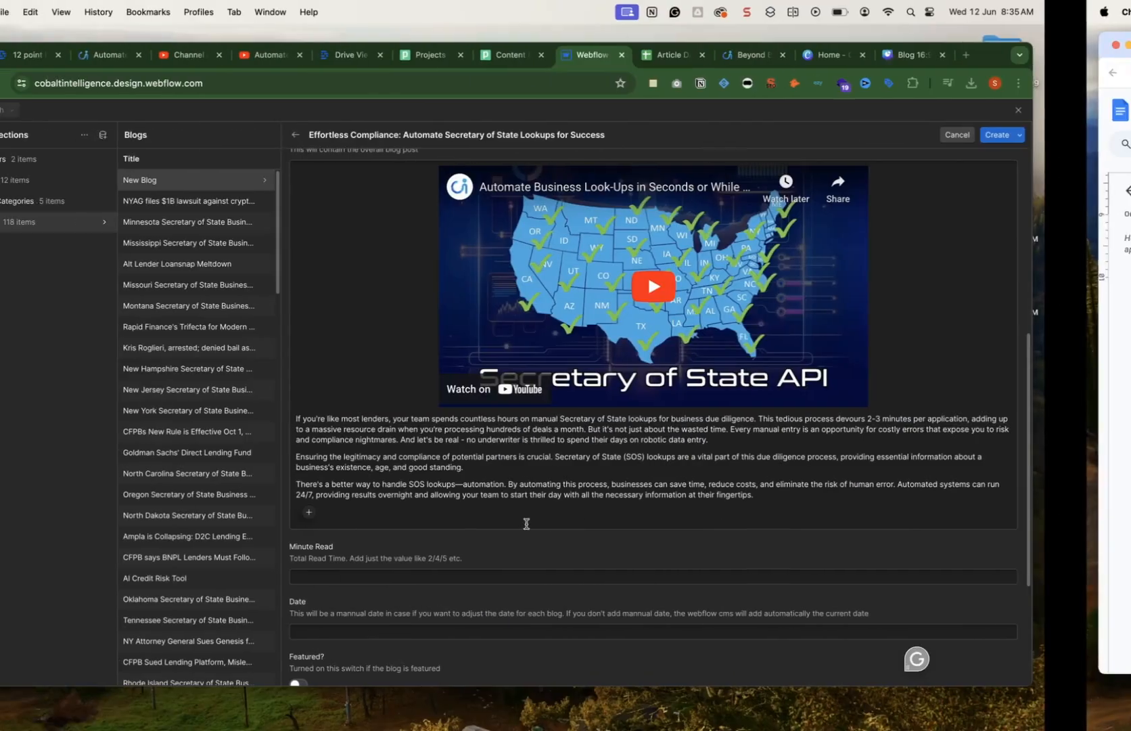
{"action": "key", "text": "super+v"}
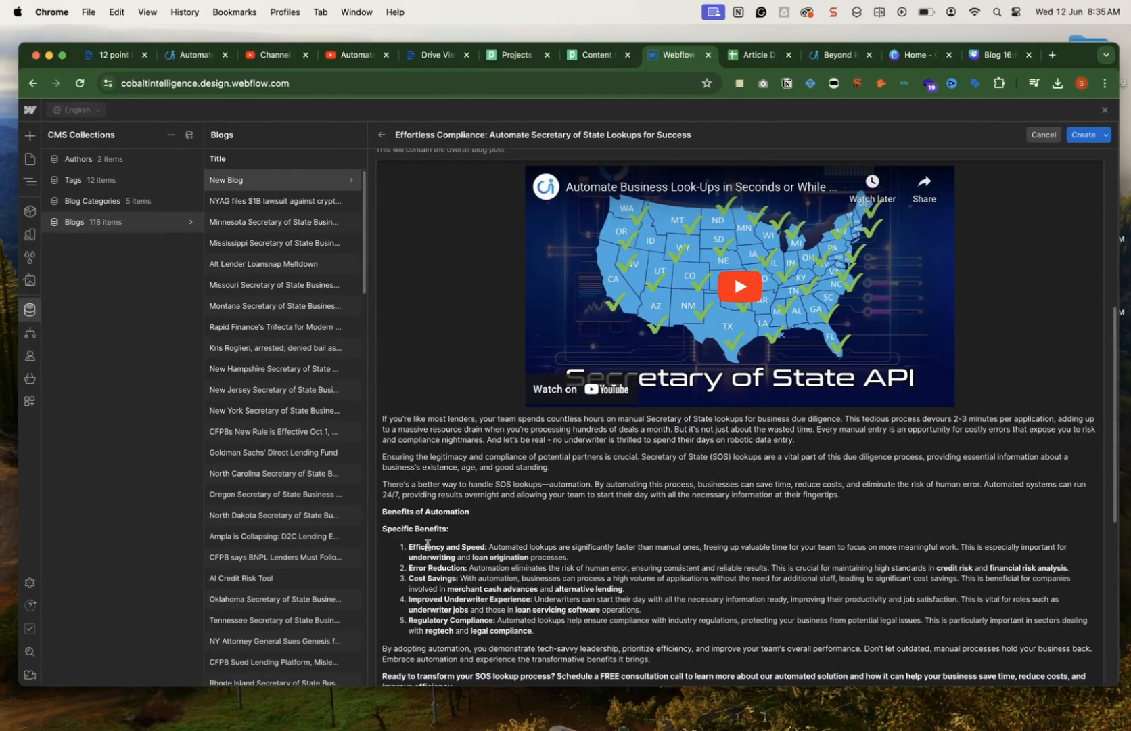
Format the "Benefits of Automation" line in the Post Body as an H2 heading, leaving "Specific Benefits:" as bold text.
{"action": "double_click", "coordinate": [450, 511]}
{"action": "left_click", "coordinate": [450, 511]}
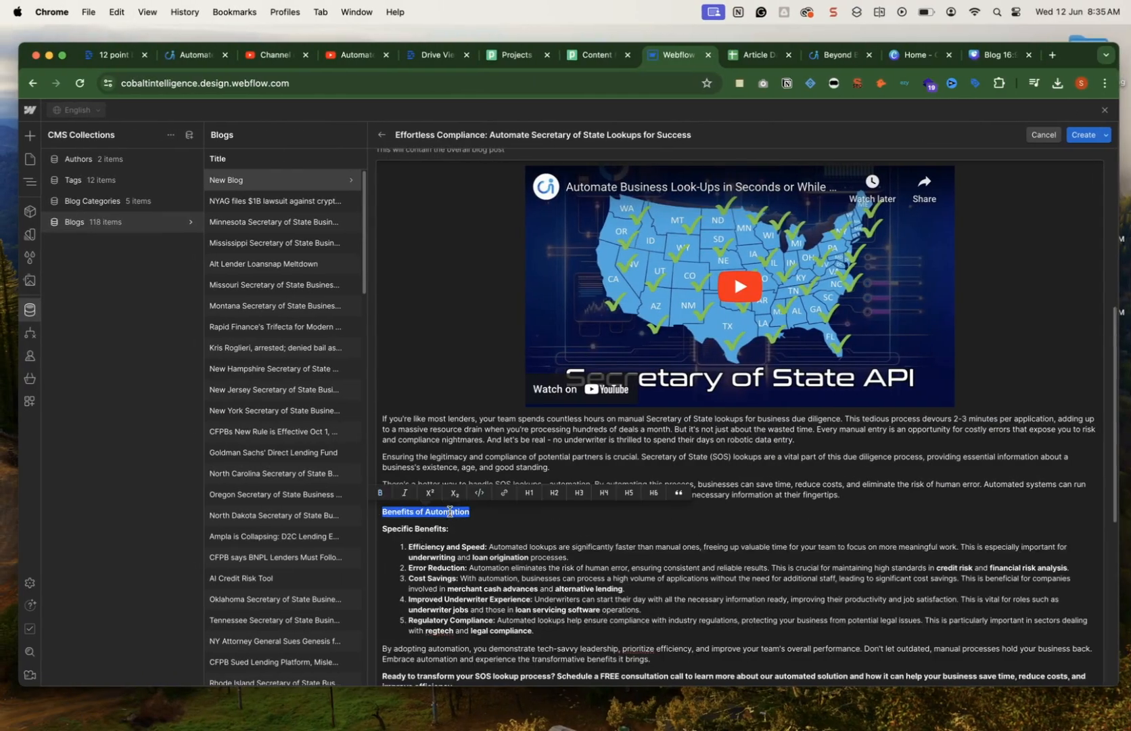
{"action": "left_click", "coordinate": [554, 493]}
{"action": "left_click", "coordinate": [558, 548]}
{"action": "scroll", "coordinate": [558, 548], "scroll_direction": "down", "scroll_amount": 2}
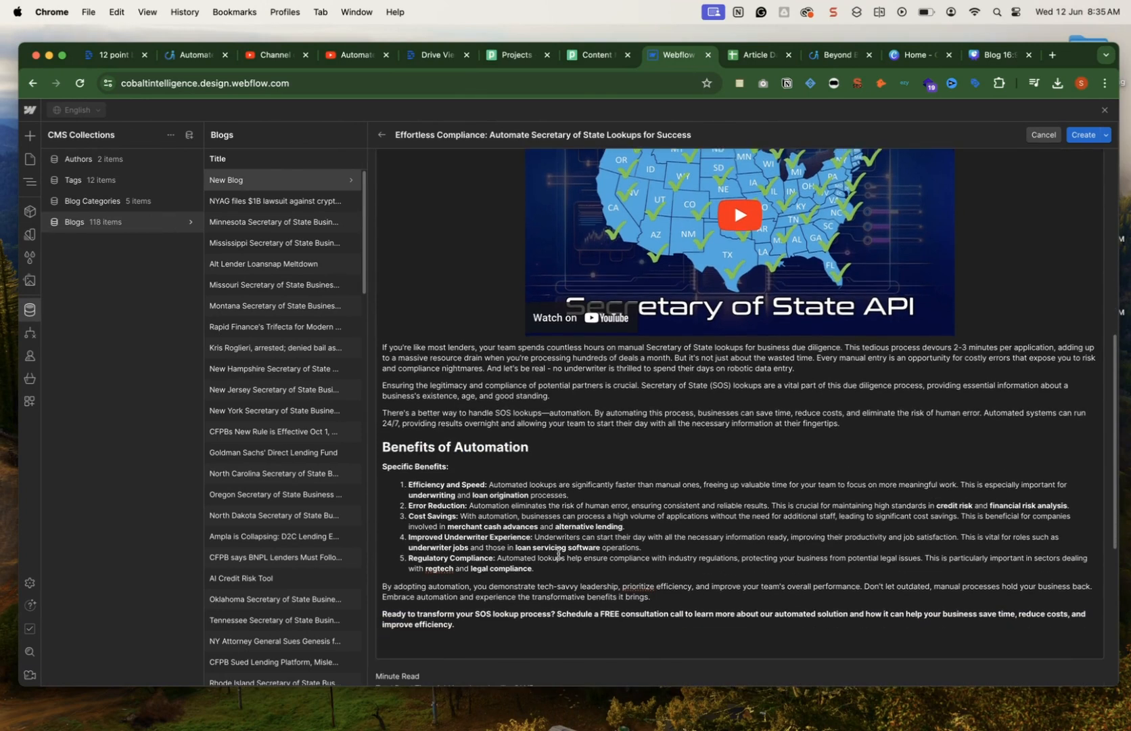
{"action": "triple_click", "coordinate": [427, 466]}
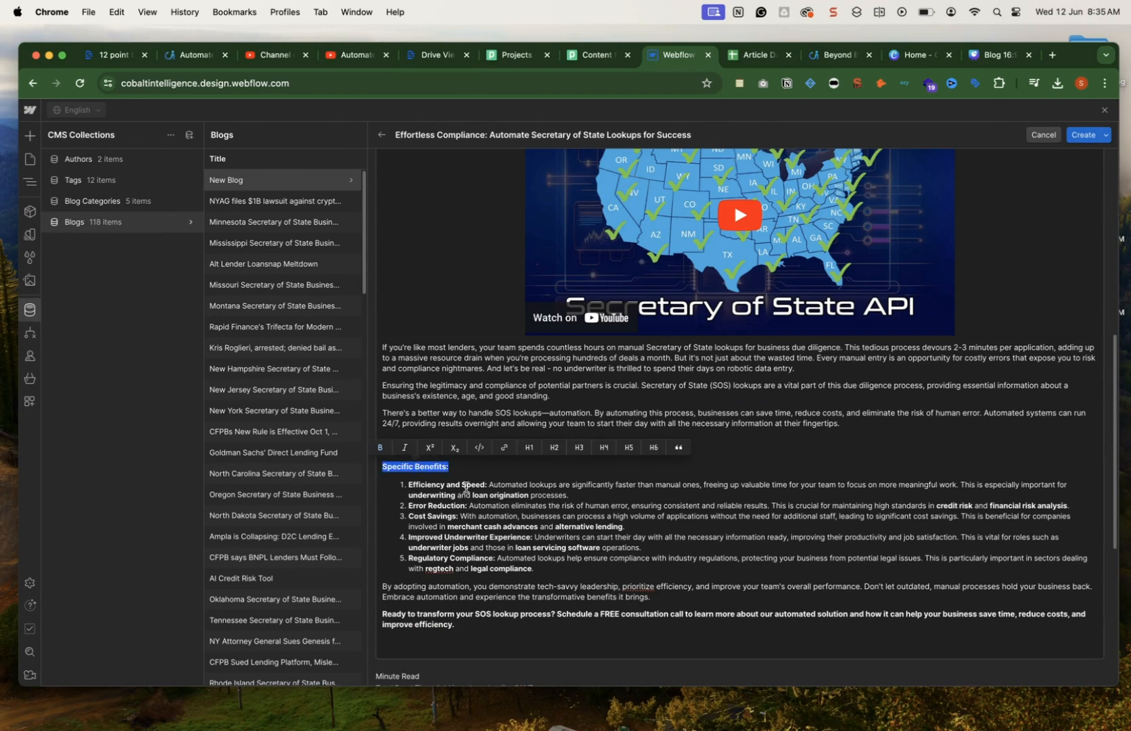
{"action": "left_click", "coordinate": [488, 516]}
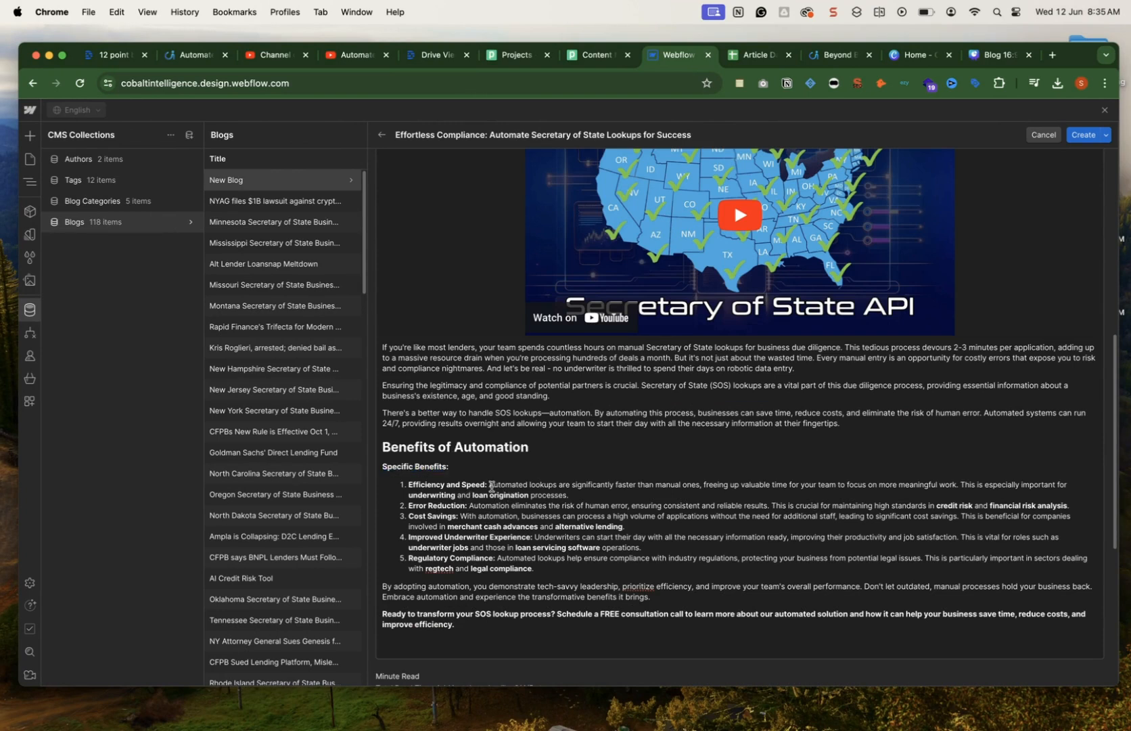
Split the closing paragraph of the Post Body so that "Schedule a FREE consultation call" starts a new line.
{"action": "scroll", "coordinate": [526, 517], "scroll_direction": "down", "scroll_amount": 1}
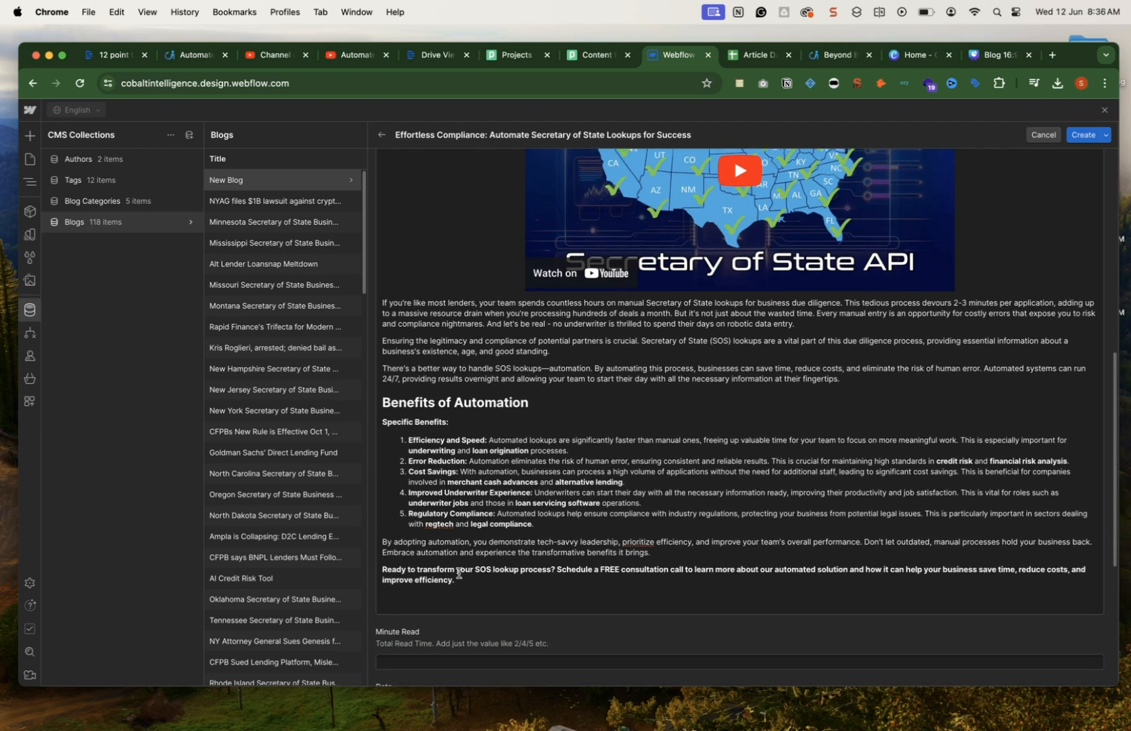
{"action": "left_click", "coordinate": [556, 570]}
{"action": "key", "text": "Return"}
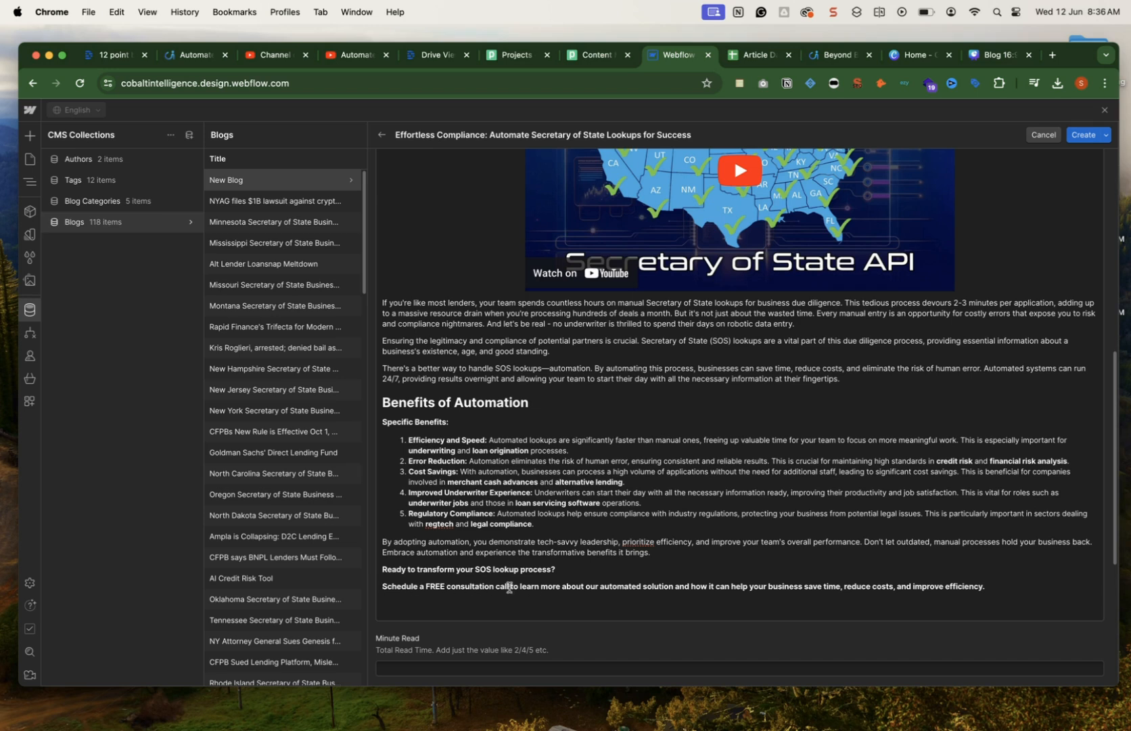
Link the text "Schedule a FREE consultation call" to the SavvyCal booking page savvycal.com/cobalt-intelligence/chat.
{"action": "left_click_drag", "start_coordinate": [383, 586], "coordinate": [509, 586]}
{"action": "left_click", "coordinate": [504, 568]}
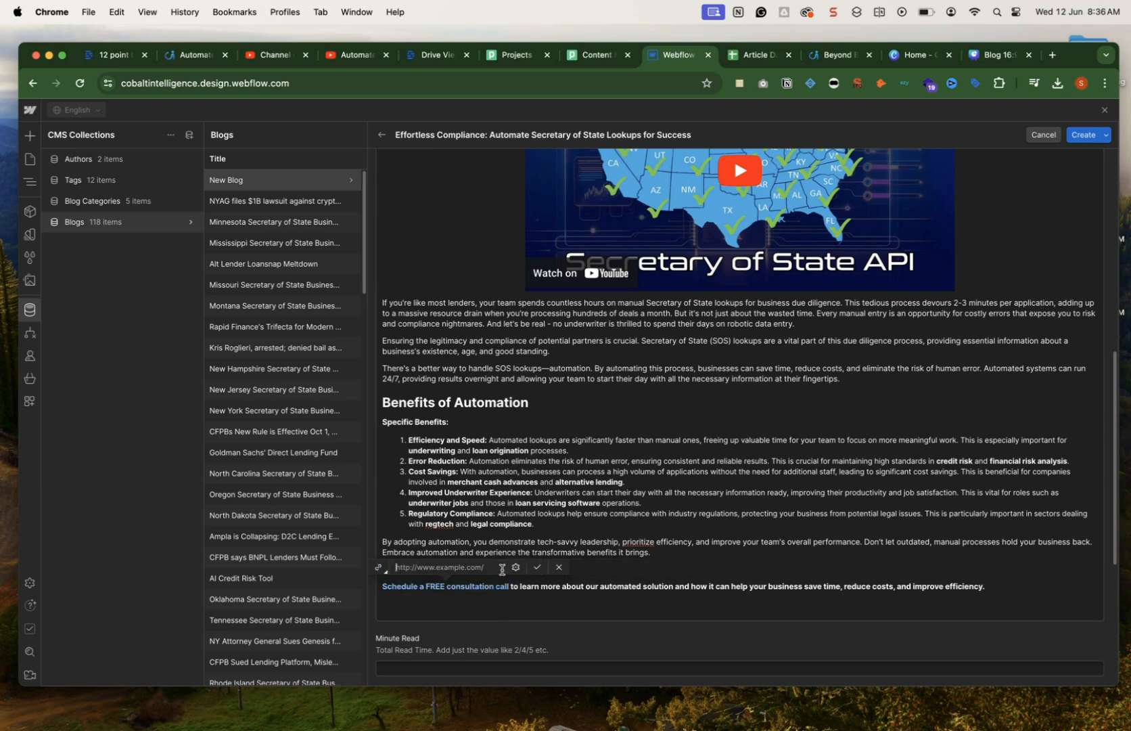
{"action": "left_click", "coordinate": [1052, 57]}
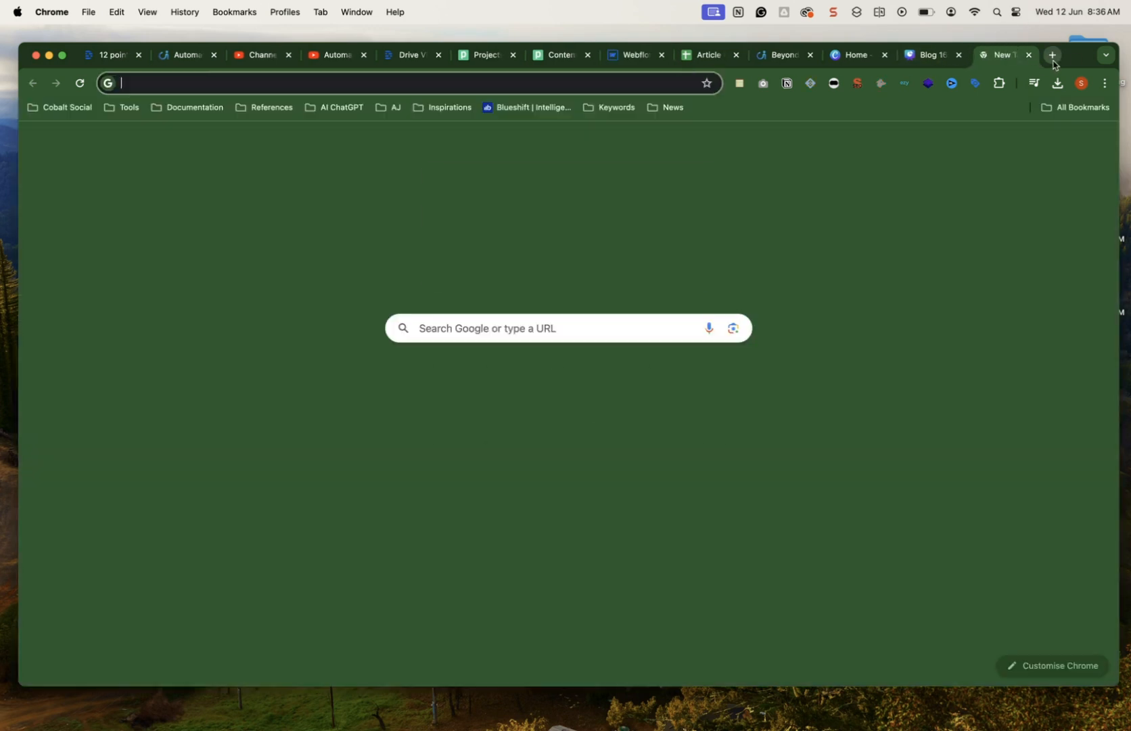
{"action": "type", "text": "sa"}
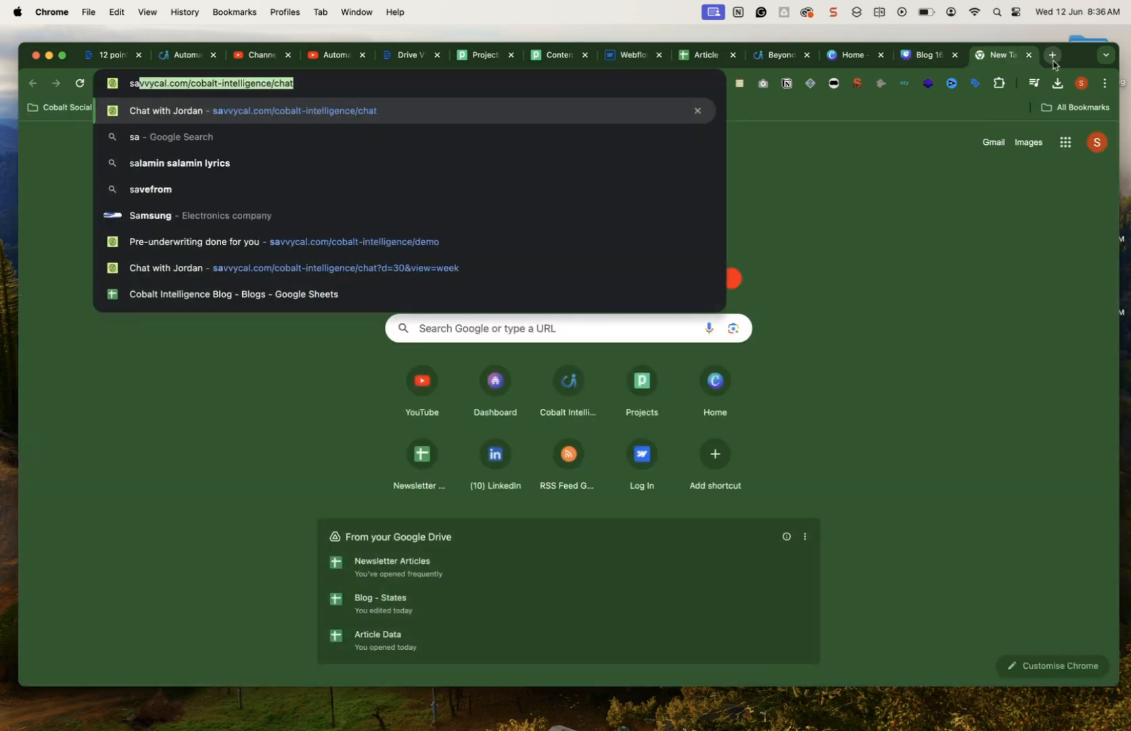
{"action": "key", "text": "super+a"}
{"action": "key", "text": "super+c"}
{"action": "left_click", "coordinate": [632, 62]}
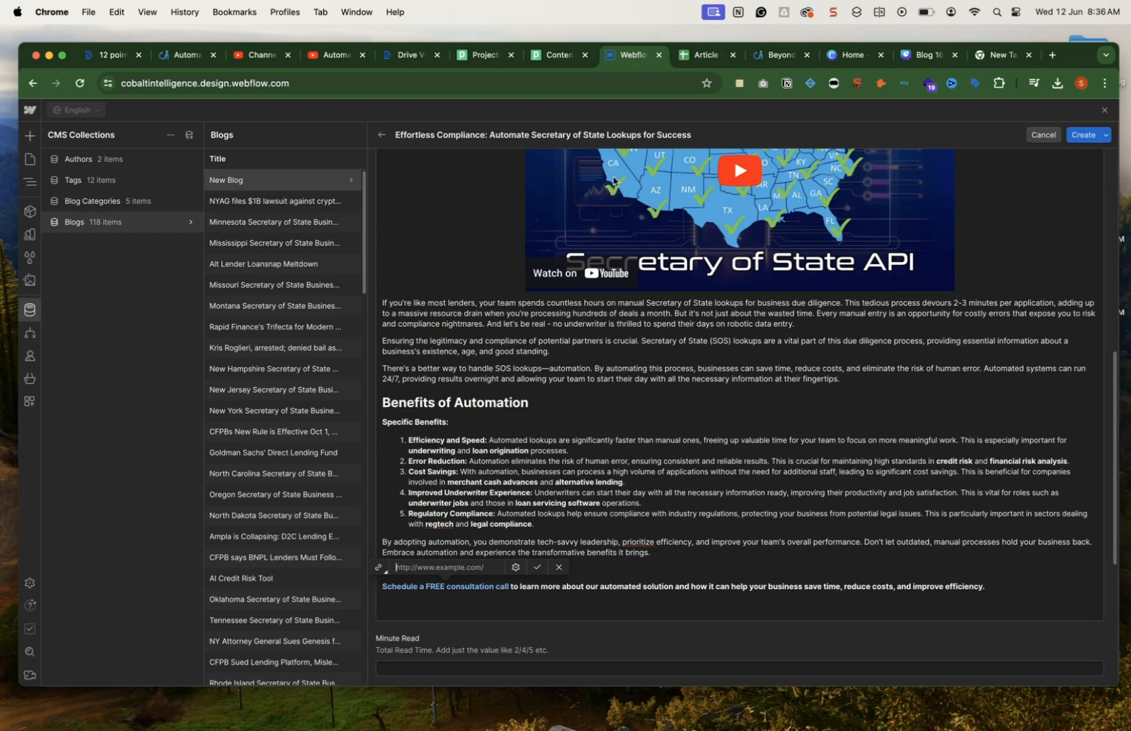
{"action": "left_click", "coordinate": [540, 571]}
{"action": "left_click", "coordinate": [573, 596]}
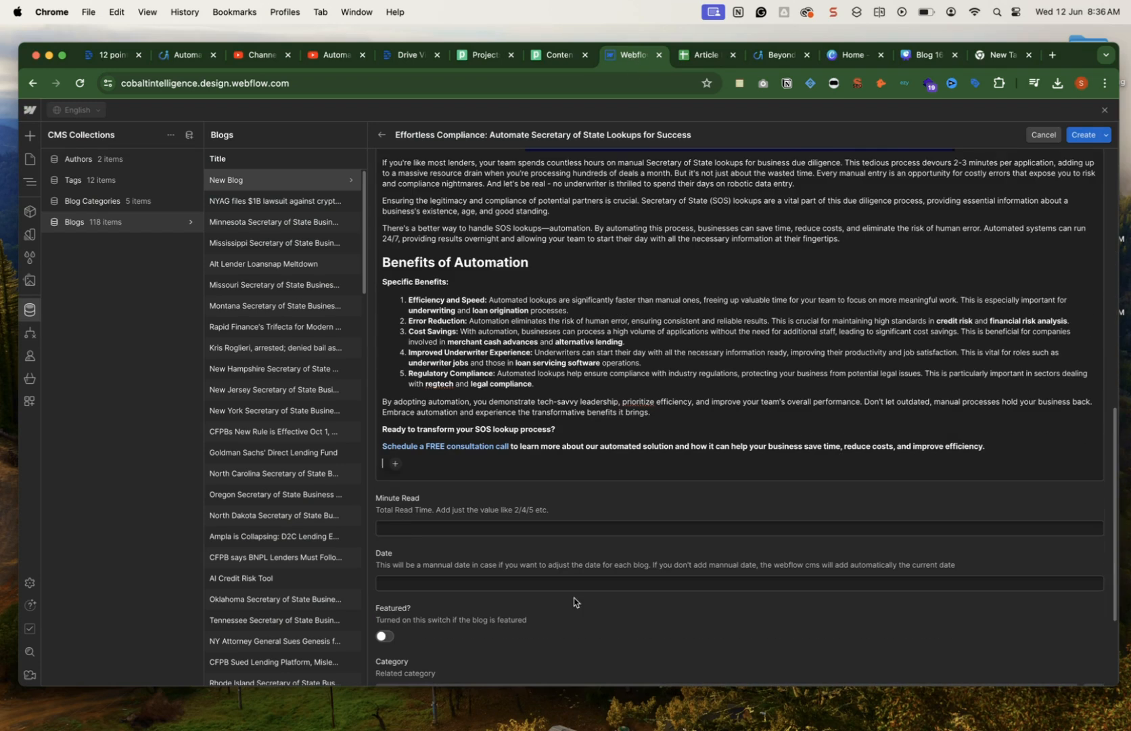
Set Minute Read to "2 Minutes Read" and the manual Date to "June 11, 2024".
{"action": "left_click", "coordinate": [407, 527]}
{"action": "type", "text": "2 Minutes Read"}
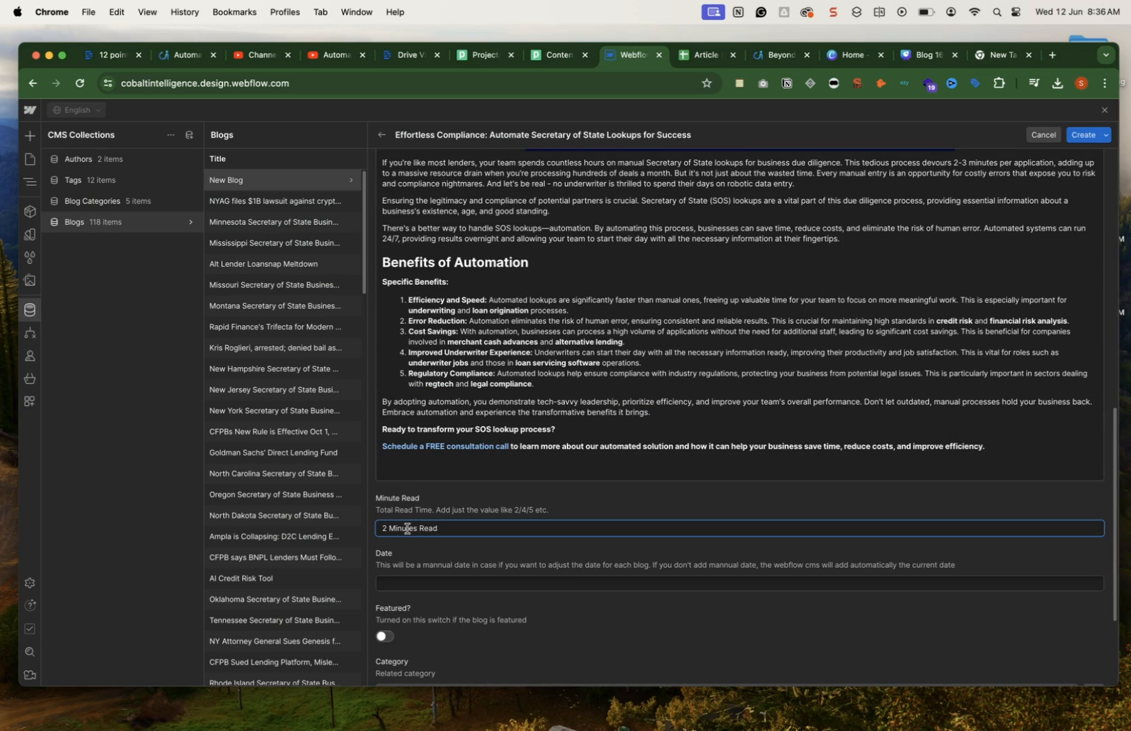
{"action": "left_click", "coordinate": [404, 583]}
{"action": "scroll", "coordinate": [430, 564], "scroll_direction": "down", "scroll_amount": 3}
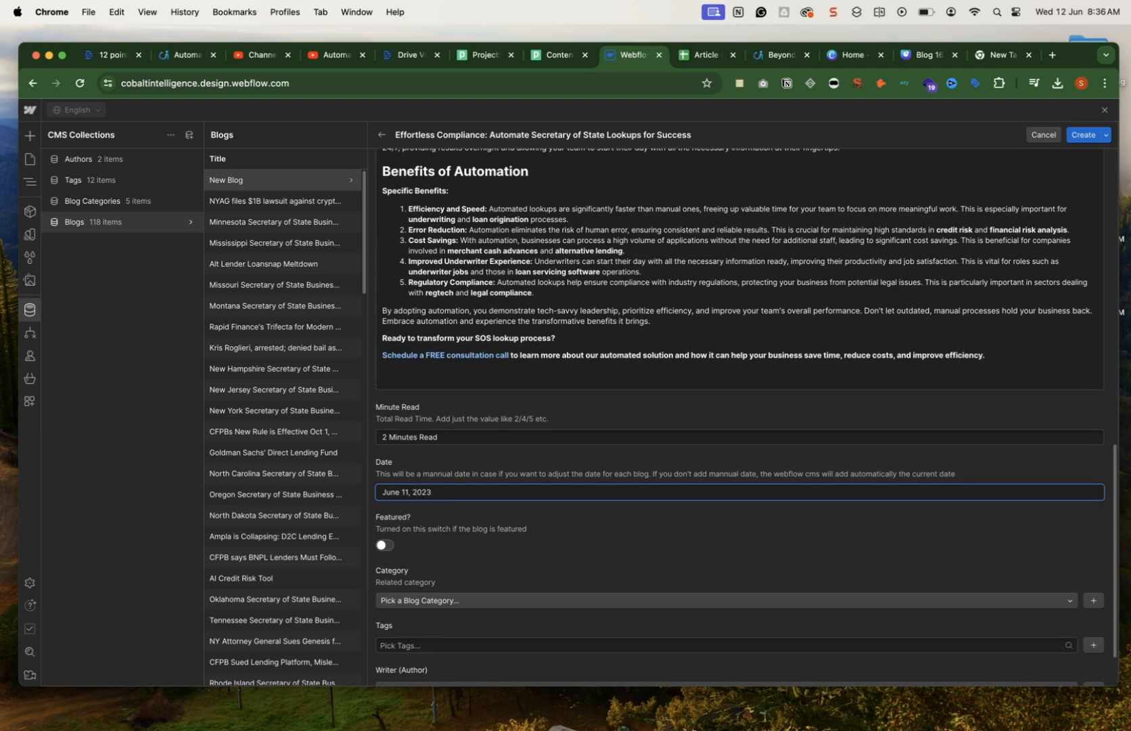
{"action": "scroll", "coordinate": [409, 542], "scroll_direction": "down", "scroll_amount": 1}
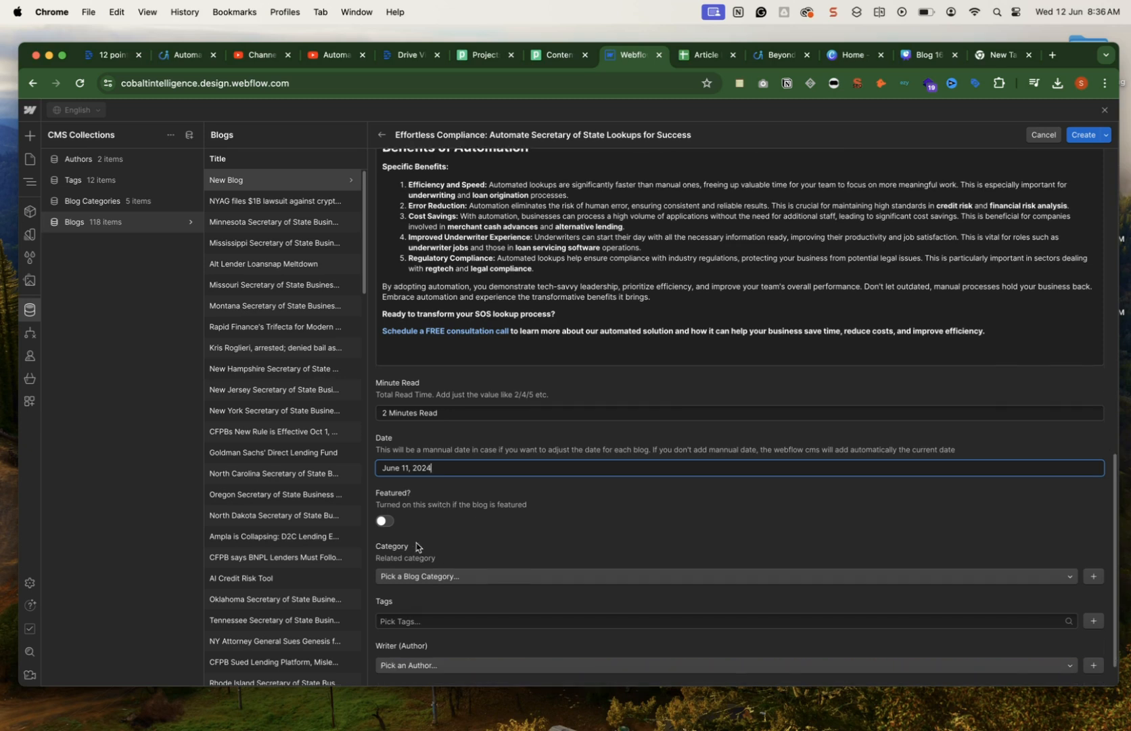
Assign the blog to the AI Fintech category.
{"action": "scroll", "coordinate": [398, 501], "scroll_direction": "down", "scroll_amount": 2}
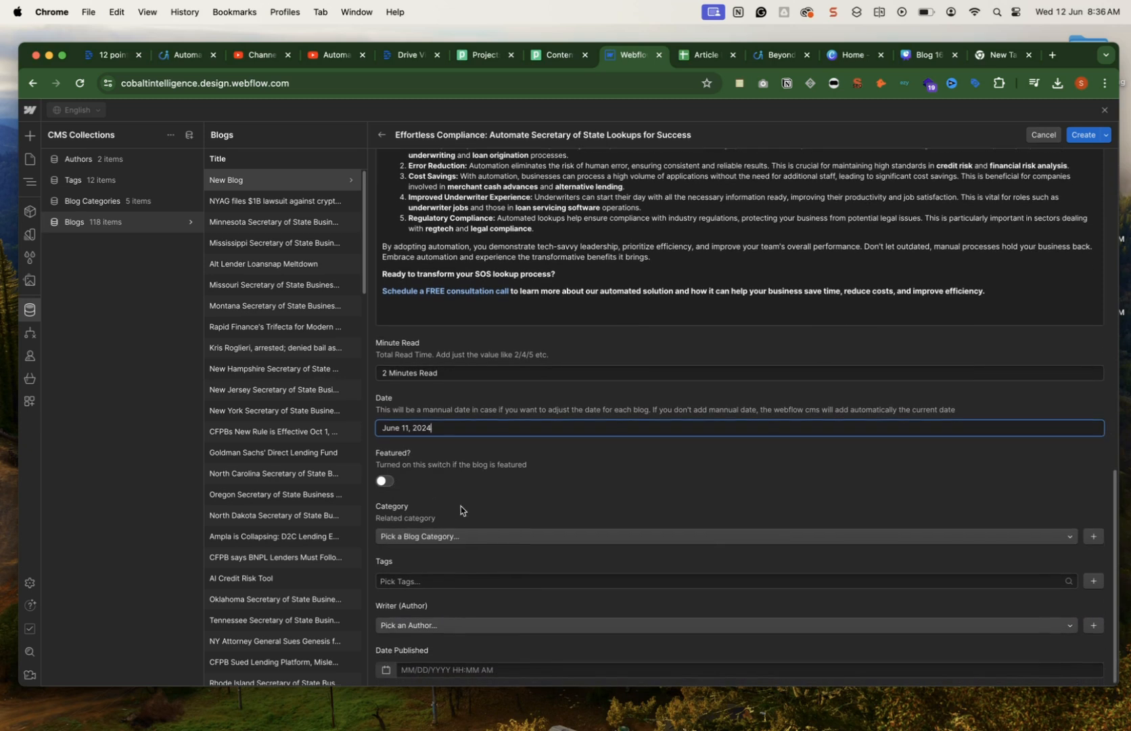
{"action": "left_click", "coordinate": [447, 535]}
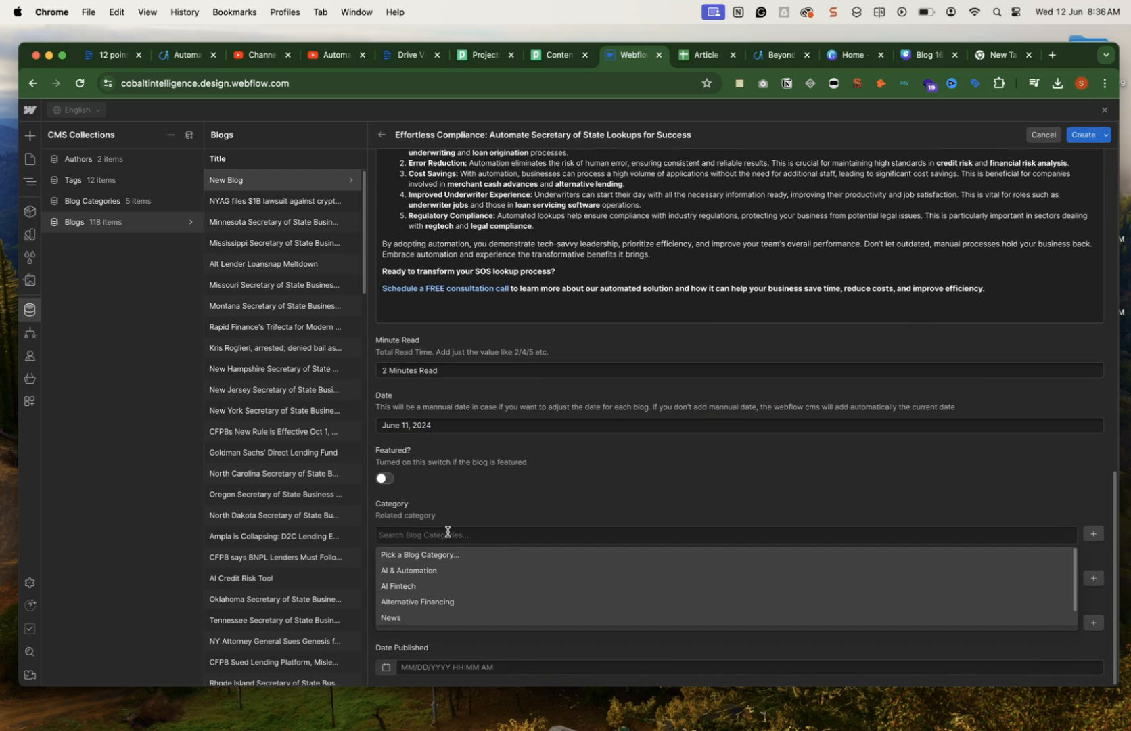
{"action": "left_click", "coordinate": [455, 585]}
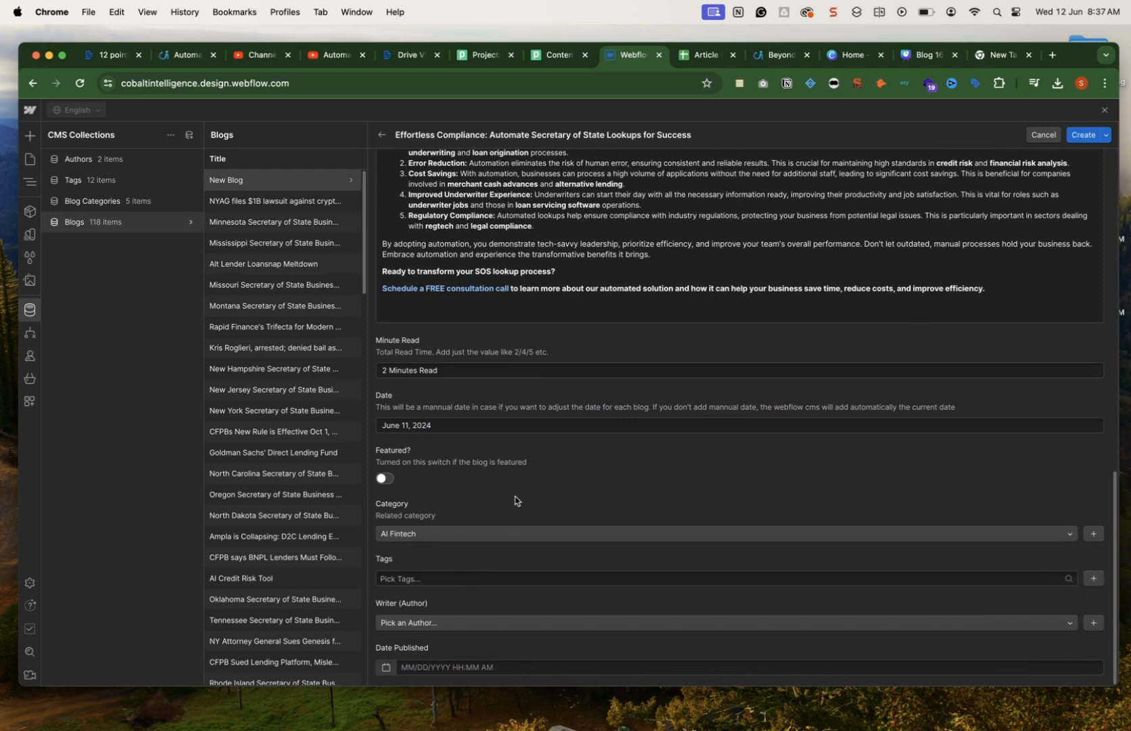
Add the tags Compliance, Lending and Underwriting to the blog.
{"action": "left_click", "coordinate": [422, 579]}
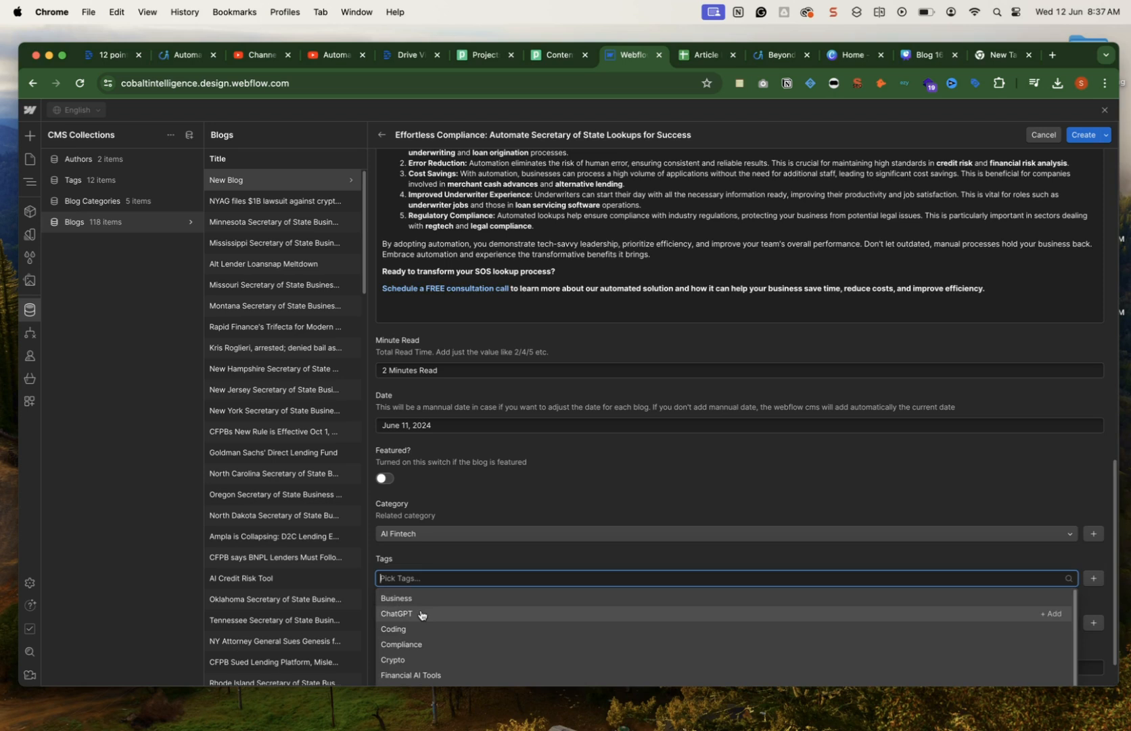
{"action": "left_click", "coordinate": [424, 645]}
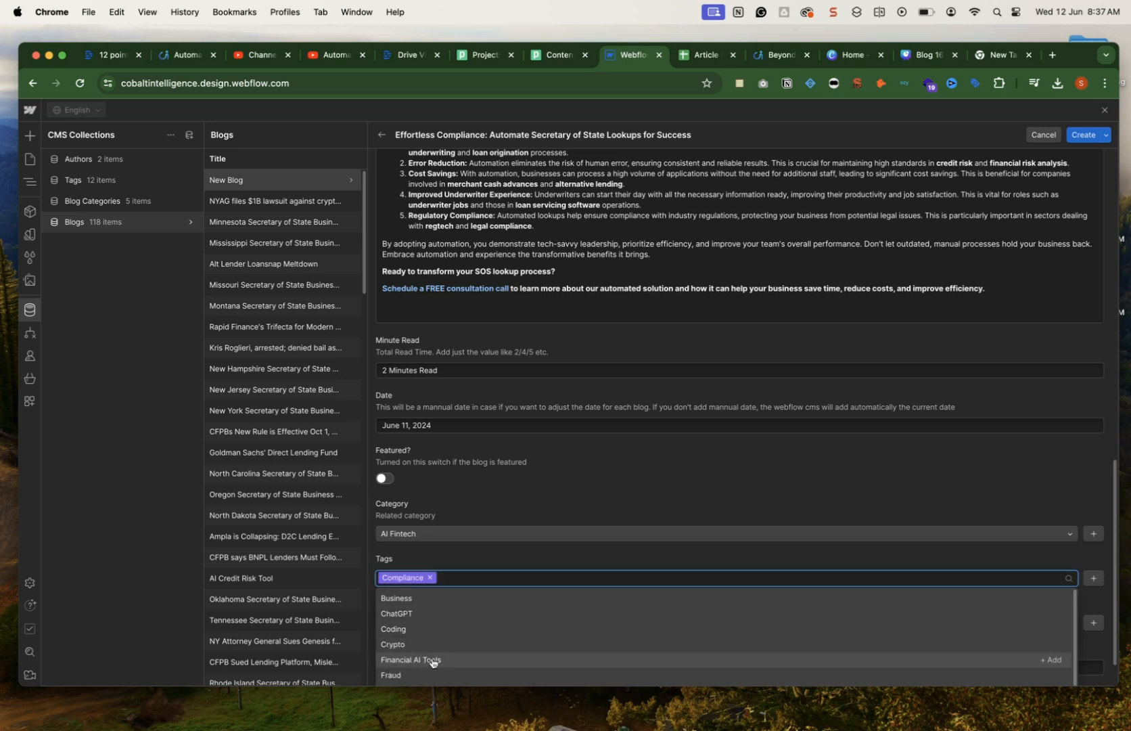
{"action": "scroll", "coordinate": [440, 637], "scroll_direction": "down", "scroll_amount": 1}
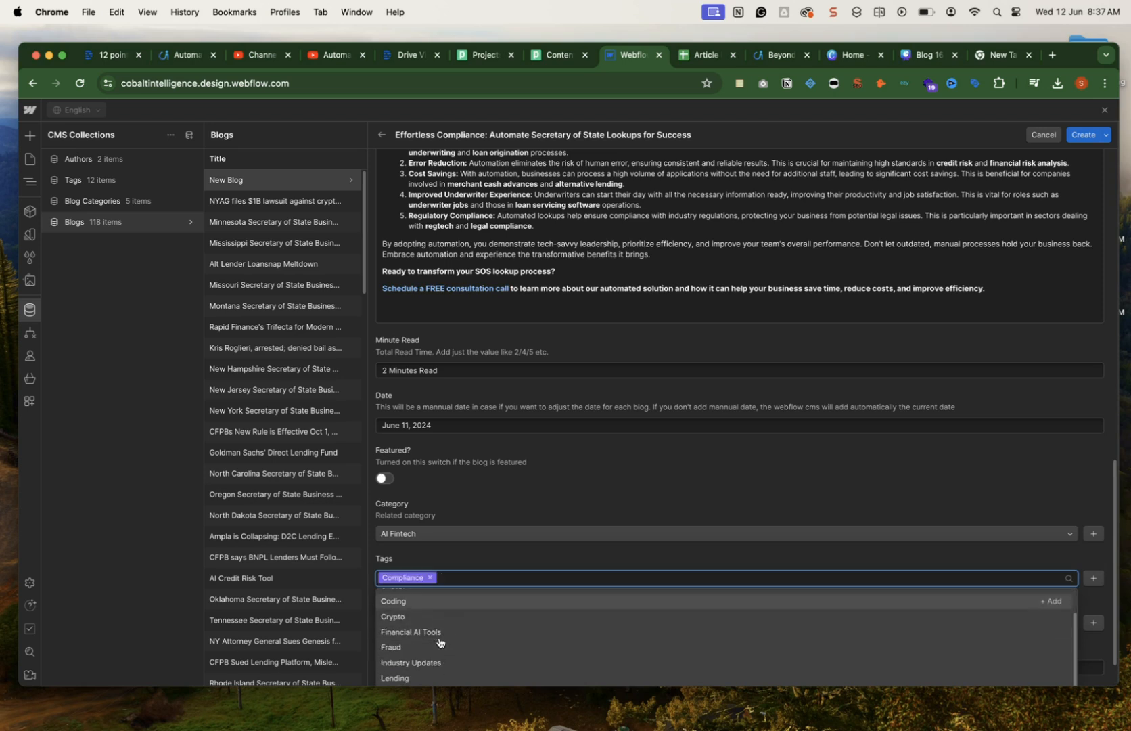
{"action": "left_click", "coordinate": [437, 678]}
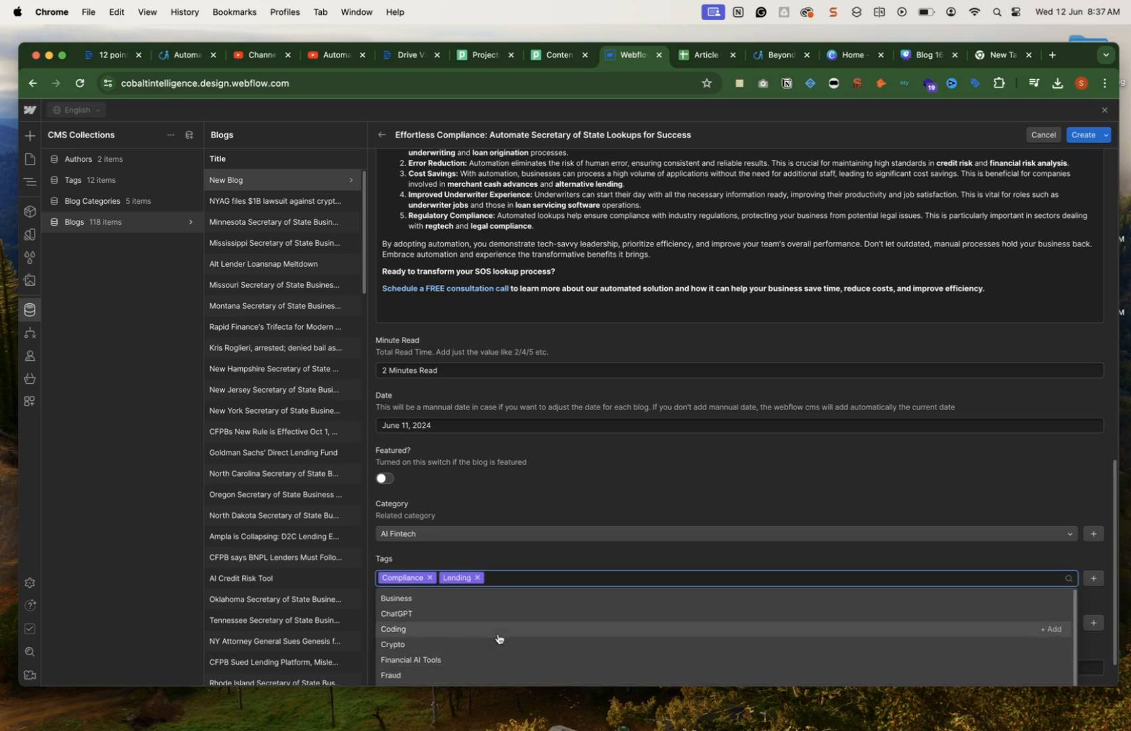
{"action": "scroll", "coordinate": [473, 677], "scroll_direction": "down", "scroll_amount": 1}
{"action": "left_click", "coordinate": [472, 686]}
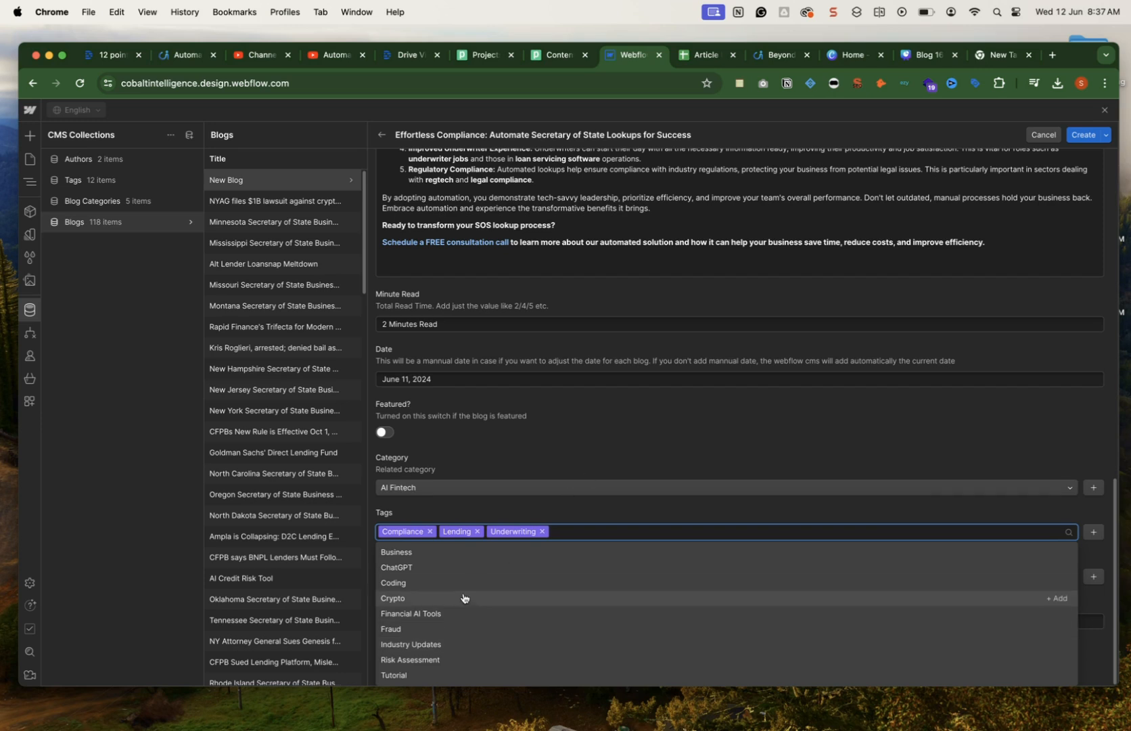
Choose the second listed author as Writer and set Date Published to 06/11/2024 07:37 PM.
{"action": "left_click", "coordinate": [446, 625]}
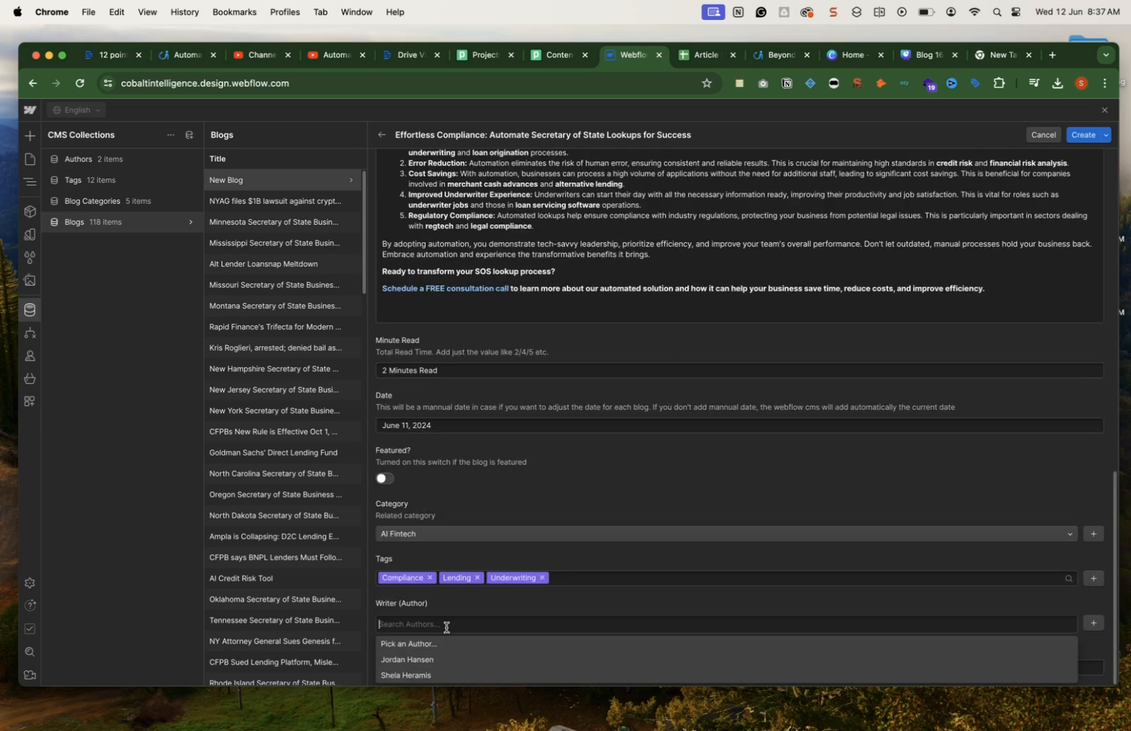
{"action": "left_click", "coordinate": [445, 675]}
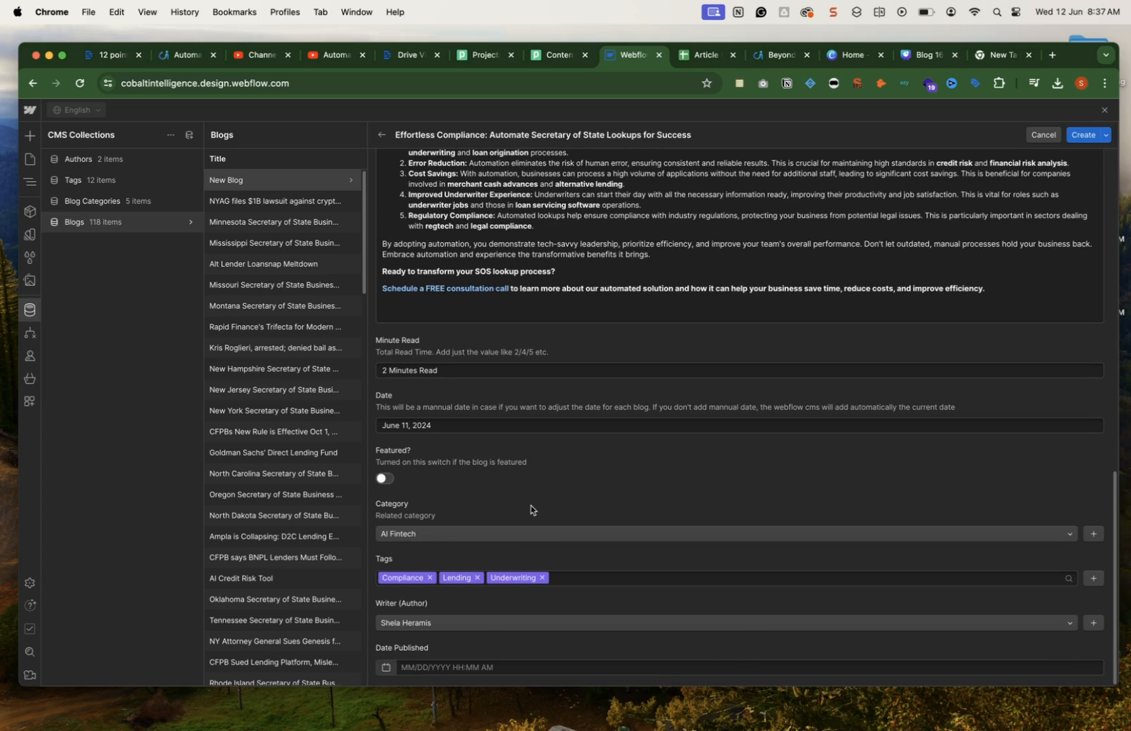
{"action": "left_click", "coordinate": [391, 669]}
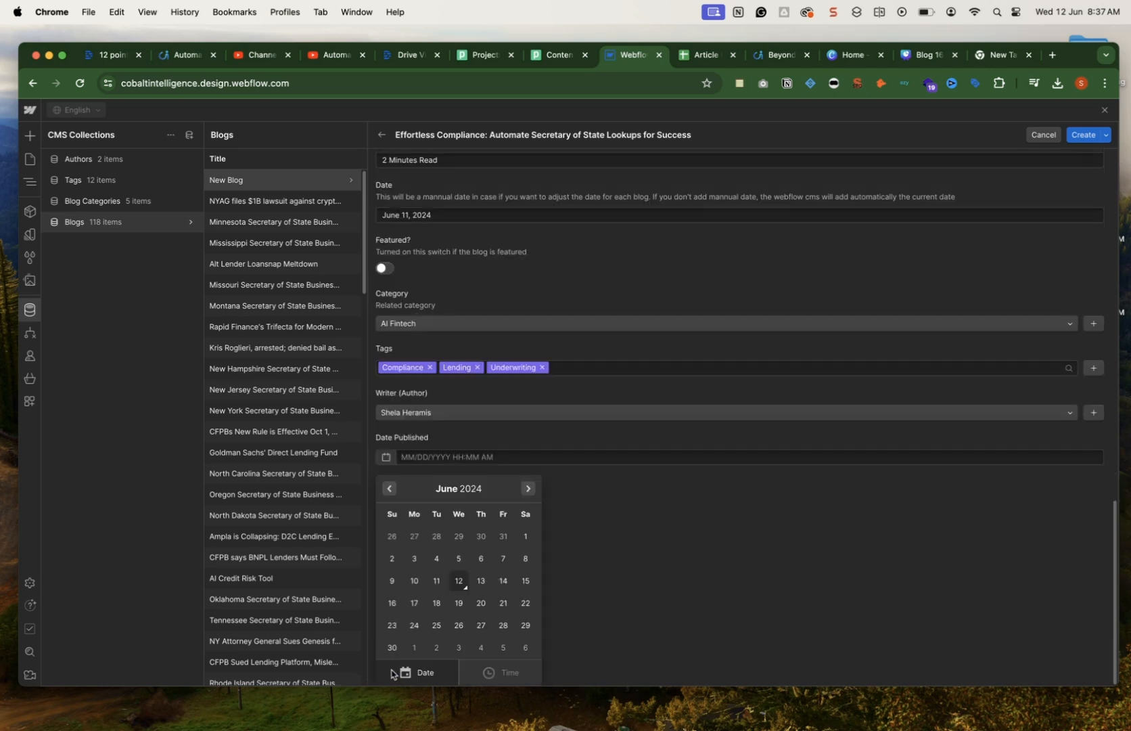
{"action": "left_click", "coordinate": [436, 580]}
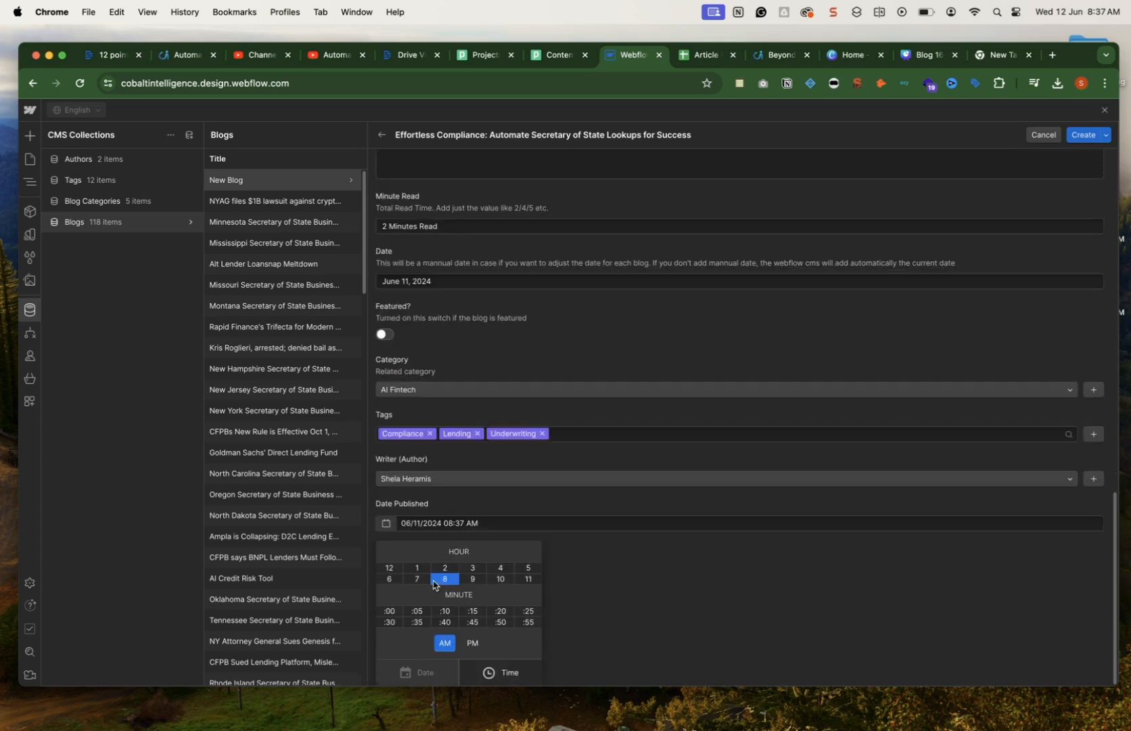
{"action": "left_click", "coordinate": [422, 581]}
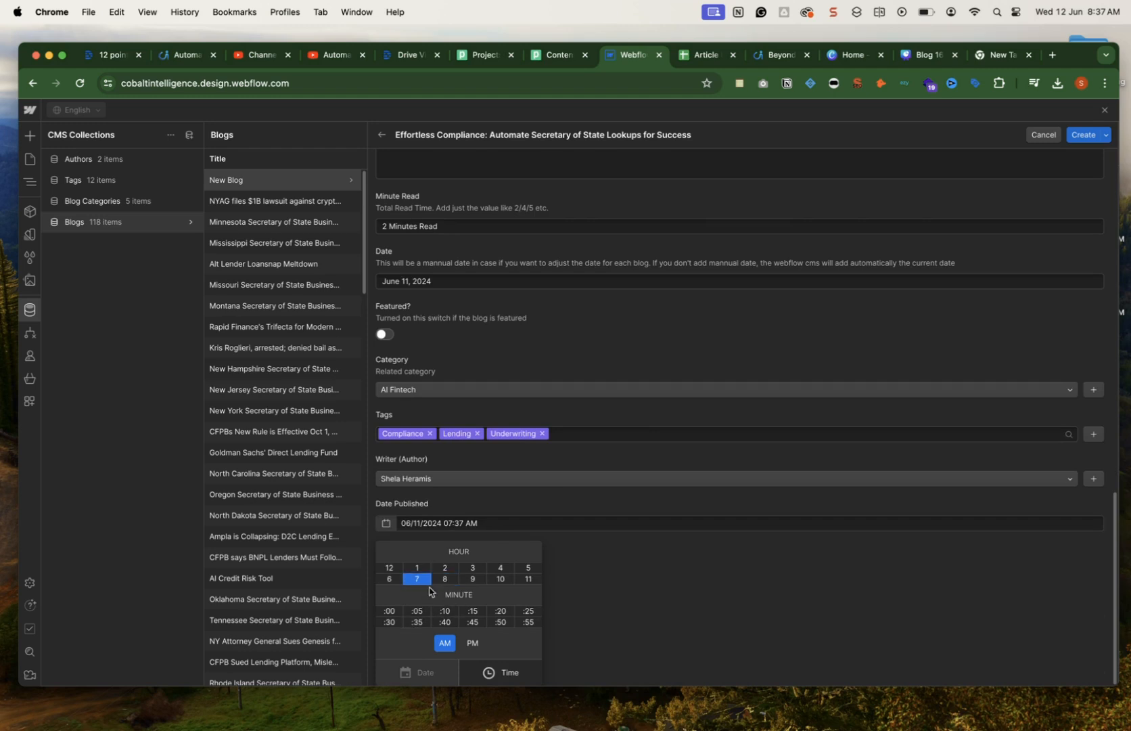
{"action": "left_click", "coordinate": [473, 642]}
{"action": "left_click", "coordinate": [636, 640]}
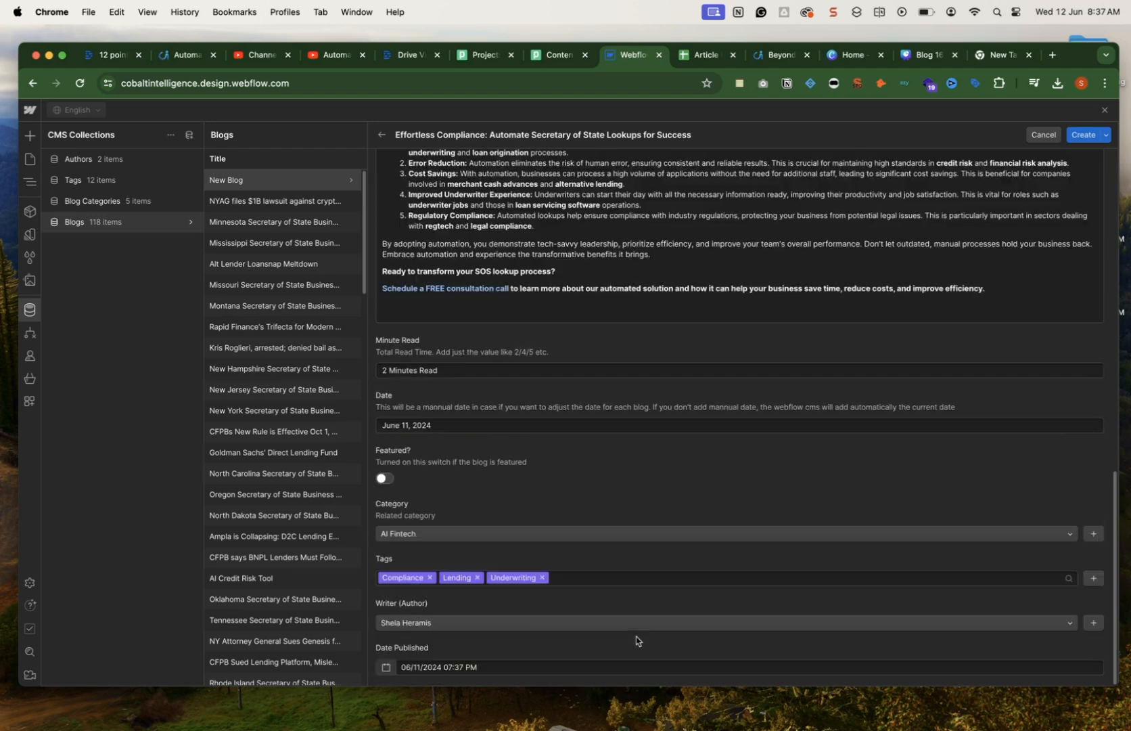
Create and publish the new blog item in the Blogs collection.
{"action": "scroll", "coordinate": [719, 429], "scroll_direction": "up", "scroll_amount": 15}
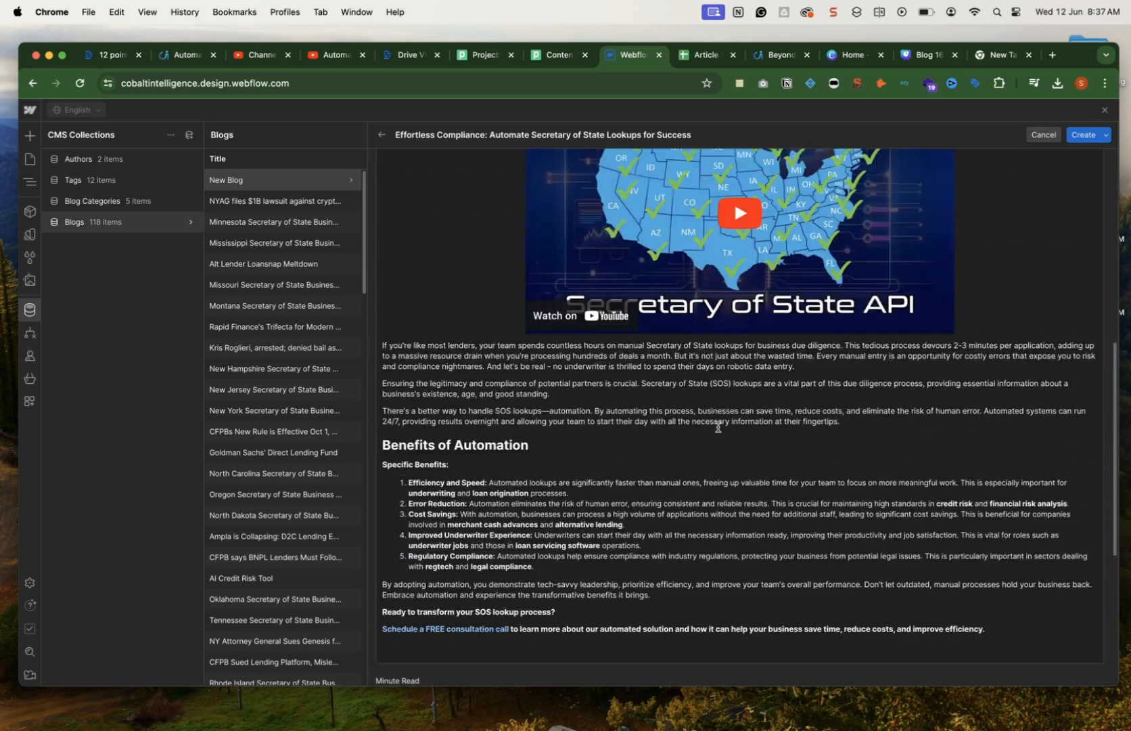
{"action": "left_click", "coordinate": [1107, 138]}
{"action": "left_click", "coordinate": [1067, 156]}
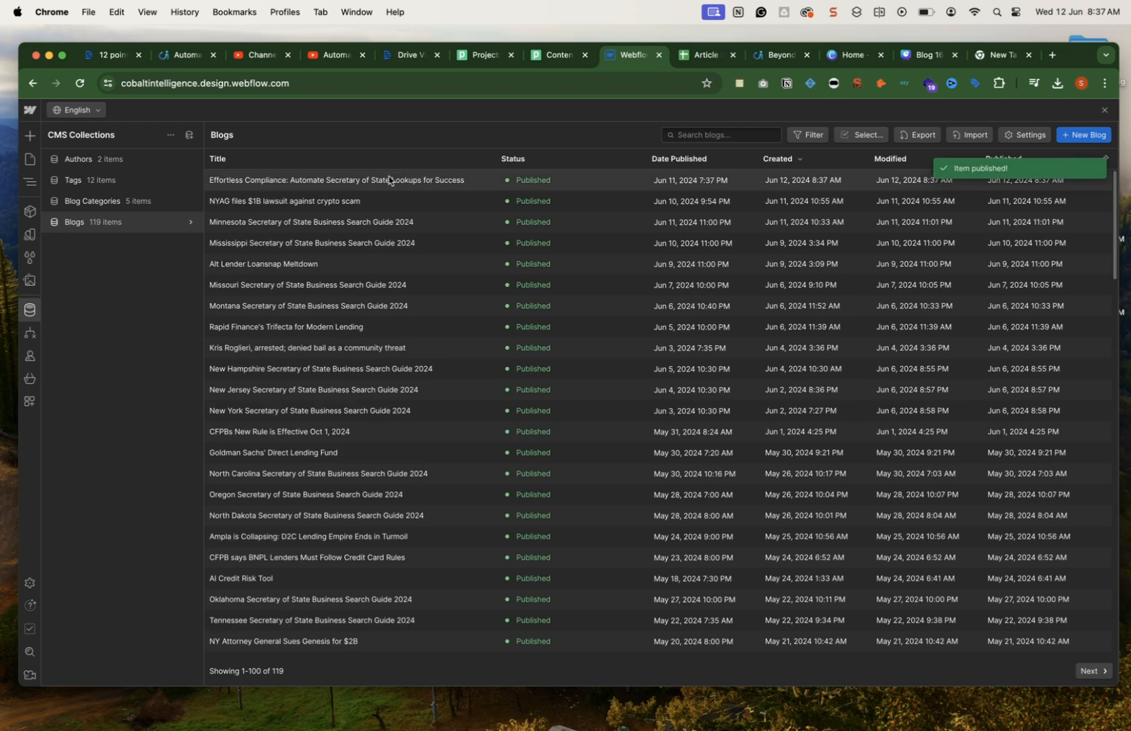
Open the live blog listing at cobaltintelligence.com/blog/ and look for the newly published post.
{"action": "left_click", "coordinate": [770, 57]}
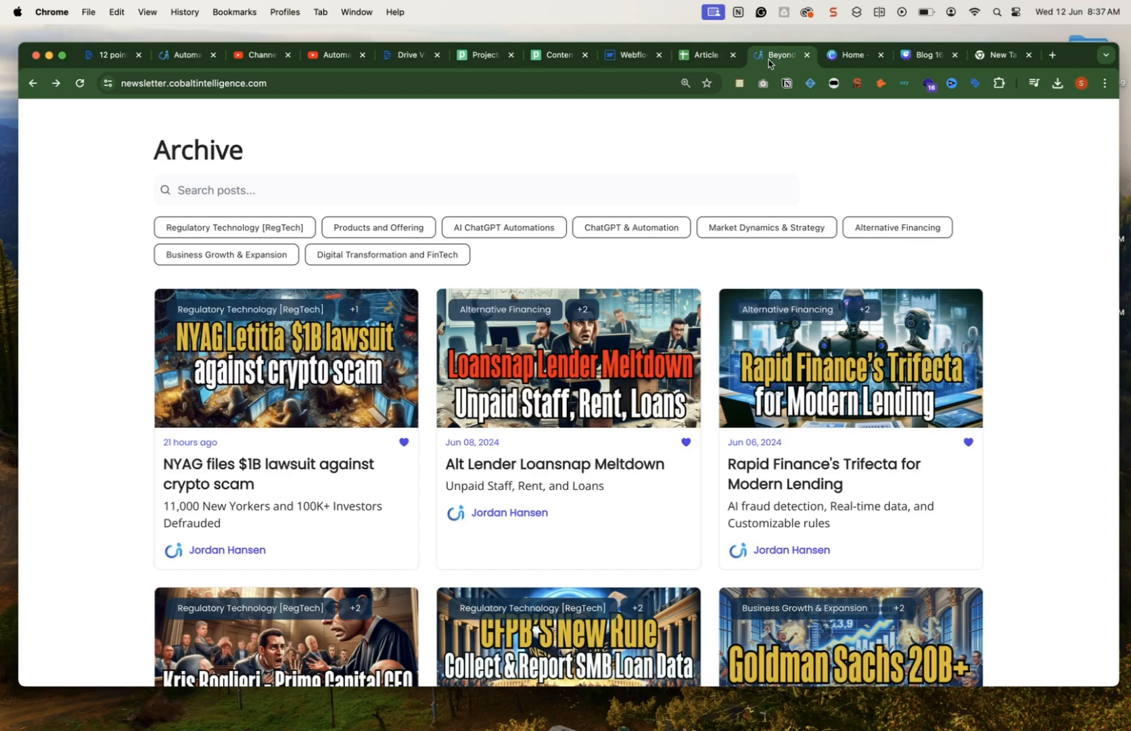
{"action": "left_click", "coordinate": [1052, 58]}
{"action": "type", "text": "blog"}
{"action": "key", "text": "Return"}
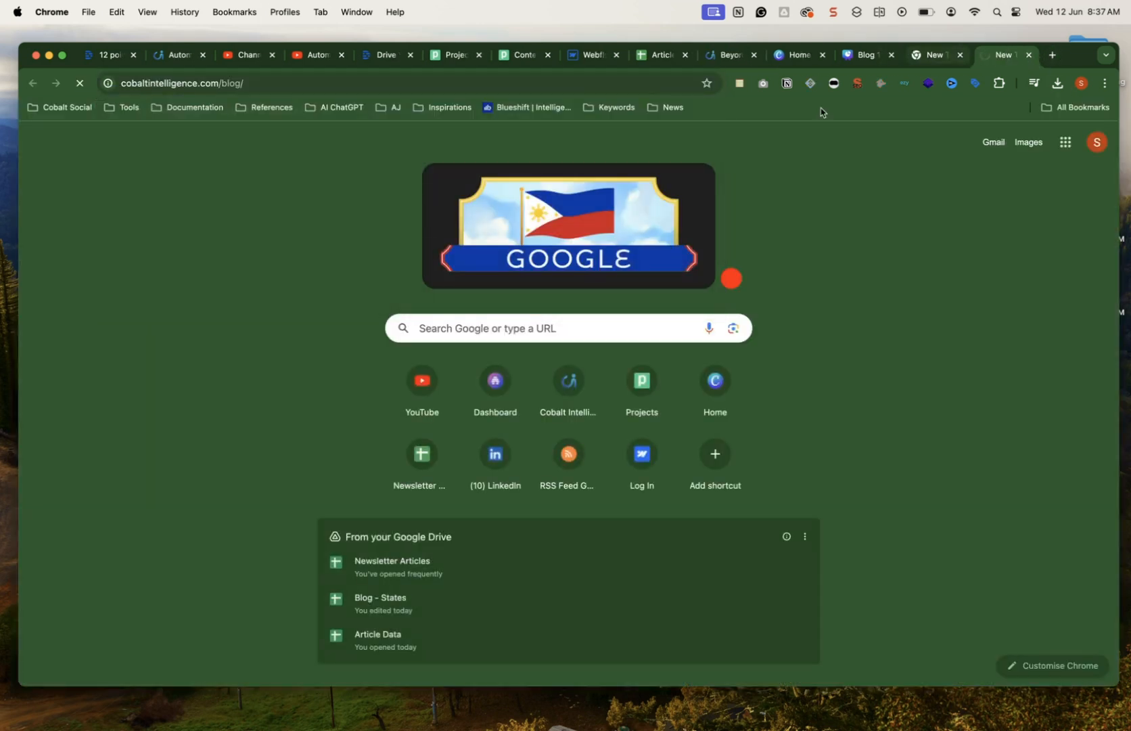
{"action": "scroll", "coordinate": [693, 255], "scroll_direction": "down", "scroll_amount": 5}
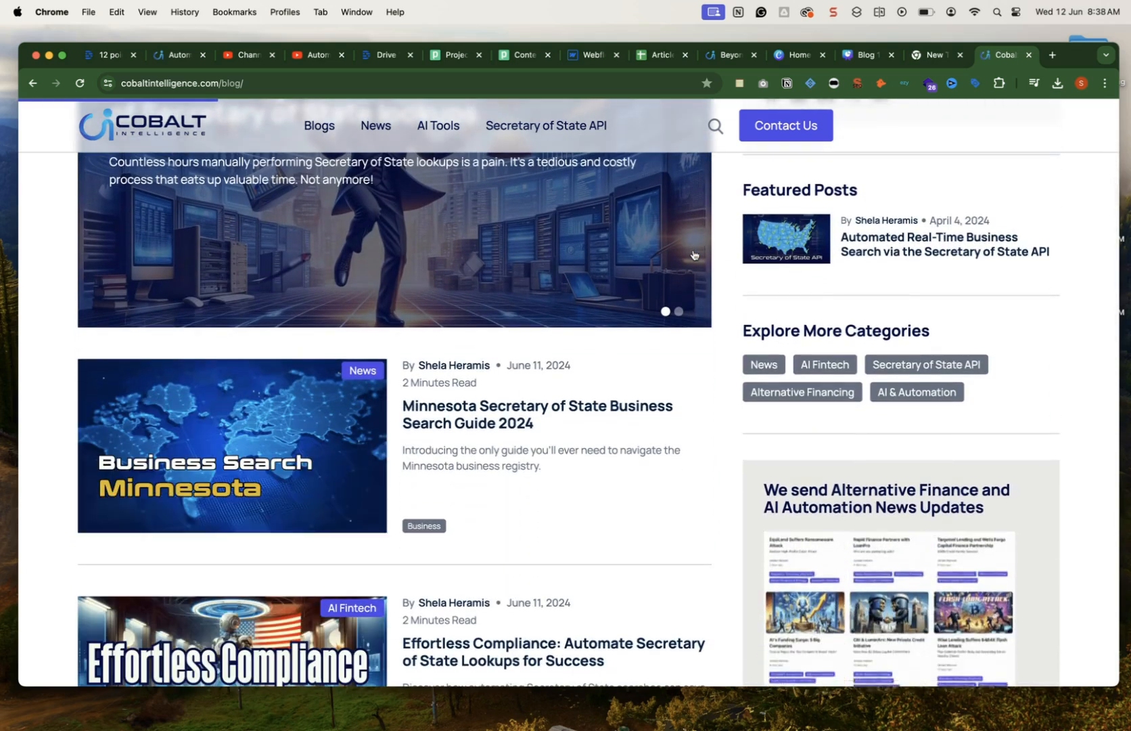
{"action": "scroll", "coordinate": [694, 255], "scroll_direction": "up", "scroll_amount": 1}
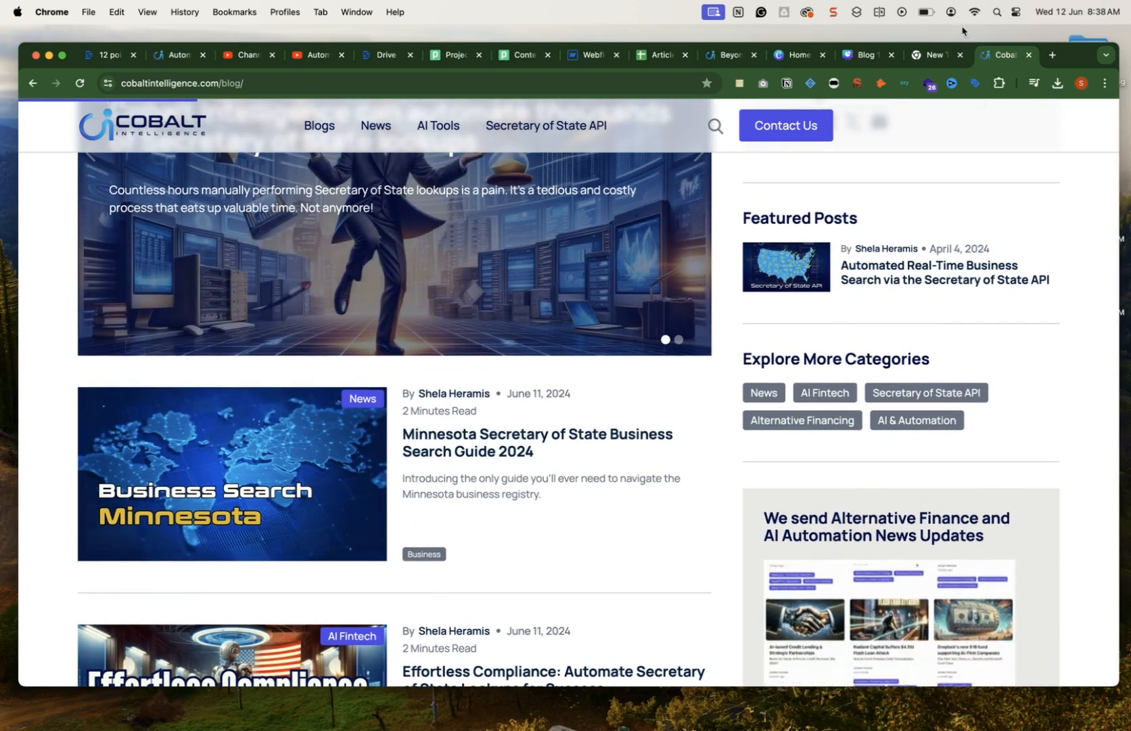
Check the post's entry in the live blog listing and open "Effortless Compliance: Automate Secretary of State Lookups for Success".
{"action": "left_click", "coordinate": [722, 56]}
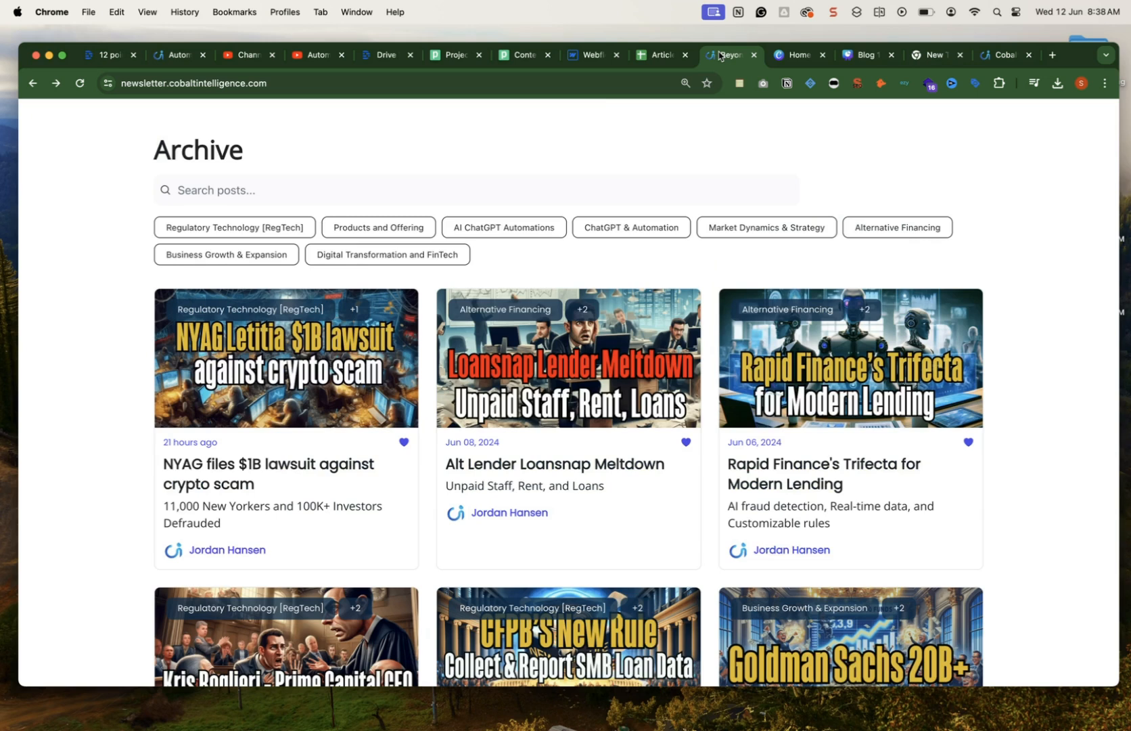
{"action": "left_click", "coordinate": [592, 52]}
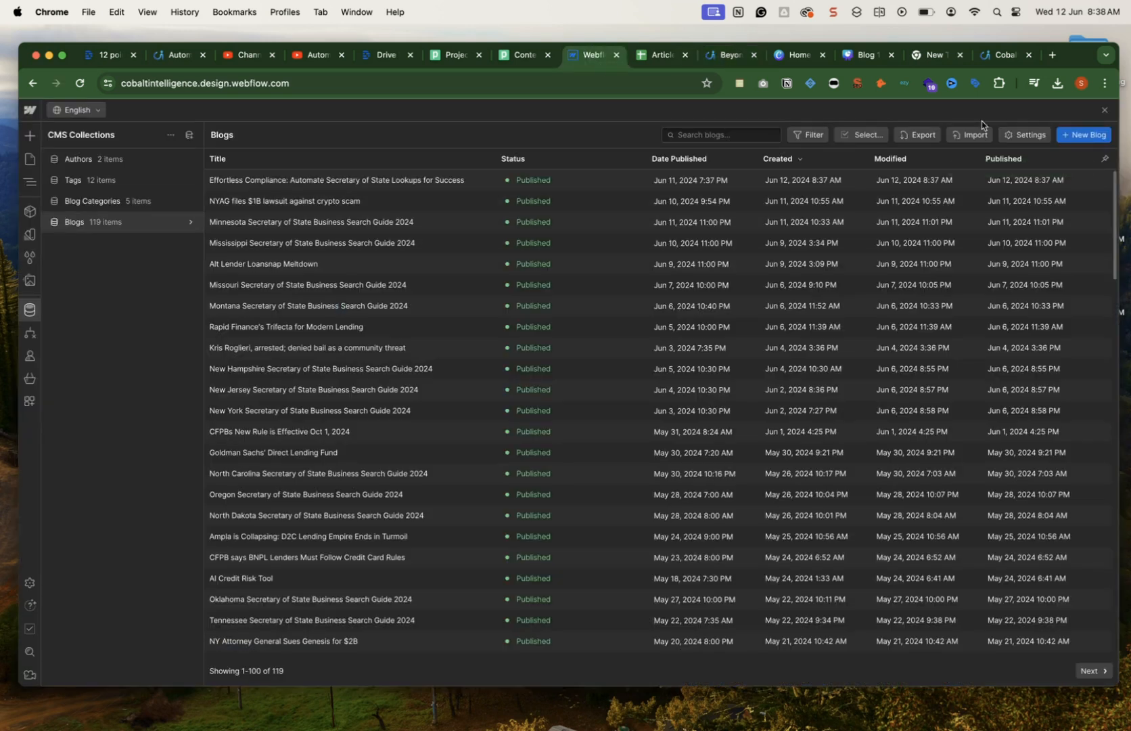
{"action": "left_click", "coordinate": [988, 56]}
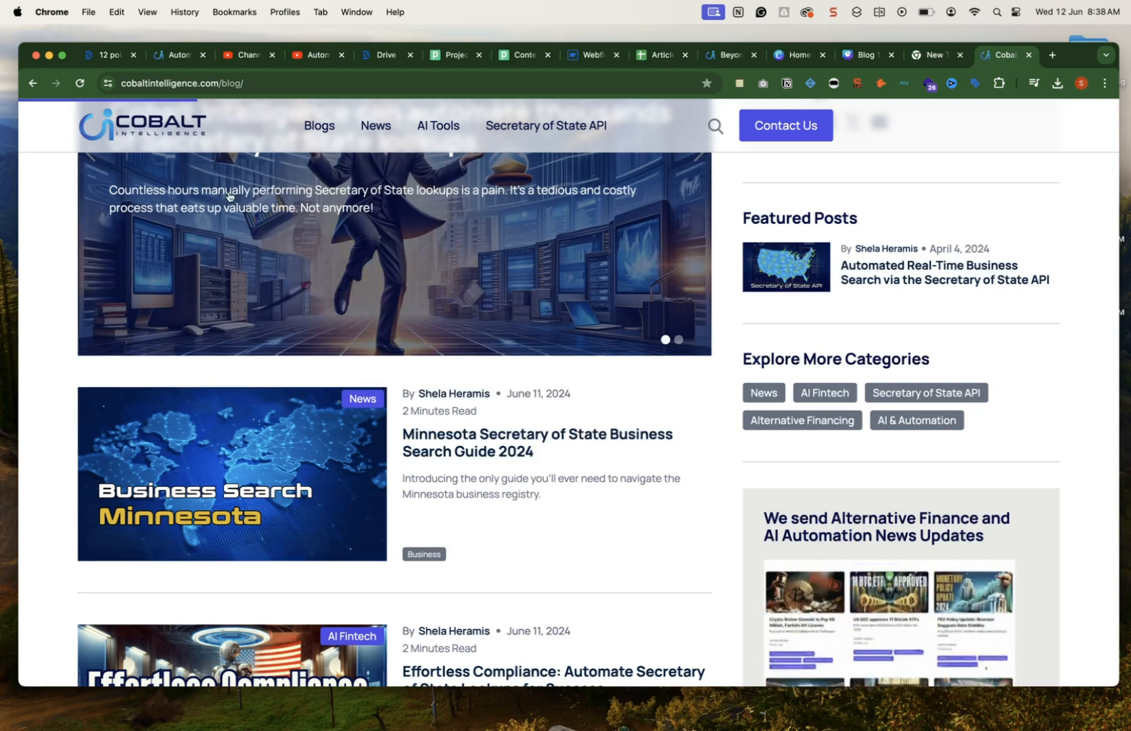
{"action": "scroll", "coordinate": [307, 267], "scroll_direction": "down", "scroll_amount": 3}
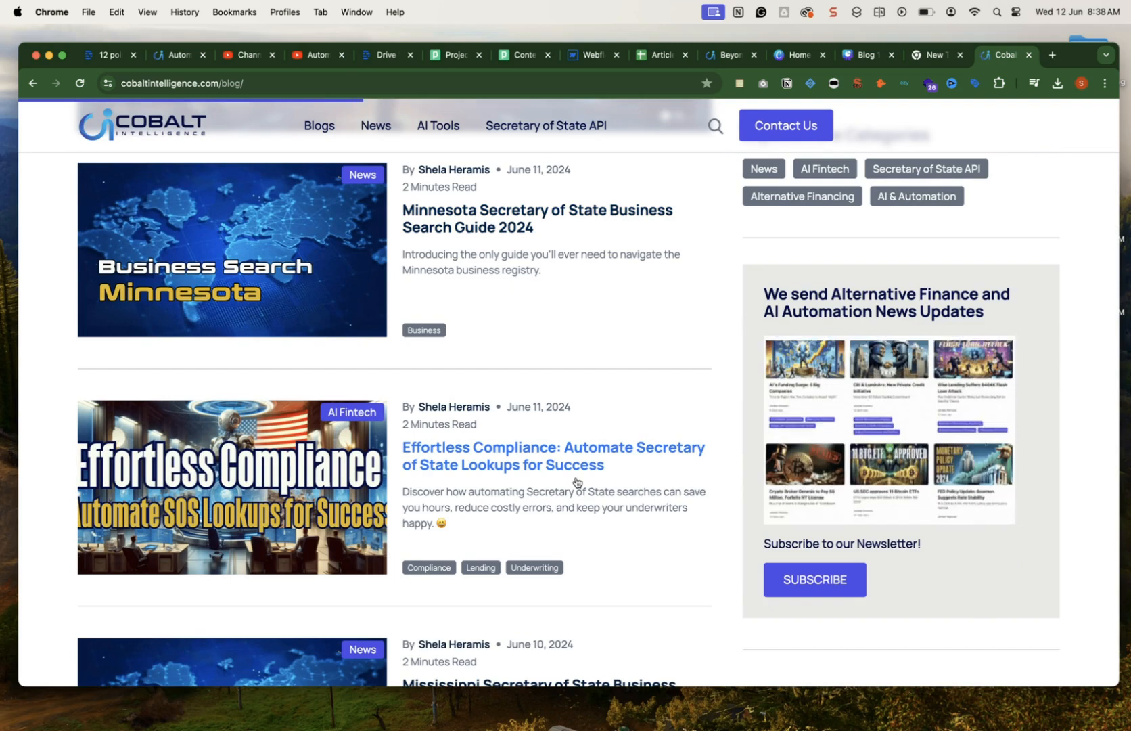
{"action": "scroll", "coordinate": [575, 481], "scroll_direction": "down", "scroll_amount": 2}
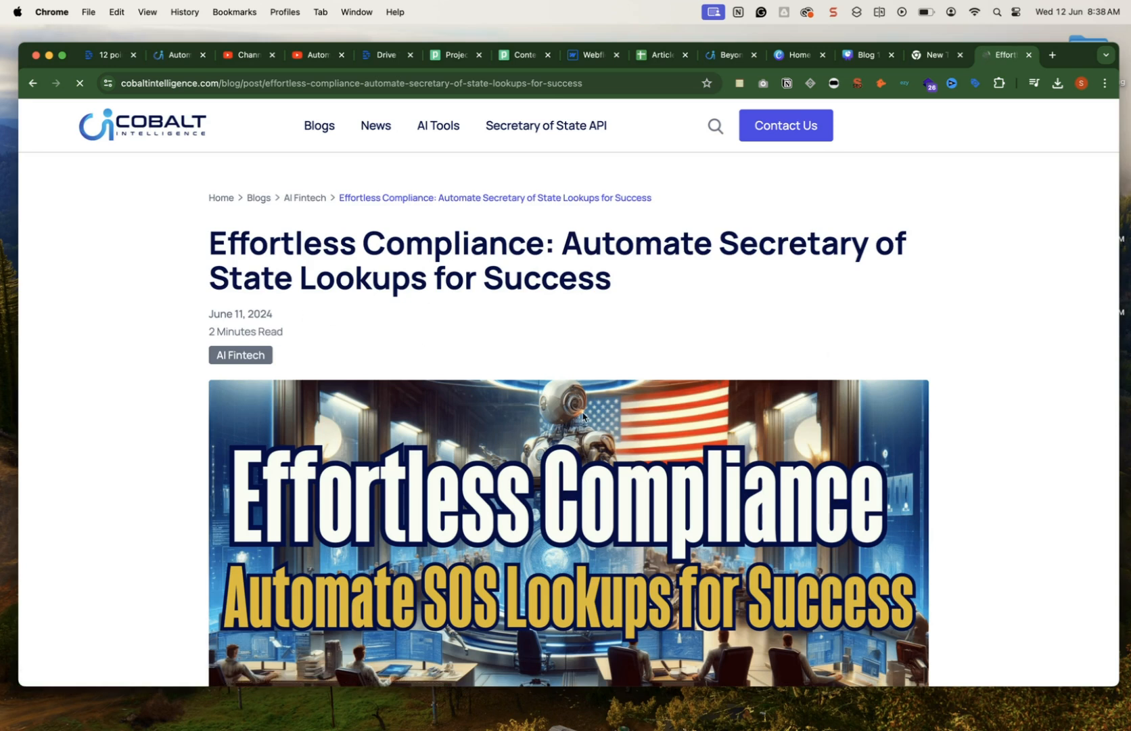
Review the live post's banner image, embedded video, introduction and Benefits of Automation section.
{"action": "scroll", "coordinate": [584, 416], "scroll_direction": "down", "scroll_amount": 1}
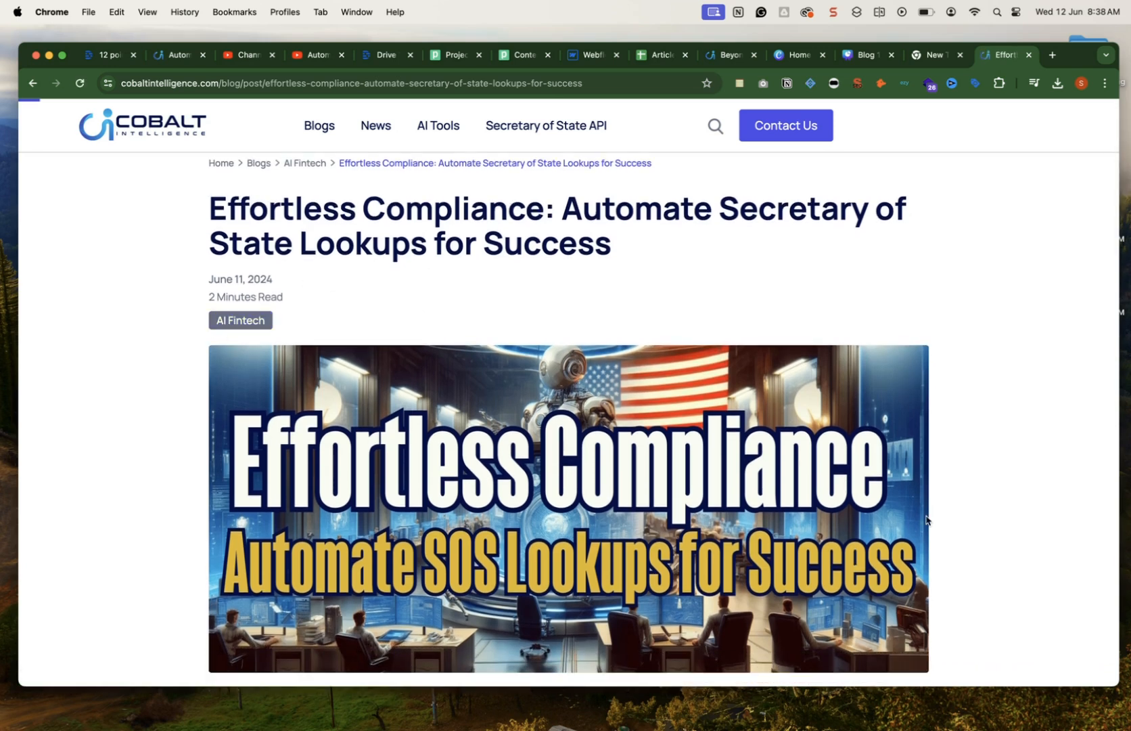
{"action": "scroll", "coordinate": [959, 515], "scroll_direction": "down", "scroll_amount": 5}
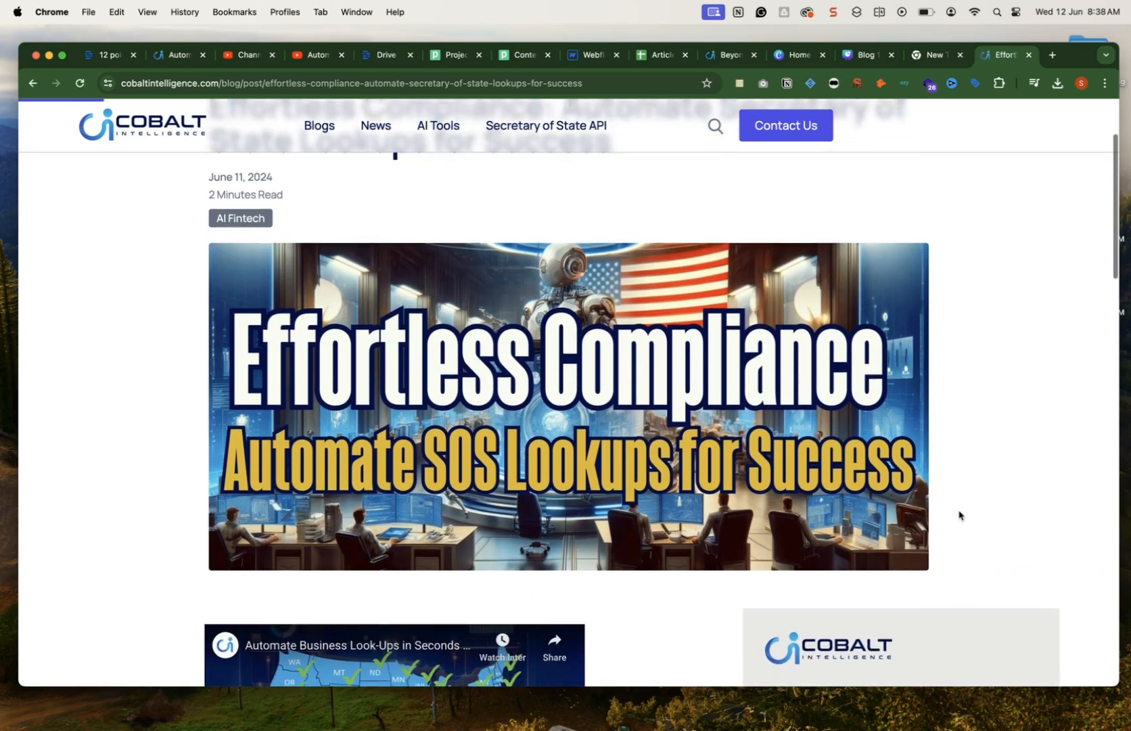
{"action": "scroll", "coordinate": [959, 515], "scroll_direction": "down", "scroll_amount": 5}
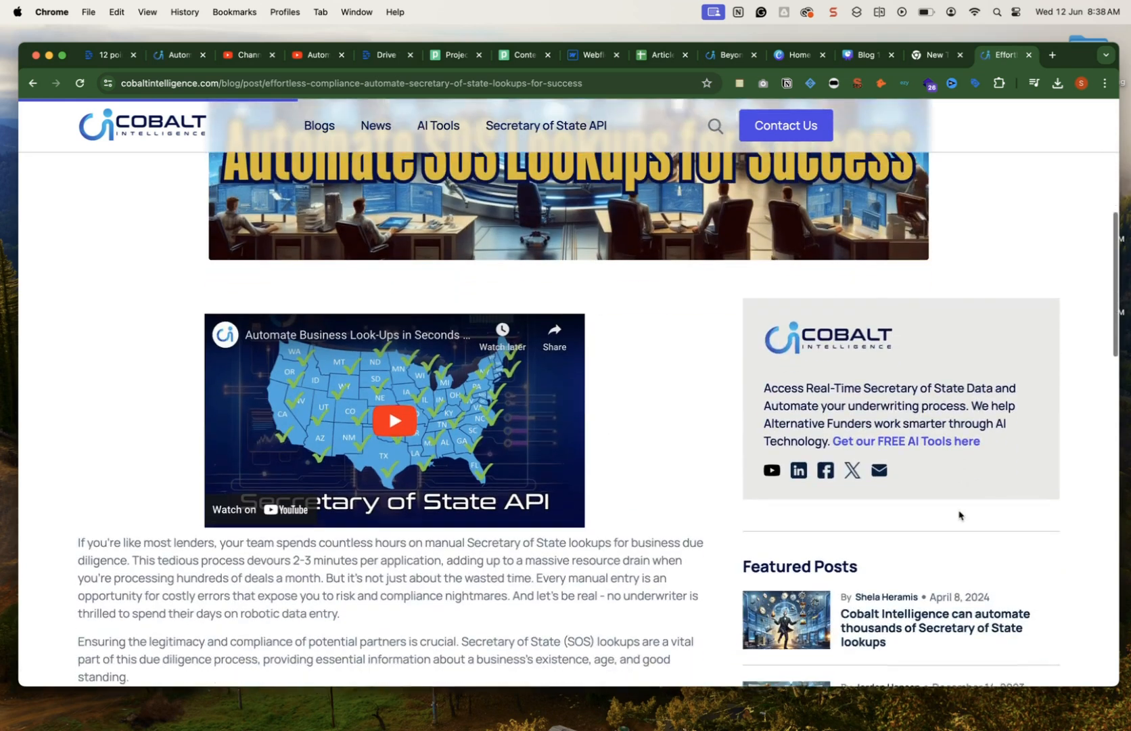
{"action": "scroll", "coordinate": [959, 516], "scroll_direction": "down", "scroll_amount": 5}
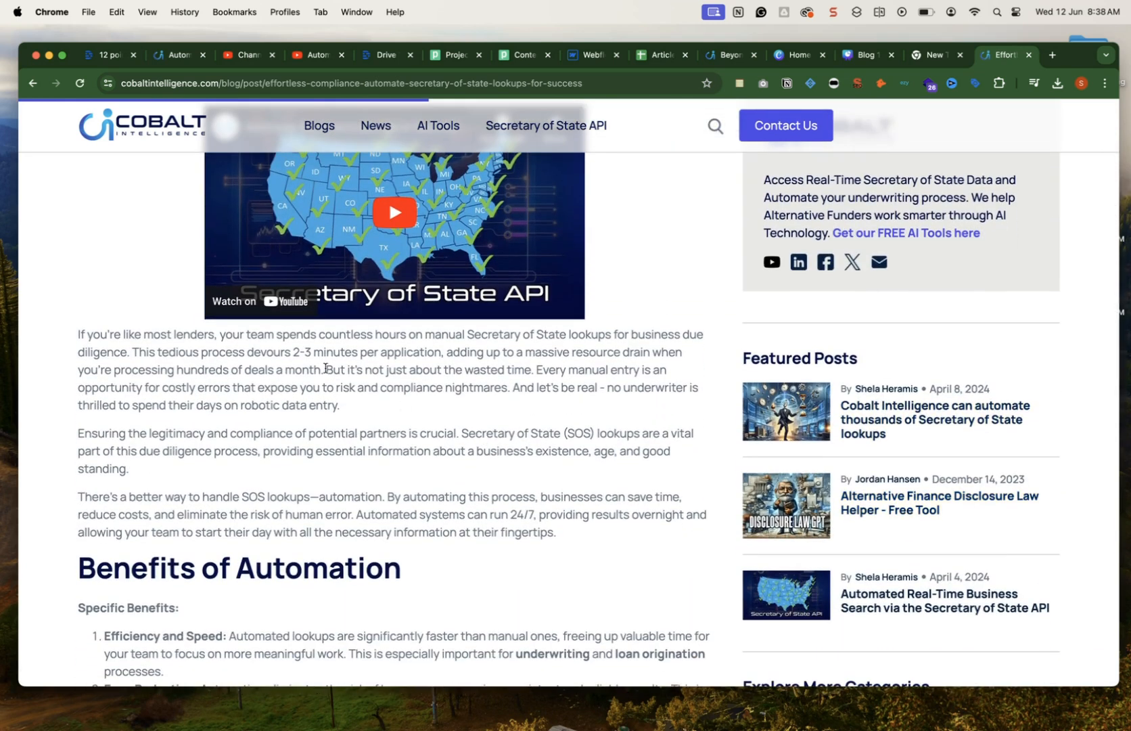
{"action": "scroll", "coordinate": [326, 368], "scroll_direction": "down", "scroll_amount": 5}
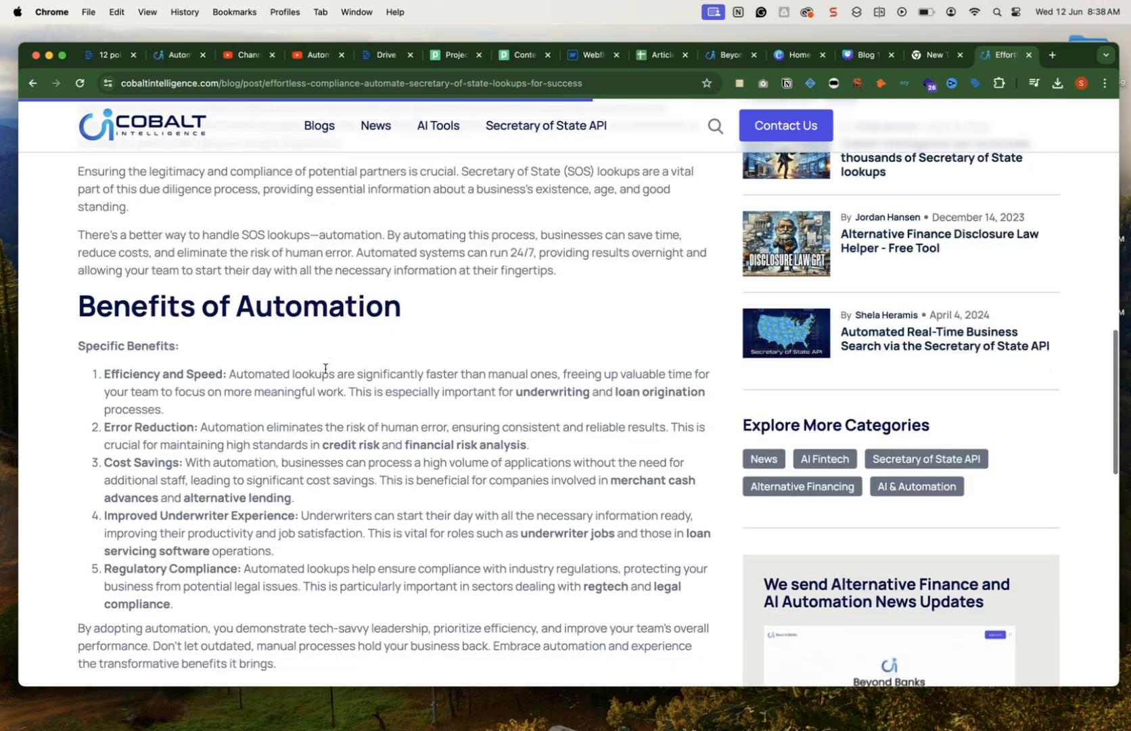
{"action": "scroll", "coordinate": [326, 369], "scroll_direction": "down", "scroll_amount": 3}
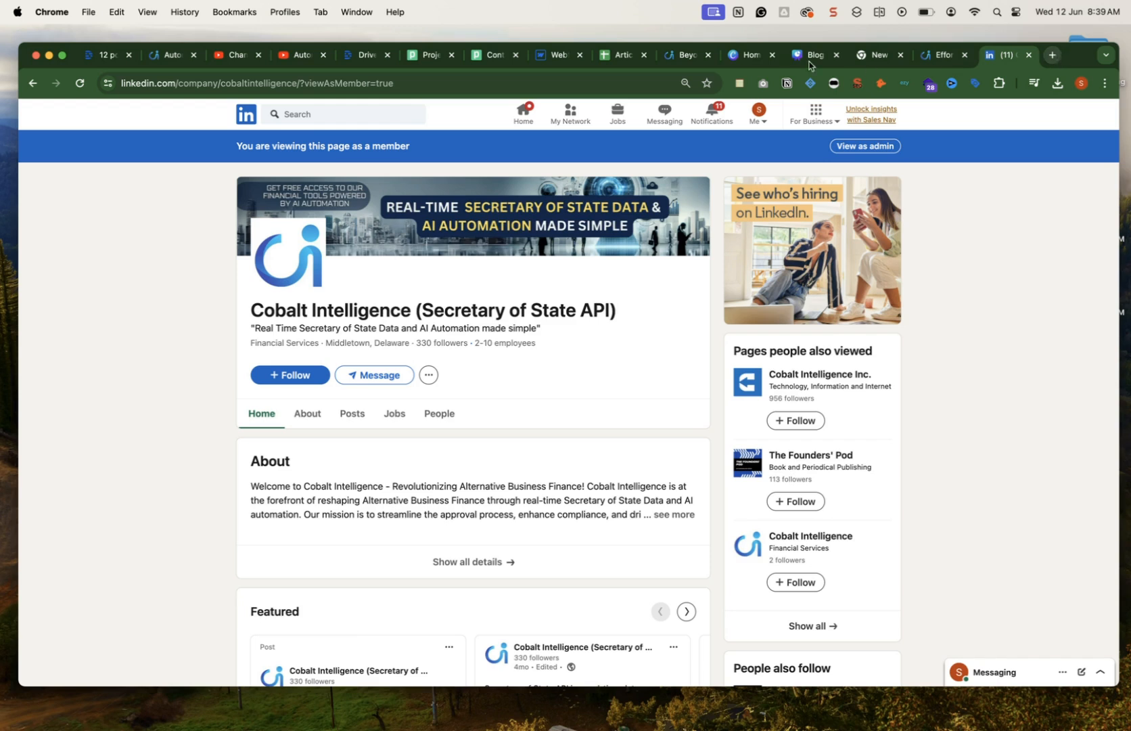
Switch to Canva, find Linkedin Carousel among the brand templates and create a new design from it.
{"action": "left_click", "coordinate": [748, 55]}
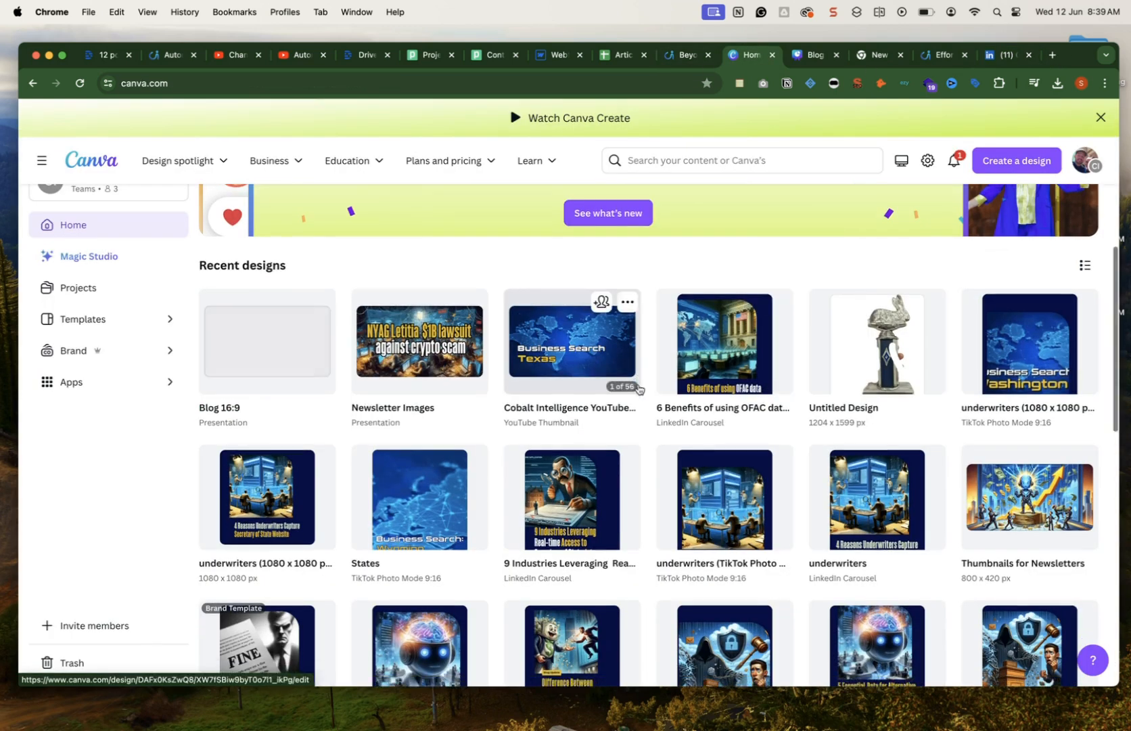
{"action": "scroll", "coordinate": [638, 389], "scroll_direction": "down", "scroll_amount": 1}
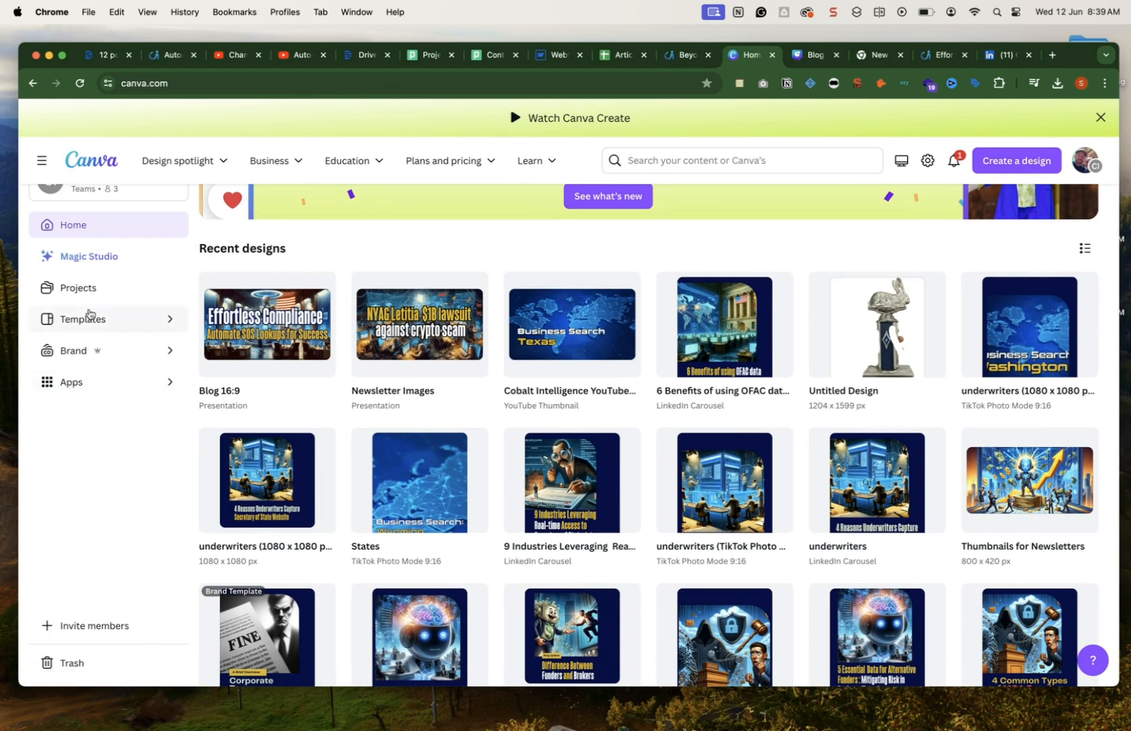
{"action": "left_click", "coordinate": [82, 289]}
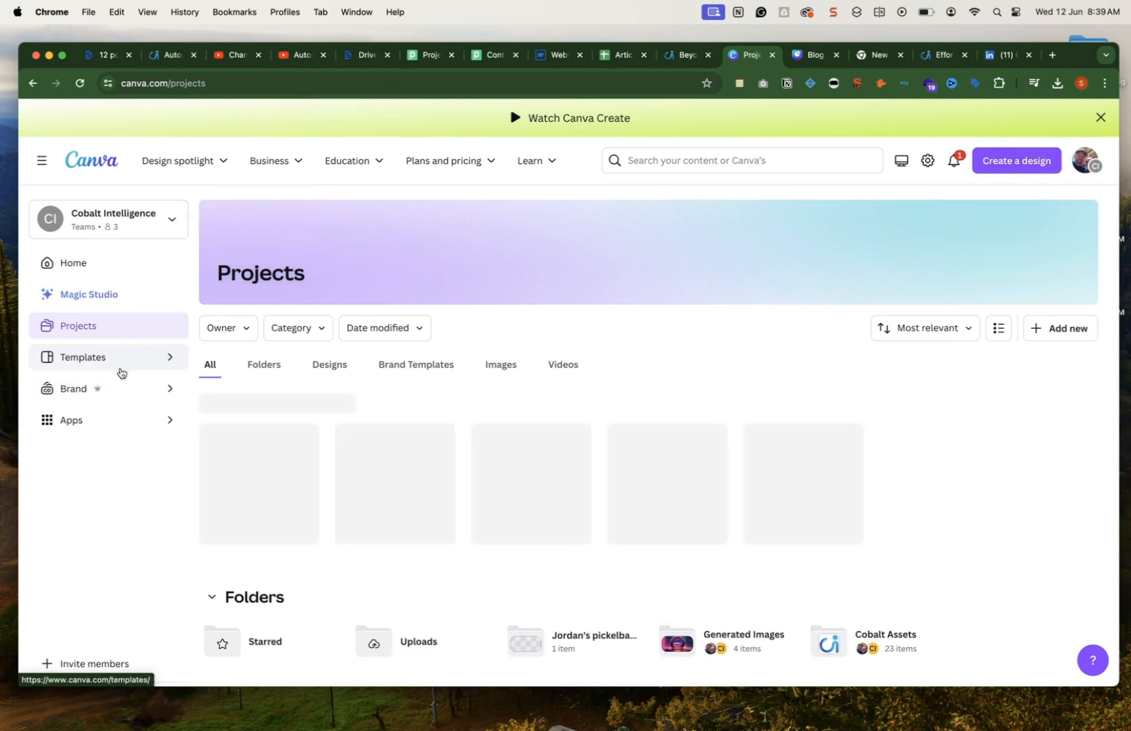
{"action": "left_click", "coordinate": [118, 395]}
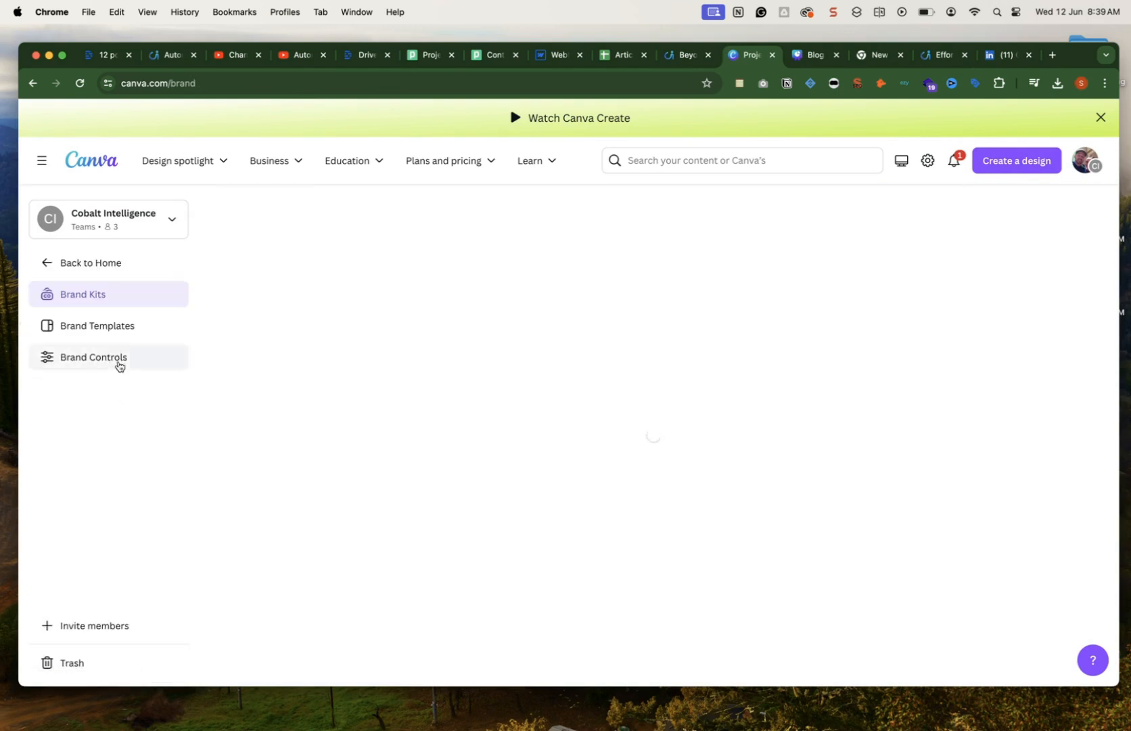
{"action": "left_click", "coordinate": [118, 335]}
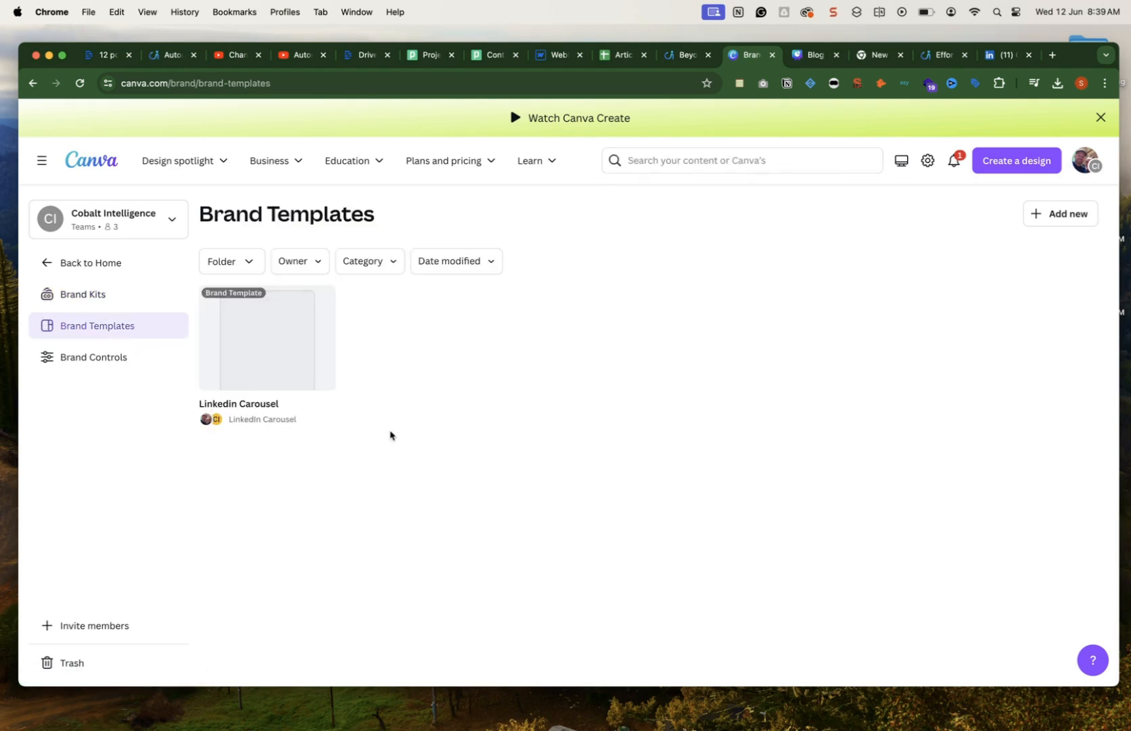
{"action": "left_click", "coordinate": [277, 351]}
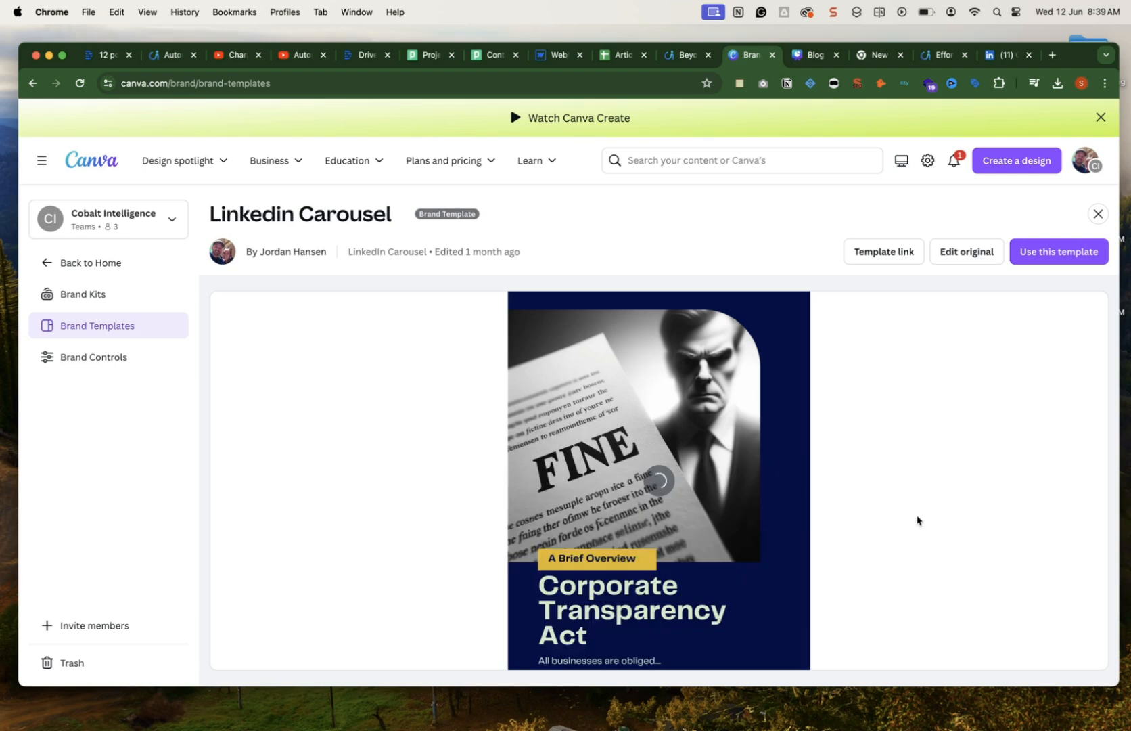
{"action": "left_click", "coordinate": [1059, 255]}
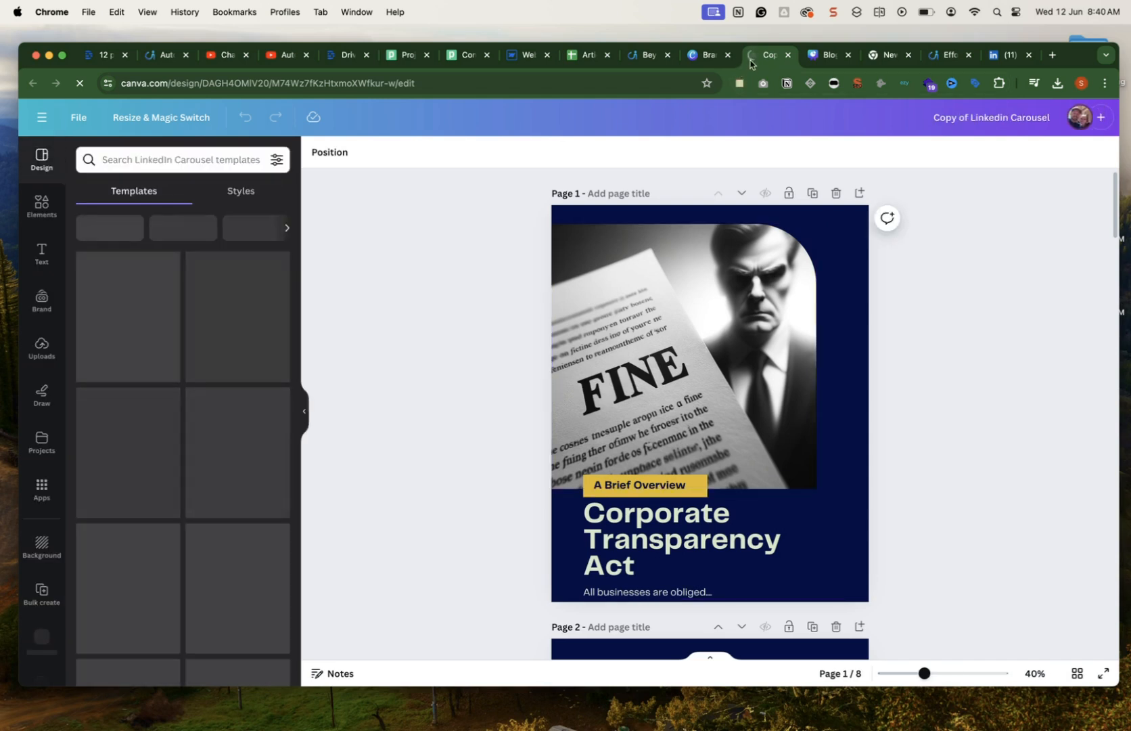
Detach the new carousel design into its own browser window and quit Chrome.
{"action": "left_click_drag", "start_coordinate": [752, 100], "coordinate": [837, 96]}
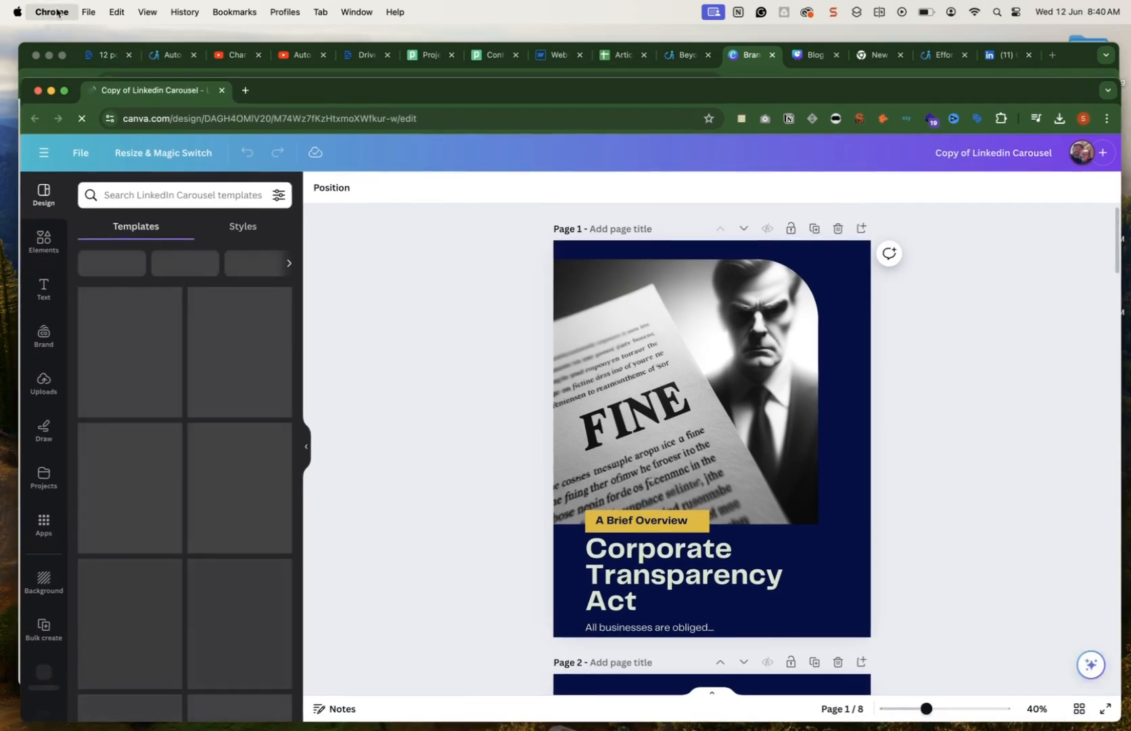
{"action": "left_click", "coordinate": [57, 11]}
{"action": "left_click", "coordinate": [66, 207]}
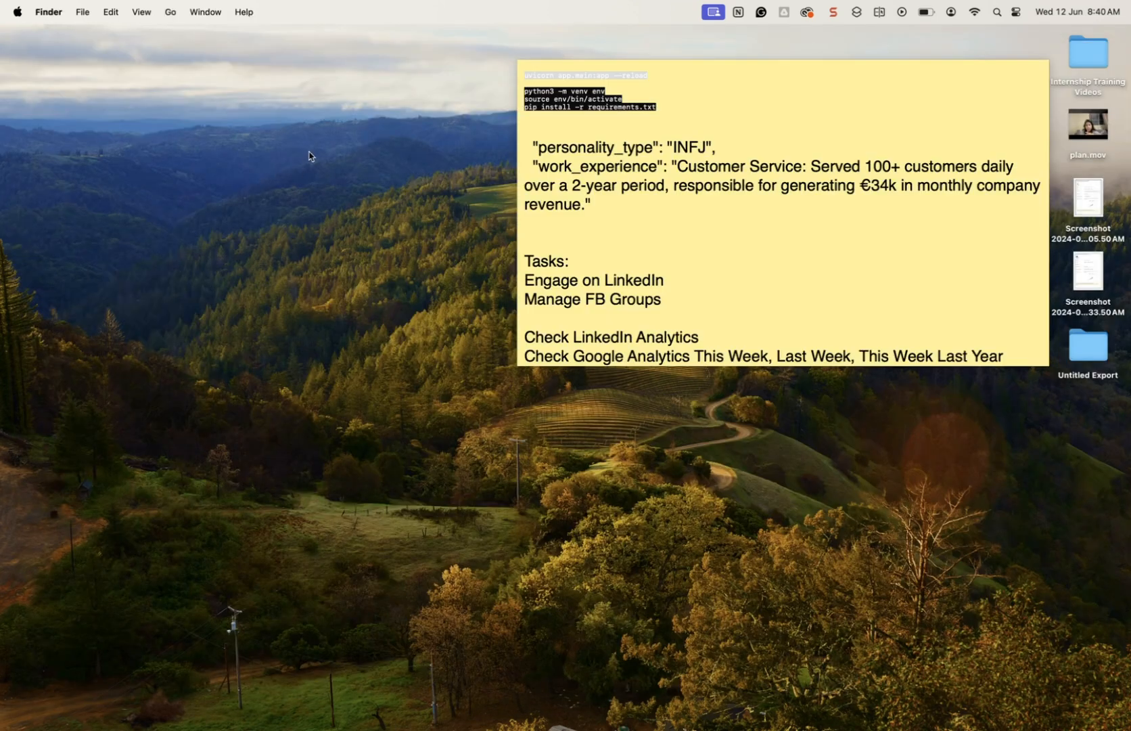
{"action": "key", "text": "ctrl+Right"}
{"action": "key", "text": "ctrl+Left"}
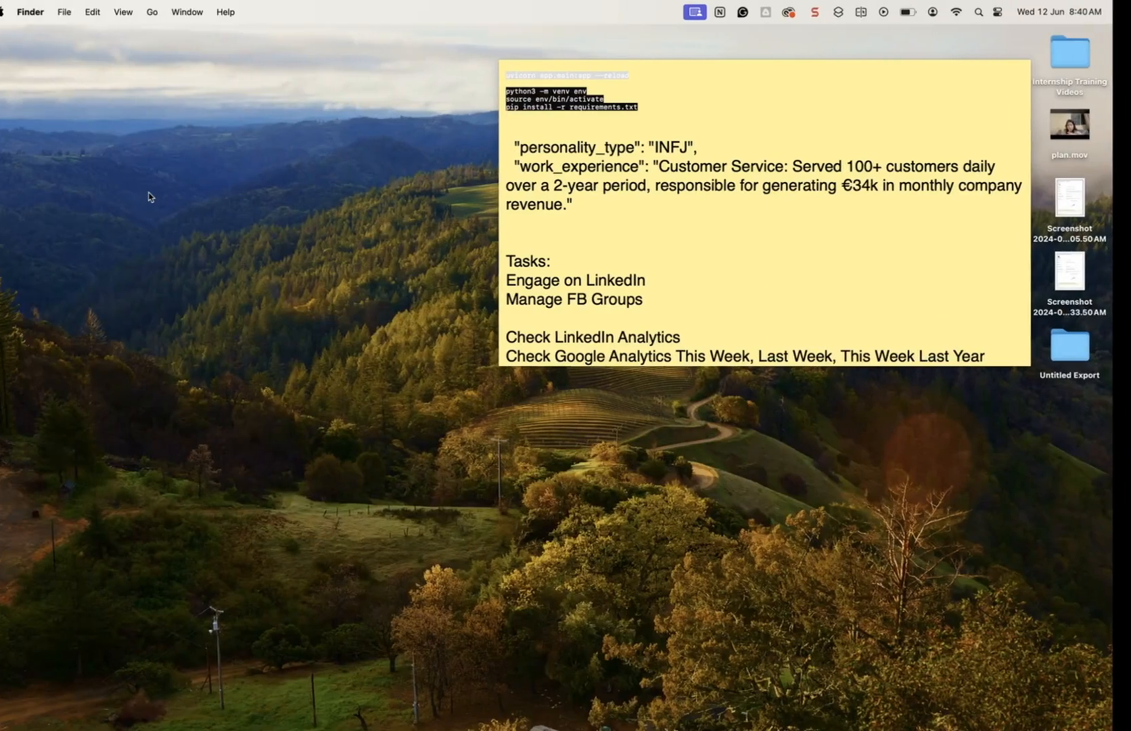
{"action": "key", "text": "ctrl+Right"}
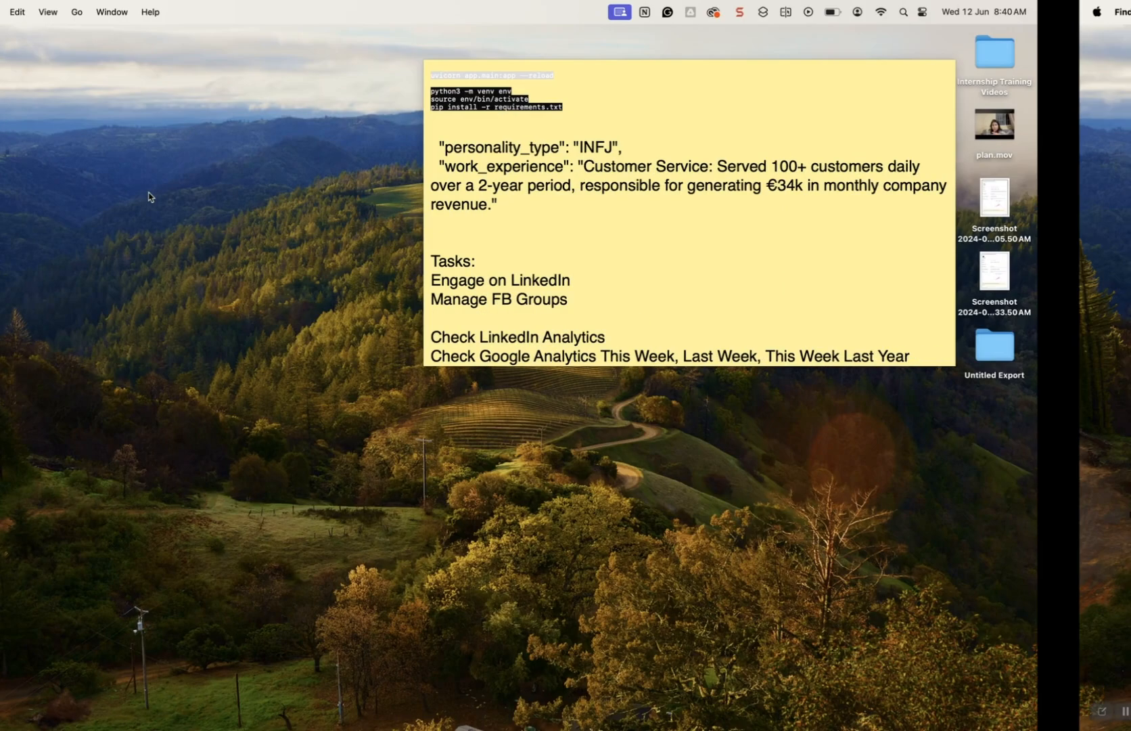
Relaunch Chrome and open a fresh browser window.
{"action": "key", "text": "super+space"}
{"action": "type", "text": "chro"}
{"action": "key", "text": "Return"}
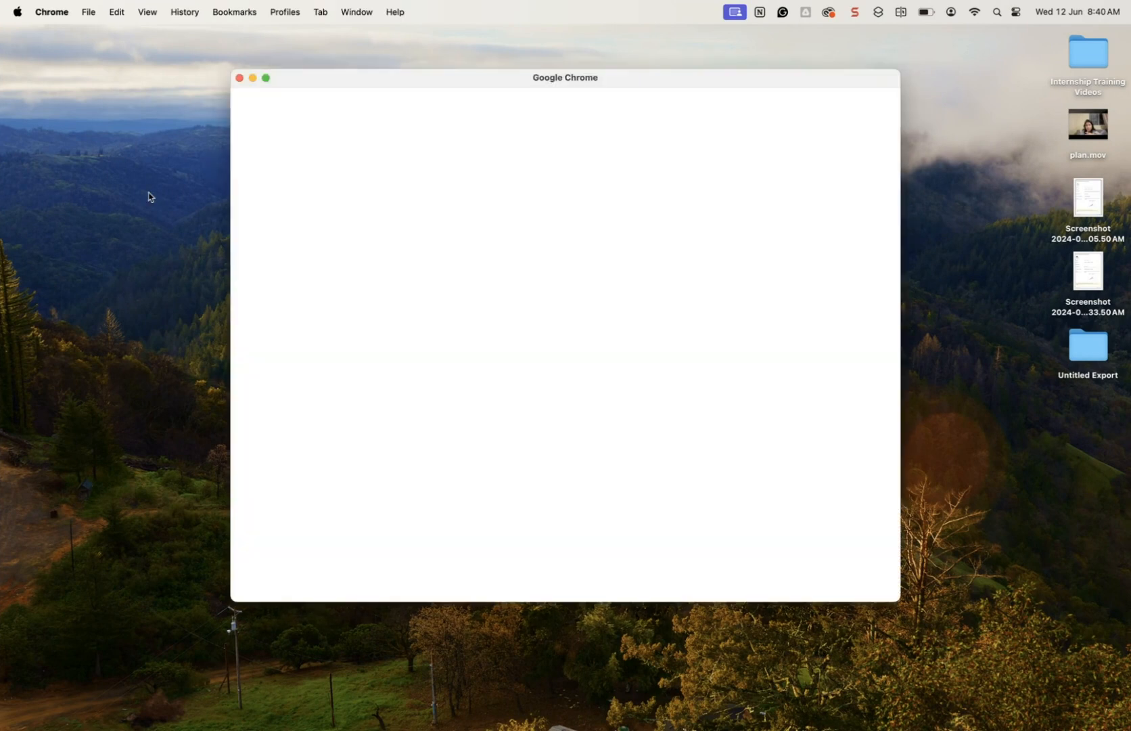
{"action": "left_click", "coordinate": [623, 263]}
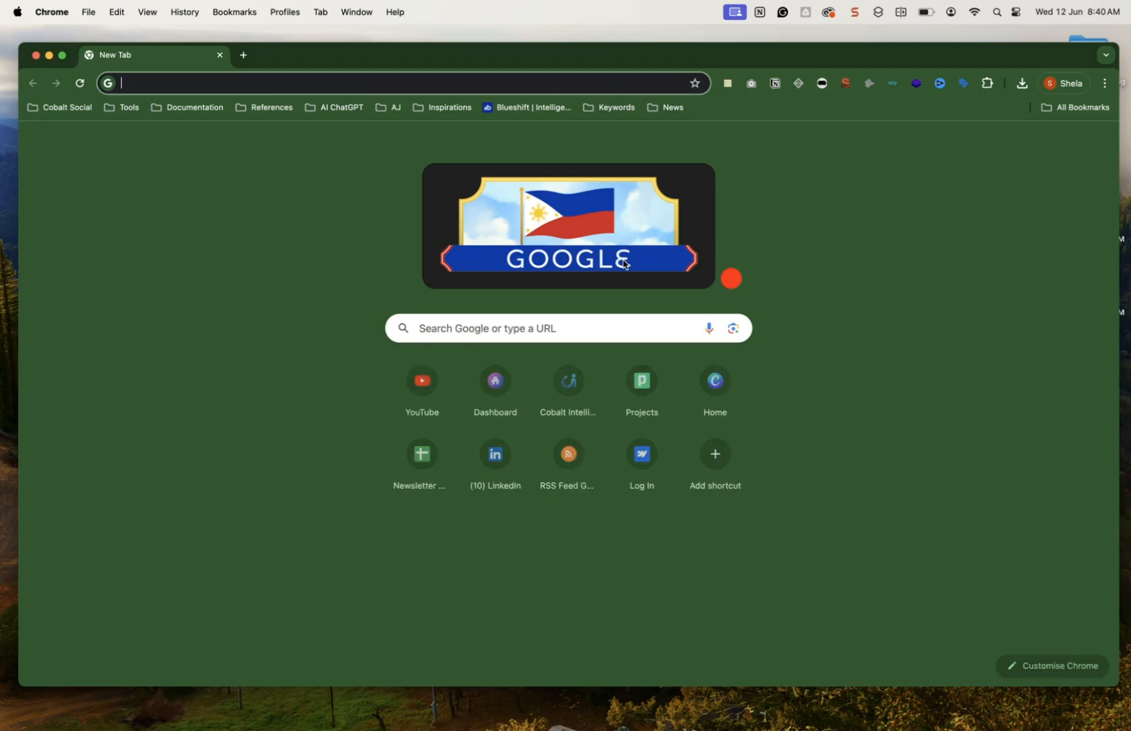
Load the Canva home page and open Copy of Linkedin Carousel from the recent designs.
{"action": "left_click", "coordinate": [252, 81]}
{"action": "type", "text": "can"}
{"action": "key", "text": "Return"}
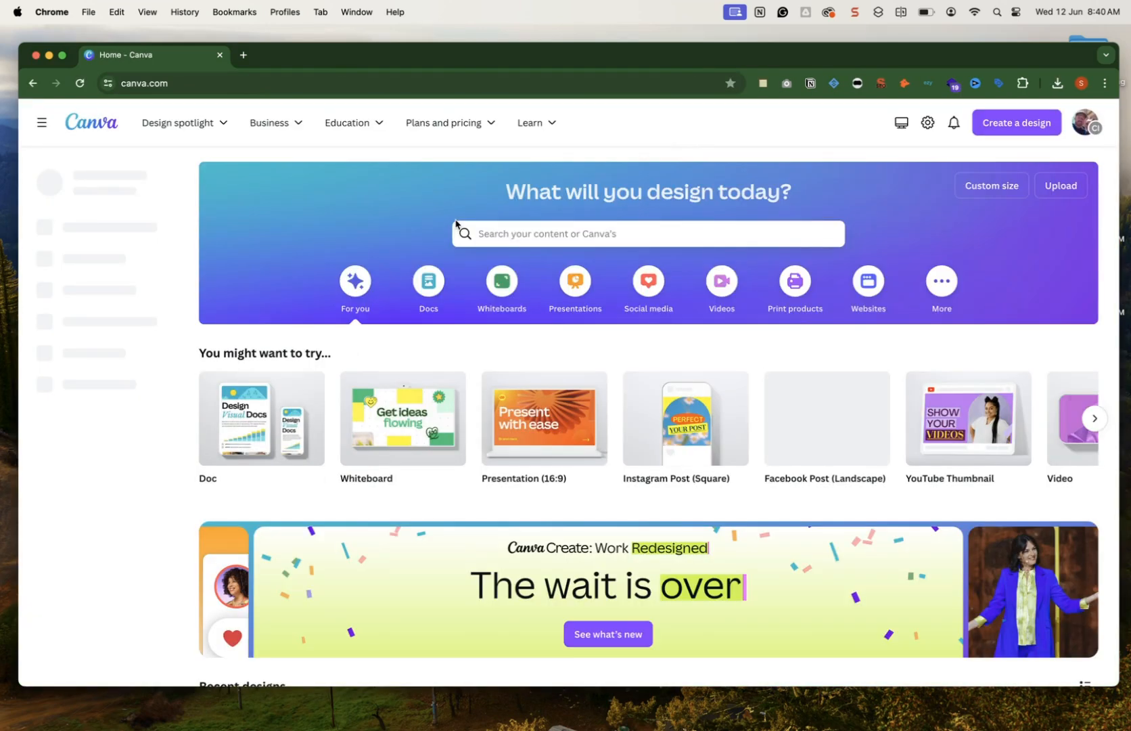
{"action": "scroll", "coordinate": [350, 489], "scroll_direction": "down", "scroll_amount": 5}
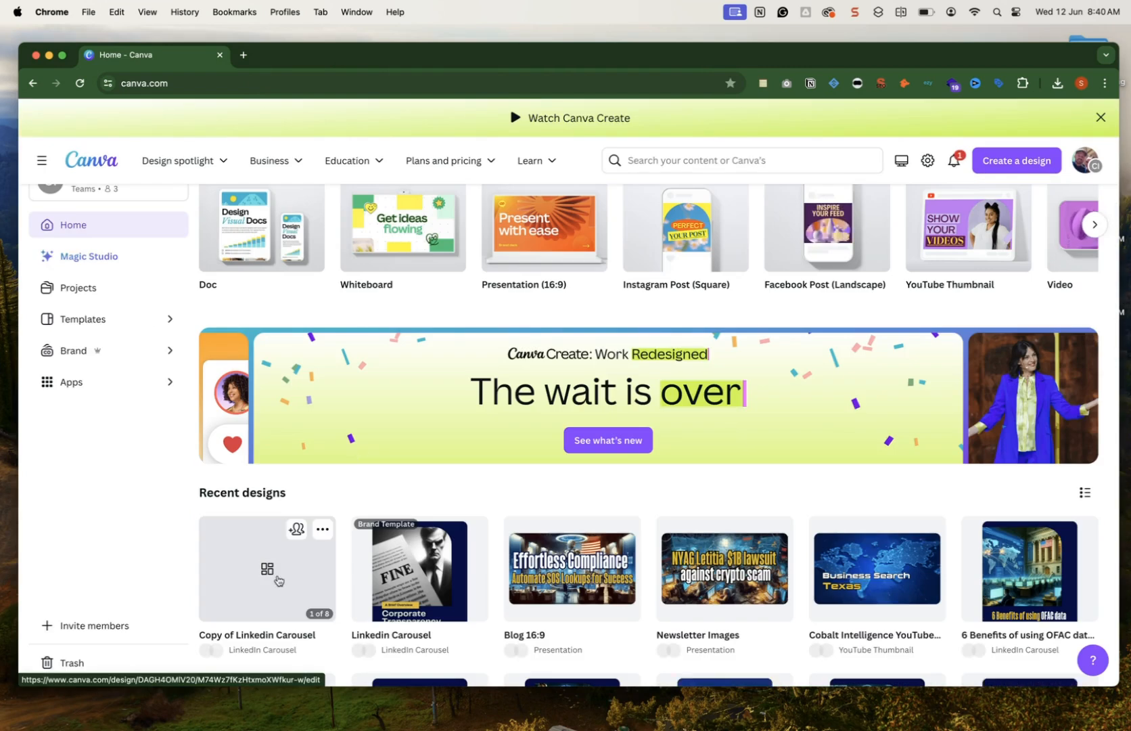
{"action": "left_click", "coordinate": [279, 580]}
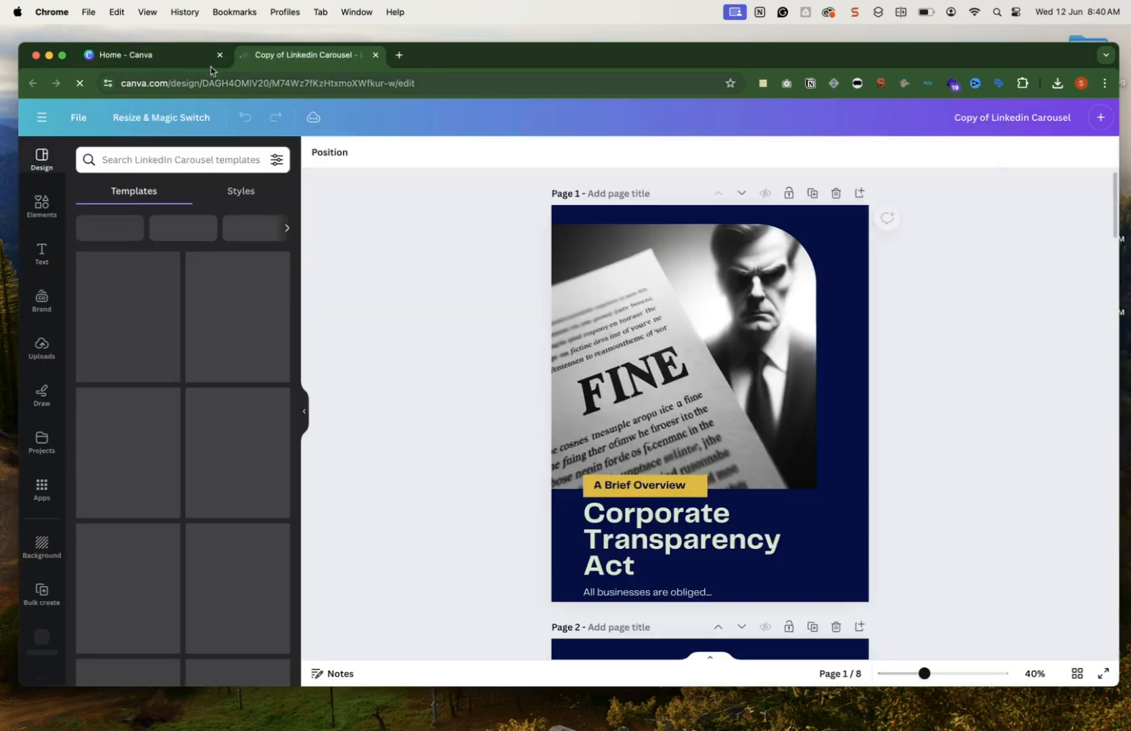
In a new tab, load cobaltintelligence.com/blog/ and open the post "Effortless Compliance: Automate Secretary of State Lookups for Success".
{"action": "left_click", "coordinate": [400, 59]}
{"action": "type", "text": "blog"}
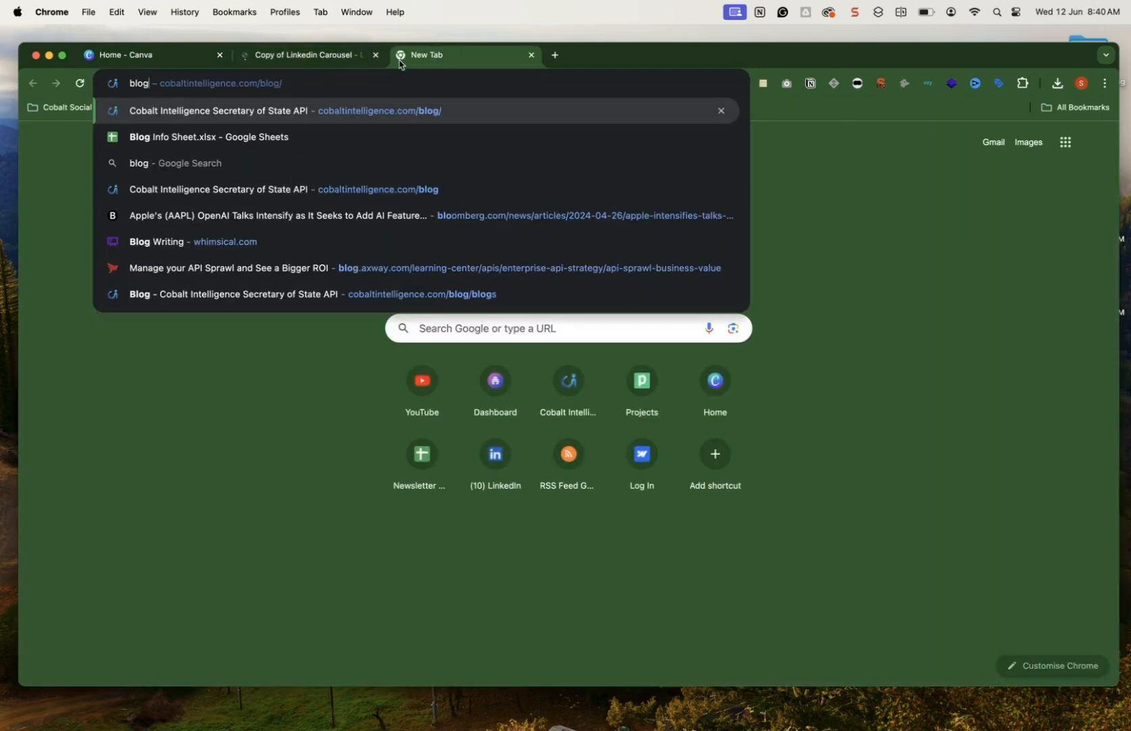
{"action": "key", "text": "Return"}
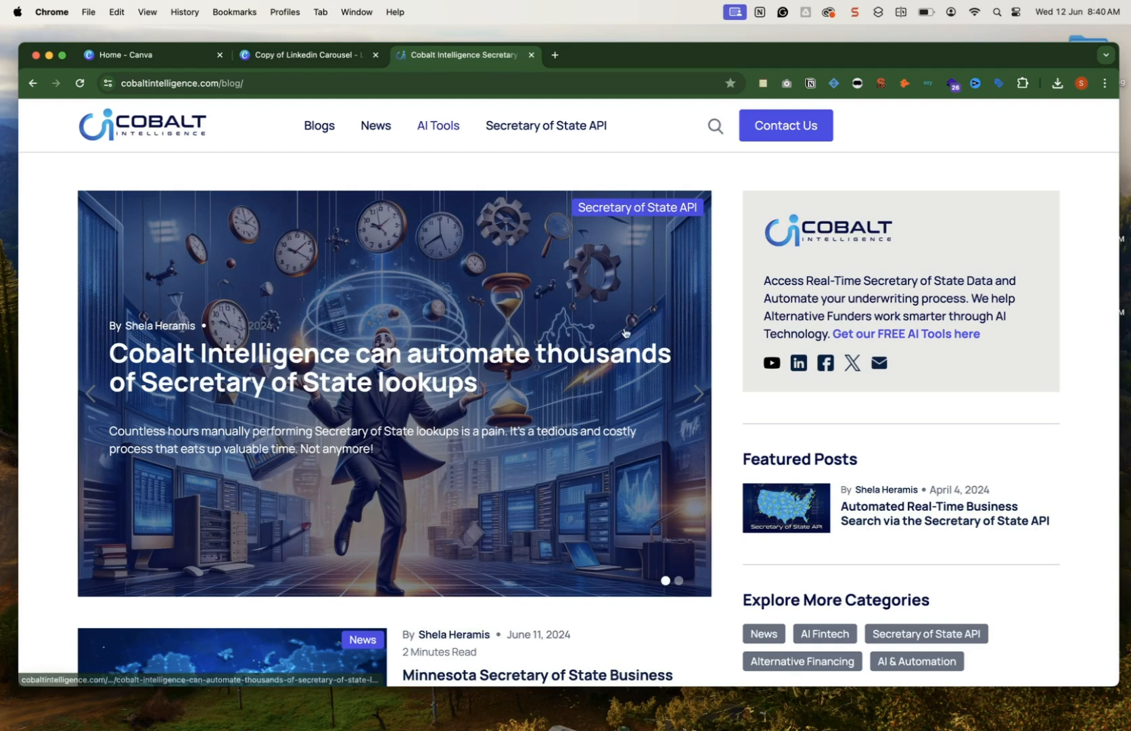
{"action": "scroll", "coordinate": [486, 459], "scroll_direction": "down", "scroll_amount": 6}
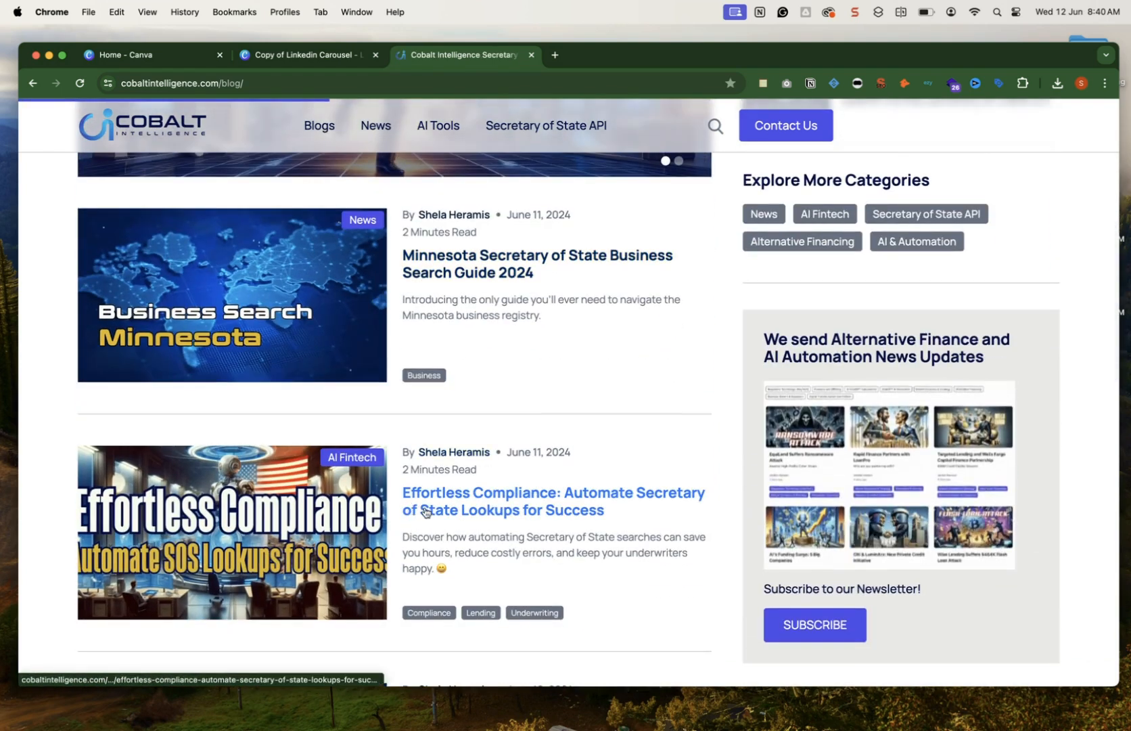
{"action": "left_click", "coordinate": [442, 508]}
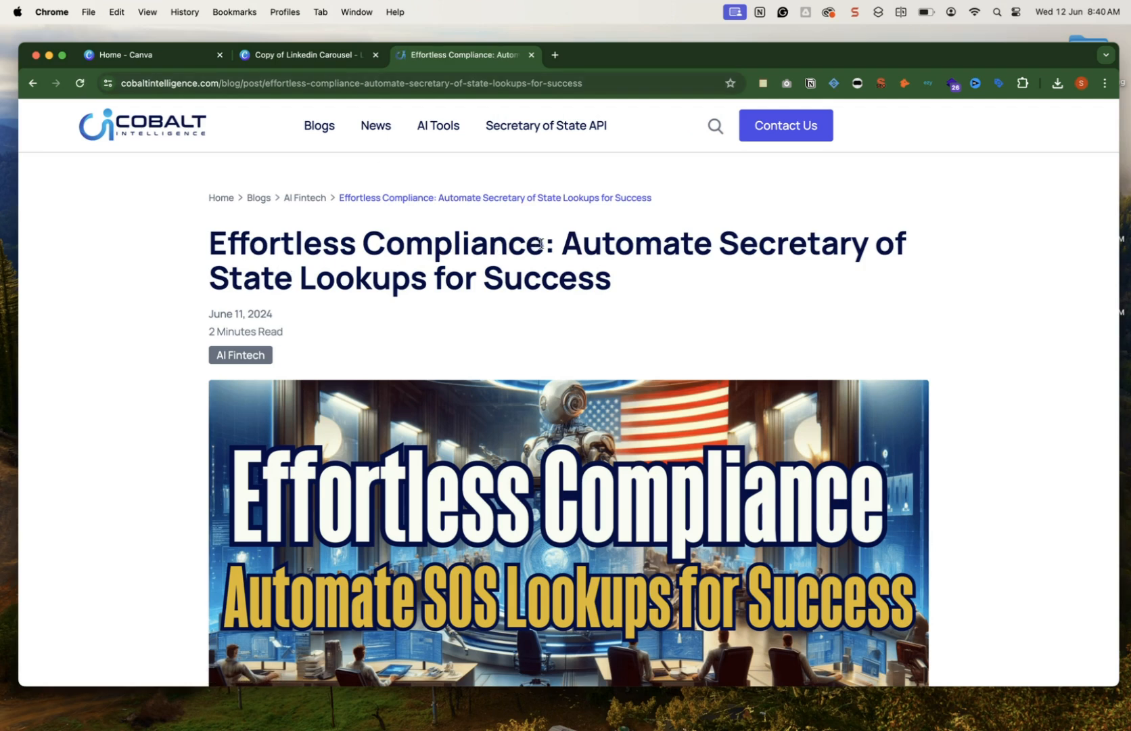
Replace the carousel's page 1 title with "Automate Secretary of State Lookups for Success", copied from the blog post's heading.
{"action": "scroll", "coordinate": [547, 244], "scroll_direction": "down", "scroll_amount": 1}
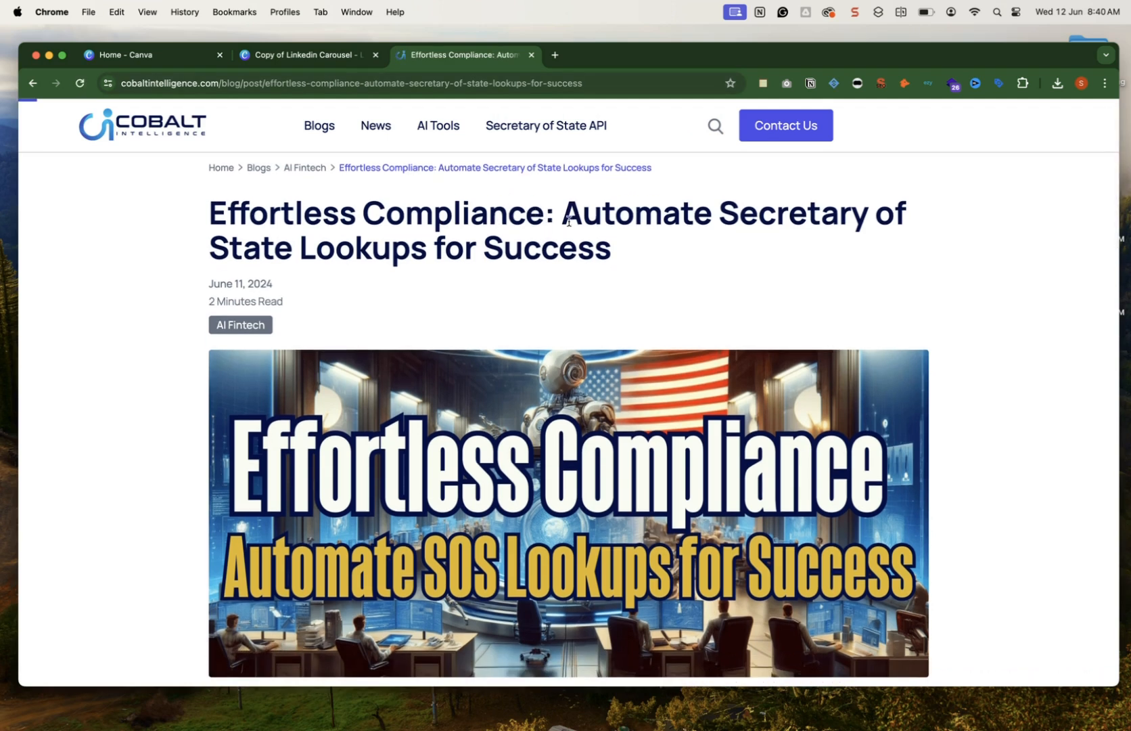
{"action": "left_click_drag", "start_coordinate": [563, 215], "coordinate": [655, 240]}
{"action": "key", "text": "super+c"}
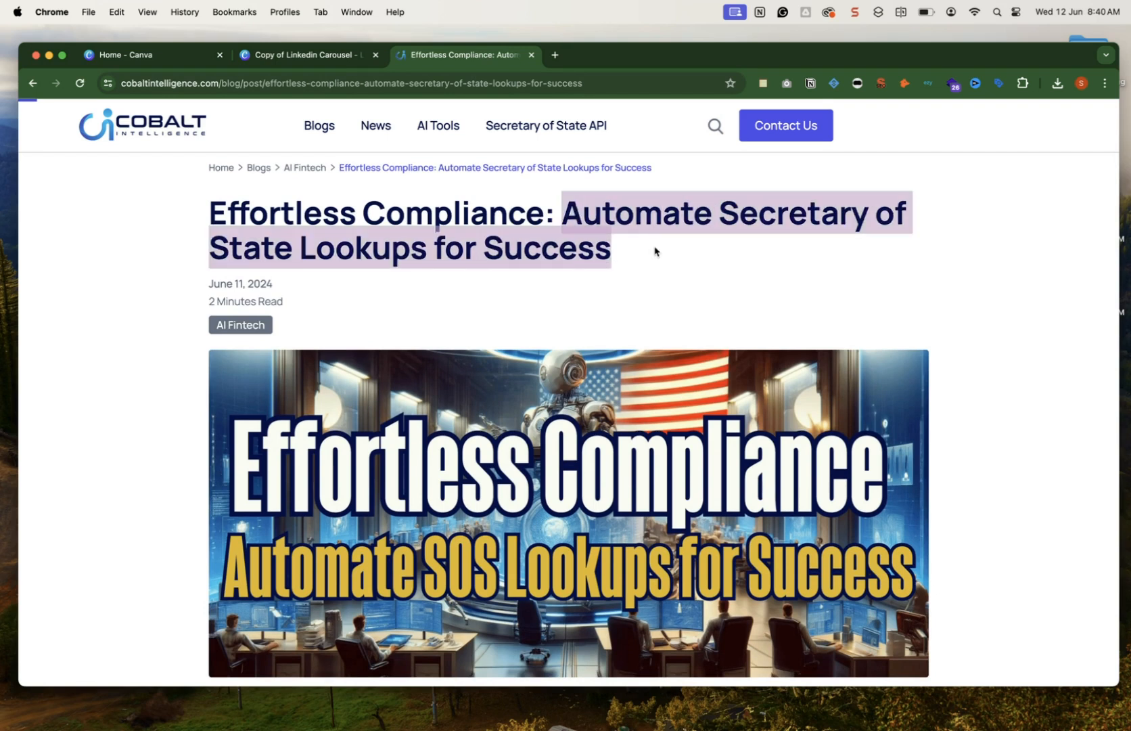
{"action": "left_click", "coordinate": [304, 55]}
{"action": "left_click", "coordinate": [662, 518]}
{"action": "left_click", "coordinate": [662, 518]}
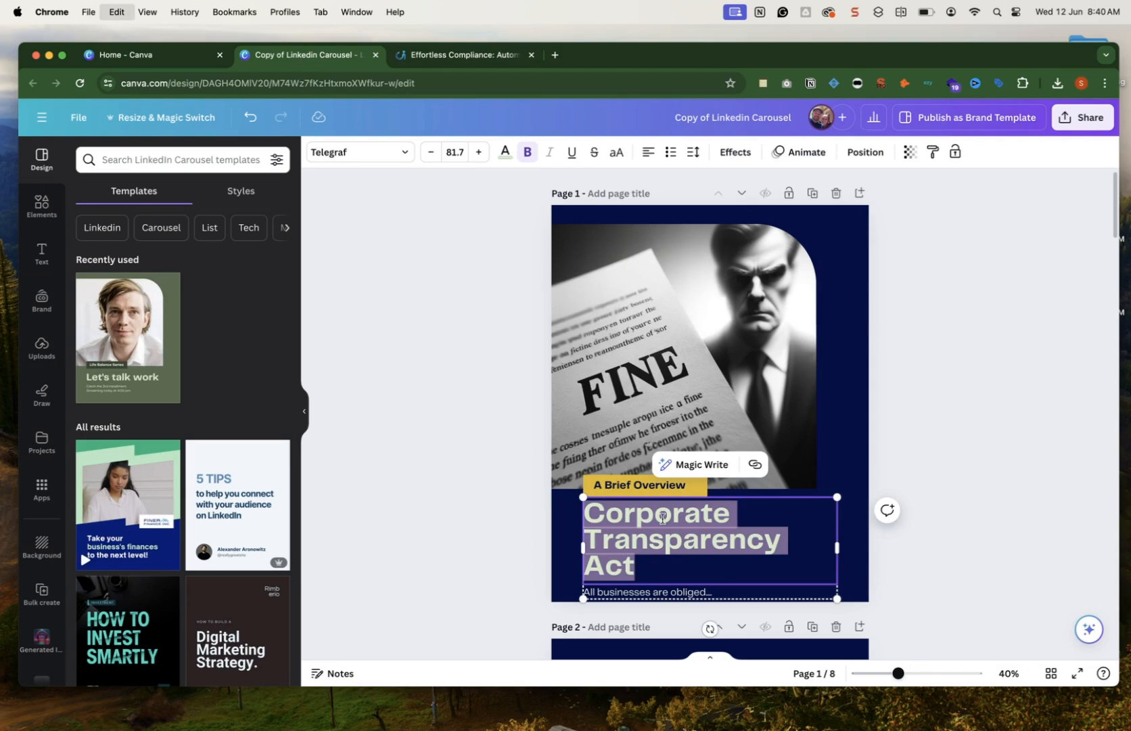
{"action": "key", "text": "super+v"}
Select the whole page 1 title and browse the recommended, recently used, Brand Kit and uploaded fonts for it.
{"action": "key", "text": "super+a"}
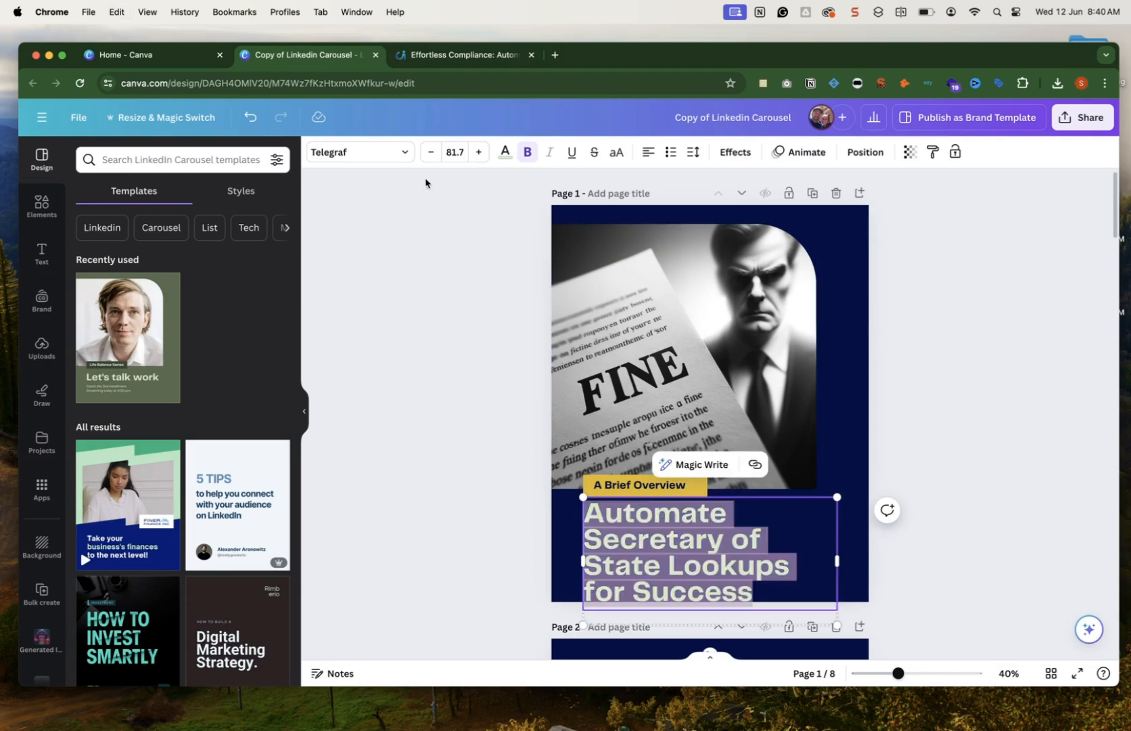
{"action": "left_click", "coordinate": [374, 153]}
{"action": "left_click", "coordinate": [374, 152]}
{"action": "left_click", "coordinate": [374, 152]}
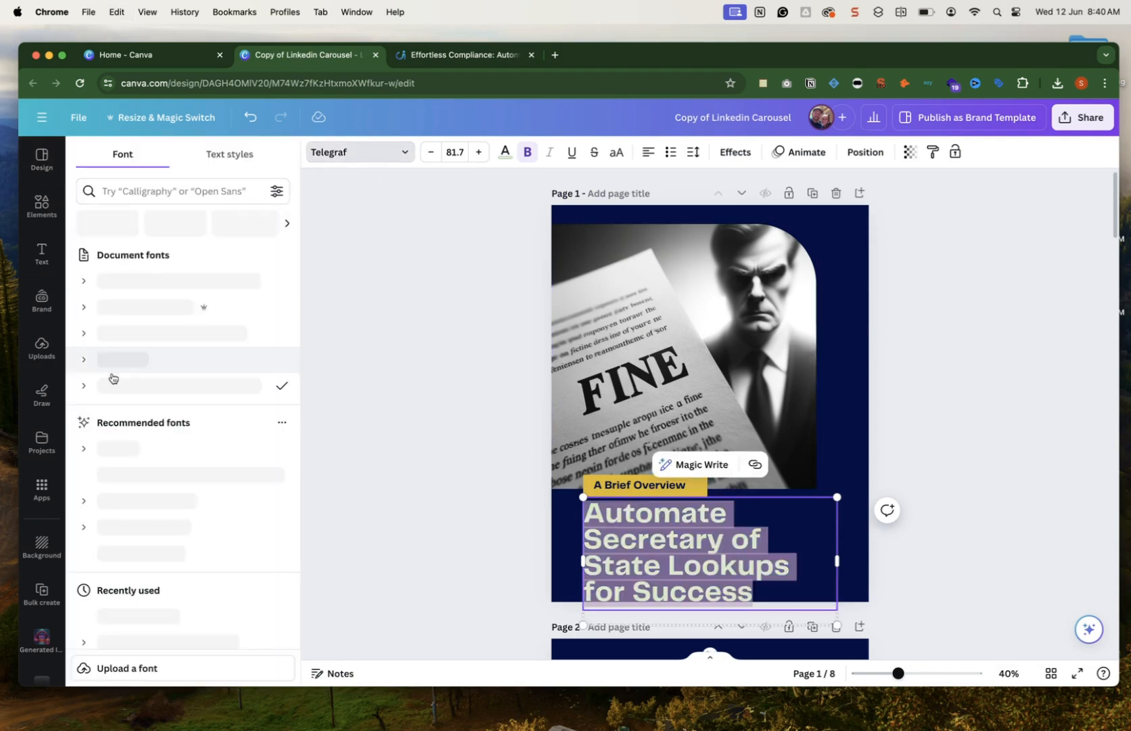
{"action": "scroll", "coordinate": [173, 384], "scroll_direction": "down", "scroll_amount": 2}
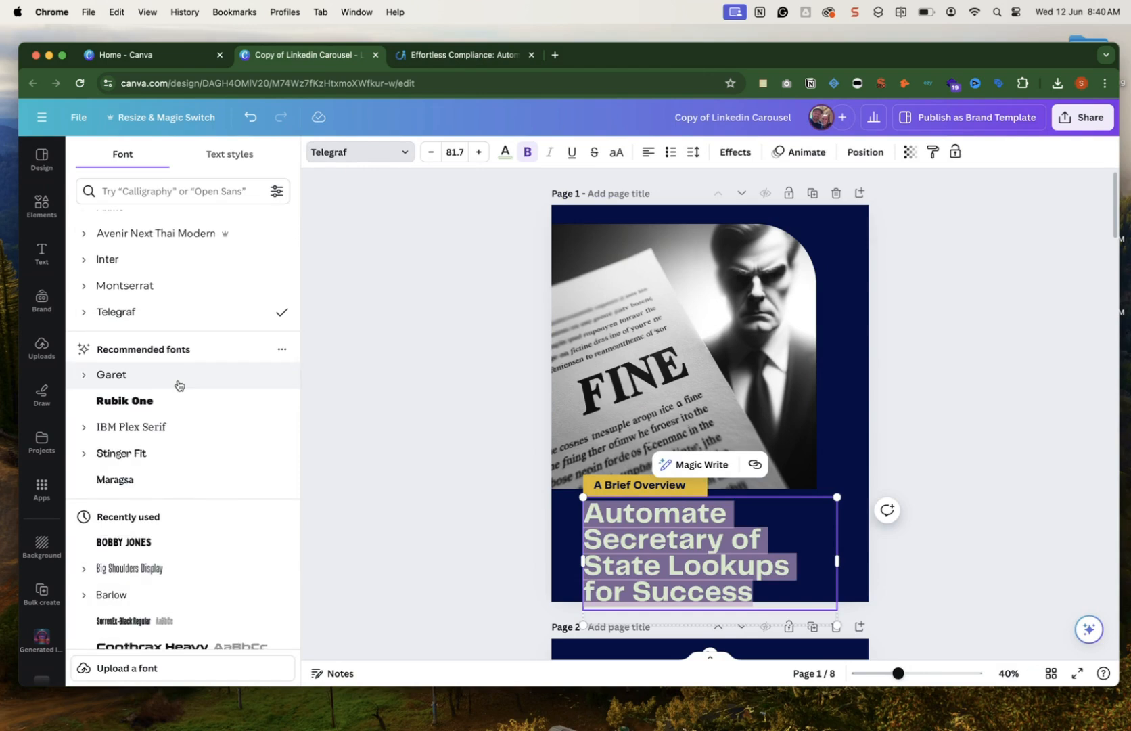
{"action": "scroll", "coordinate": [178, 385], "scroll_direction": "down", "scroll_amount": 10}
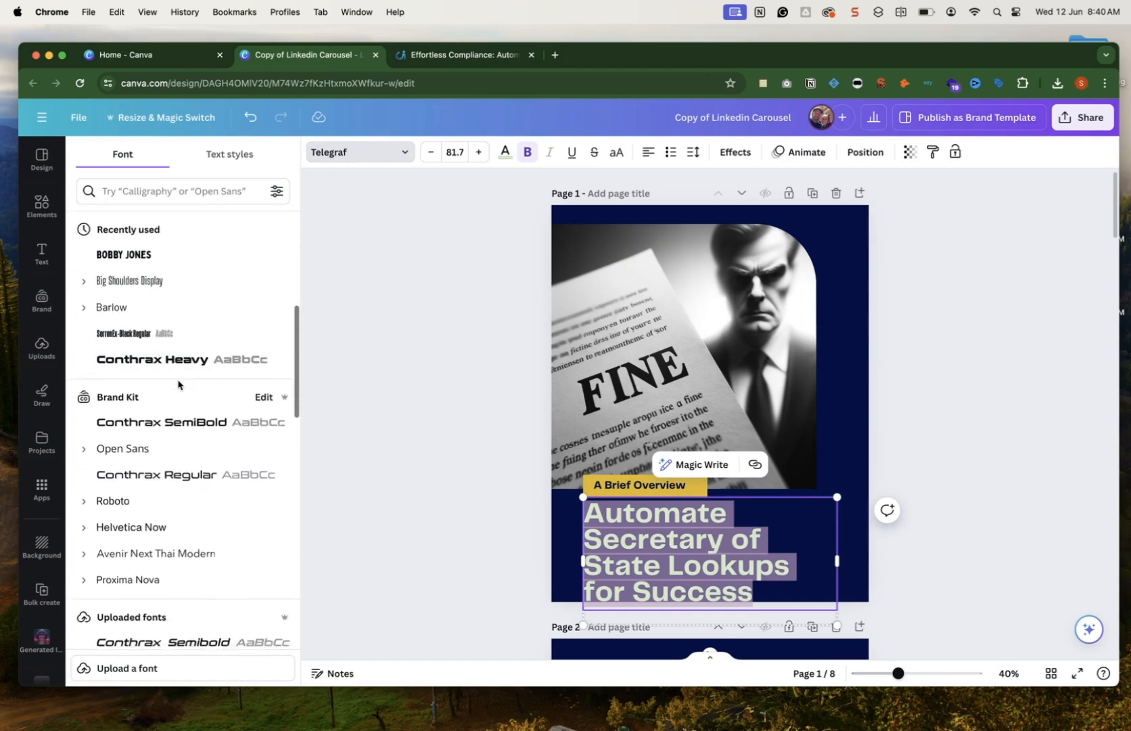
{"action": "scroll", "coordinate": [178, 385], "scroll_direction": "down", "scroll_amount": 6}
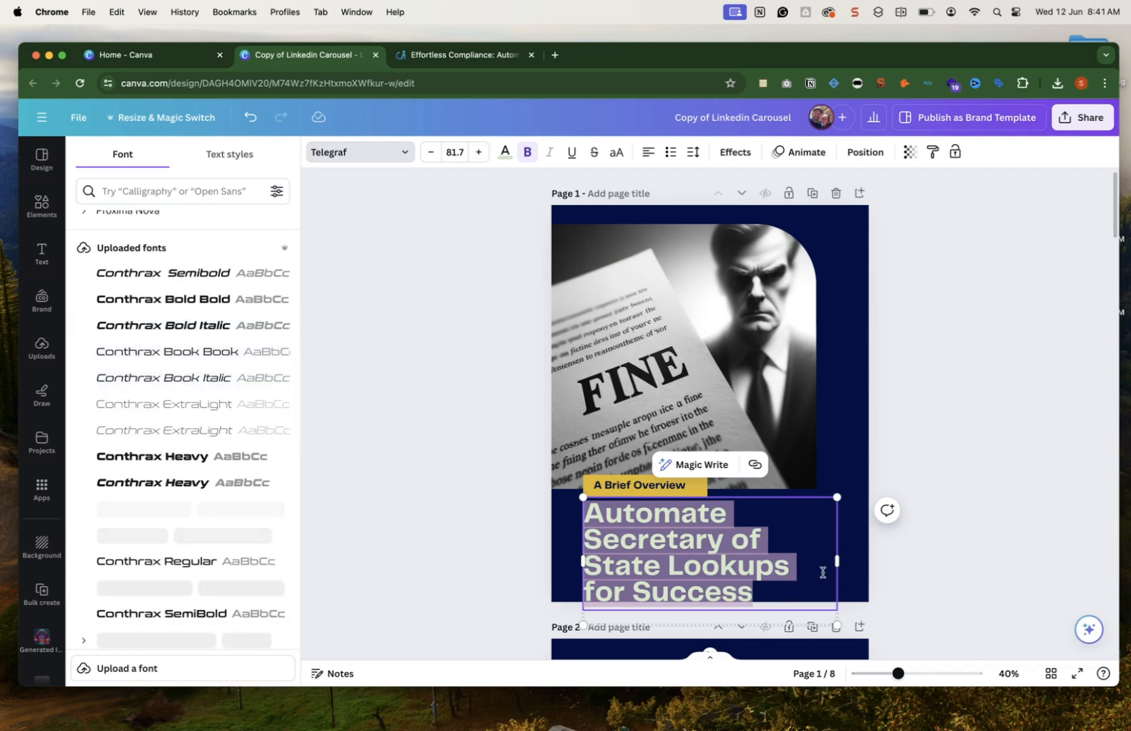
Reduce the page 1 title's font size to 72.7.
{"action": "left_click", "coordinate": [430, 153]}
{"action": "left_click", "coordinate": [430, 153]}
{"action": "left_click", "coordinate": [430, 153]}
{"action": "left_click", "coordinate": [429, 153]}
{"action": "left_click", "coordinate": [429, 153]}
{"action": "left_click", "coordinate": [430, 153]}
{"action": "left_click", "coordinate": [430, 153]}
{"action": "left_click", "coordinate": [430, 153]}
{"action": "left_click", "coordinate": [430, 153]}
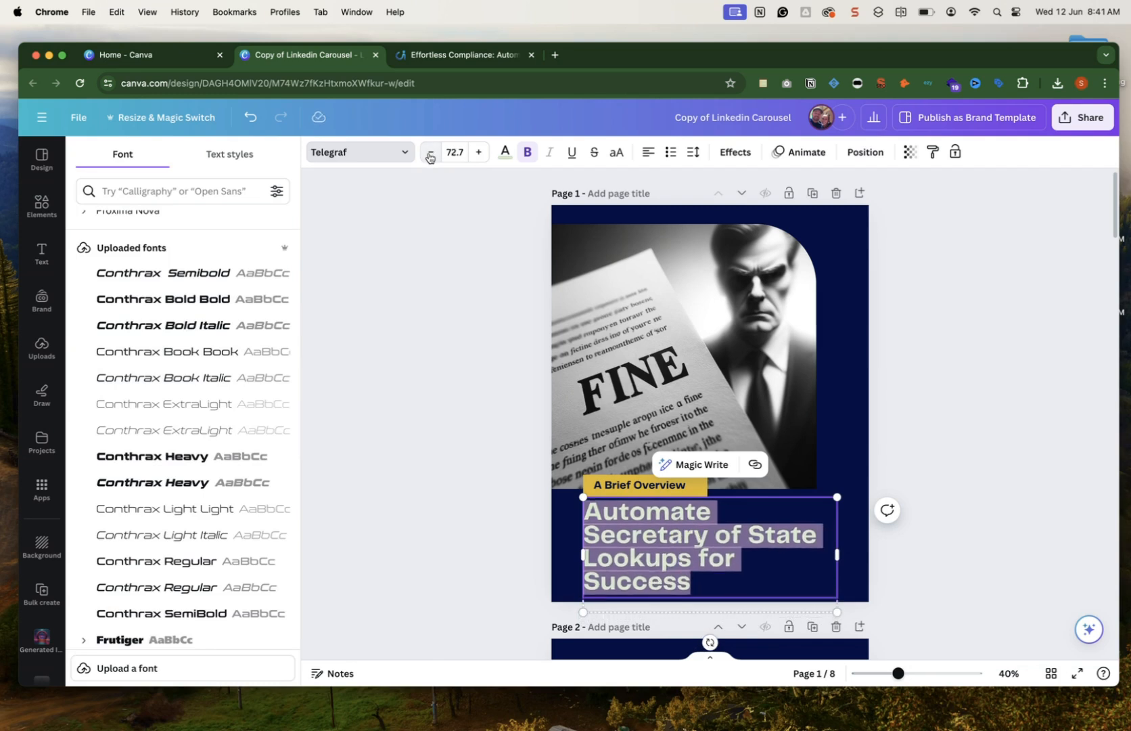
Set the page 1 title's font size to 71.7.
{"action": "left_click", "coordinate": [429, 153]}
{"action": "left_click", "coordinate": [430, 152]}
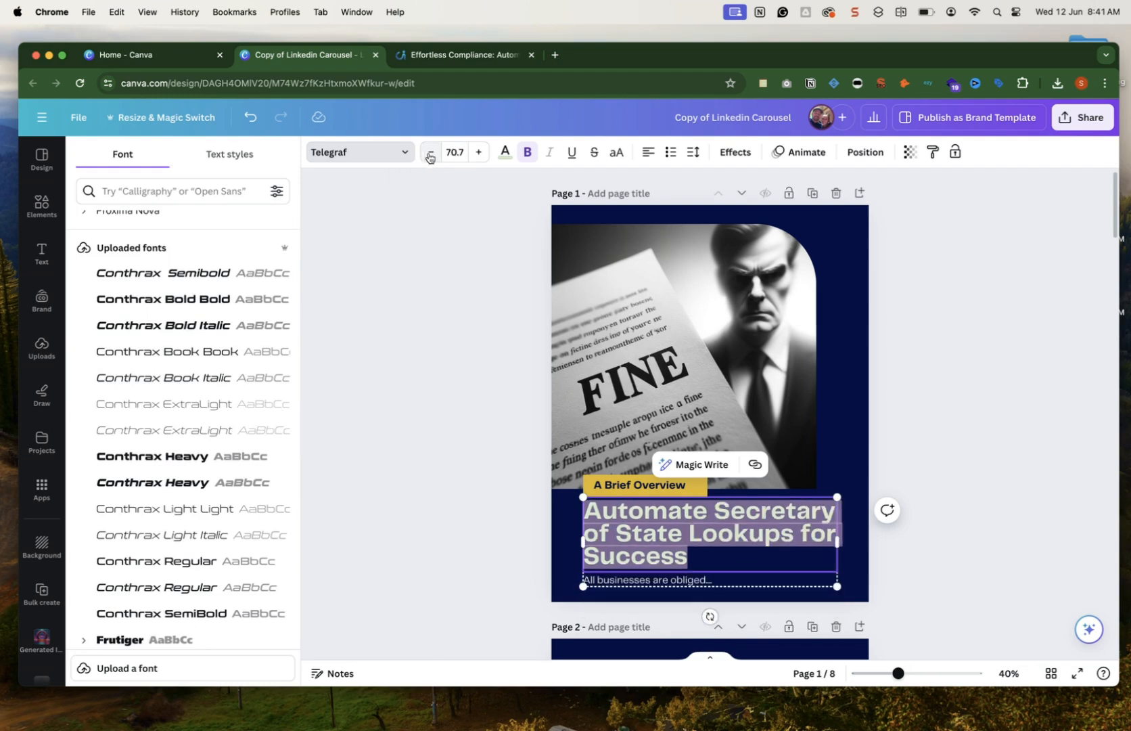
{"action": "left_click", "coordinate": [478, 153]}
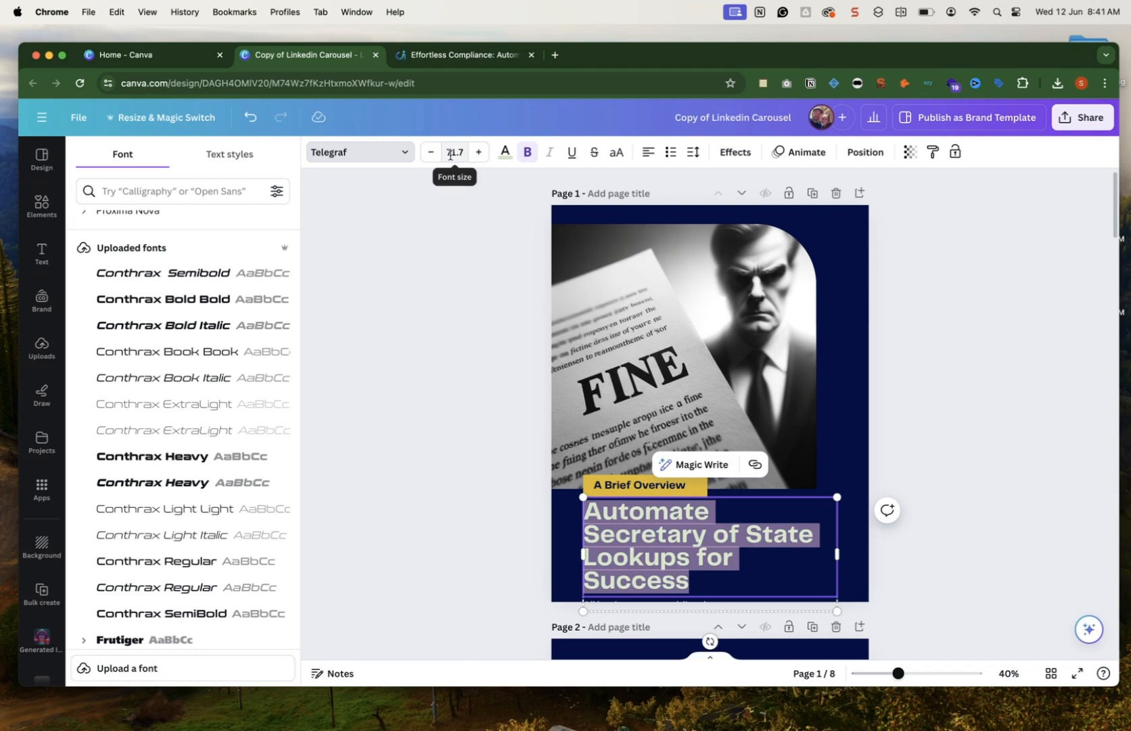
{"action": "left_click", "coordinate": [429, 154]}
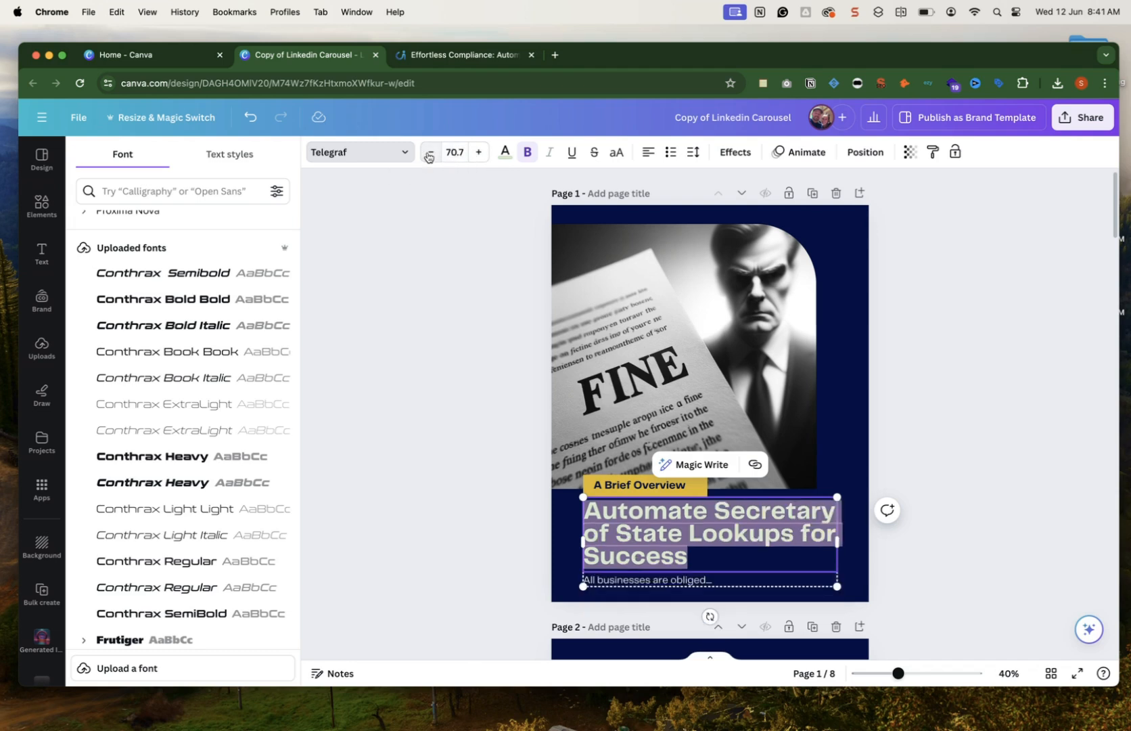
{"action": "left_click", "coordinate": [479, 153]}
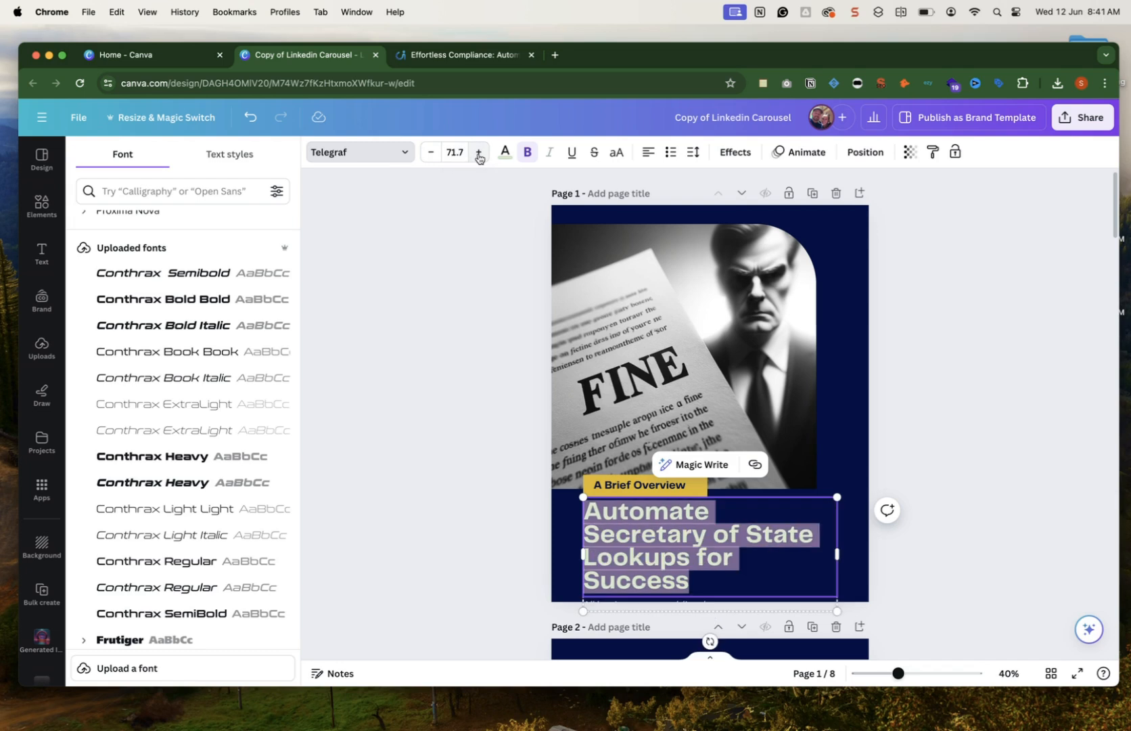
Delete the "All businesses are obliged..." subtitle beneath the page 1 title.
{"action": "left_click", "coordinate": [953, 584]}
{"action": "left_click", "coordinate": [910, 592]}
{"action": "left_click", "coordinate": [804, 575]}
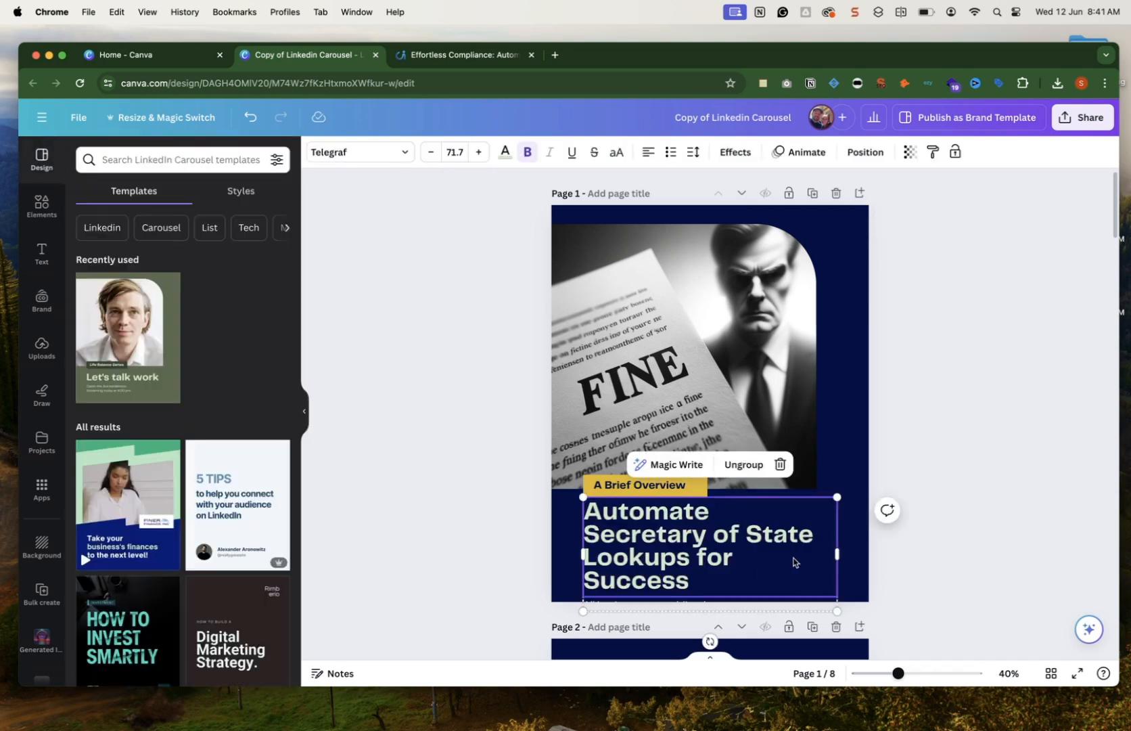
{"action": "left_click", "coordinate": [955, 598]}
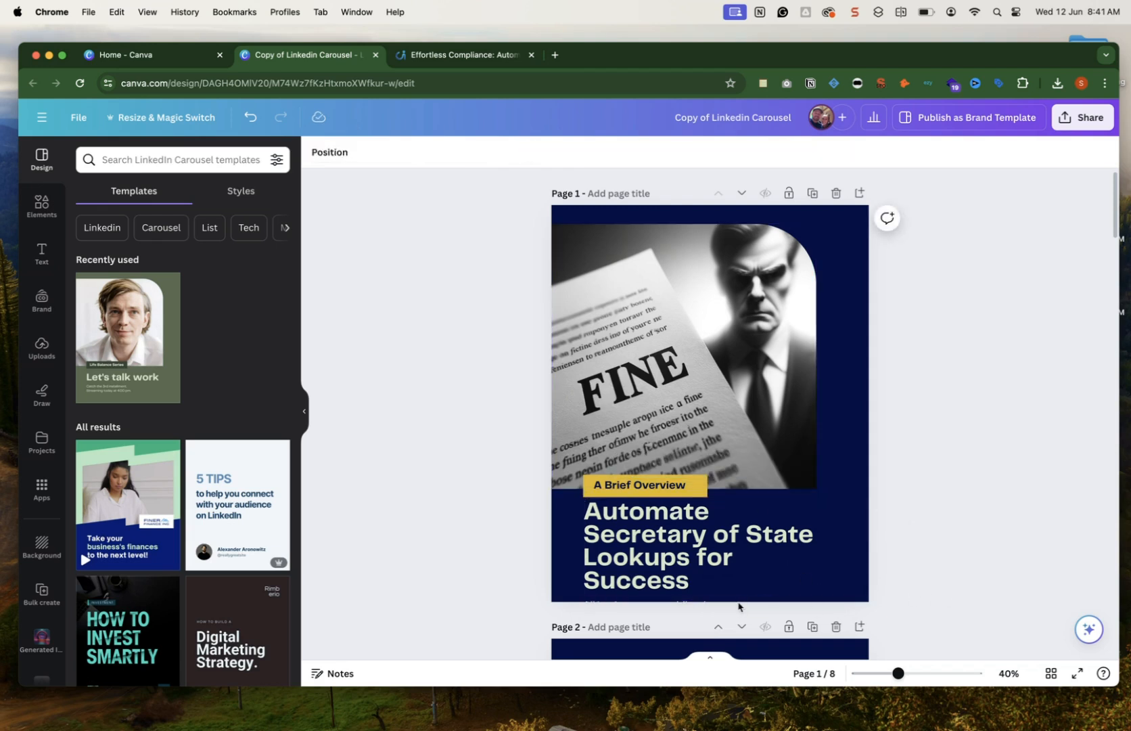
{"action": "left_click", "coordinate": [738, 606]}
{"action": "key", "text": "Delete"}
Try the gold color #e1bd24 on "Secretary of State Lookups for" in the page 1 title and undo it.
{"action": "left_click", "coordinate": [701, 536]}
{"action": "left_click", "coordinate": [653, 531]}
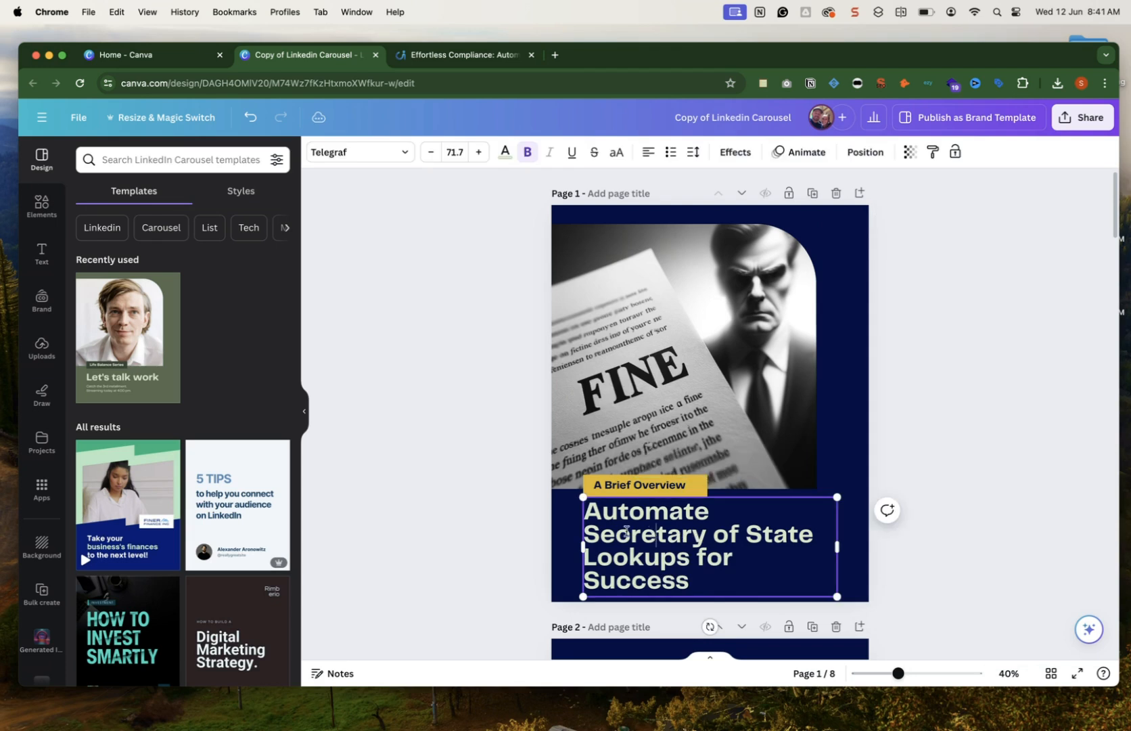
{"action": "left_click_drag", "start_coordinate": [586, 534], "coordinate": [810, 545]}
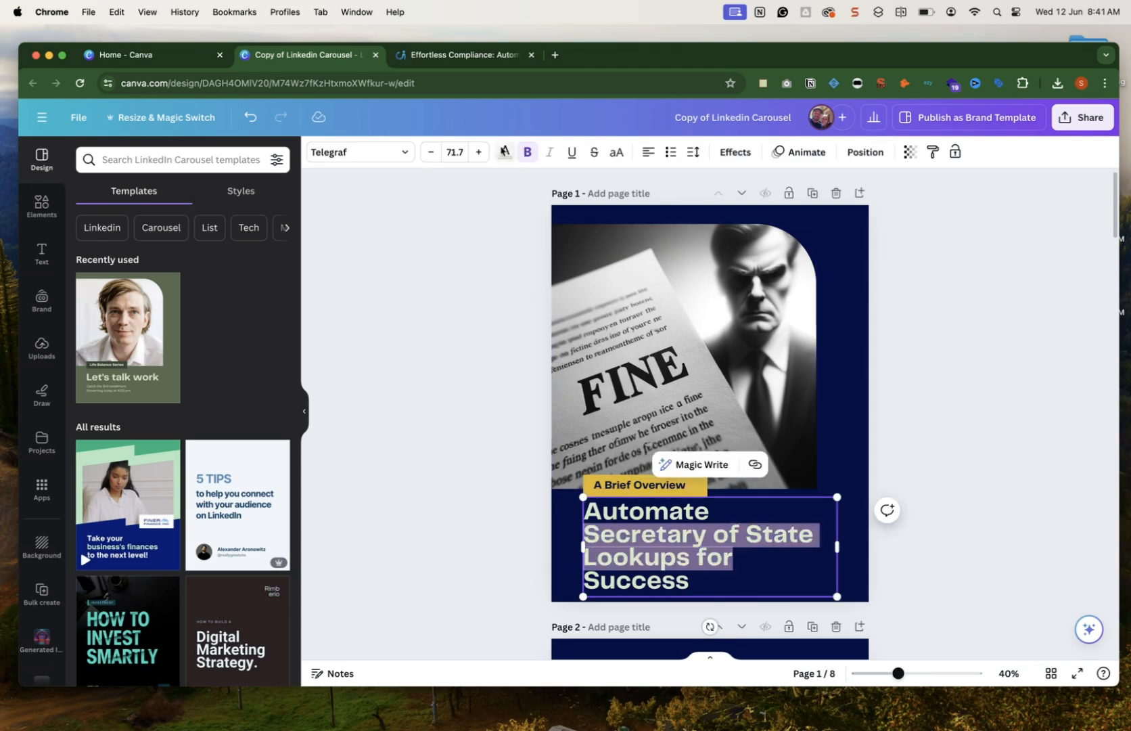
{"action": "left_click", "coordinate": [504, 153]}
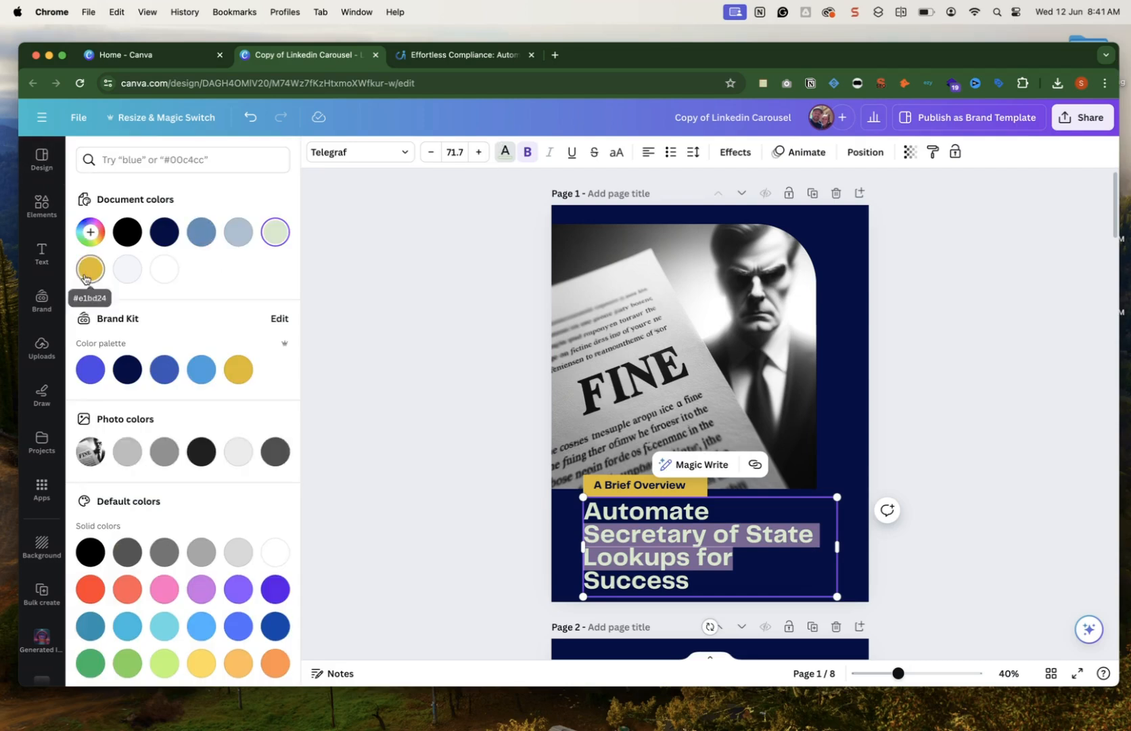
{"action": "left_click", "coordinate": [86, 276]}
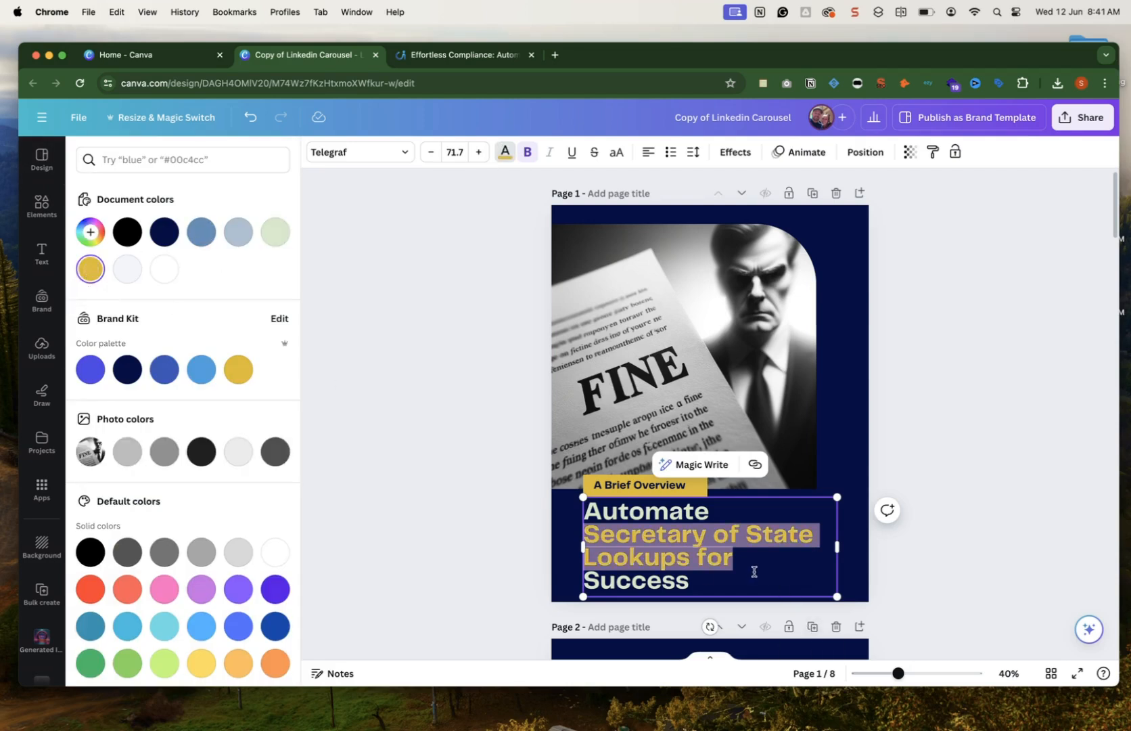
{"action": "key", "text": "super+z"}
Color only the words "Secretary of State" in the page 1 title gold, #e1bd24.
{"action": "left_click", "coordinate": [743, 550]}
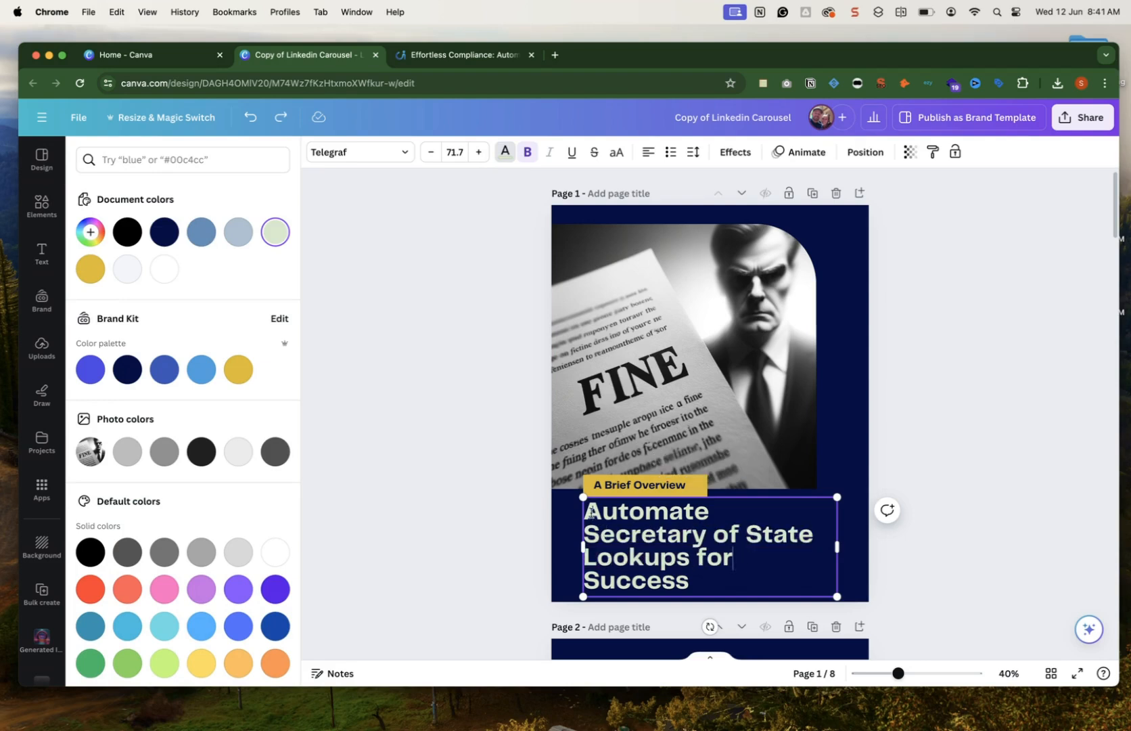
{"action": "left_click", "coordinate": [813, 541], "text": "shift"}
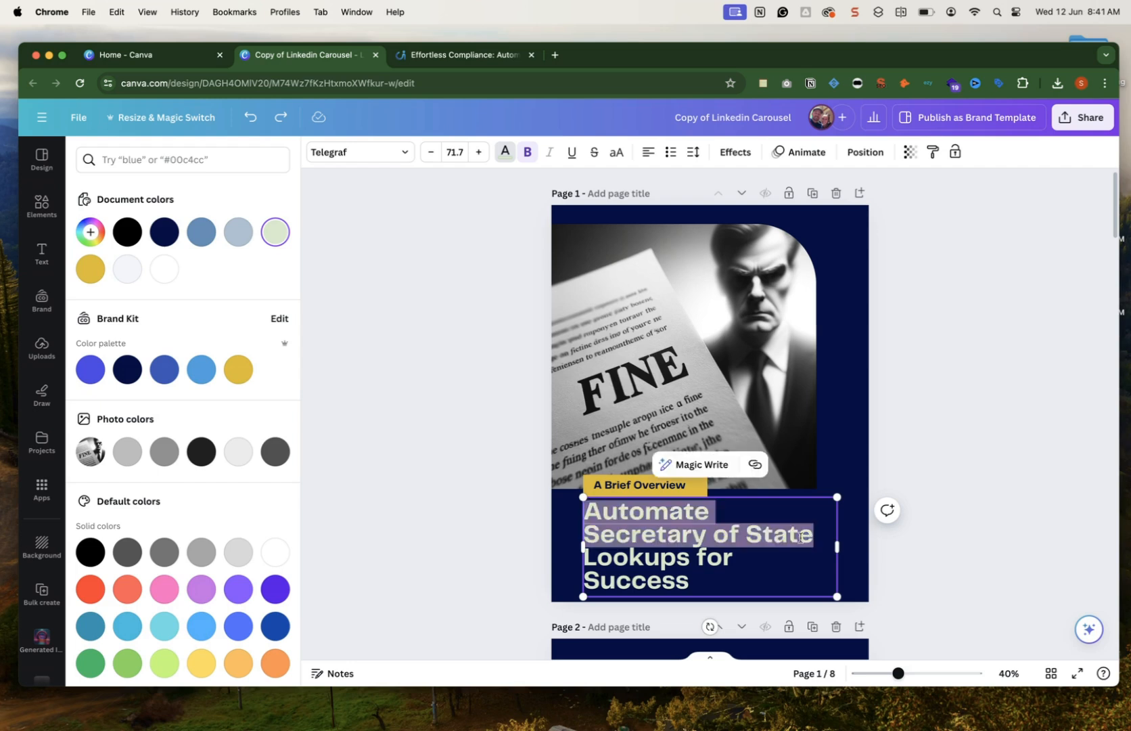
{"action": "left_click", "coordinate": [802, 537]}
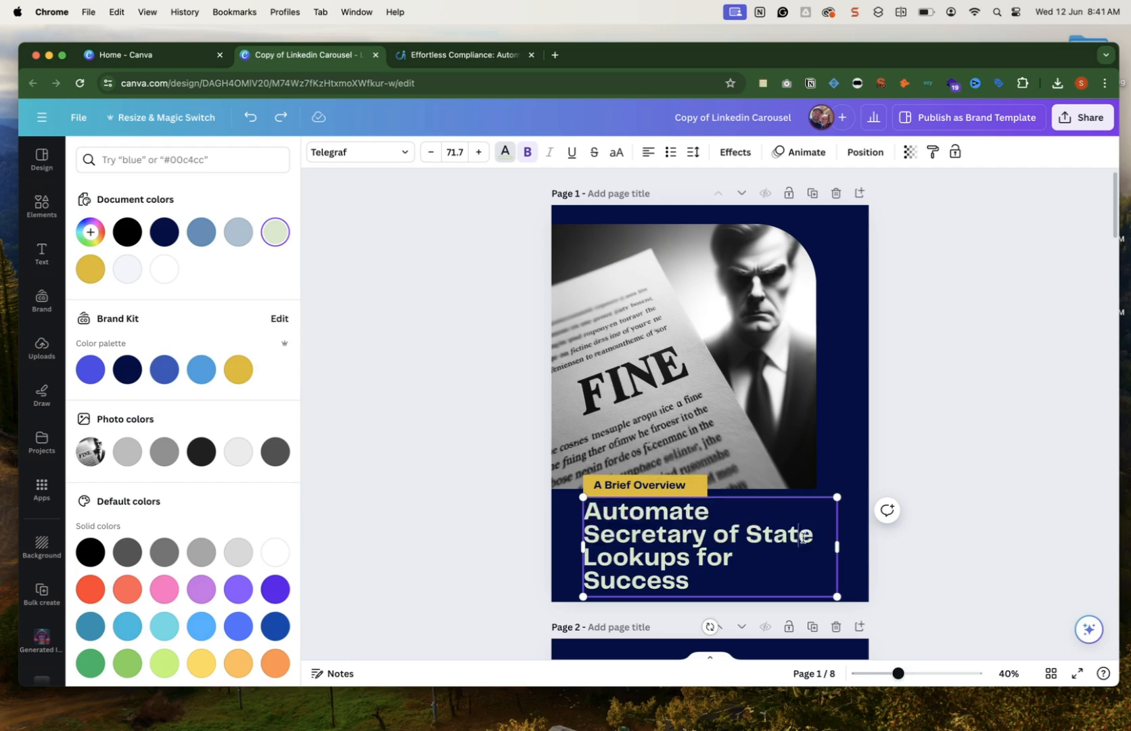
{"action": "left_click", "coordinate": [585, 534], "text": "shift"}
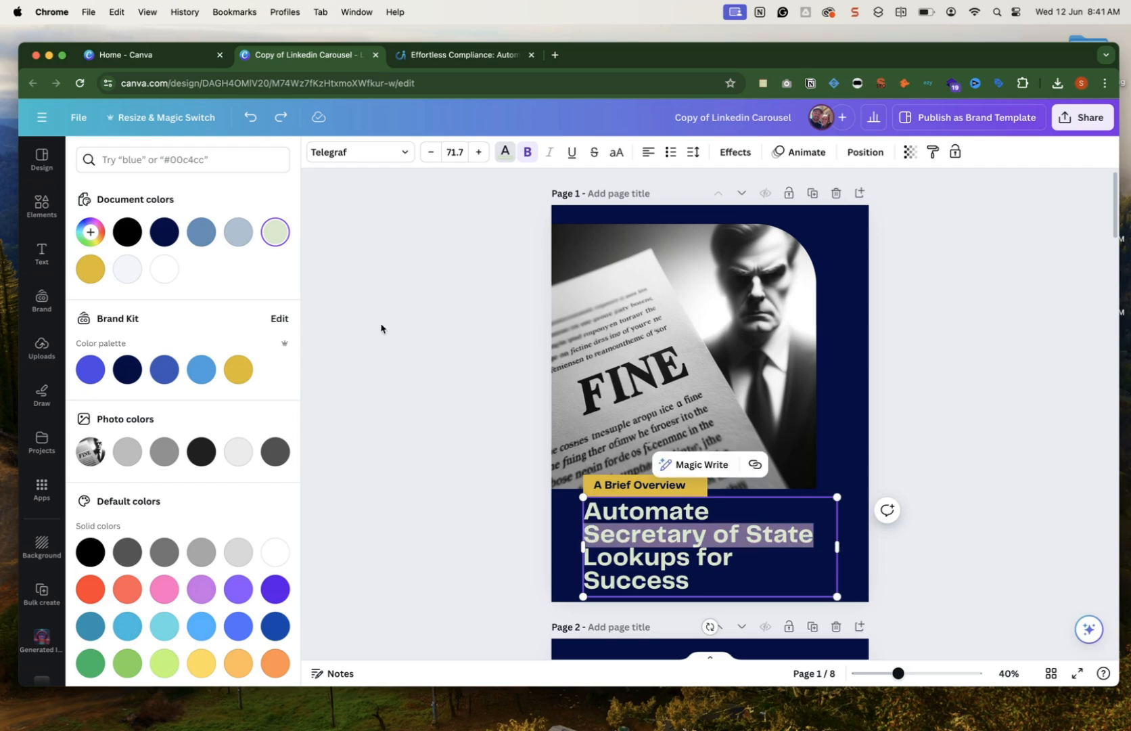
{"action": "left_click", "coordinate": [90, 269]}
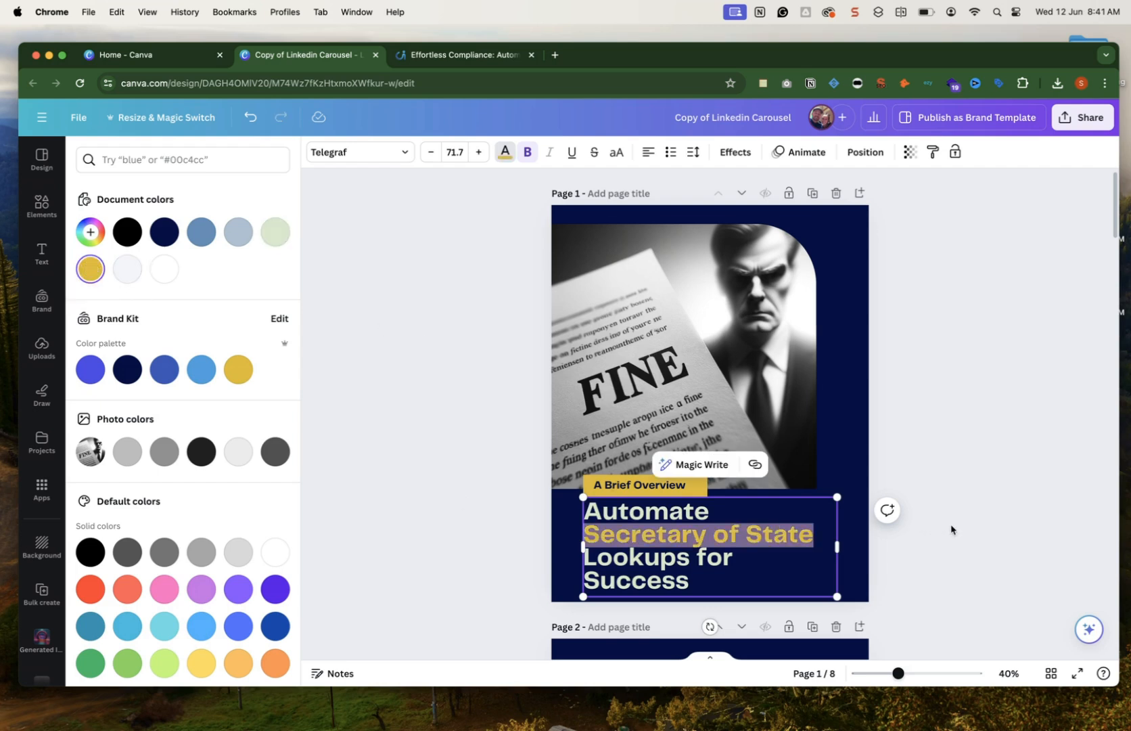
{"action": "key", "text": "Escape"}
{"action": "left_click", "coordinate": [856, 544]}
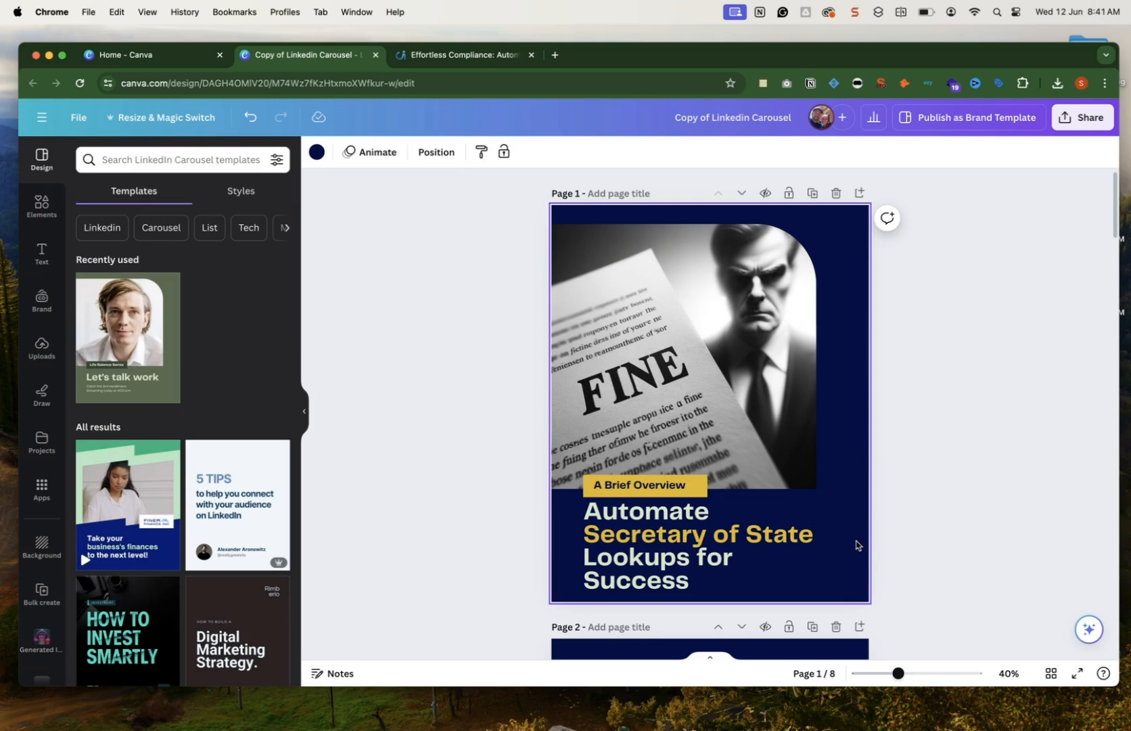
Replace the page 1 picture with the uploaded robot and American flag image, then enlarge and reposition it within its frame.
{"action": "left_click", "coordinate": [41, 347]}
{"action": "left_click", "coordinate": [658, 352]}
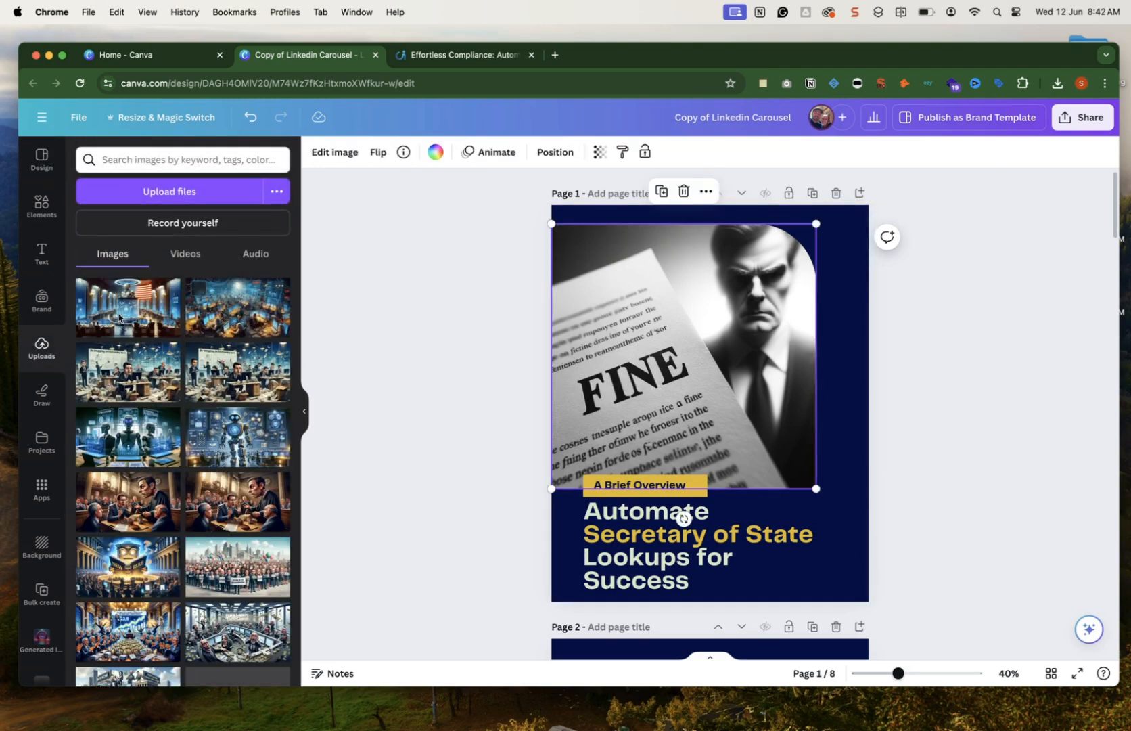
{"action": "left_click_drag", "start_coordinate": [119, 315], "coordinate": [602, 347]}
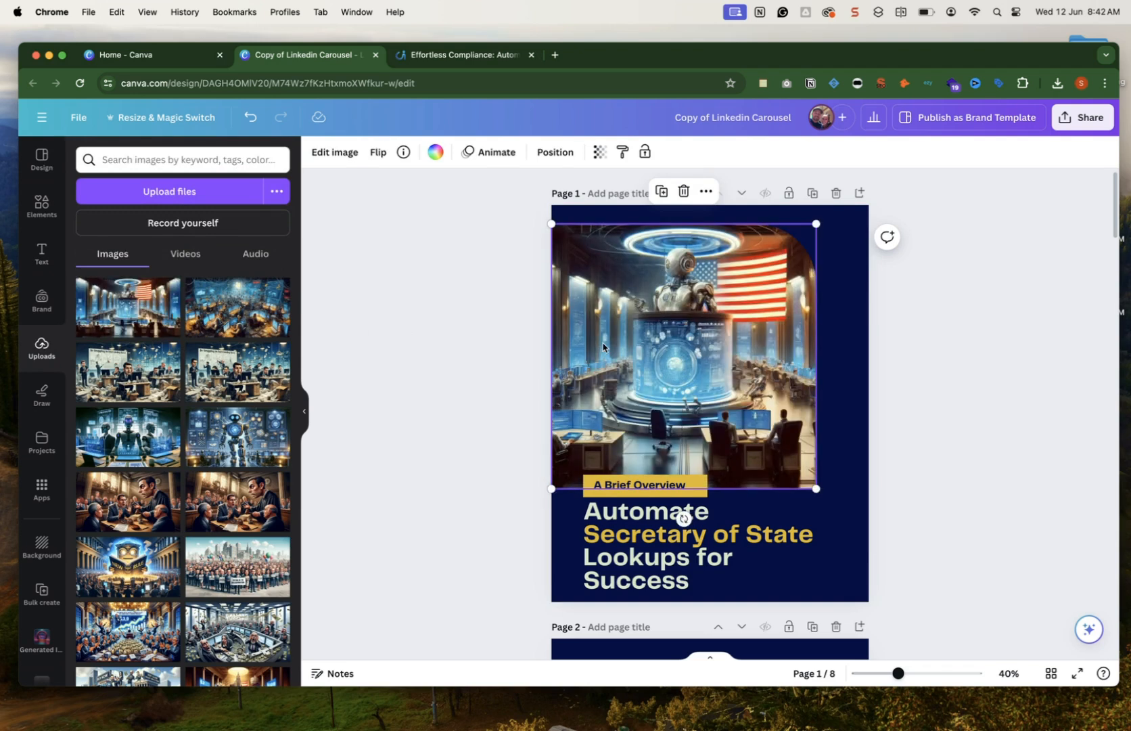
{"action": "double_click", "coordinate": [664, 387]}
{"action": "left_click_drag", "start_coordinate": [449, 488], "coordinate": [330, 559]}
{"action": "left_click_drag", "start_coordinate": [732, 337], "coordinate": [775, 341]}
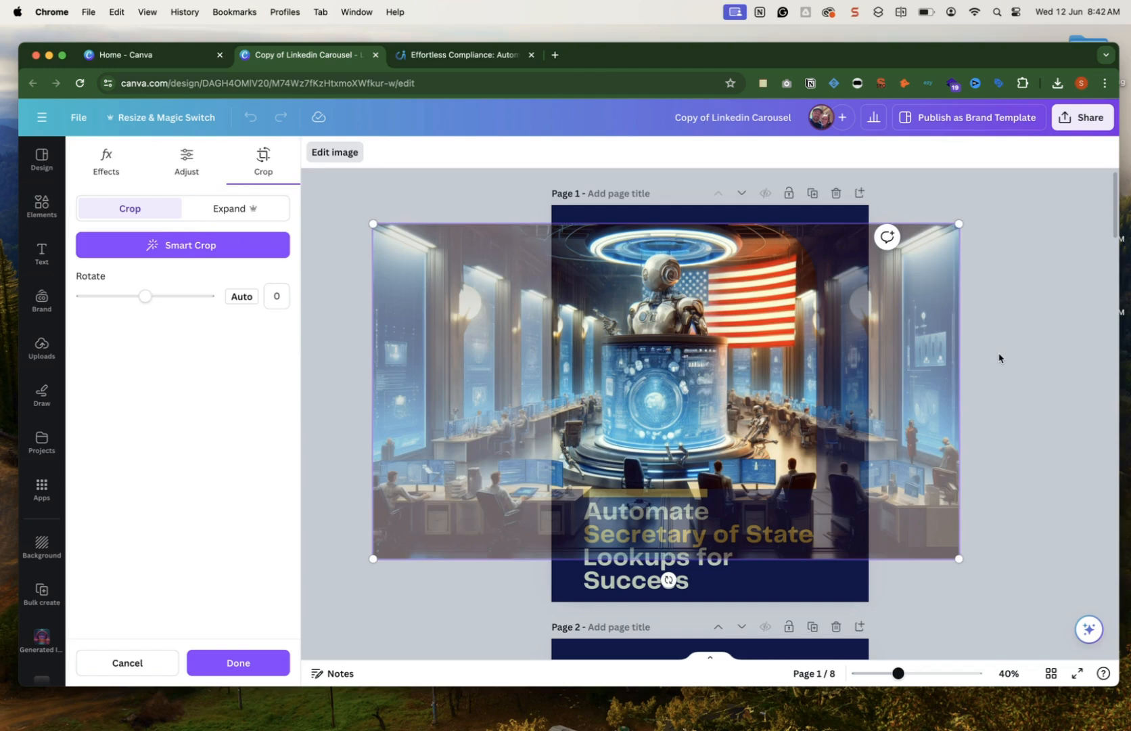
{"action": "key", "text": "Return"}
Change the yellow label above the page 1 title to "Effortless Compliance" and widen it so the text fits on one line.
{"action": "scroll", "coordinate": [998, 358], "scroll_direction": "down", "scroll_amount": 2}
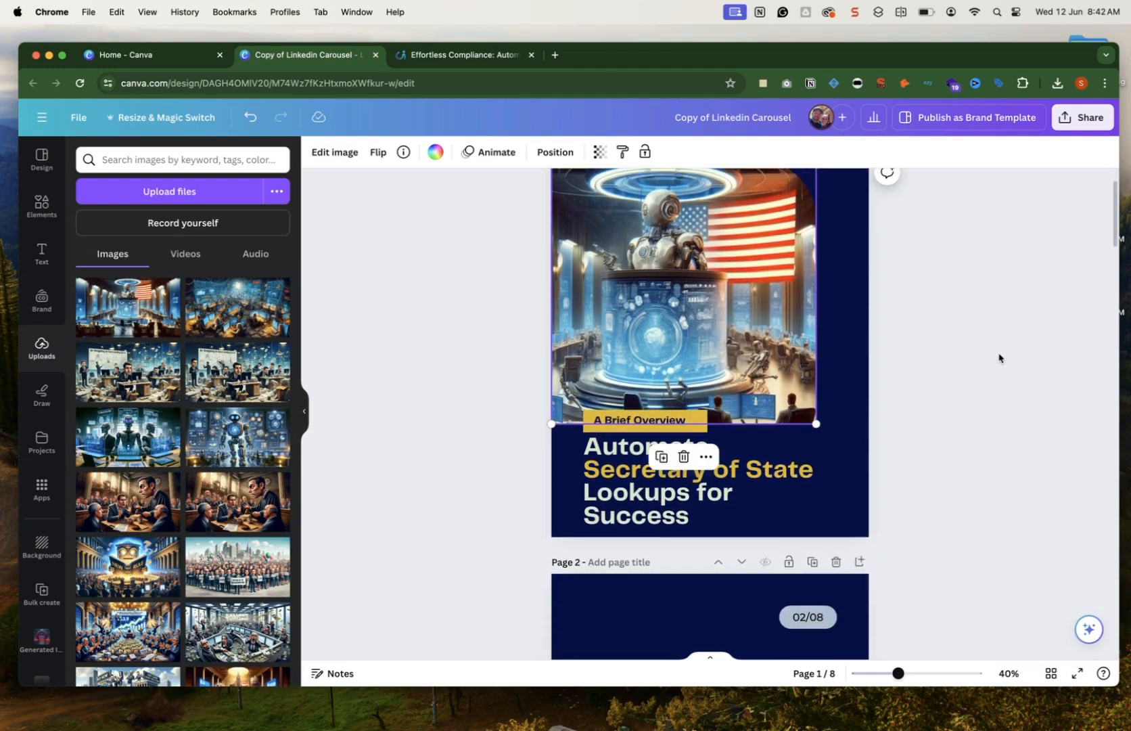
{"action": "left_click", "coordinate": [646, 419]}
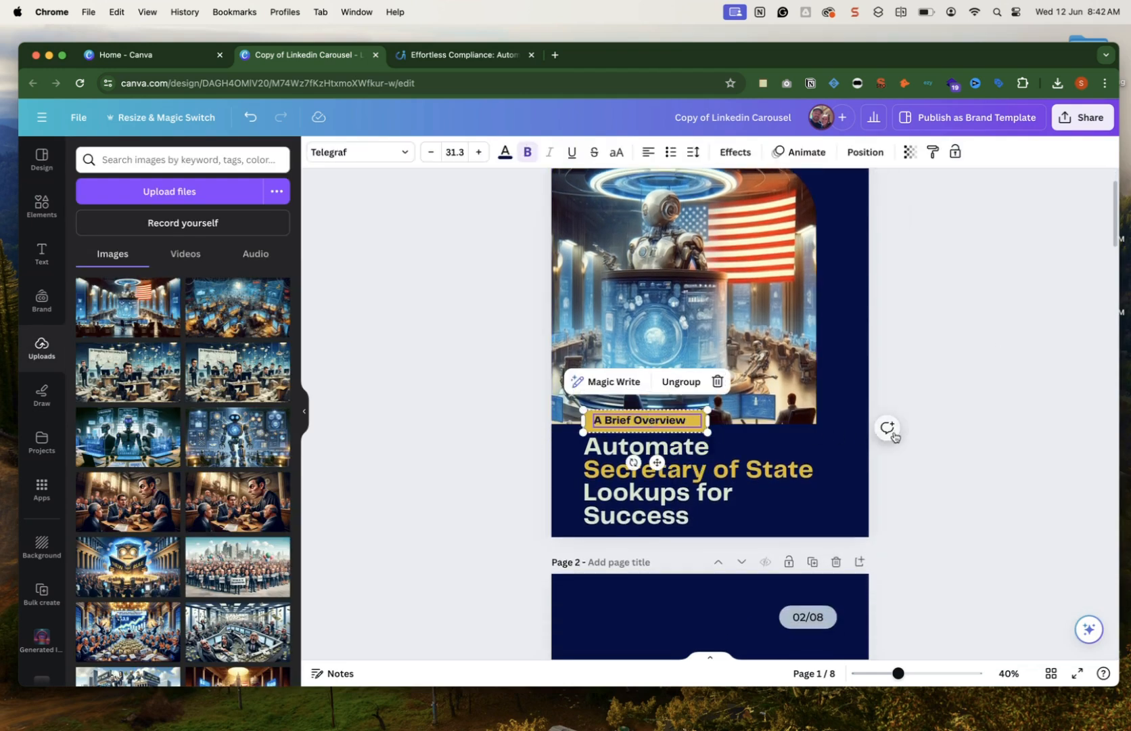
{"action": "left_click", "coordinate": [657, 423]}
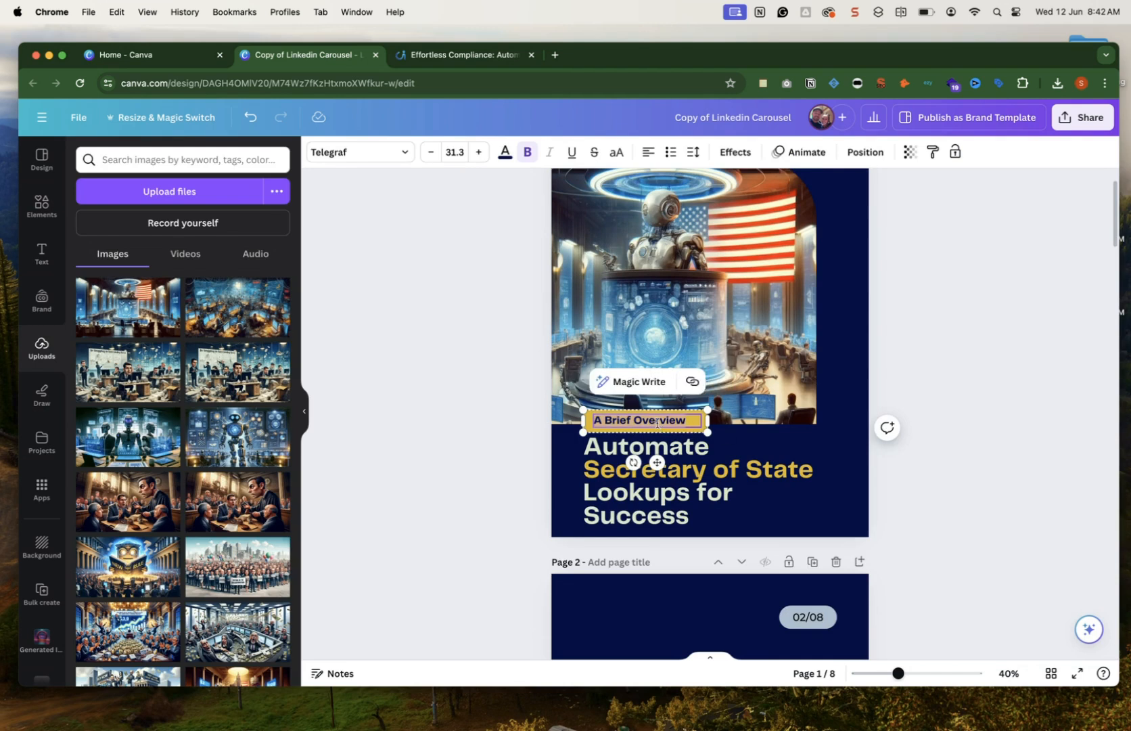
{"action": "type", "text": "Effortl"}
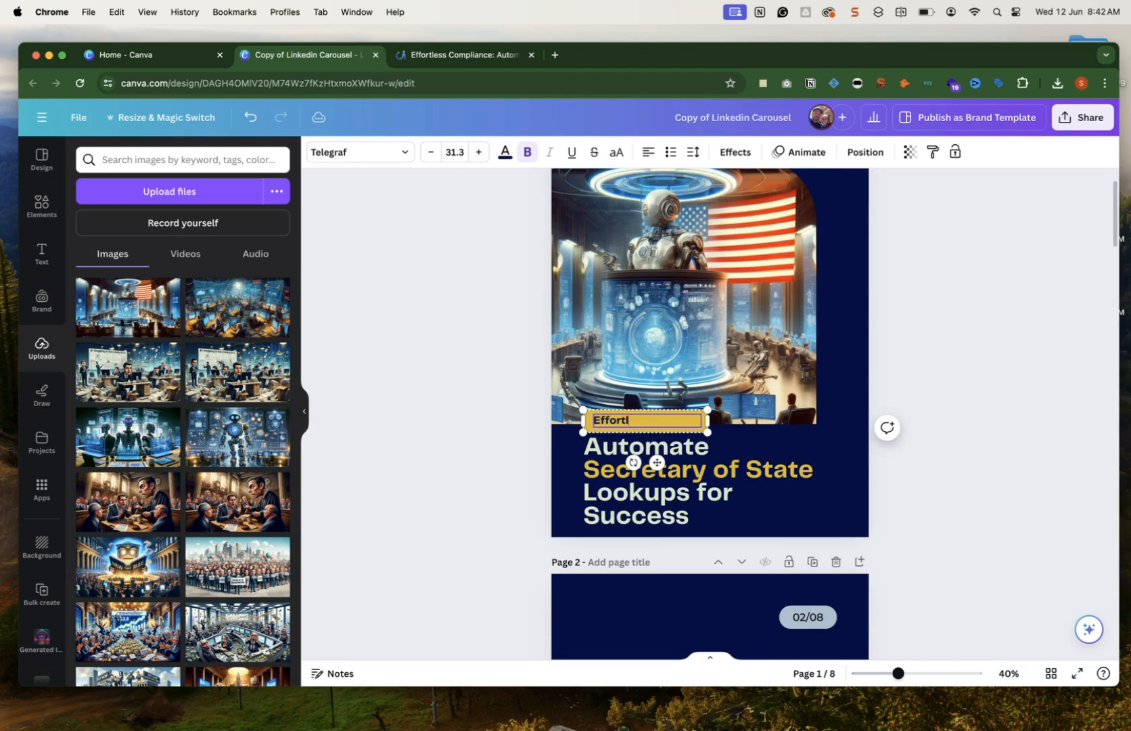
{"action": "type", "text": "ess Compliance"}
{"action": "scroll", "coordinate": [707, 433], "scroll_direction": "up", "scroll_amount": 2}
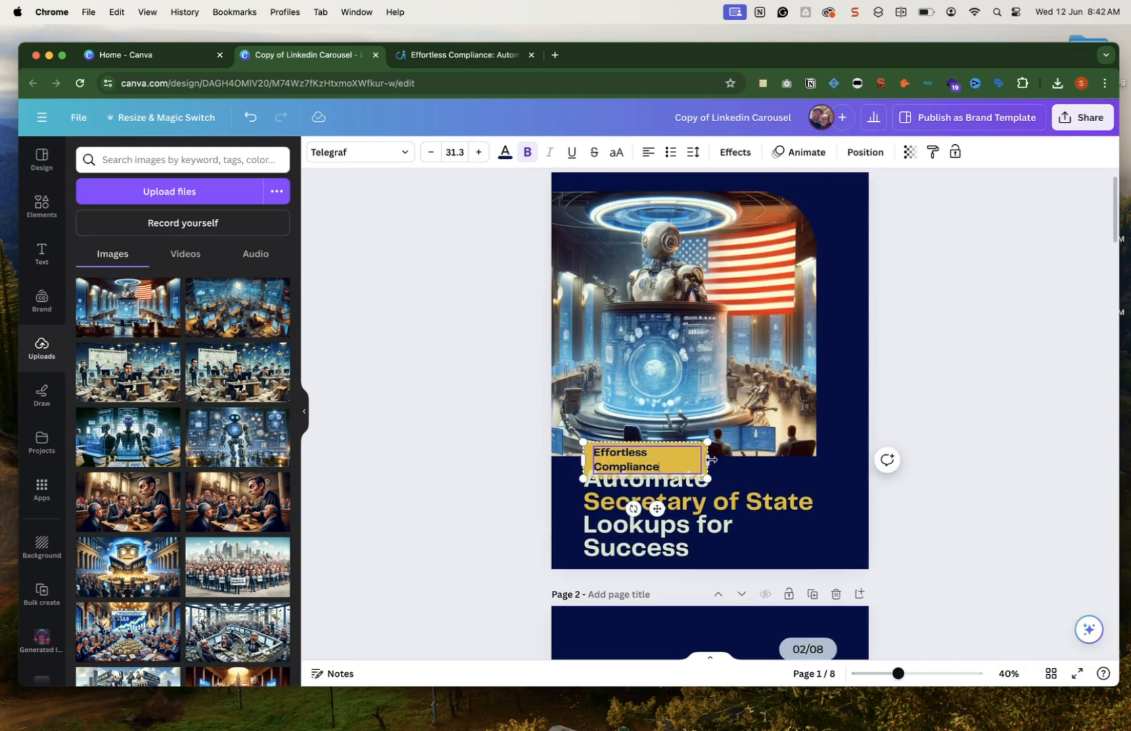
{"action": "left_click_drag", "start_coordinate": [709, 461], "coordinate": [724, 460]}
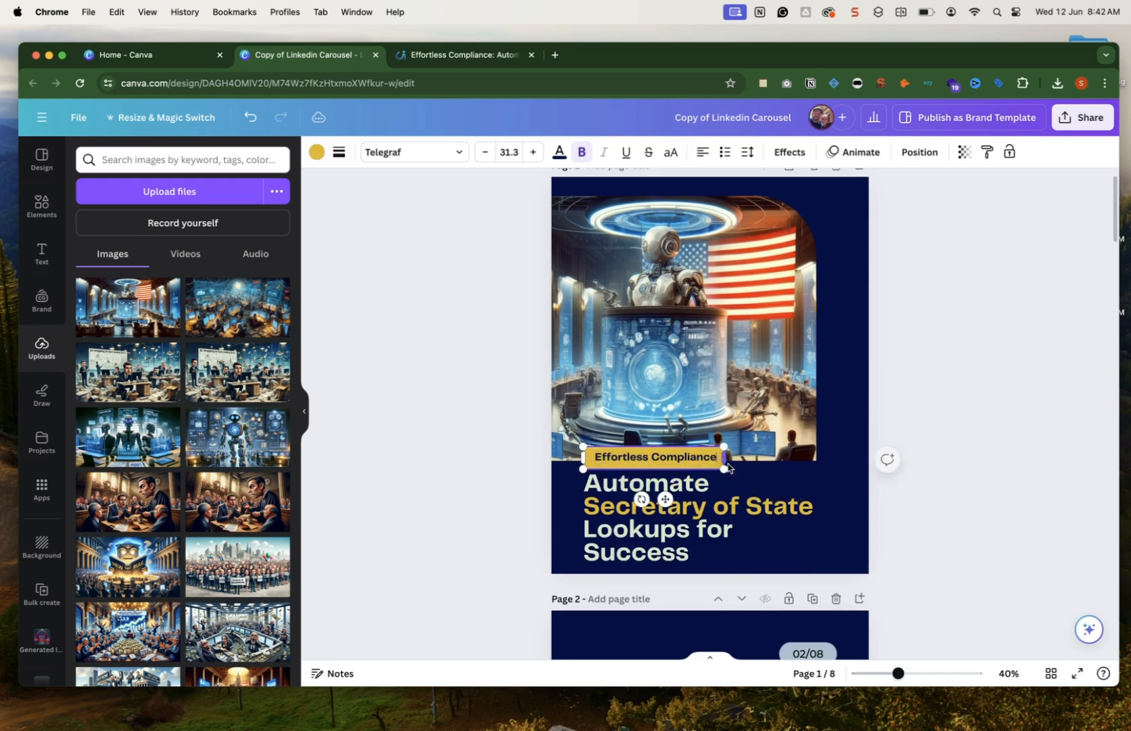
{"action": "left_click", "coordinate": [945, 496]}
Detach the blog post tab into its own browser window, move that window to Desktop 3 and switch there.
{"action": "scroll", "coordinate": [945, 496], "scroll_direction": "down", "scroll_amount": 8}
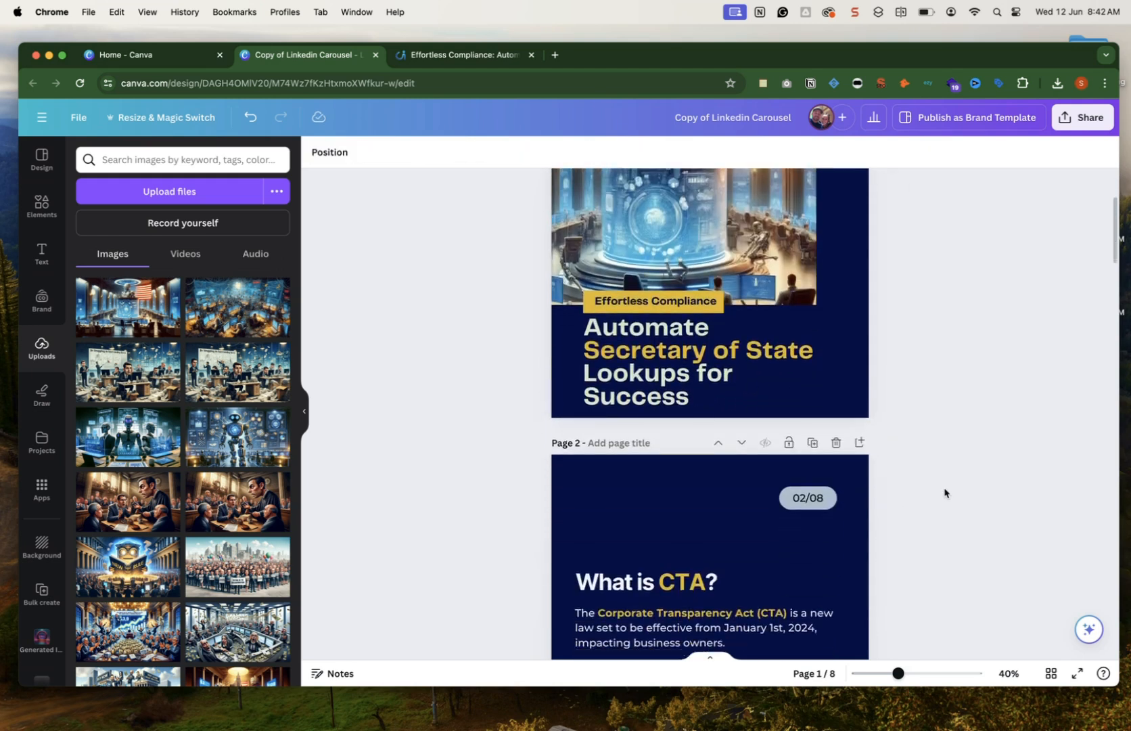
{"action": "scroll", "coordinate": [939, 474], "scroll_direction": "down", "scroll_amount": 4}
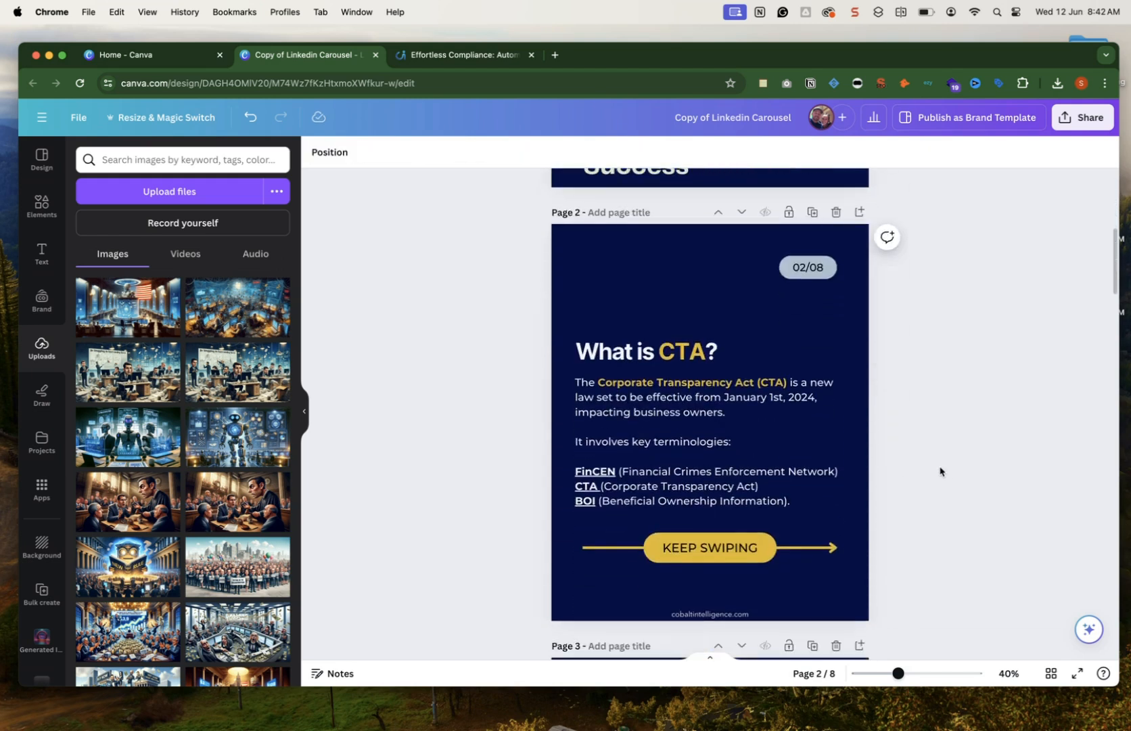
{"action": "scroll", "coordinate": [939, 472], "scroll_direction": "up", "scroll_amount": 7}
{"action": "scroll", "coordinate": [940, 471], "scroll_direction": "down", "scroll_amount": 2}
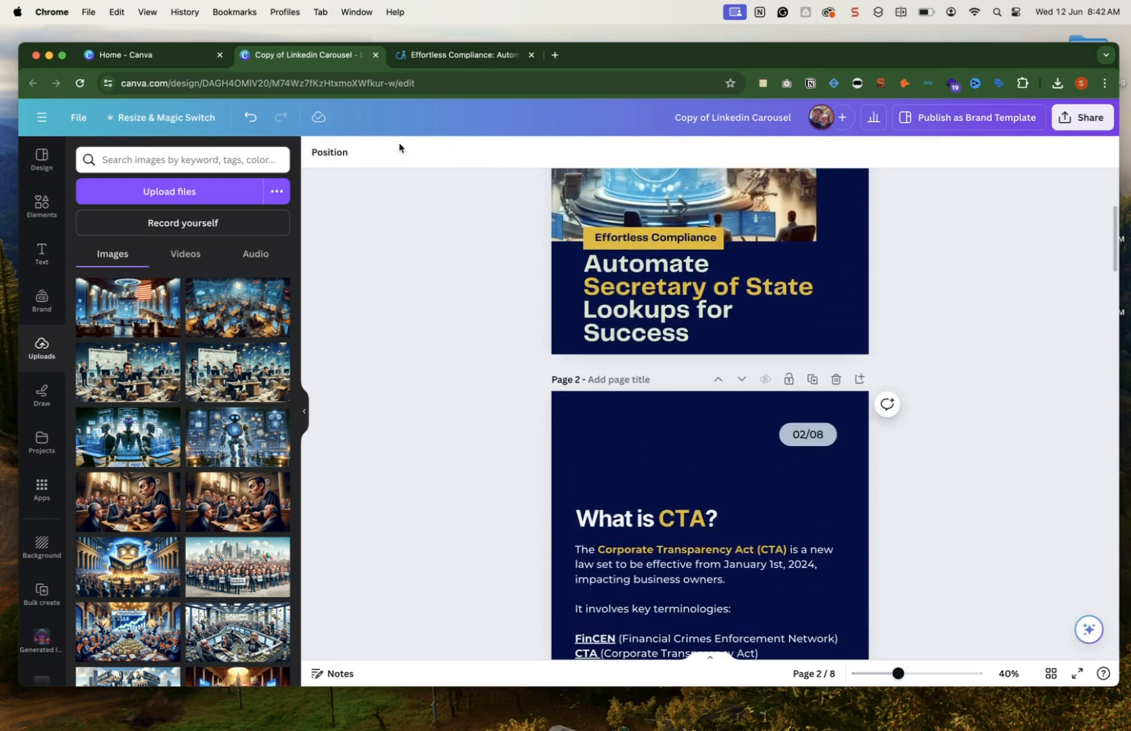
{"action": "left_click_drag", "start_coordinate": [459, 65], "coordinate": [476, 143]}
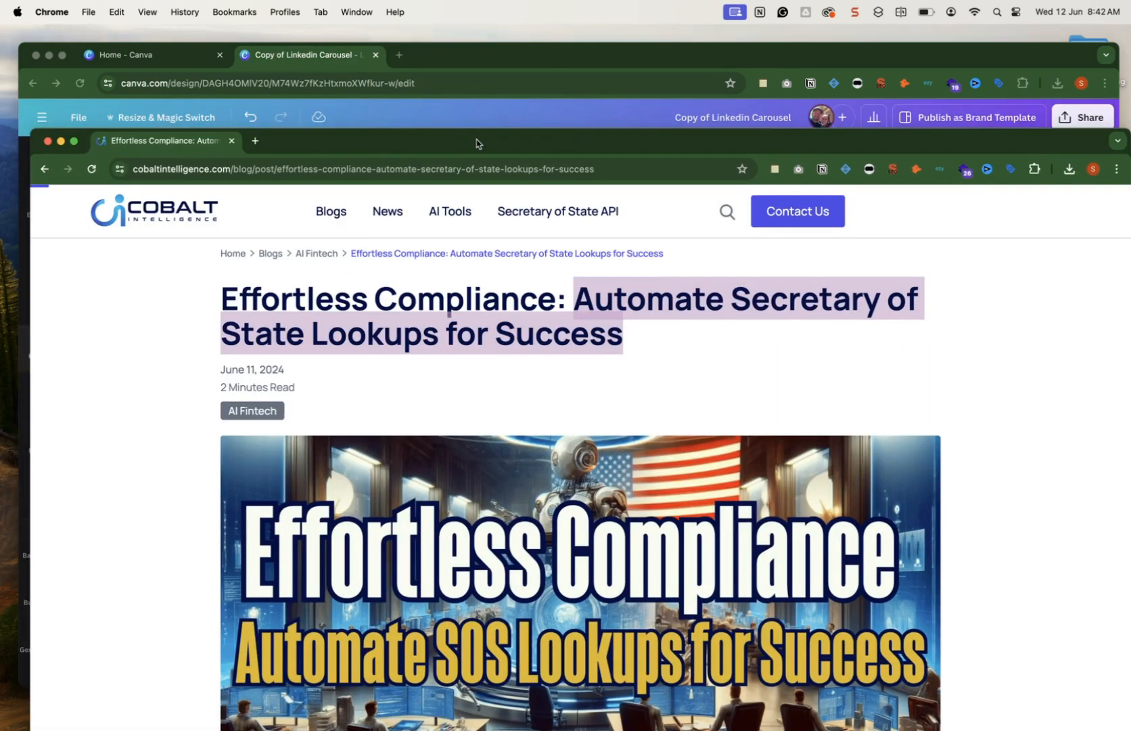
{"action": "key", "text": "ctrl+Up"}
{"action": "left_click_drag", "start_coordinate": [441, 220], "coordinate": [565, 62]}
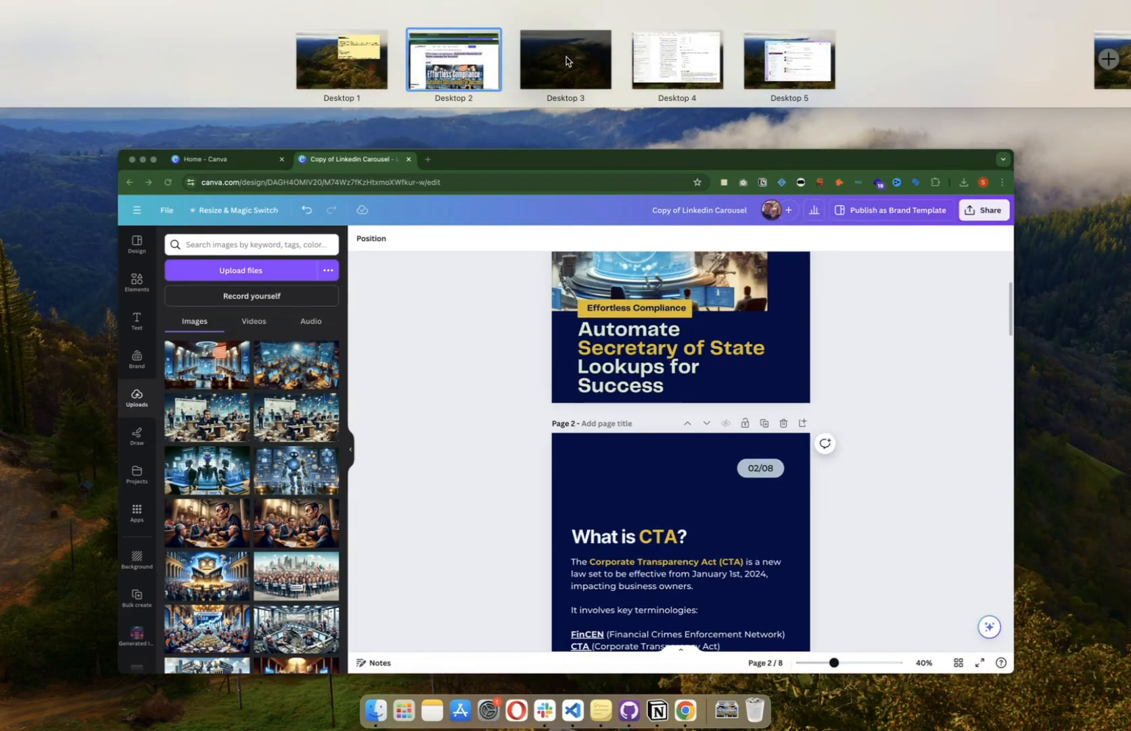
{"action": "left_click", "coordinate": [566, 61]}
Examine the blog post's "Benefits of Automation" section and its list of specific benefits for the carousel's next page.
{"action": "scroll", "coordinate": [606, 462], "scroll_direction": "down", "scroll_amount": 10}
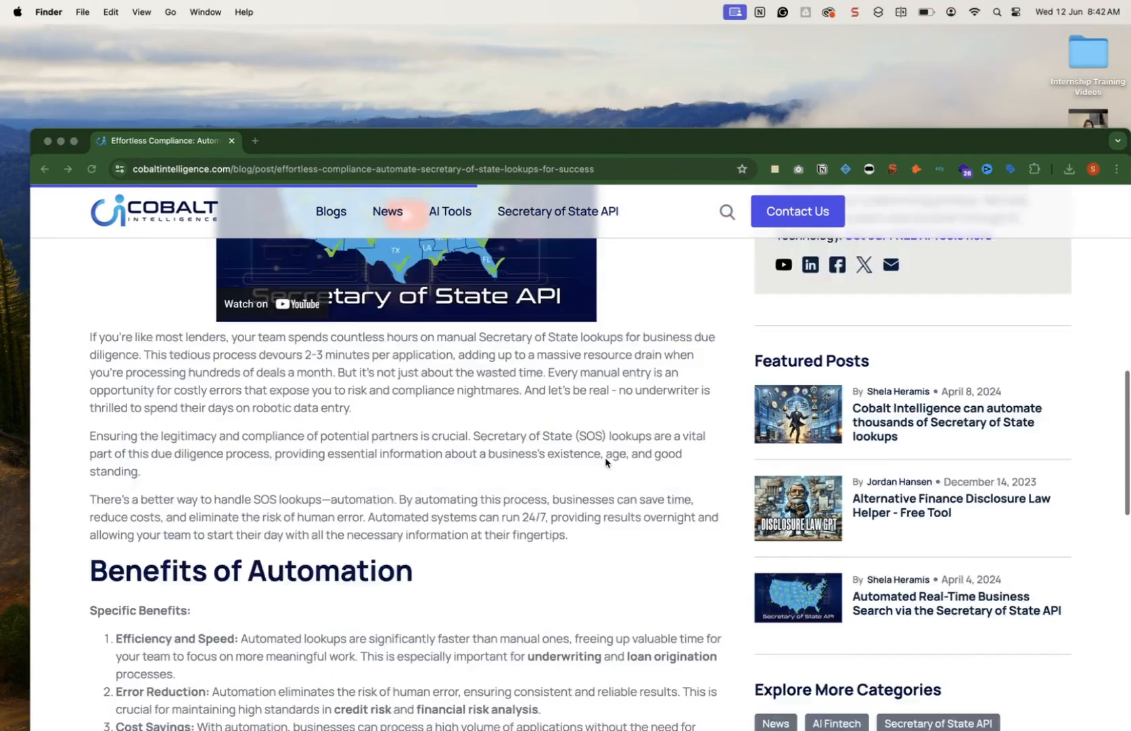
{"action": "scroll", "coordinate": [606, 462], "scroll_direction": "up", "scroll_amount": 1}
{"action": "scroll", "coordinate": [596, 457], "scroll_direction": "down", "scroll_amount": 5}
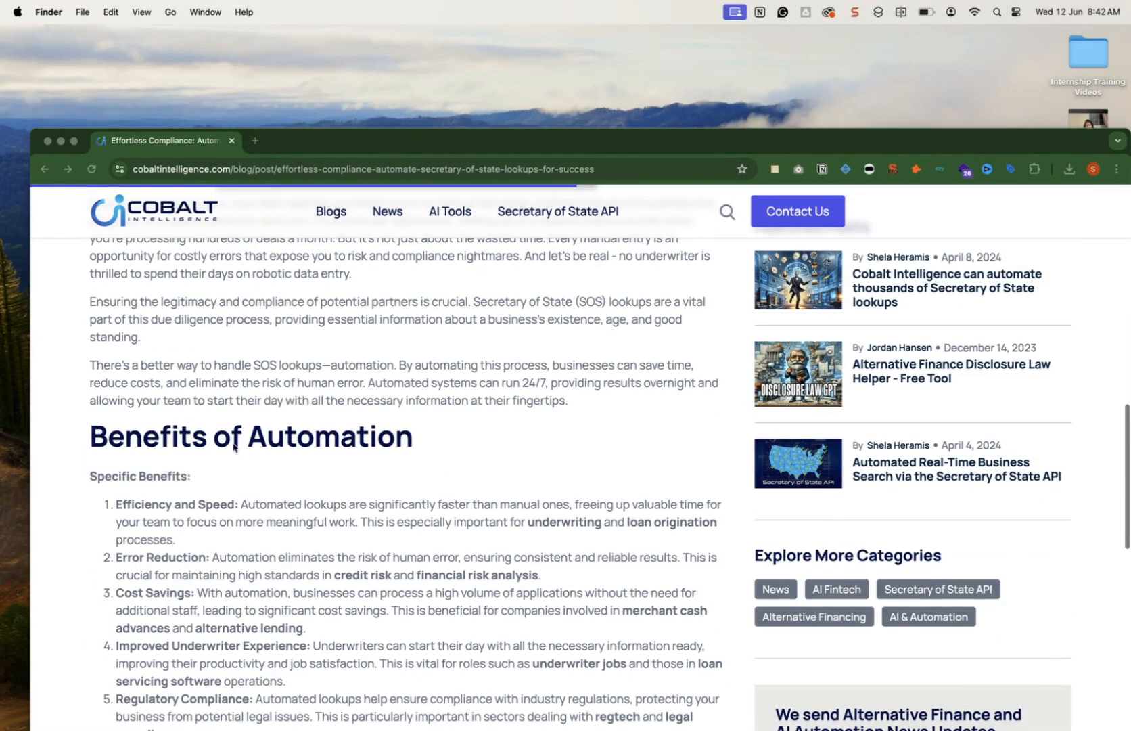
{"action": "left_click_drag", "start_coordinate": [90, 436], "coordinate": [487, 458]}
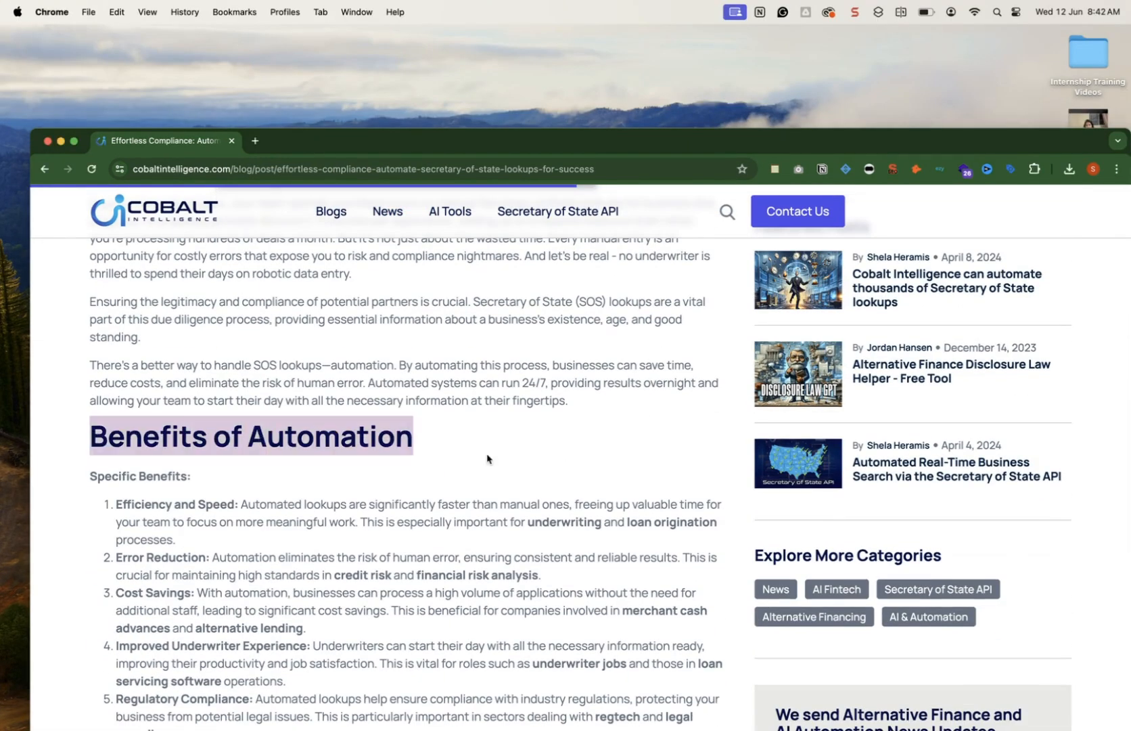
{"action": "left_click_drag", "start_coordinate": [613, 146], "coordinate": [618, 60]}
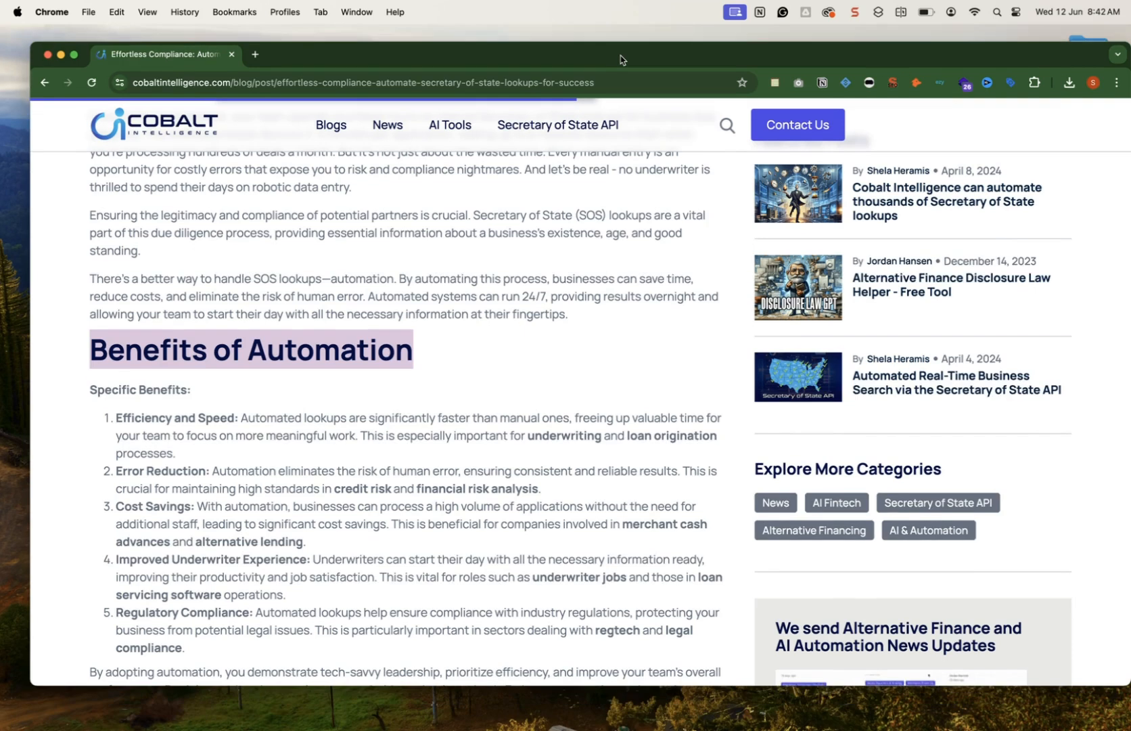
{"action": "left_click", "coordinate": [479, 399]}
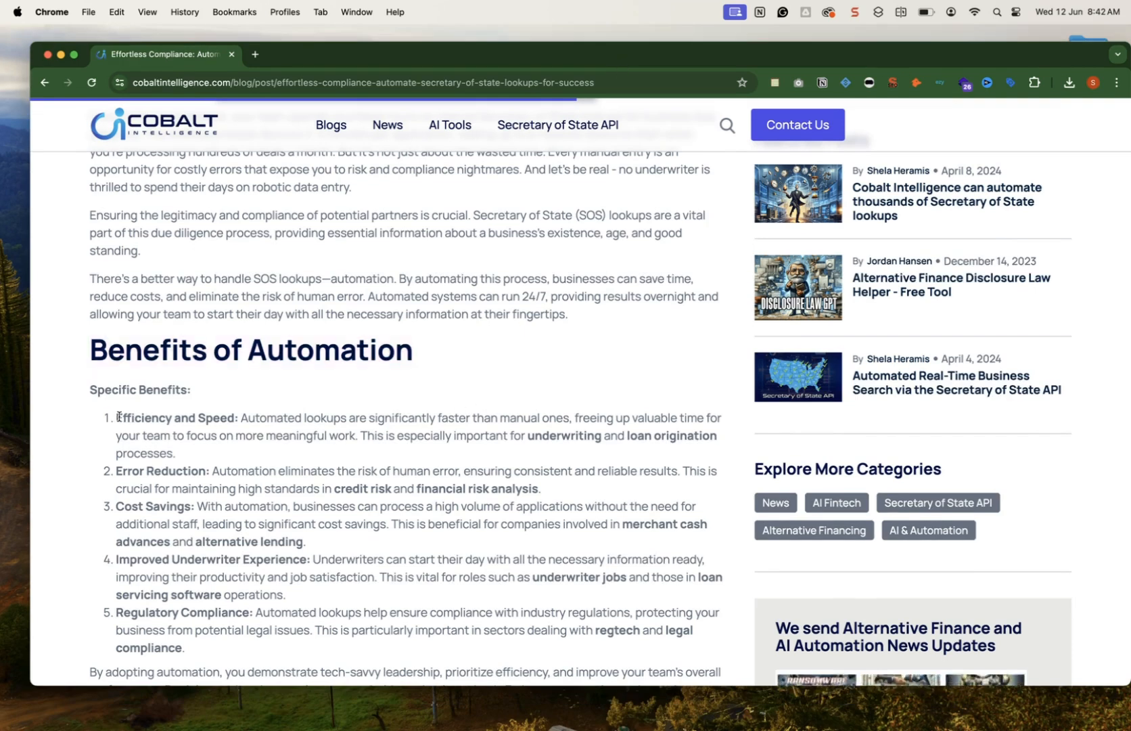
Copy the "Efficiency and Speed" benefit name from the blog post and replace the page 2 title with it.
{"action": "left_click_drag", "start_coordinate": [116, 417], "coordinate": [236, 414]}
{"action": "scroll", "coordinate": [236, 415], "scroll_direction": "up", "scroll_amount": 1}
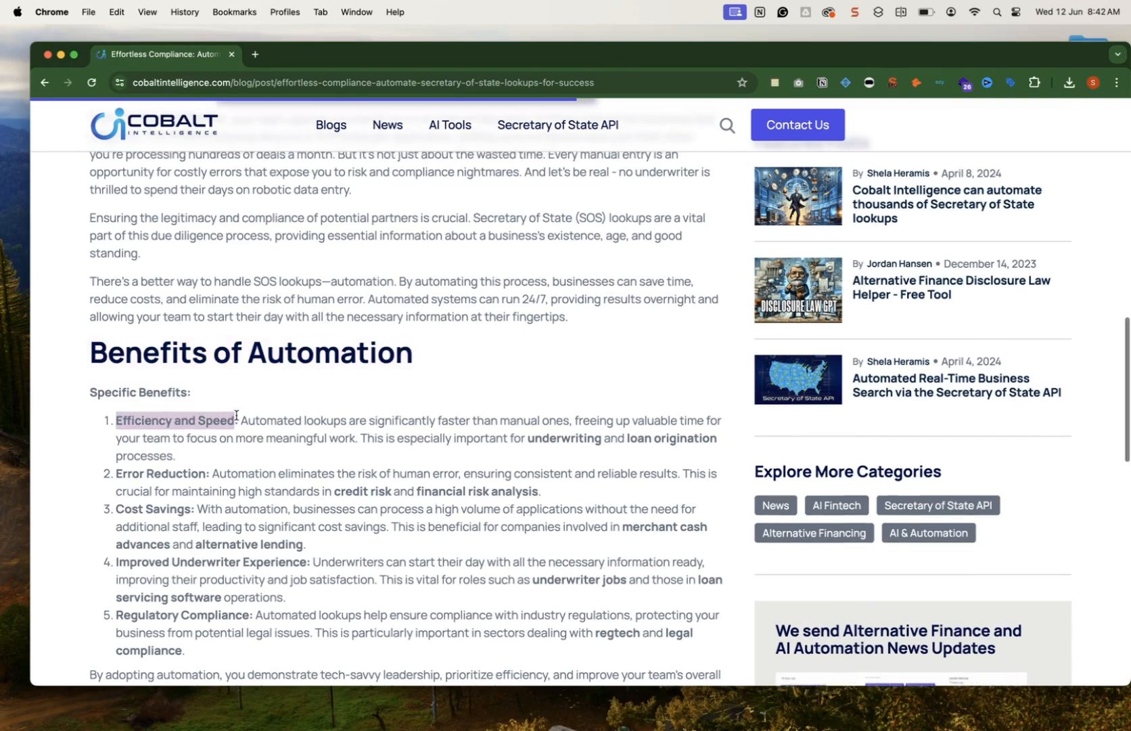
{"action": "key", "text": "super+c"}
{"action": "key", "text": "ctrl+Left"}
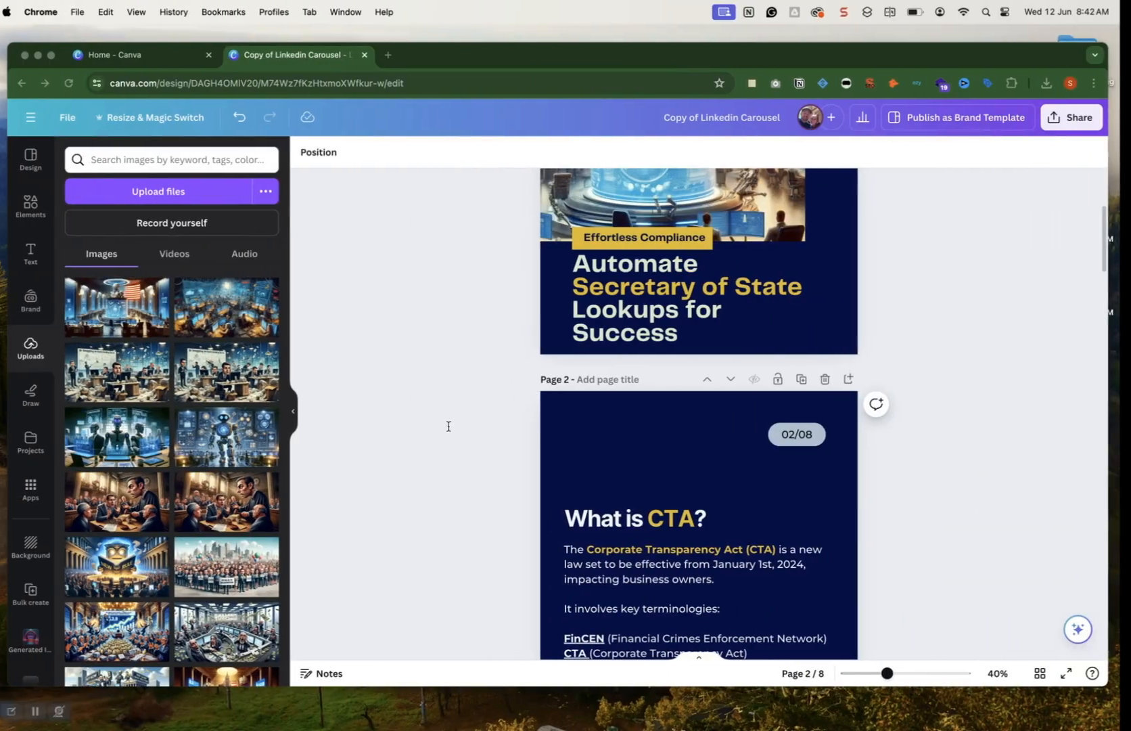
{"action": "scroll", "coordinate": [683, 472], "scroll_direction": "down", "scroll_amount": 1}
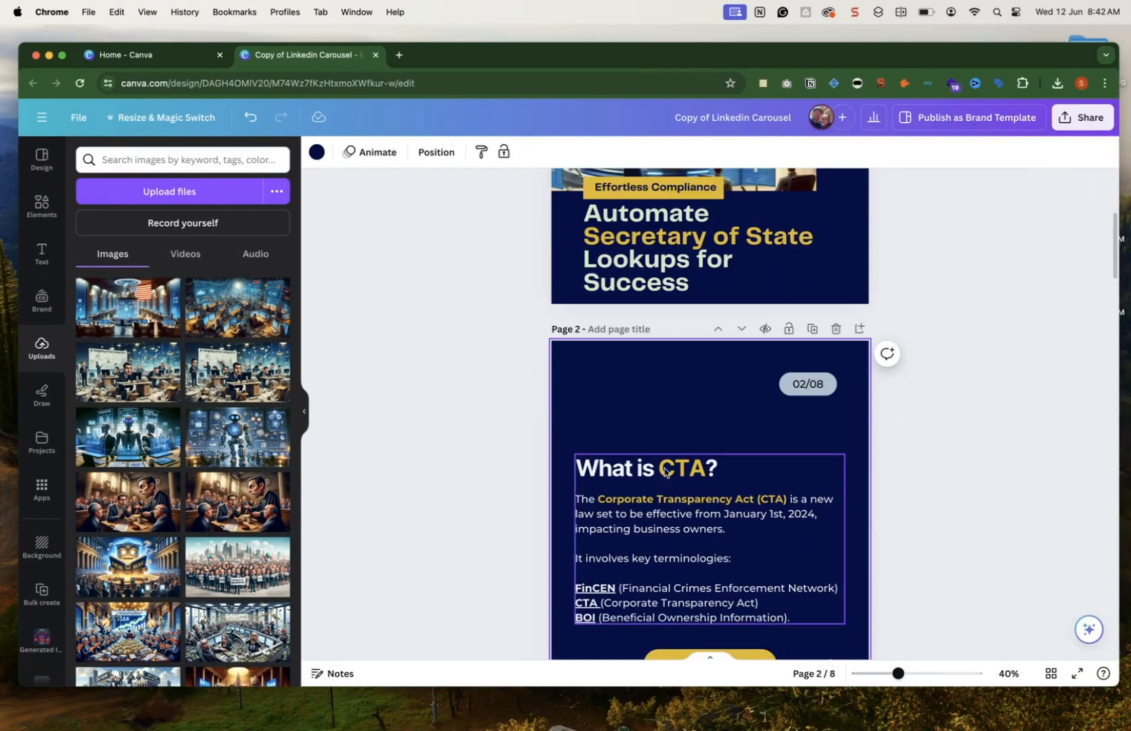
{"action": "triple_click", "coordinate": [665, 462]}
{"action": "key", "text": "super+v"}
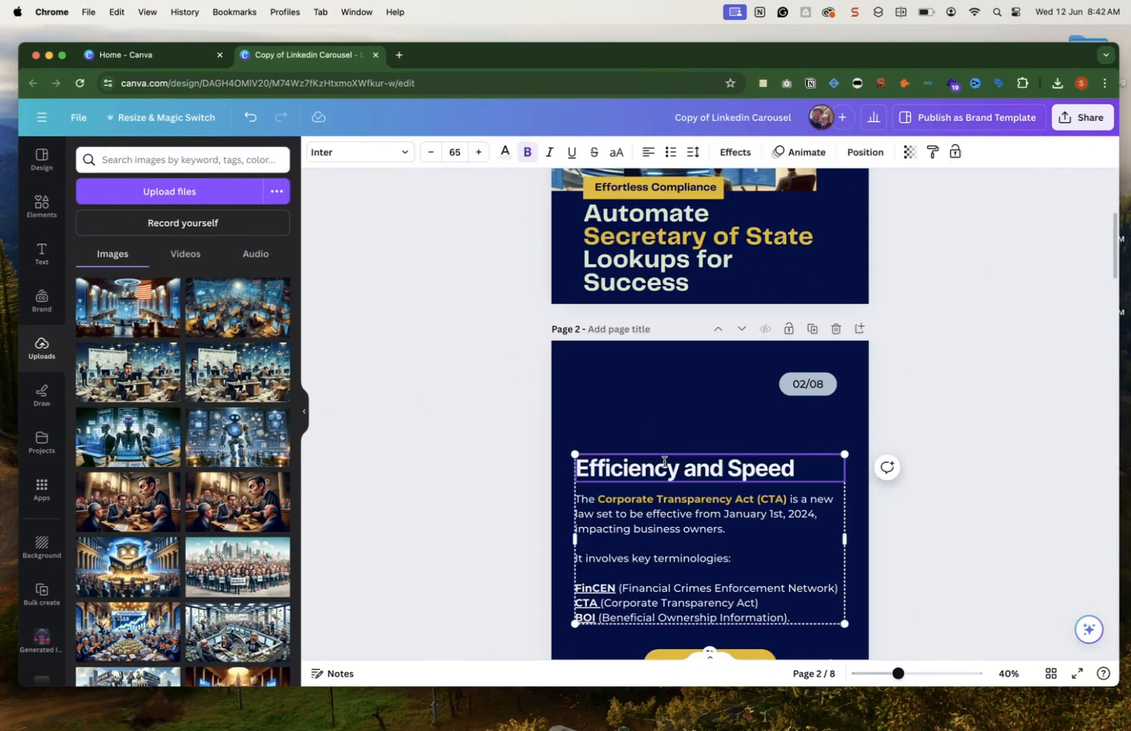
Replace the page 2 body text with the blog post's description of the Efficiency and Speed benefit.
{"action": "key", "text": "ctrl+Right"}
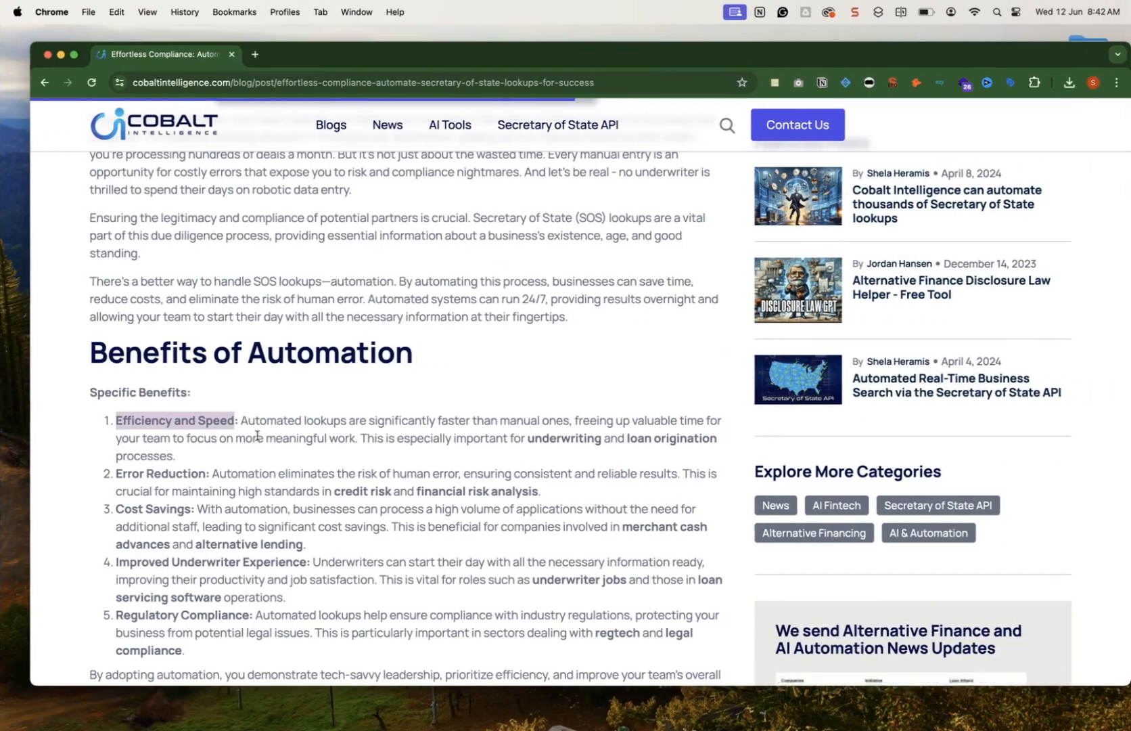
{"action": "left_click_drag", "start_coordinate": [244, 422], "coordinate": [229, 460]}
{"action": "key", "text": "ctrl+Left"}
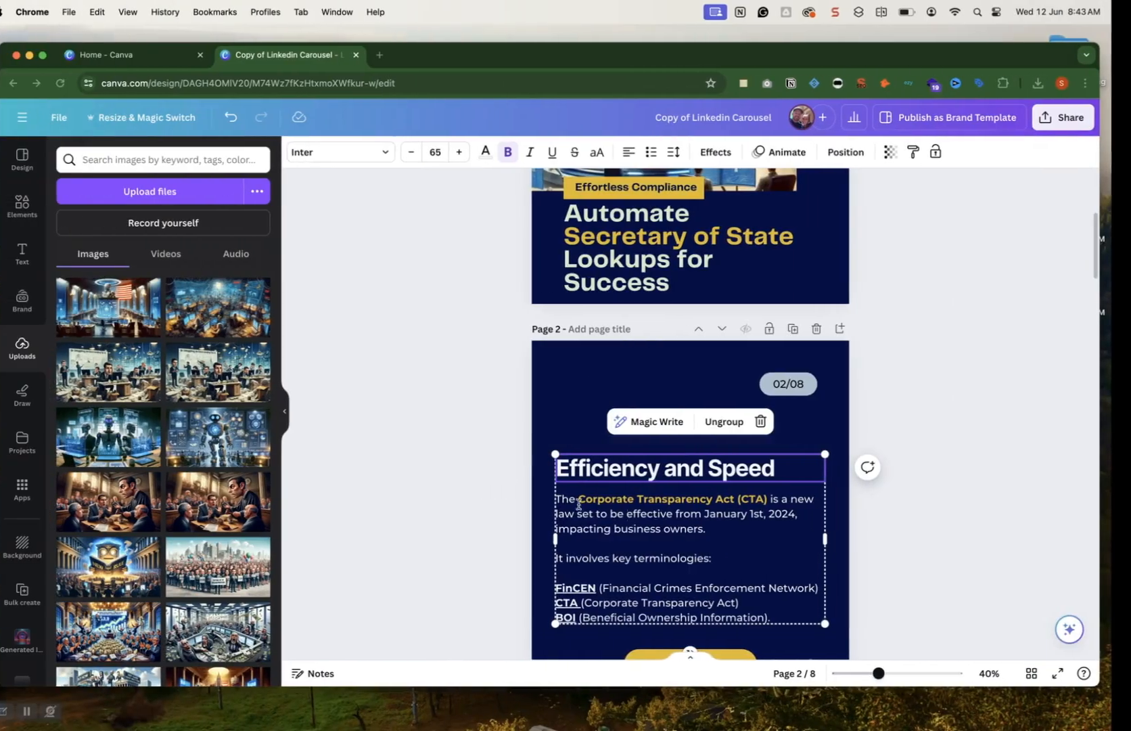
{"action": "left_click", "coordinate": [666, 538]}
{"action": "left_click", "coordinate": [792, 615]}
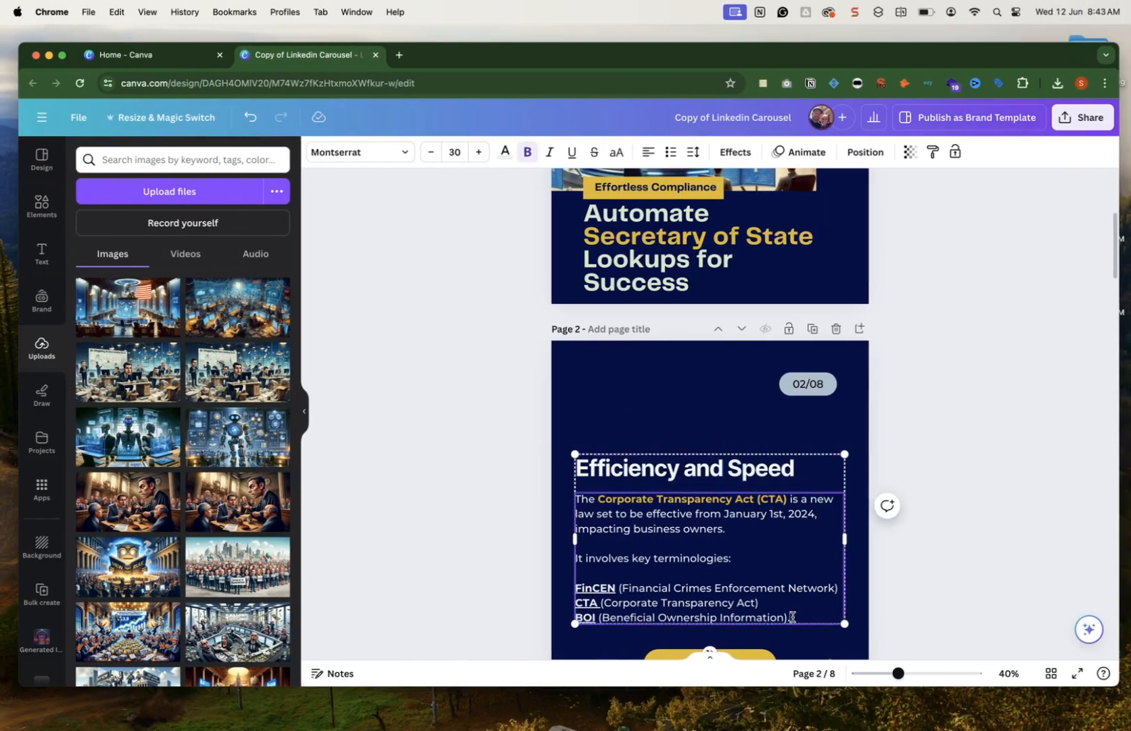
{"action": "left_click_drag", "start_coordinate": [793, 616], "coordinate": [573, 493]}
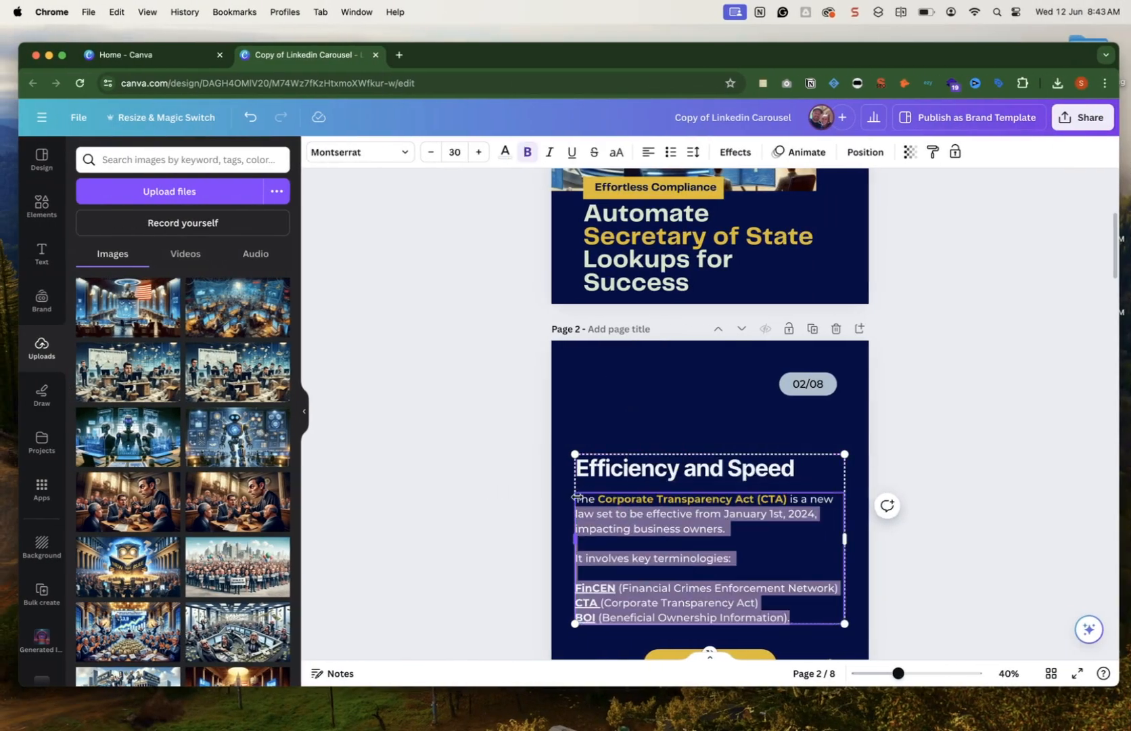
{"action": "key", "text": "BackSpace"}
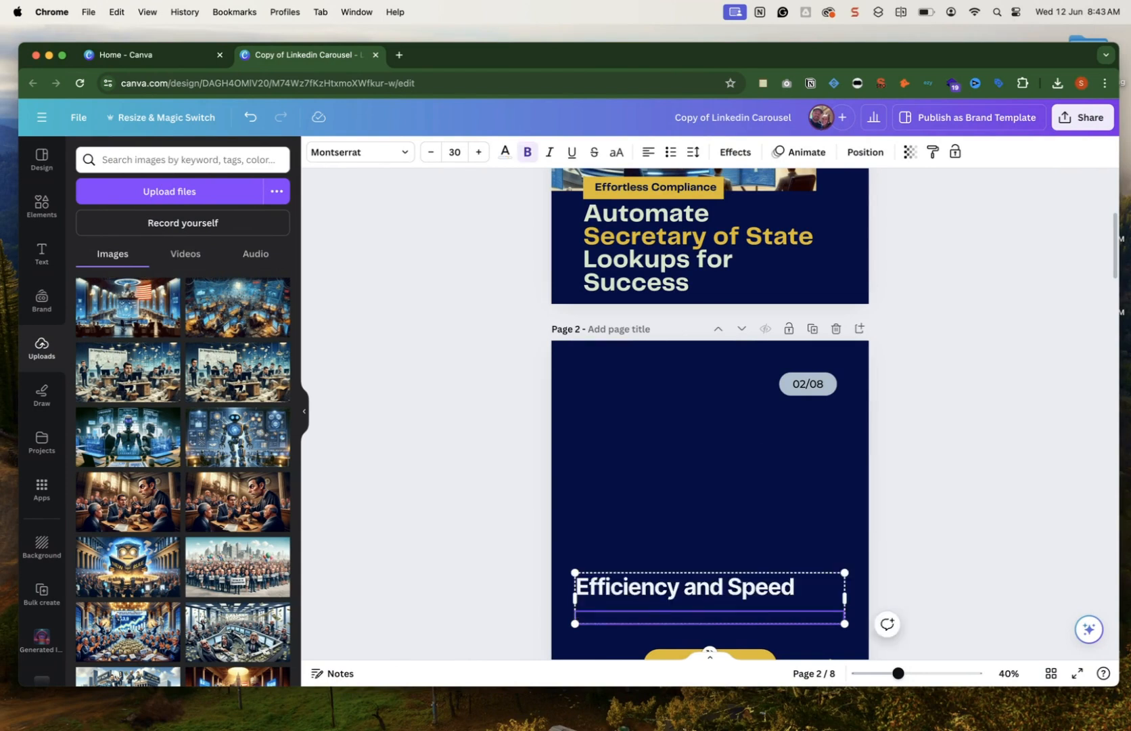
{"action": "key", "text": "super+v"}
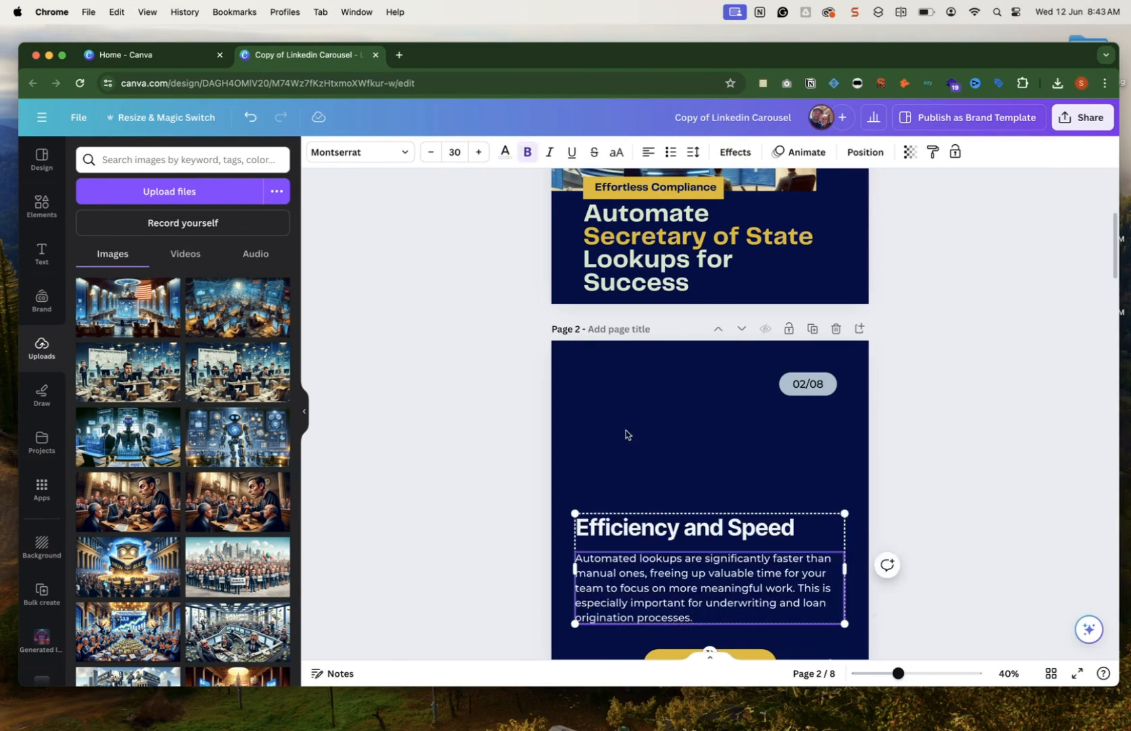
Move the page 2 title and body text group upward, away from the "KEEP SWIPING" arrow.
{"action": "left_click", "coordinate": [626, 434]}
{"action": "scroll", "coordinate": [709, 490], "scroll_direction": "down", "scroll_amount": 3}
{"action": "mouse_move", "coordinate": [713, 441]}
{"action": "left_mouse_down"}
{"action": "mouse_move", "coordinate": [702, 414]}
{"action": "mouse_move", "coordinate": [698, 423]}
{"action": "left_mouse_up"}
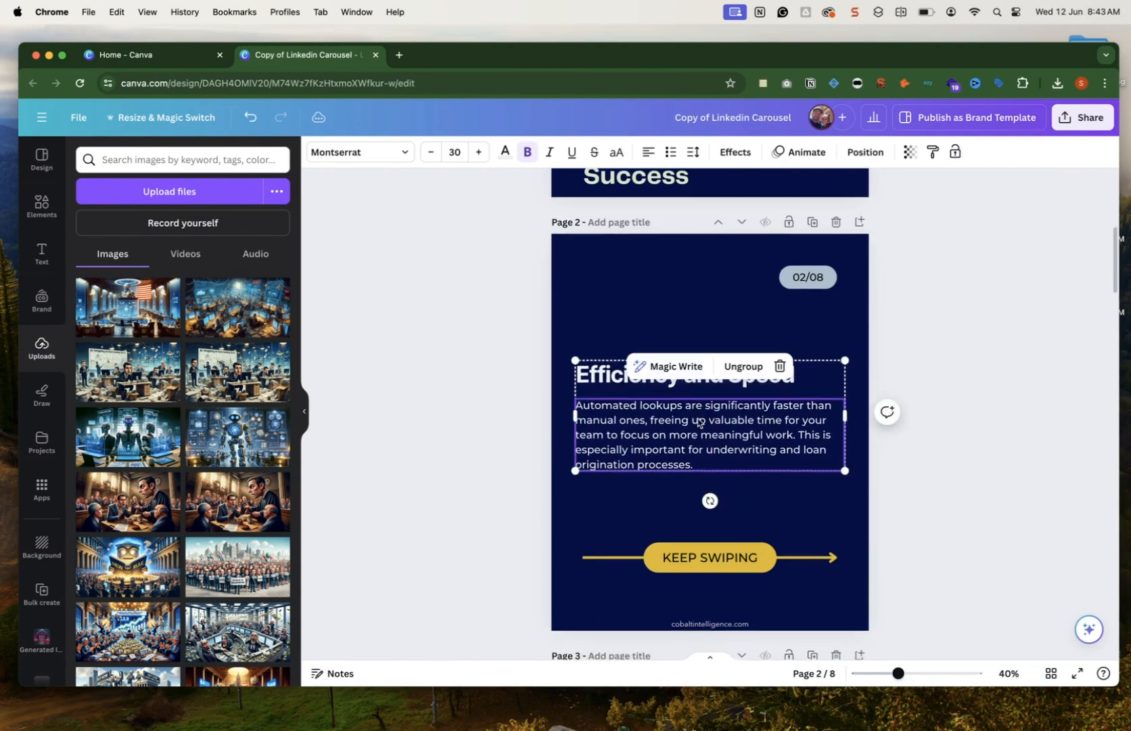
Recolor the whole page 2 title "Efficiency and Speed" with the Brand Kit's gold color.
{"action": "left_click", "coordinate": [536, 366]}
{"action": "left_click", "coordinate": [643, 373]}
{"action": "double_click", "coordinate": [640, 373]}
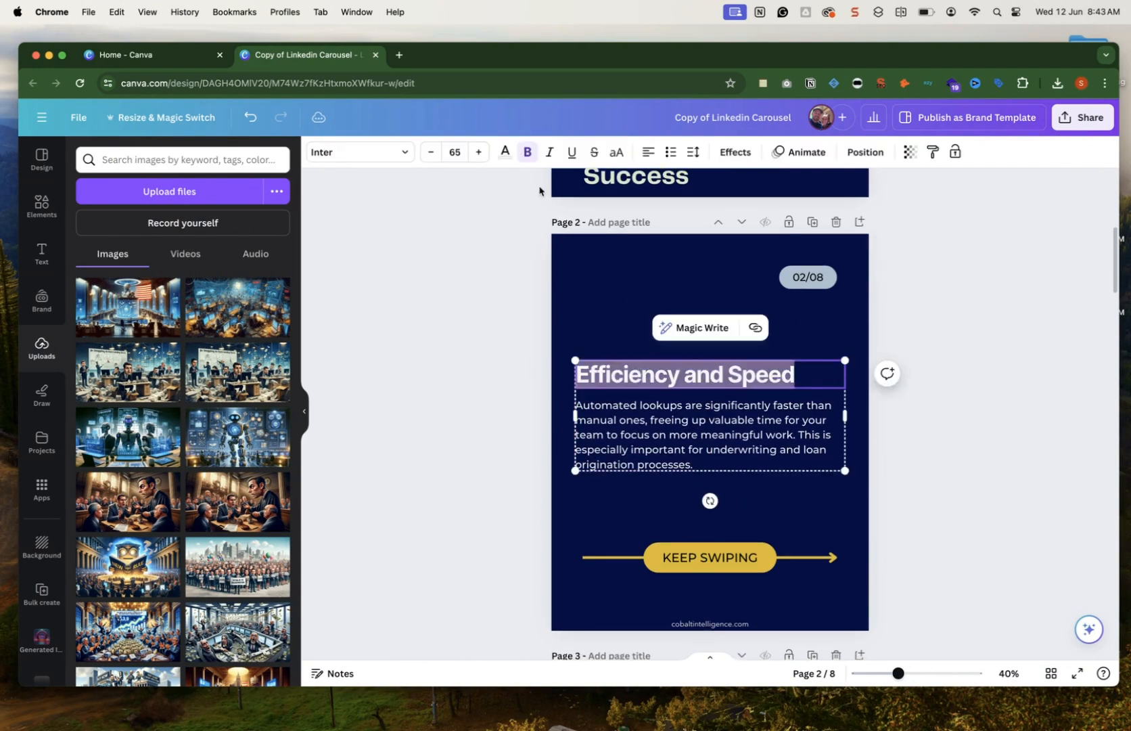
{"action": "left_click", "coordinate": [506, 155]}
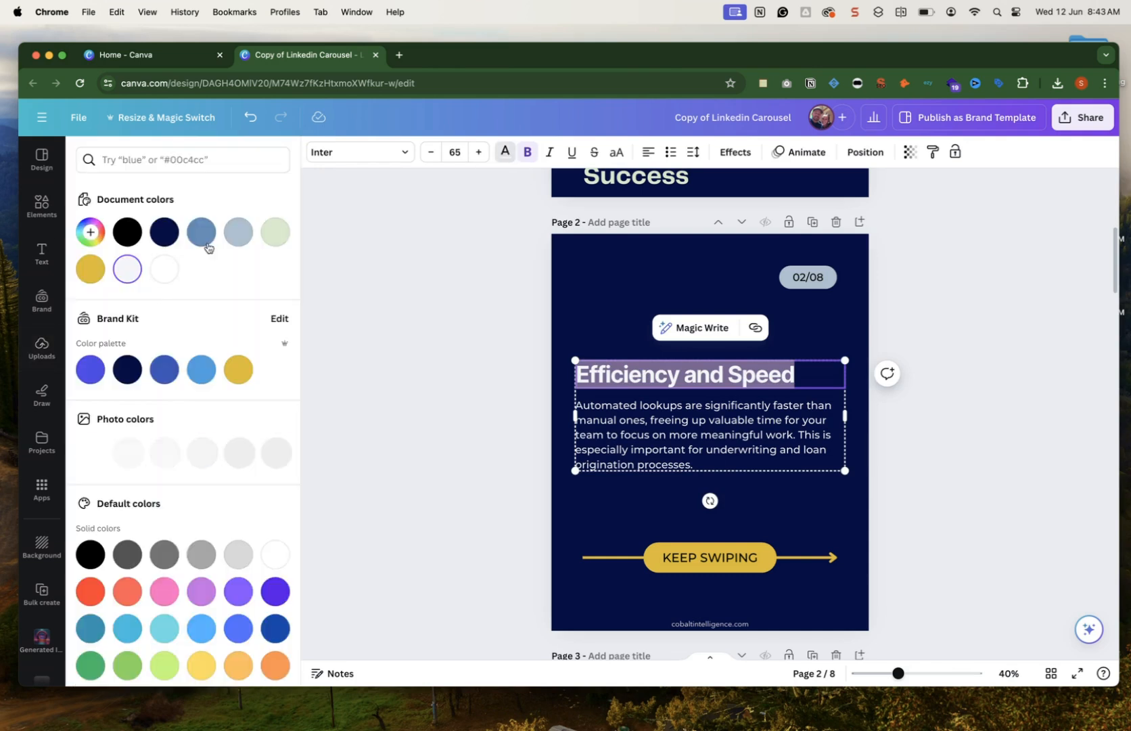
{"action": "left_click", "coordinate": [238, 369]}
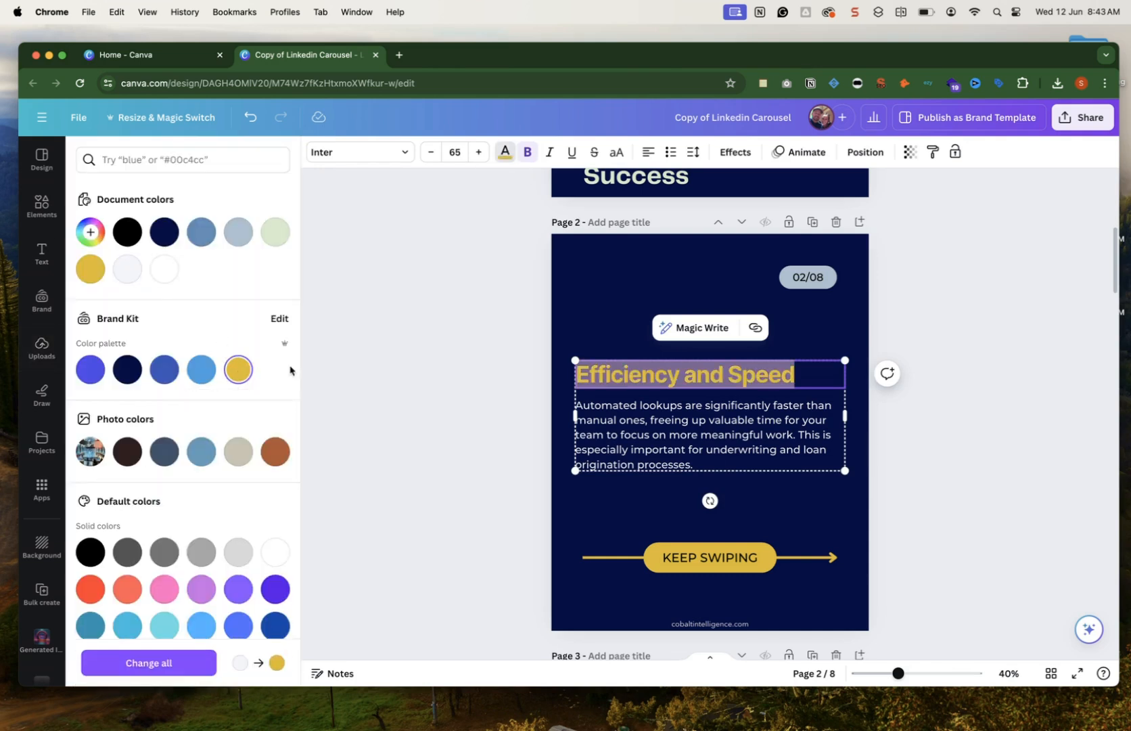
{"action": "left_click", "coordinate": [793, 498]}
Replace the page 3 title with "Error Reduction", the second benefit in the blog post's list.
{"action": "scroll", "coordinate": [792, 502], "scroll_direction": "down", "scroll_amount": 5}
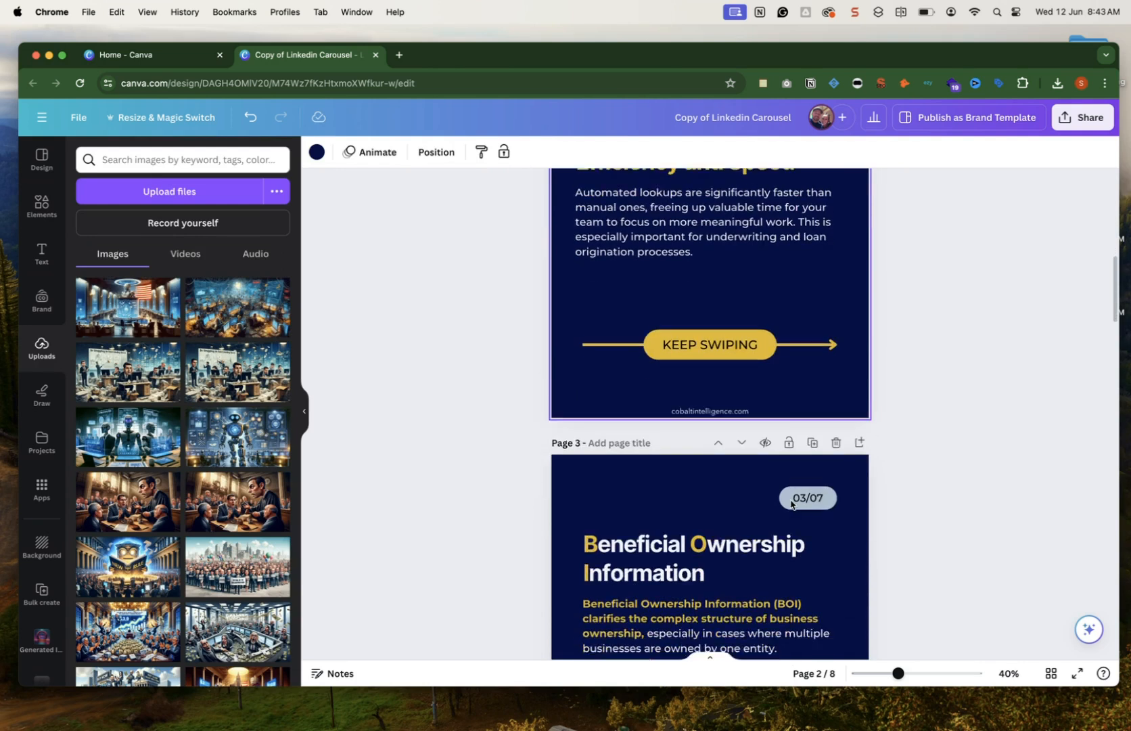
{"action": "scroll", "coordinate": [792, 503], "scroll_direction": "down", "scroll_amount": 2}
{"action": "left_click", "coordinate": [790, 501]}
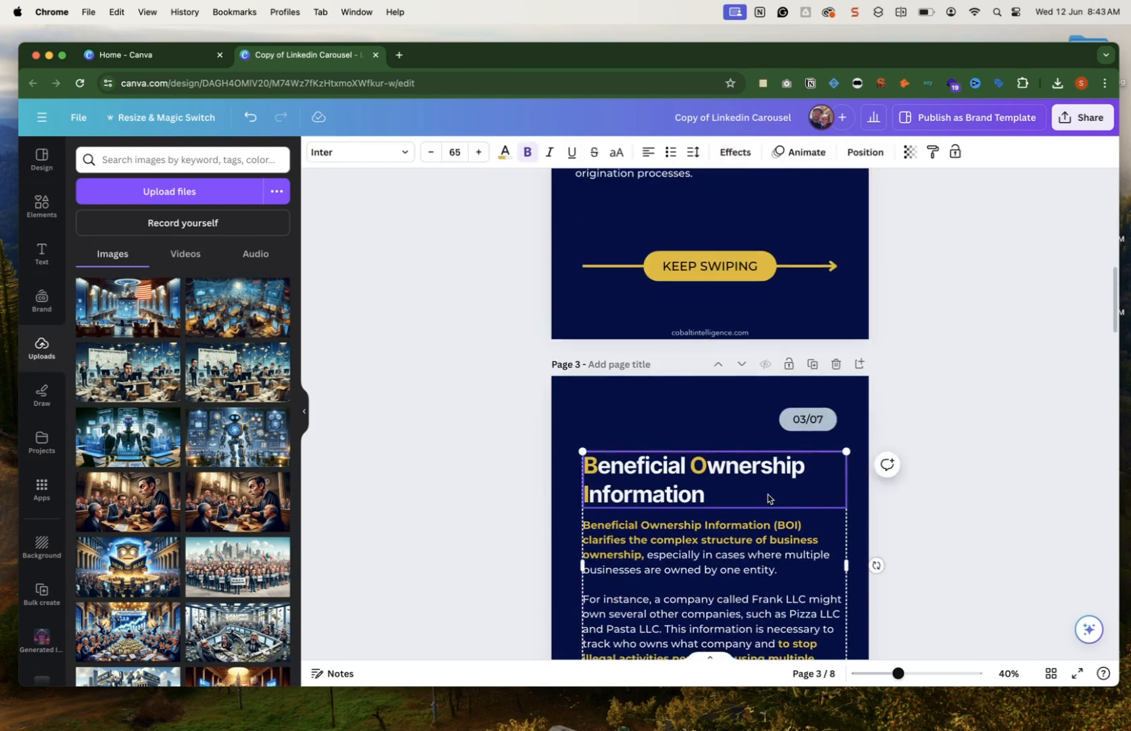
{"action": "scroll", "coordinate": [769, 493], "scroll_direction": "down", "scroll_amount": 3}
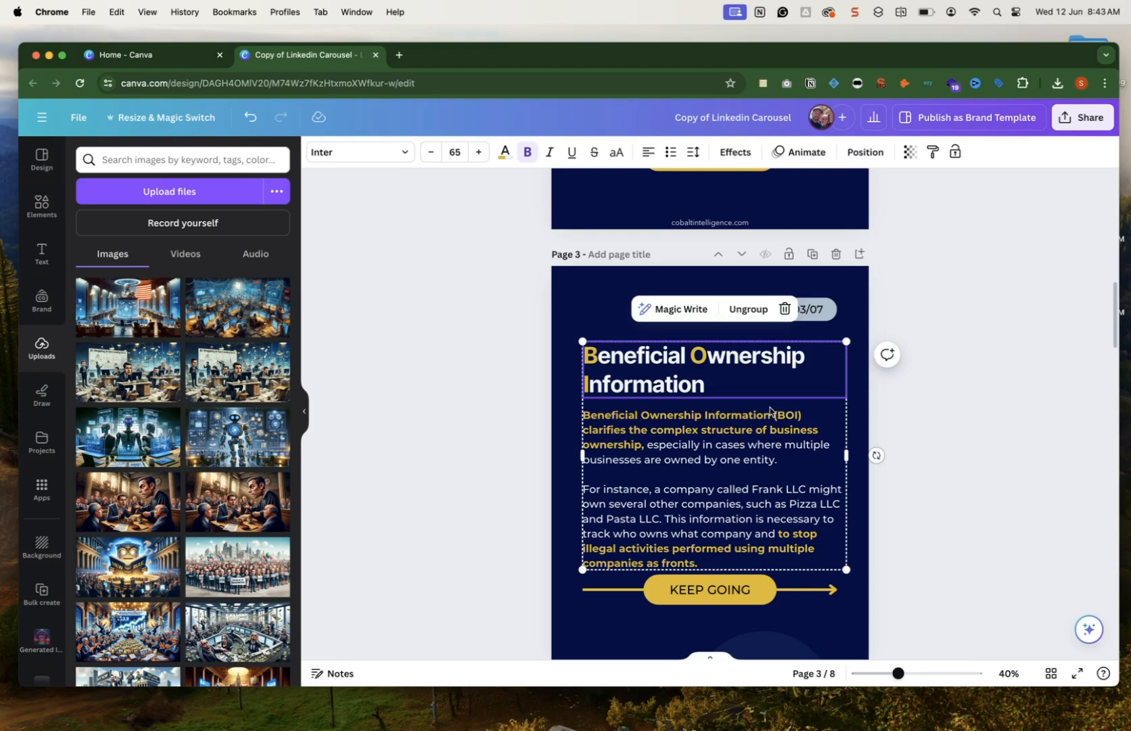
{"action": "key", "text": "ctrl+Right"}
{"action": "left_click_drag", "start_coordinate": [206, 474], "coordinate": [123, 473]}
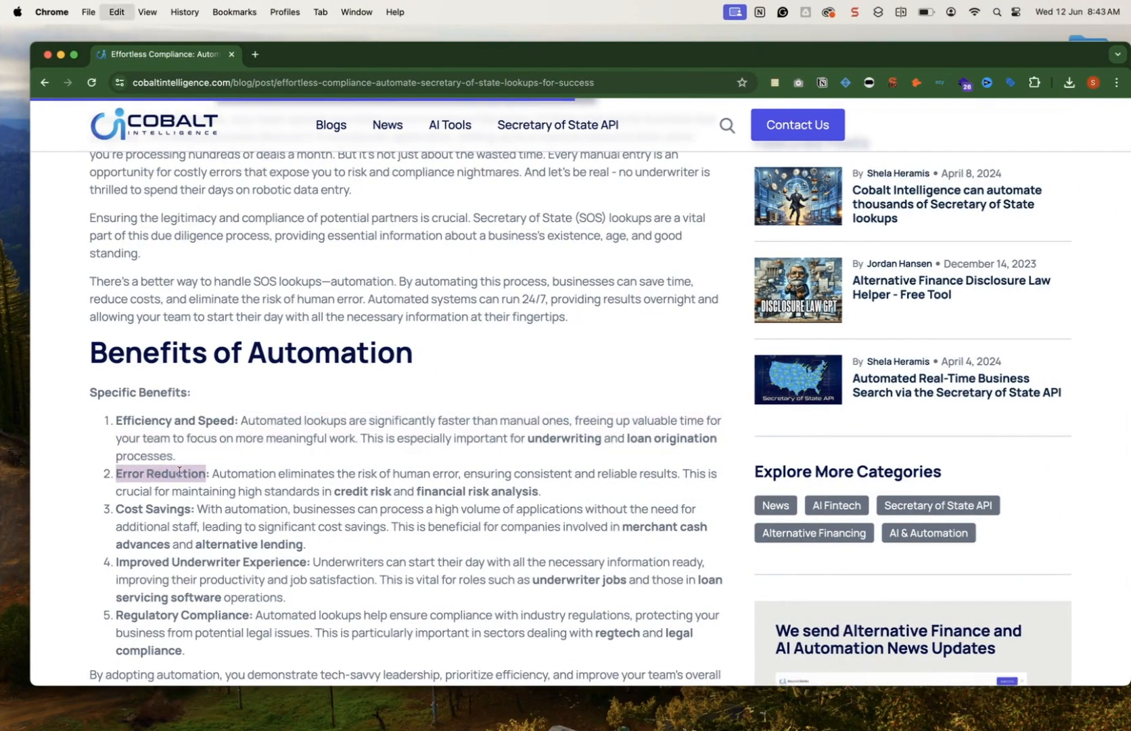
{"action": "key", "text": "ctrl+Left"}
{"action": "double_click", "coordinate": [674, 366]}
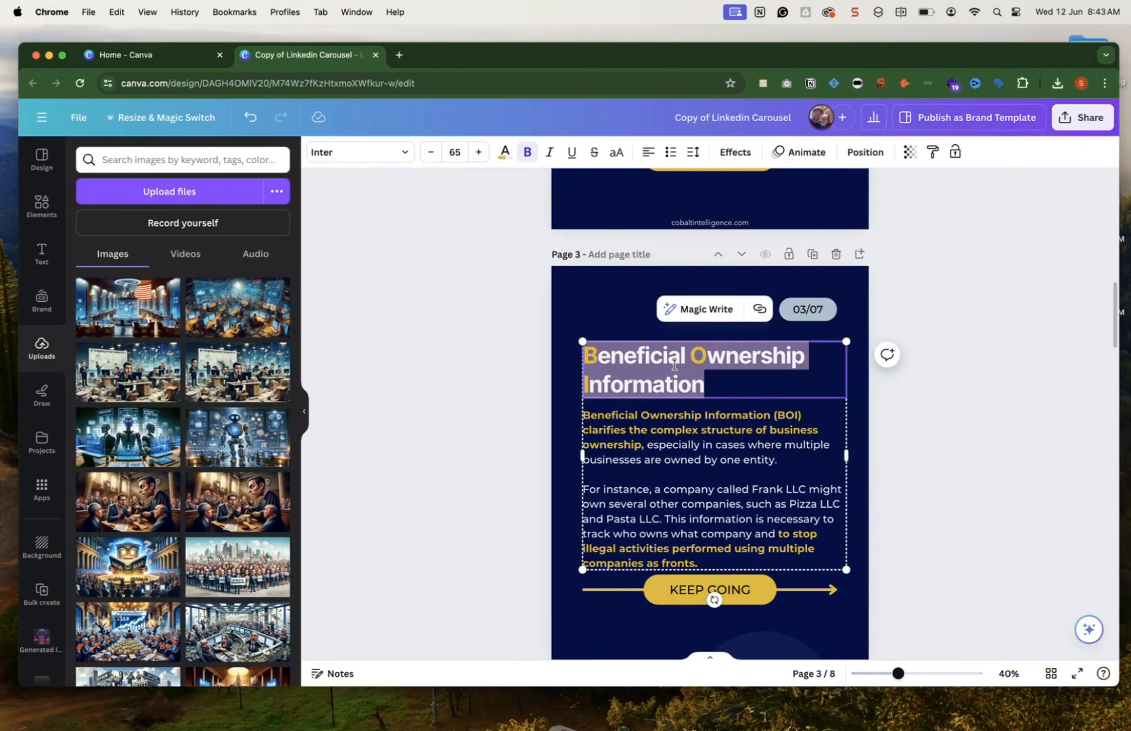
{"action": "type", "text": "Error Reduction"}
Replace the page 3 body text with the blog post's description of the Error Reduction benefit.
{"action": "key", "text": "ctrl+Right"}
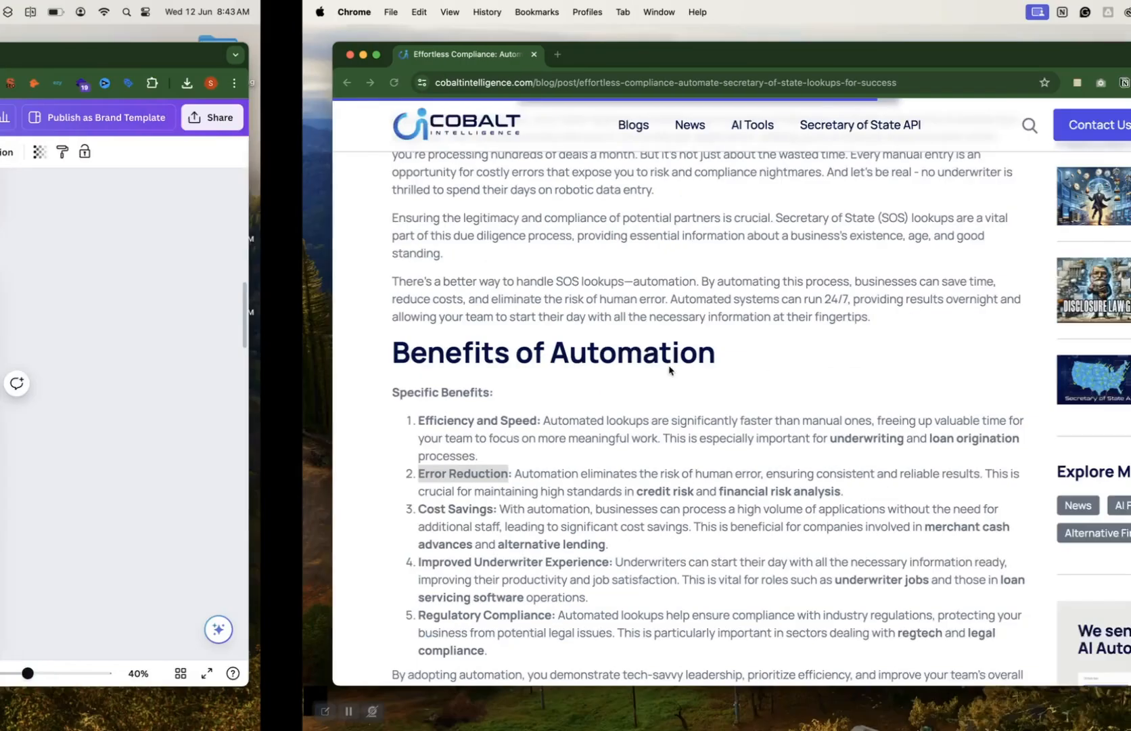
{"action": "left_click_drag", "start_coordinate": [216, 474], "coordinate": [550, 496]}
{"action": "key", "text": "super+c"}
{"action": "key", "text": "ctrl+Left"}
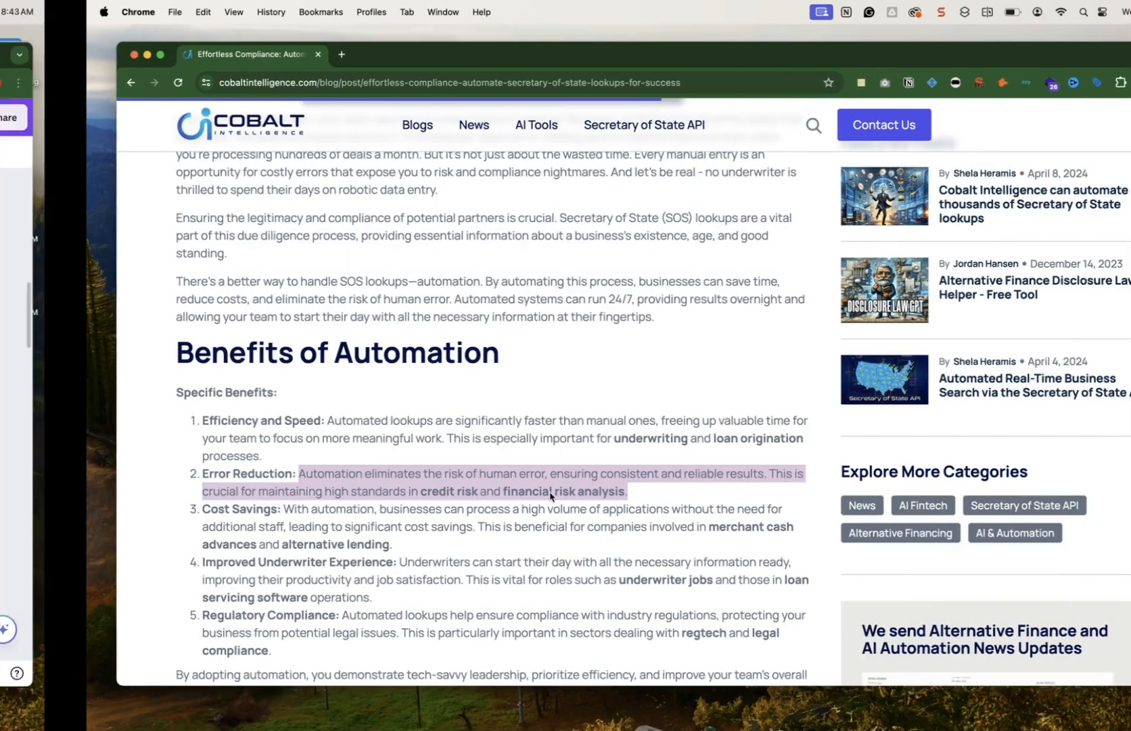
{"action": "left_click", "coordinate": [690, 523]}
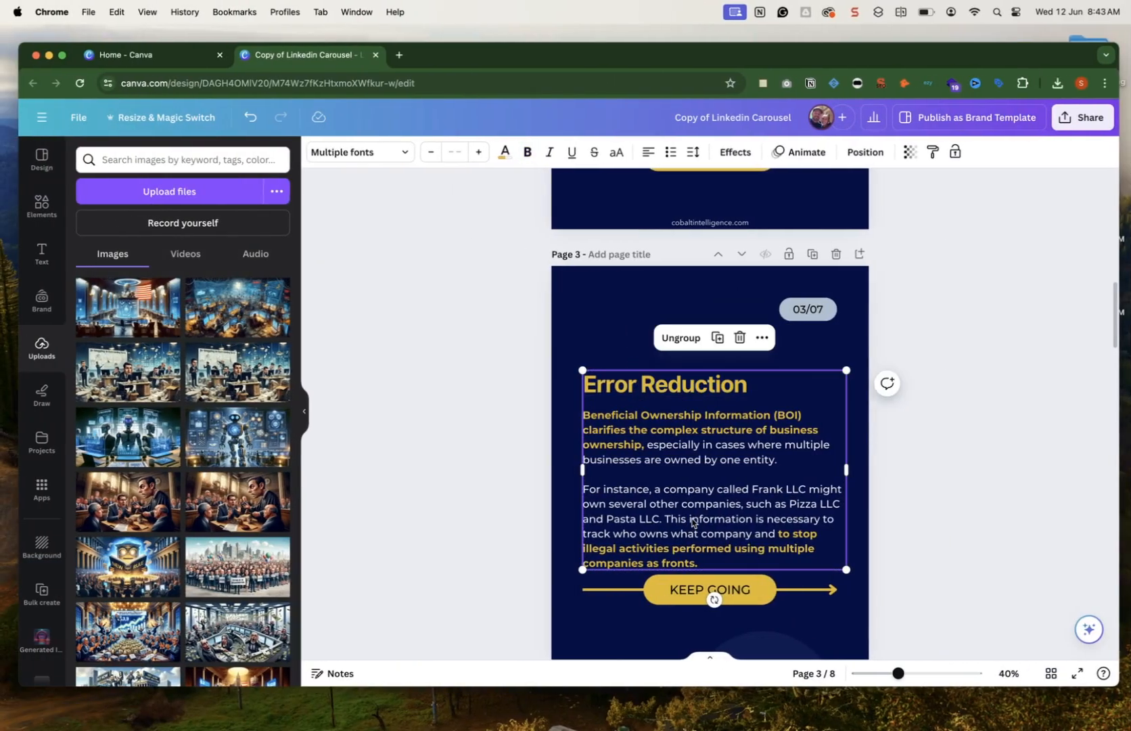
{"action": "left_click", "coordinate": [663, 522]}
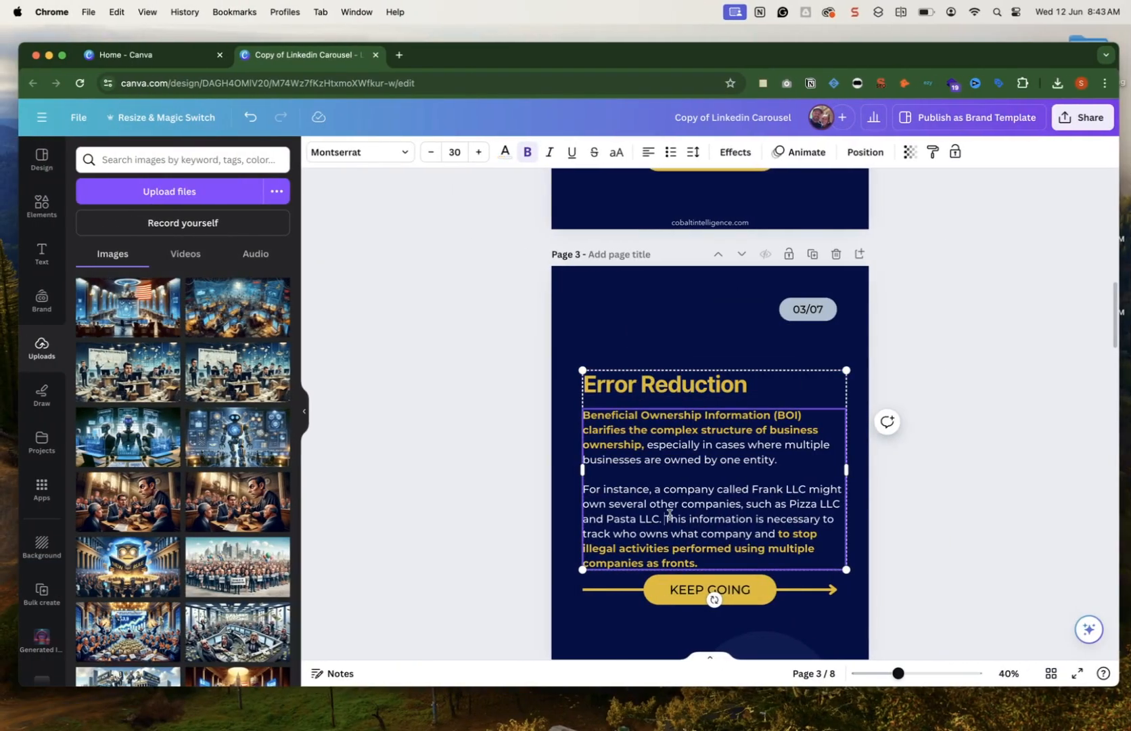
{"action": "key", "text": "super+a"}
{"action": "key", "text": "super+v"}
Recolor the page 3 body text white and move the text group up from the "KEEP GOING" arrow.
{"action": "key", "text": "super+a"}
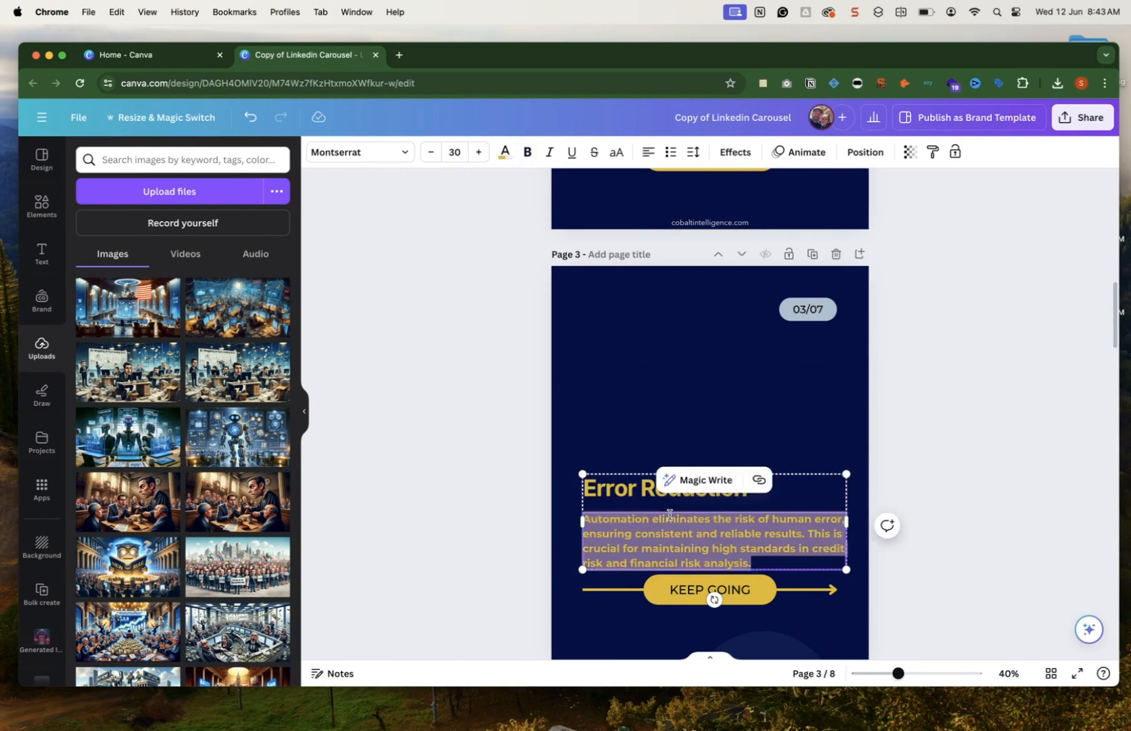
{"action": "left_click", "coordinate": [505, 149]}
{"action": "left_click", "coordinate": [164, 269]}
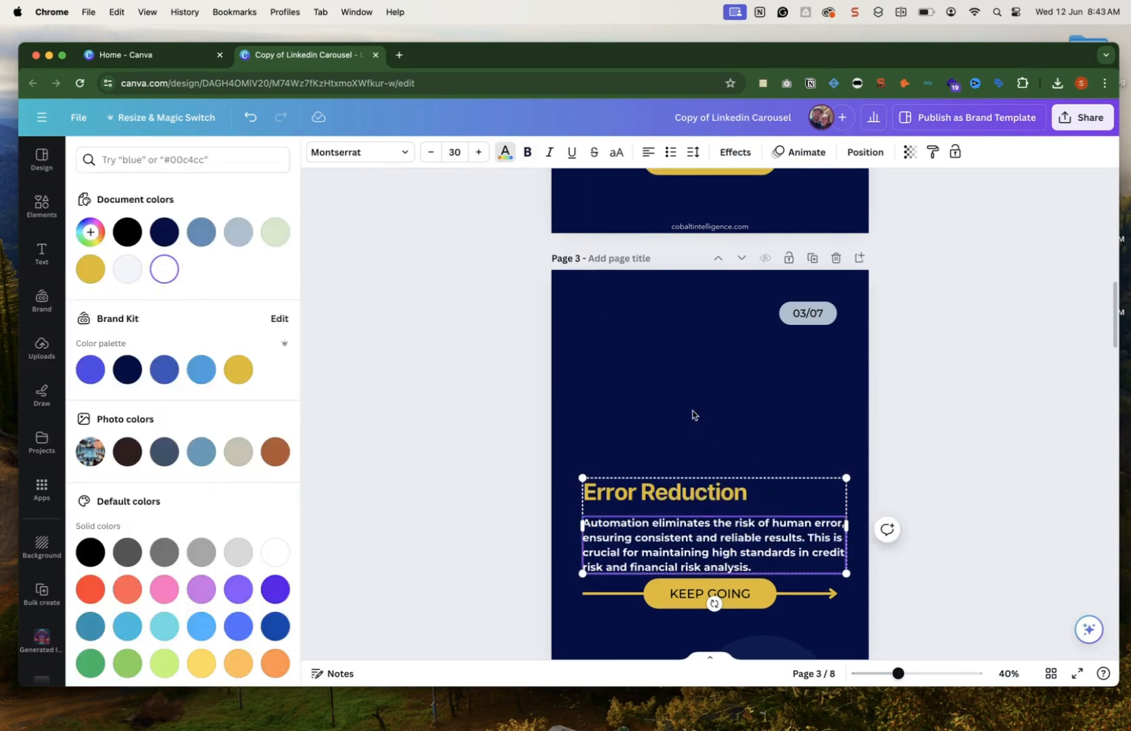
{"action": "left_click", "coordinate": [715, 525]}
{"action": "left_click_drag", "start_coordinate": [715, 525], "coordinate": [715, 475]}
Show rulers and guides and place a horizontal guide at about 478 px, just above the page 2 title.
{"action": "scroll", "coordinate": [714, 484], "scroll_direction": "down", "scroll_amount": 2}
{"action": "scroll", "coordinate": [712, 491], "scroll_direction": "up", "scroll_amount": 5}
{"action": "scroll", "coordinate": [710, 491], "scroll_direction": "up", "scroll_amount": 5}
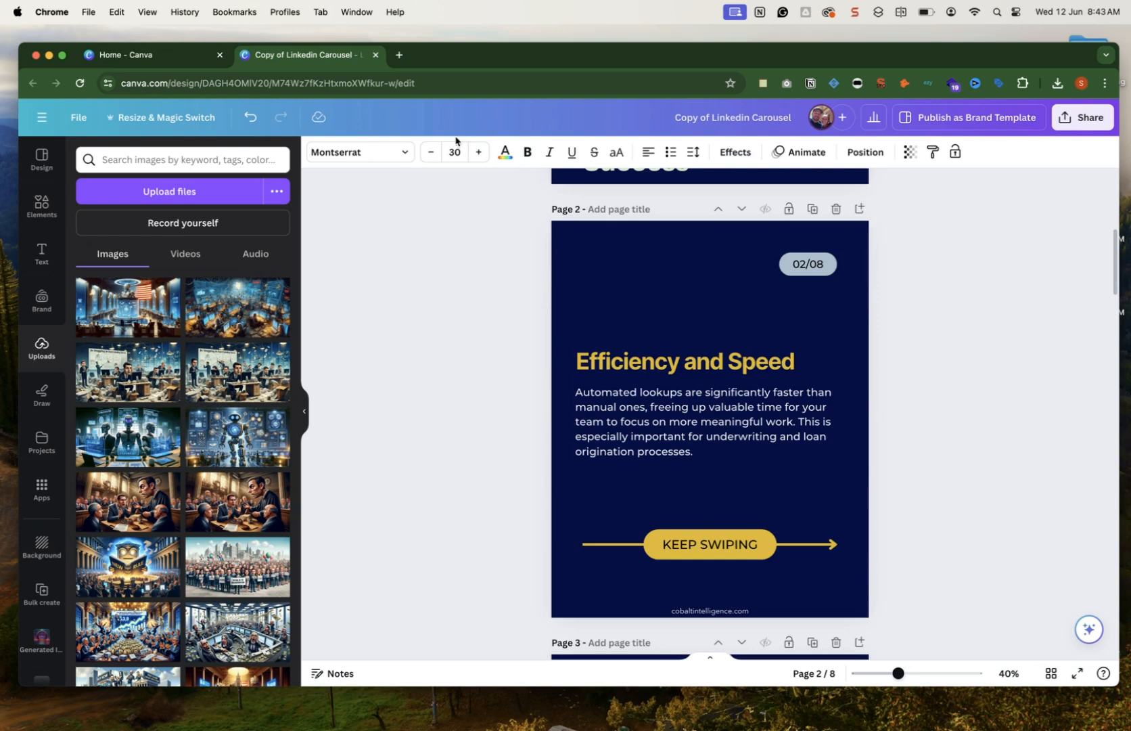
{"action": "left_click", "coordinate": [76, 117]}
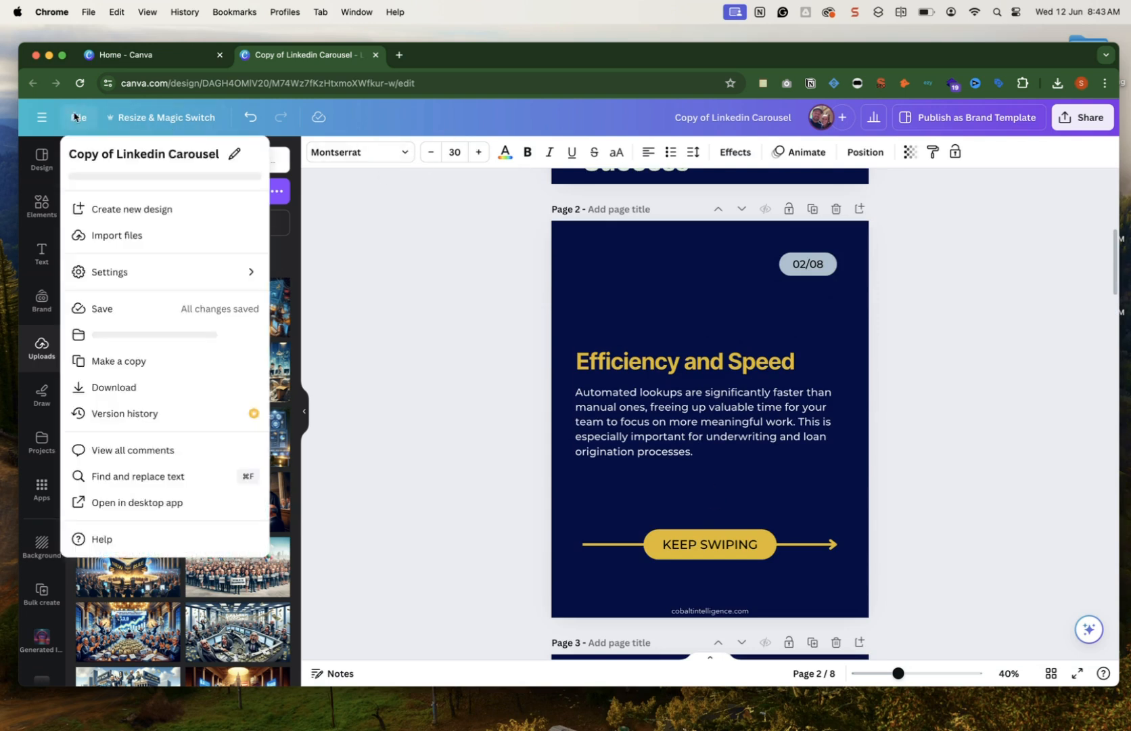
{"action": "mouse_move", "coordinate": [156, 288]}
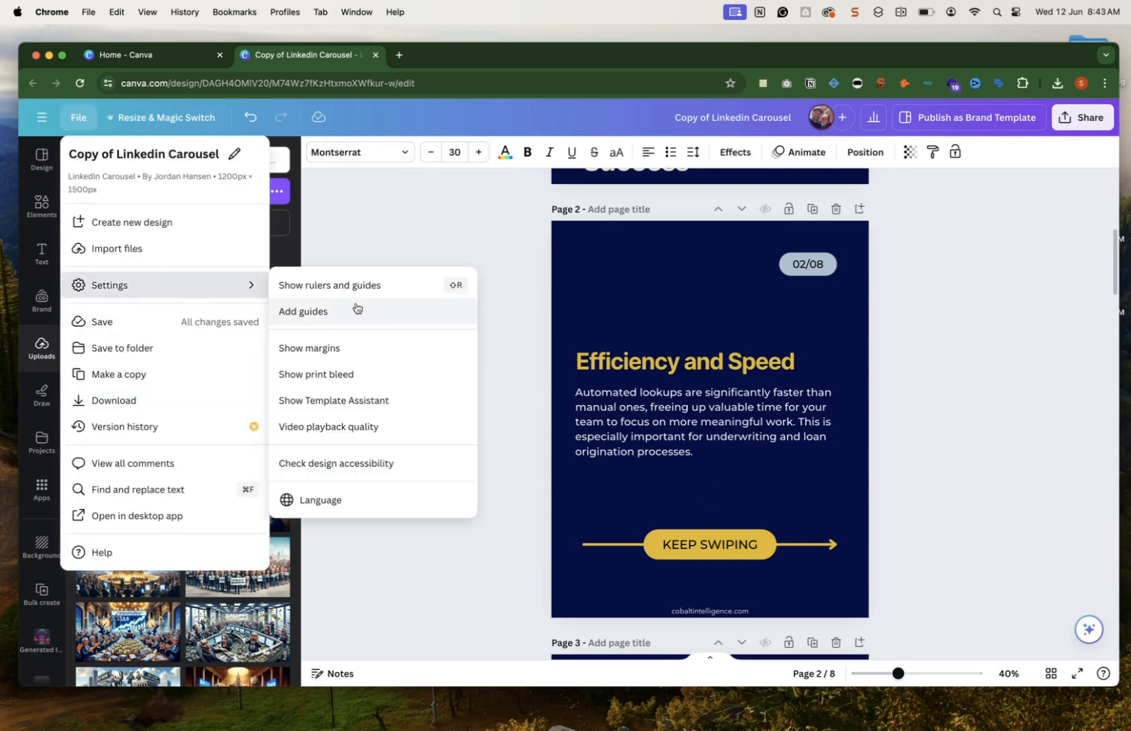
{"action": "left_click", "coordinate": [369, 295]}
{"action": "left_click_drag", "start_coordinate": [633, 178], "coordinate": [623, 364]}
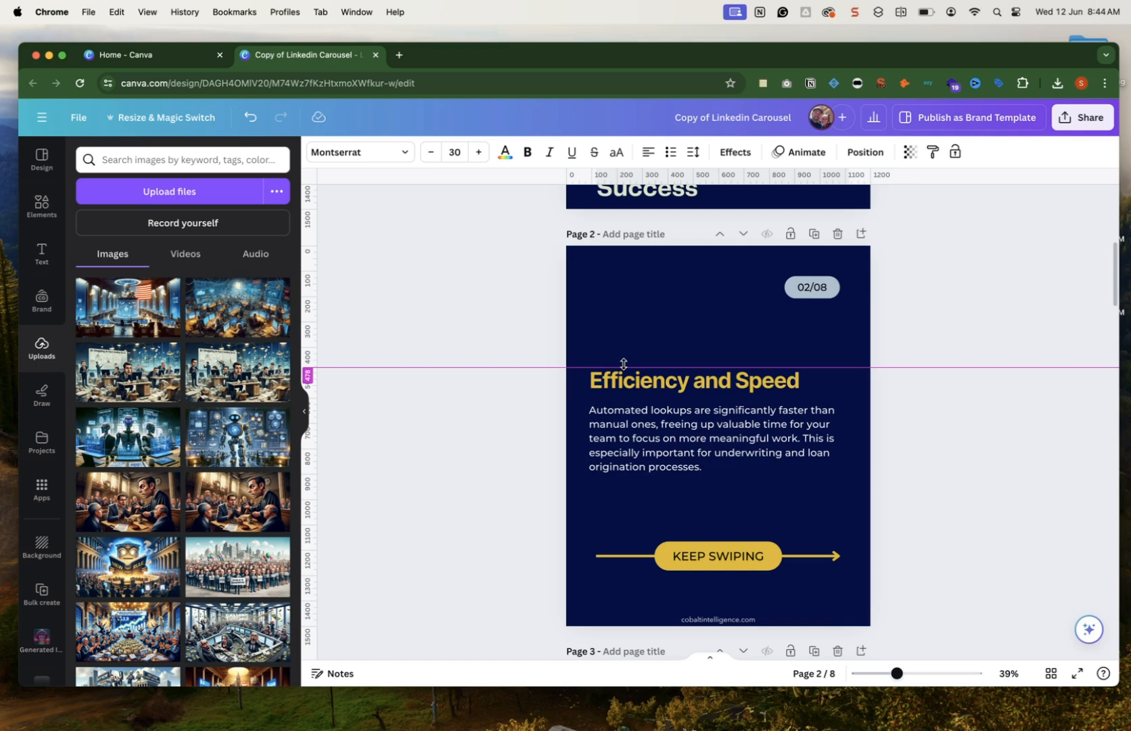
{"action": "left_click_drag", "start_coordinate": [623, 364], "coordinate": [623, 363]}
Move the page 3 text group up to the horizontal guide to match the page 2 layout.
{"action": "scroll", "coordinate": [621, 339], "scroll_direction": "down", "scroll_amount": 3}
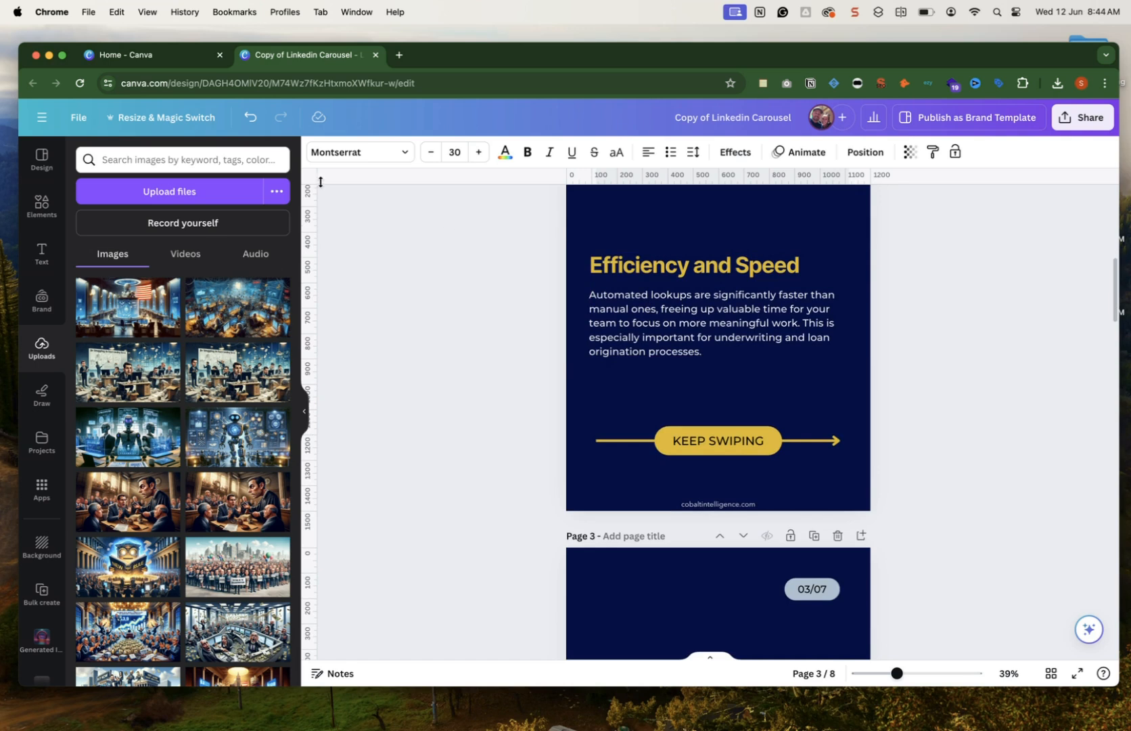
{"action": "scroll", "coordinate": [522, 340], "scroll_direction": "up", "scroll_amount": 5}
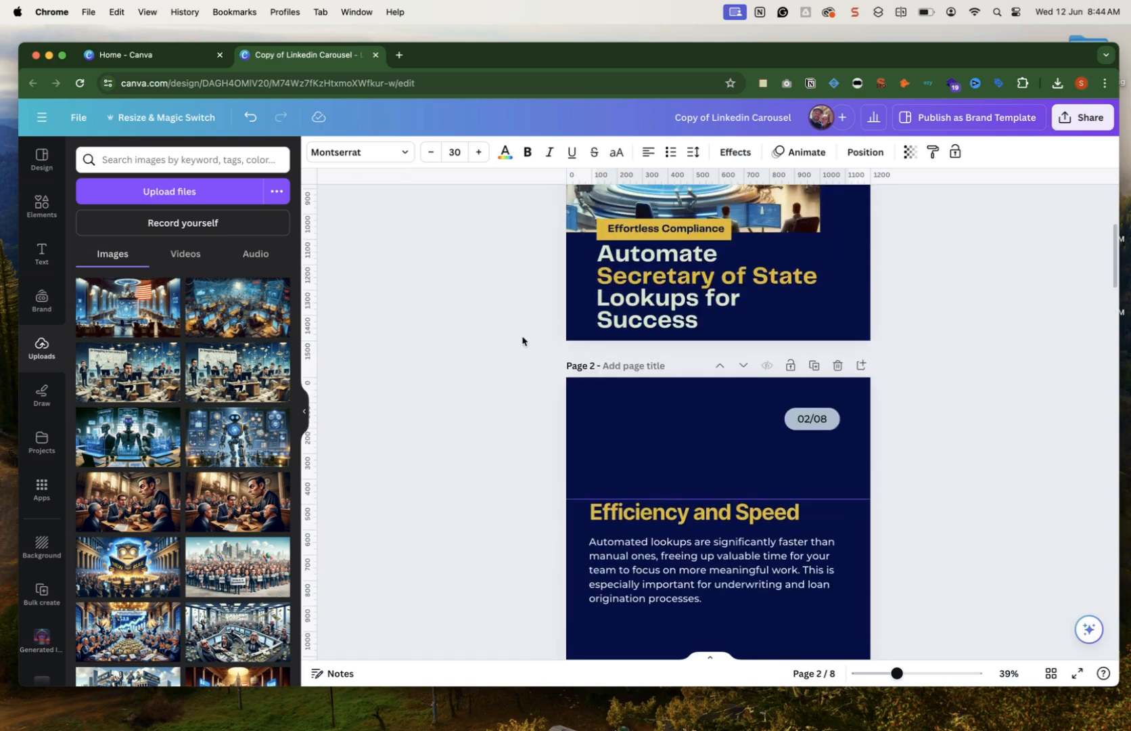
{"action": "scroll", "coordinate": [522, 340], "scroll_direction": "down", "scroll_amount": 15}
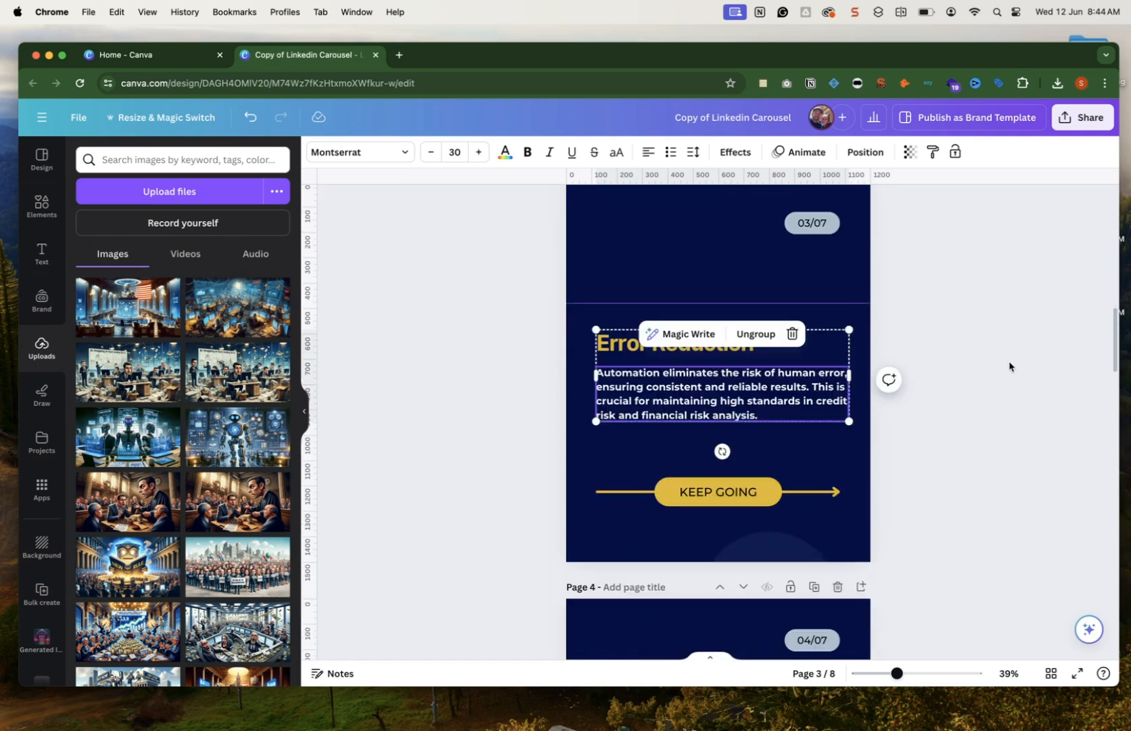
{"action": "left_click_drag", "start_coordinate": [762, 359], "coordinate": [749, 335]}
{"action": "left_click", "coordinate": [923, 391]}
{"action": "scroll", "coordinate": [936, 392], "scroll_direction": "down", "scroll_amount": 2}
{"action": "scroll", "coordinate": [936, 393], "scroll_direction": "up", "scroll_amount": 2}
Narrow the page 3 text group so the body wraps onto five lines, and lower it so its top meets the guide.
{"action": "double_click", "coordinate": [800, 364]}
{"action": "left_click_drag", "start_coordinate": [848, 349], "coordinate": [822, 353]}
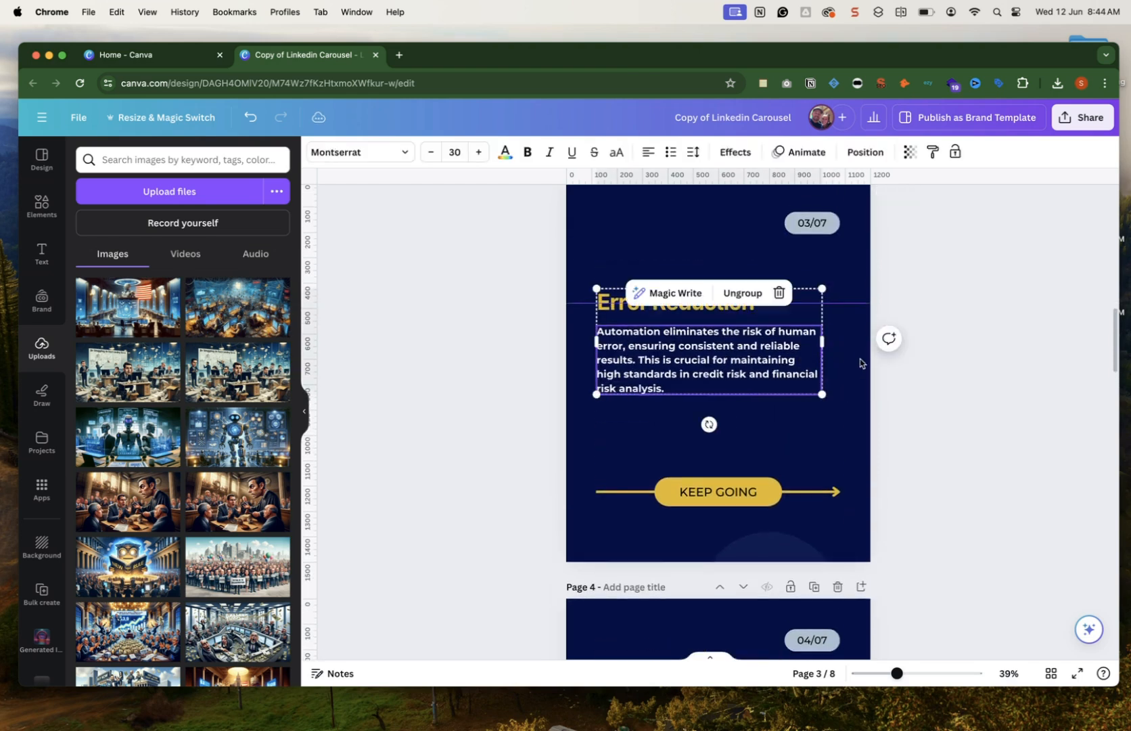
{"action": "left_click_drag", "start_coordinate": [826, 341], "coordinate": [826, 342]}
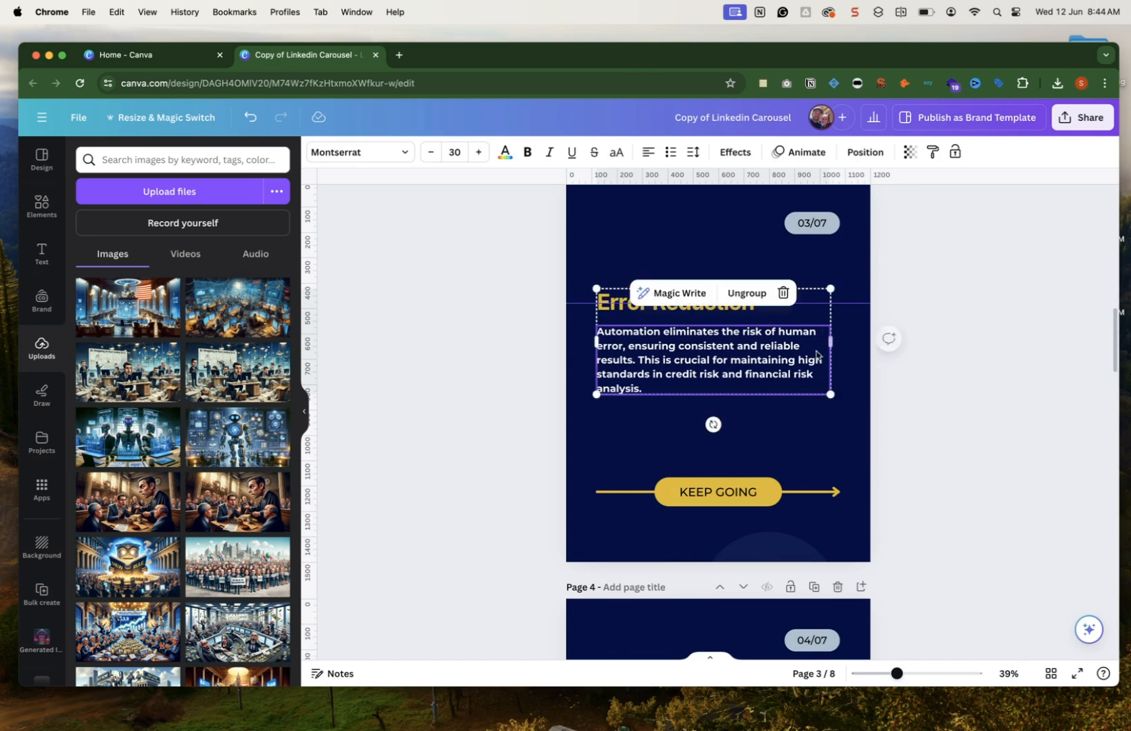
{"action": "left_click_drag", "start_coordinate": [728, 359], "coordinate": [726, 373]}
{"action": "left_click", "coordinate": [950, 417]}
{"action": "scroll", "coordinate": [949, 416], "scroll_direction": "up", "scroll_amount": 10}
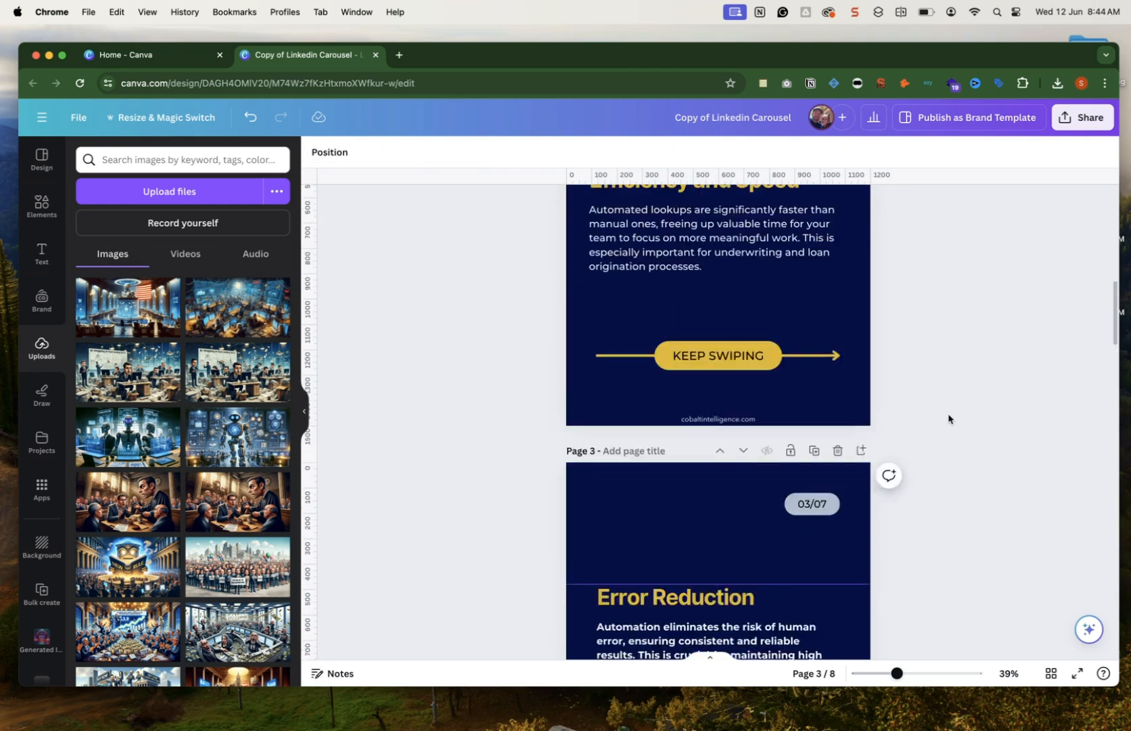
Compare the page 3 text layout with page 2 and undo the last narrowing of the page 3 text group.
{"action": "scroll", "coordinate": [949, 416], "scroll_direction": "down", "scroll_amount": 2}
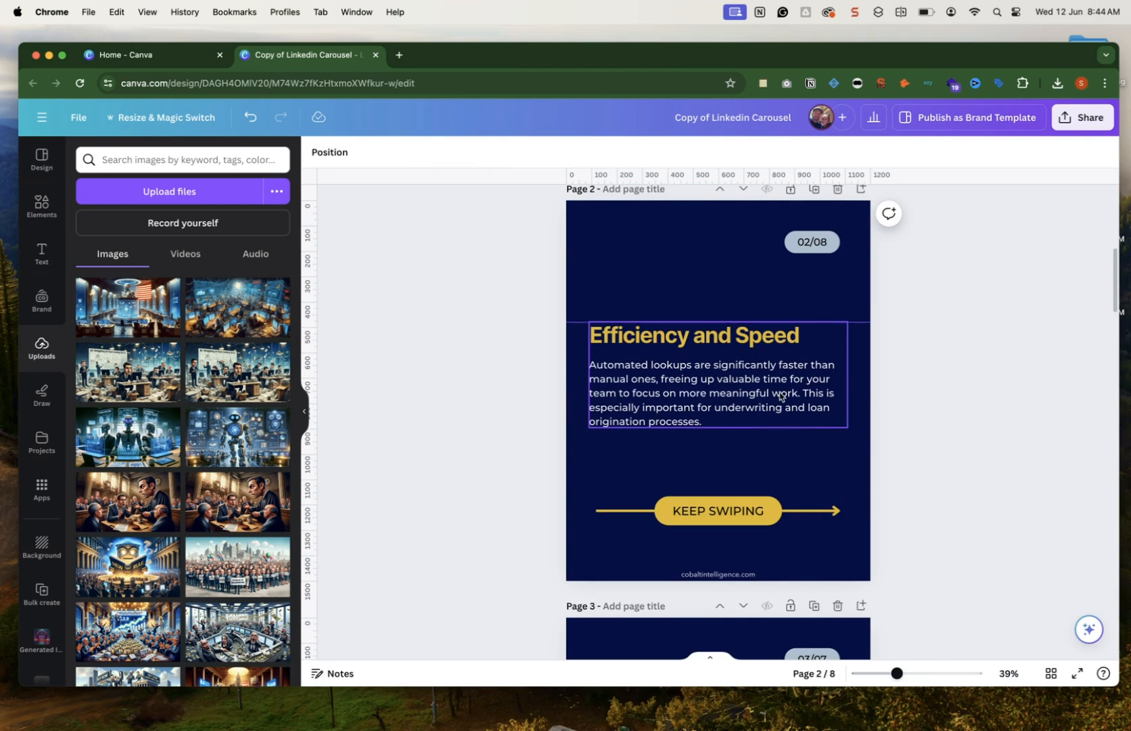
{"action": "scroll", "coordinate": [1002, 469], "scroll_direction": "down", "scroll_amount": 5}
{"action": "scroll", "coordinate": [796, 514], "scroll_direction": "up", "scroll_amount": 1}
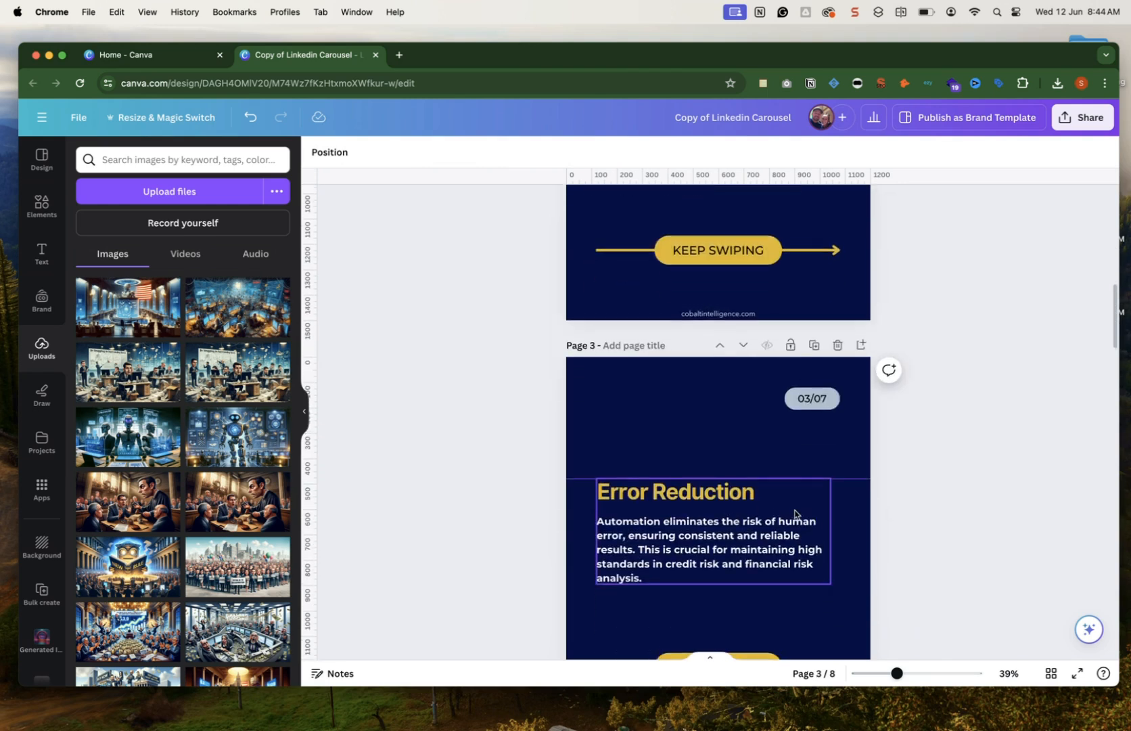
{"action": "key", "text": "super+z"}
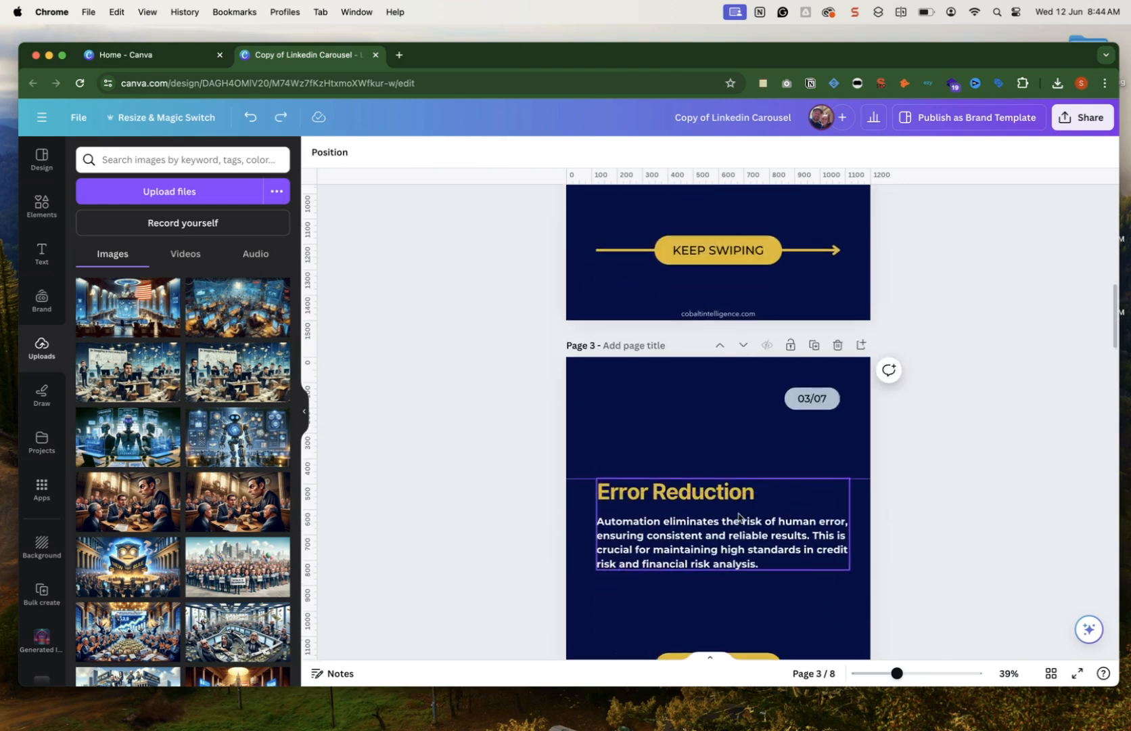
Switch to the blog post and copy the third benefit's heading, "Cost Savings", for page 4 of the carousel.
{"action": "scroll", "coordinate": [863, 522], "scroll_direction": "down", "scroll_amount": 5}
{"action": "scroll", "coordinate": [864, 522], "scroll_direction": "up", "scroll_amount": 3}
{"action": "scroll", "coordinate": [865, 526], "scroll_direction": "down", "scroll_amount": 5}
{"action": "key", "text": "ctrl+Left"}
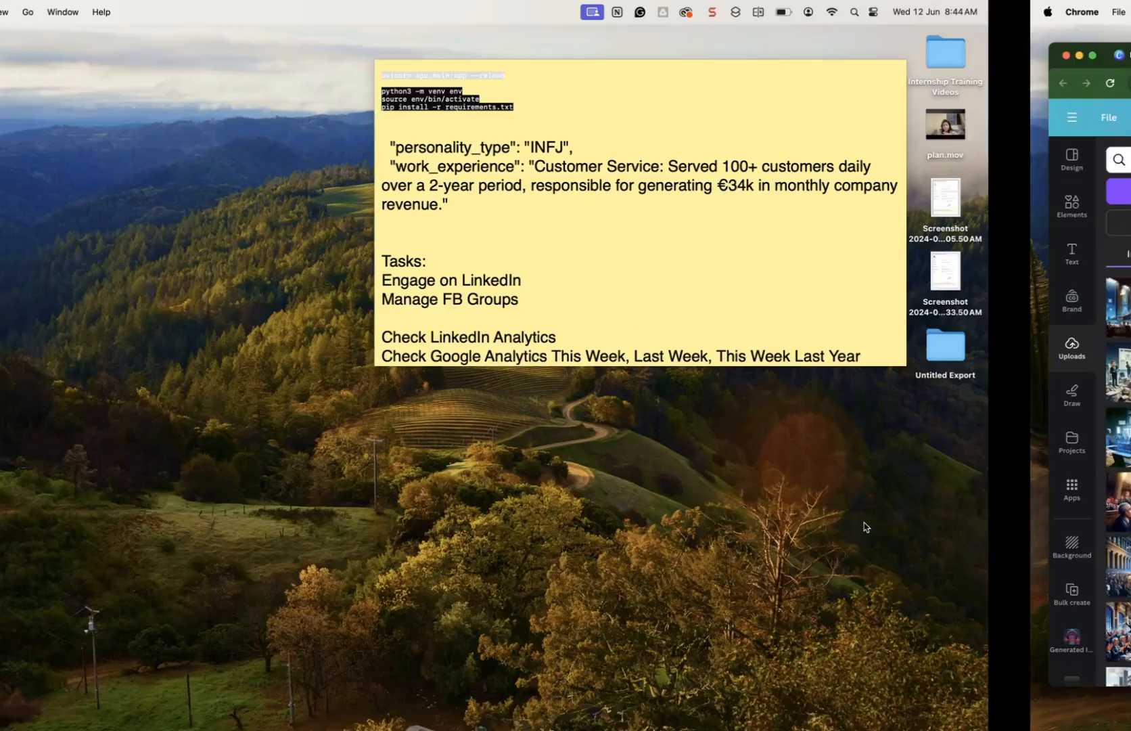
{"action": "key", "text": "ctrl+Right"}
{"action": "key", "text": "ctrl+Right"}
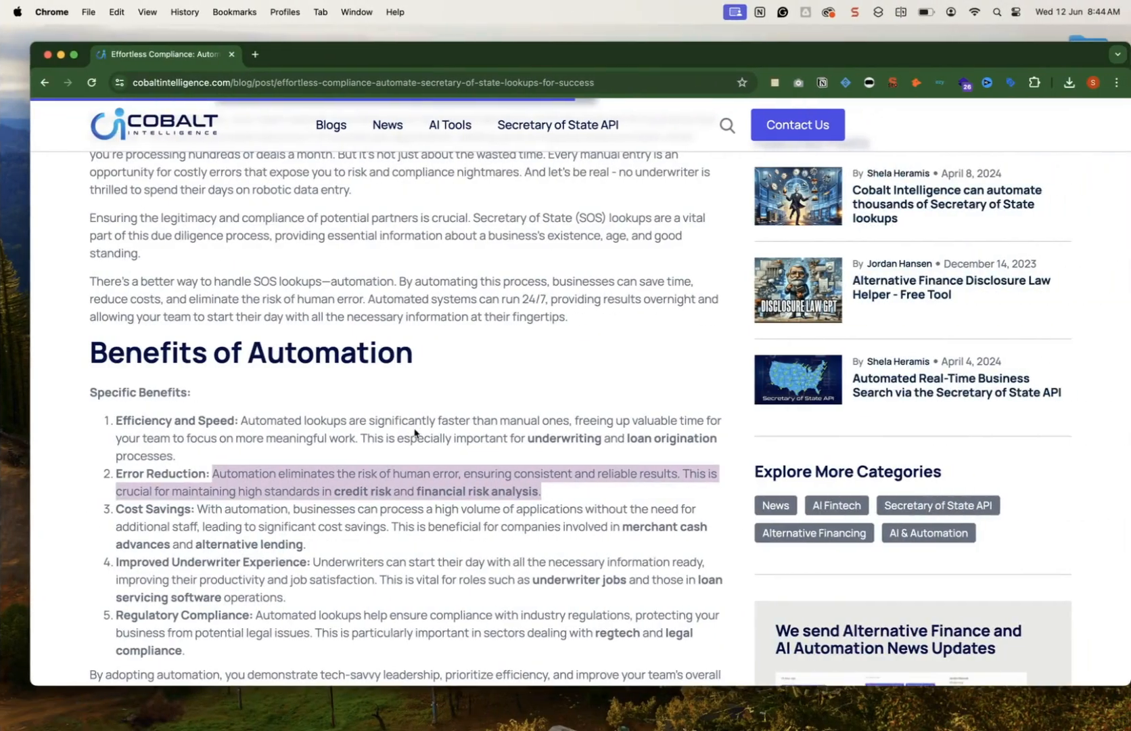
{"action": "left_click", "coordinate": [183, 509]}
{"action": "left_click_drag", "start_coordinate": [191, 509], "coordinate": [114, 509]}
{"action": "key", "text": "super+c"}
{"action": "key", "text": "ctrl+Left"}
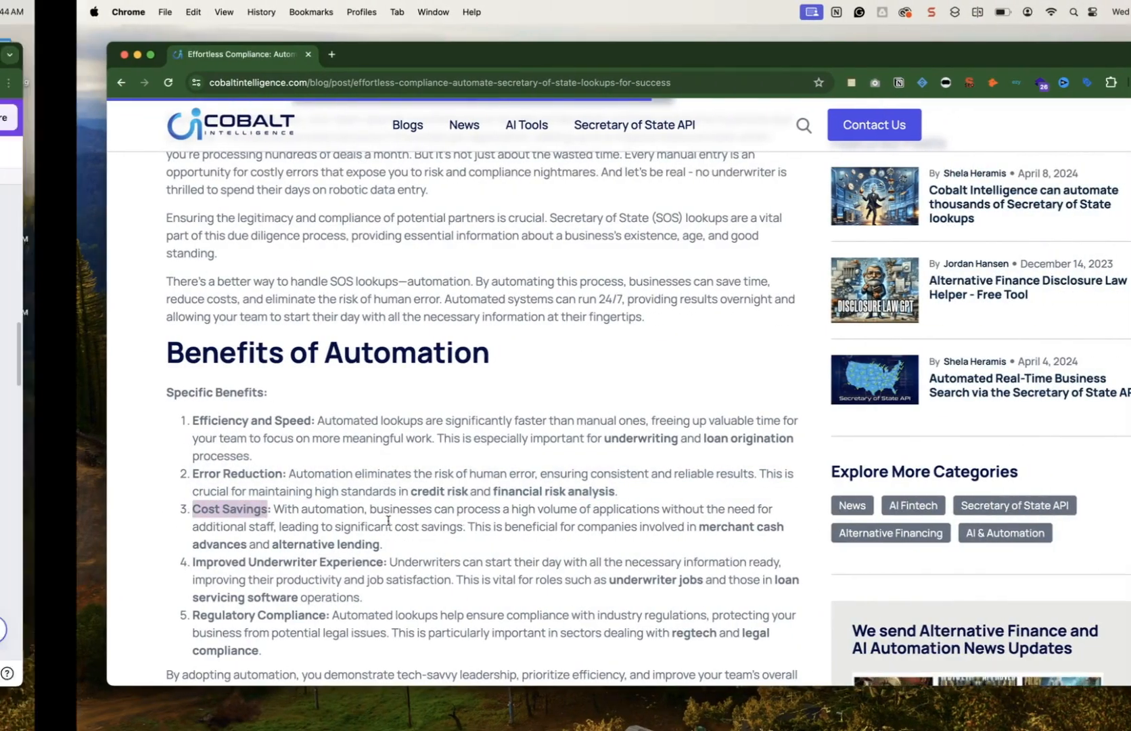
Replace the page 4 title "Timeline for Reporting" with the copied heading "Cost Savings".
{"action": "scroll", "coordinate": [707, 557], "scroll_direction": "down", "scroll_amount": 2}
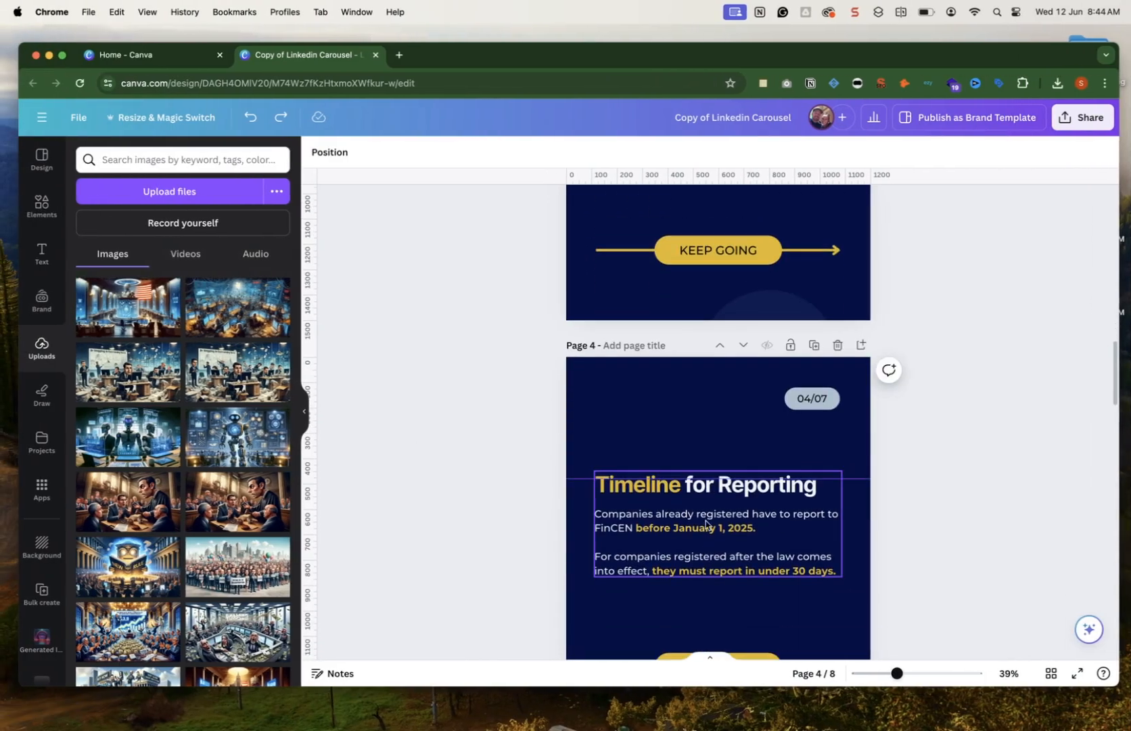
{"action": "left_click", "coordinate": [691, 486]}
{"action": "double_click", "coordinate": [690, 483]}
{"action": "key", "text": "super+v"}
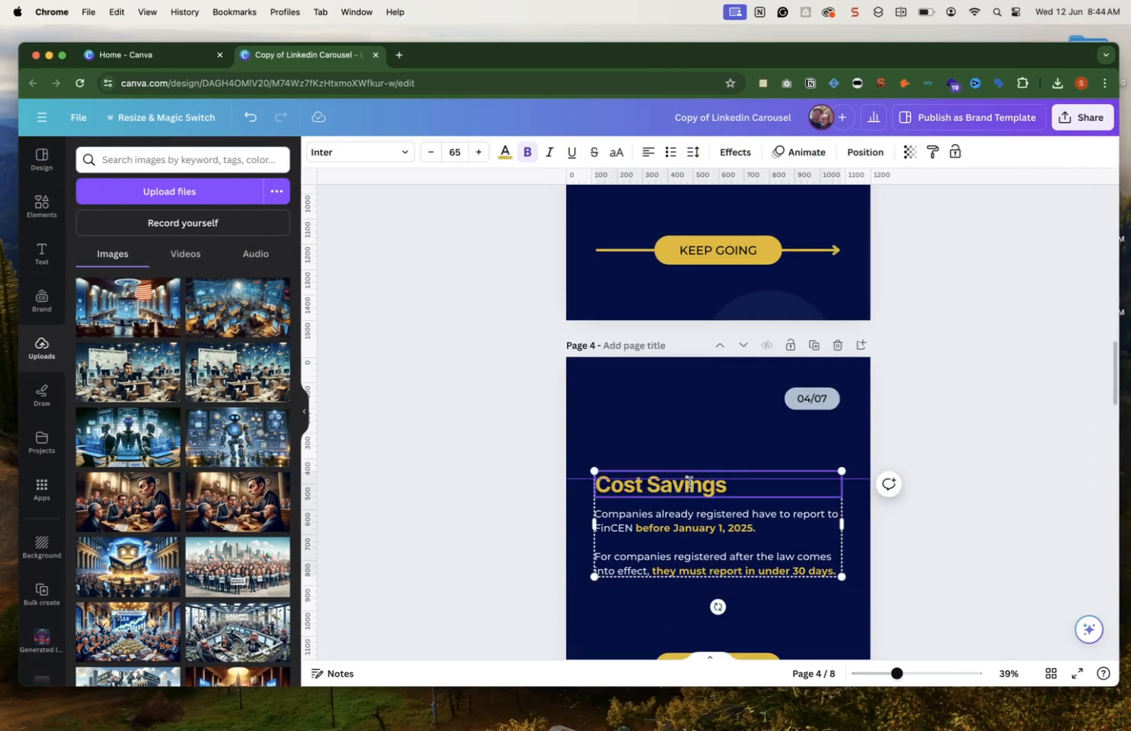
Copy the full Cost Savings description from the blog post and replace the page 4 body text with it.
{"action": "key", "text": "ctrl+Right"}
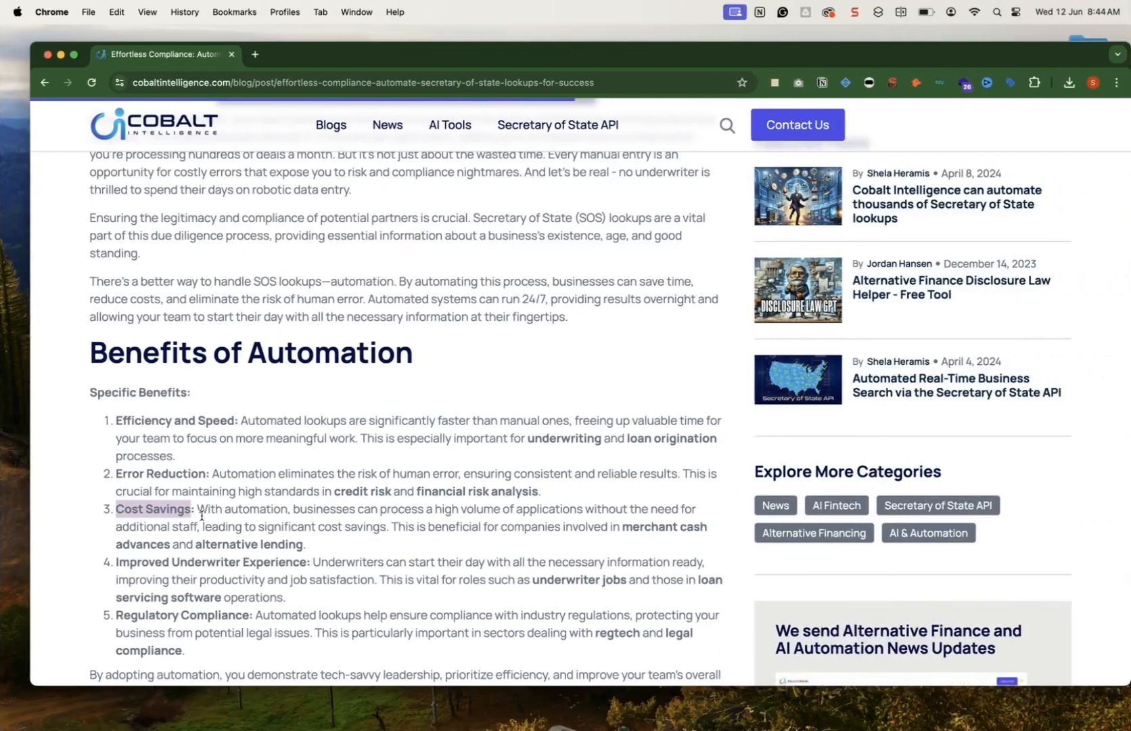
{"action": "left_click_drag", "start_coordinate": [198, 508], "coordinate": [699, 547]}
{"action": "key", "text": "super+c"}
{"action": "scroll", "coordinate": [669, 545], "scroll_direction": "down", "scroll_amount": 1}
{"action": "key", "text": "ctrl+Left"}
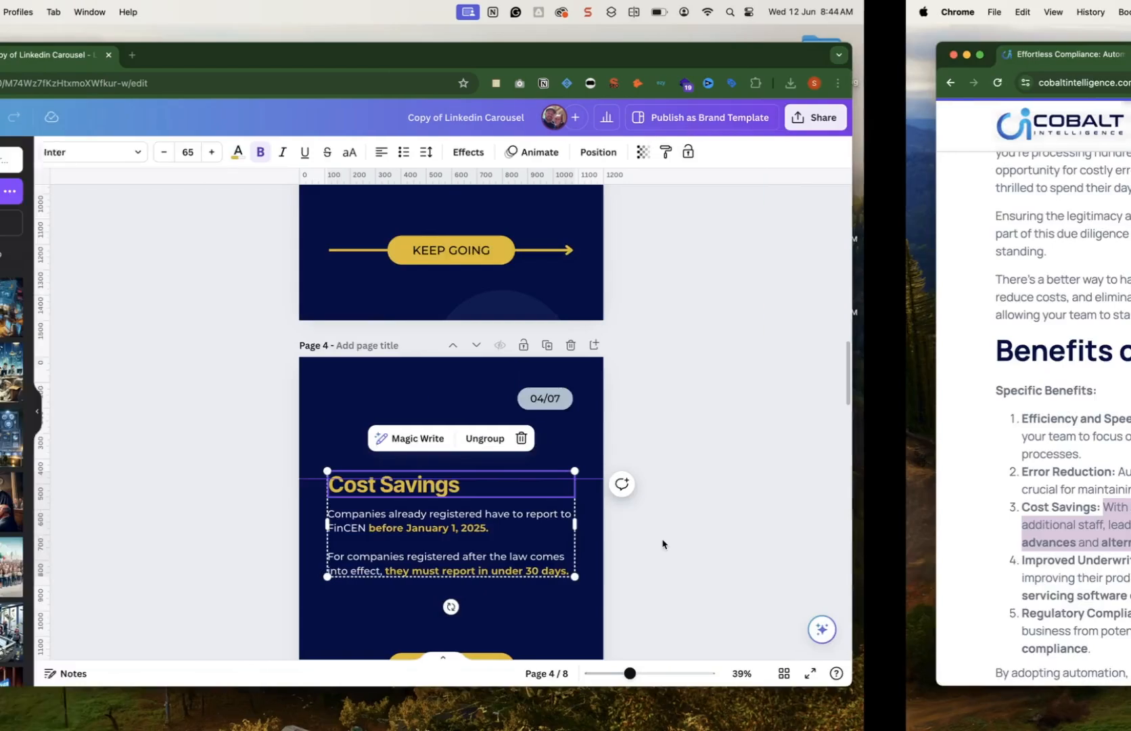
{"action": "left_click", "coordinate": [622, 519]}
{"action": "left_click", "coordinate": [622, 516]}
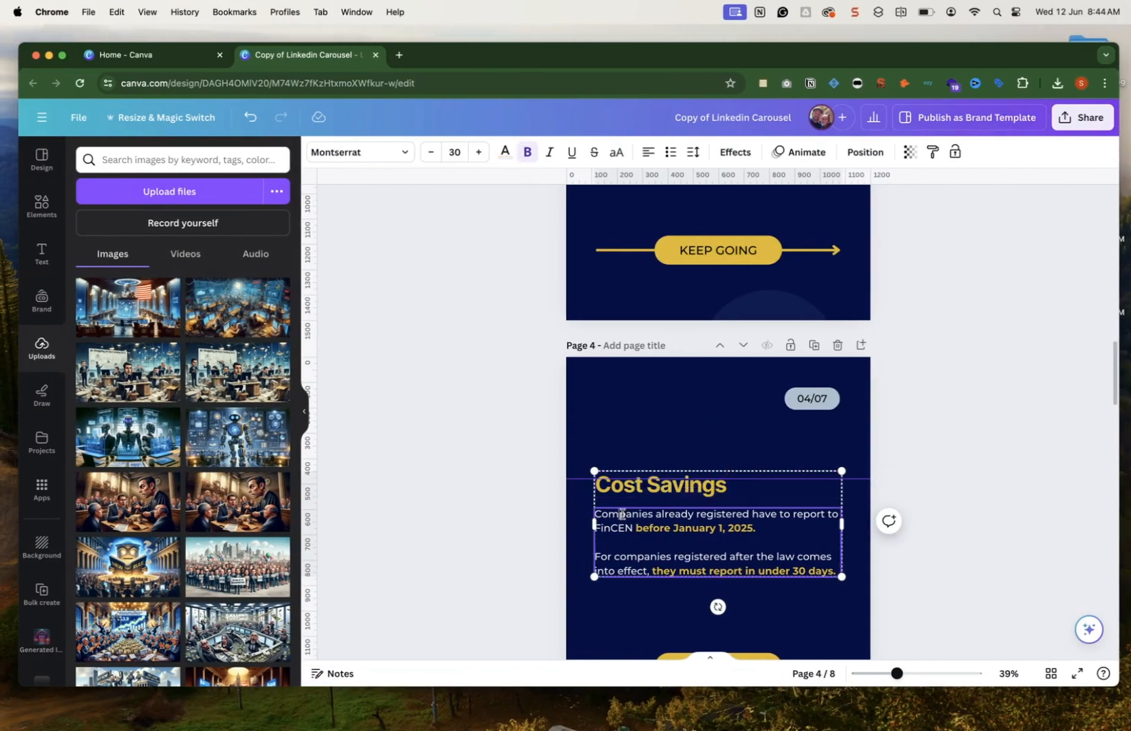
{"action": "key", "text": "super+a"}
{"action": "key", "text": "super+v"}
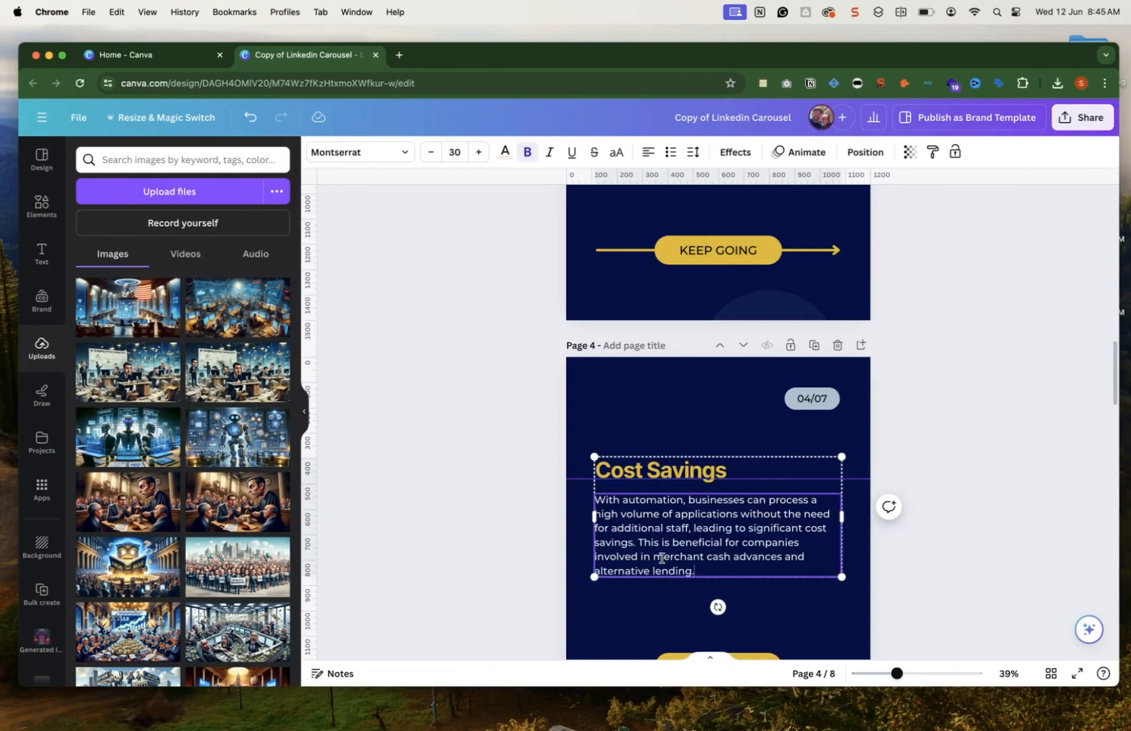
Move the page 4 text group down so its top meets the horizontal guide.
{"action": "scroll", "coordinate": [664, 605], "scroll_direction": "down", "scroll_amount": 3}
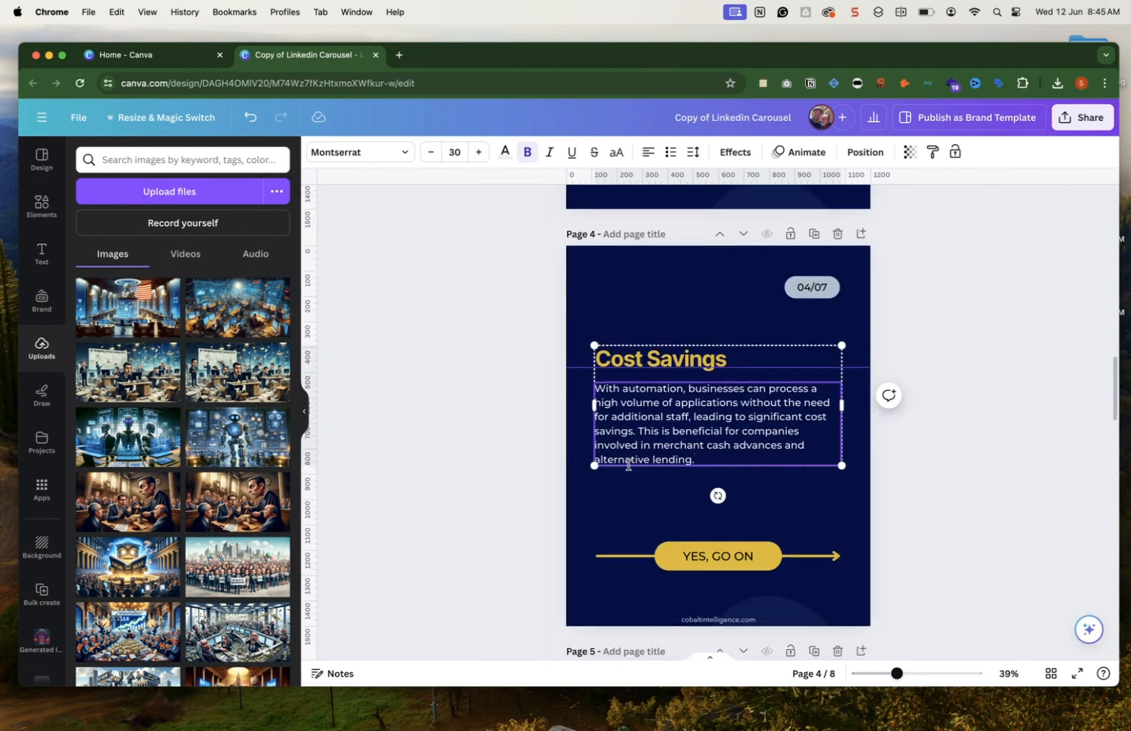
{"action": "left_click", "coordinate": [637, 523]}
{"action": "left_click", "coordinate": [647, 451]}
{"action": "left_click_drag", "start_coordinate": [644, 463], "coordinate": [651, 469]}
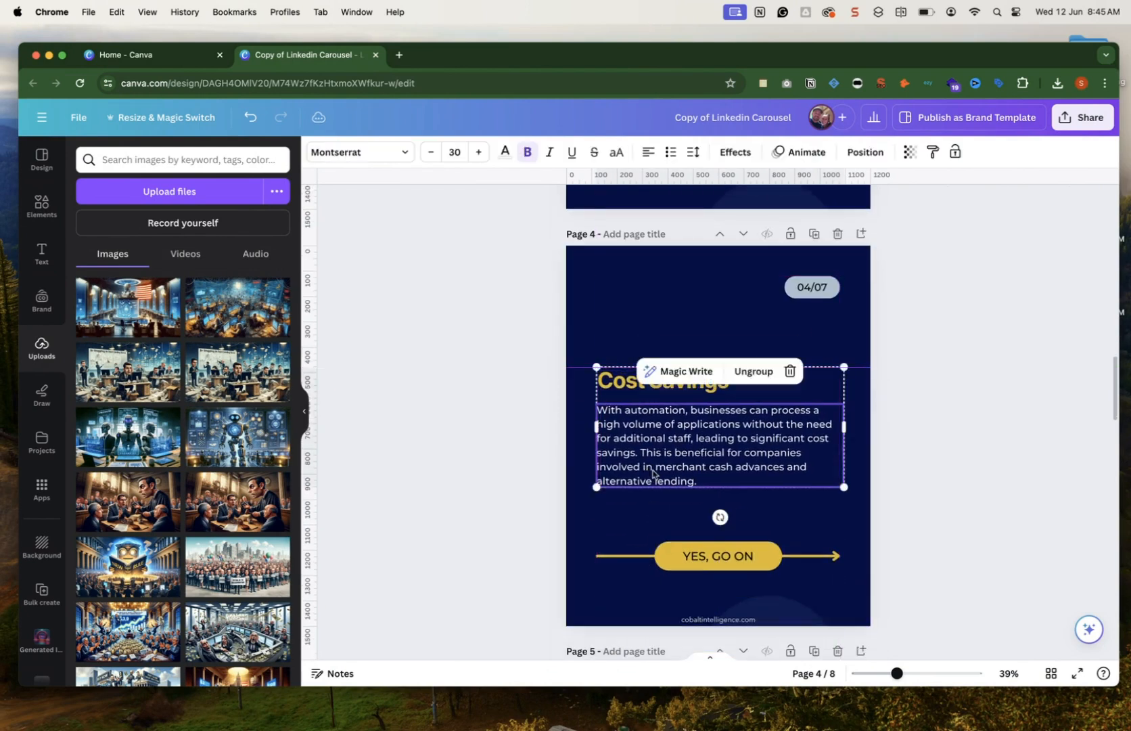
Copy the fourth benefit's heading, "Improved Underwriter Experience", from the blog post and return to page 5 of the carousel.
{"action": "scroll", "coordinate": [653, 474], "scroll_direction": "down", "scroll_amount": 5}
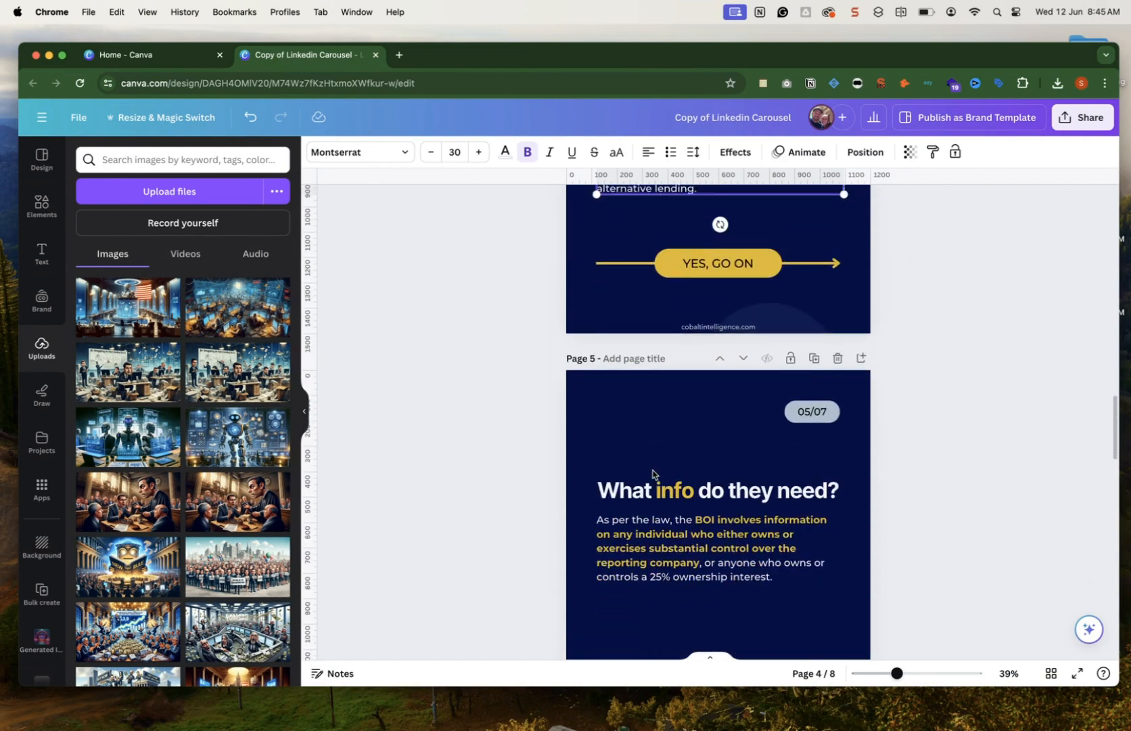
{"action": "key", "text": "ctrl+Right"}
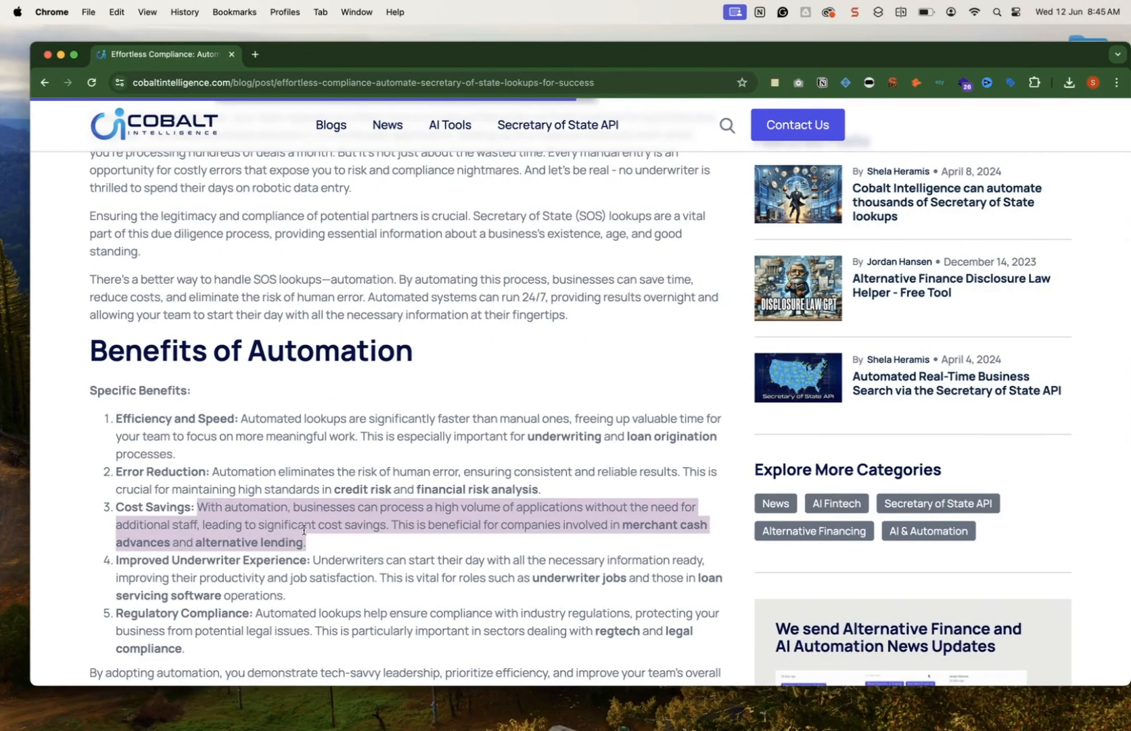
{"action": "scroll", "coordinate": [304, 531], "scroll_direction": "down", "scroll_amount": 3}
{"action": "left_click_drag", "start_coordinate": [307, 482], "coordinate": [118, 480]}
{"action": "key", "text": "super+c"}
{"action": "key", "text": "ctrl+Left"}
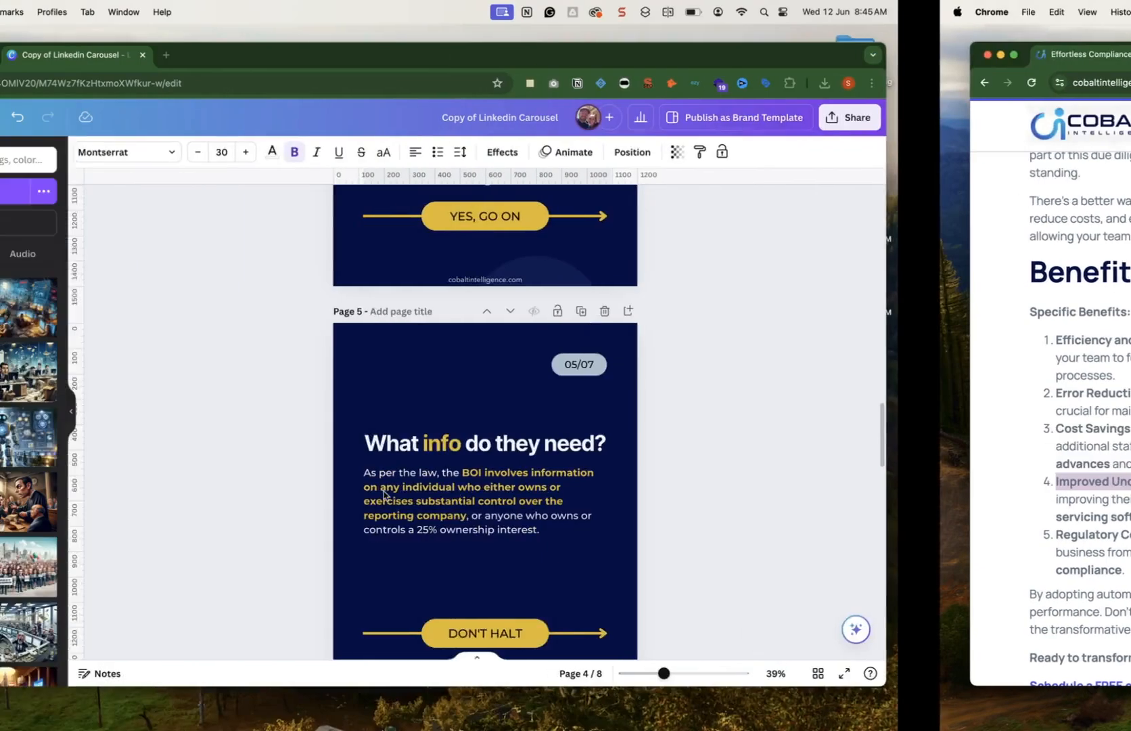